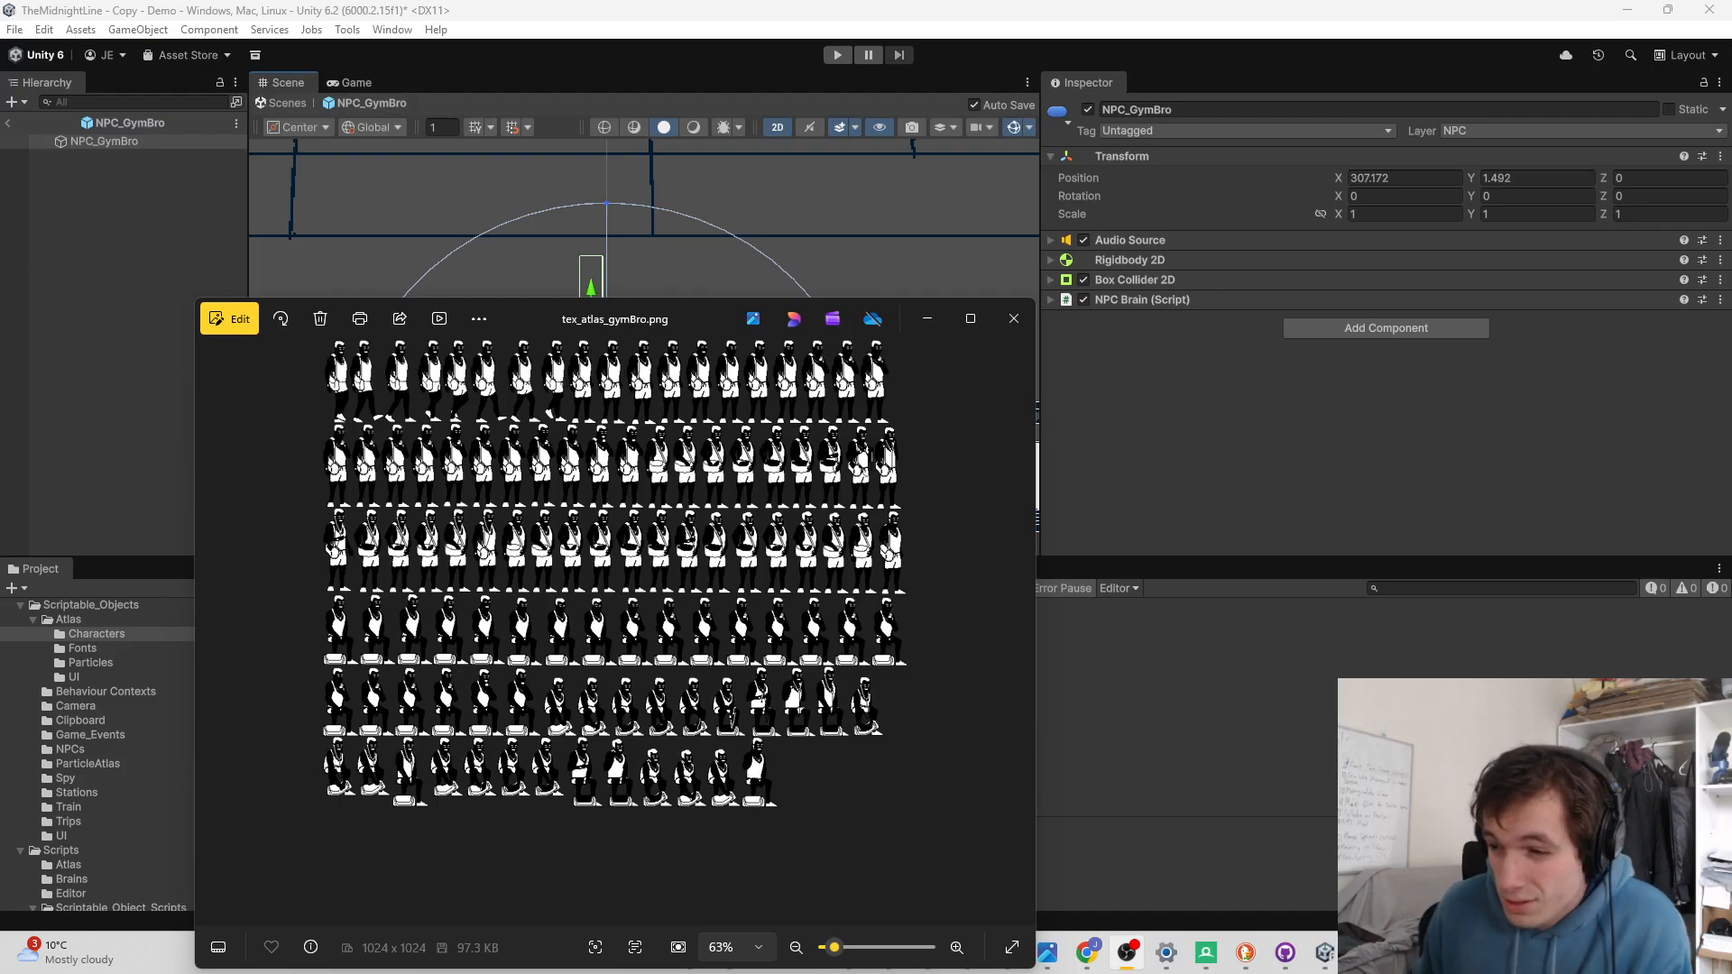
# Step: Move the sprite sheet image out of the way and review the import settings of the tex_atlas_gymBro texture
pyautogui.moveTo(703, 321); pyautogui.dragTo(641, 765)
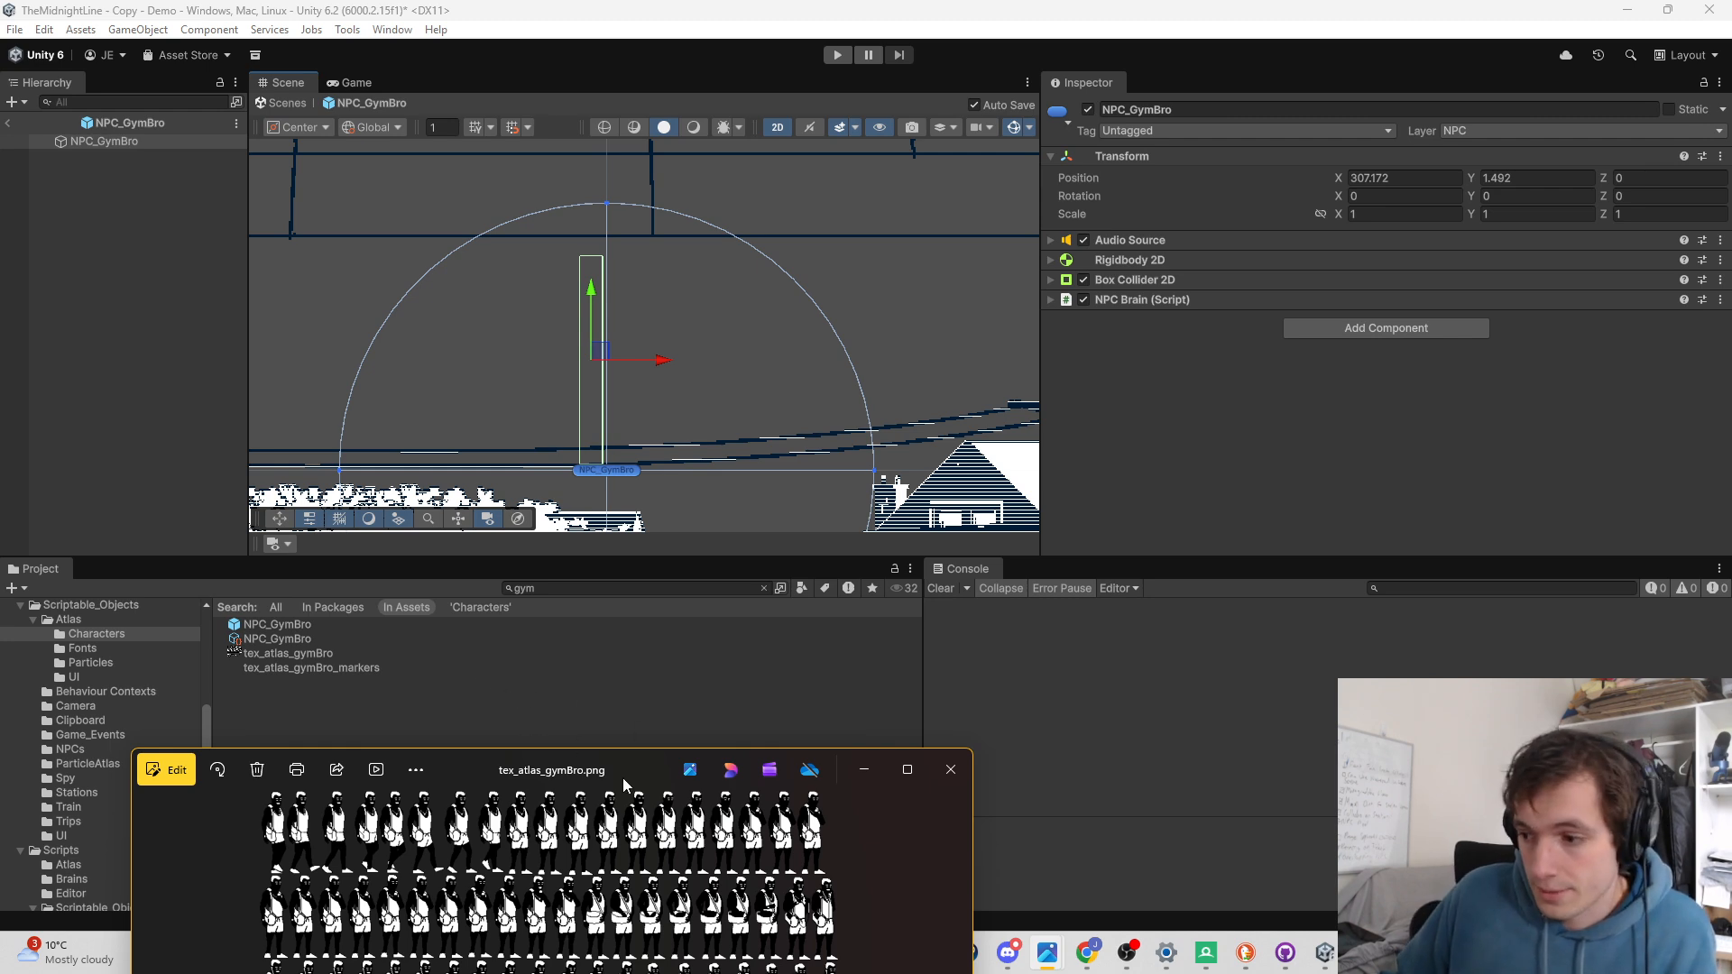
pyautogui.moveTo(622, 778); pyautogui.dragTo(454, 851)
pyautogui.click(312, 654)
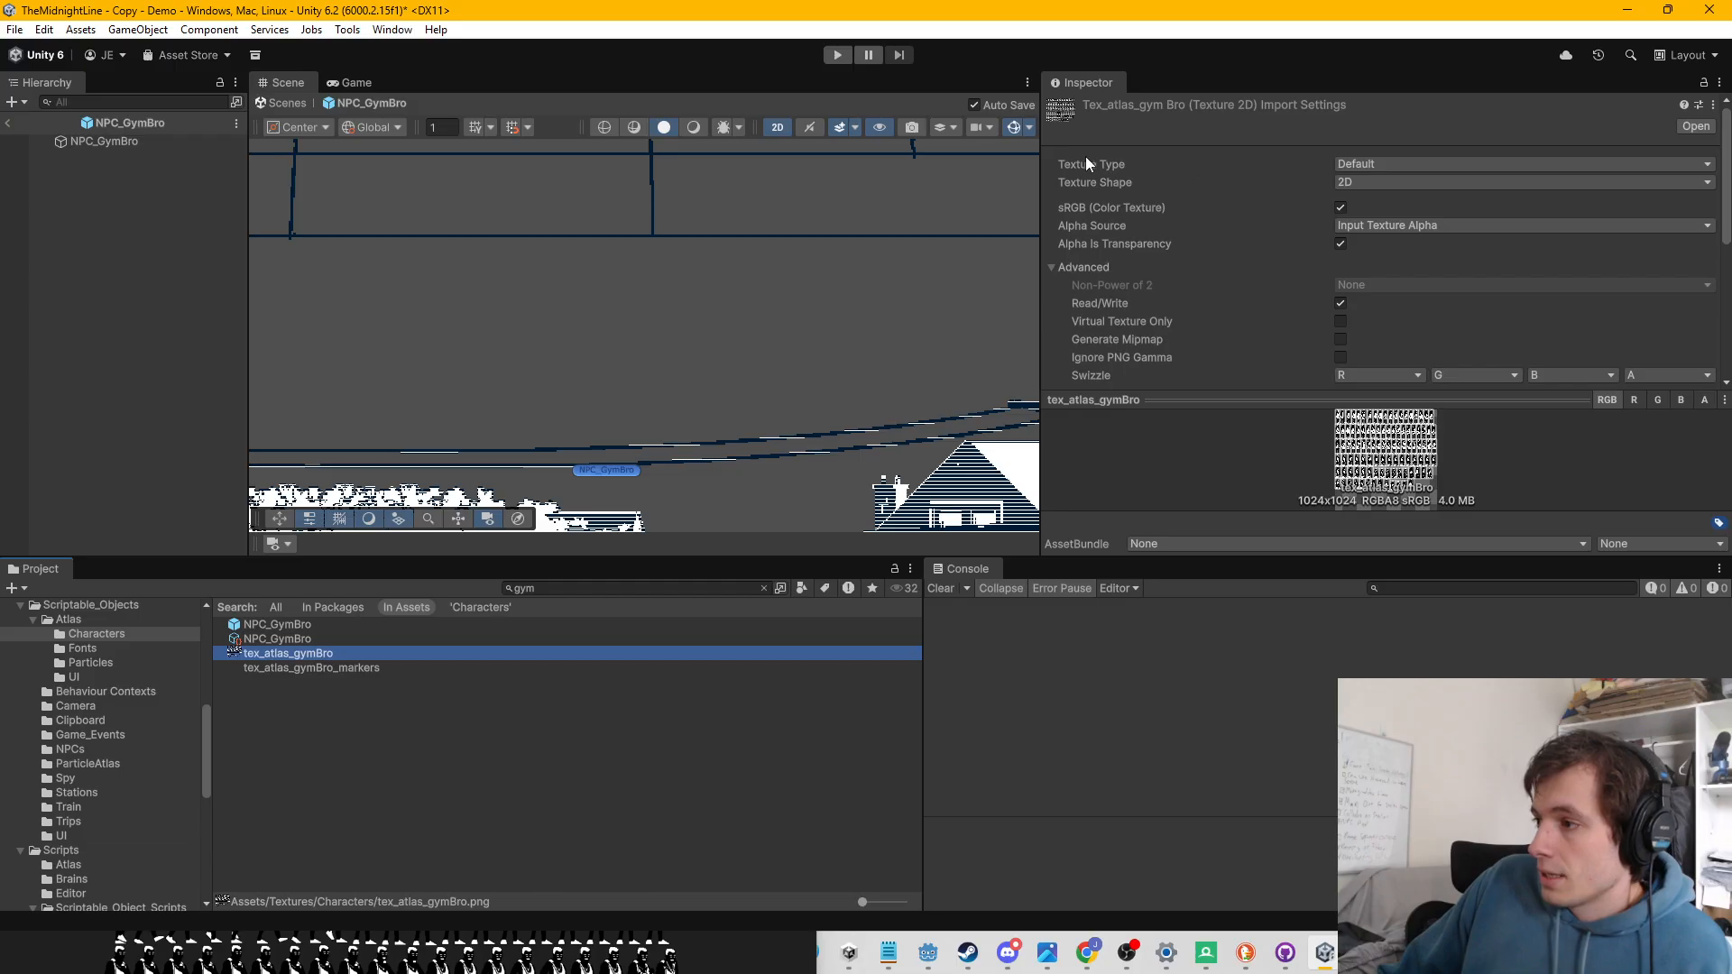
pyautogui.scroll(-3, 1191, 258)
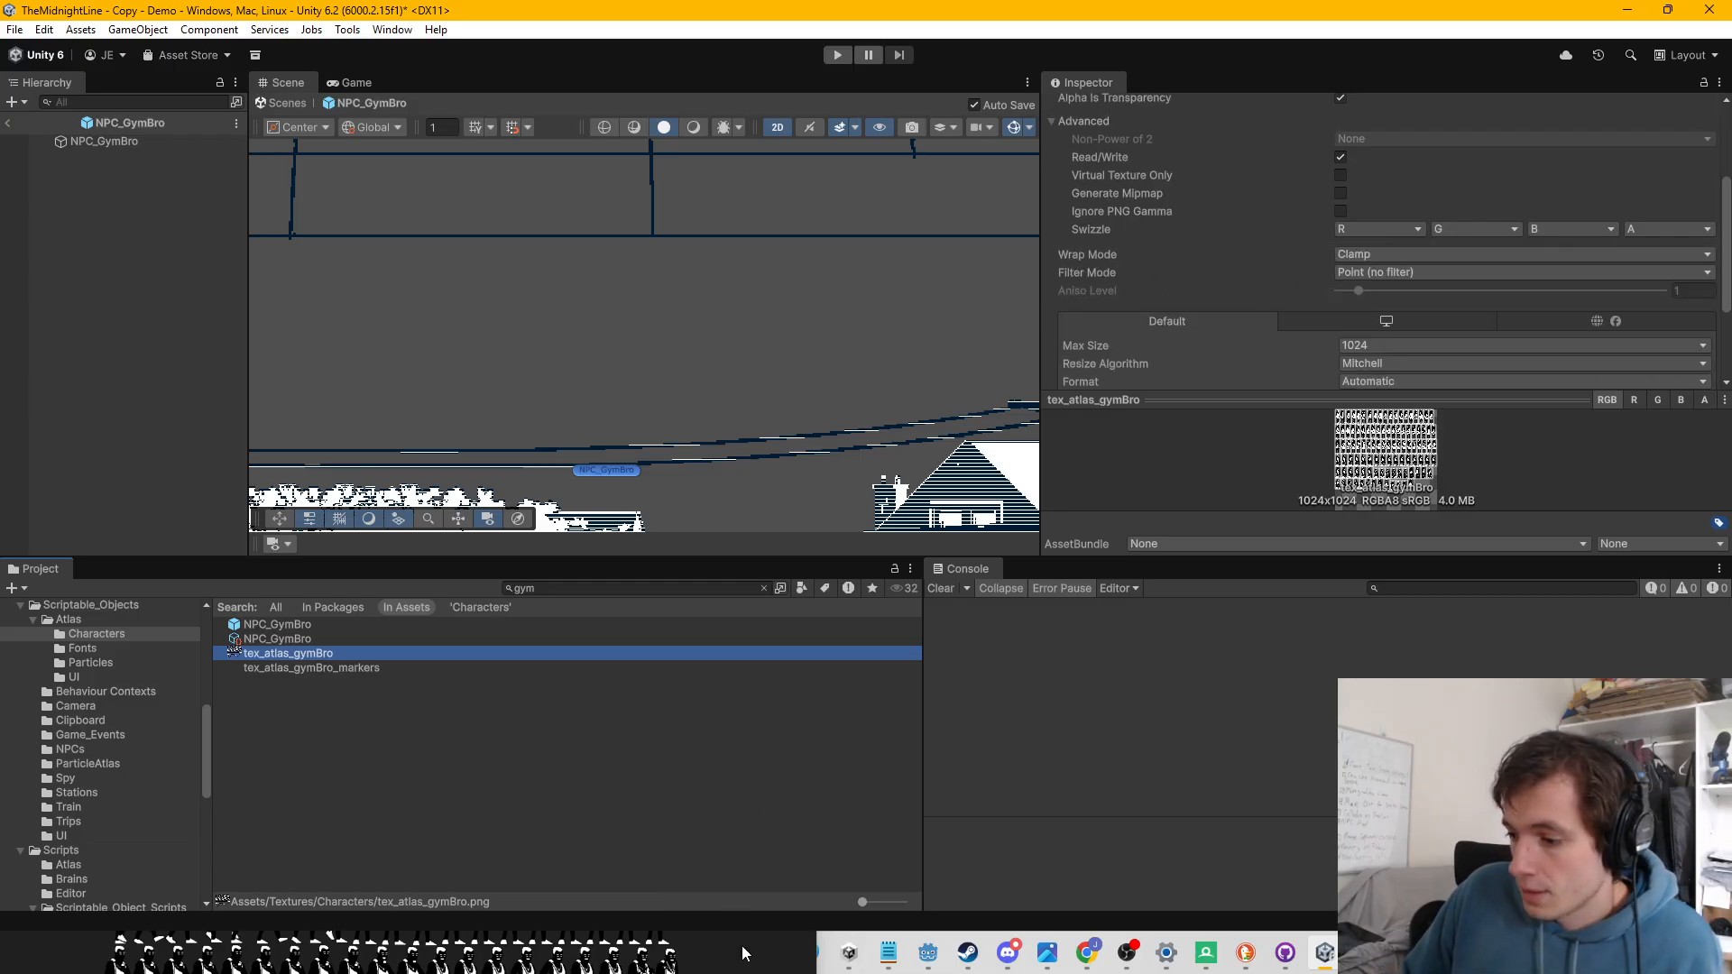
pyautogui.click(498, 841)
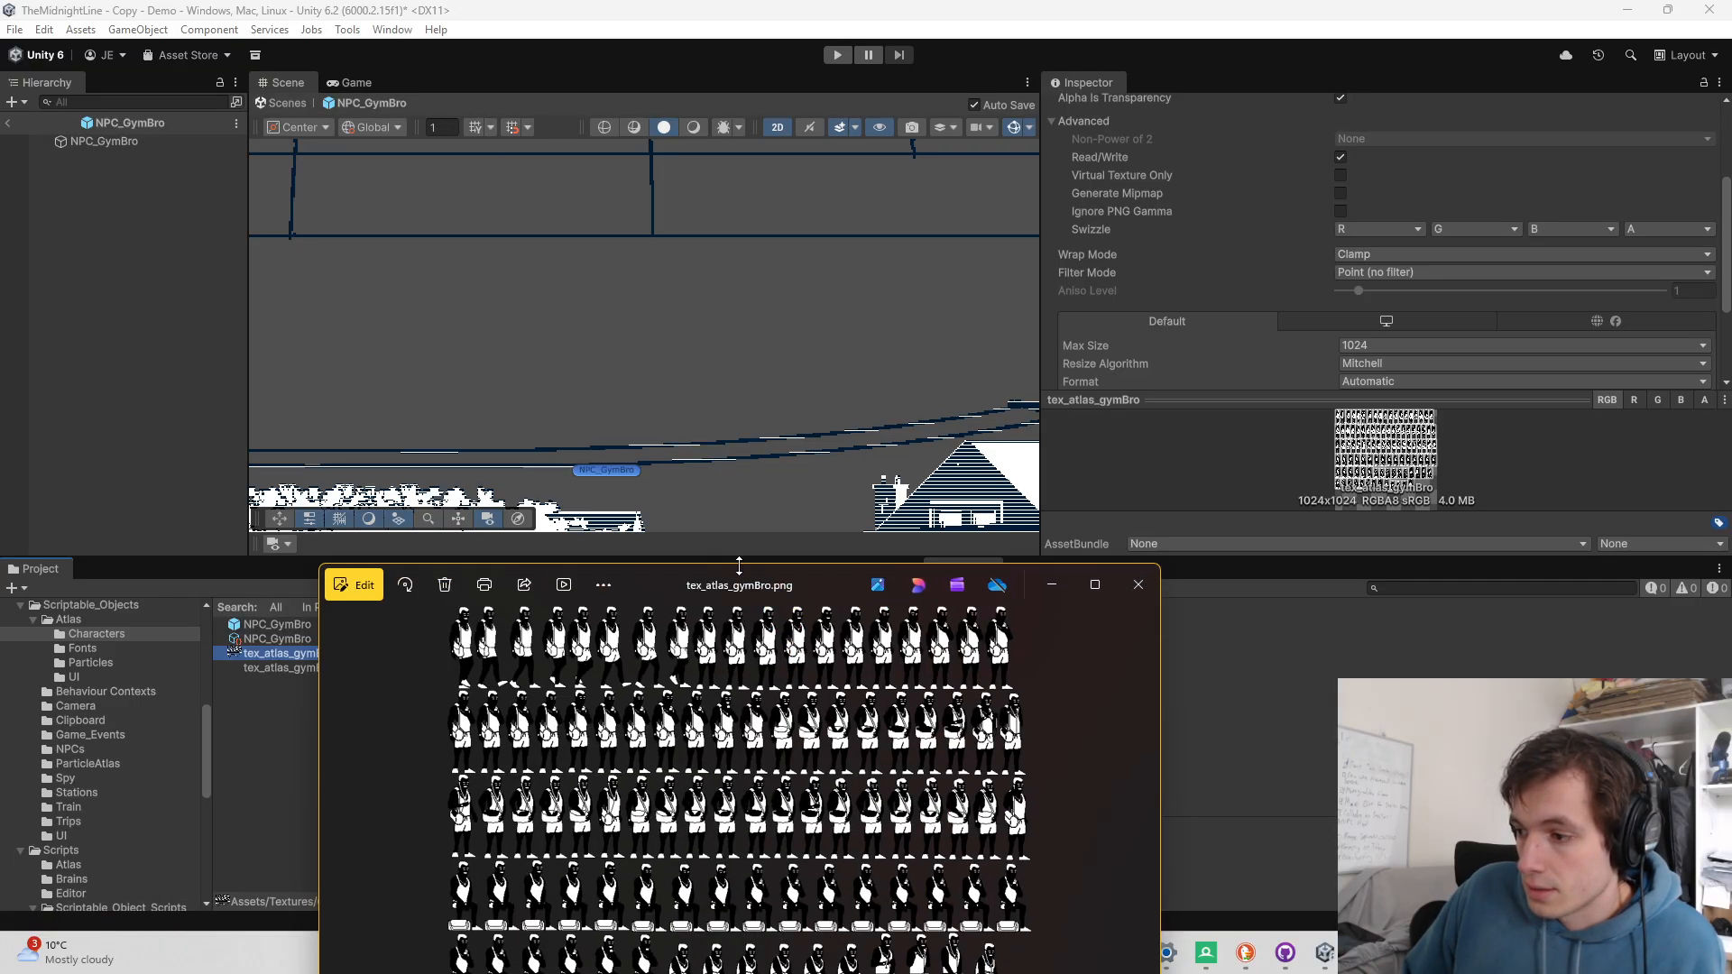
pyautogui.moveTo(739, 577); pyautogui.dragTo(646, 869)
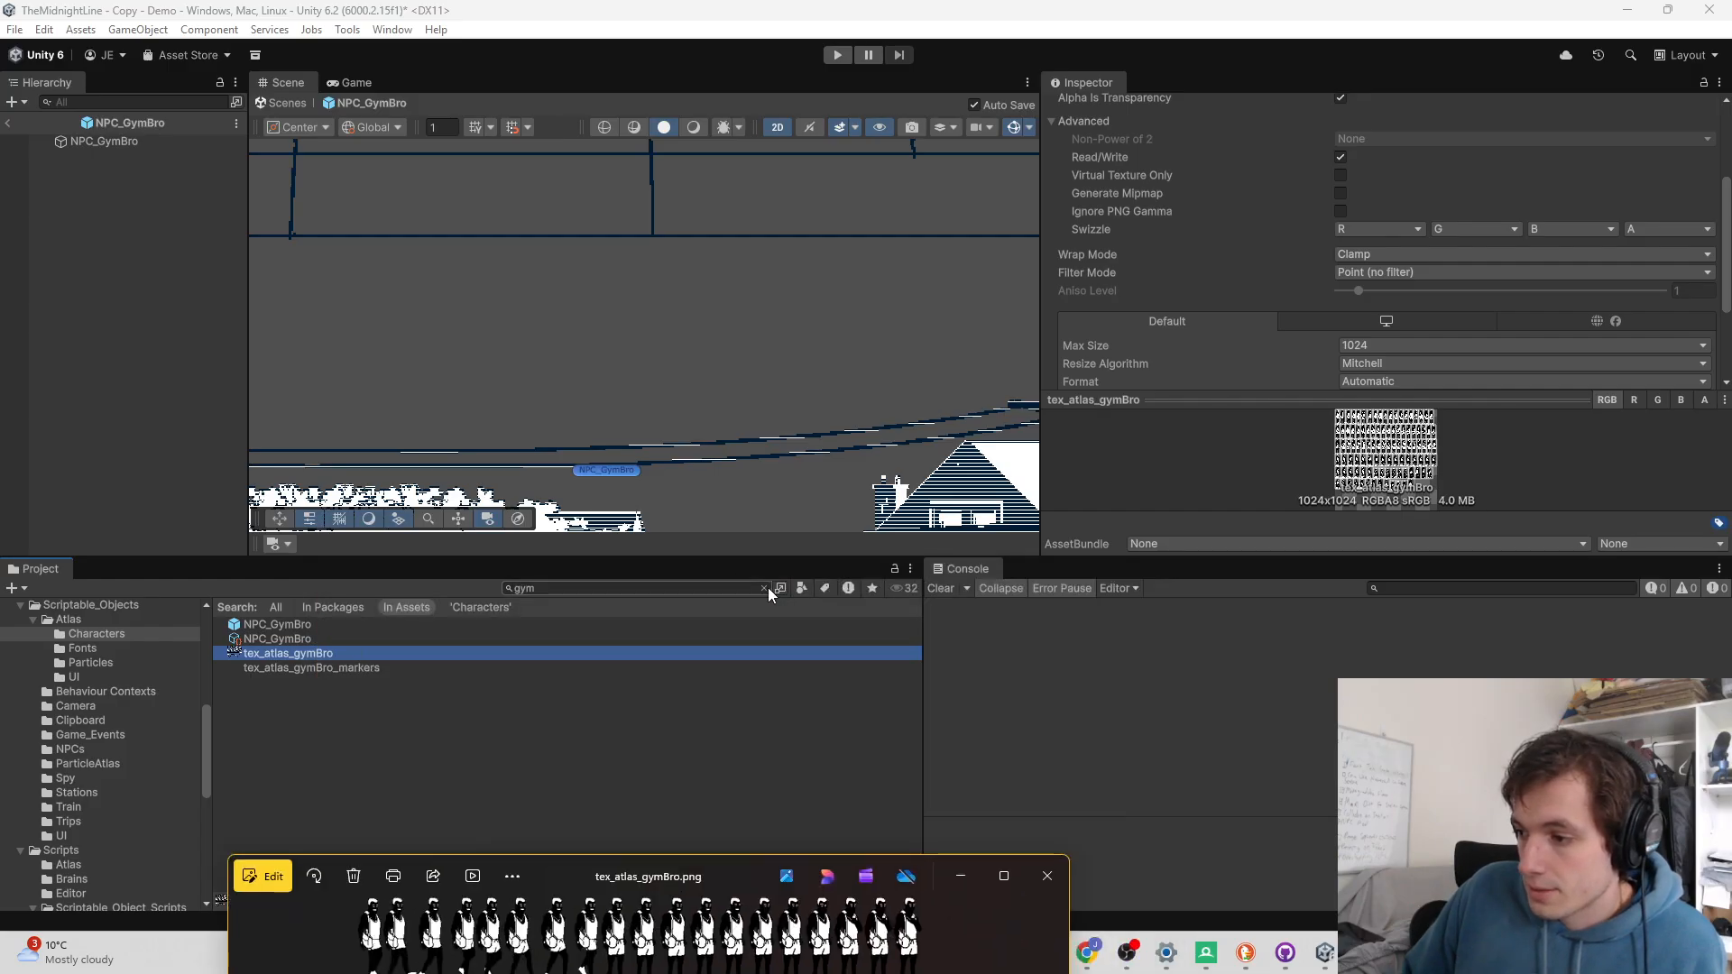
# Step: Clear the asset search and open the Assets/Scriptable_Objects/Atlas/Characters folder
pyautogui.click(765, 588)
pyautogui.click(221, 607)
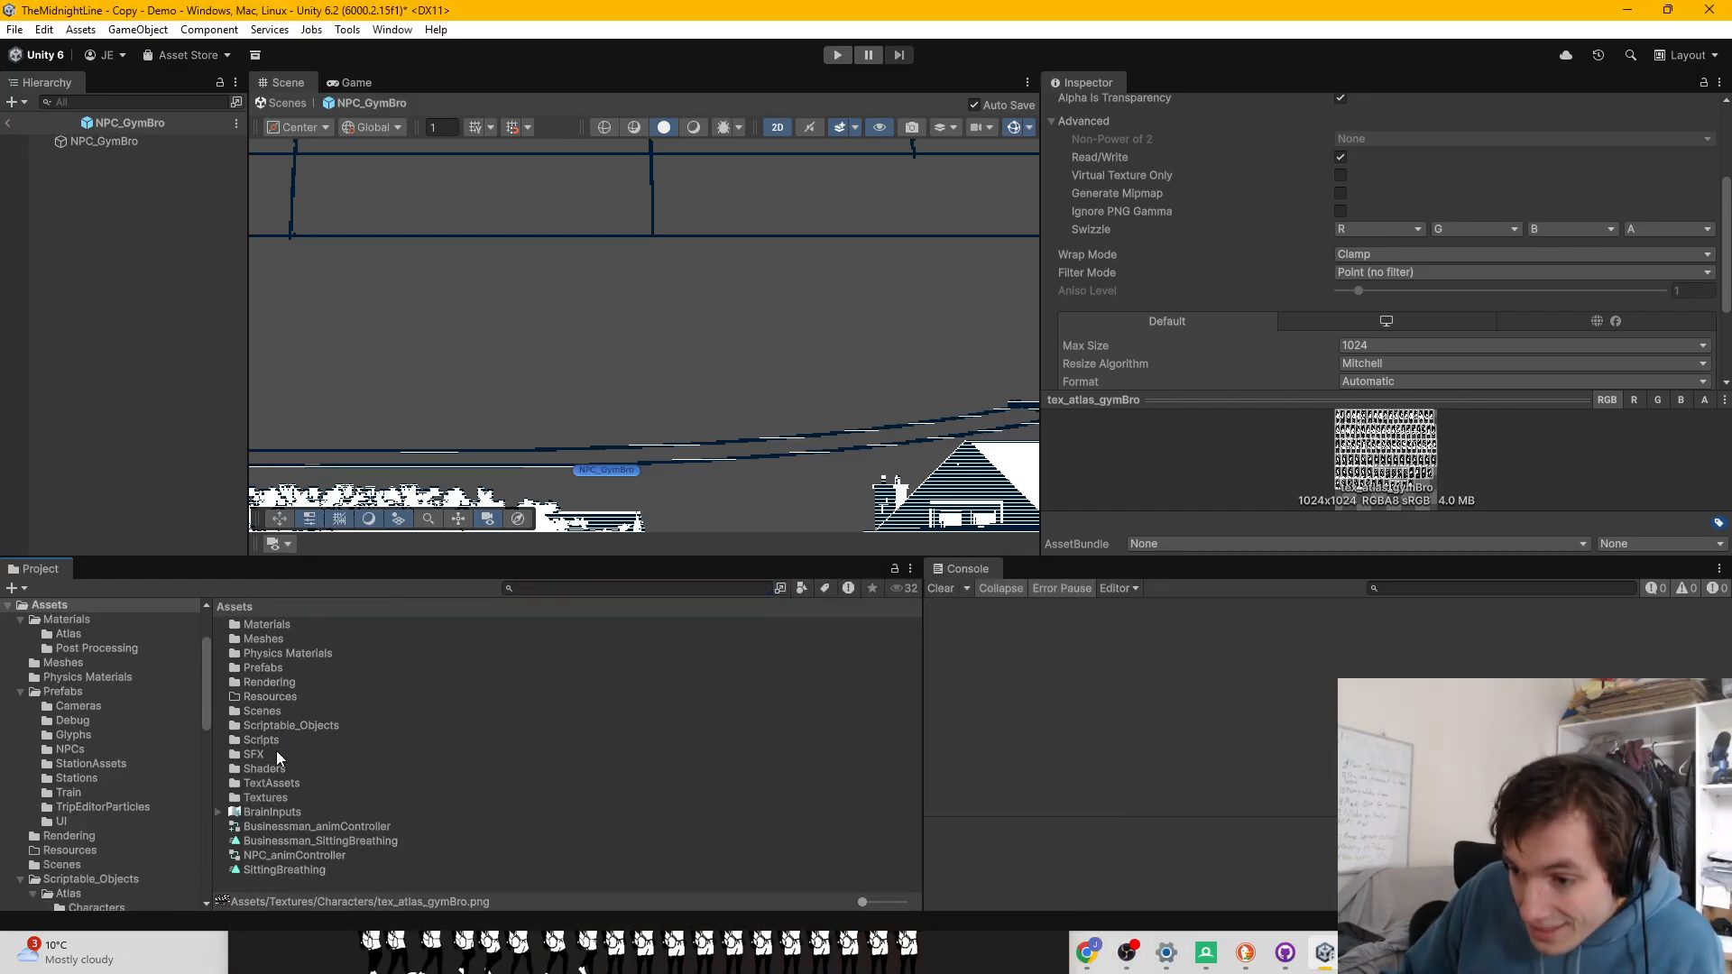
pyautogui.doubleClick(277, 725)
pyautogui.doubleClick(270, 632)
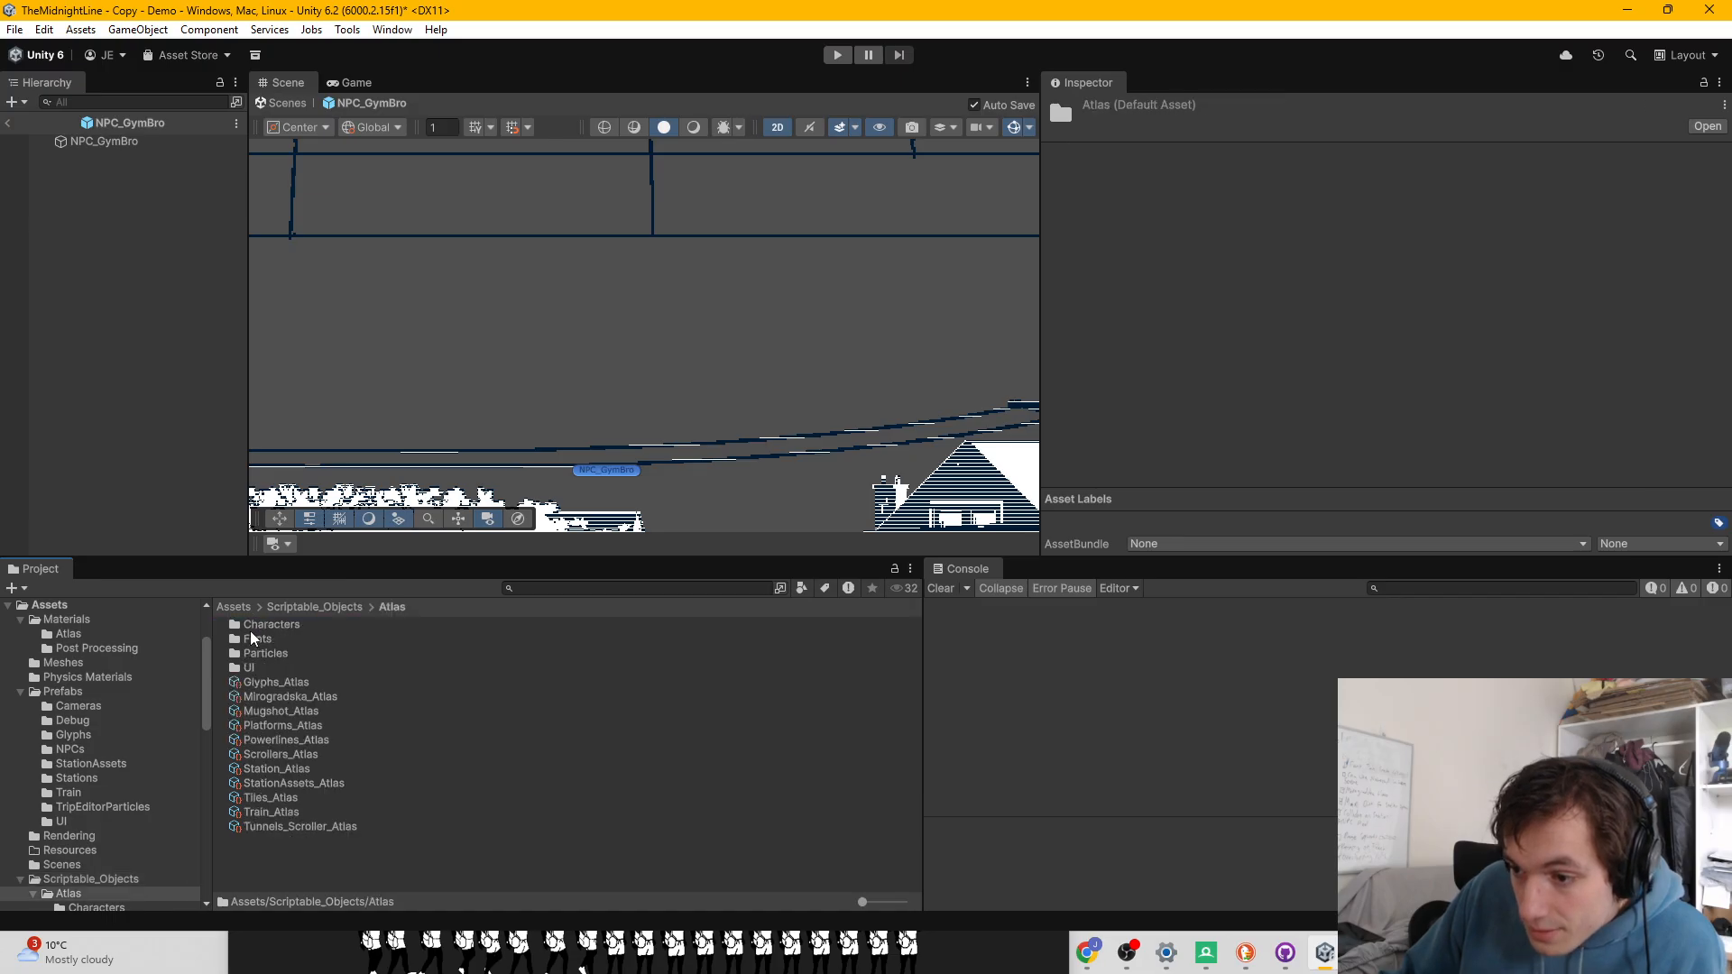
pyautogui.doubleClick(252, 635)
# Step: Create an Atlas Sprites asset in the Characters folder and name it Character_GymBro_Atlas
pyautogui.rightClick(255, 775)
pyautogui.moveTo(355, 307)
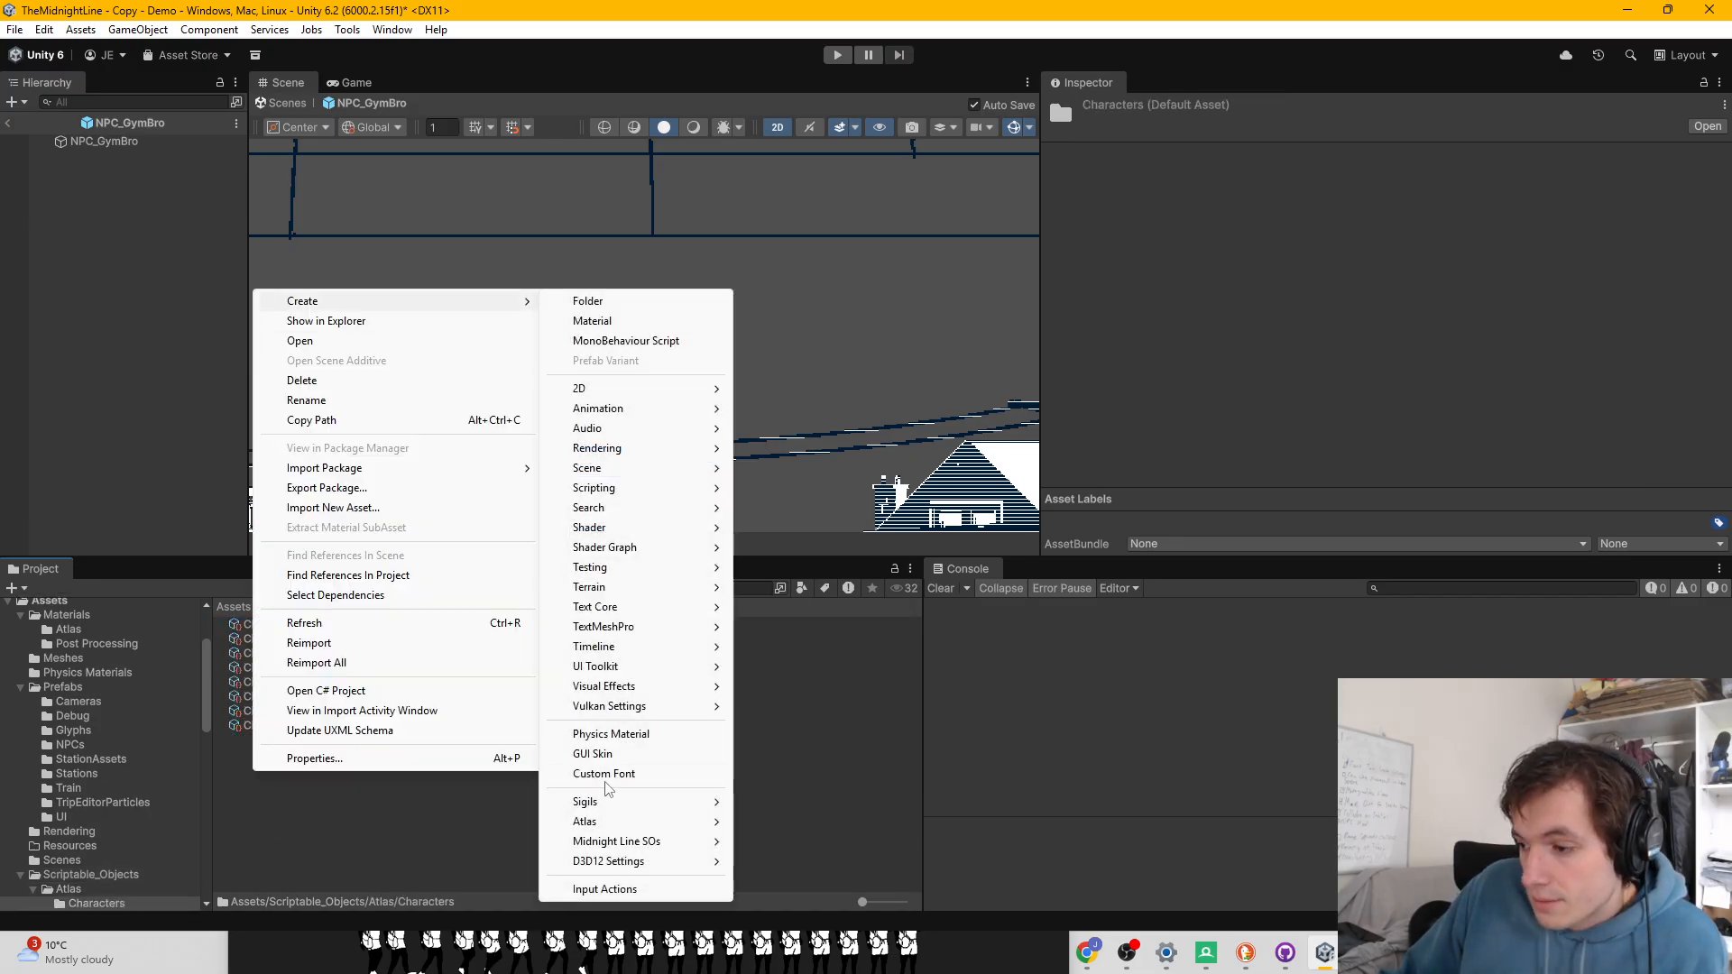
pyautogui.moveTo(596, 822)
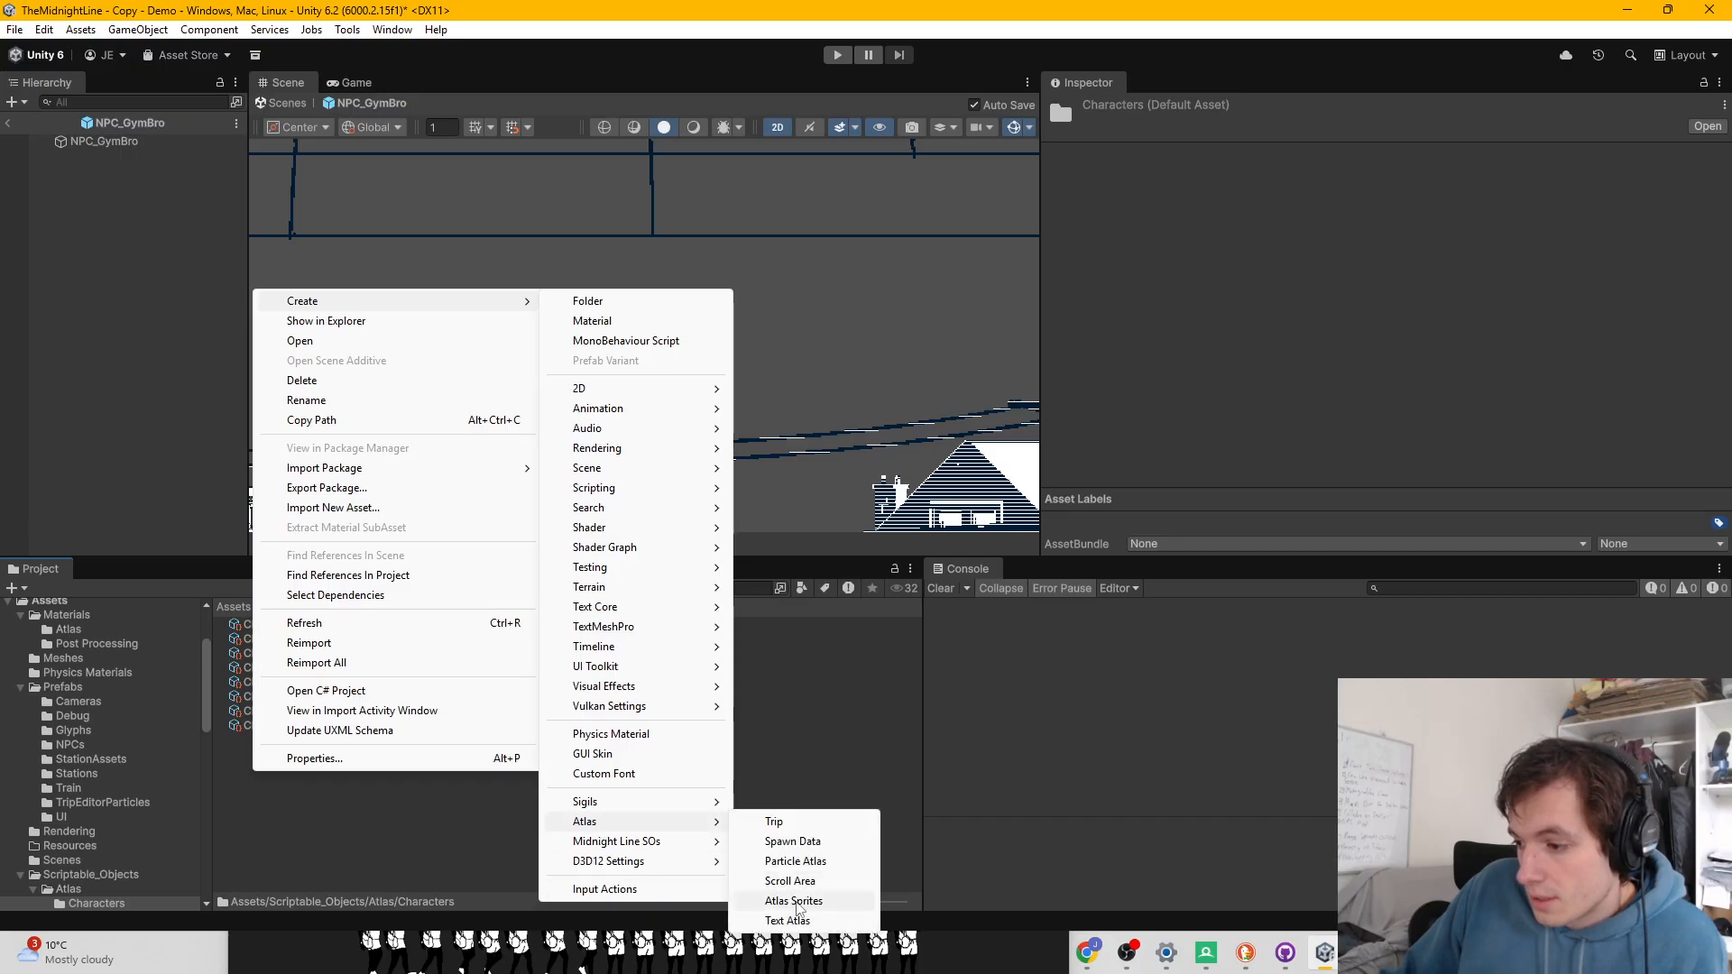
pyautogui.click(794, 901)
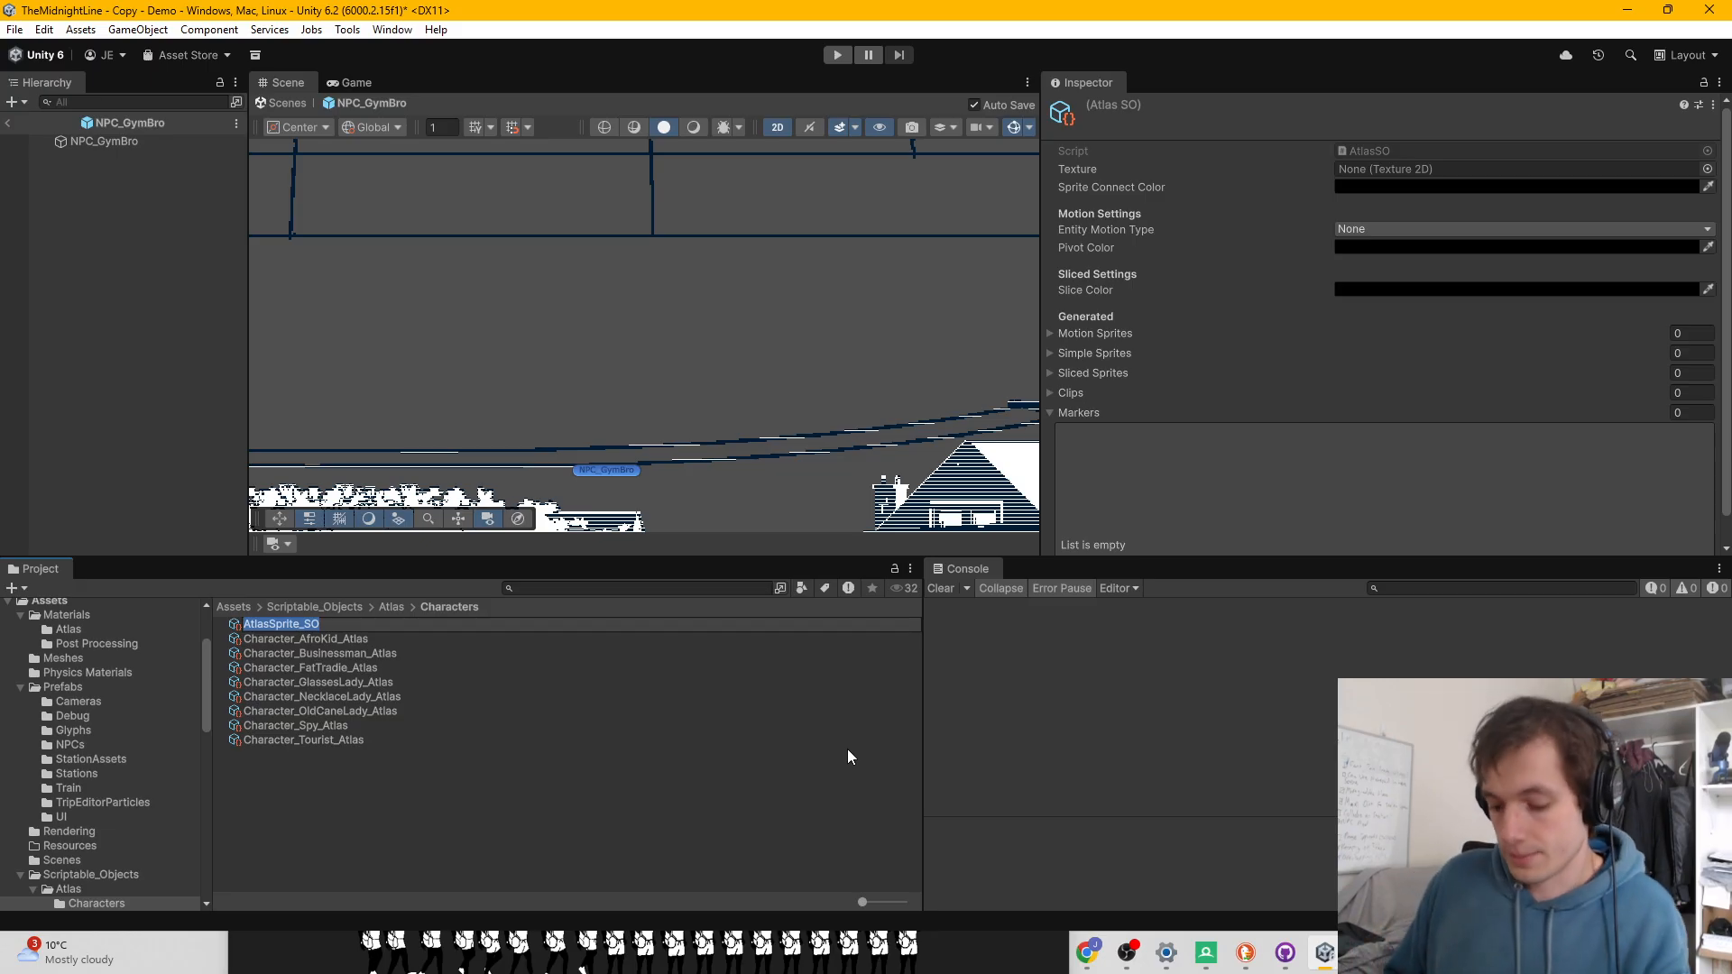
pyautogui.write('Character')
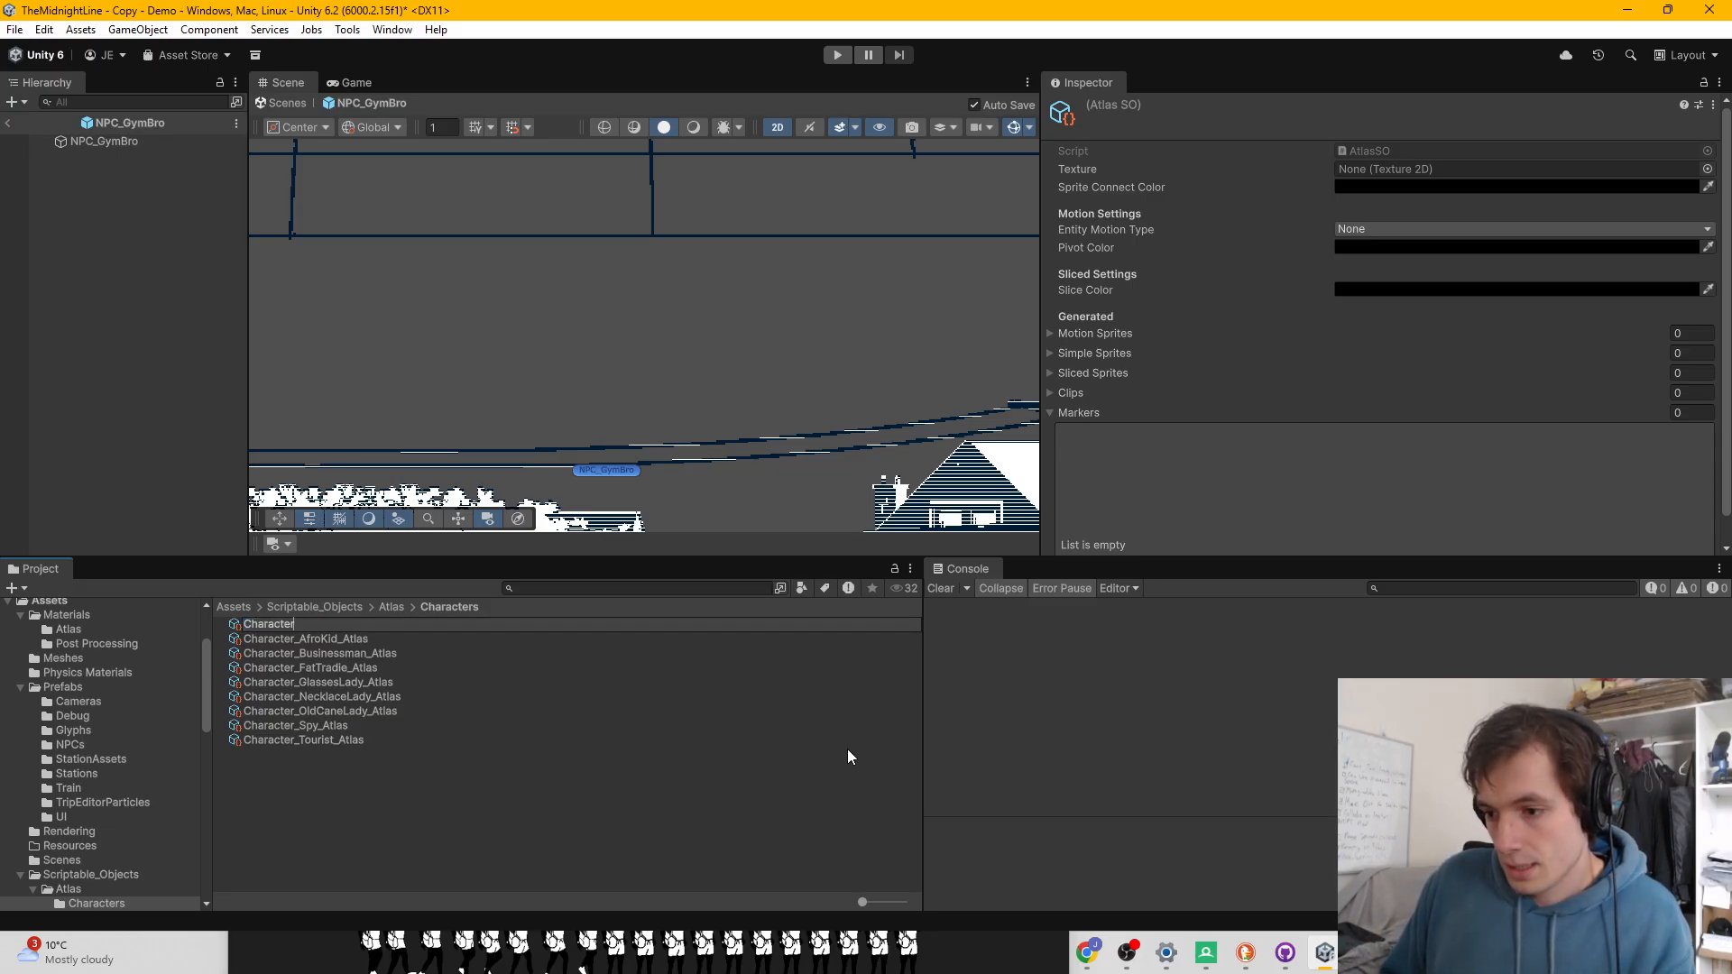
pyautogui.write('_G')
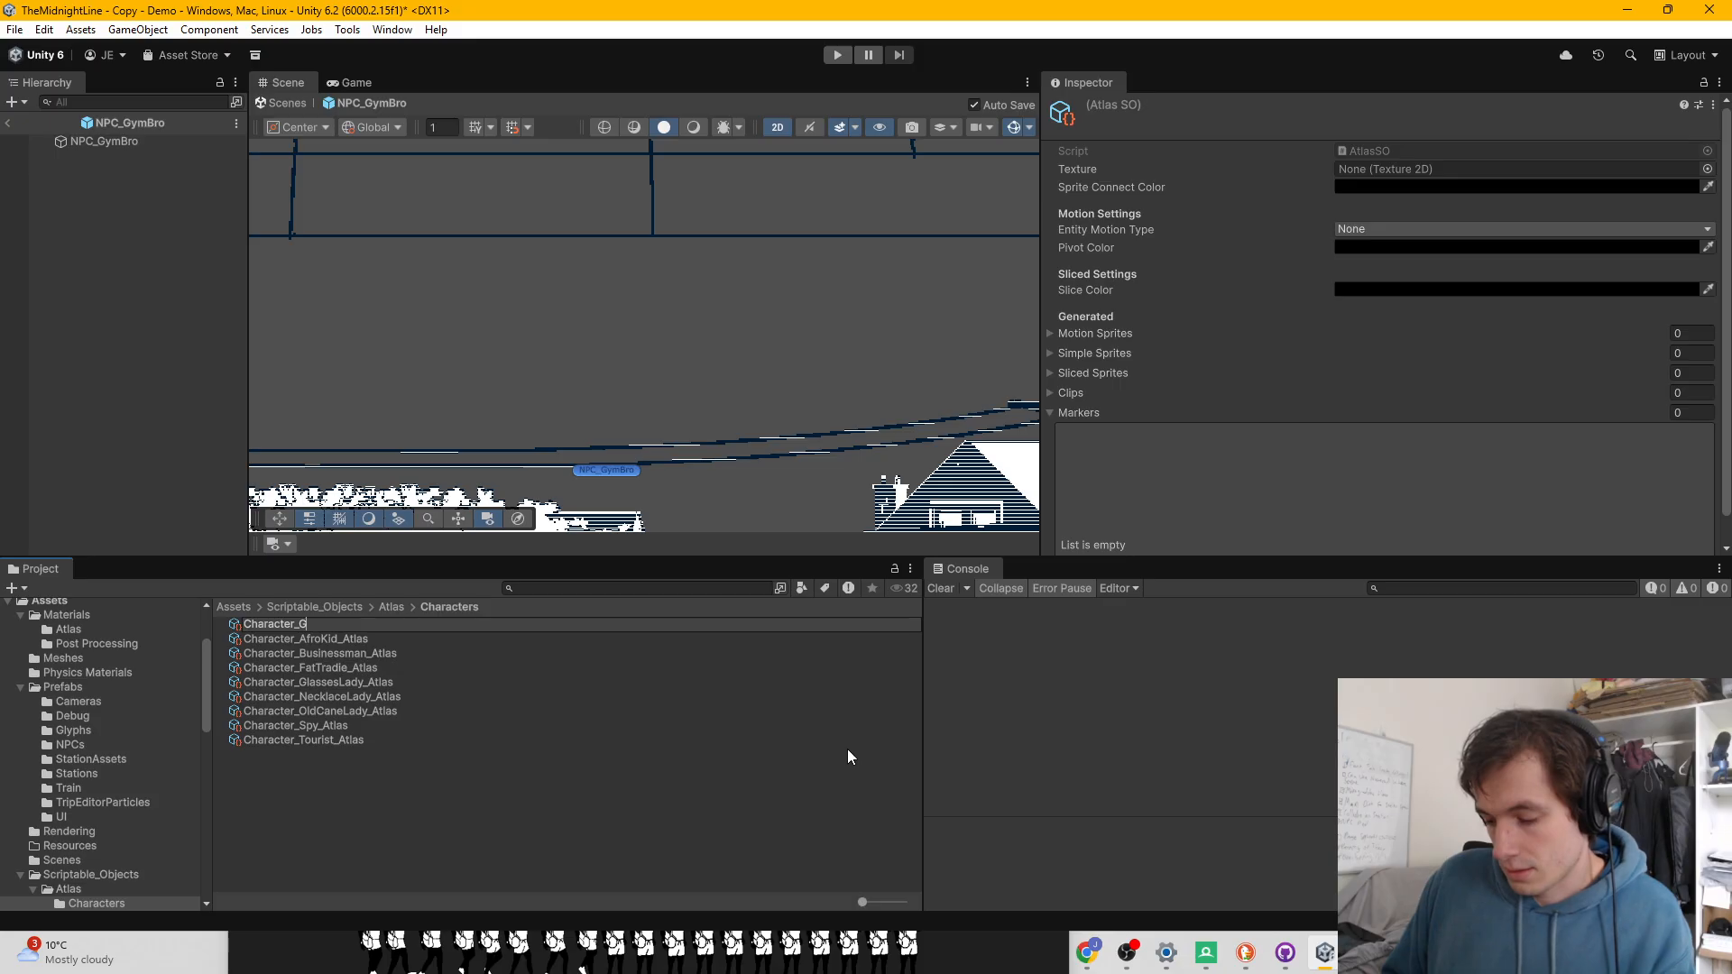
pyautogui.write('ymBro_Atlas')
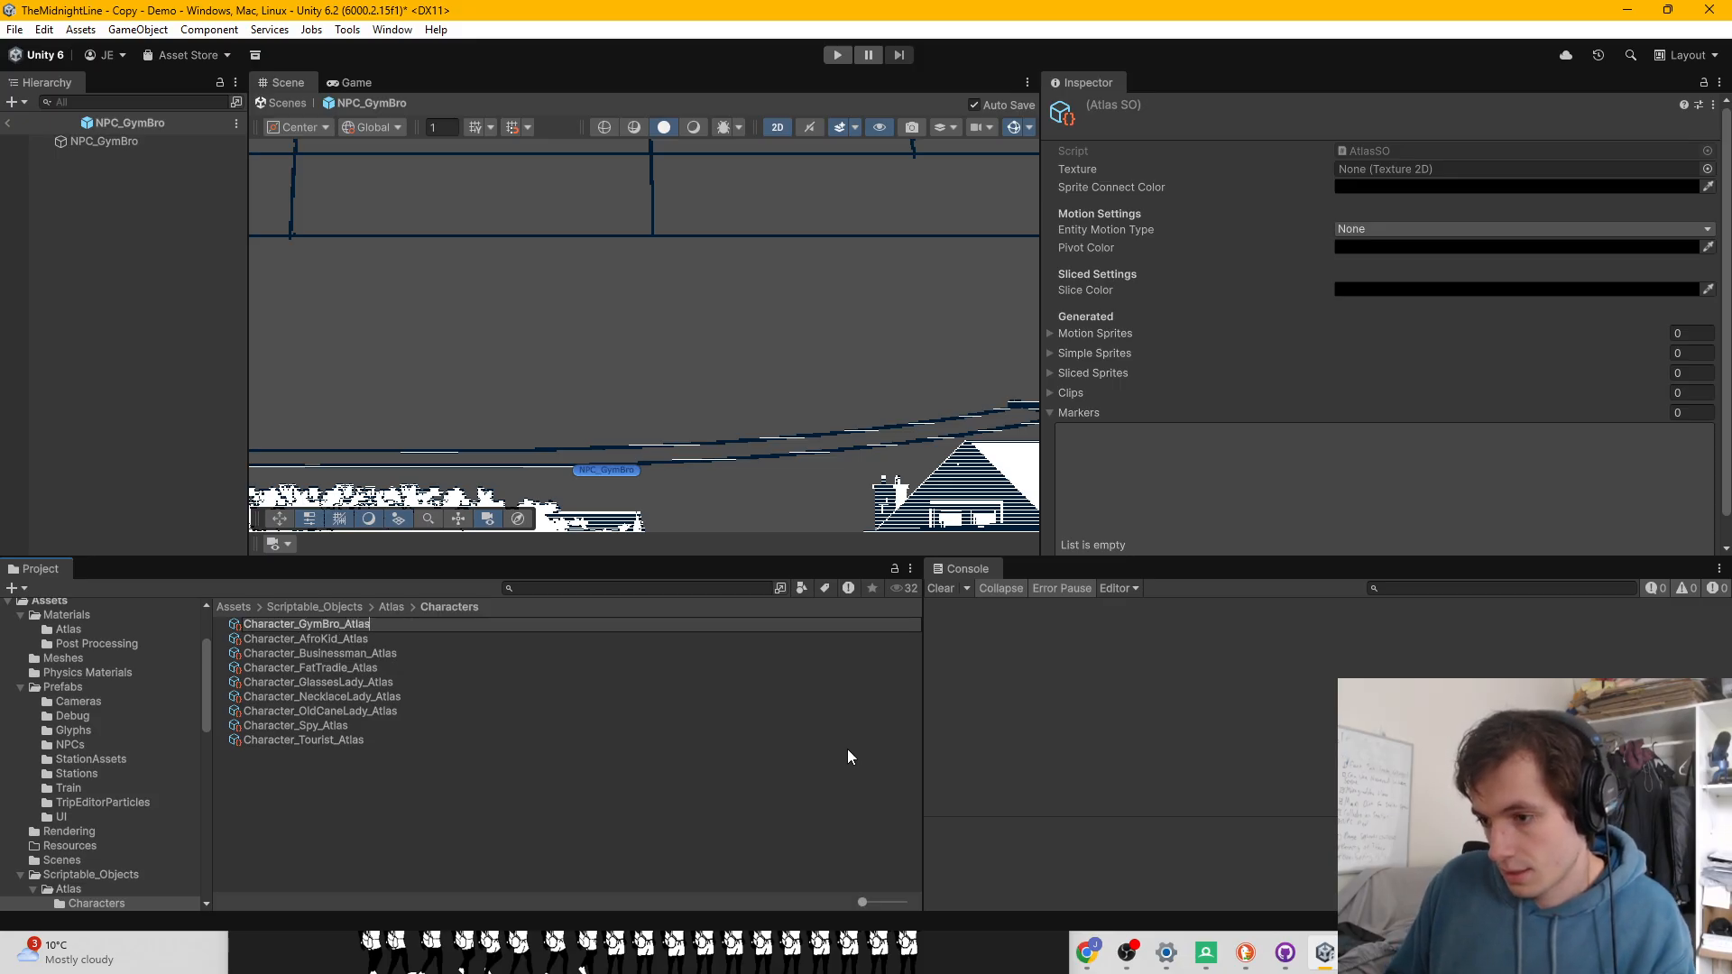
pyautogui.press('Return')
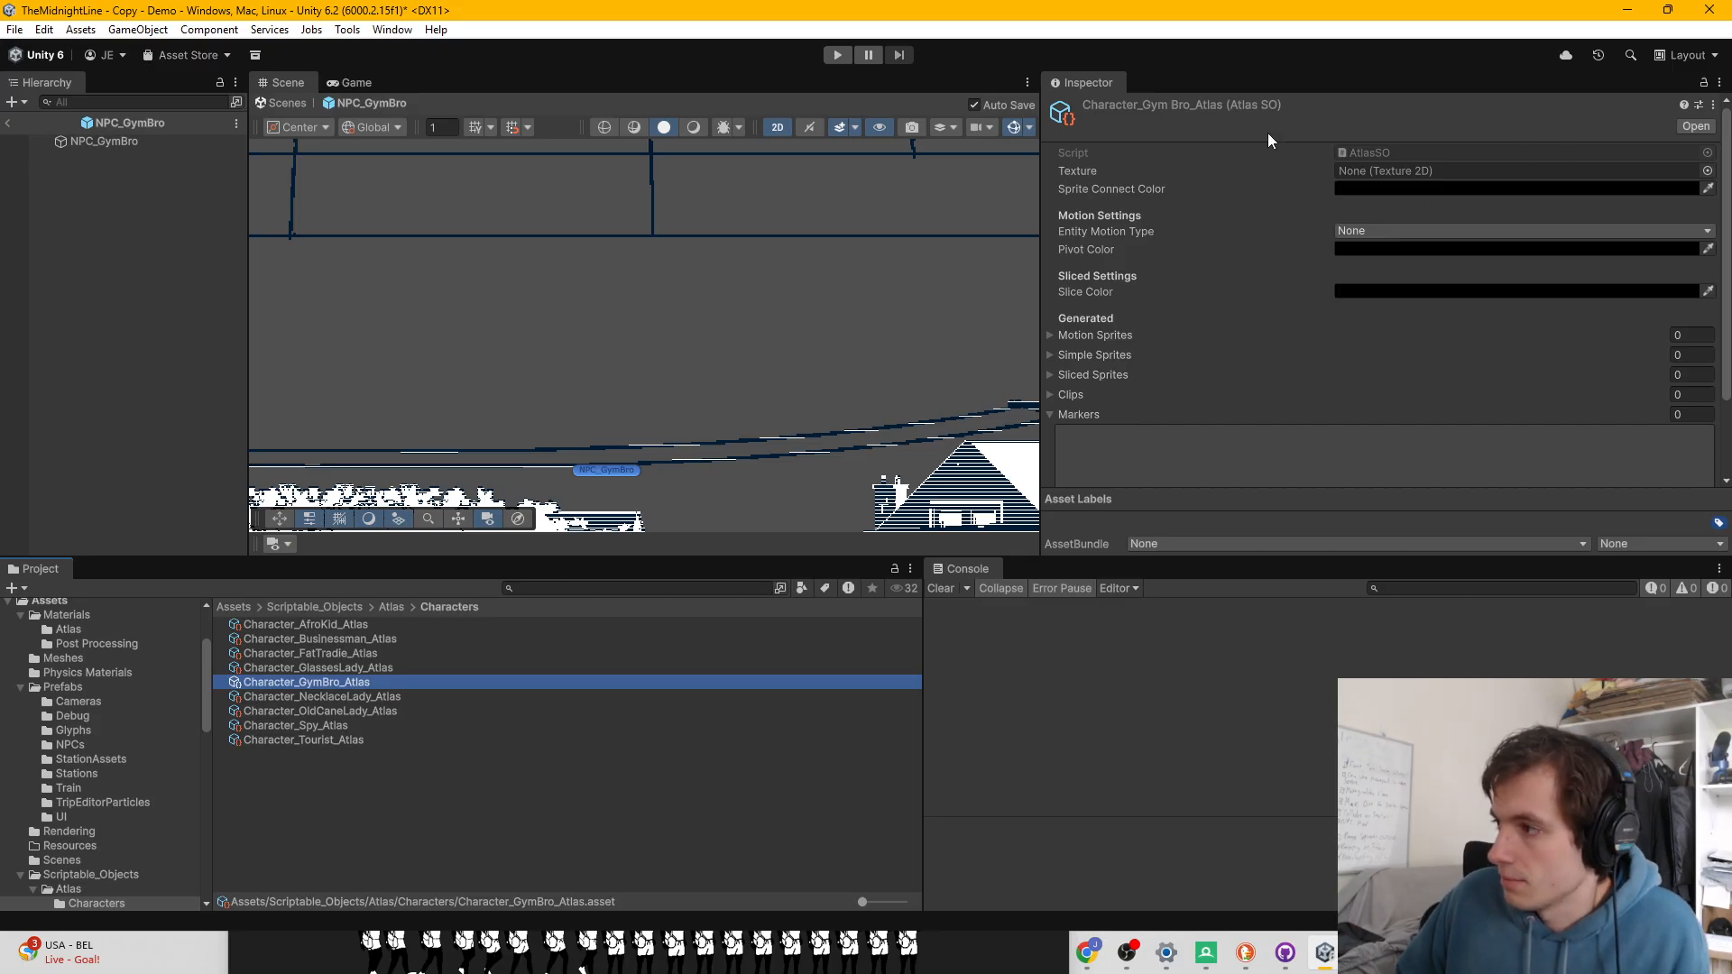
# Step: Assign tex_atlas_gymBro as the new atlas's texture and set its entity motion type to NPC
pyautogui.click(1707, 170)
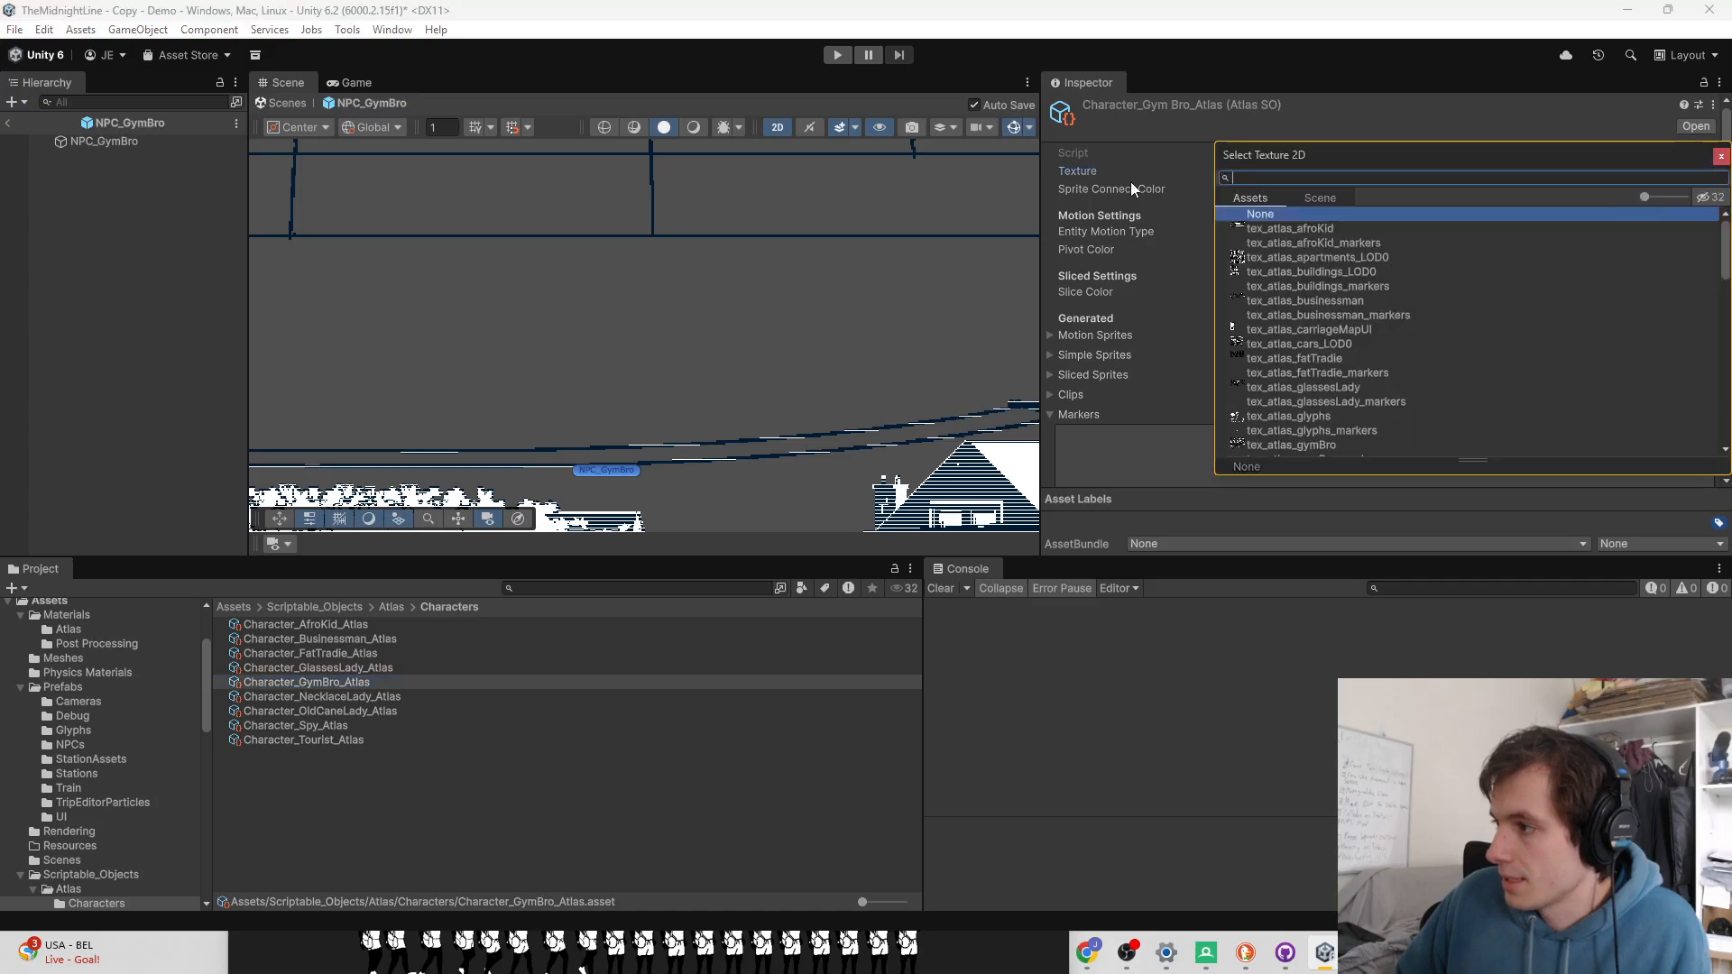
pyautogui.moveTo(1321, 155); pyautogui.dragTo(1255, 154)
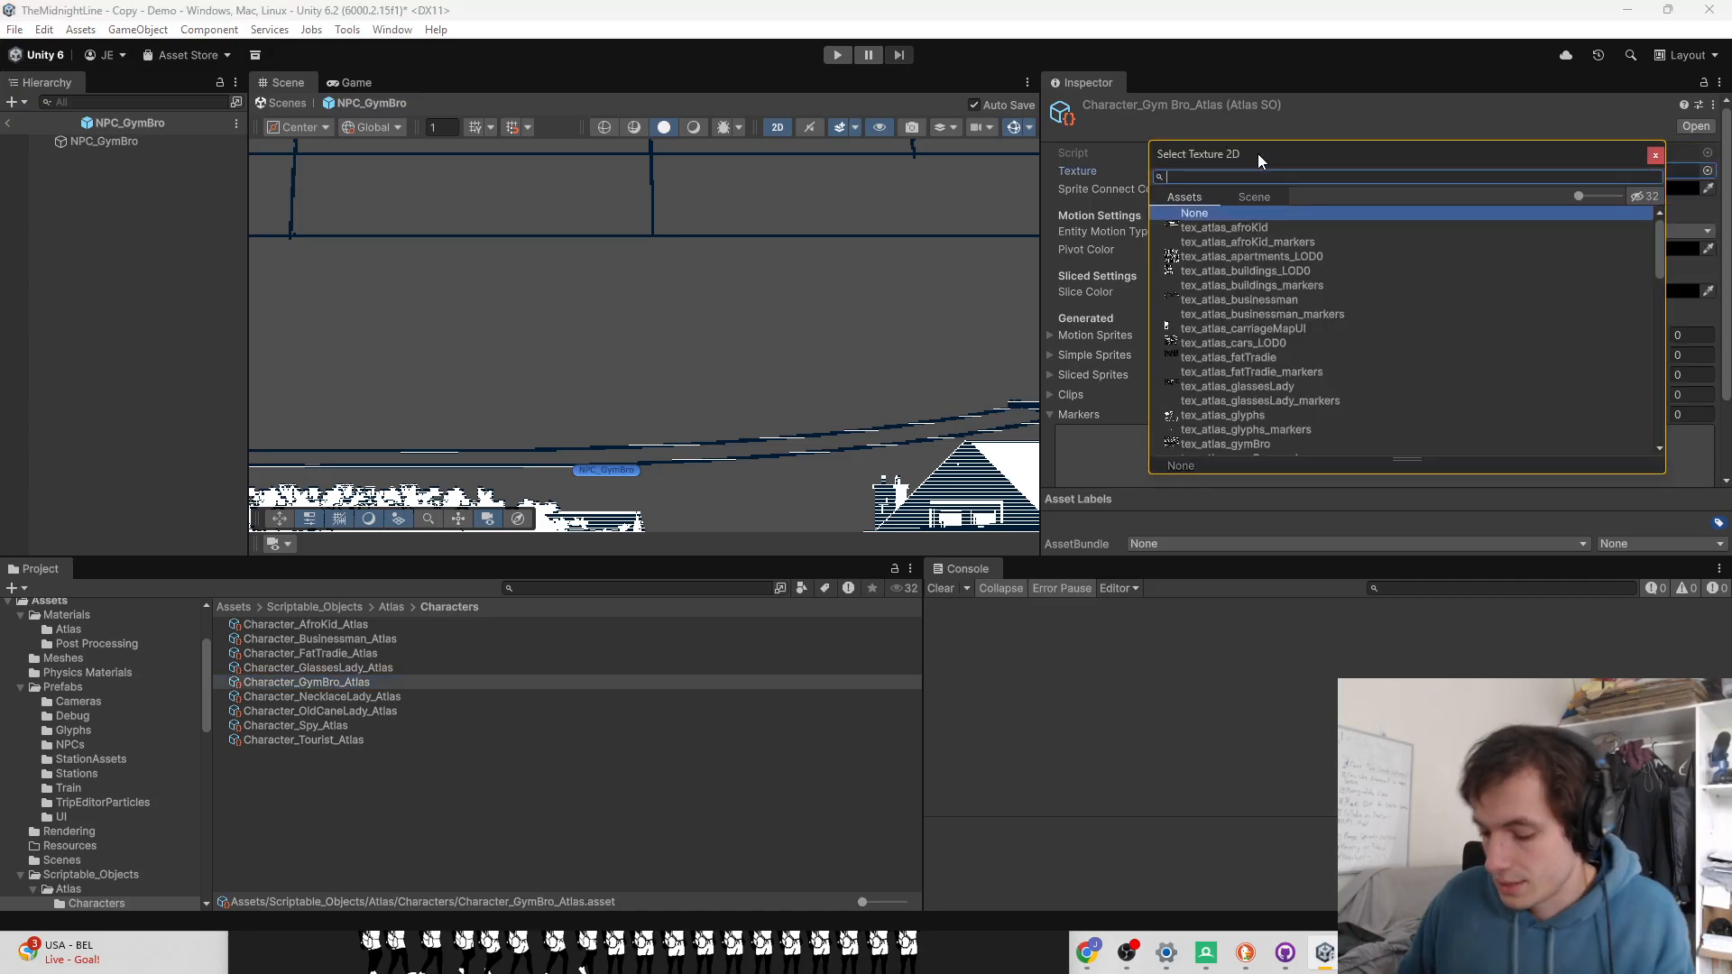
pyautogui.write('gym')
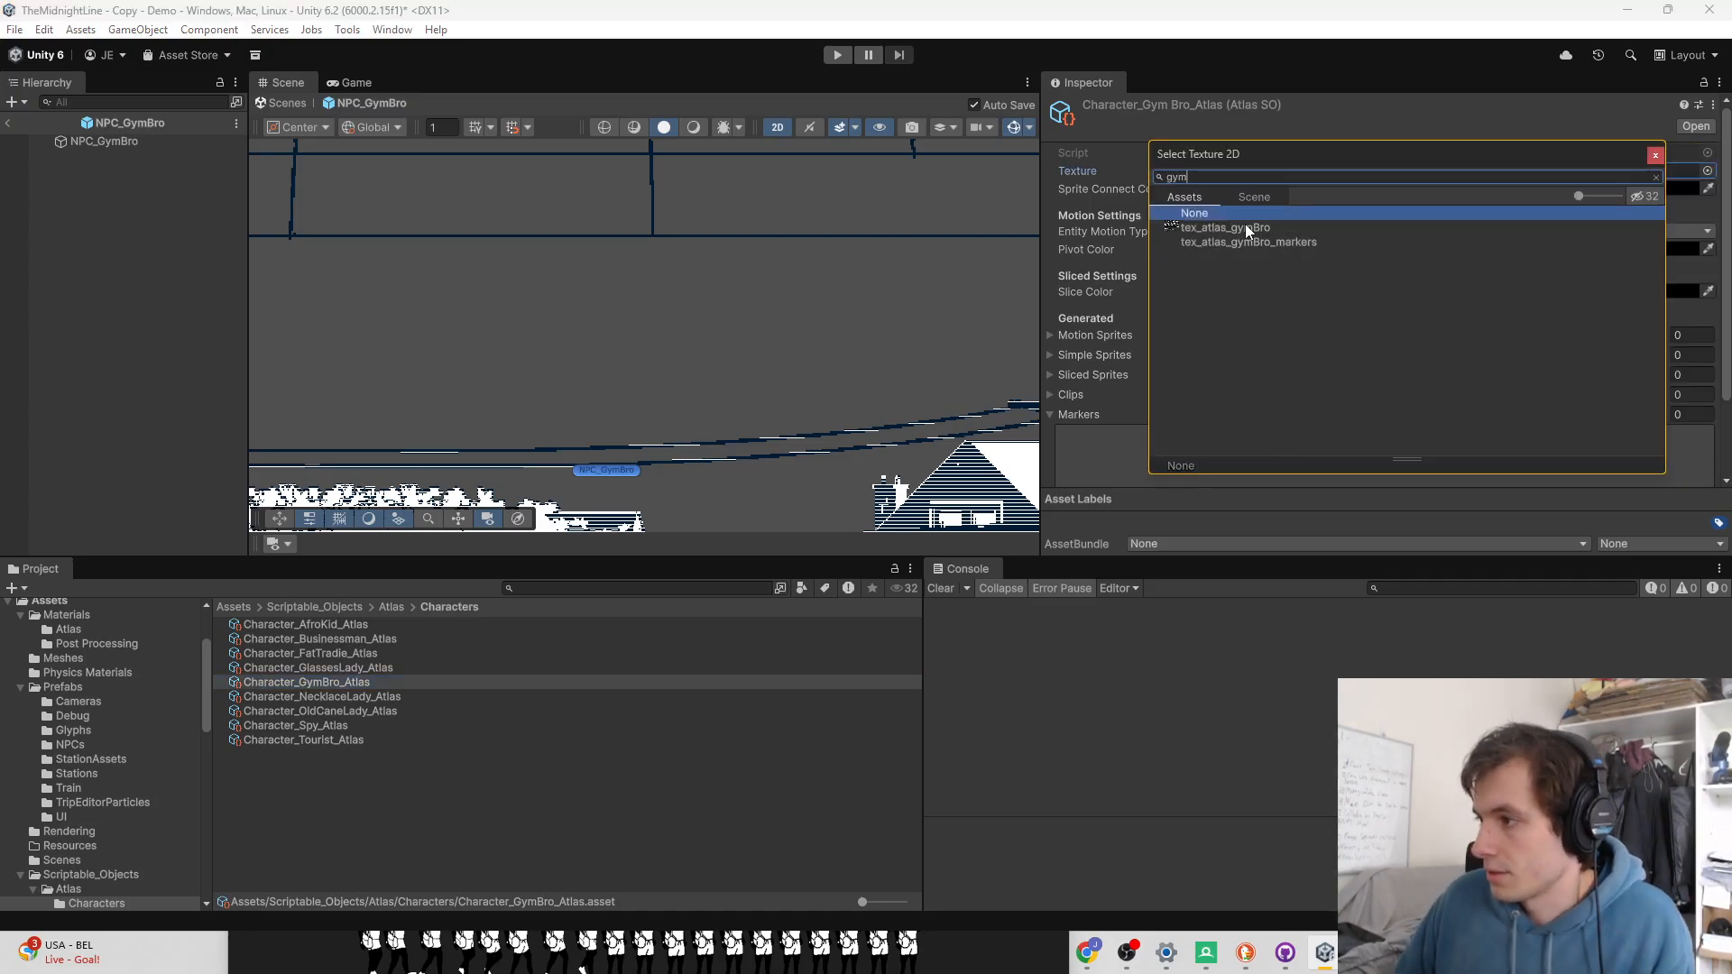
pyautogui.press('Down')
pyautogui.click(1654, 155)
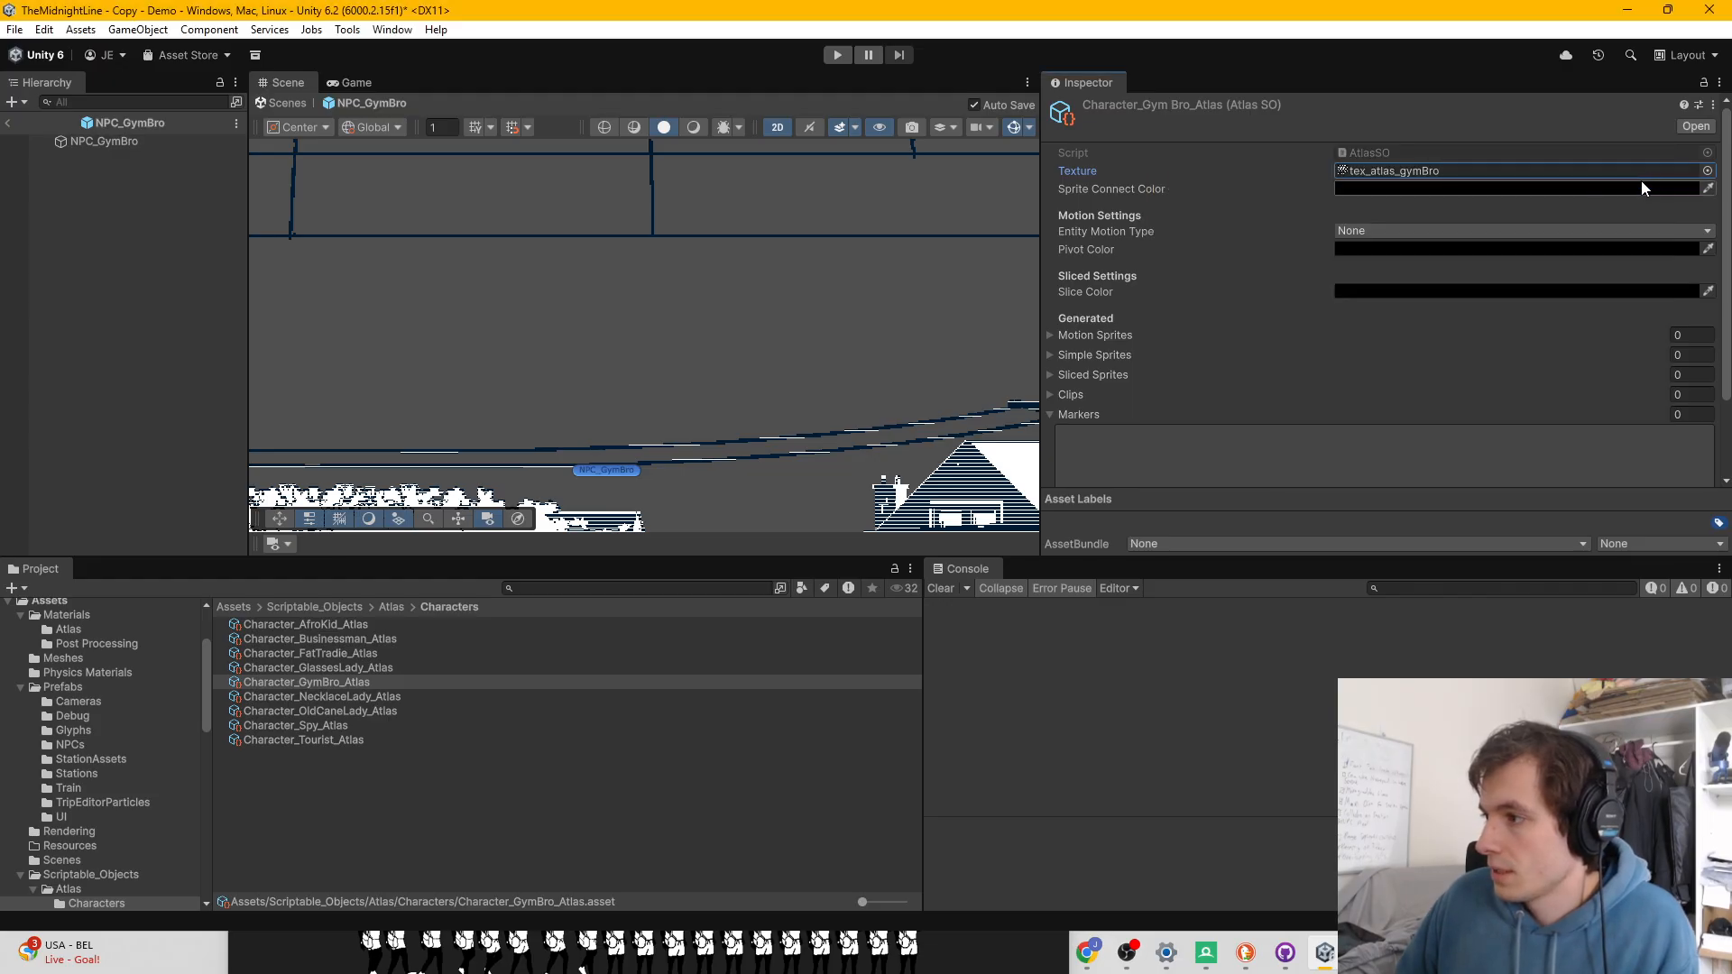
pyautogui.click(1344, 232)
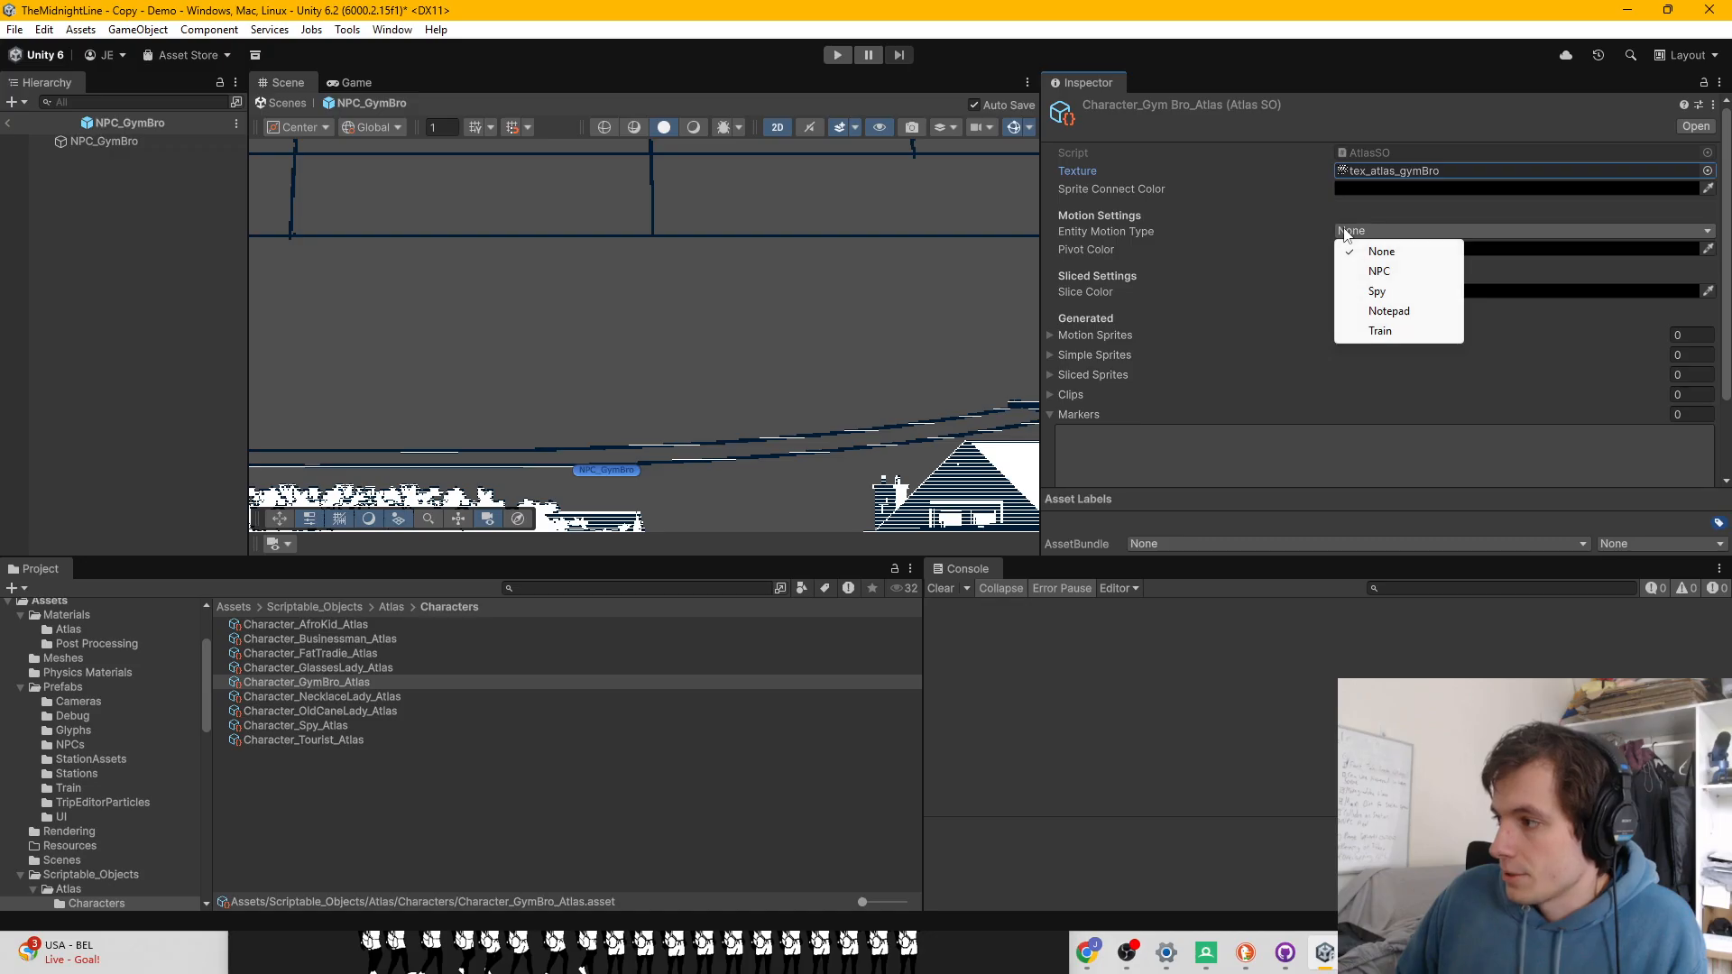
pyautogui.click(1393, 272)
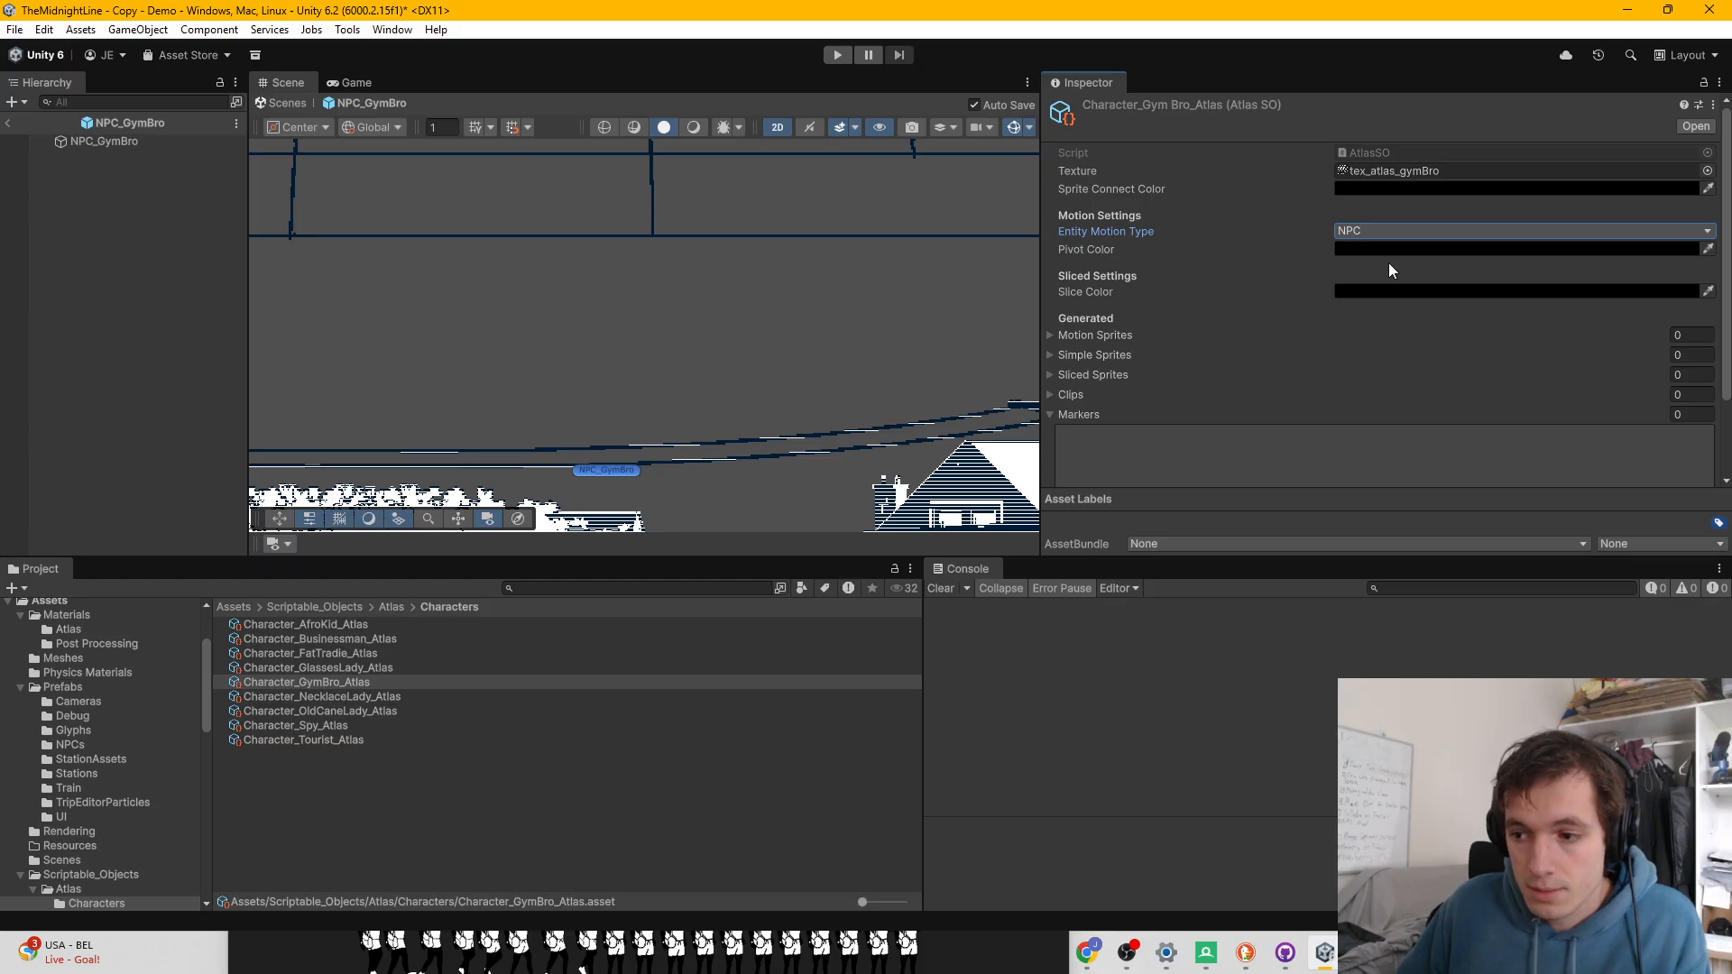
# Step: Search the project for "gym" and examine the marker dots in the tex_atlas_gymBro_markers image at full-screen size
pyautogui.click(621, 589)
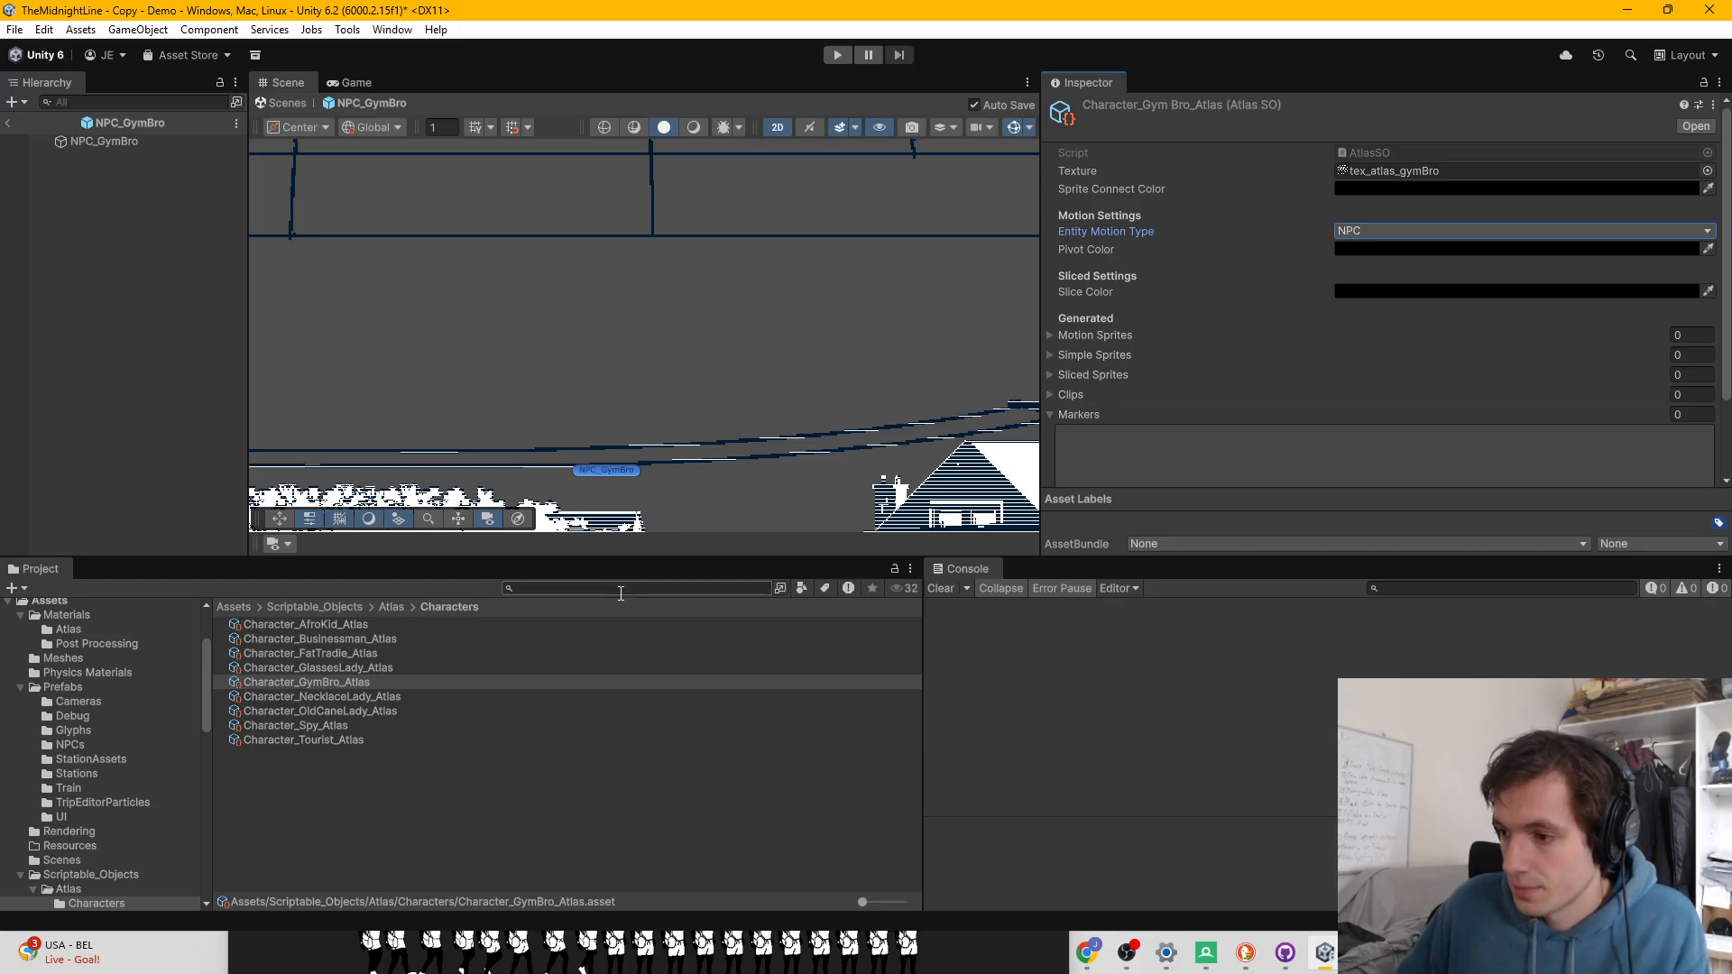
pyautogui.write('gym')
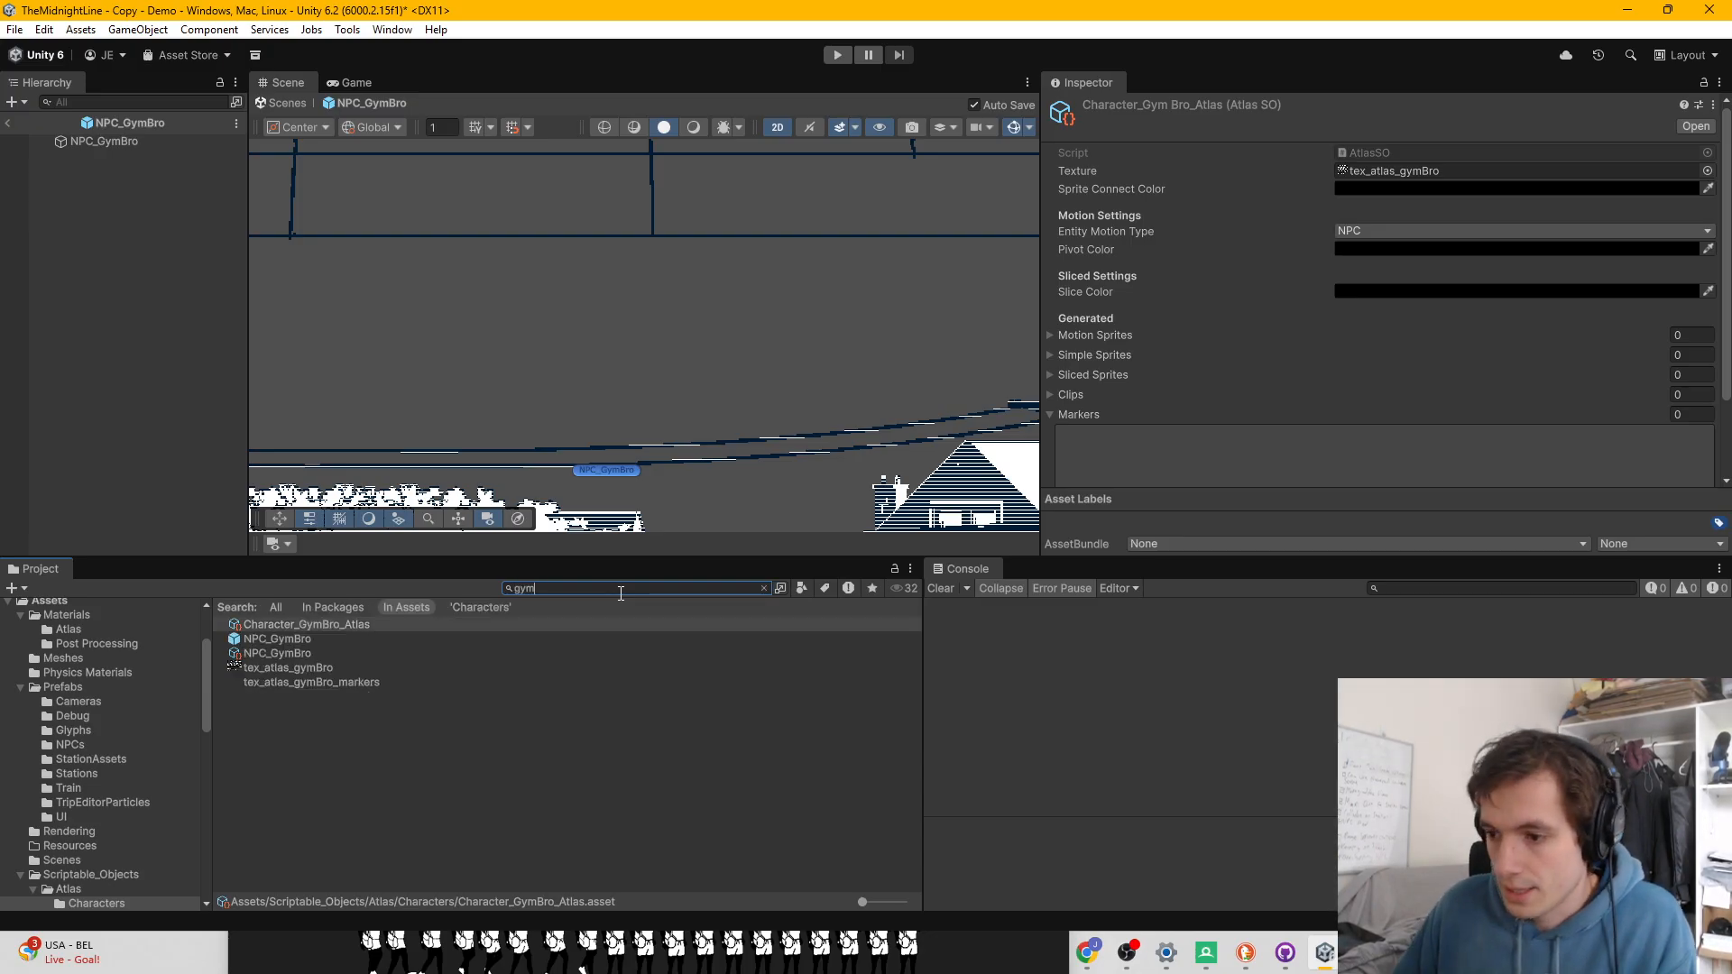
pyautogui.doubleClick(340, 682)
pyautogui.doubleClick(729, 283)
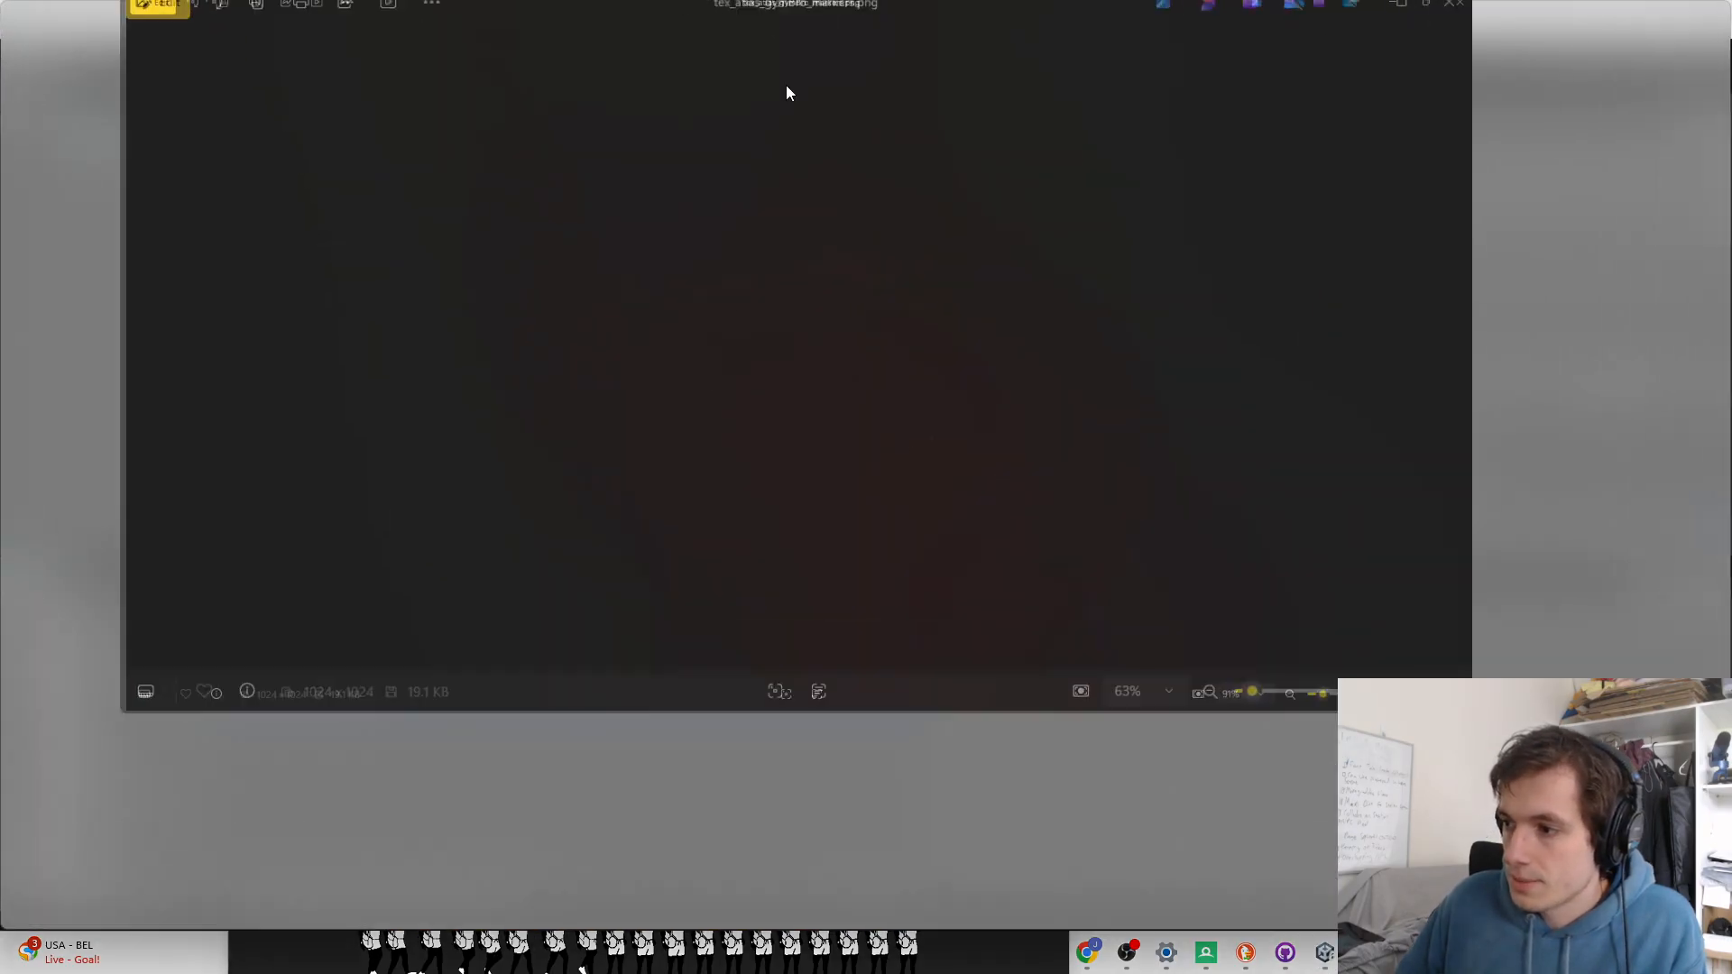
pyautogui.scroll(4, 512, 181)
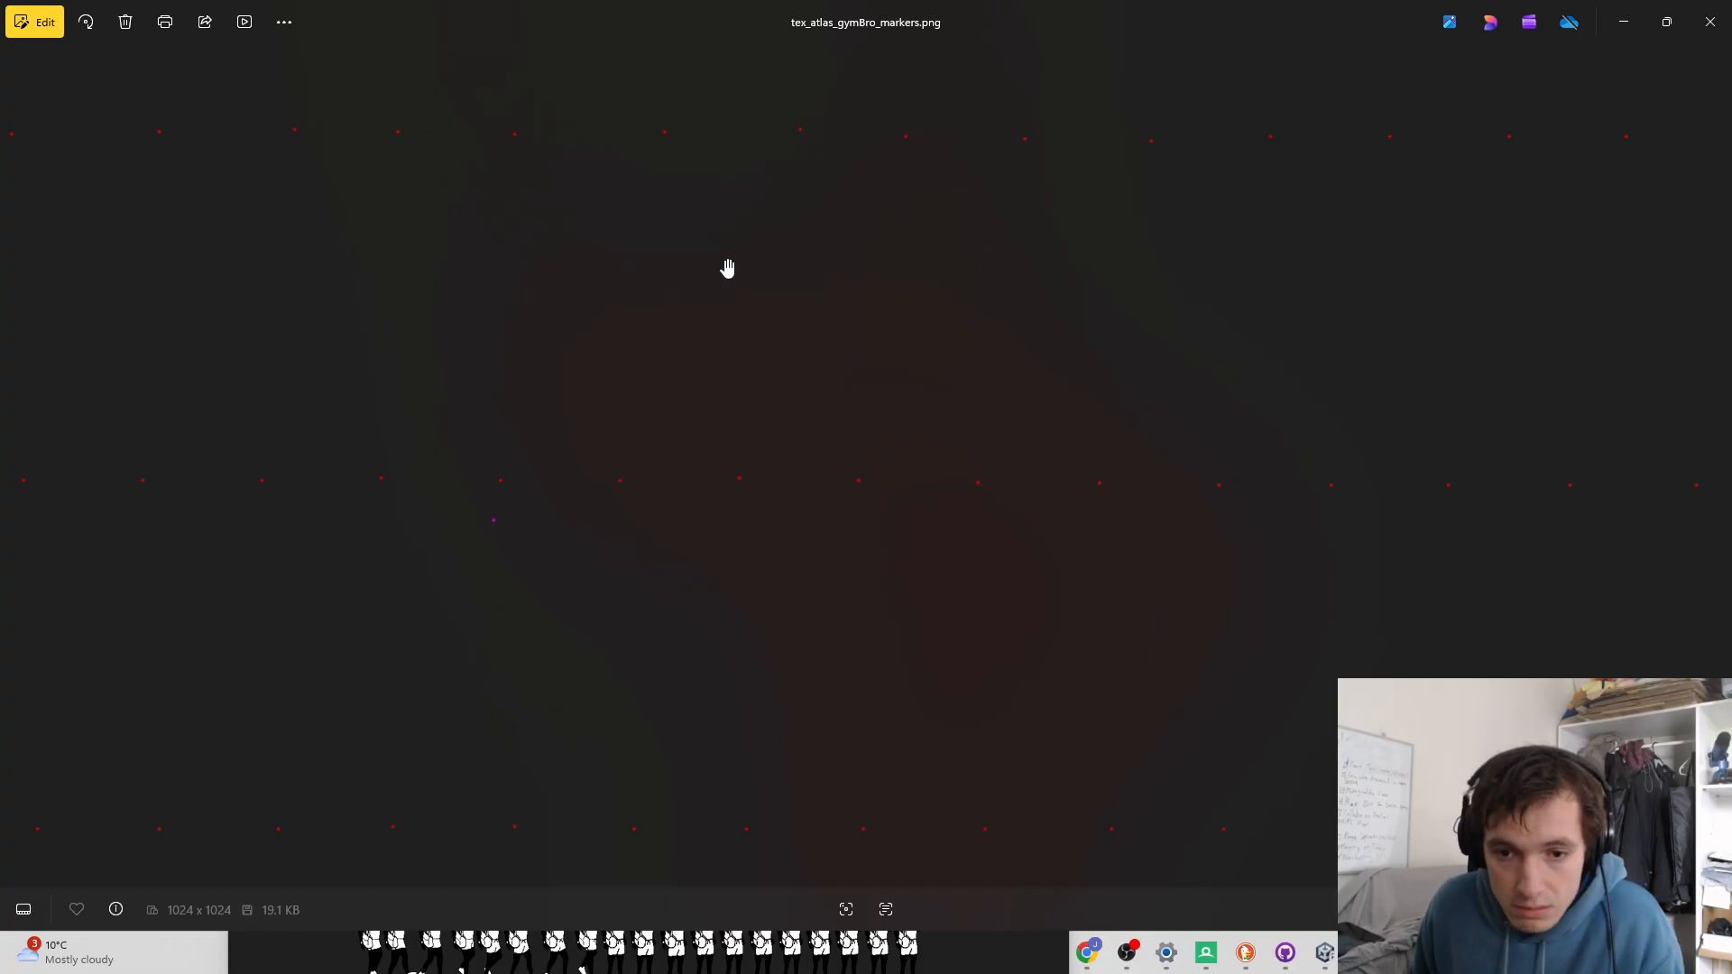
pyautogui.scroll(-3, 632, 316)
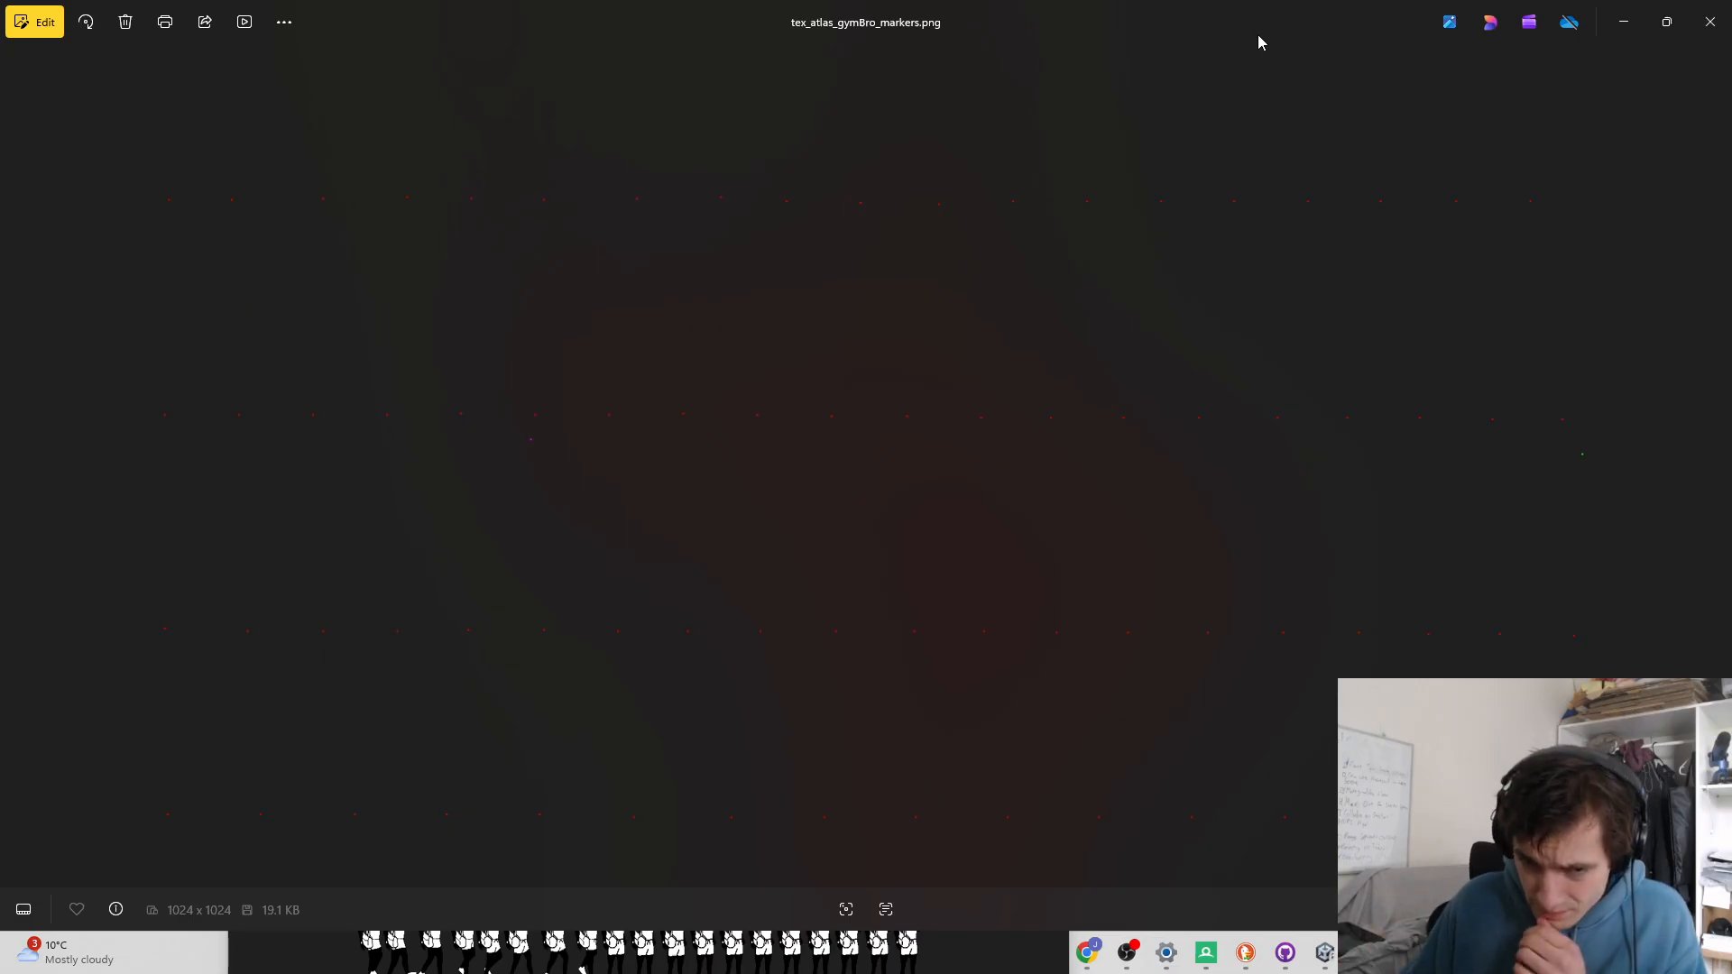
pyautogui.moveTo(1137, 21); pyautogui.dragTo(609, 774)
# Step: Open the tex_atlas_gymBro image, look over its rows of character sprites, and move it out of the way
pyautogui.click(358, 672)
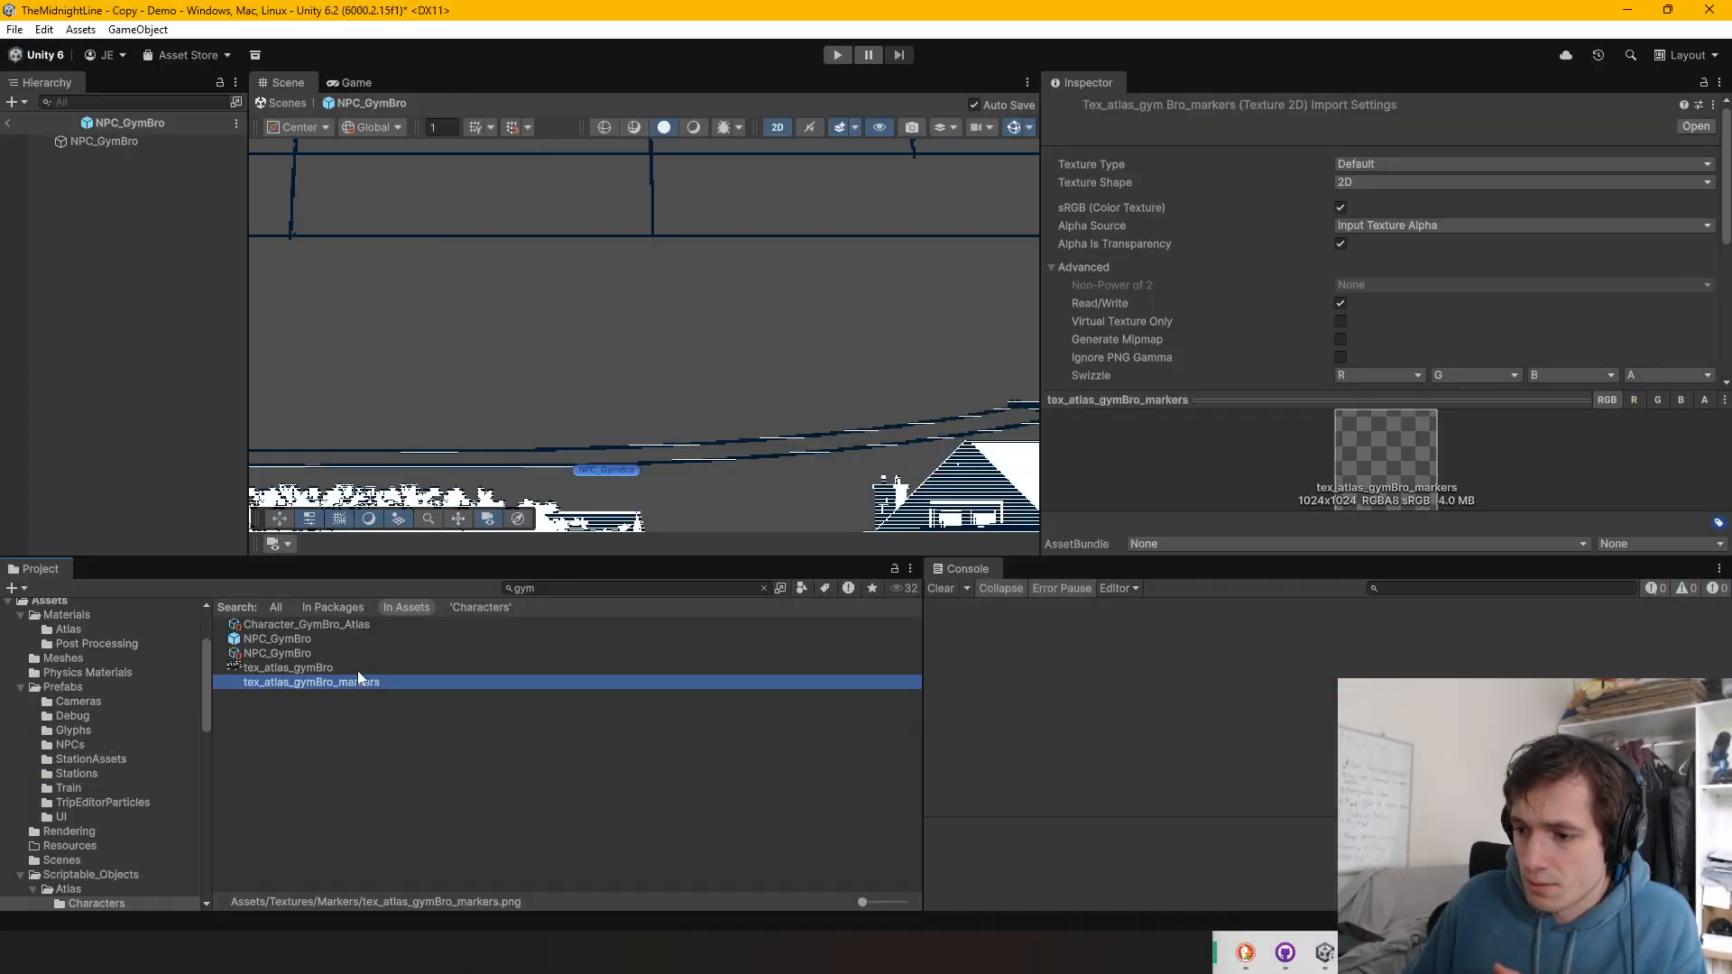
pyautogui.doubleClick(358, 668)
pyautogui.scroll(2, 242, 361)
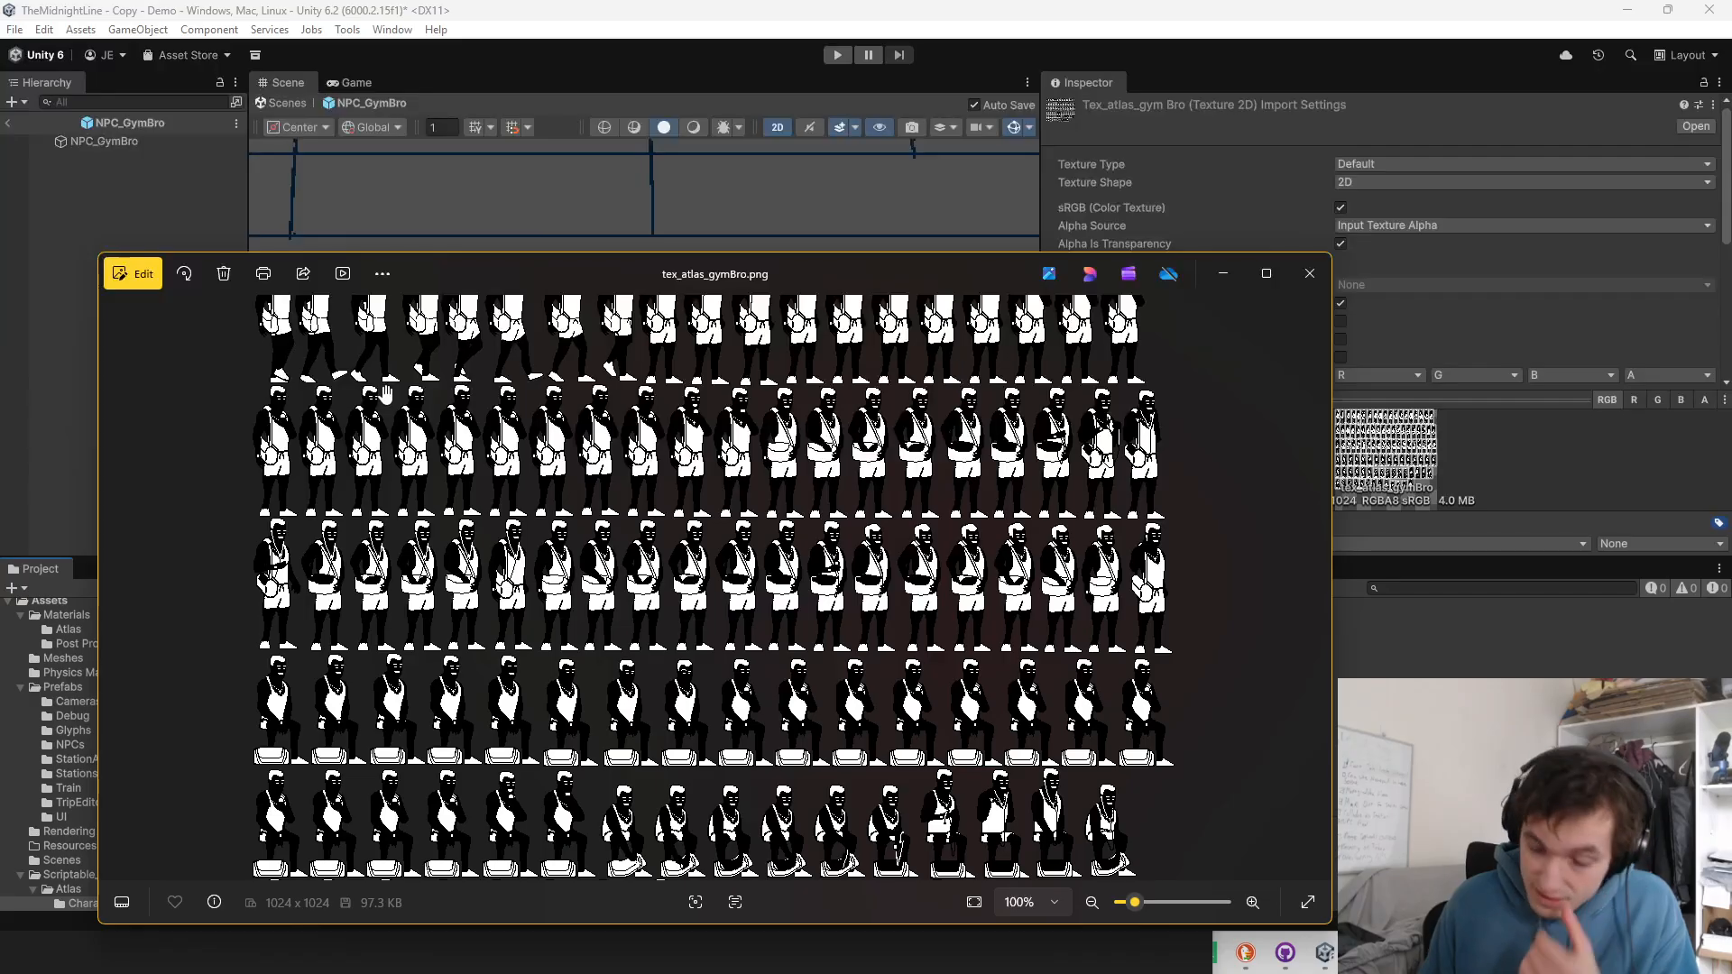
pyautogui.moveTo(666, 269); pyautogui.dragTo(735, 271)
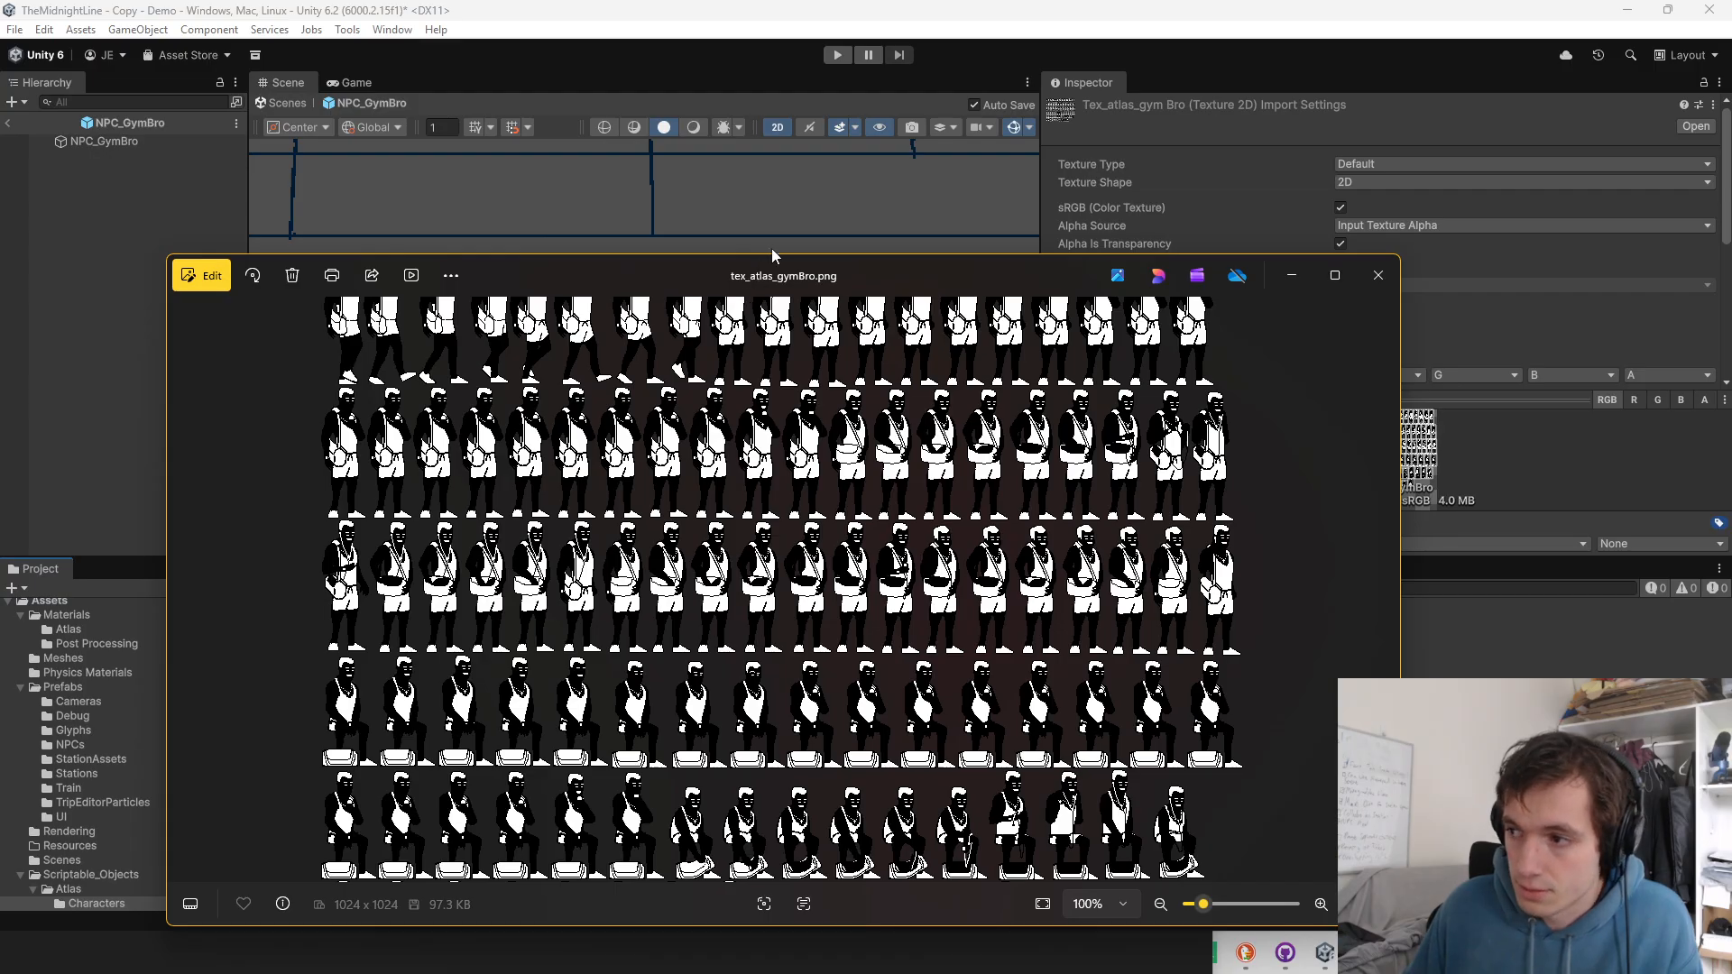
pyautogui.moveTo(771, 276); pyautogui.dragTo(734, 911)
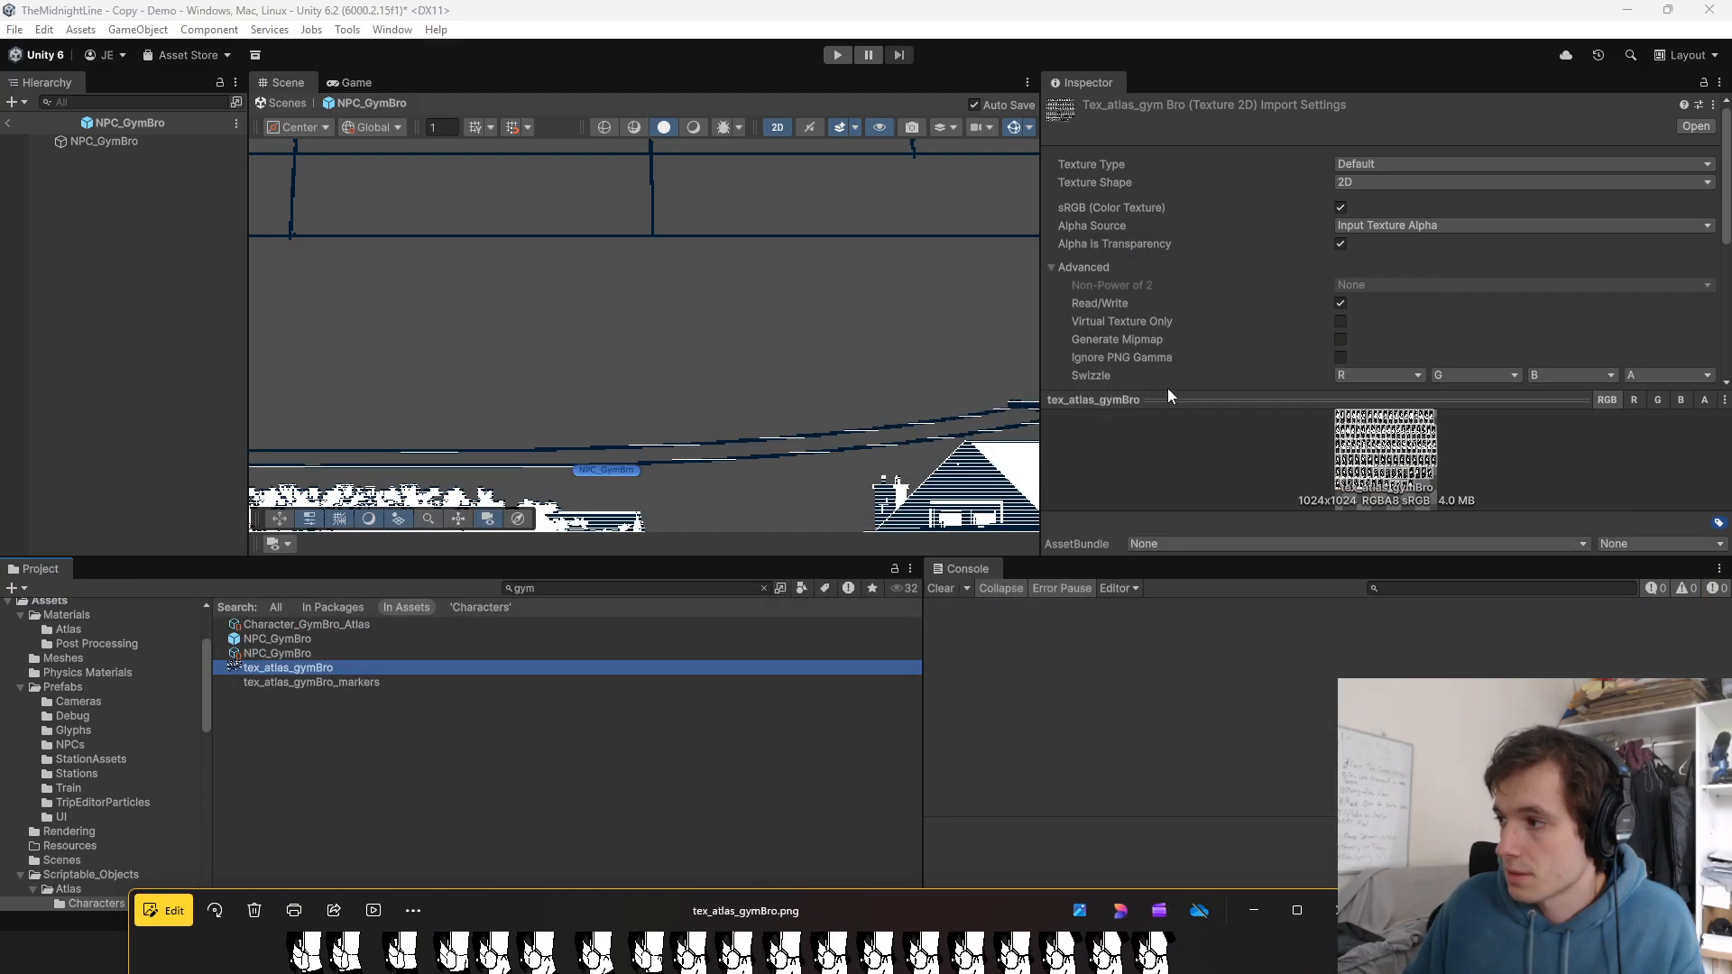
# Step: Set the pivot color of Character_GymBro_Atlas to opaque red (FF0000, alpha 1) and collapse its Markers list
pyautogui.click(306, 625)
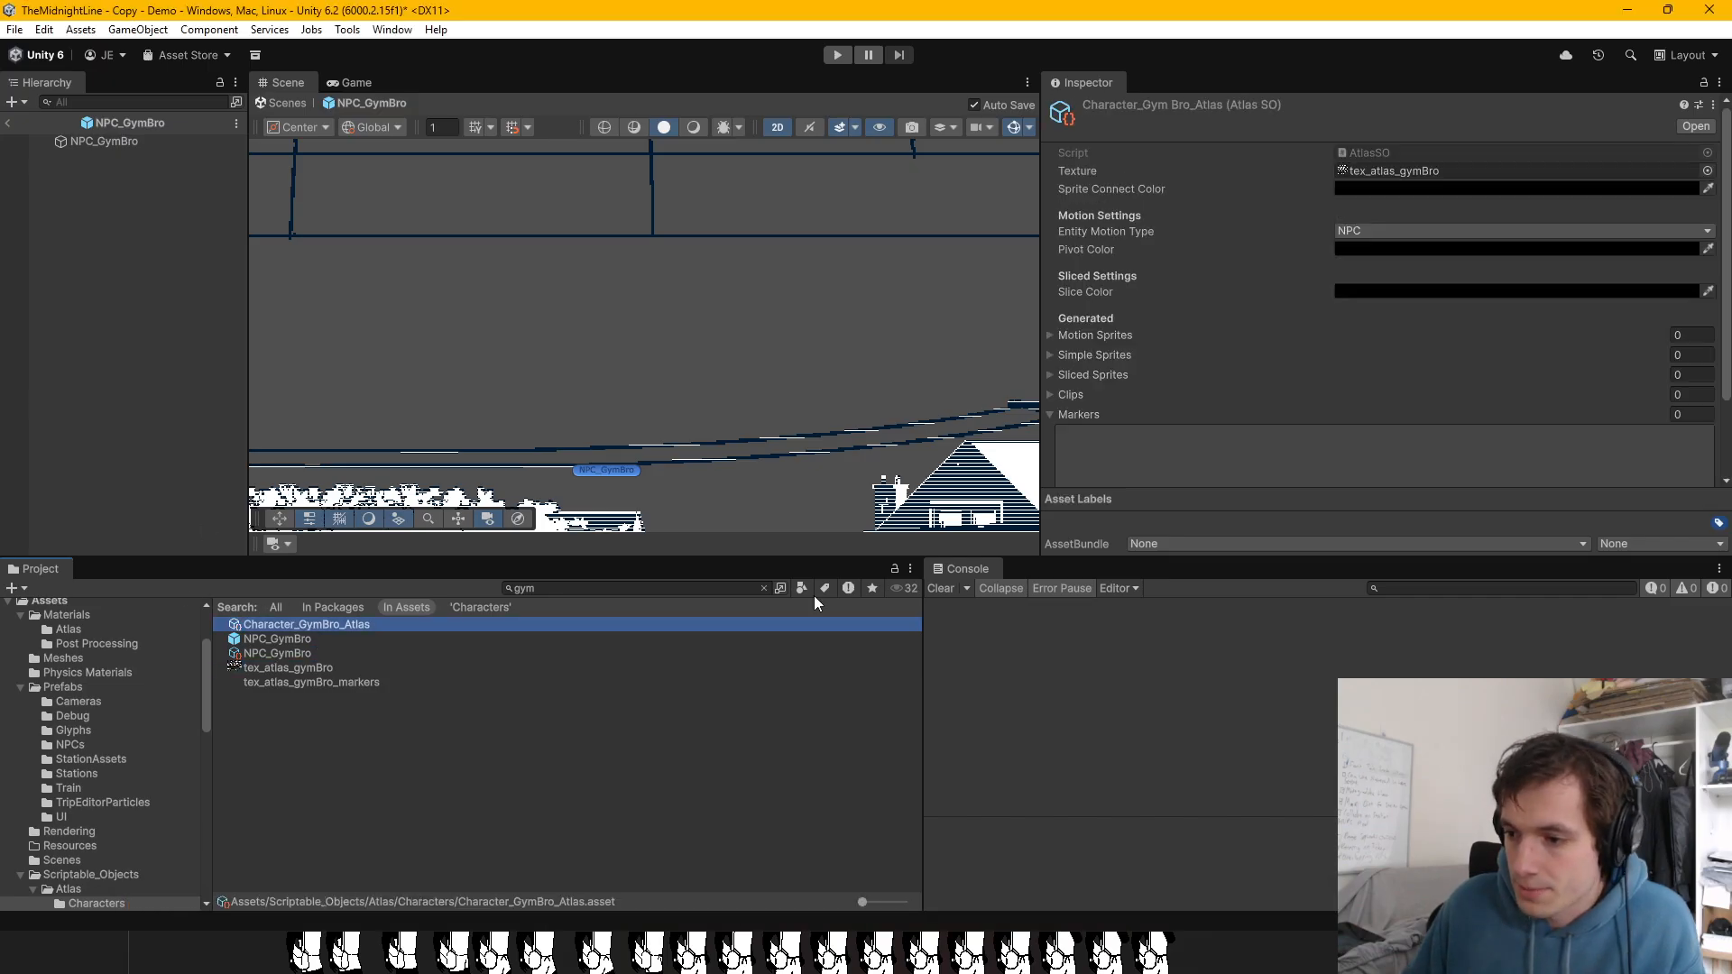
pyautogui.click(1355, 248)
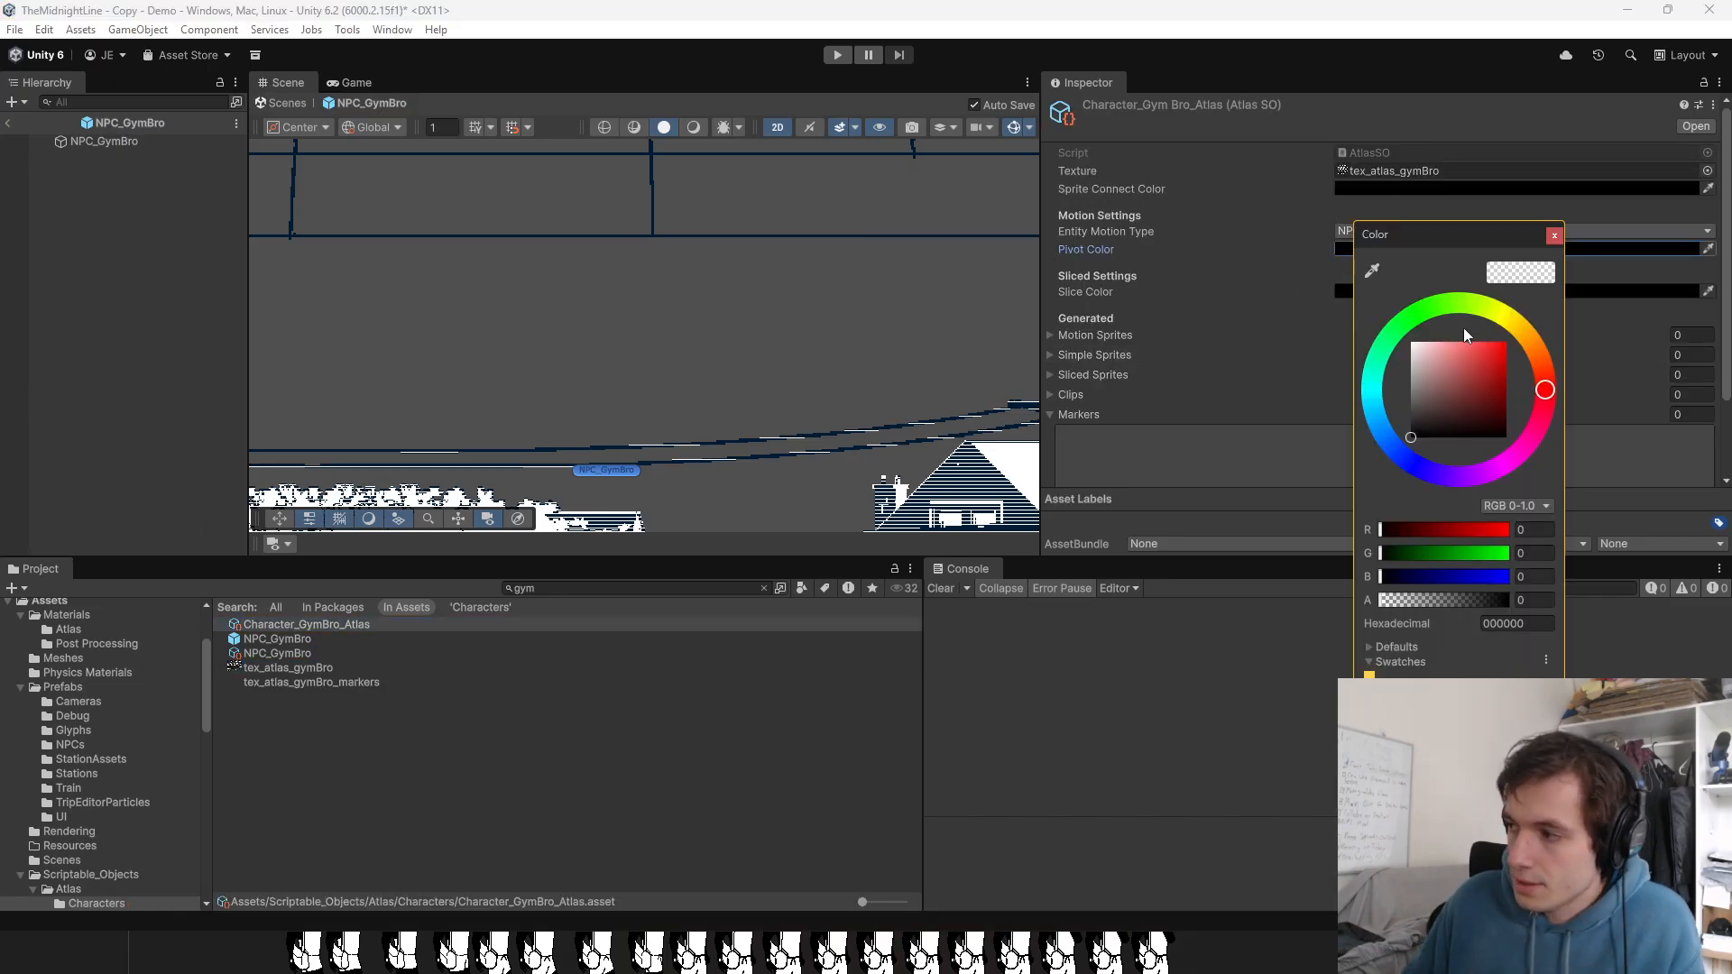
pyautogui.moveTo(1467, 383); pyautogui.dragTo(1562, 287)
pyautogui.moveTo(1442, 603); pyautogui.dragTo(1687, 611)
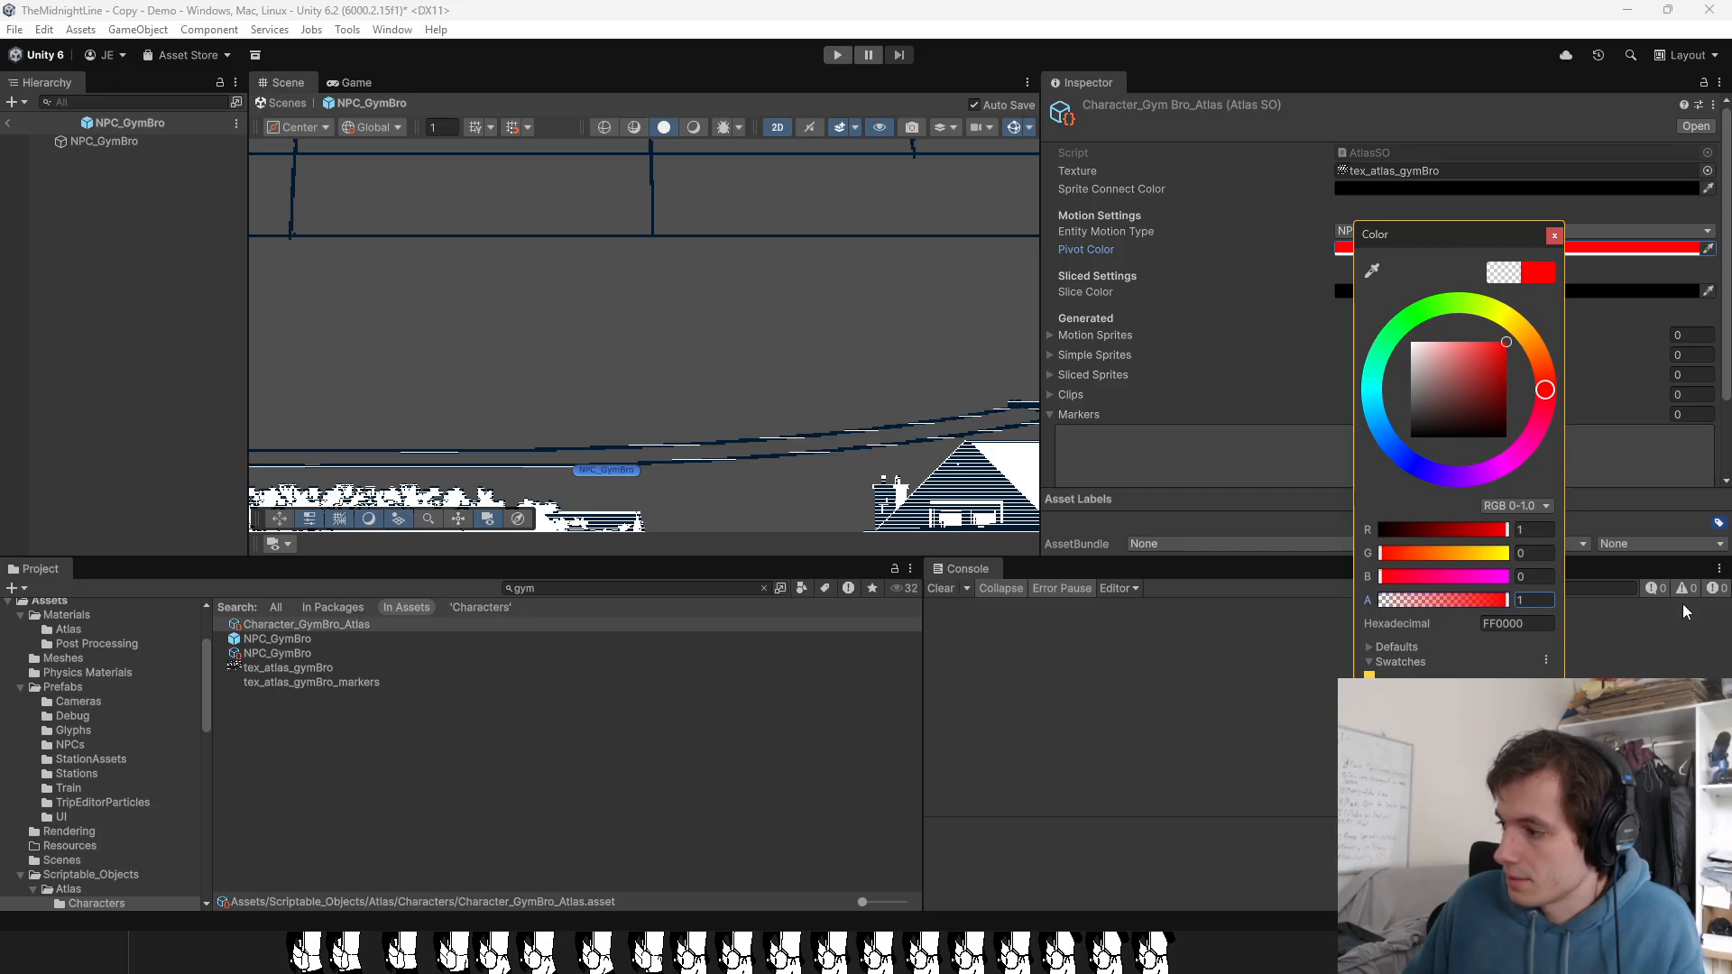
pyautogui.click(1554, 235)
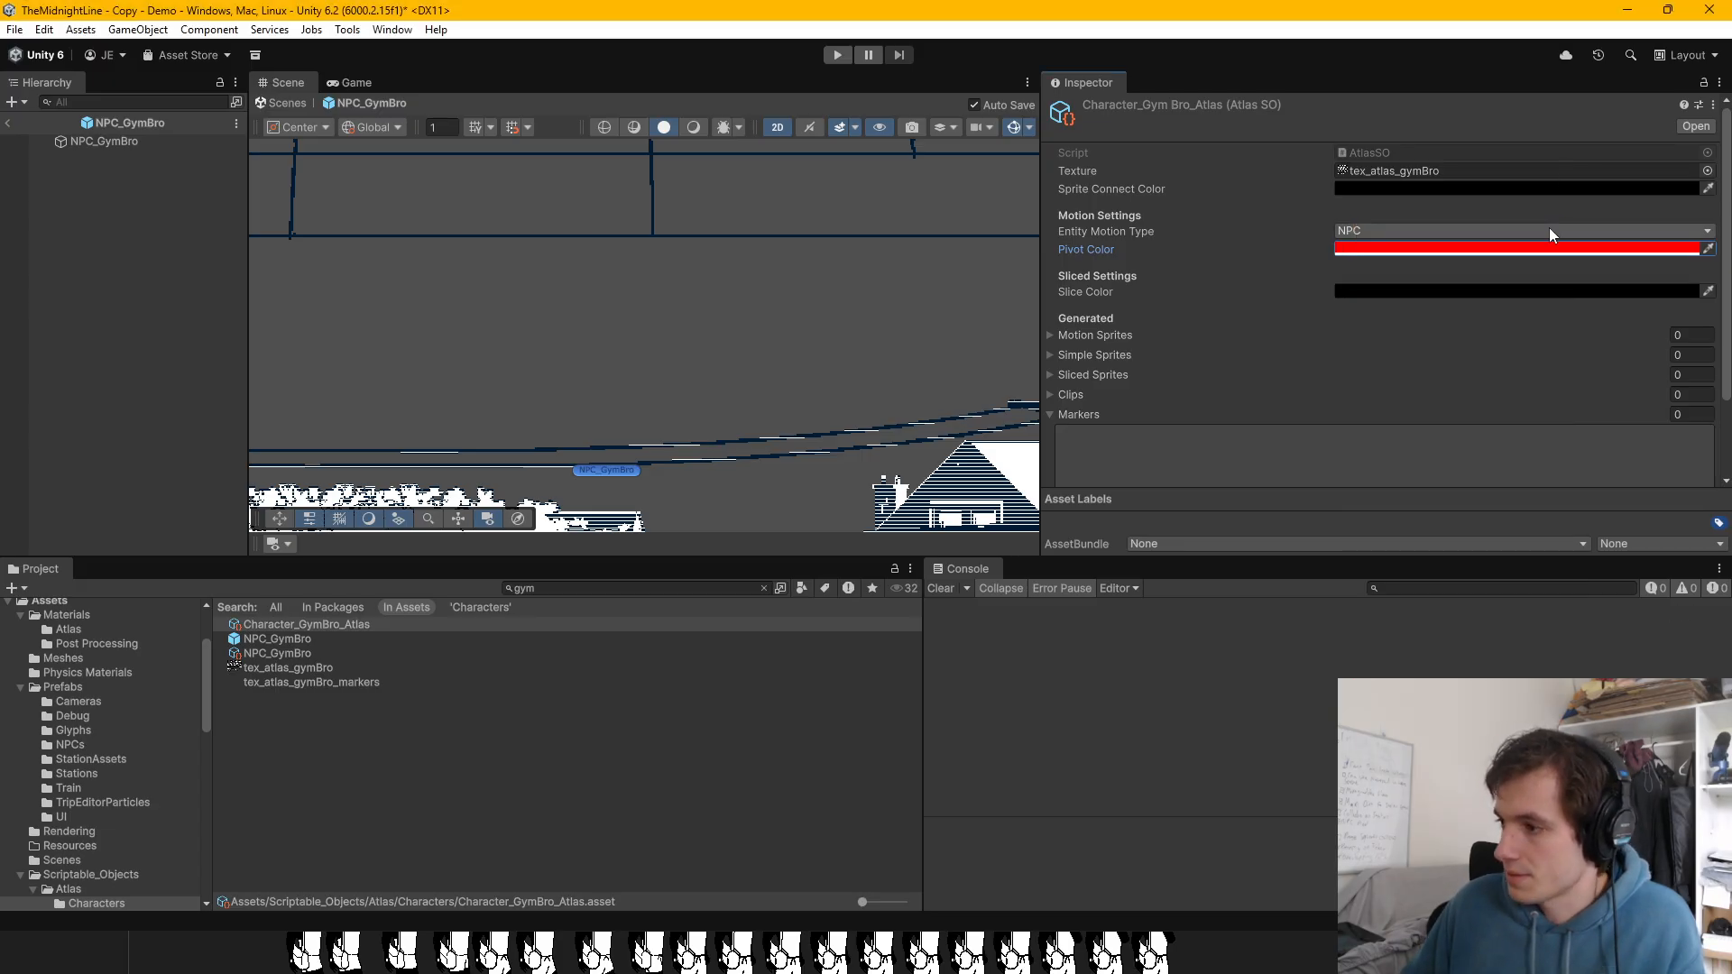
pyautogui.scroll(-2, 1337, 328)
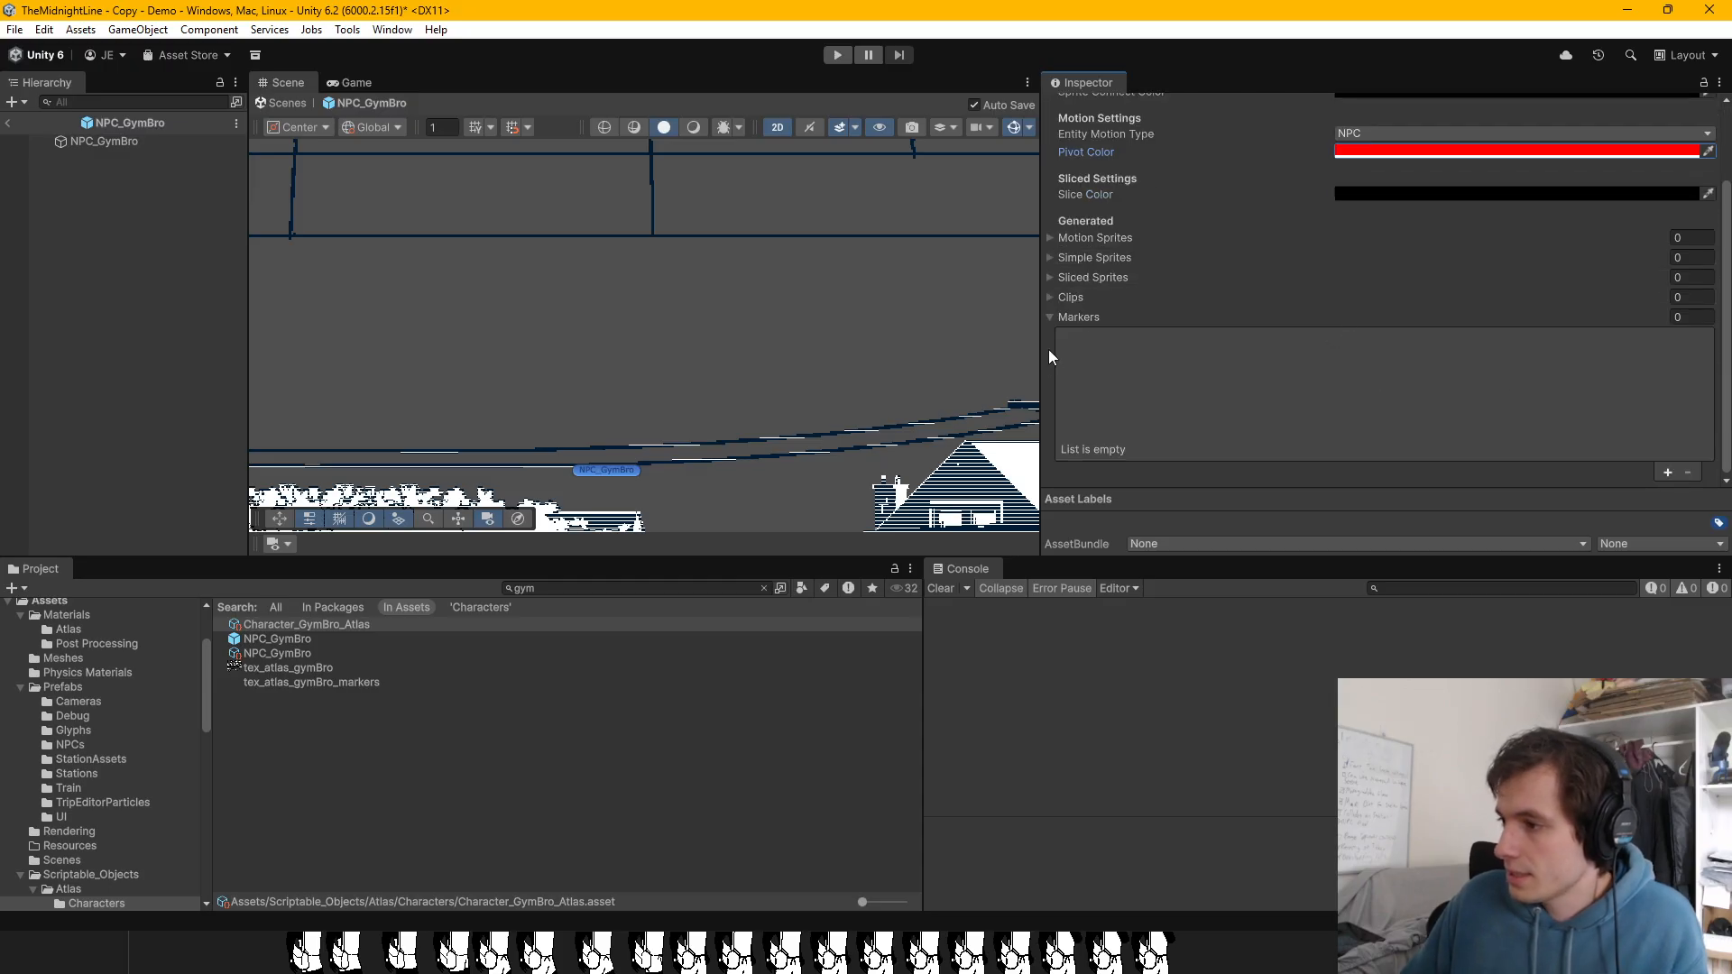
pyautogui.click(1083, 317)
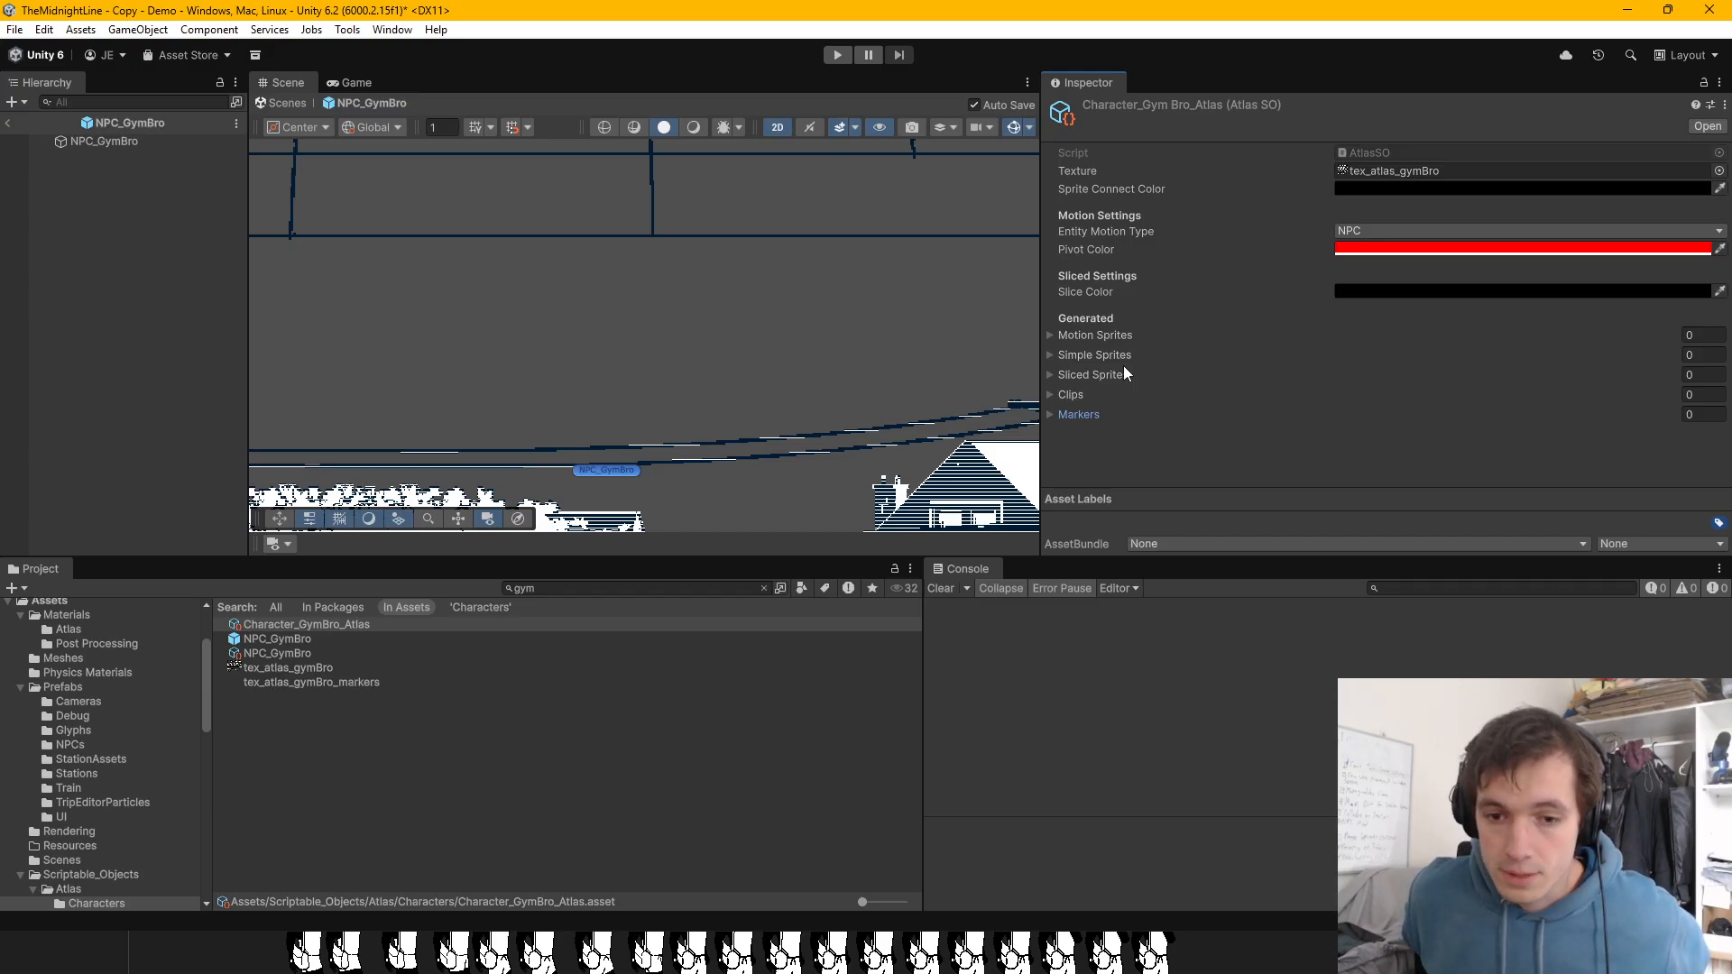
# Step: Expand the Markers list of Character_GymBro_Atlas and add two marker elements to it
pyautogui.click(1051, 413)
pyautogui.scroll(-2, 1261, 384)
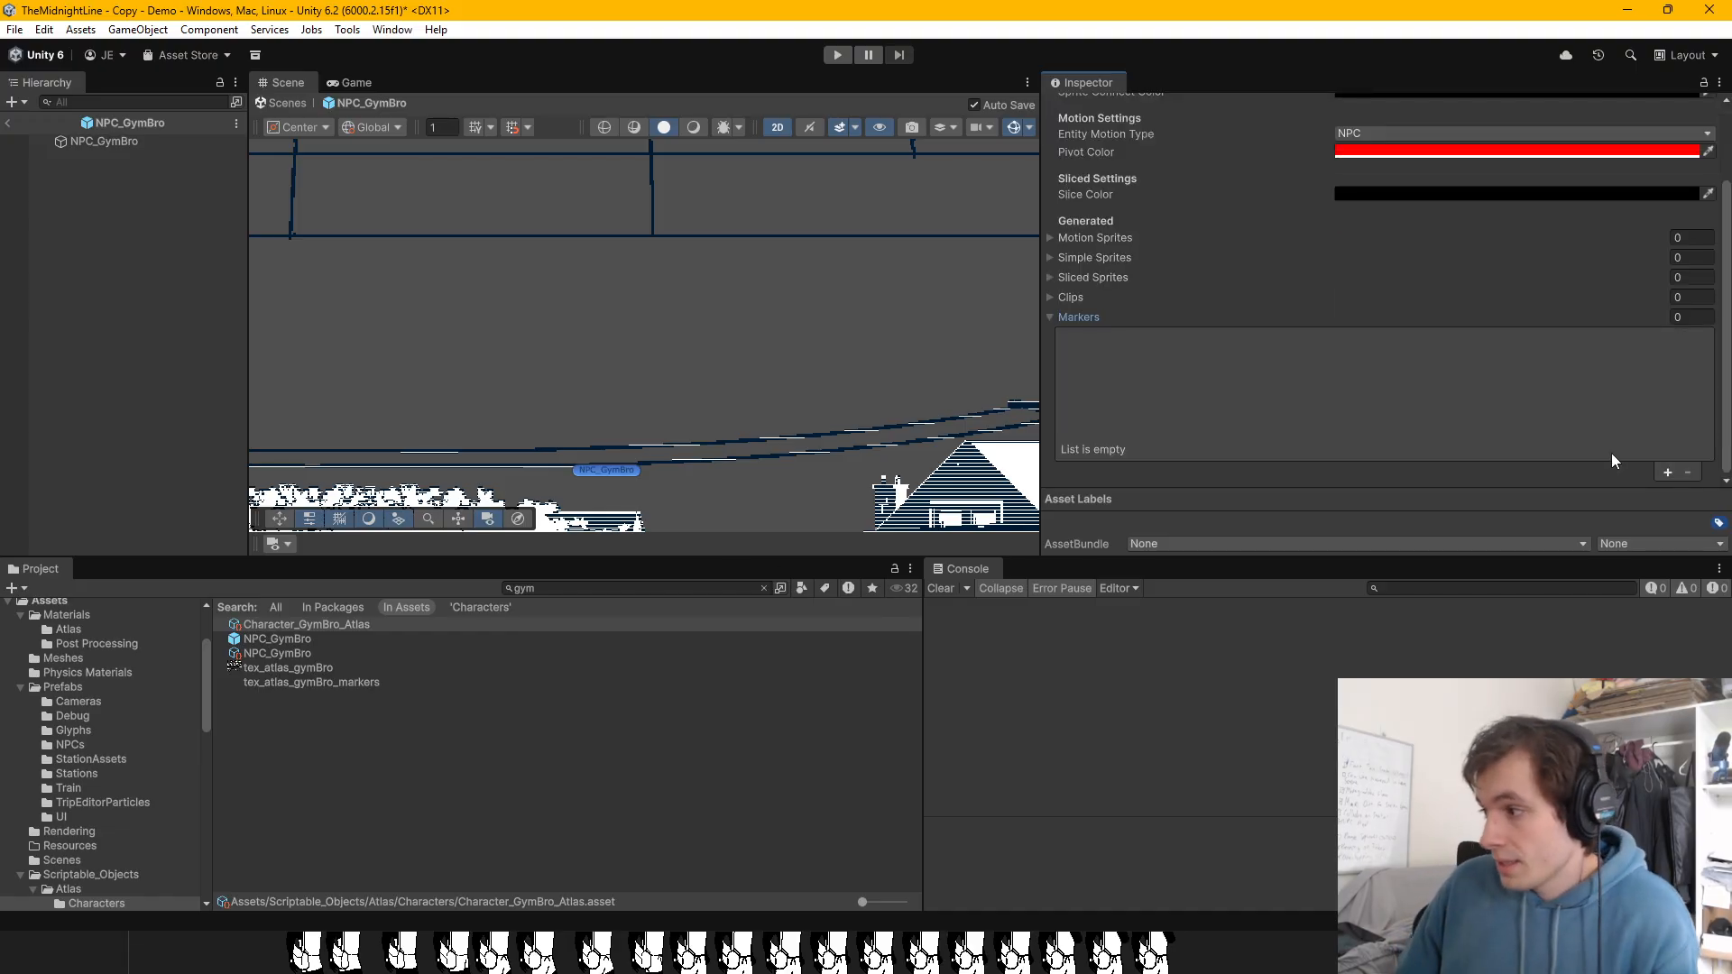
pyautogui.click(1665, 471)
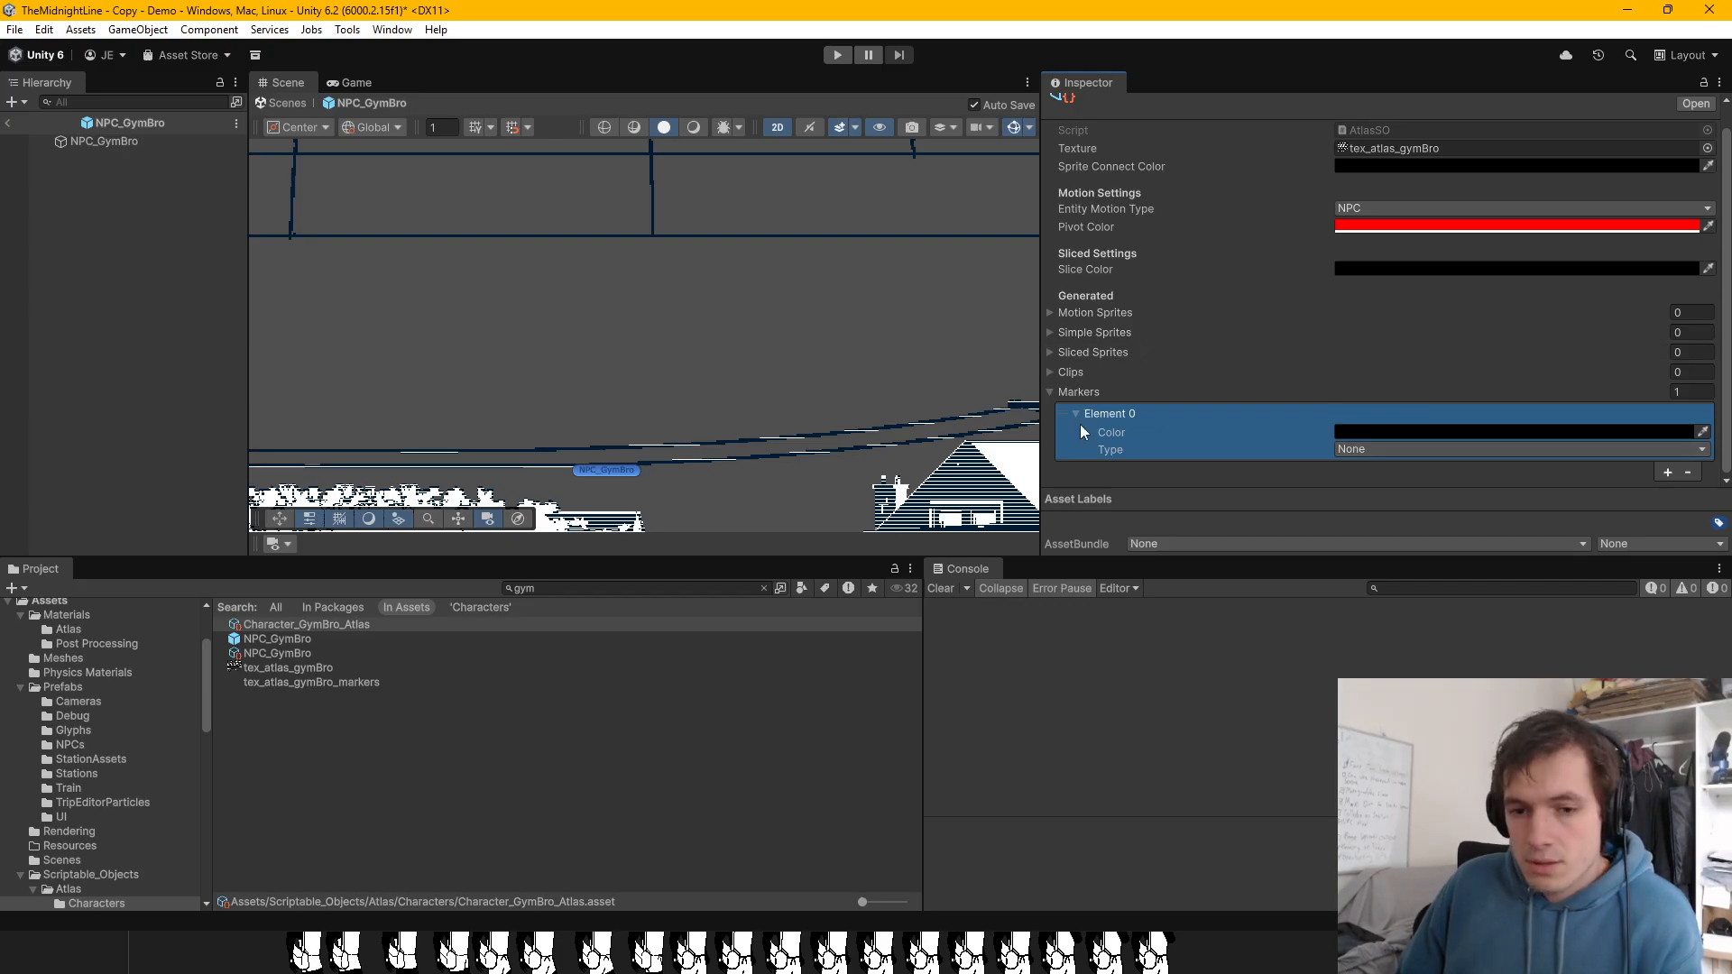
pyautogui.click(1668, 471)
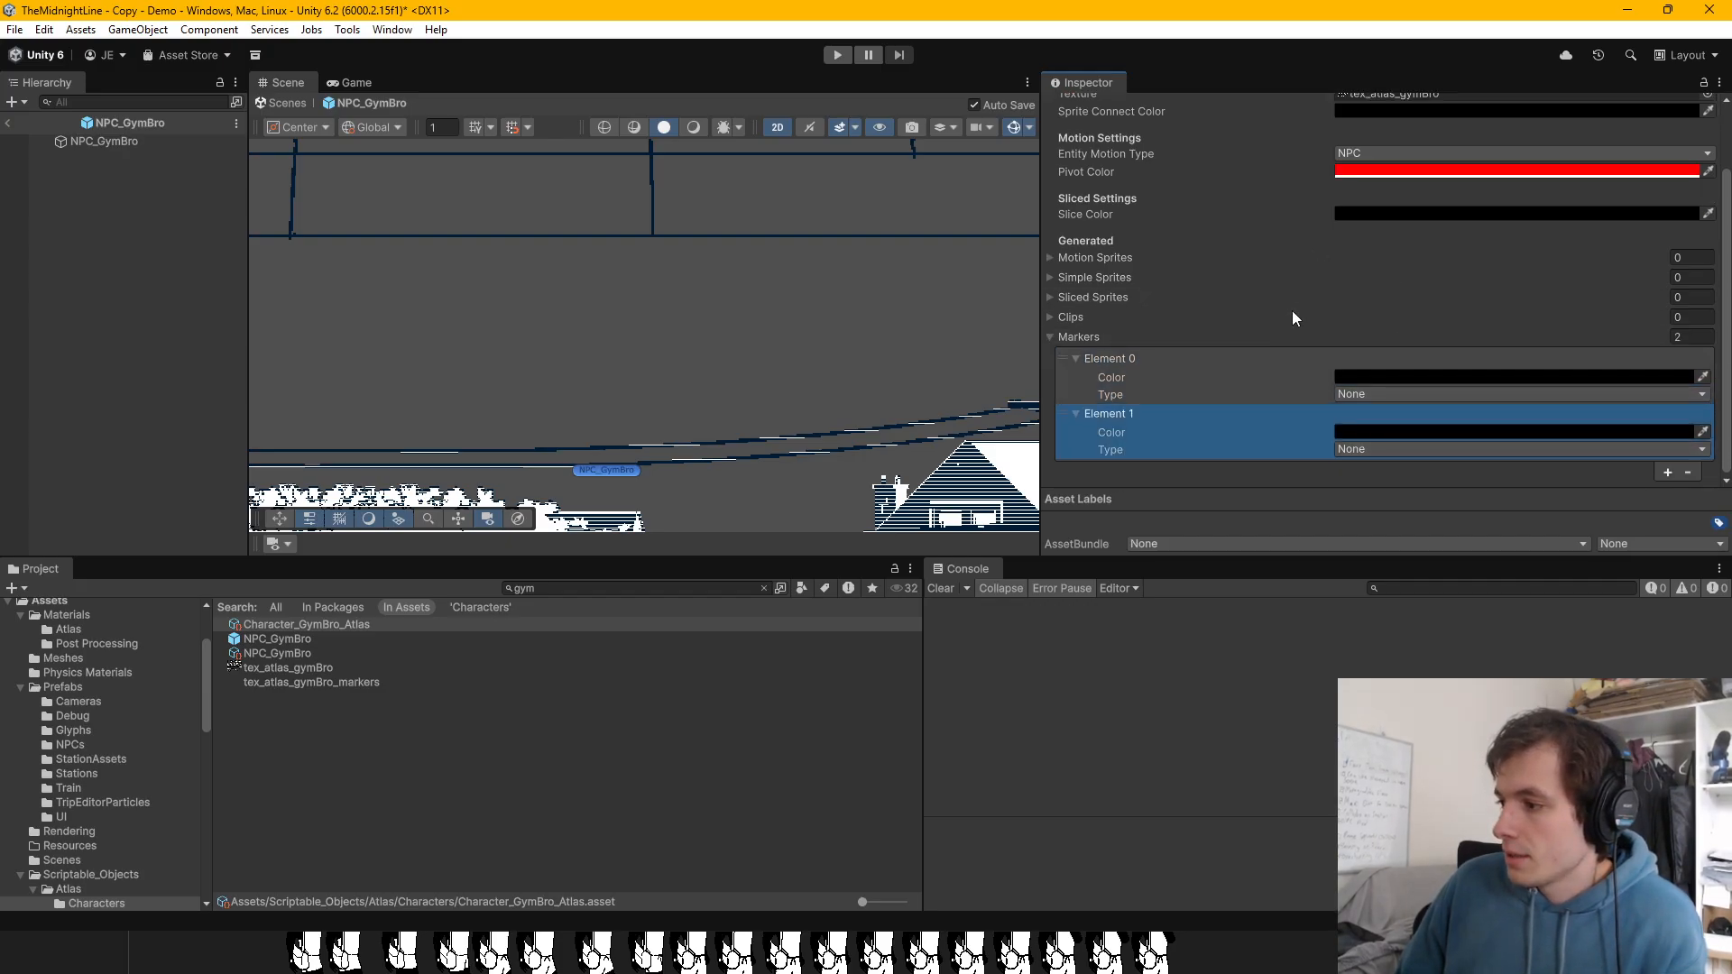
# Step: Set the first marker's type to Talking and its color to opaque green
pyautogui.click(1372, 378)
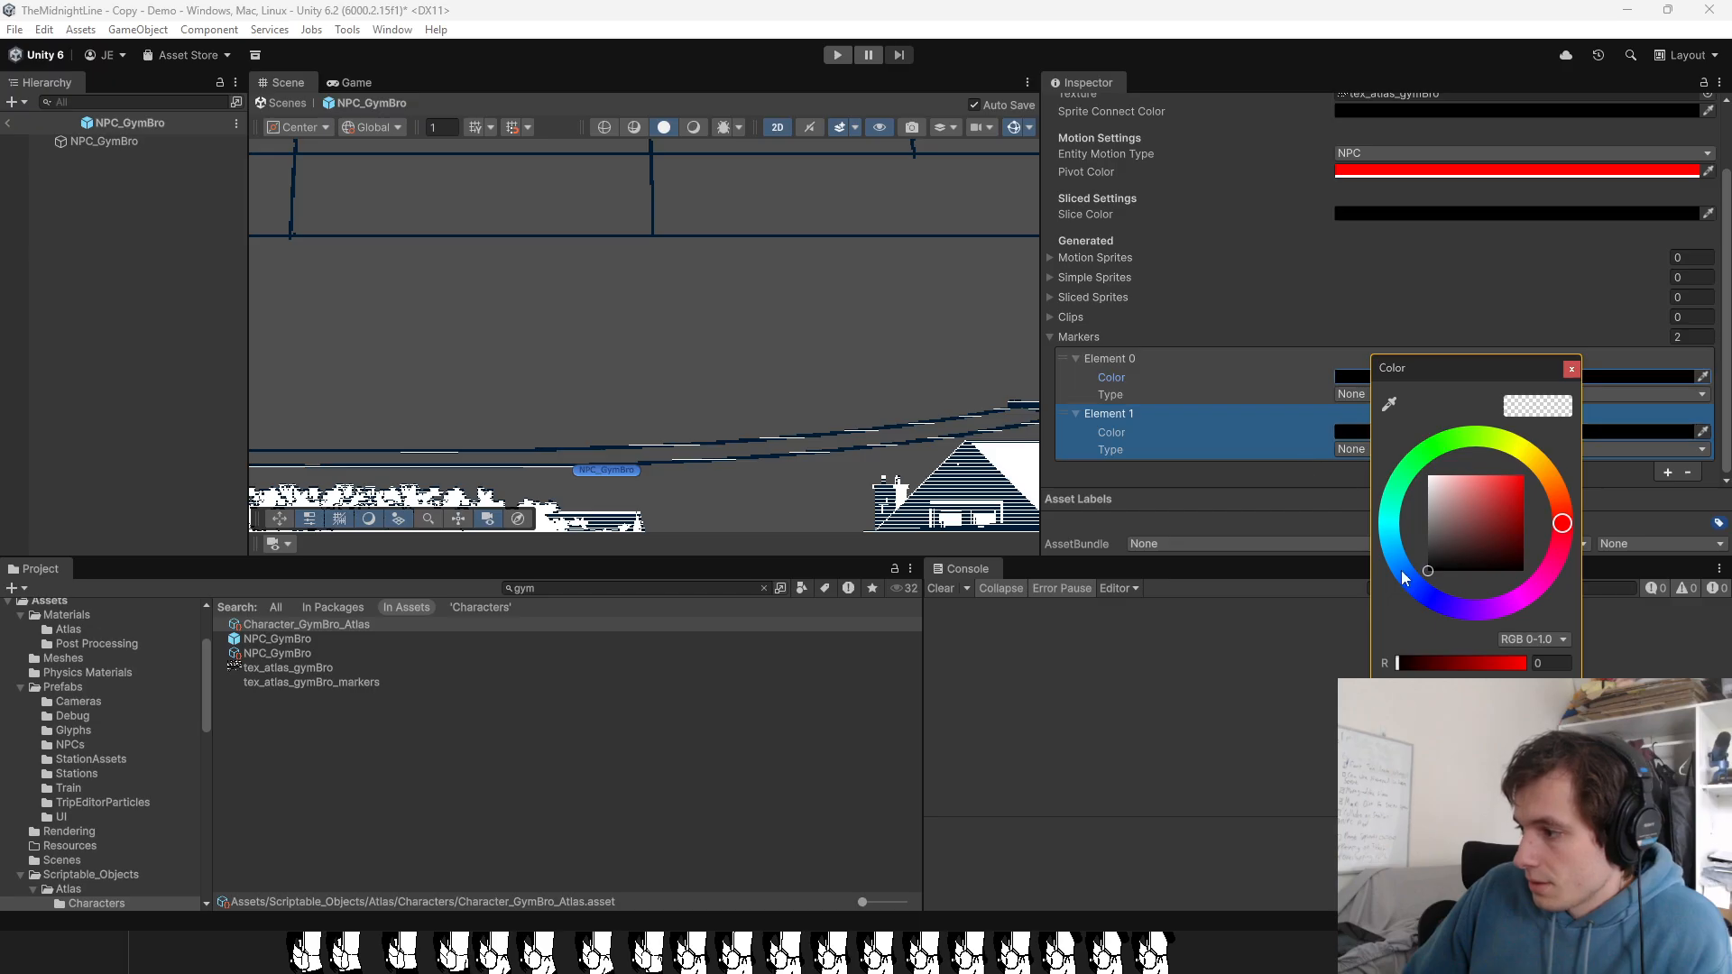
pyautogui.click(1572, 369)
pyautogui.click(1420, 395)
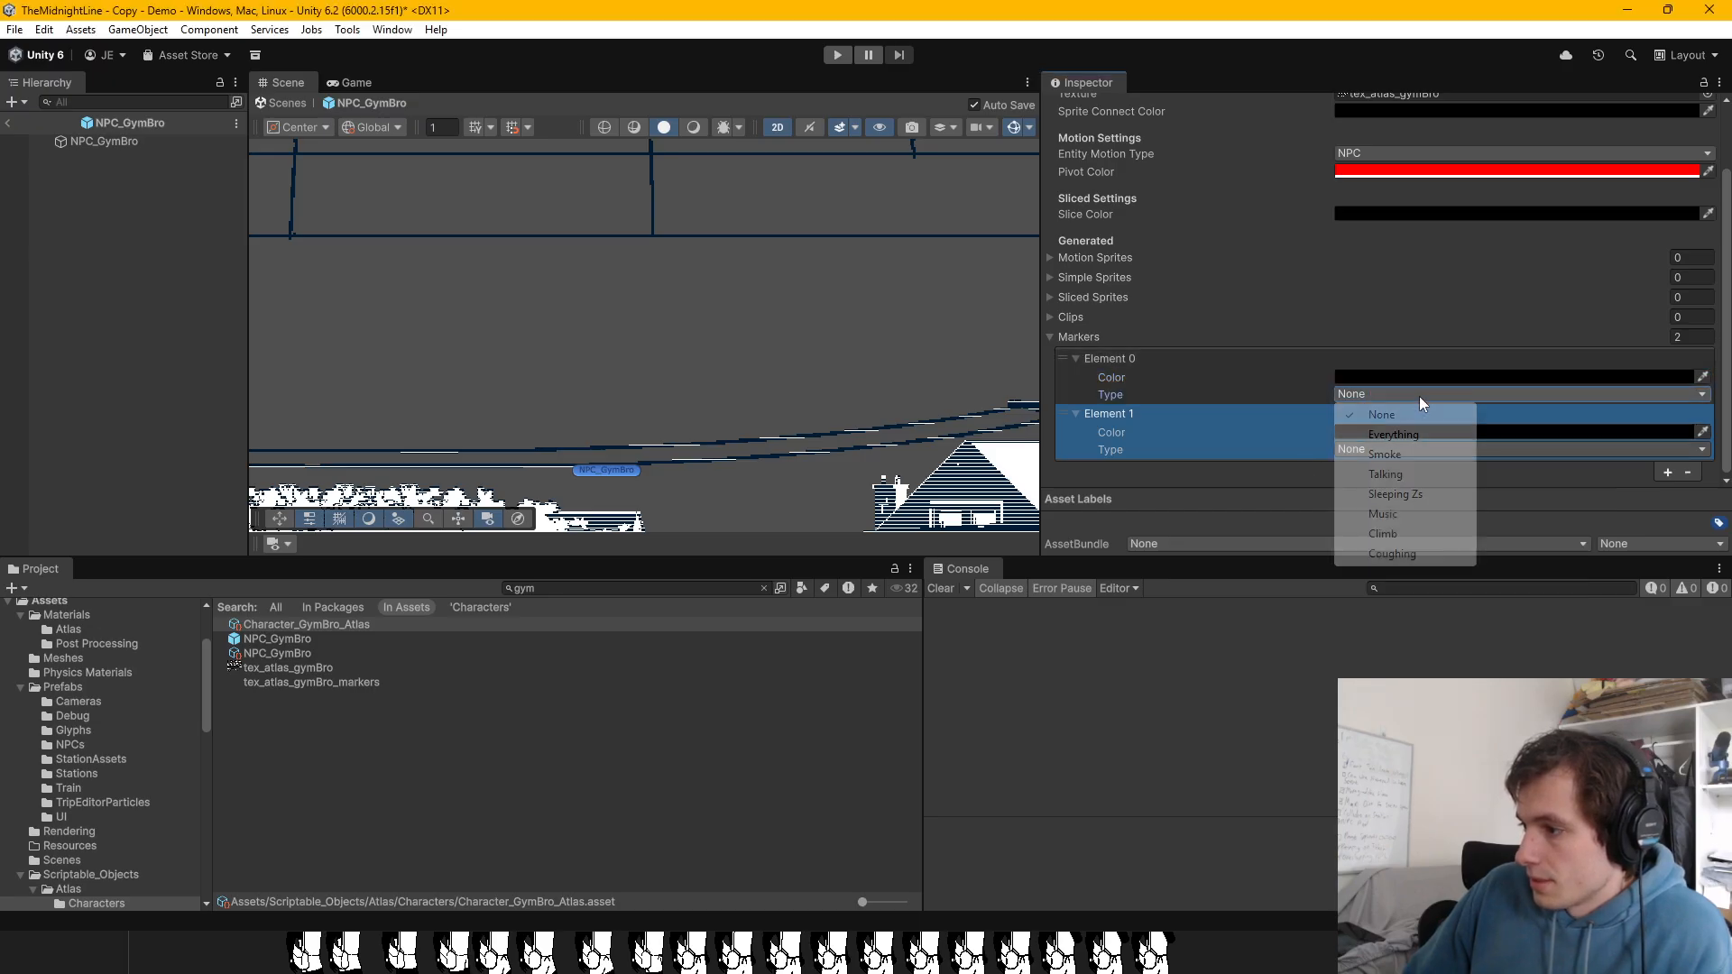
pyautogui.click(1416, 473)
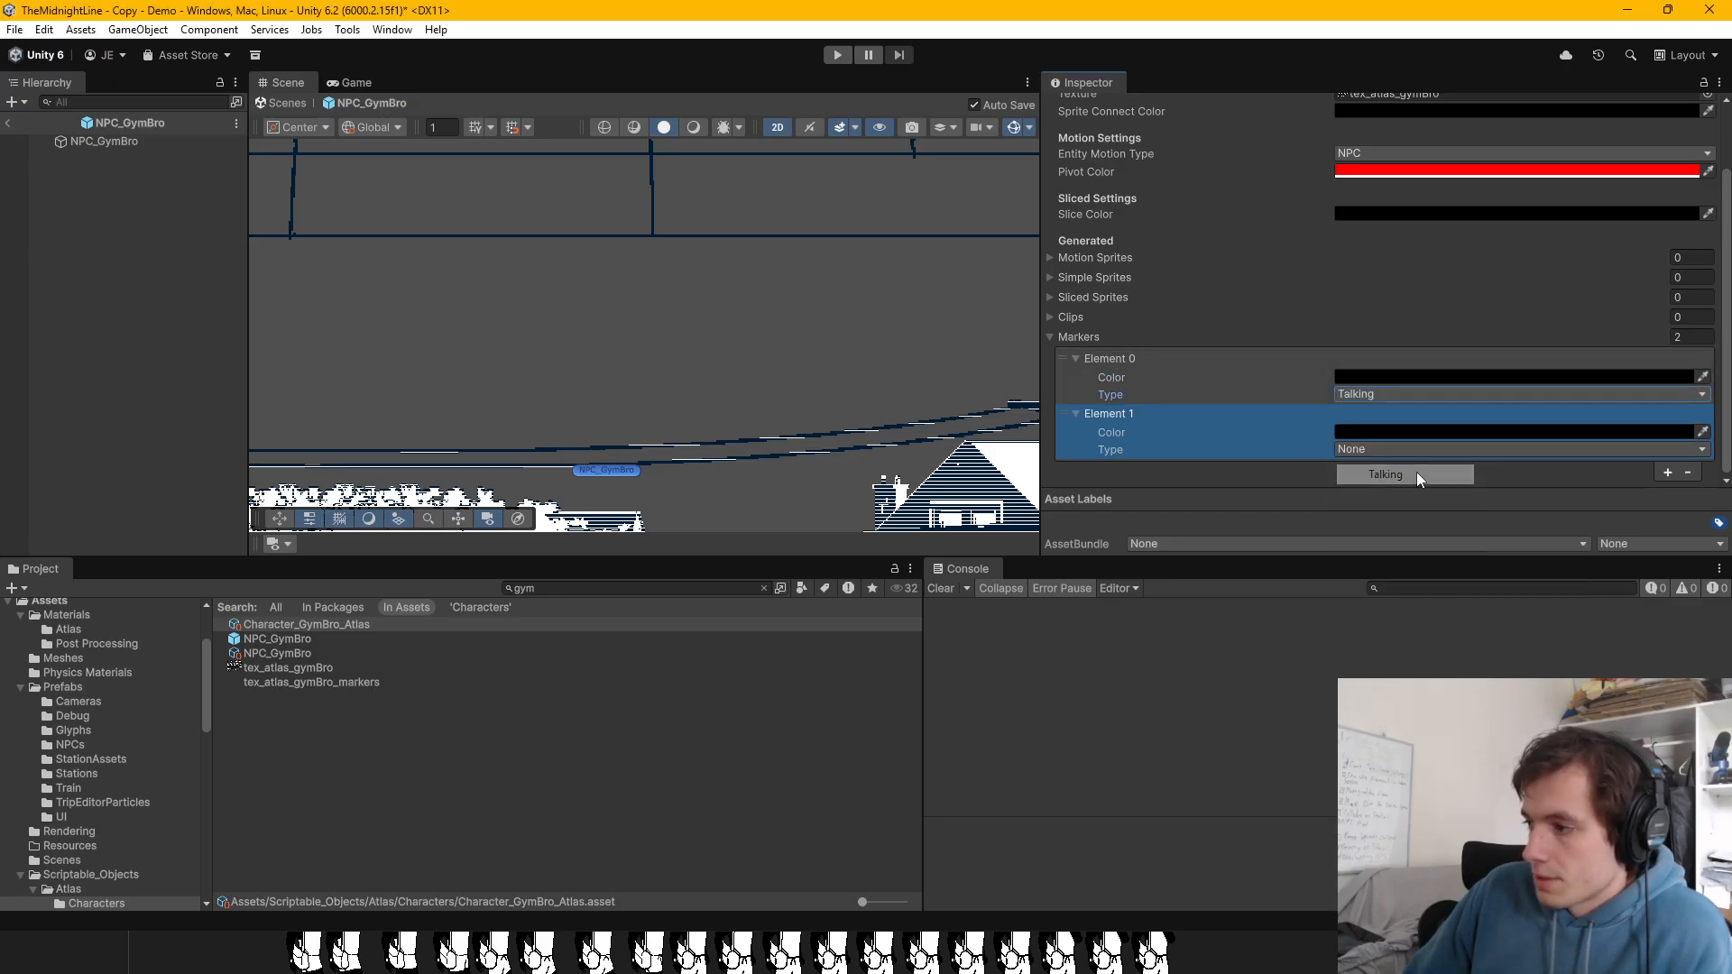
pyautogui.click(1398, 383)
pyautogui.click(1393, 377)
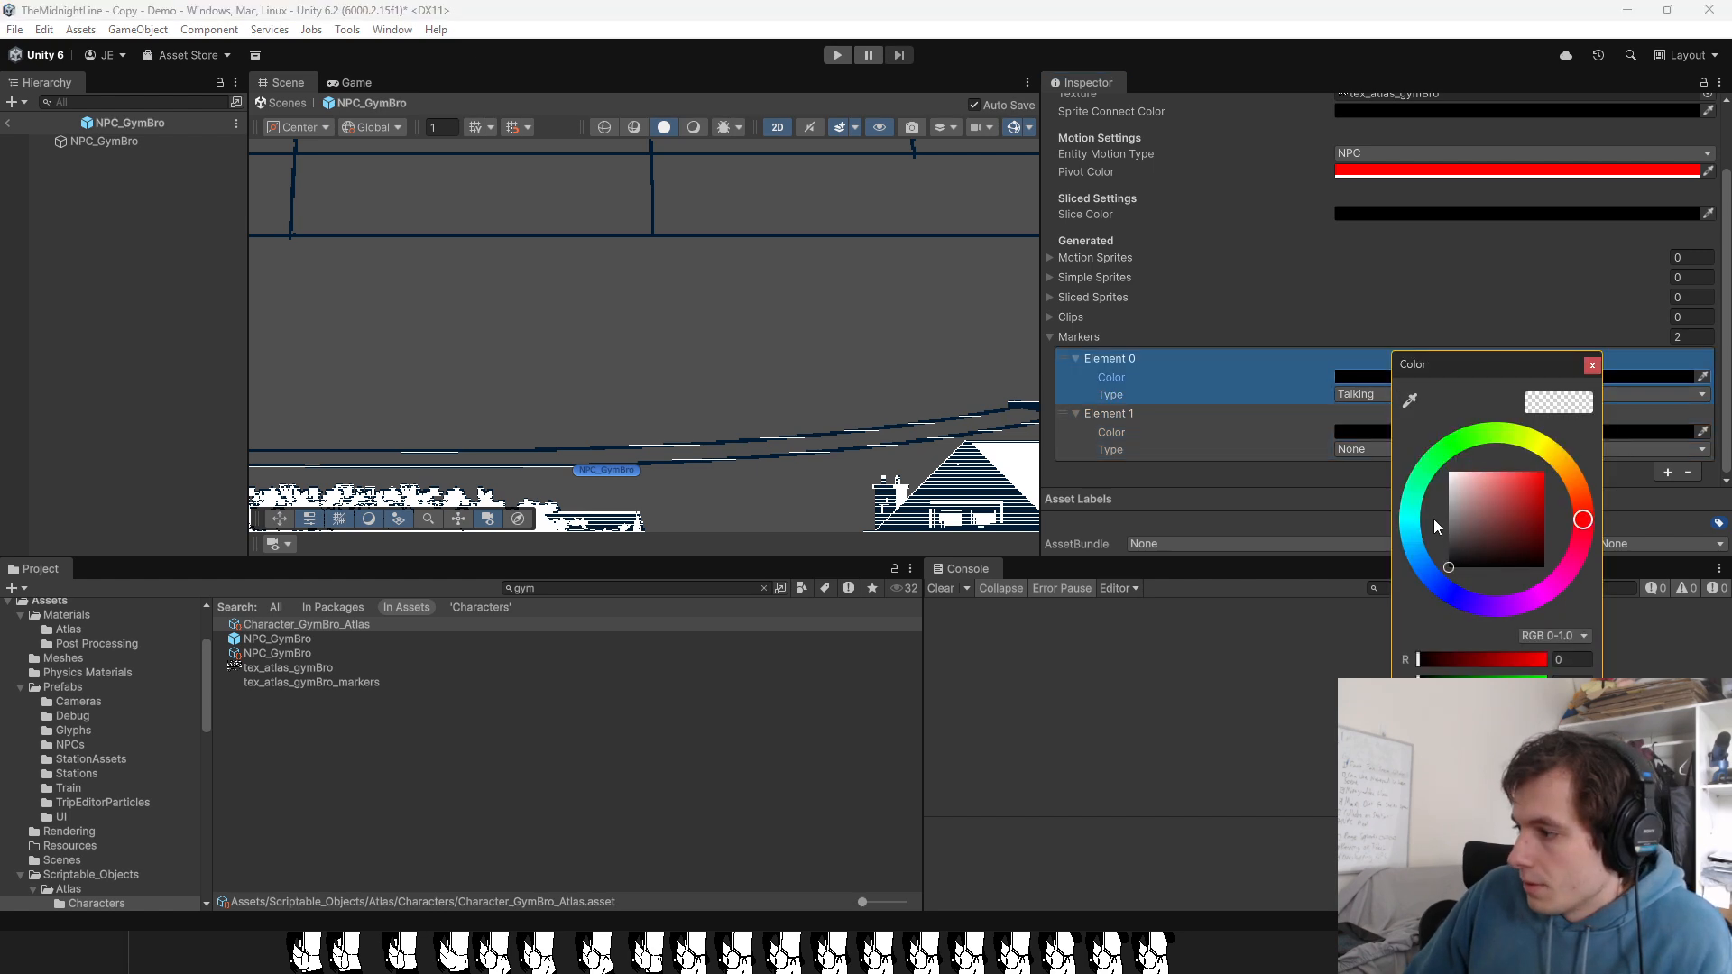
pyautogui.moveTo(1419, 682); pyautogui.dragTo(1548, 683)
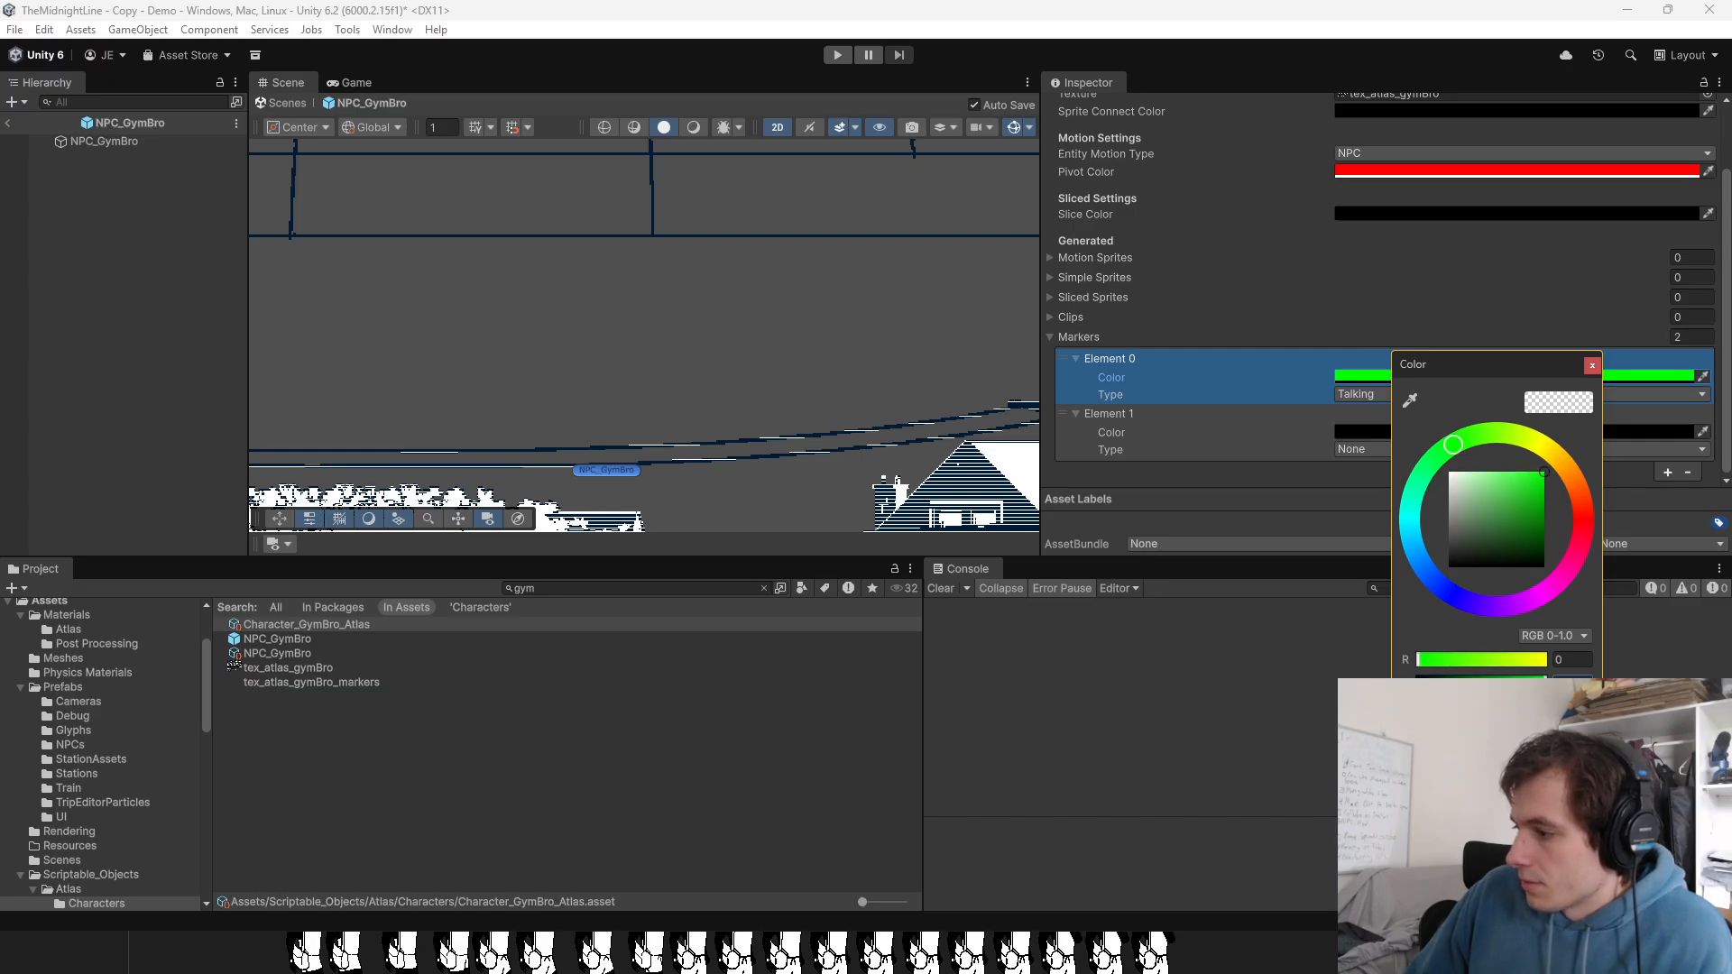
pyautogui.click(1592, 365)
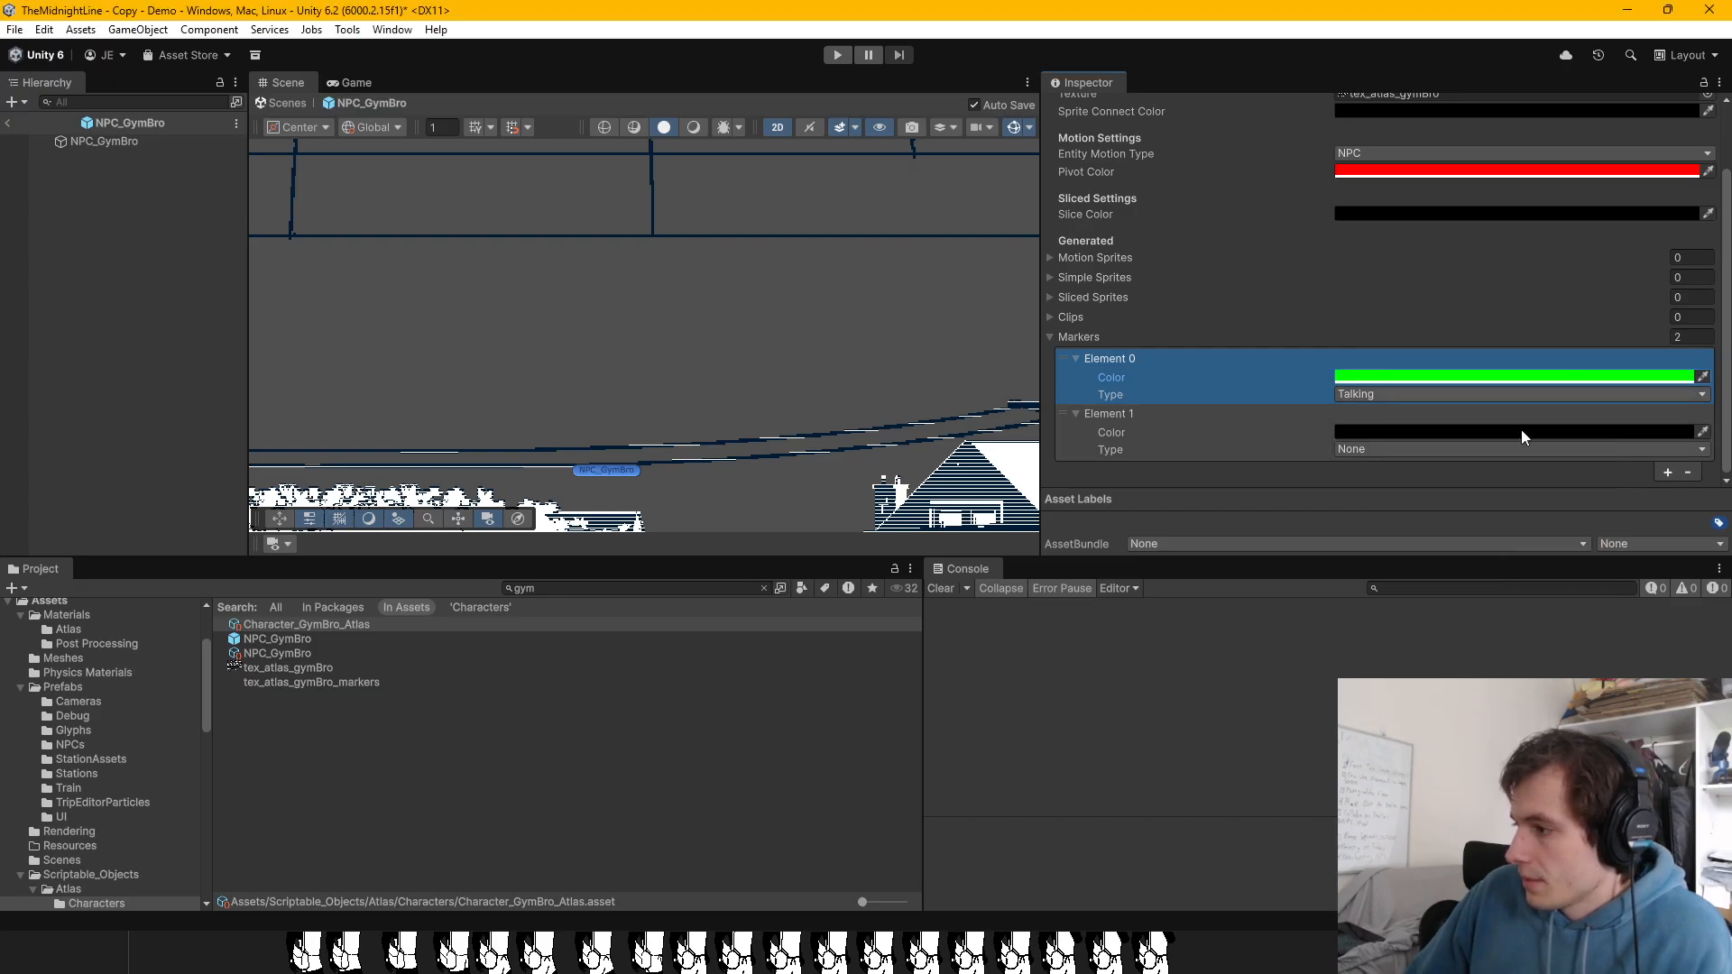
# Step: Set the second marker's color to opaque magenta and its type to Music
pyautogui.click(1410, 431)
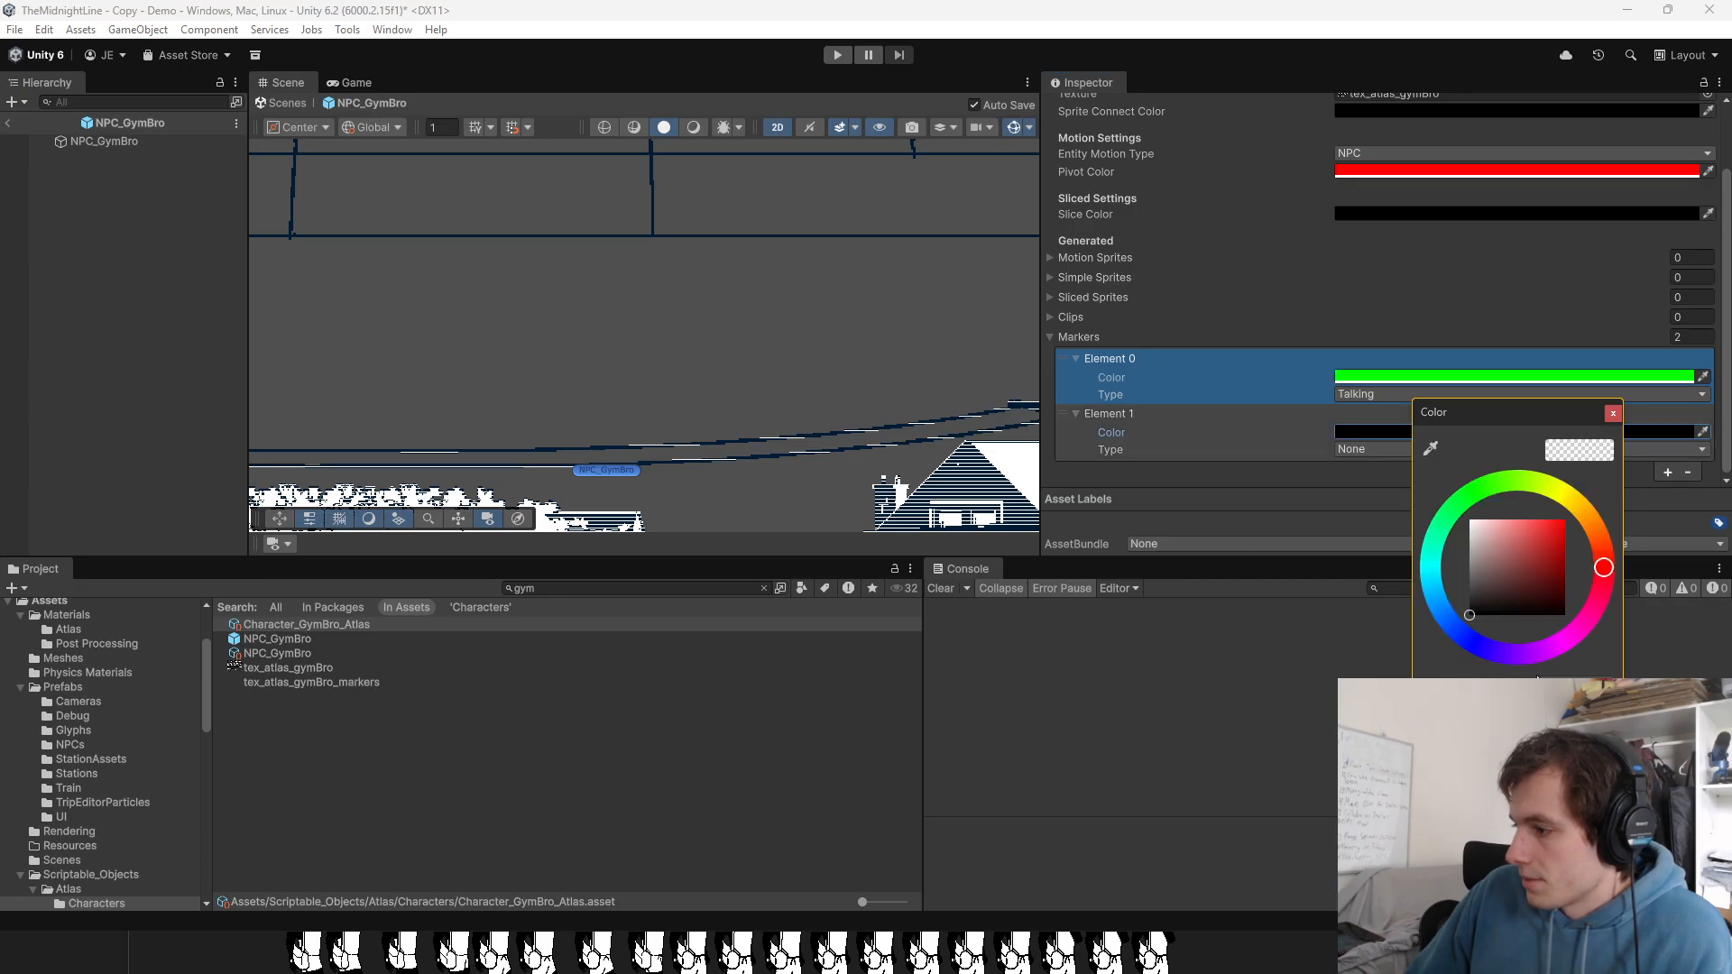
pyautogui.moveTo(1470, 615)
pyautogui.mouseDown()
pyautogui.moveTo(1565, 520)
pyautogui.moveTo(1560, 643)
pyautogui.mouseUp()
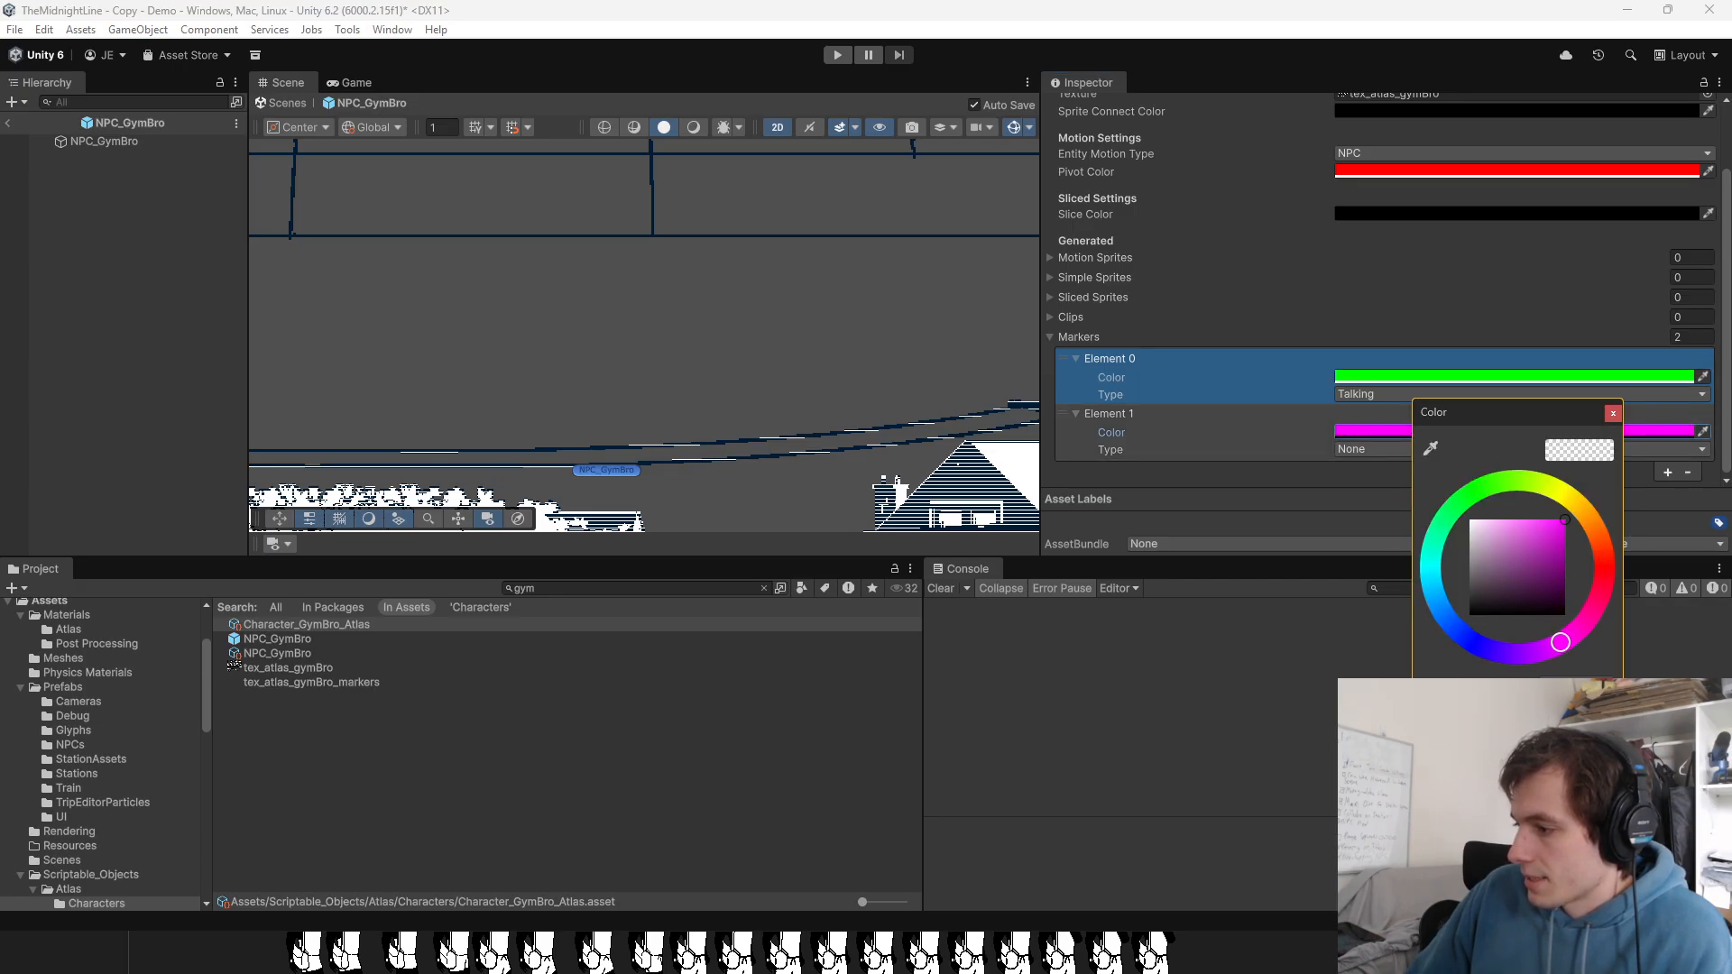
pyautogui.click(1613, 413)
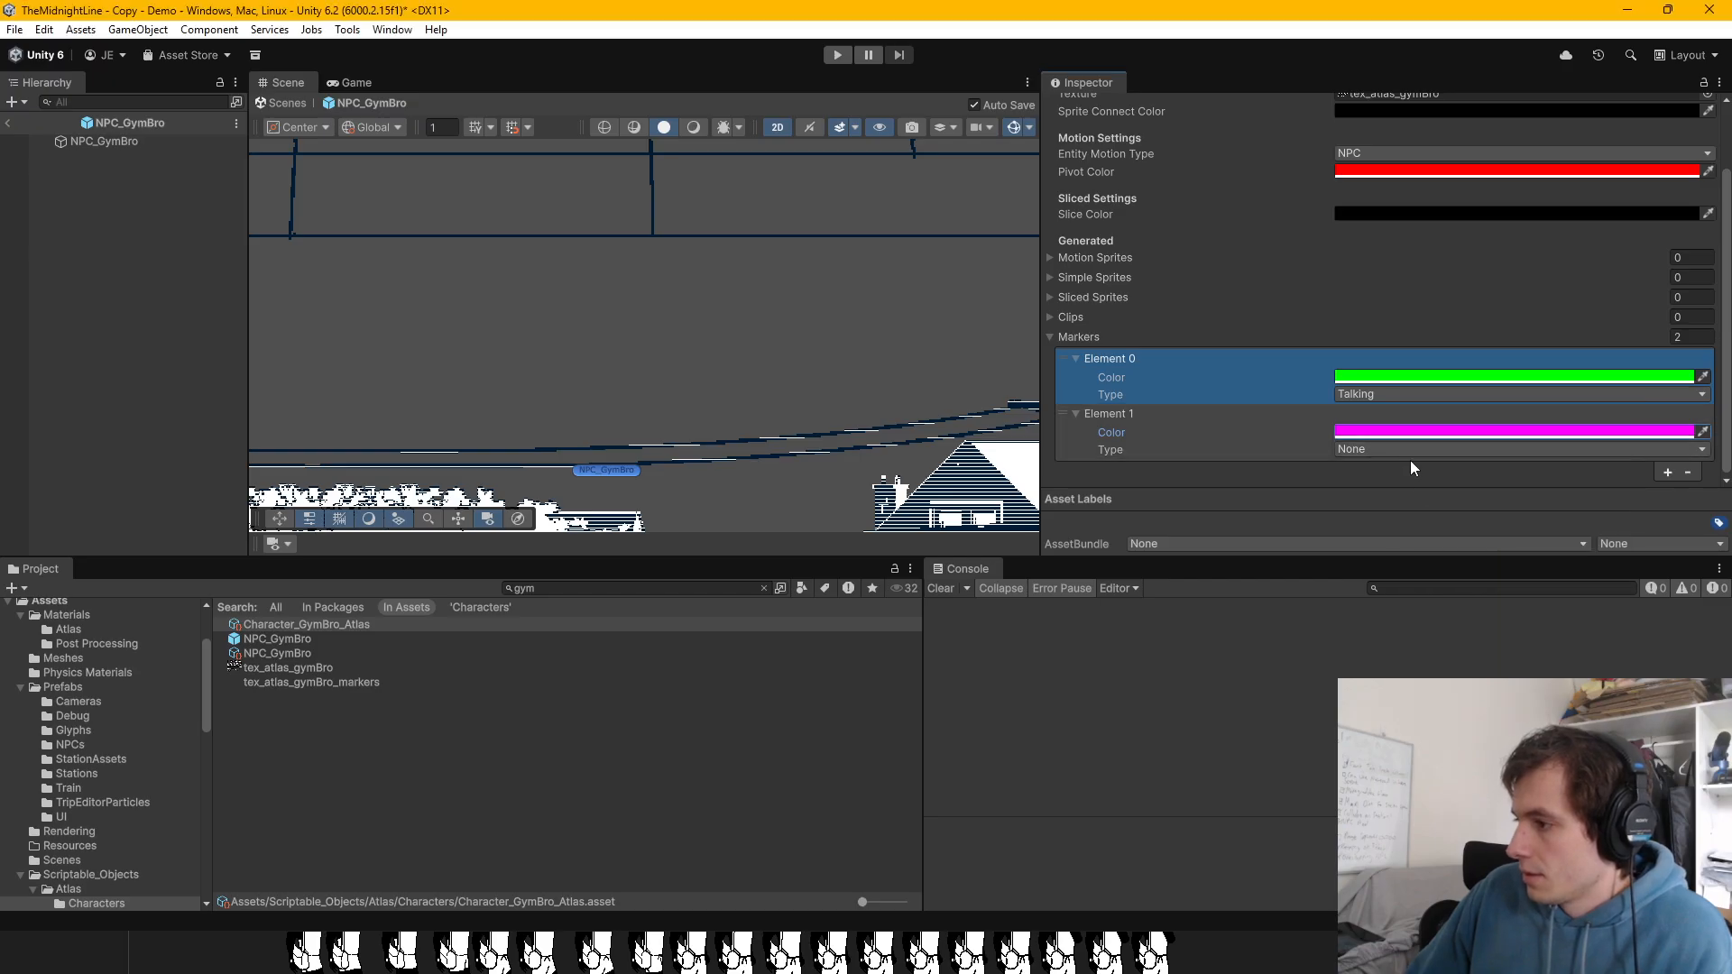
pyautogui.click(1407, 450)
pyautogui.click(1408, 568)
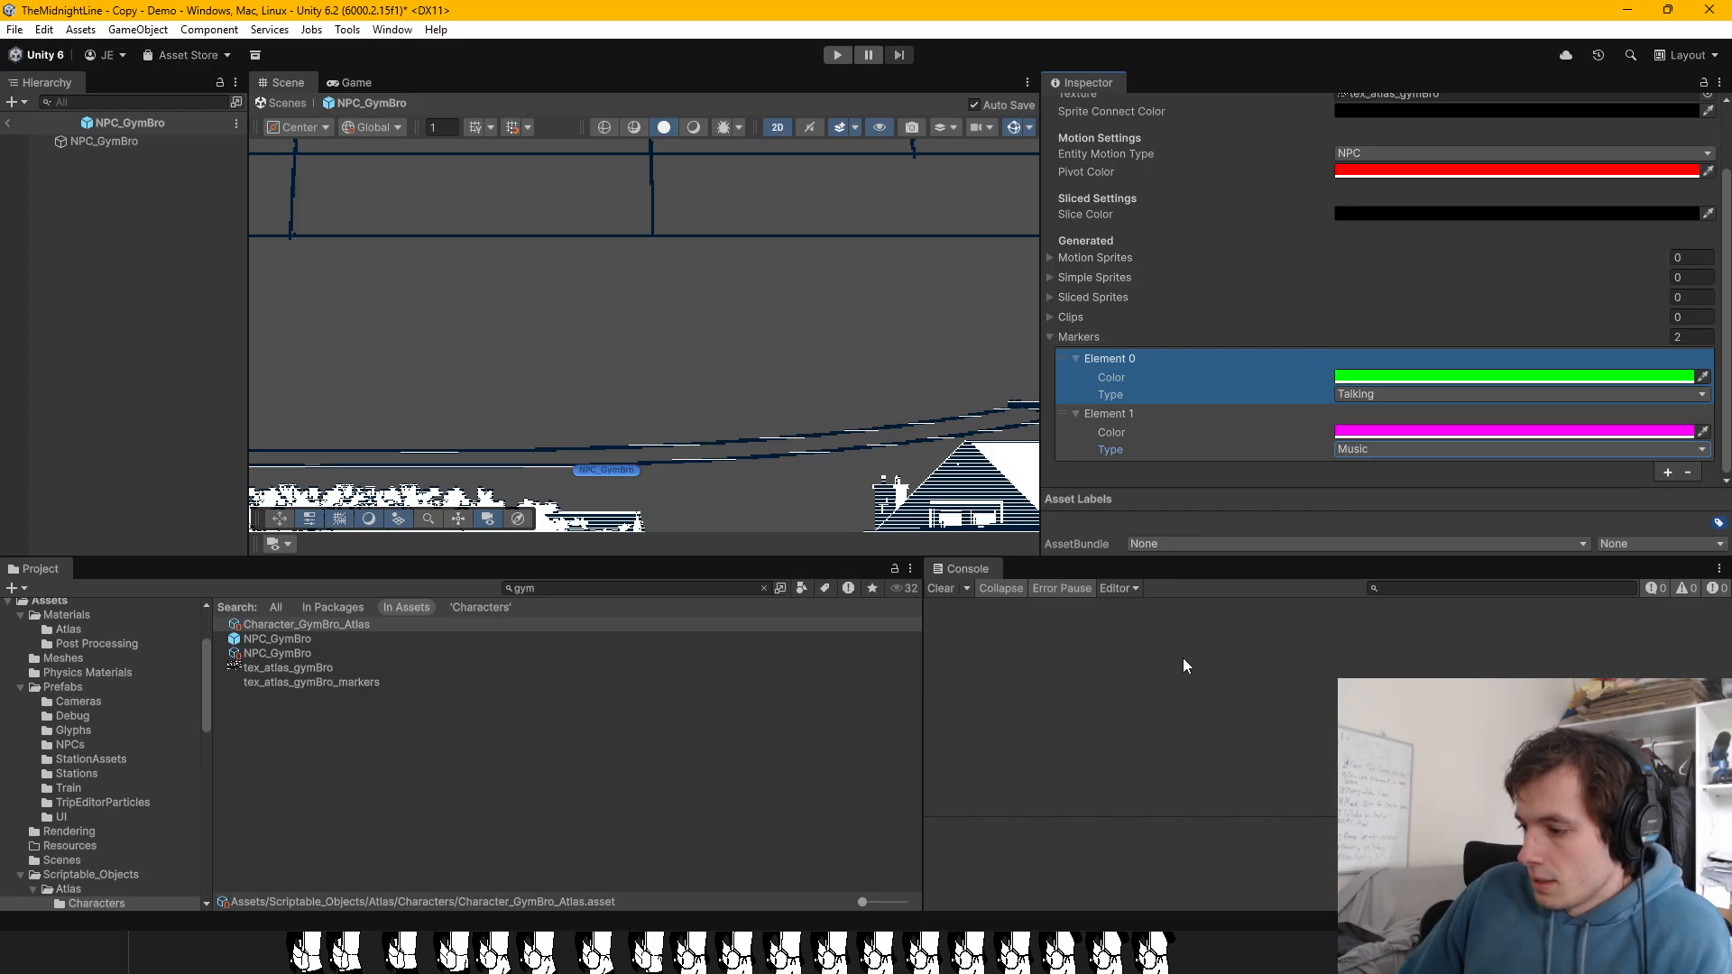
# Step: Open the Atlas Factory tool and maximize its window
pyautogui.click(394, 30)
pyautogui.moveTo(351, 36)
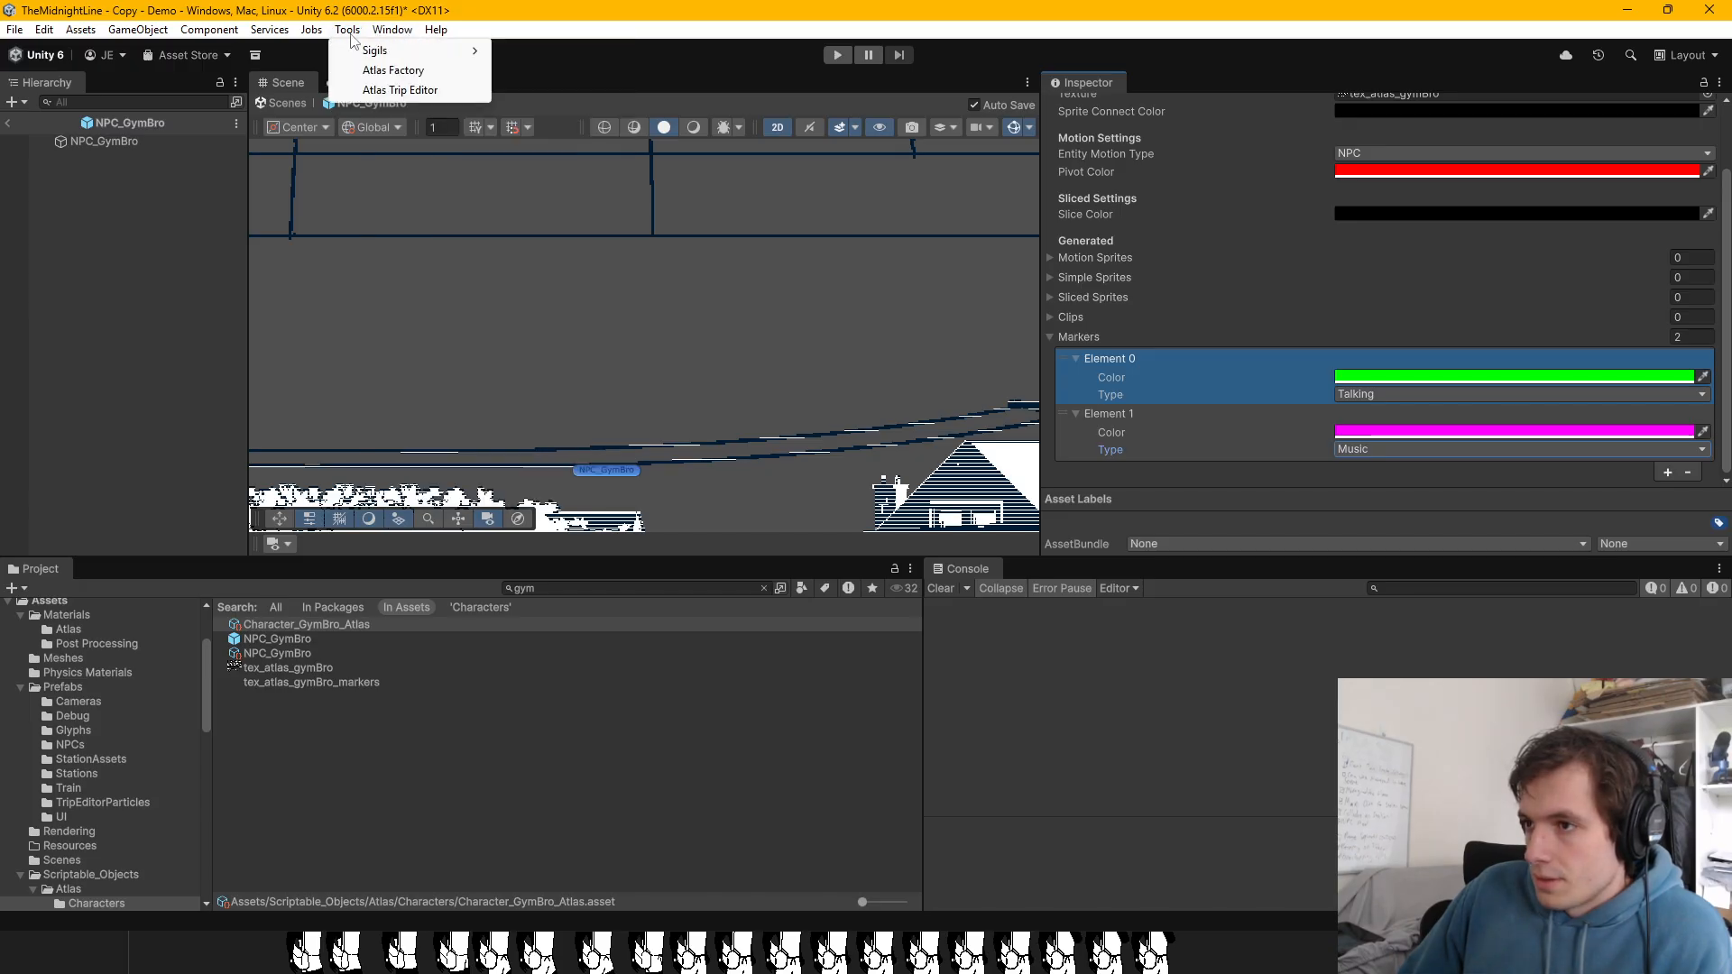
pyautogui.click(391, 70)
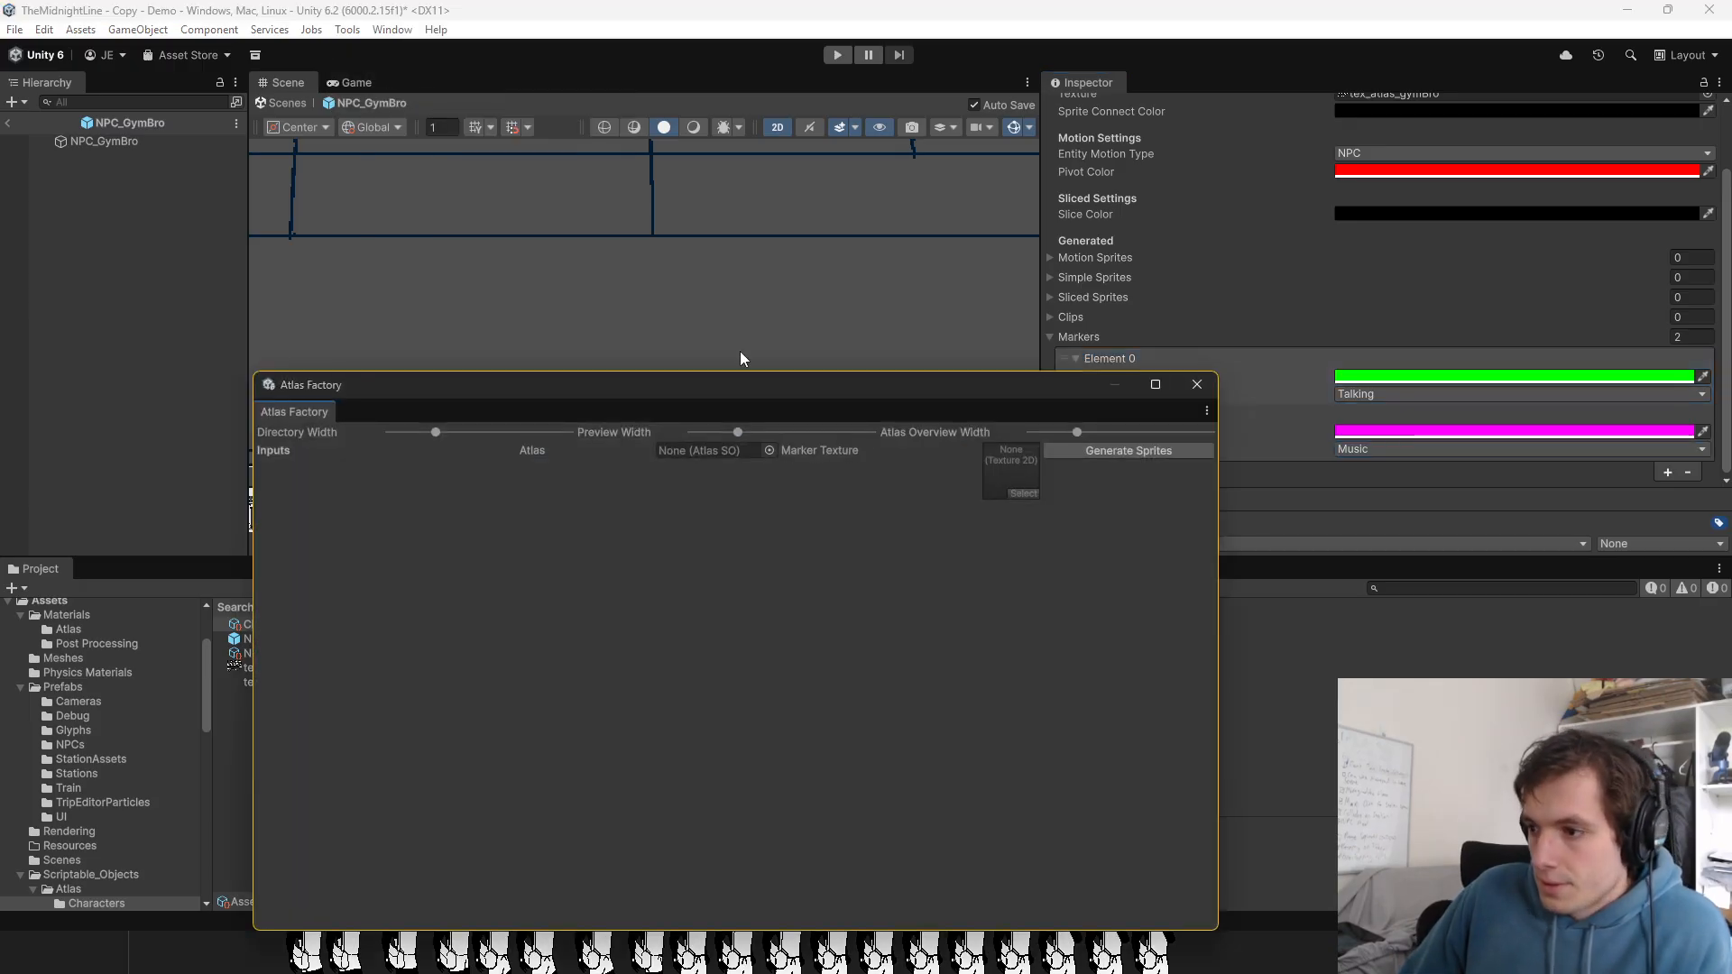
pyautogui.moveTo(788, 386); pyautogui.dragTo(792, 3)
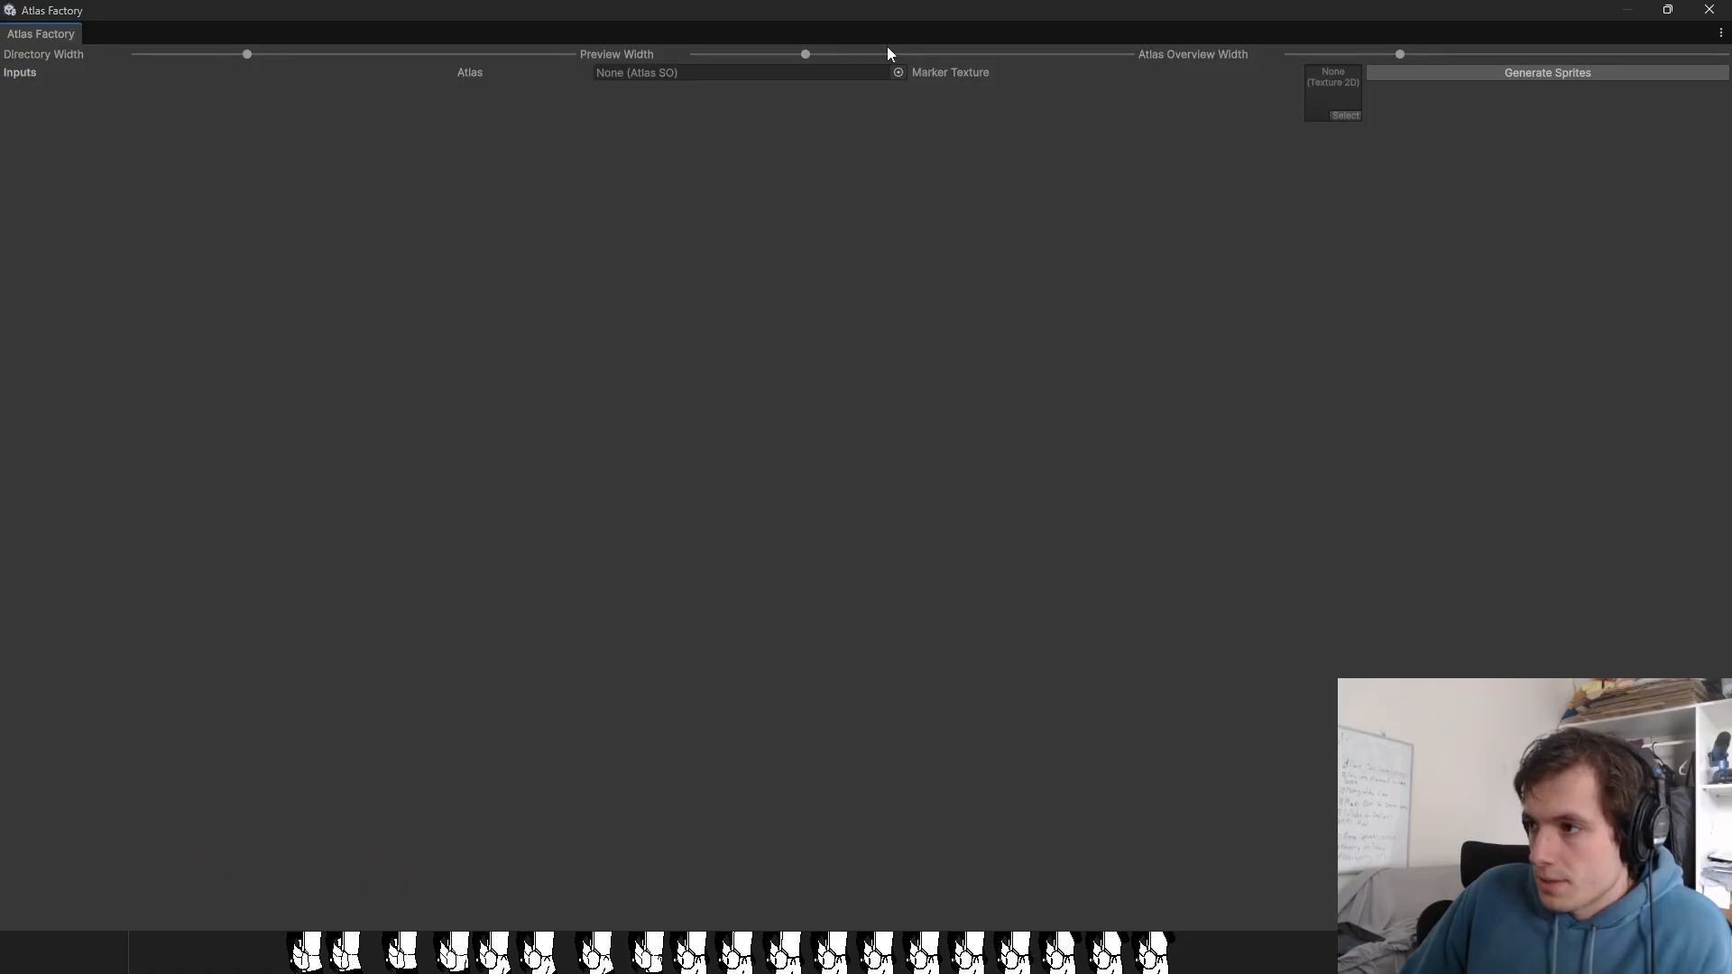
# Step: Search the atlas assets for "gym" and assign Character_GymBro_Atlas as the Atlas Factory's input atlas
pyautogui.click(900, 72)
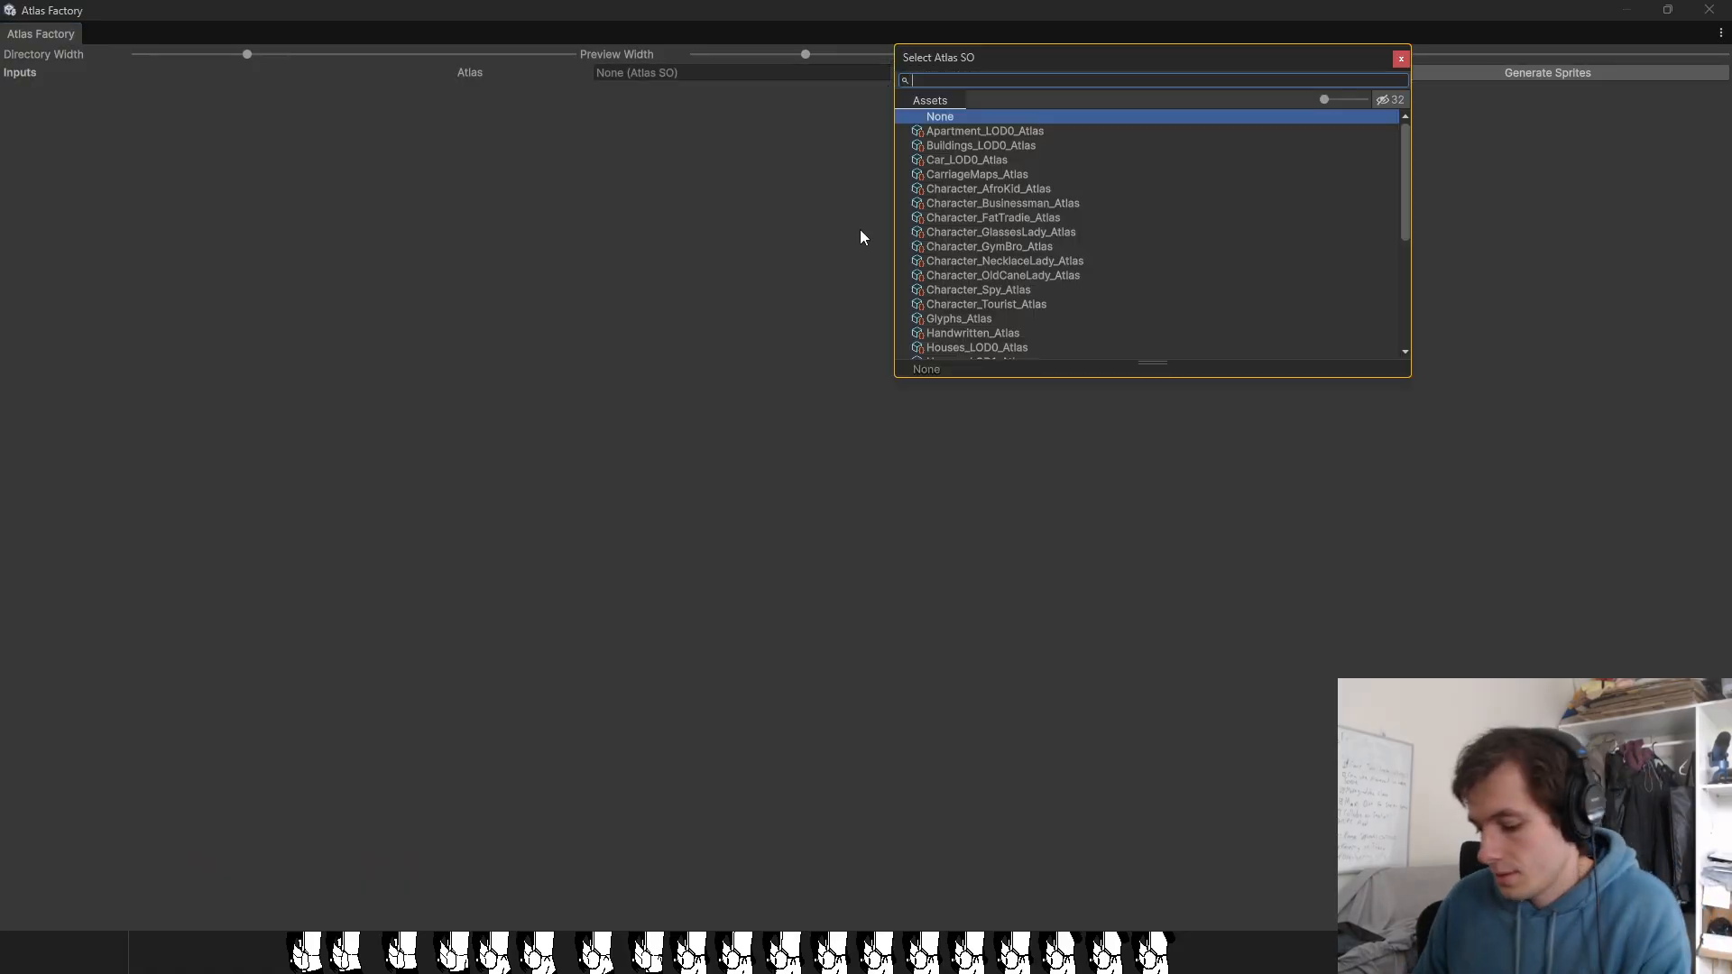
pyautogui.write('gym')
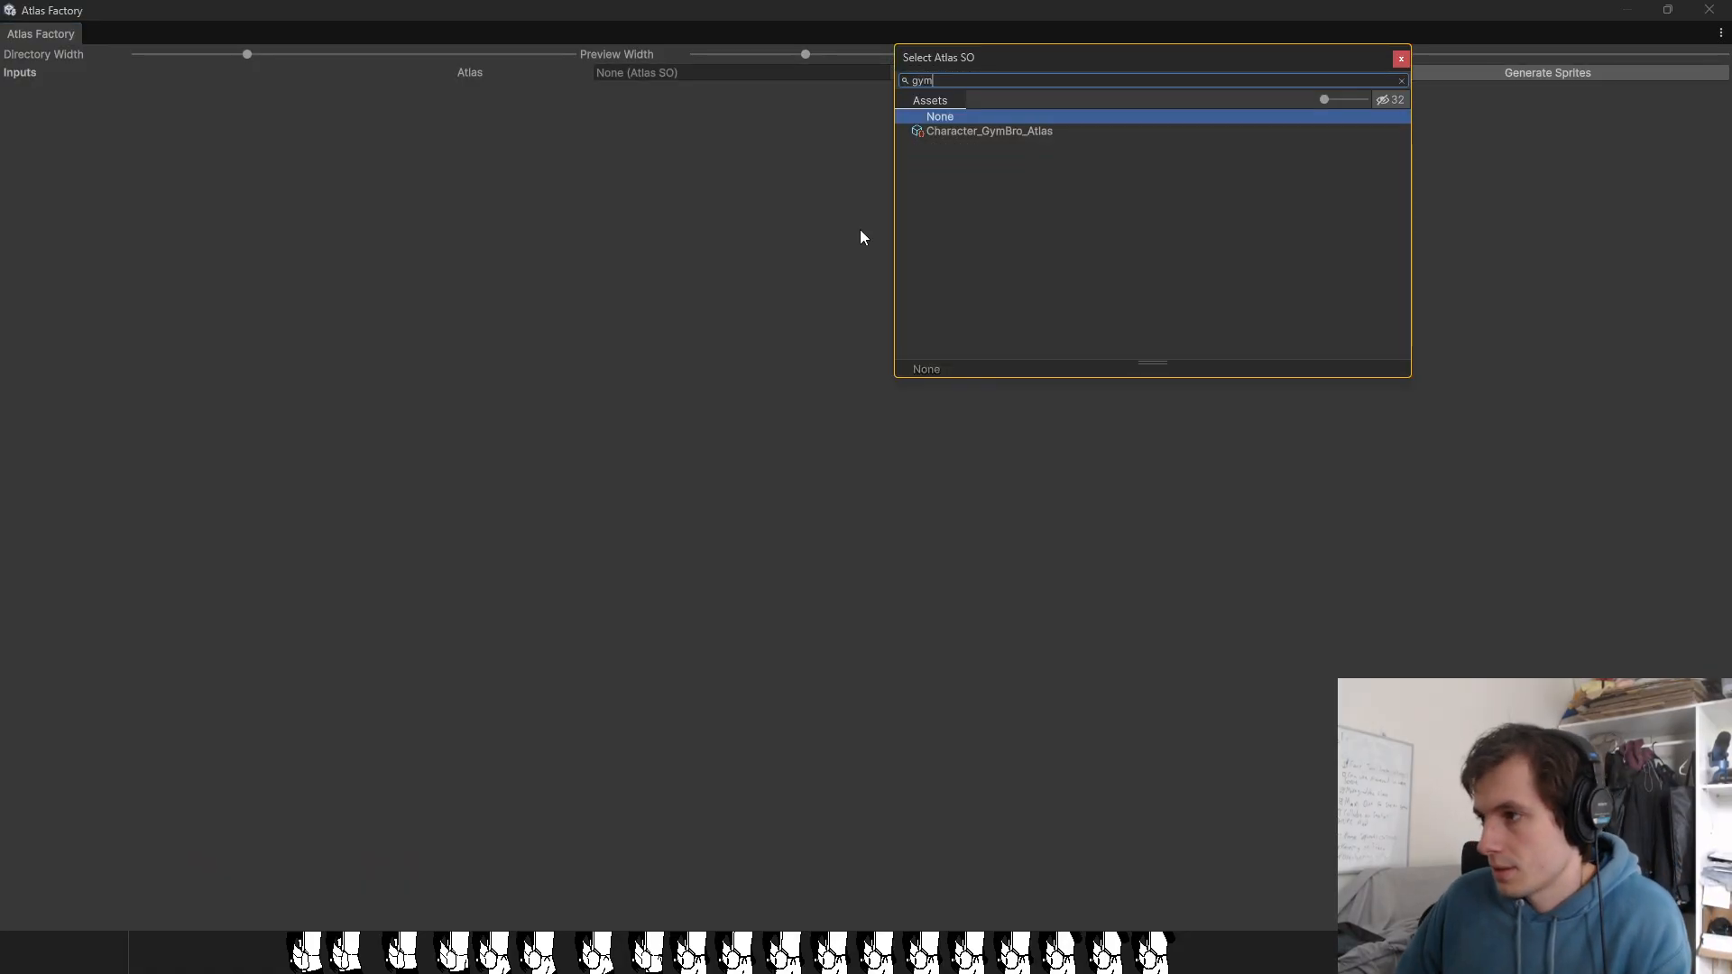
pyautogui.click(1036, 131)
pyautogui.click(1401, 58)
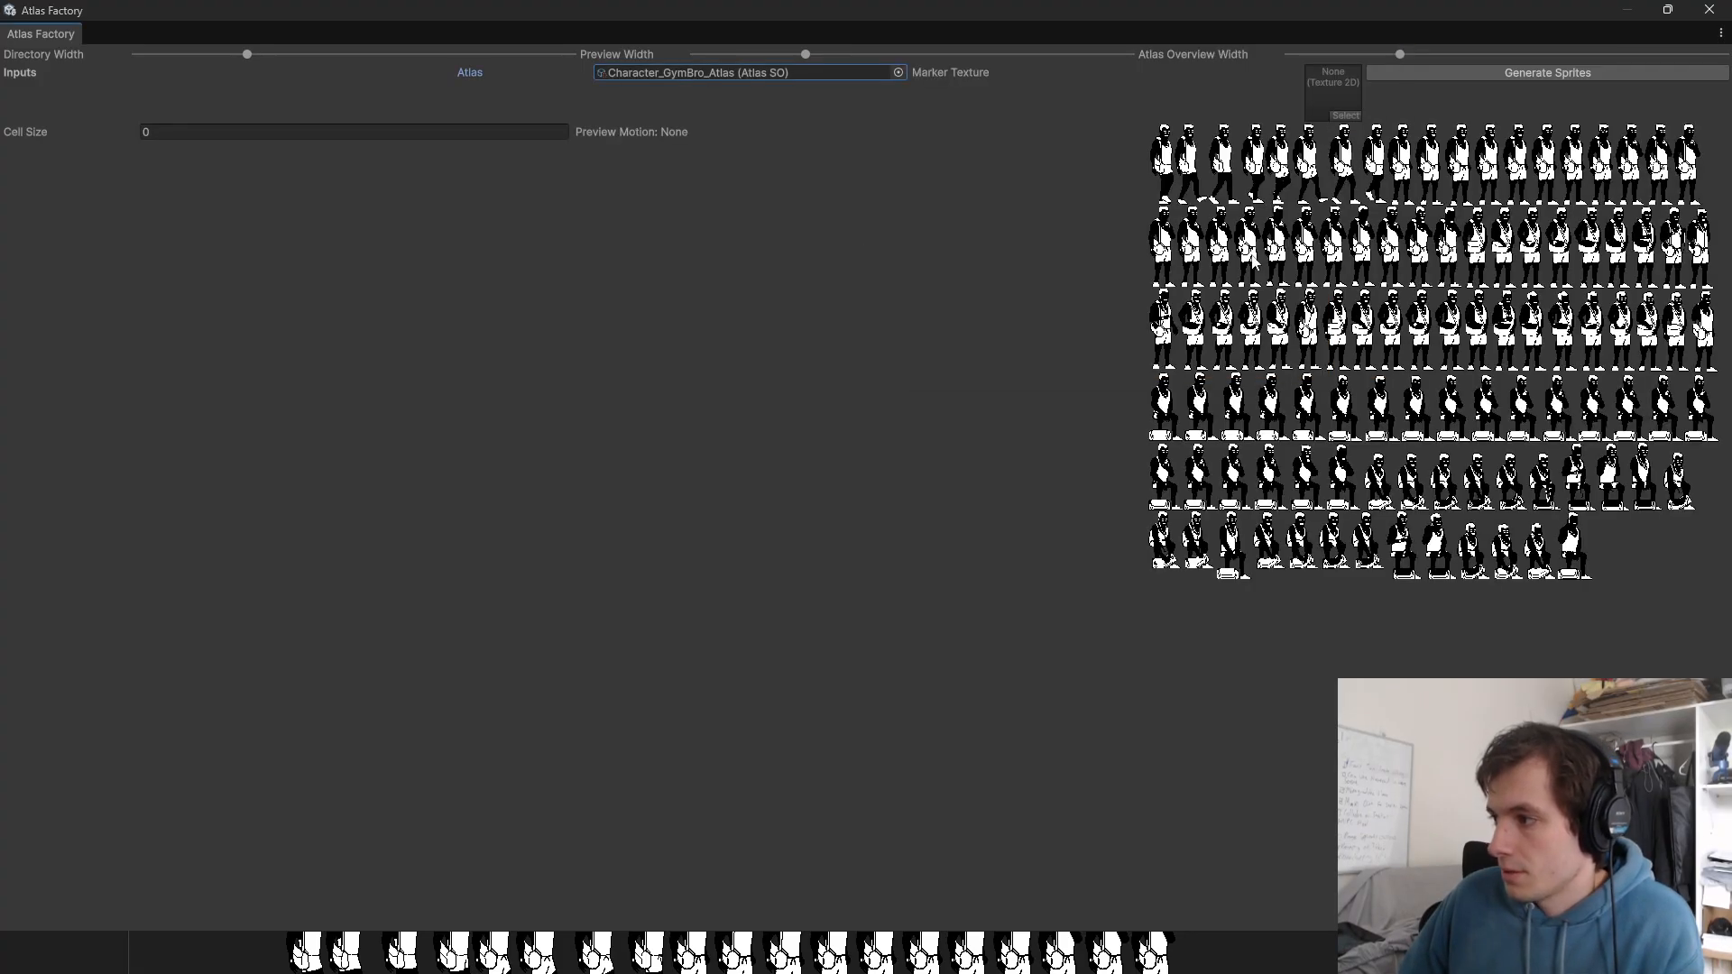
# Step: Search the textures for "gym" and assign tex_atlas_gymBro_markers as the marker texture
pyautogui.click(1343, 117)
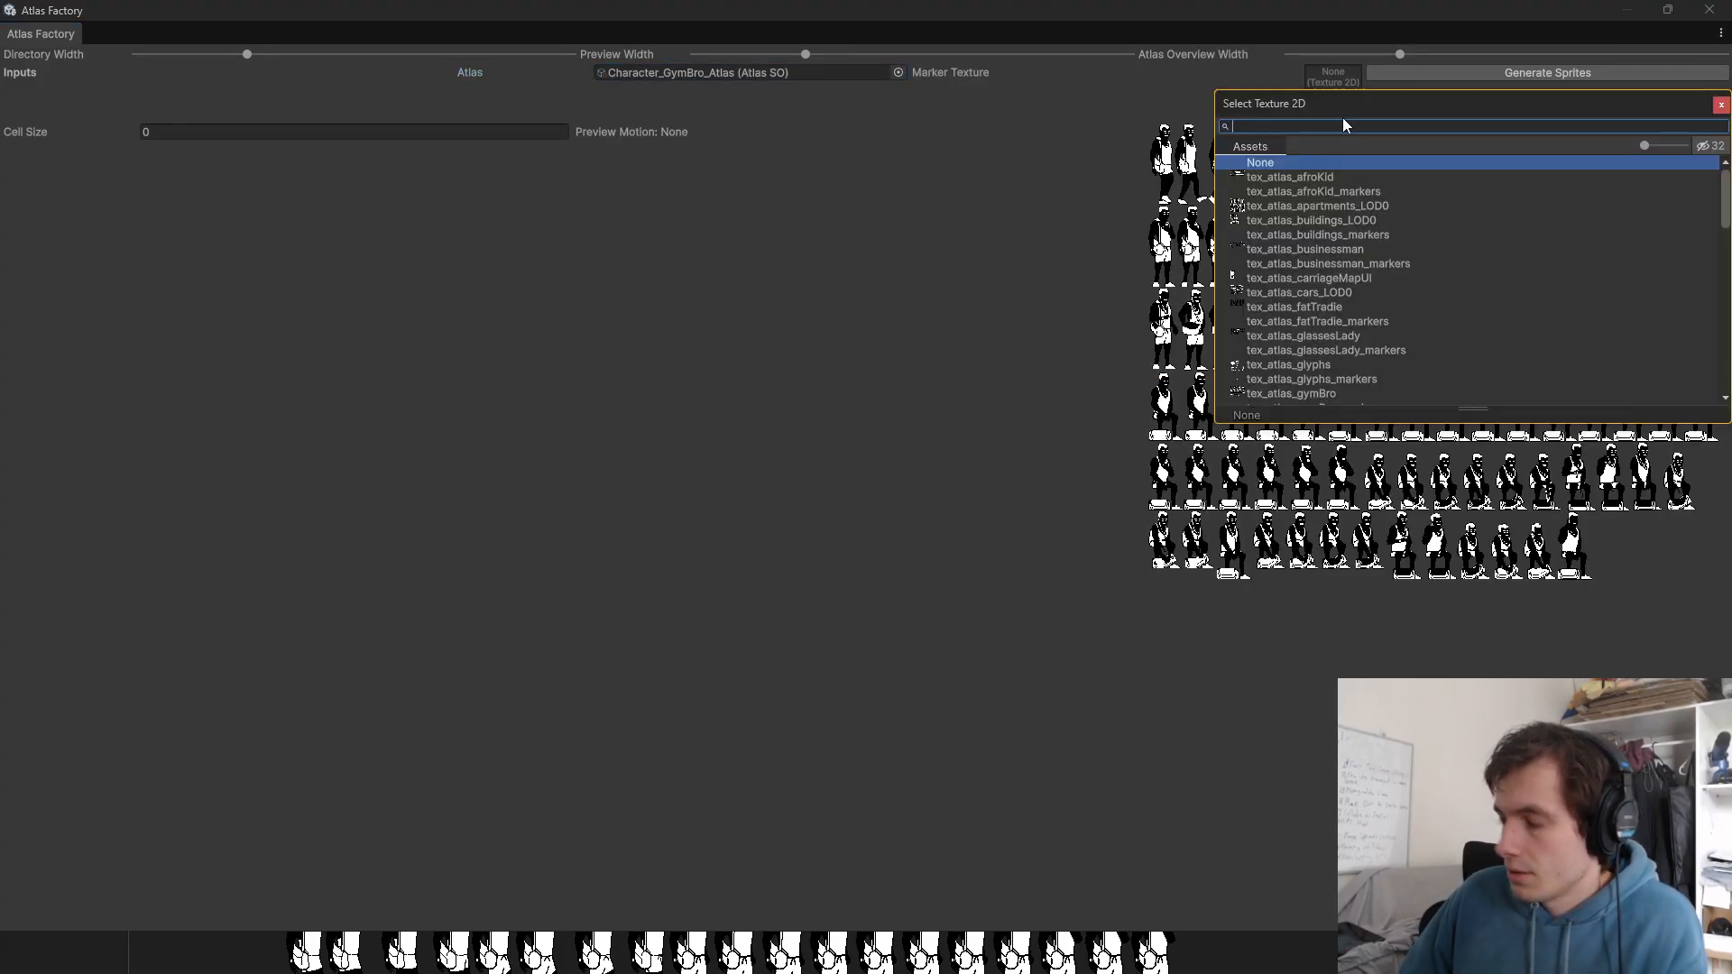
pyautogui.write('marker')
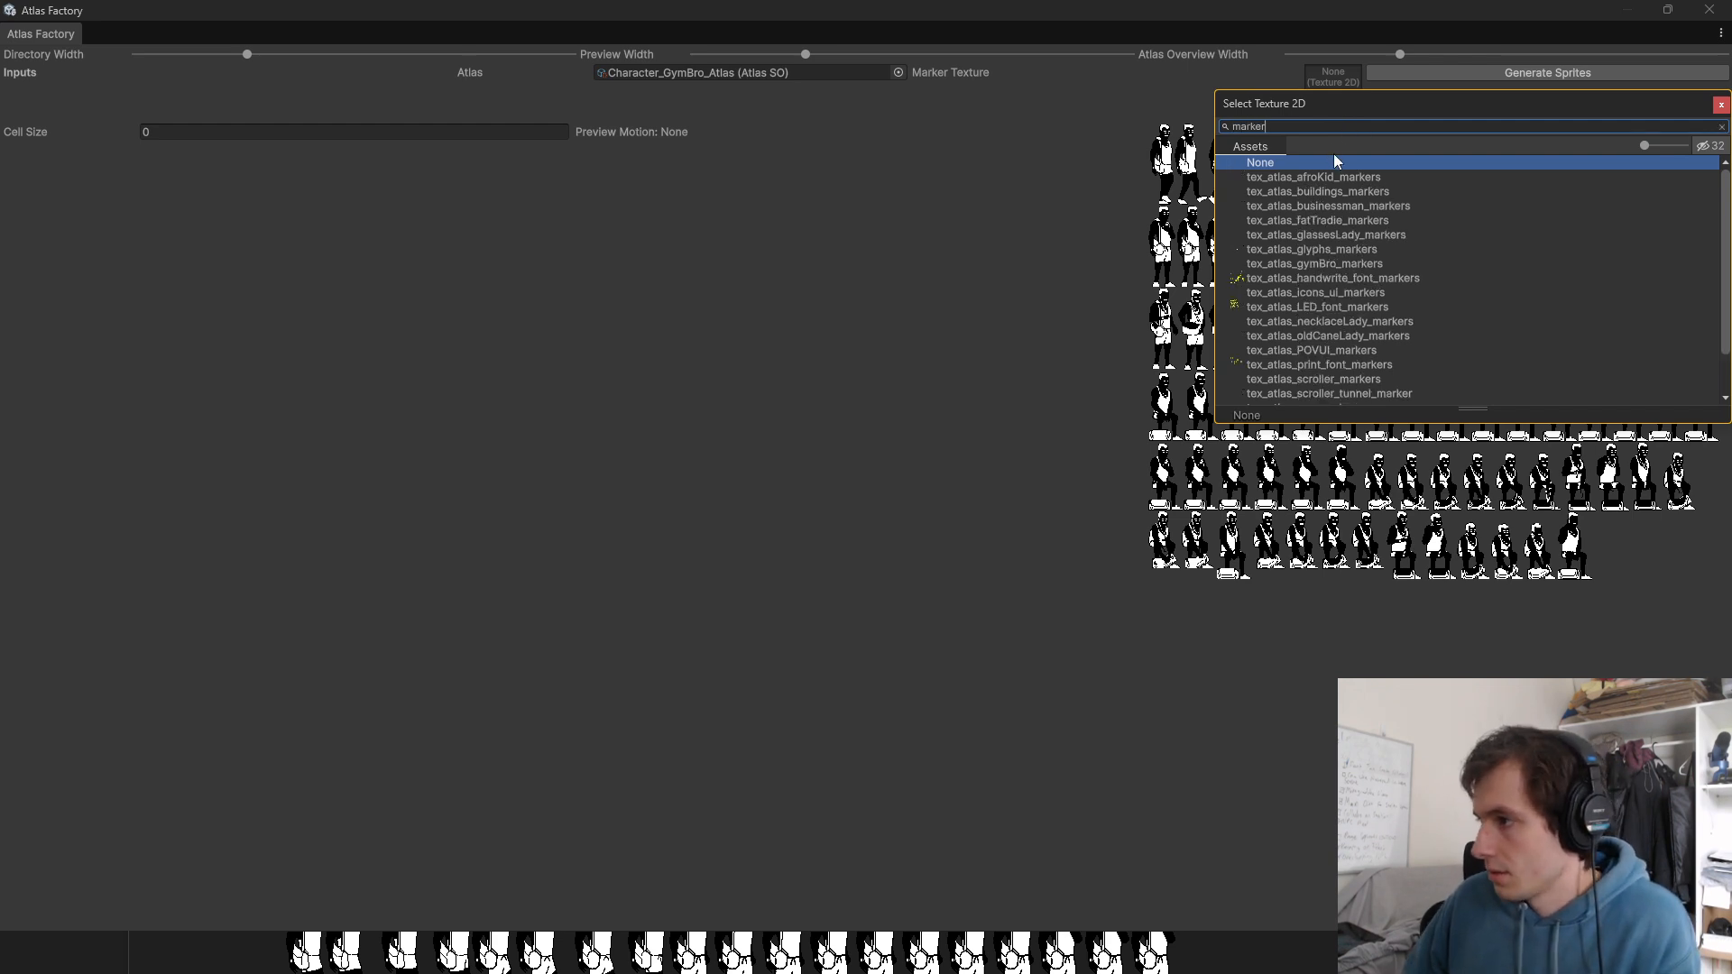
pyautogui.press('BackSpace')
pyautogui.press('BackSpace')
pyautogui.press('BackSpace')
pyautogui.press('BackSpace')
pyautogui.press('BackSpace')
pyautogui.press('BackSpace')
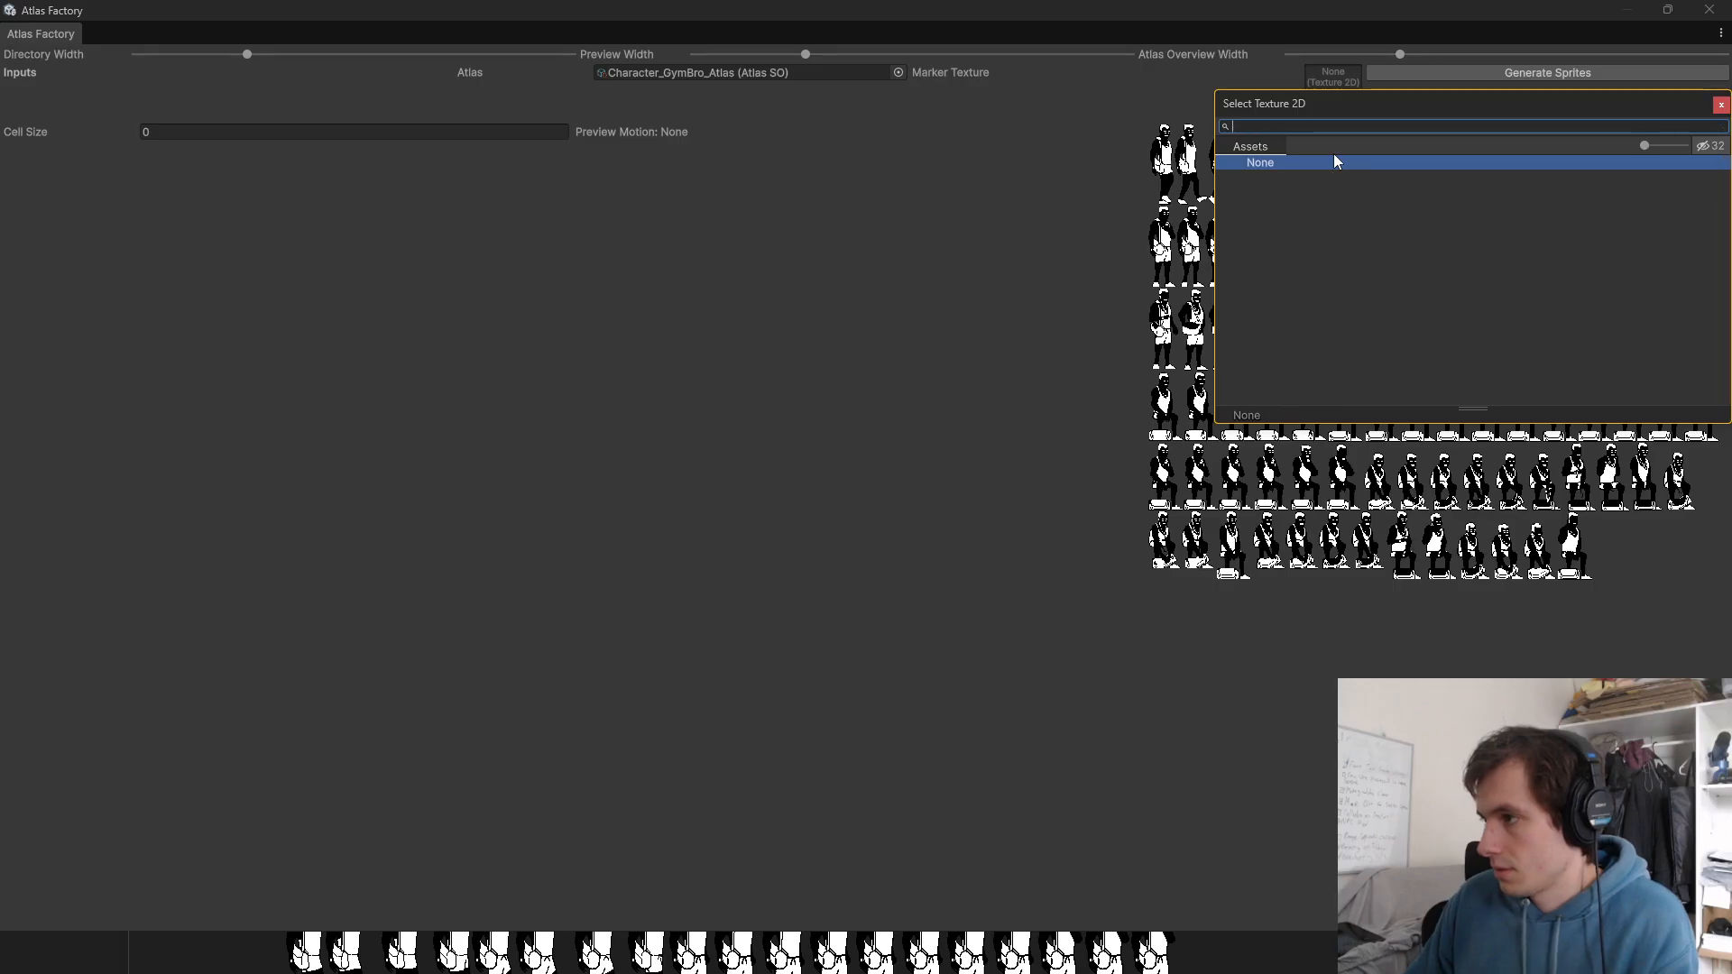
pyautogui.write('gym')
pyautogui.click(1362, 192)
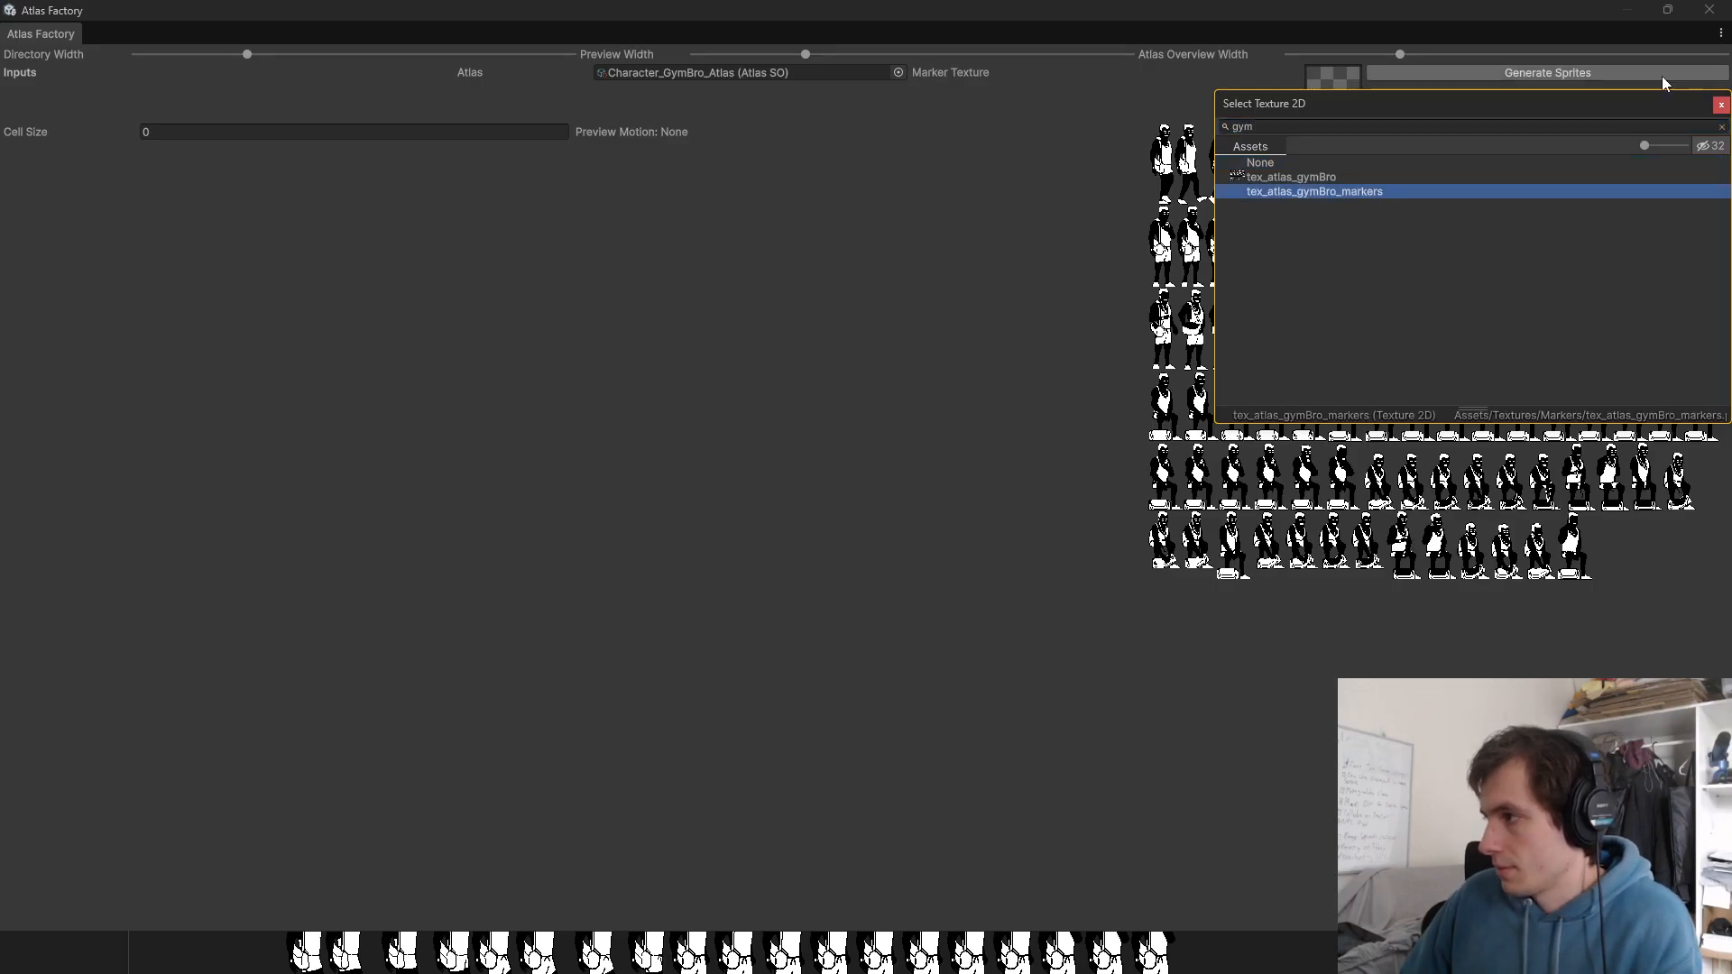
pyautogui.click(1716, 105)
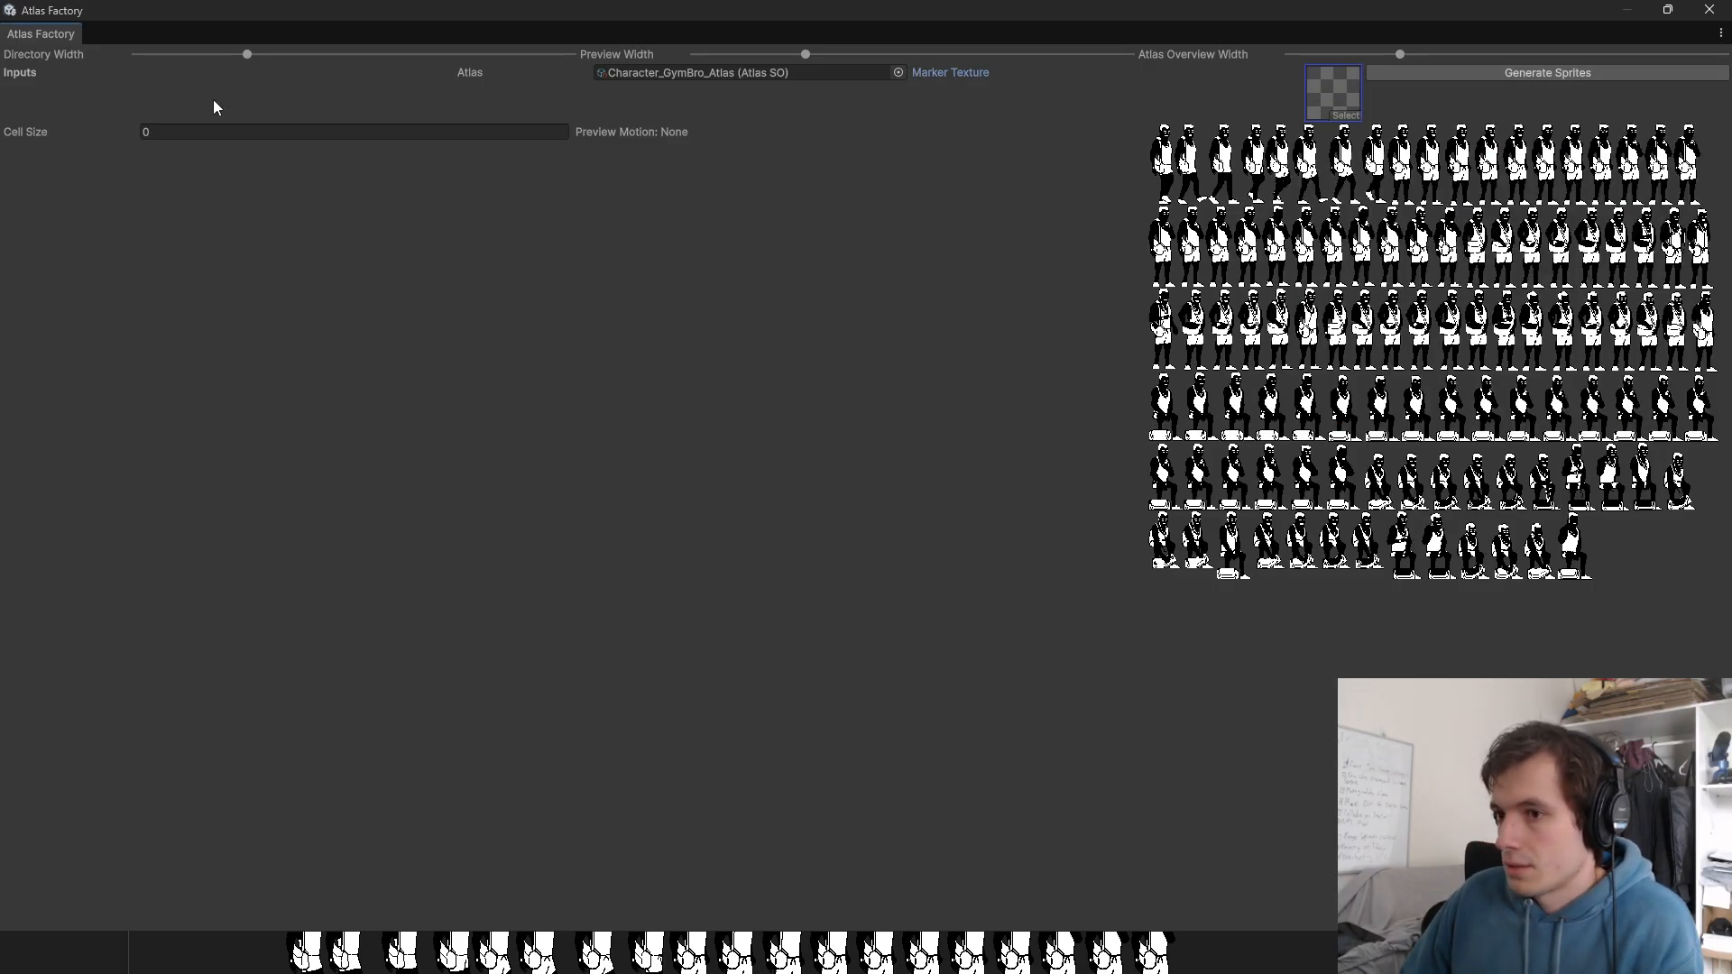
# Step: Generate the sprites from the atlas and set the sprite list's cell size to 130.99
pyautogui.click(1561, 74)
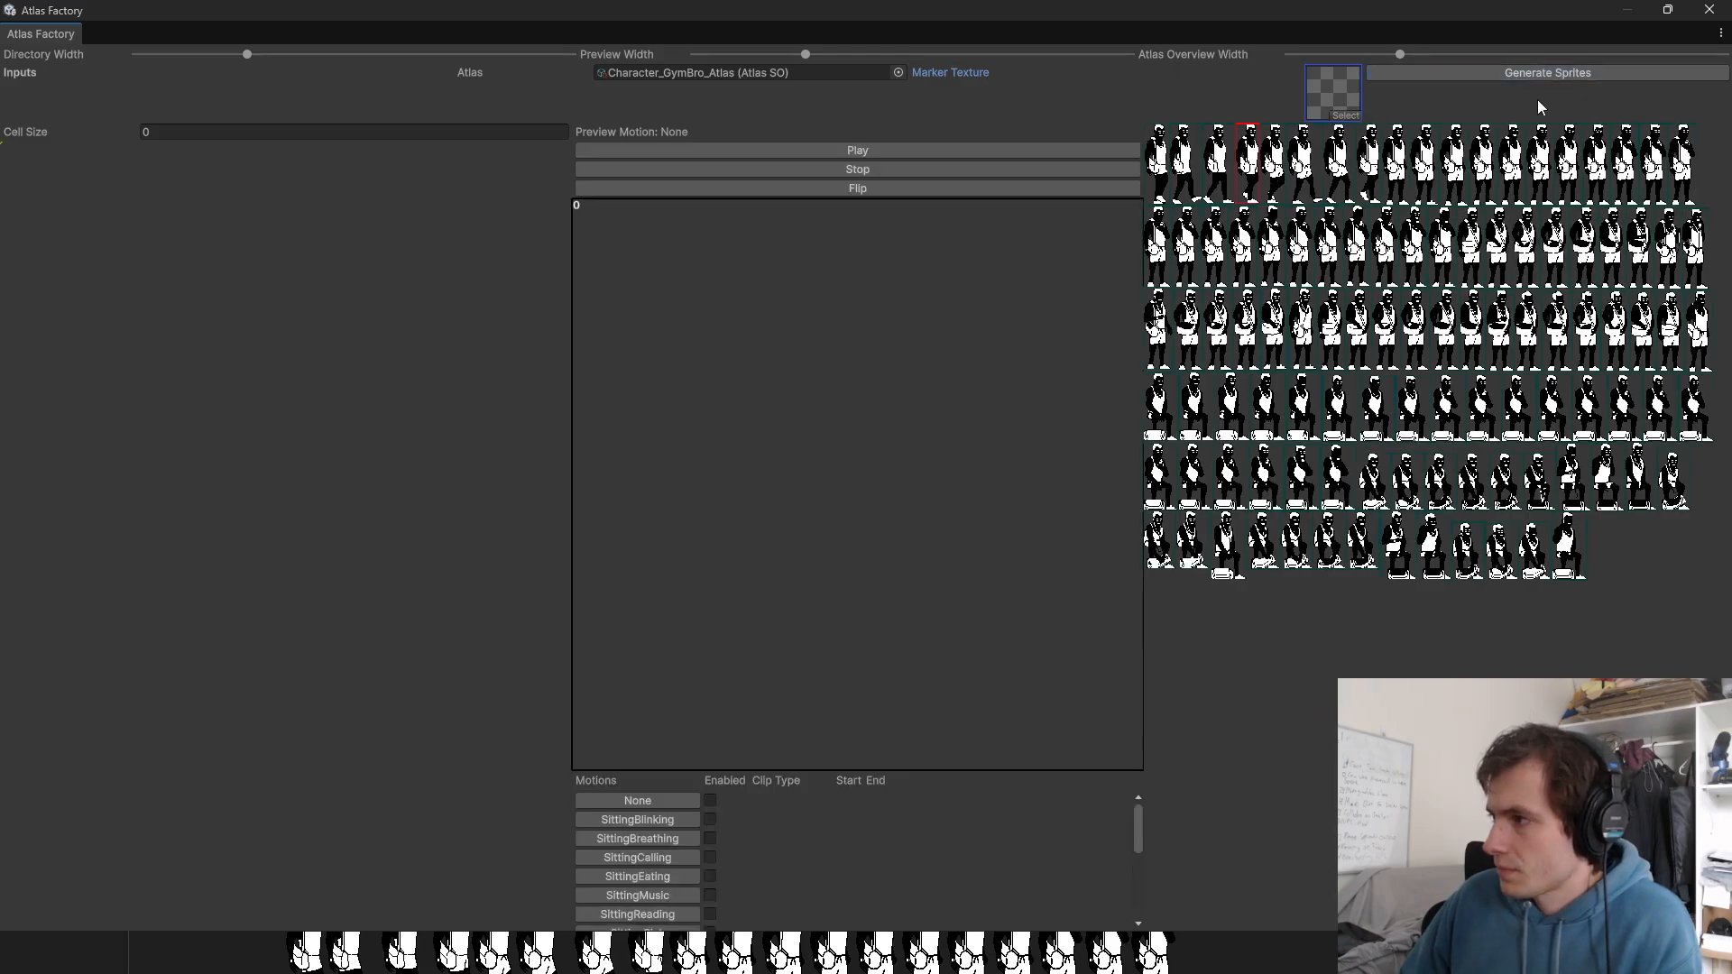
pyautogui.moveTo(115, 133); pyautogui.dragTo(466, 307)
pyautogui.moveTo(571, 219)
pyautogui.mouseDown()
pyautogui.moveTo(501, 727)
pyautogui.moveTo(502, 930)
pyautogui.moveTo(587, 347)
pyautogui.moveTo(550, 210)
pyautogui.mouseUp()
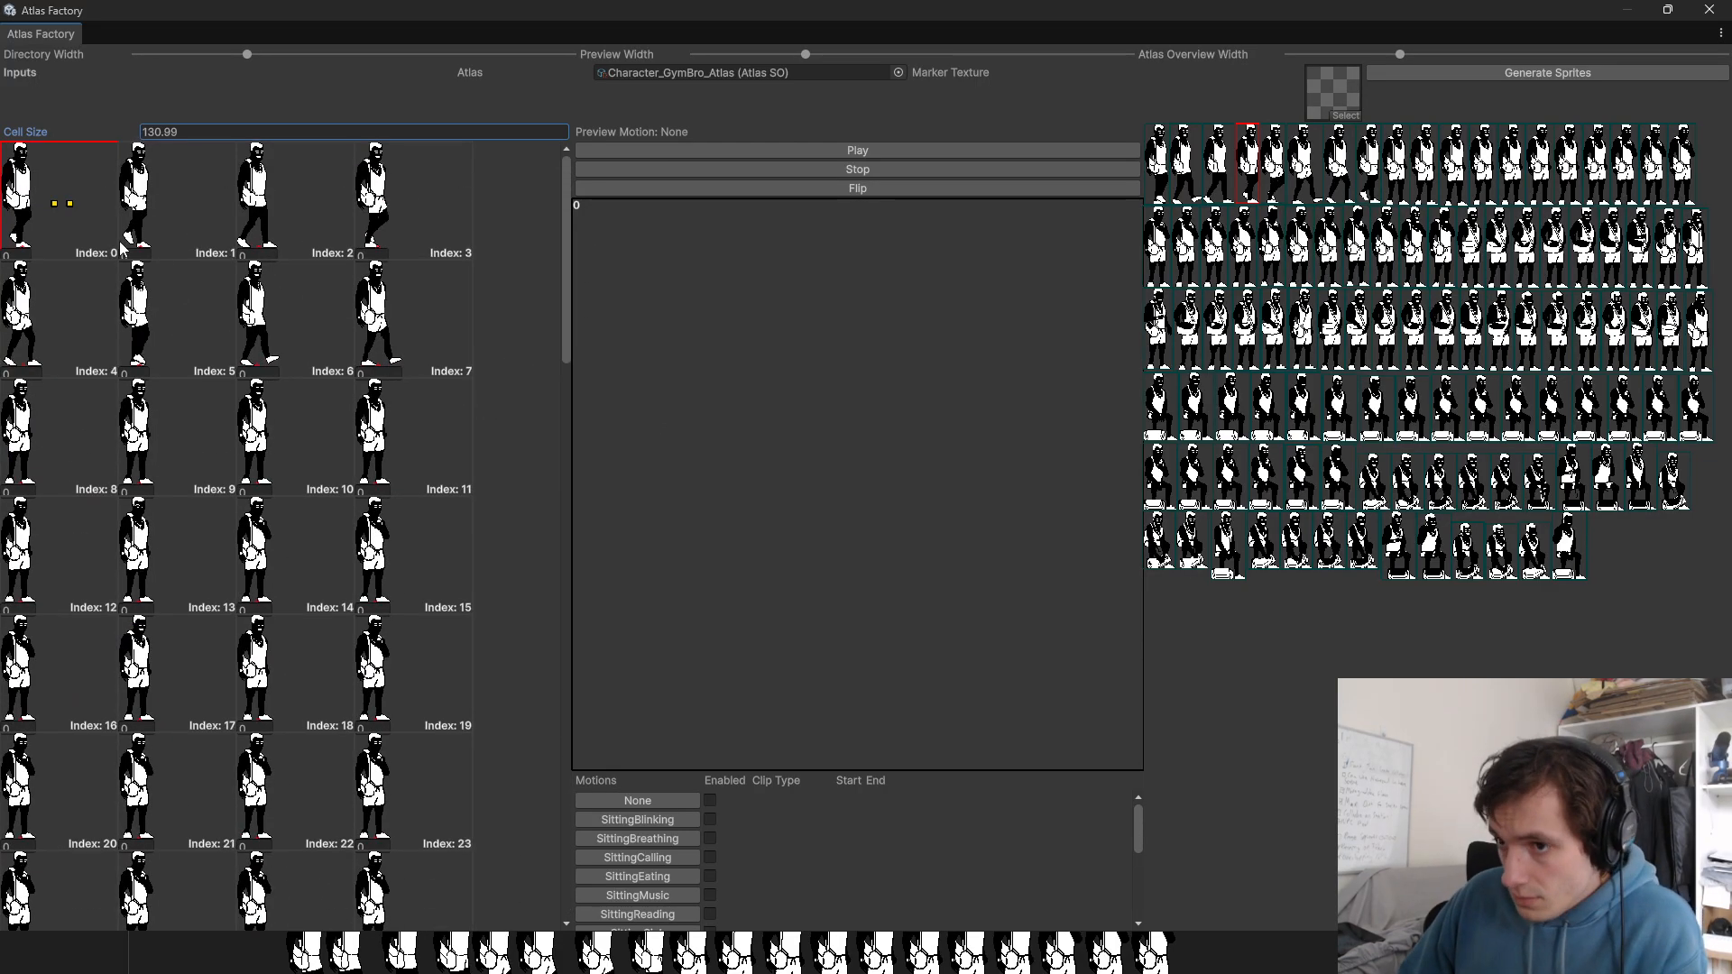
# Step: Reorder the standing and walking sprites in the index list to follow their order in the atlas image, shifting misplaced ones to earlier indexes
pyautogui.click(153, 226)
pyautogui.click(74, 248)
pyautogui.click(323, 227)
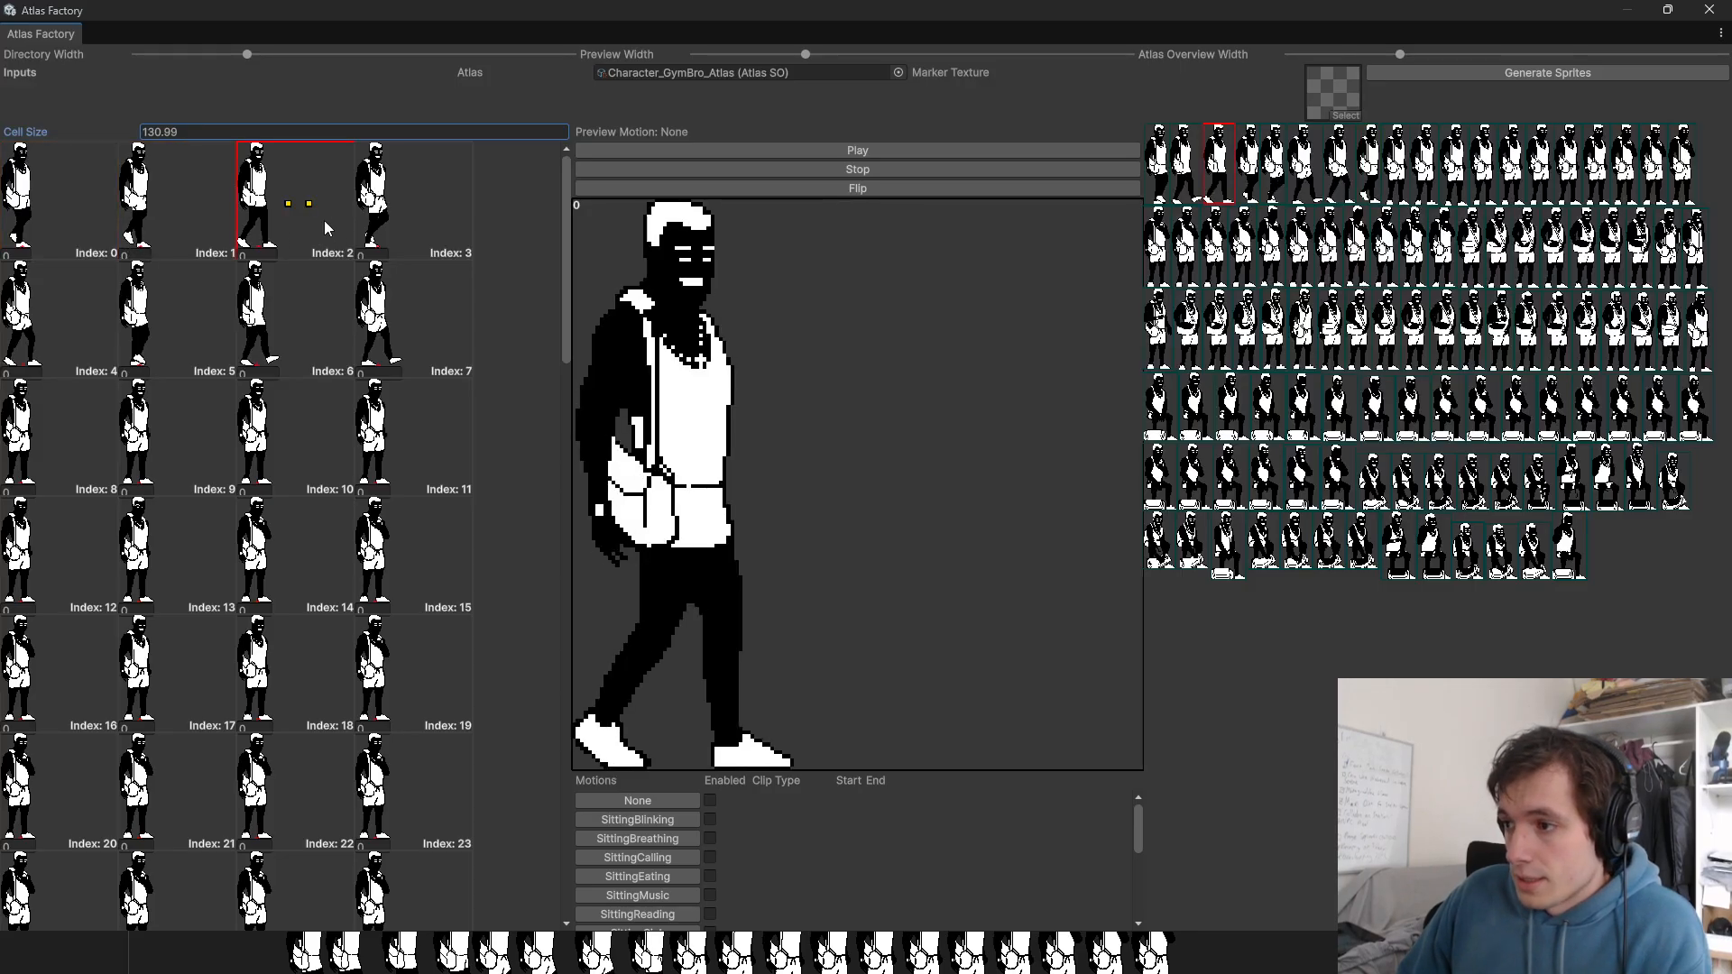
pyautogui.click(403, 233)
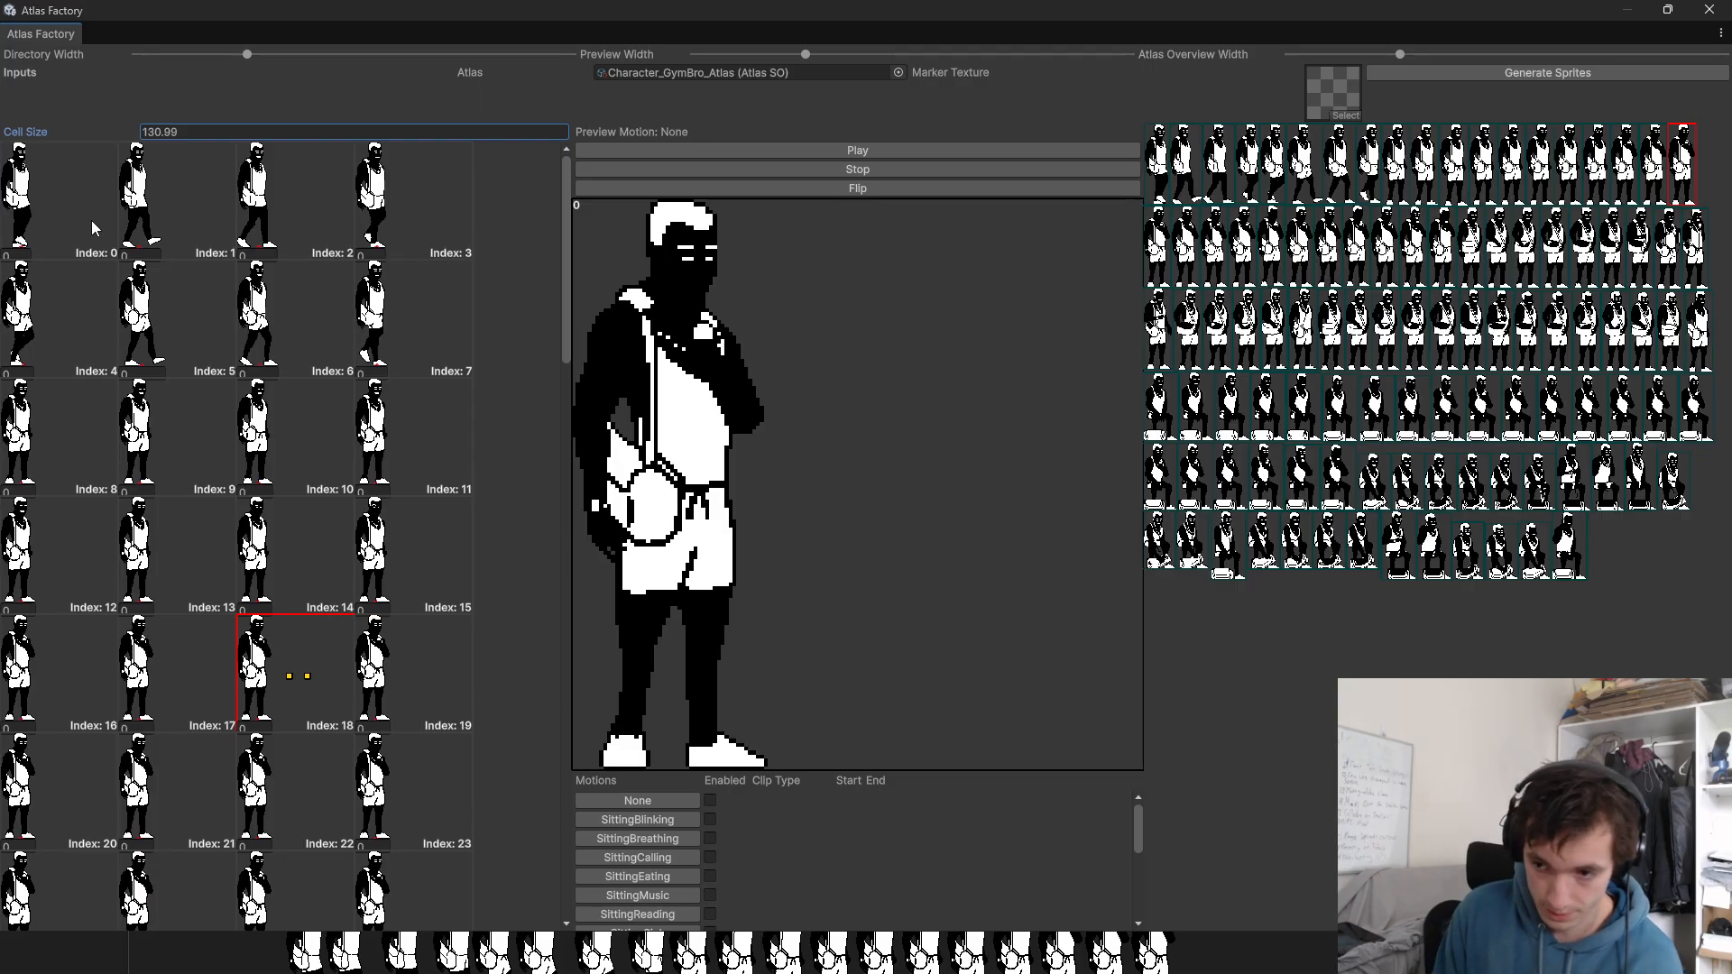
pyautogui.press('Left')
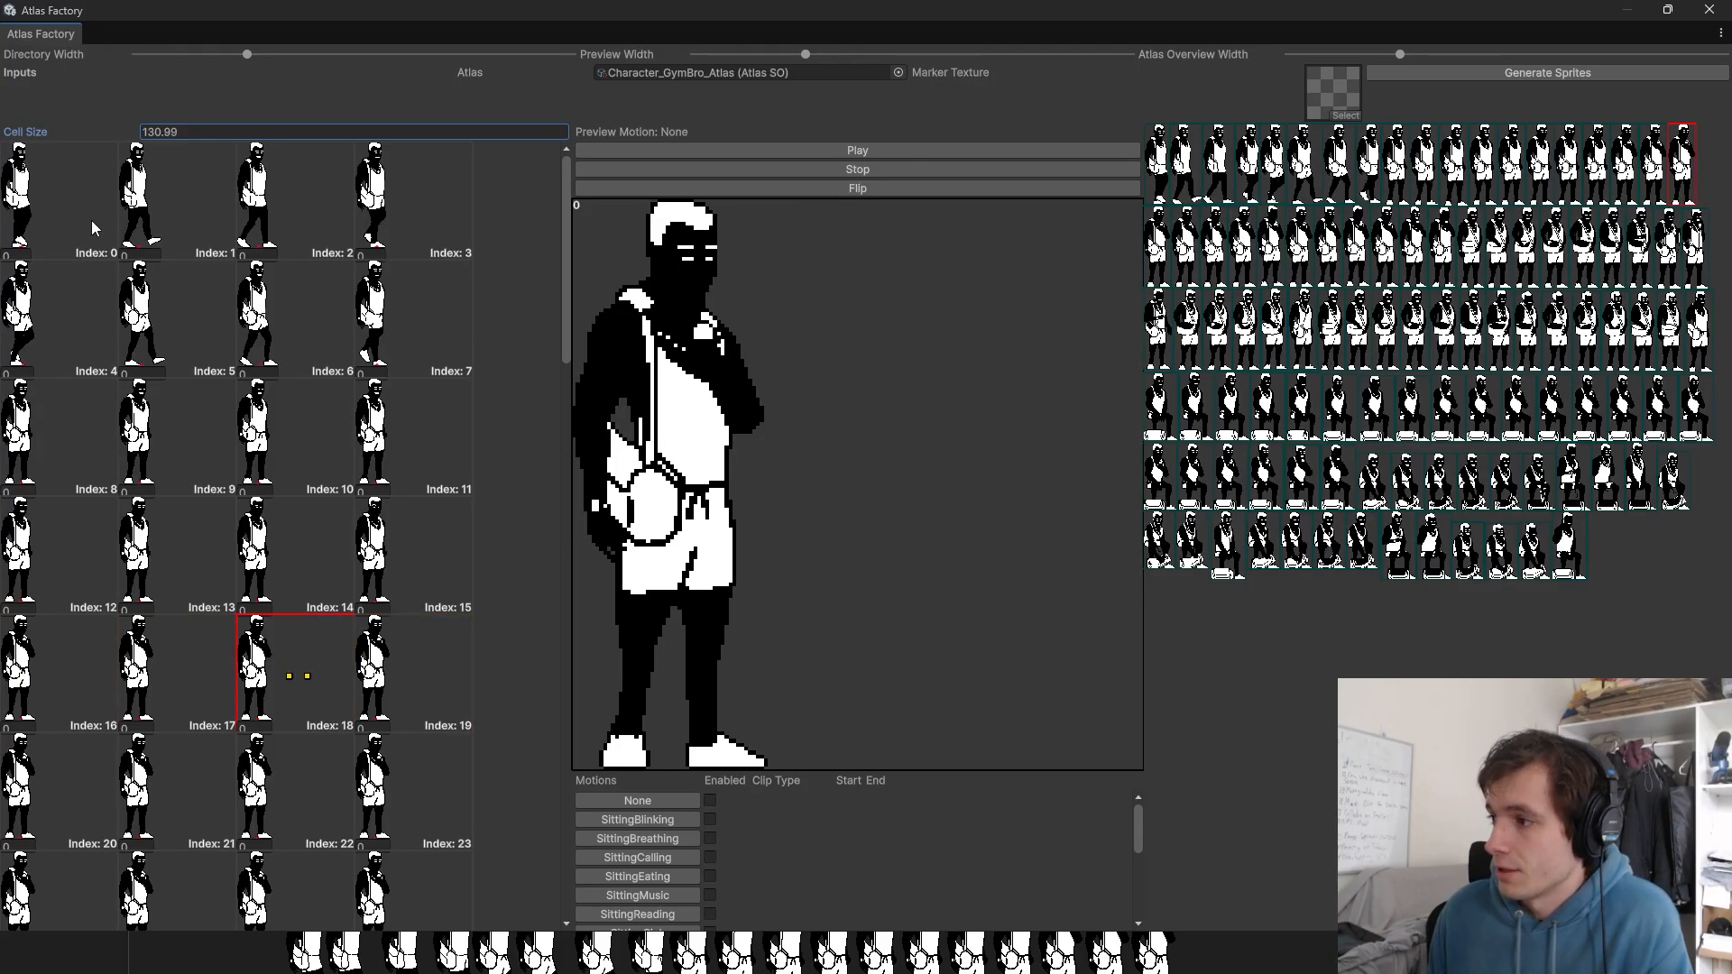
pyautogui.press('Left')
pyautogui.press('Left')
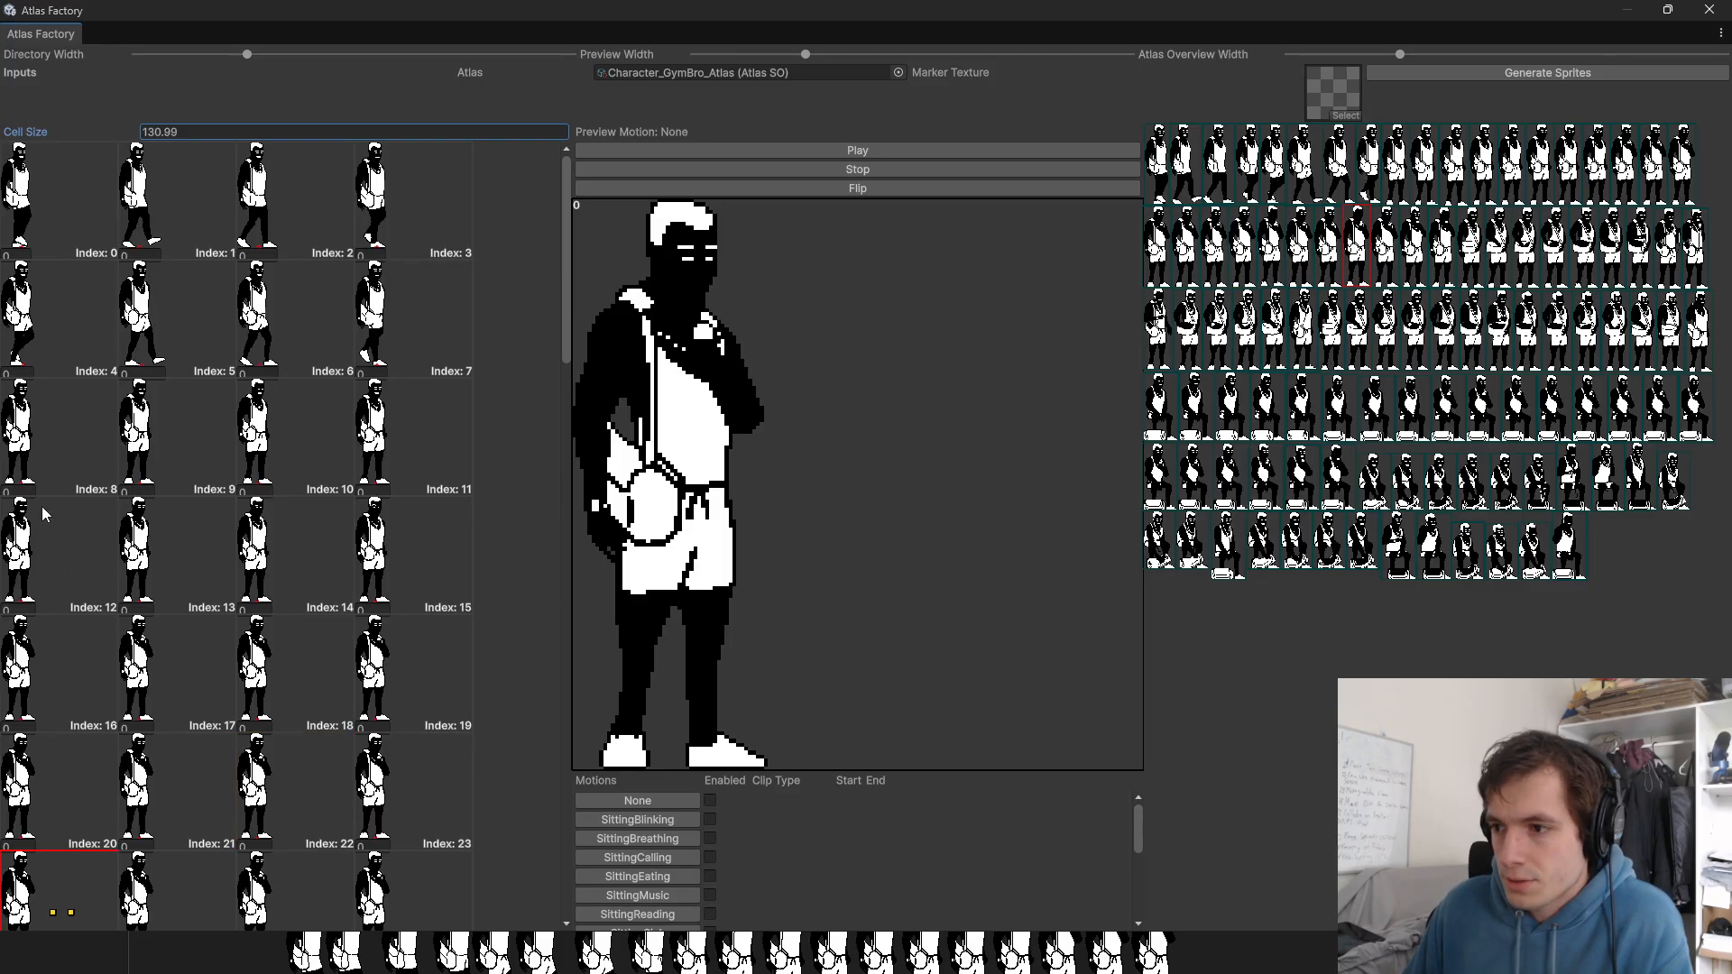
# Step: Shift the kneeling hand-on-chin sprites at indexes 76 to 81 one place earlier, to indexes 75 to 80
pyautogui.scroll(-3, 42, 506)
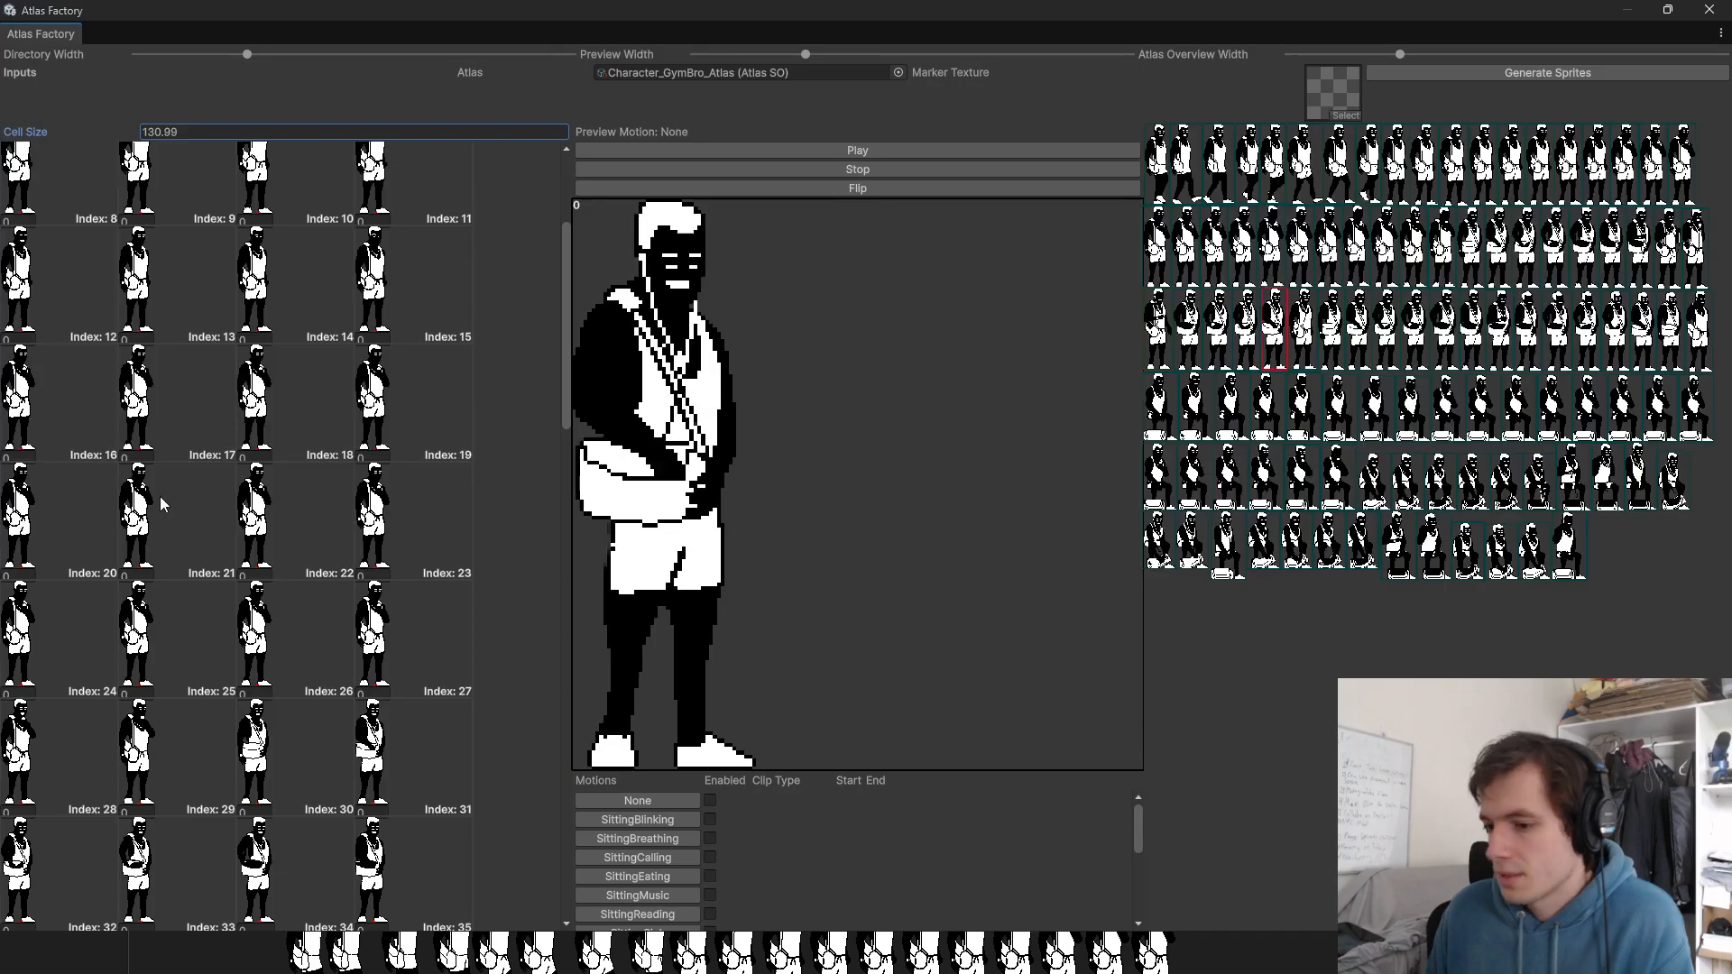
pyautogui.scroll(-4, 225, 523)
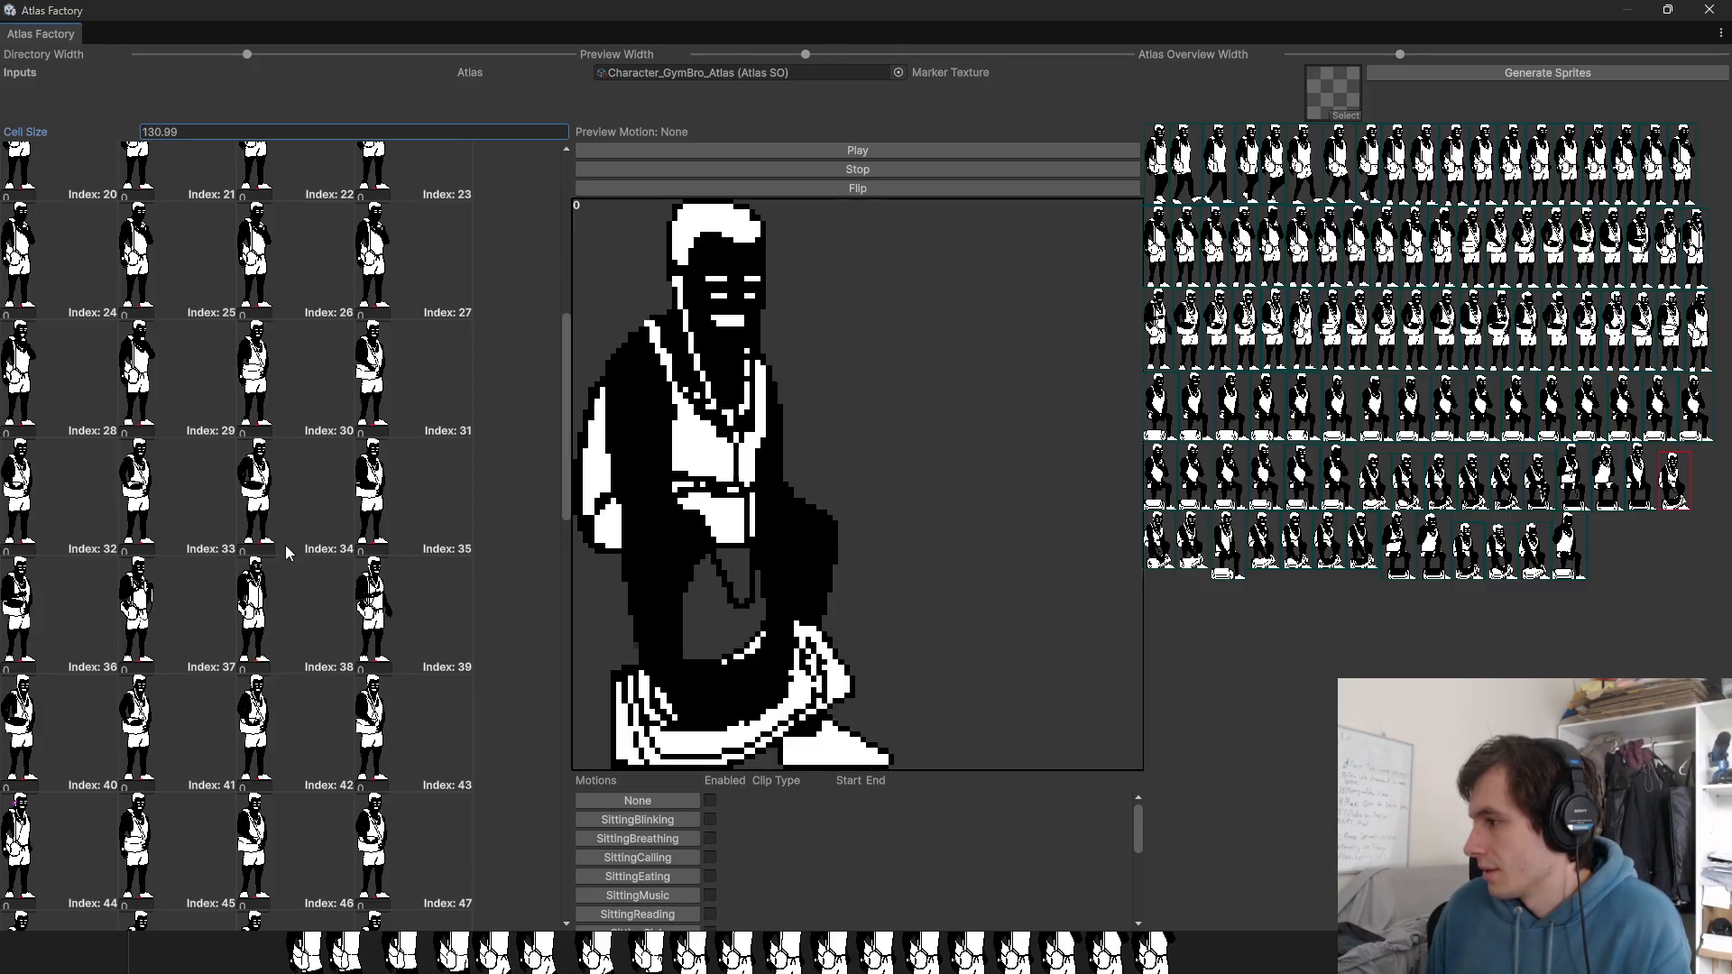
pyautogui.scroll(-8, 329, 540)
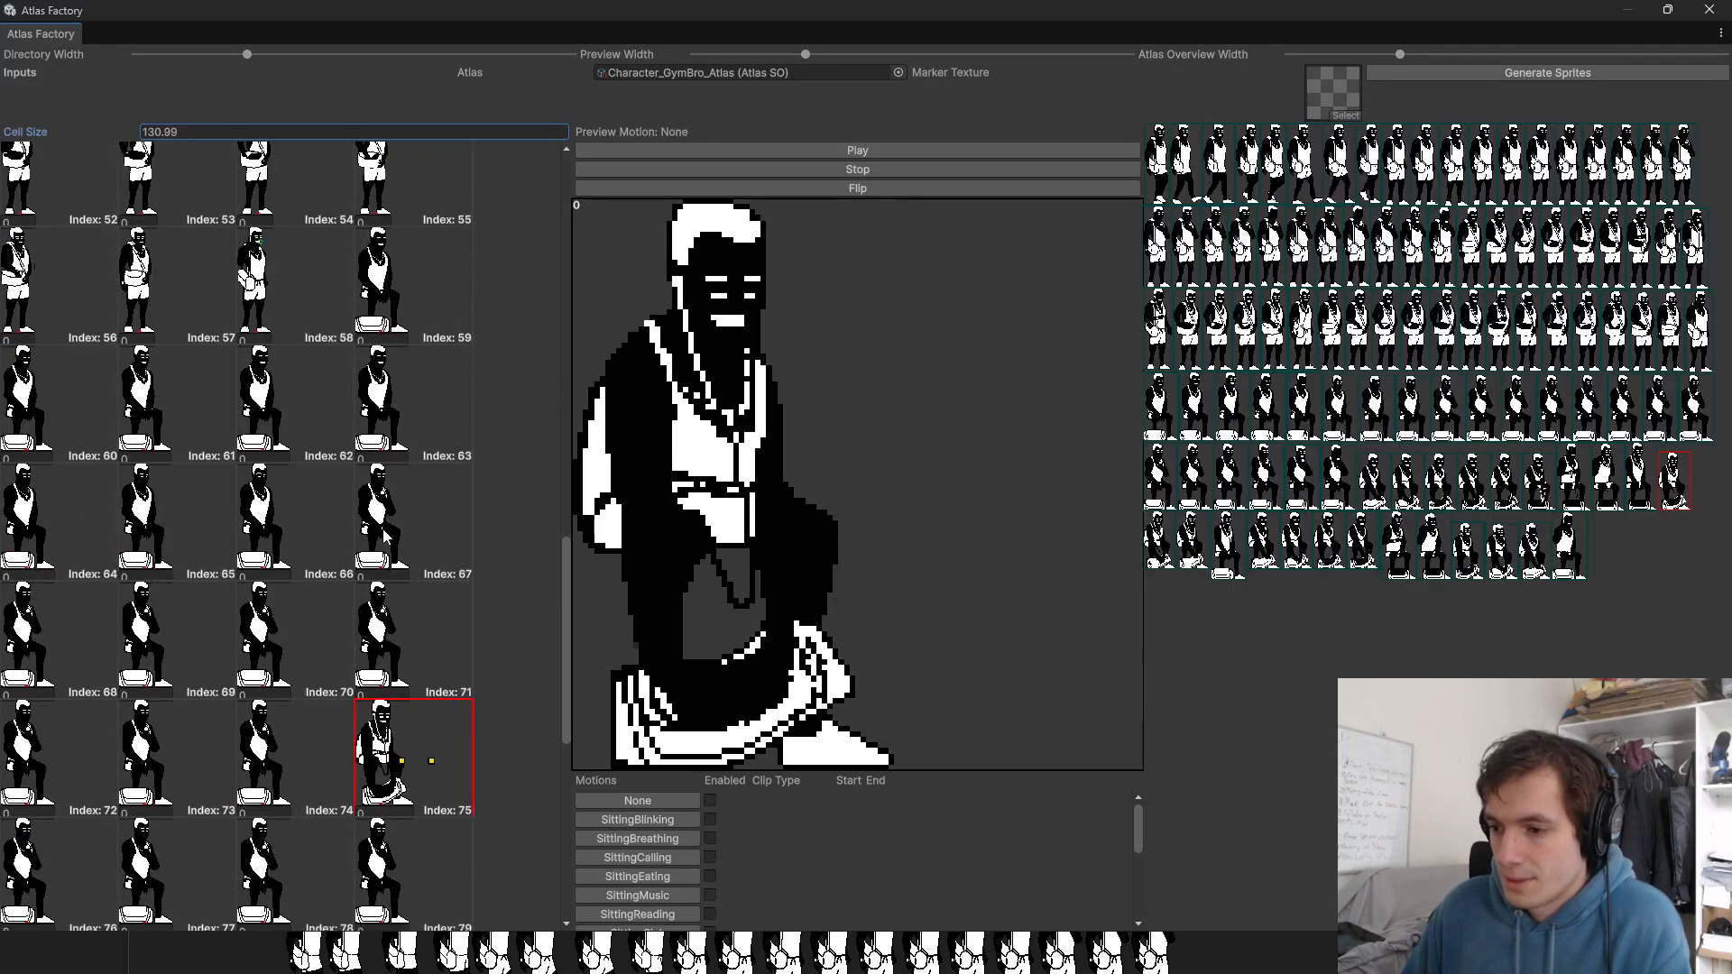
pyautogui.scroll(-4, 385, 535)
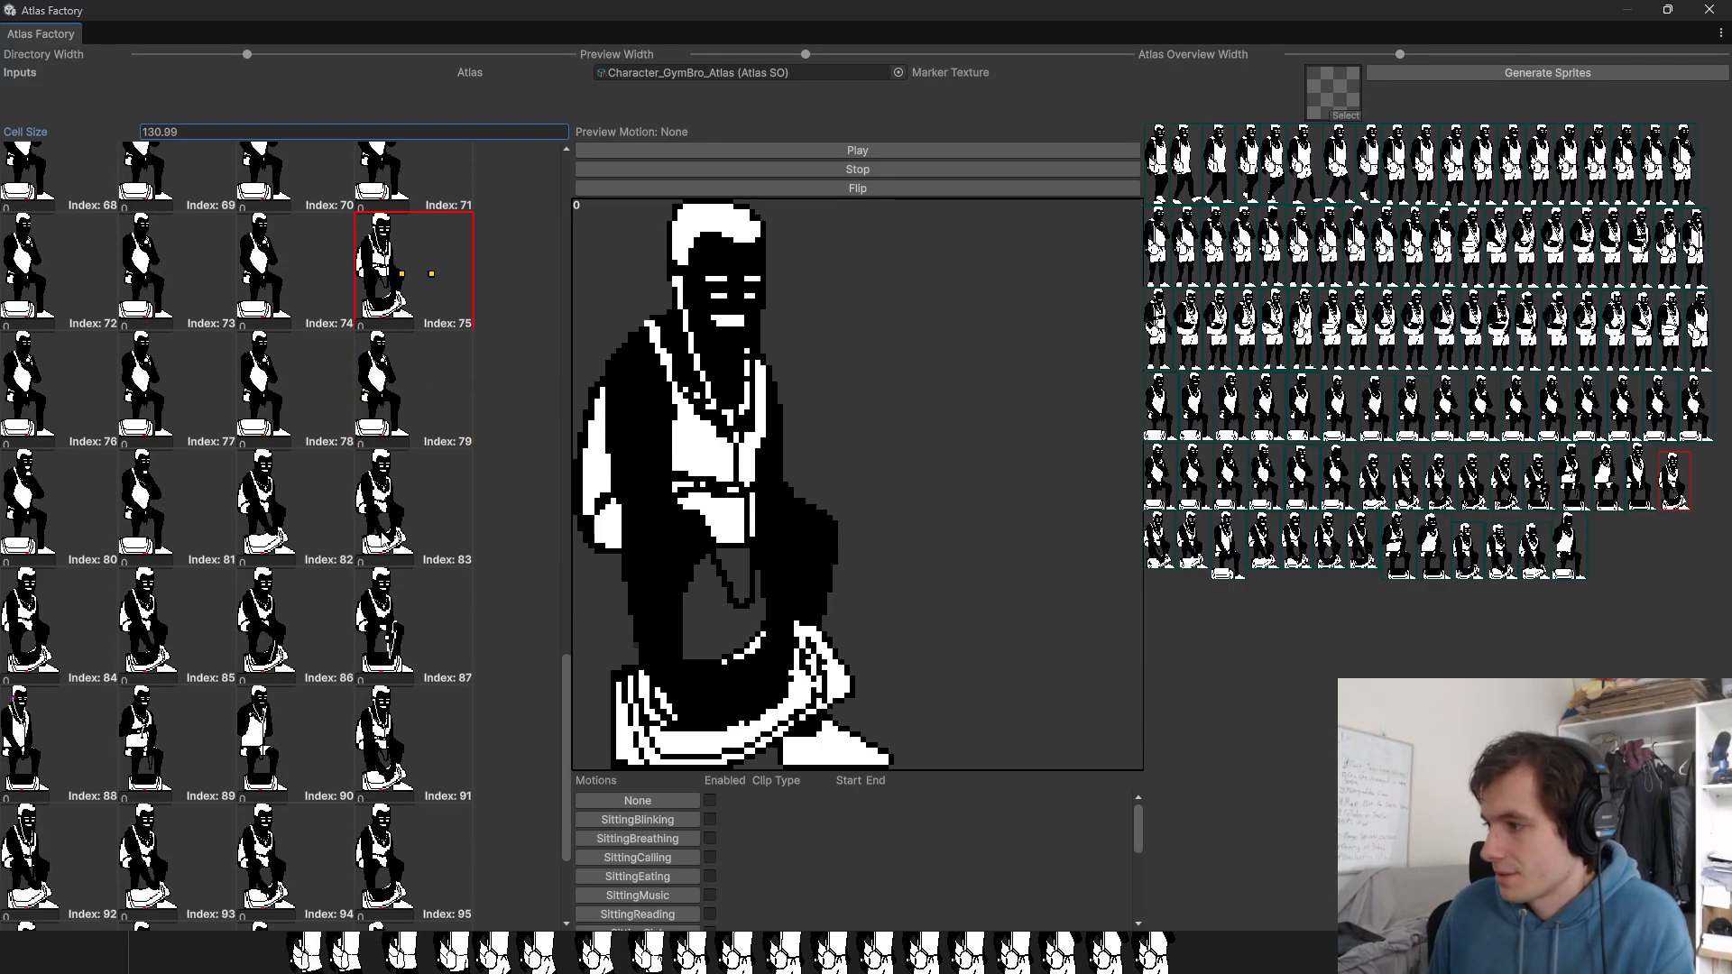
pyautogui.click(60, 388)
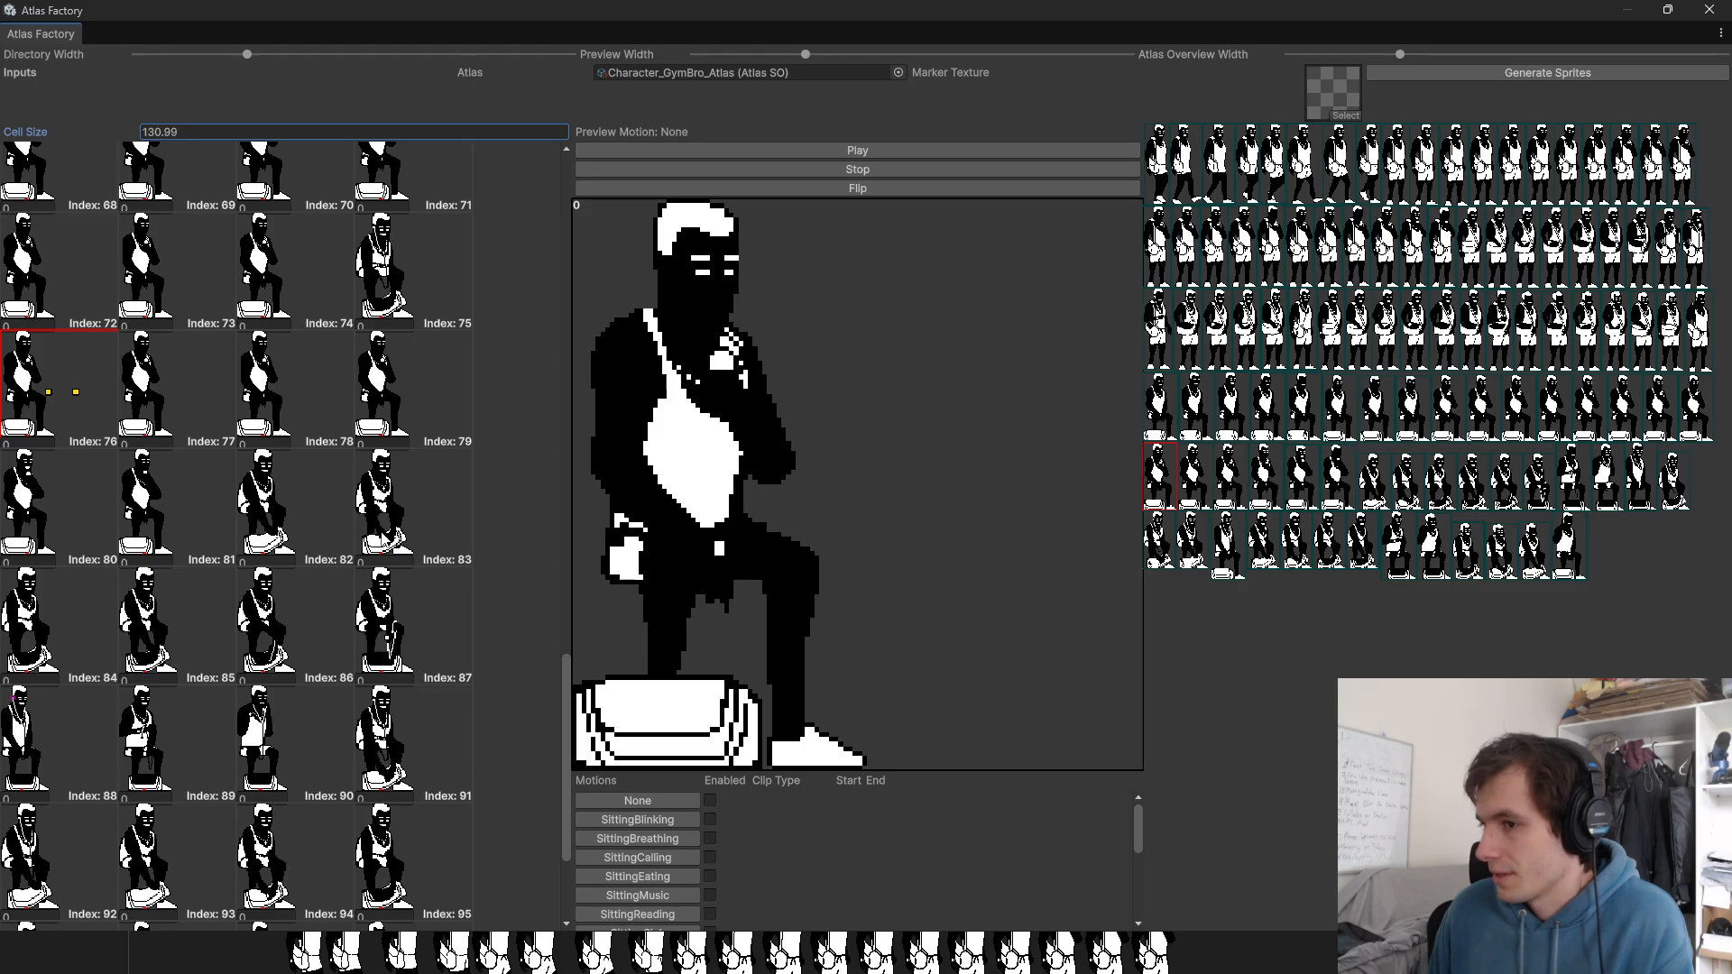
pyautogui.press('Left')
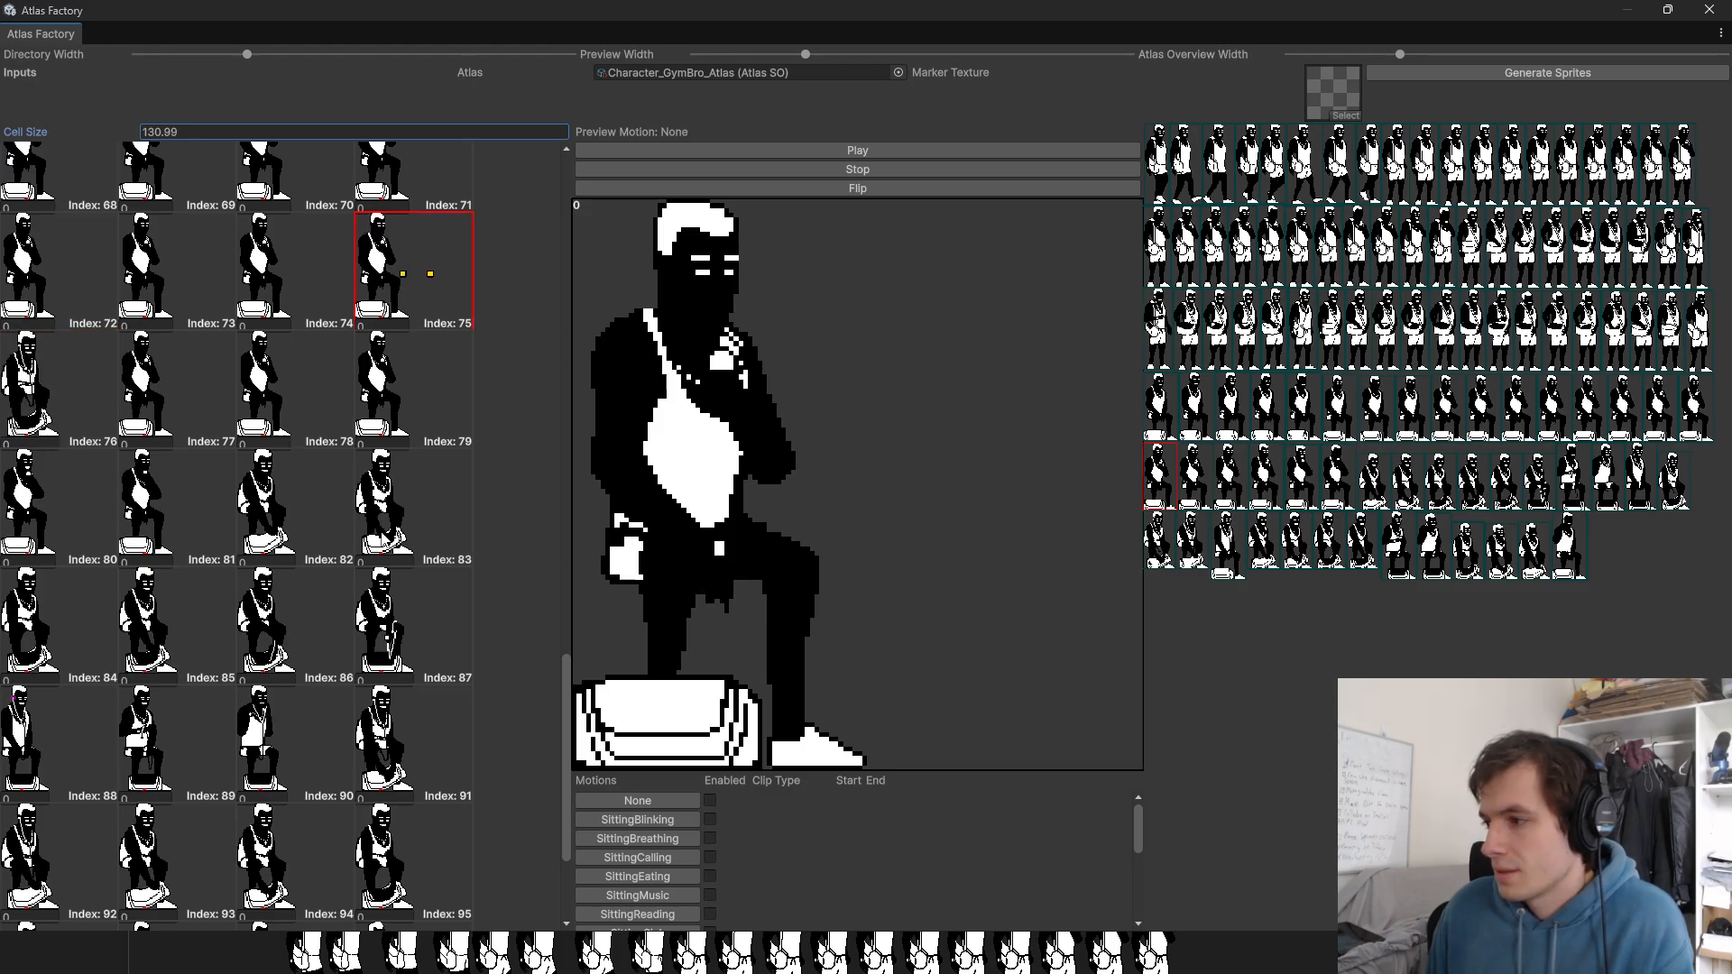
pyautogui.press('Right')
pyautogui.press('Right')
pyautogui.hotkey('shift', 'Left')
pyautogui.press('Right')
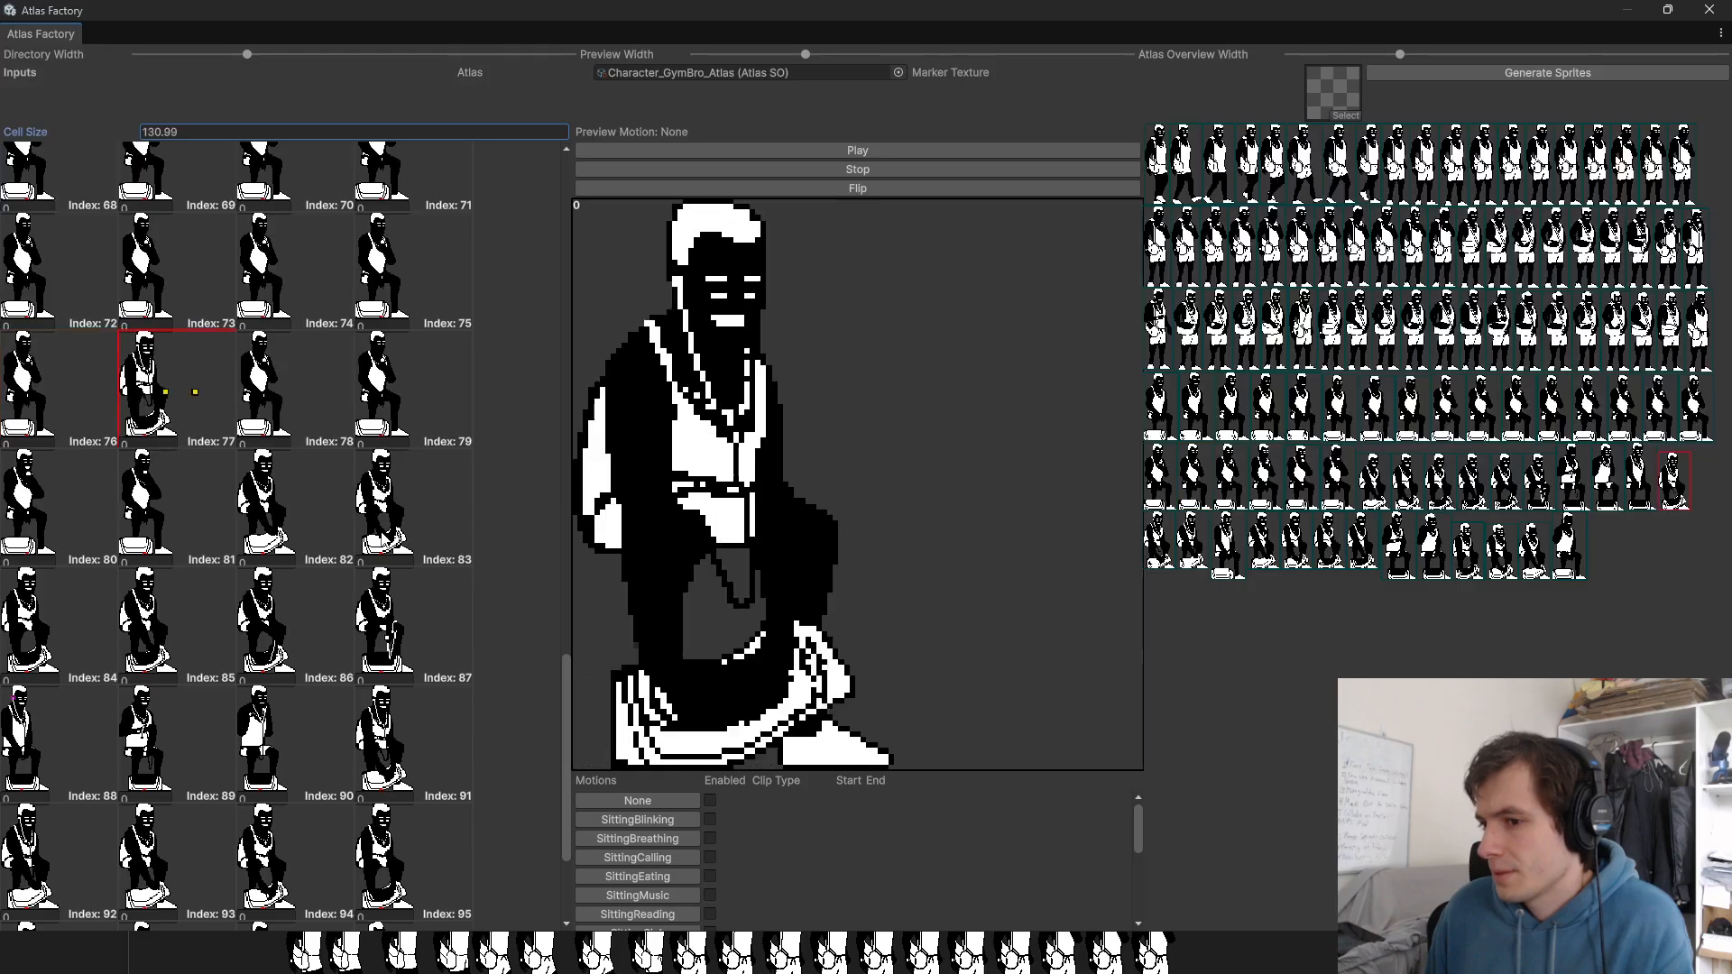
pyautogui.press('Right')
pyautogui.hotkey('shift', 'Left')
pyautogui.press('Right')
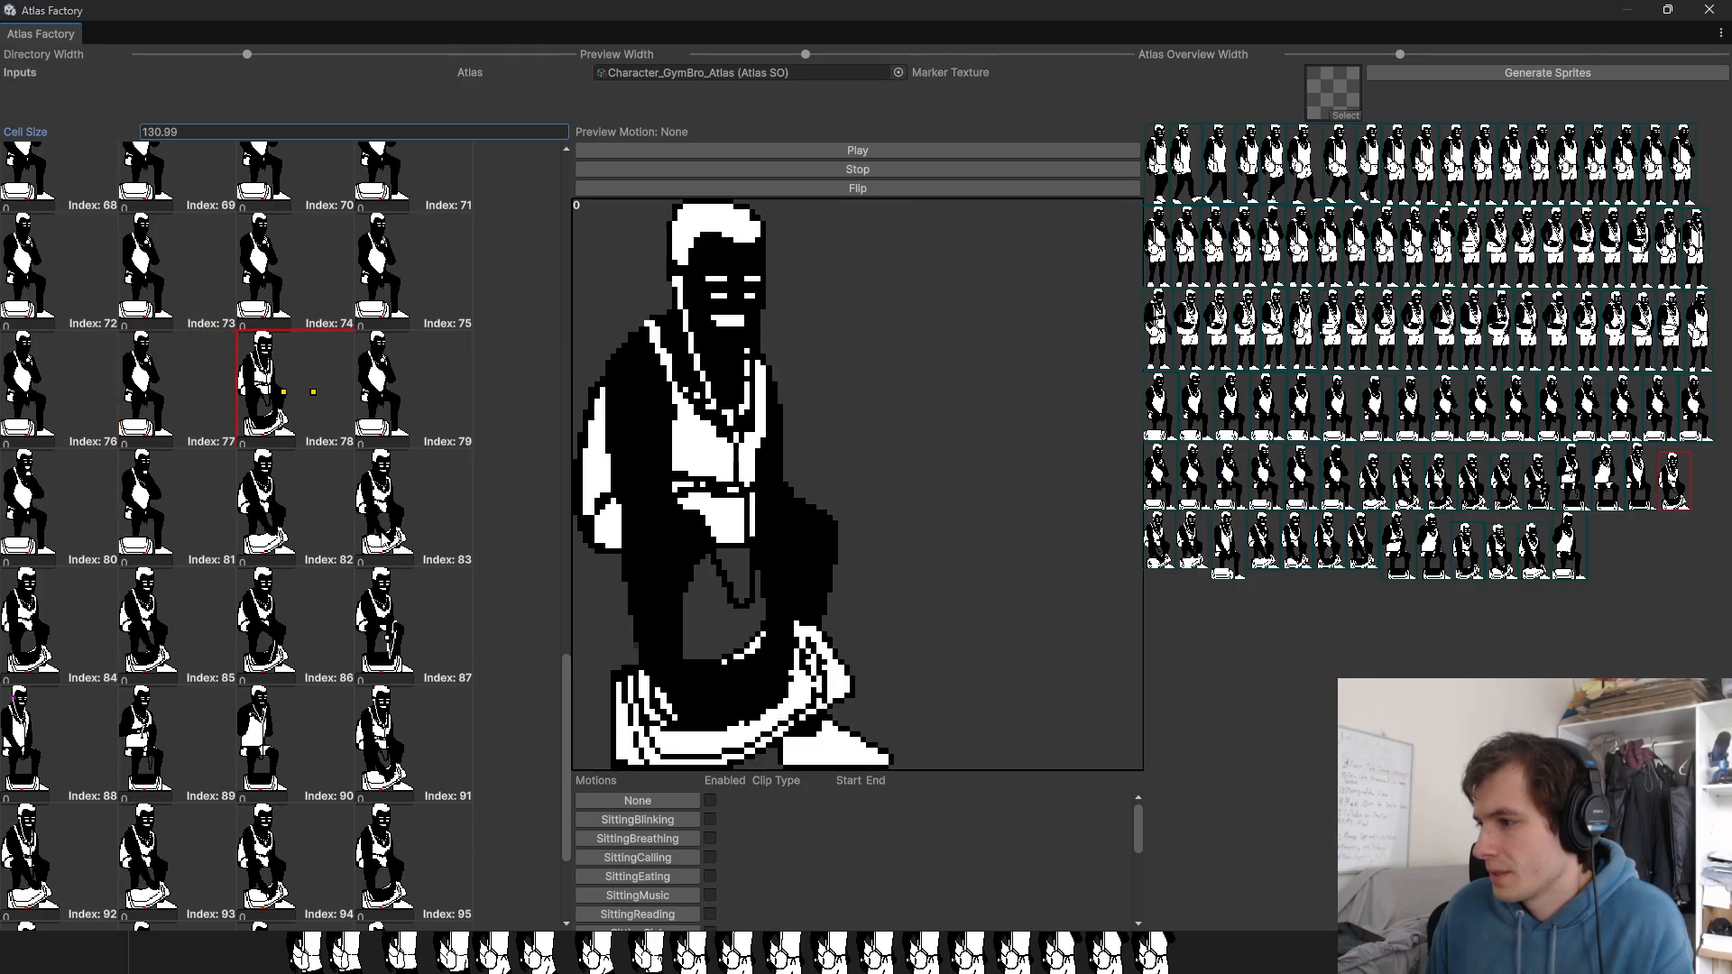
pyautogui.press('Right')
pyautogui.hotkey('shift', 'Left')
pyautogui.press('Right')
pyautogui.press('Right')
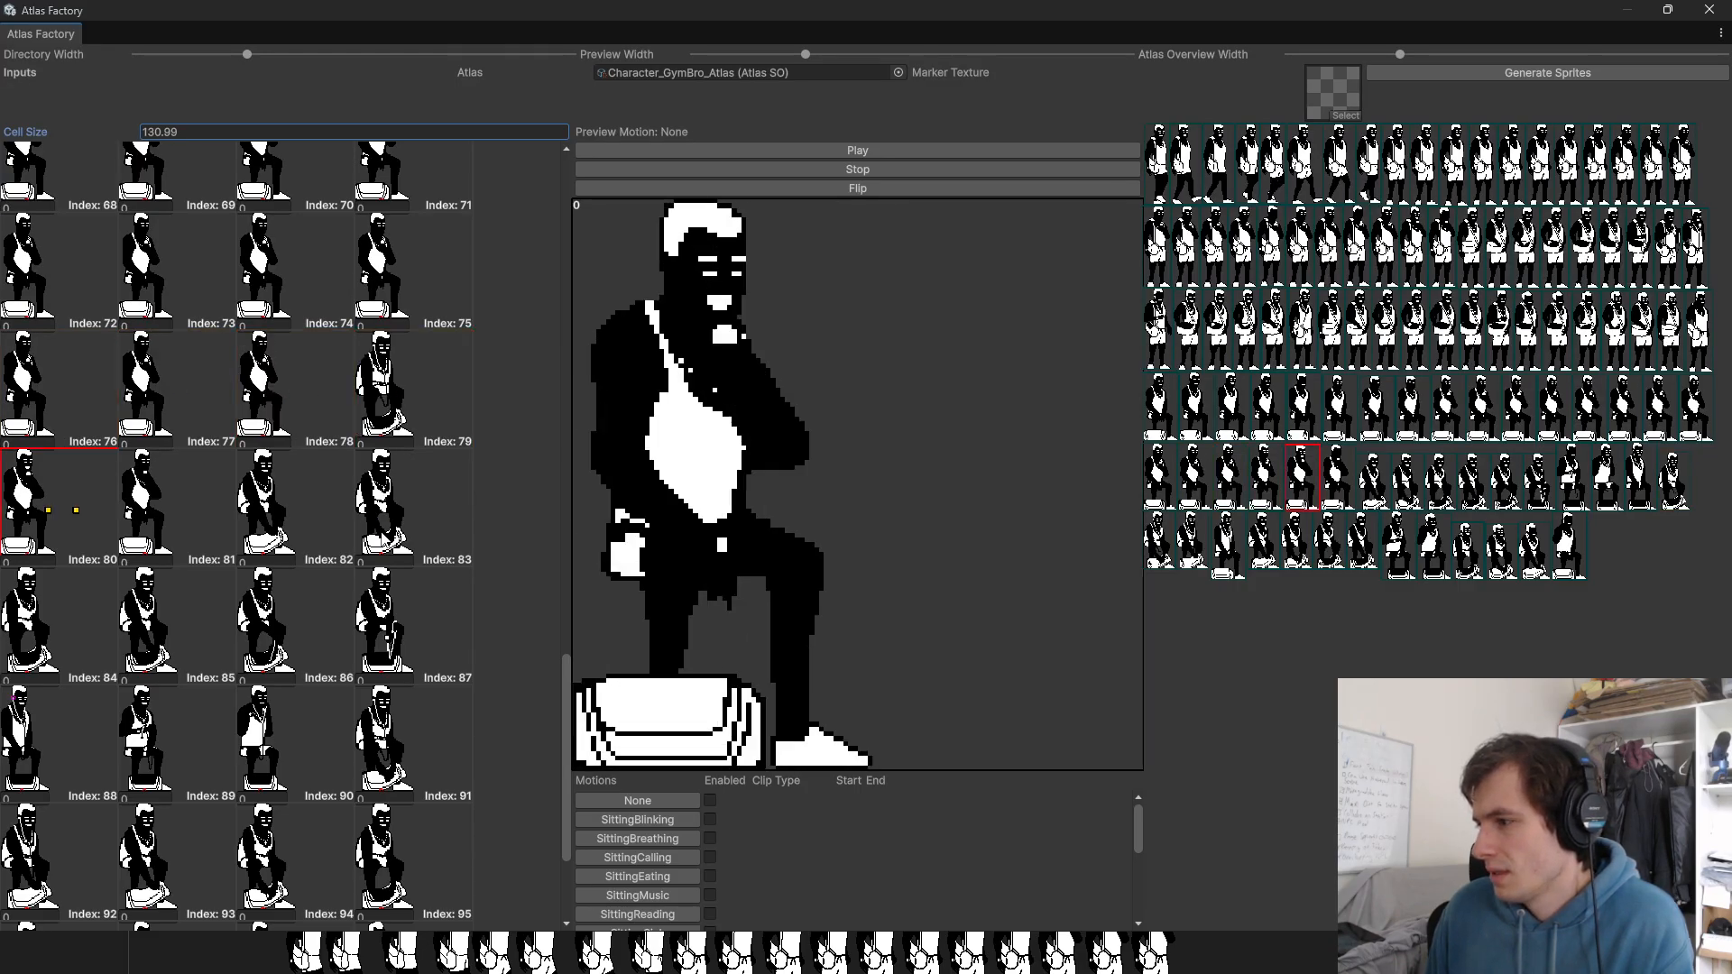
pyautogui.hotkey('shift', 'Left')
pyautogui.press('Right')
pyautogui.press('Right')
pyautogui.hotkey('shift', 'Left')
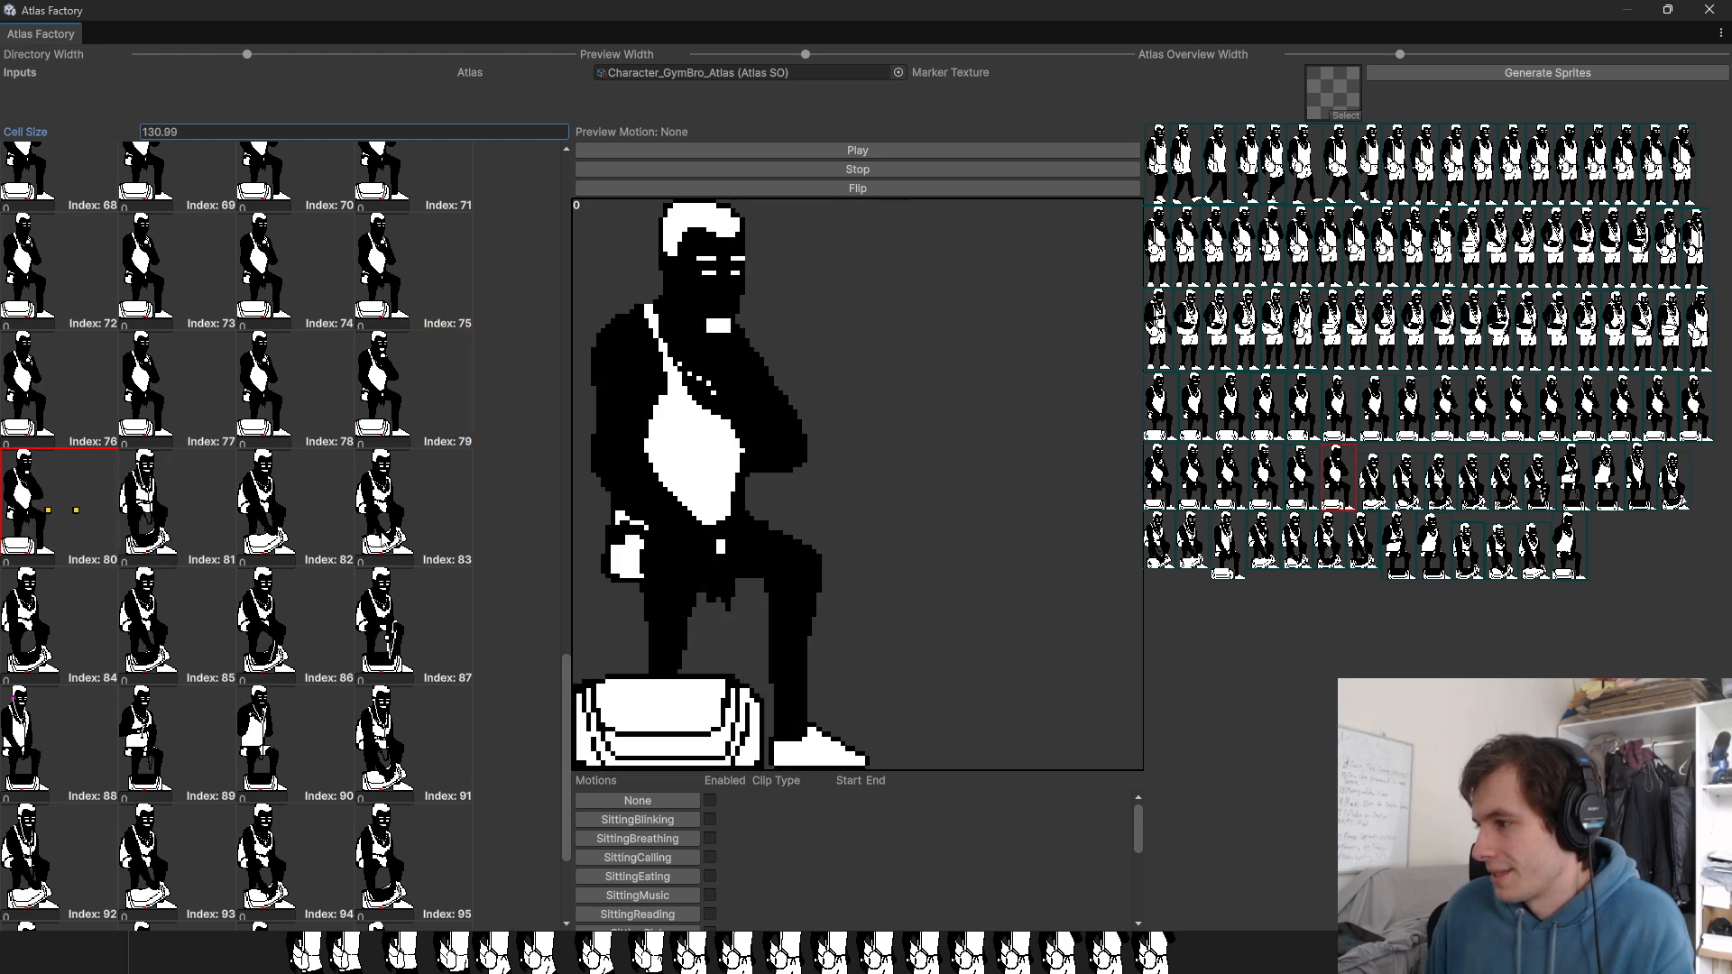
# Step: Shift the first two crouching sprites at indexes 82 and 83 one place earlier, to indexes 81 and 82
pyautogui.press('Right')
pyautogui.press('Right')
pyautogui.hotkey('shift', 'Left')
pyautogui.press('Right')
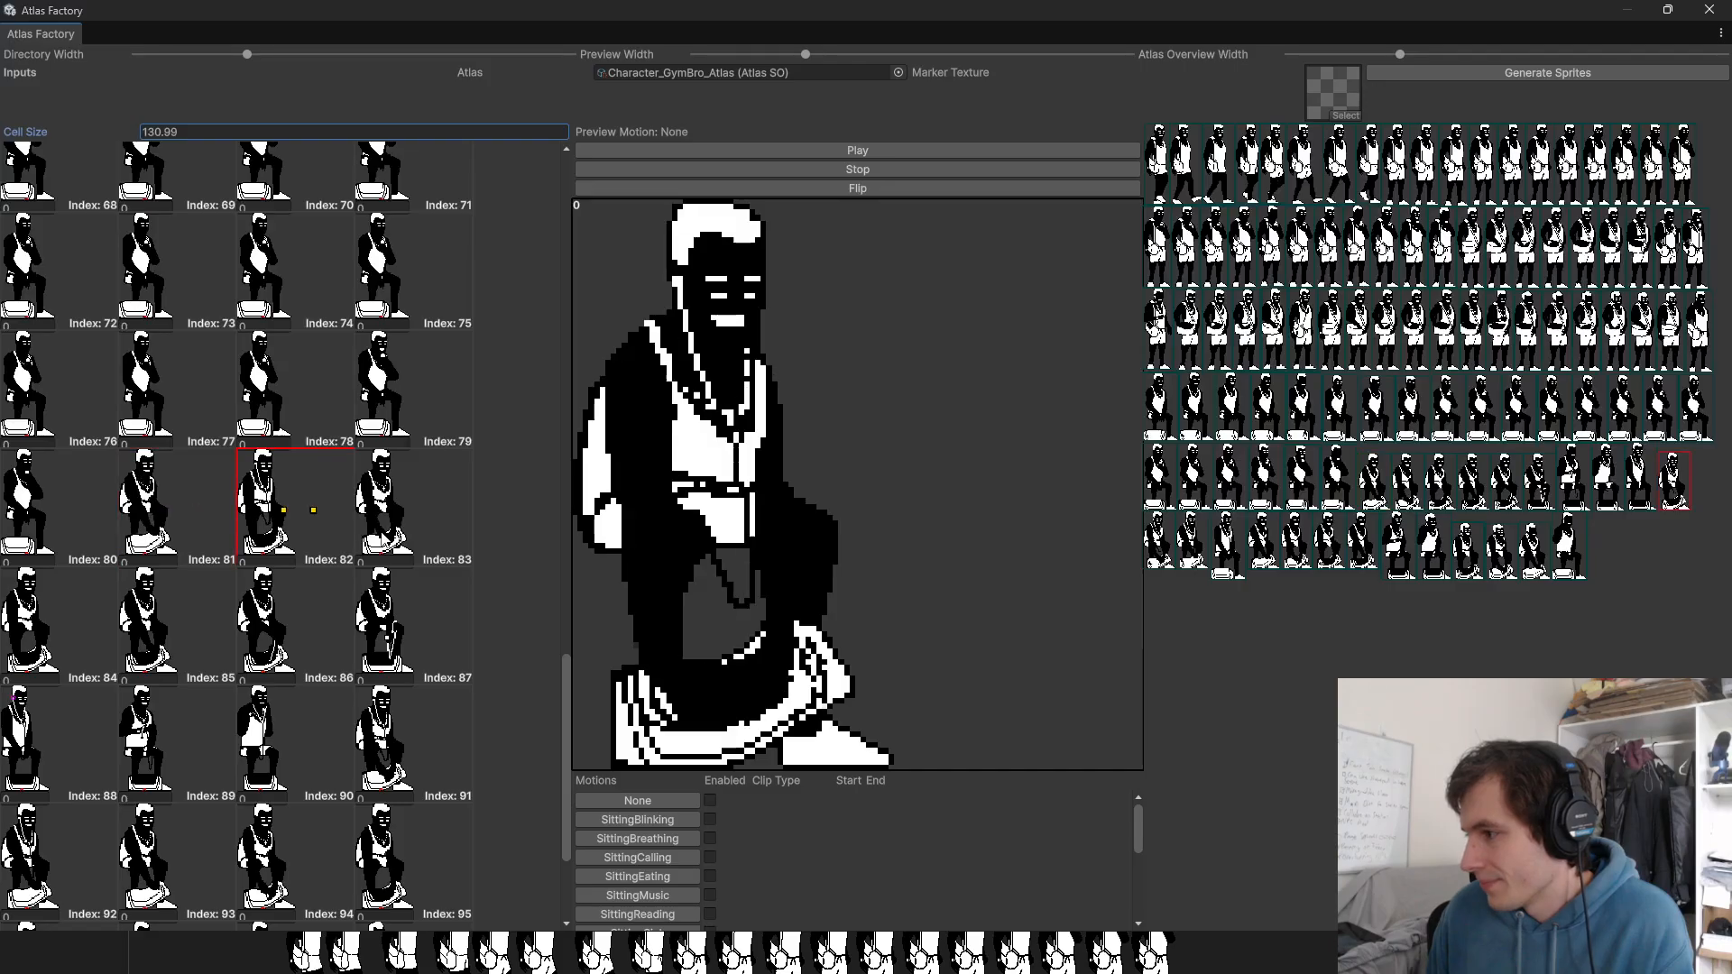
pyautogui.press('Right')
pyautogui.hotkey('shift', 'Left')
pyautogui.press('Right')
pyautogui.press('Right')
# Step: Check the preceding sprites' order and shift the crouching sprites at indexes 84 to 86 one place earlier, to indexes 83 to 85
pyautogui.press('Left')
pyautogui.press('Left')
pyautogui.press('Left')
pyautogui.press('Left')
pyautogui.press('Left')
pyautogui.press('Left')
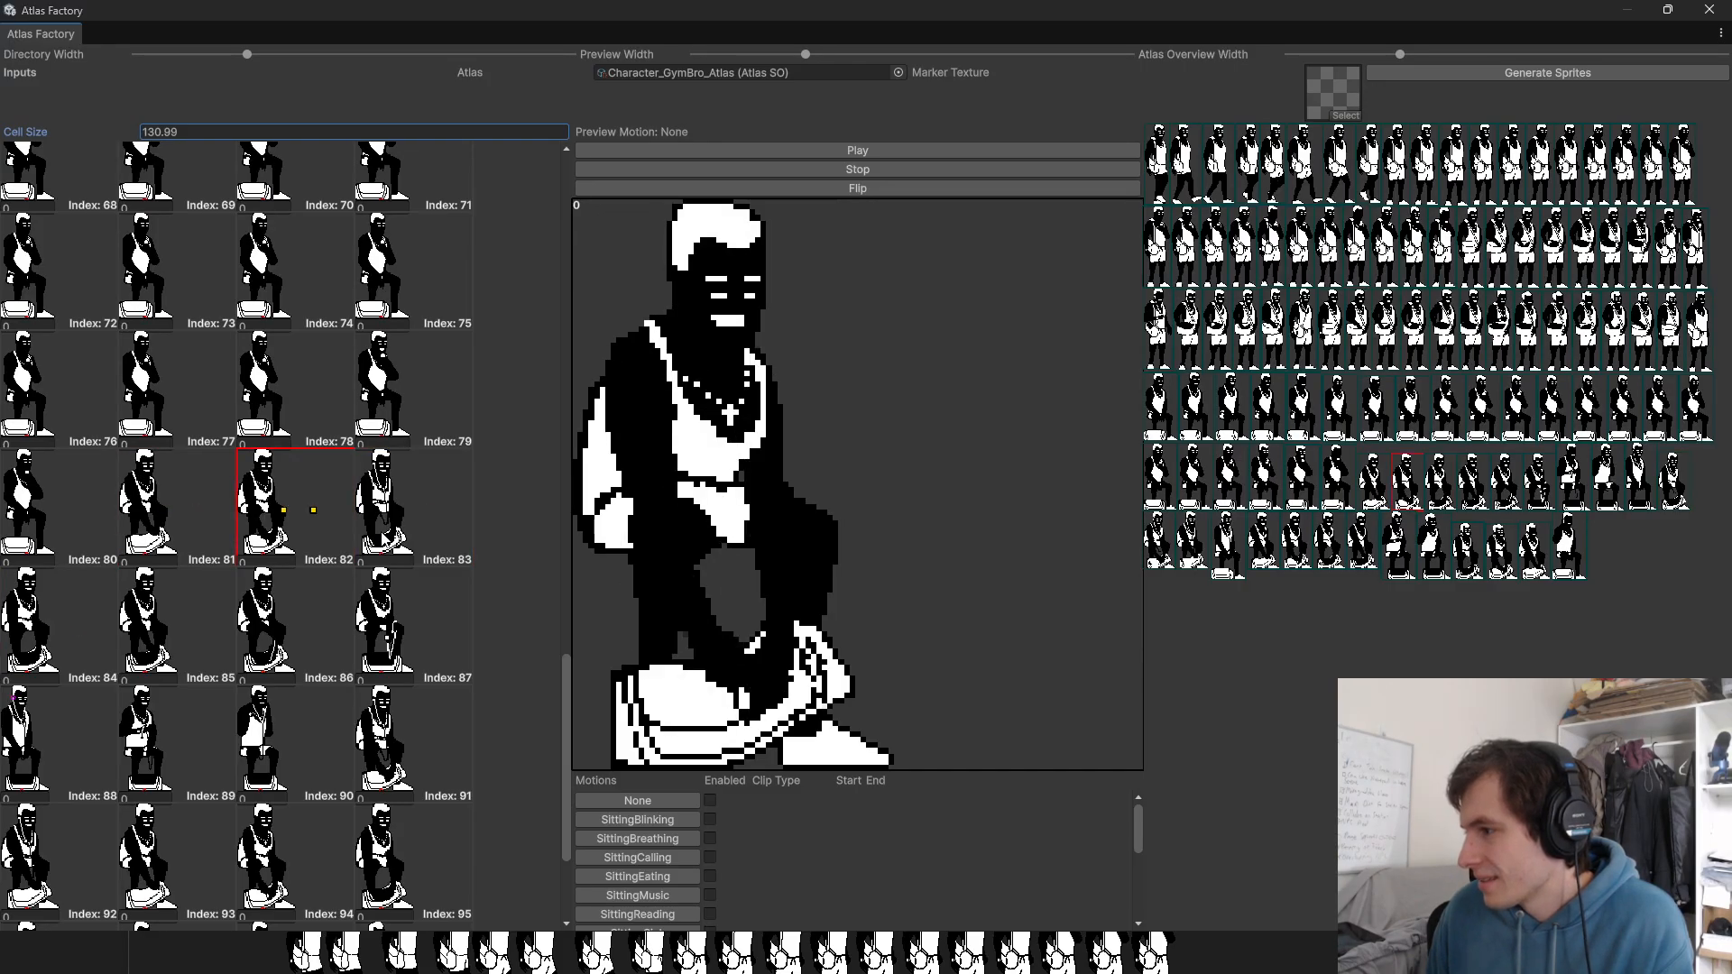
pyautogui.press('Right')
pyautogui.press('Right')
pyautogui.press('Right')
pyautogui.press('Right')
pyautogui.press('Right')
pyautogui.press('Right')
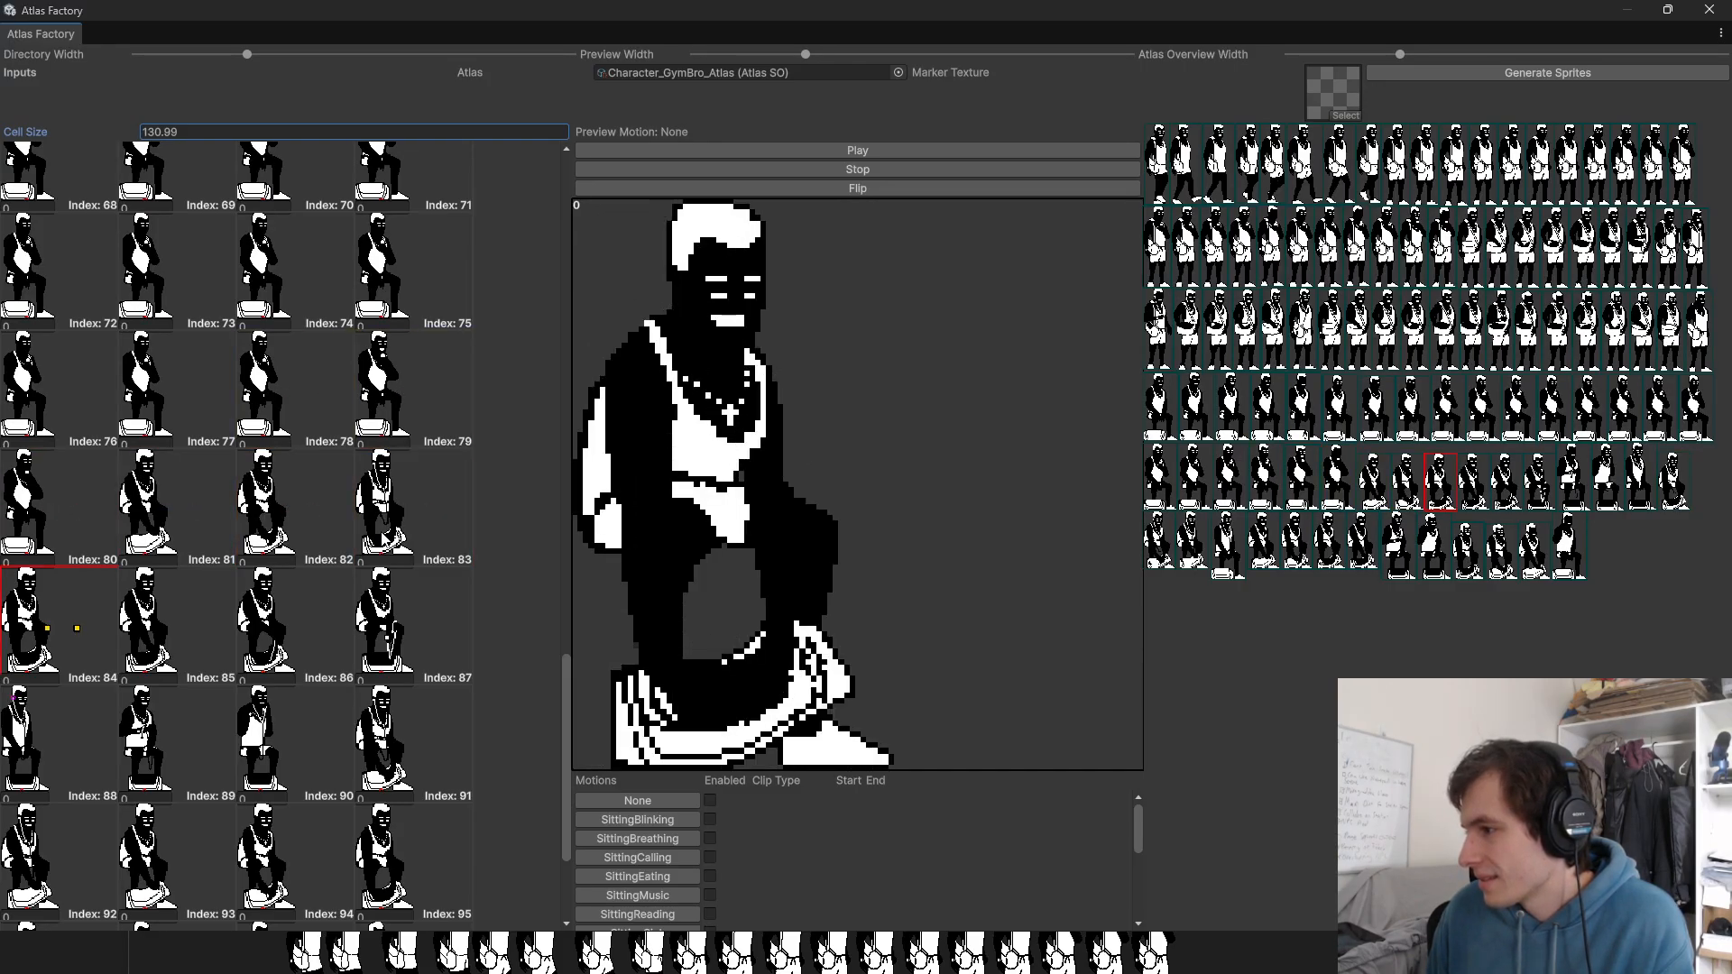
pyautogui.press('Right')
pyautogui.press('Right')
pyautogui.press('Right')
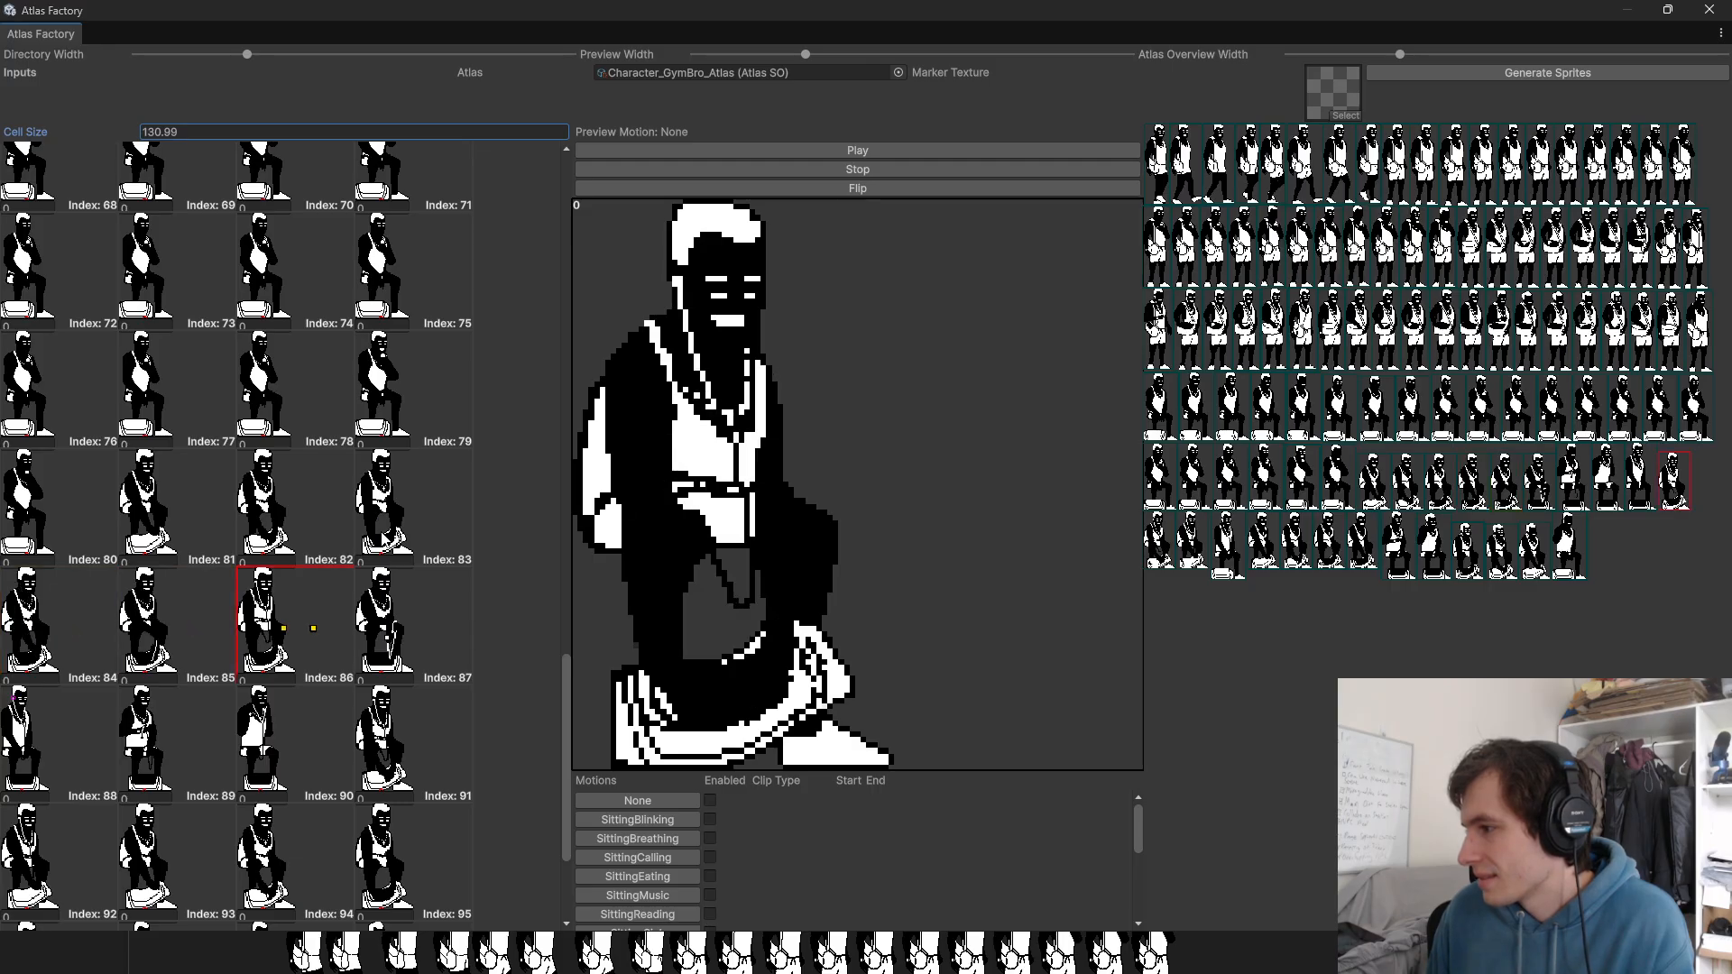
# Step: Move the crouching sprite at index 87 to index 86 and the arms-crossed kneeling sprite at index 89 to index 87
pyautogui.hotkey('shift', 'Left')
pyautogui.press('Right')
pyautogui.press('Right')
pyautogui.press('Right')
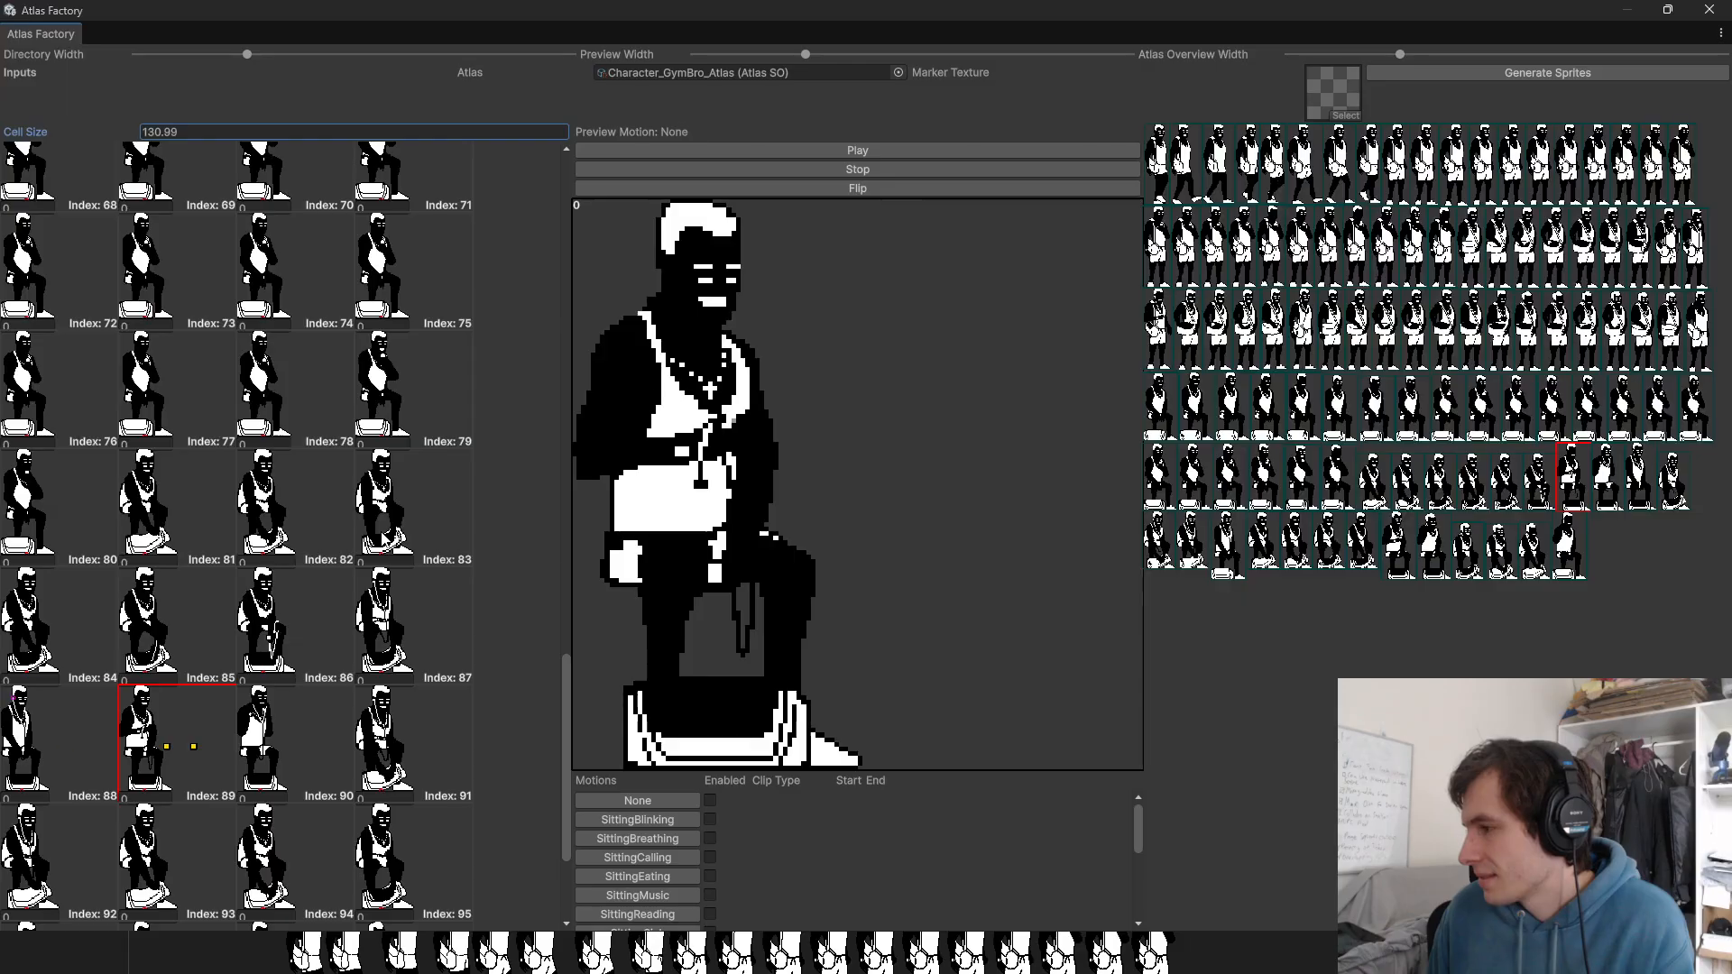
pyautogui.hotkey('shift', 'Left')
pyautogui.hotkey('shift', 'Left')
# Step: Move the kneeling sprite at index 90 to index 88 and the upright kneeling sprite that follows the misplaced one to index 89
pyautogui.press('Right')
pyautogui.press('Right')
pyautogui.press('Right')
pyautogui.hotkey('shift', 'Left')
pyautogui.hotkey('shift', 'Left')
pyautogui.press('Right')
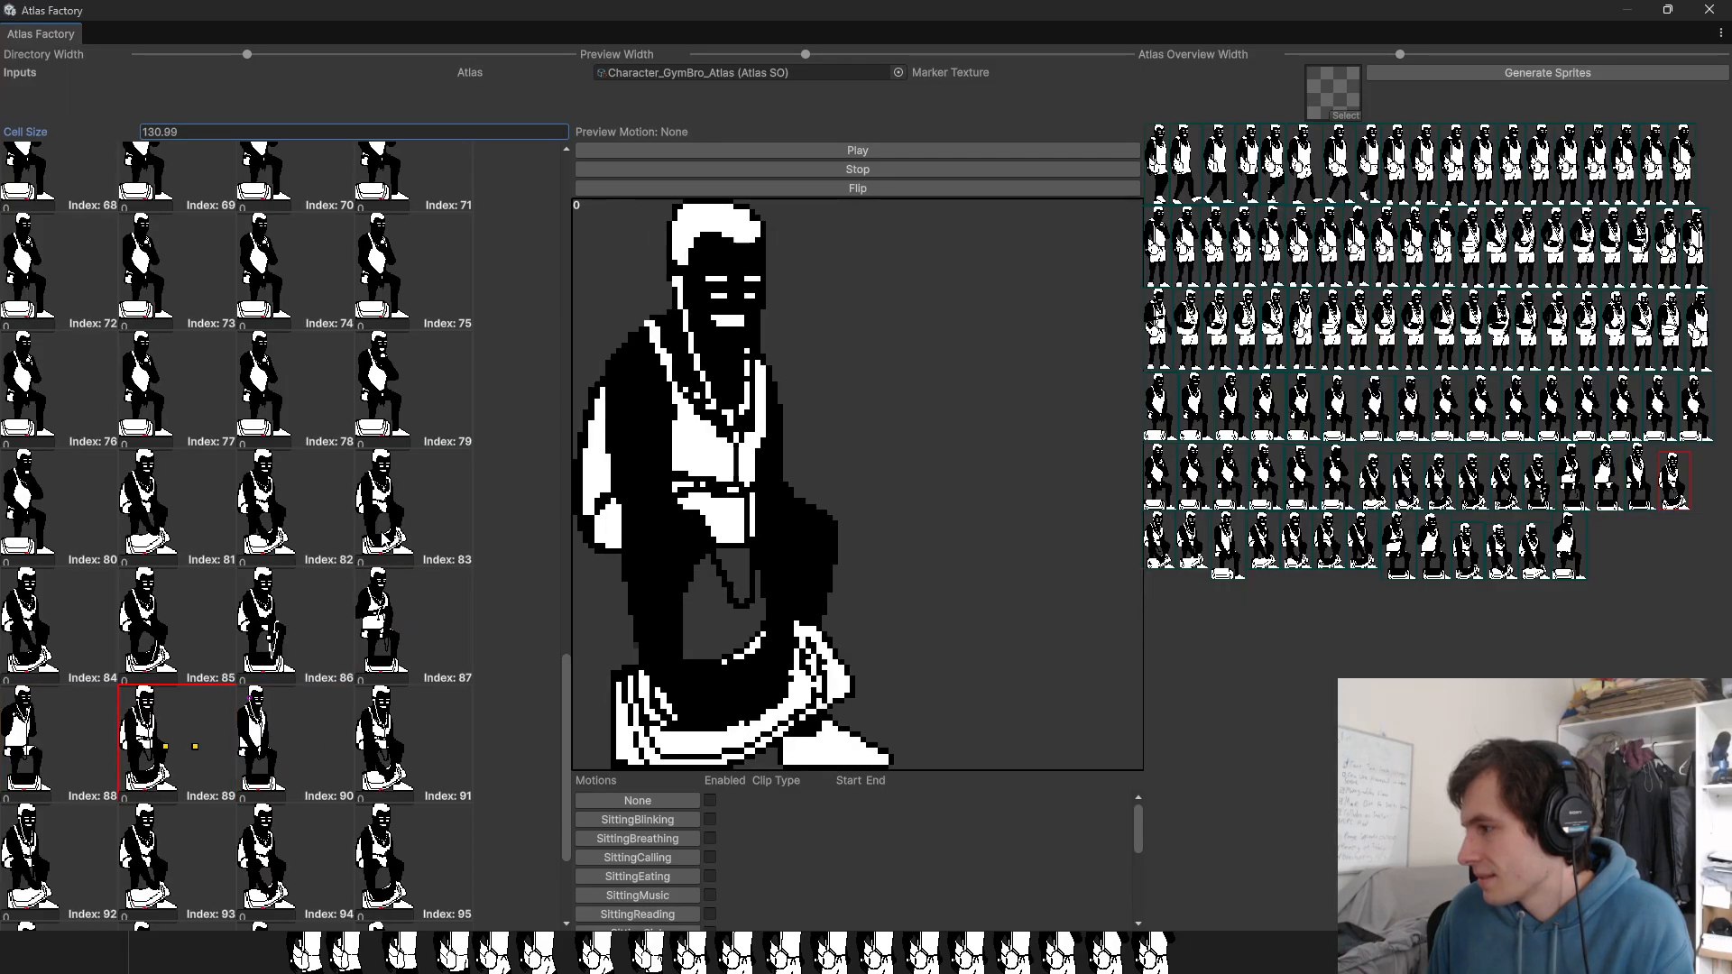
pyautogui.press('Right')
pyautogui.hotkey('shift', 'Left')
# Step: Go through the sprites at about indexes 86 to 95 and compare their order with the atlas image
pyautogui.press('Left')
pyautogui.press('Left')
pyautogui.press('Left')
pyautogui.press('Left')
pyautogui.press('Left')
pyautogui.press('Left')
pyautogui.press('Left')
pyautogui.press('Left')
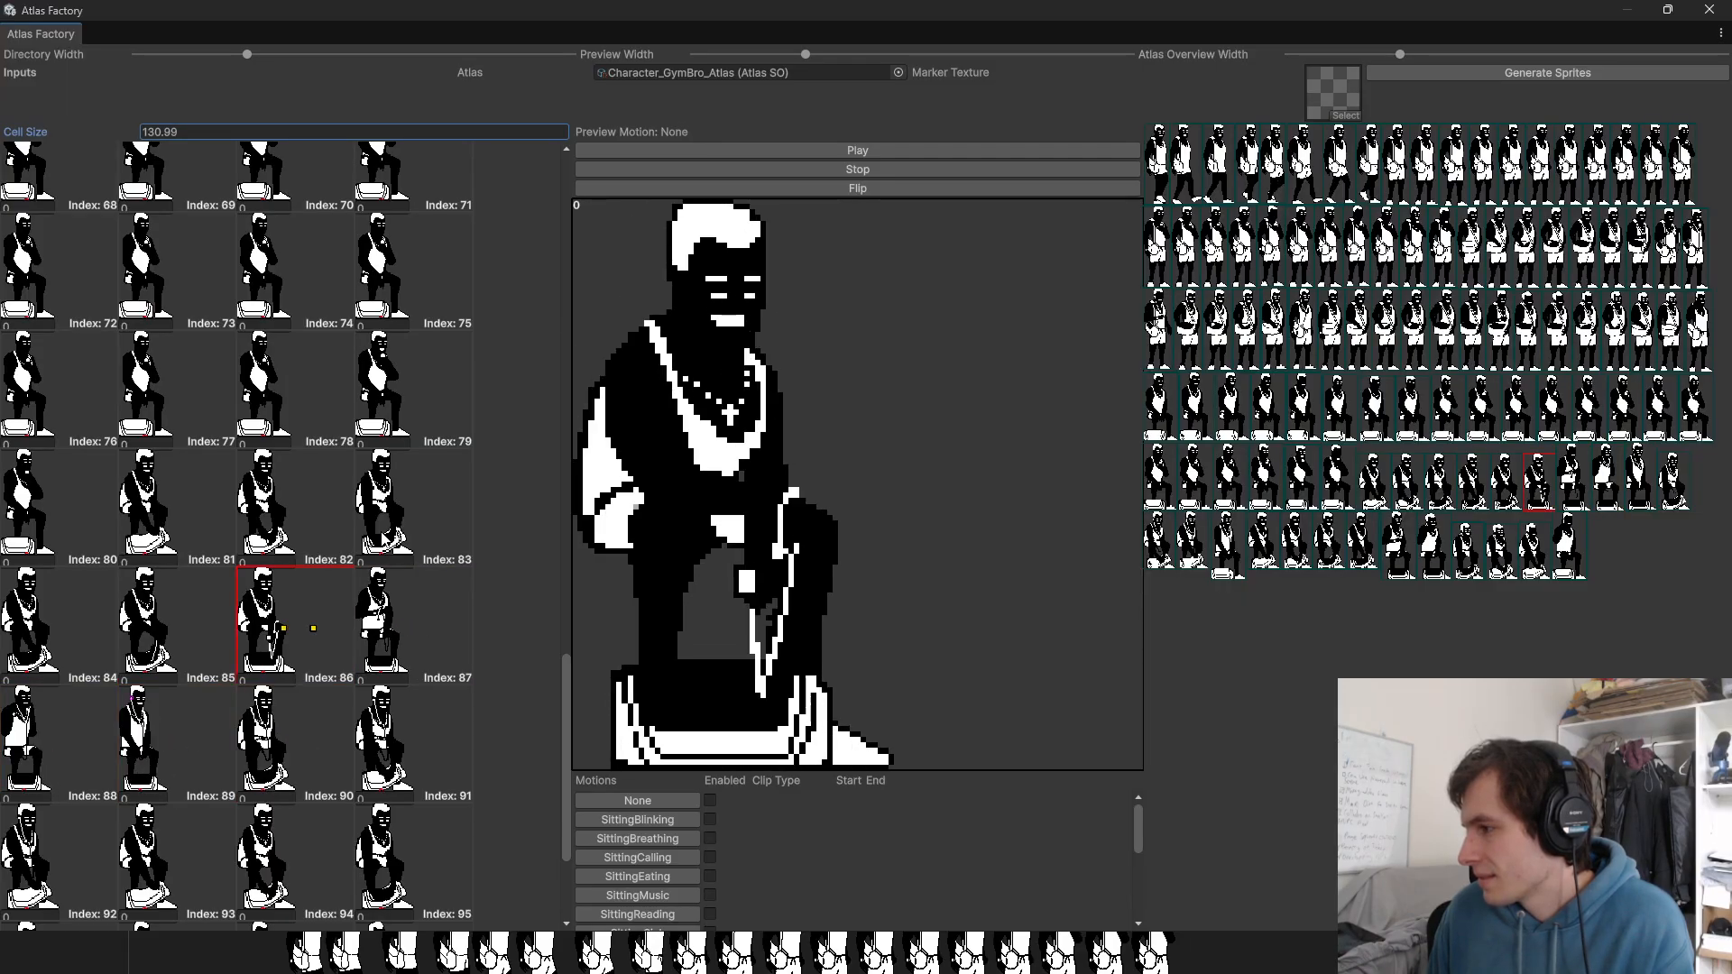
pyautogui.press('Right')
pyautogui.press('Right')
pyautogui.press('Right')
pyautogui.press('Right')
pyautogui.press('Right')
pyautogui.press('Right')
pyautogui.press('Right')
pyautogui.press('Right')
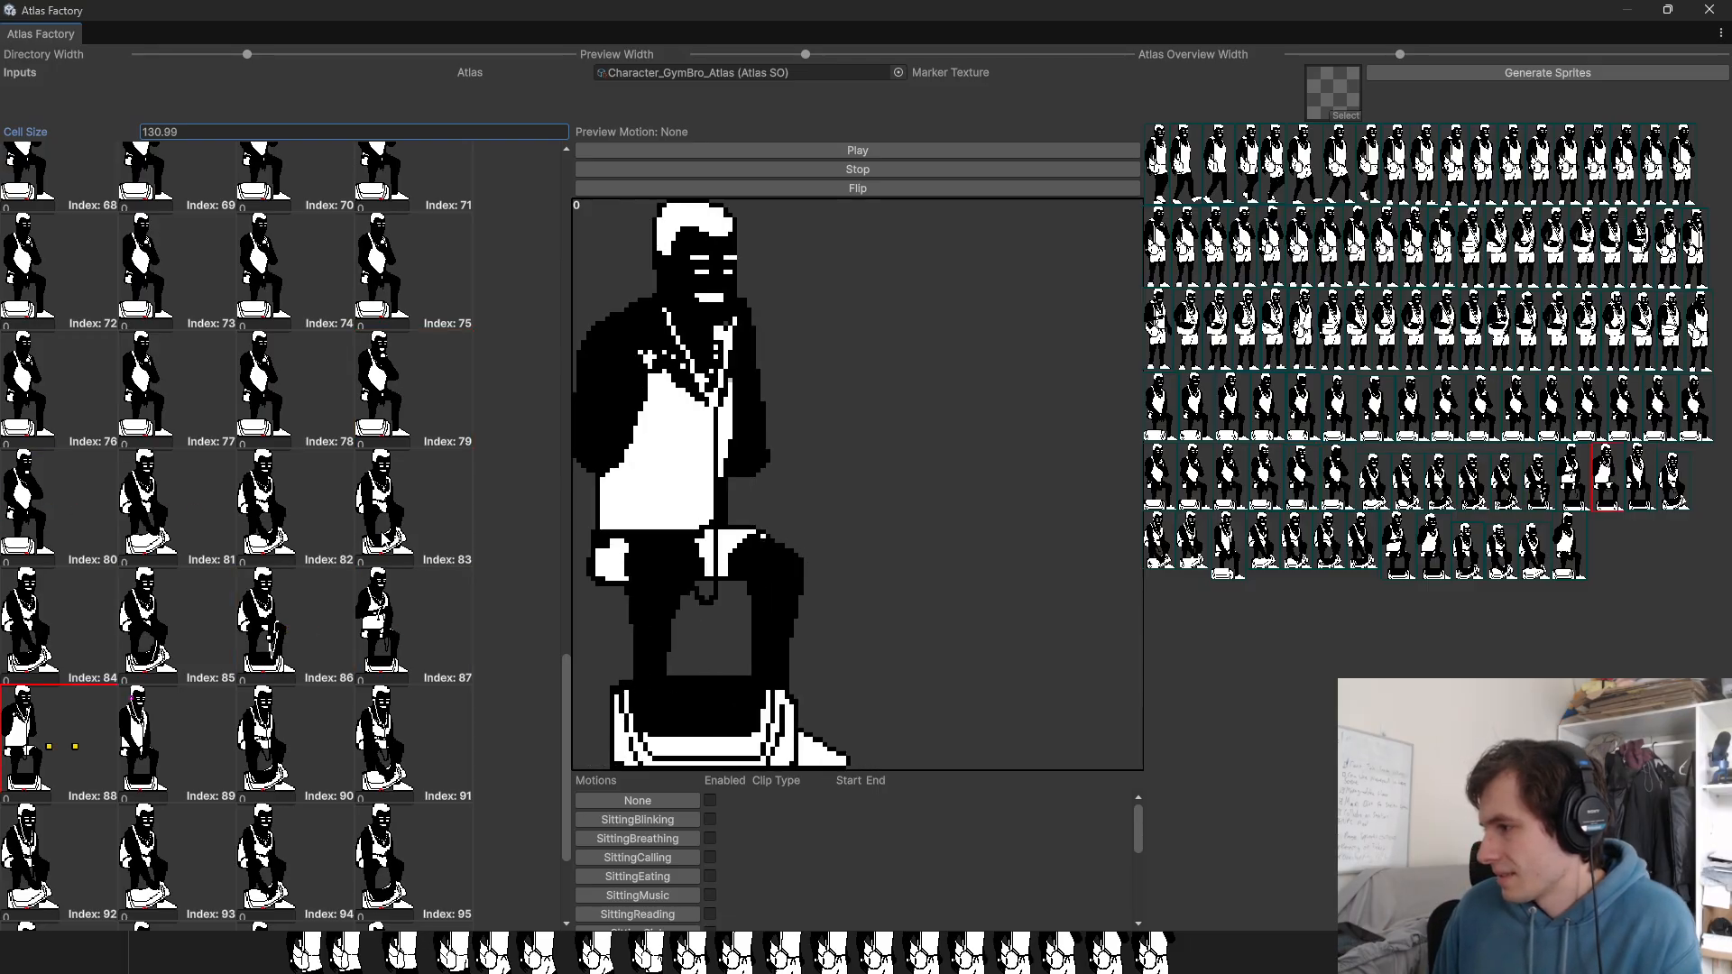
pyautogui.press('Right')
pyautogui.press('Right')
pyautogui.press('Right')
pyautogui.press('Right')
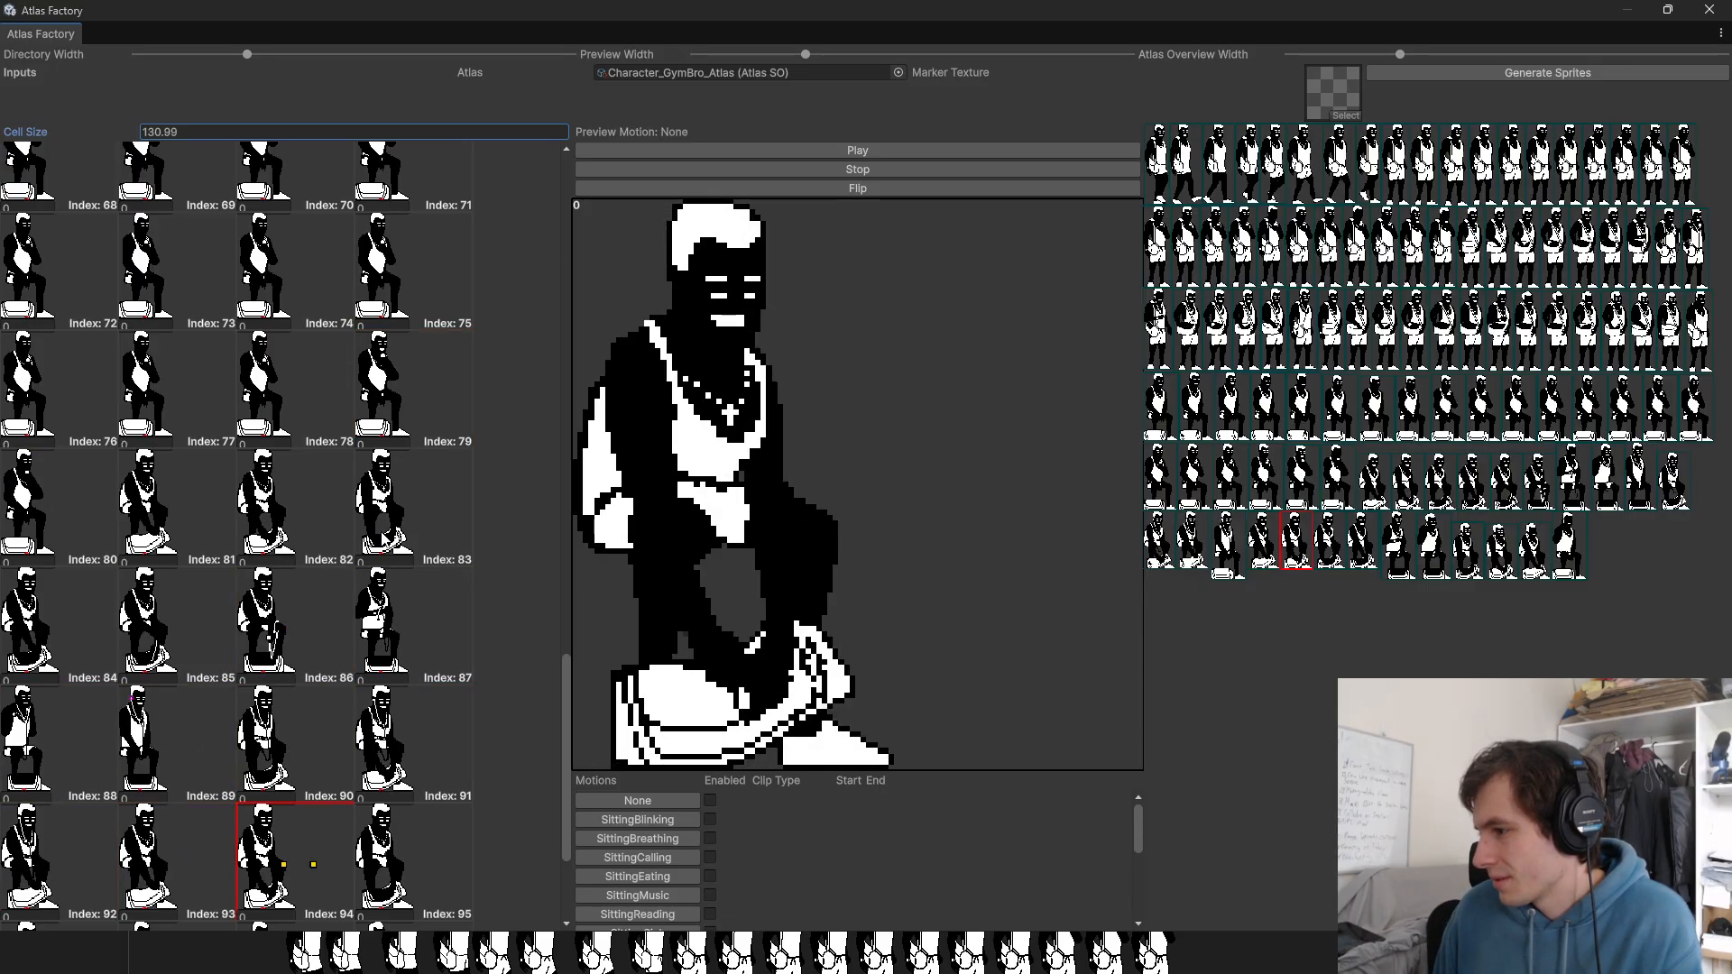
pyautogui.press('Right')
pyautogui.press('Right')
pyautogui.press('Left')
pyautogui.press('Left')
pyautogui.press('Left')
pyautogui.press('Left')
pyautogui.press('Left')
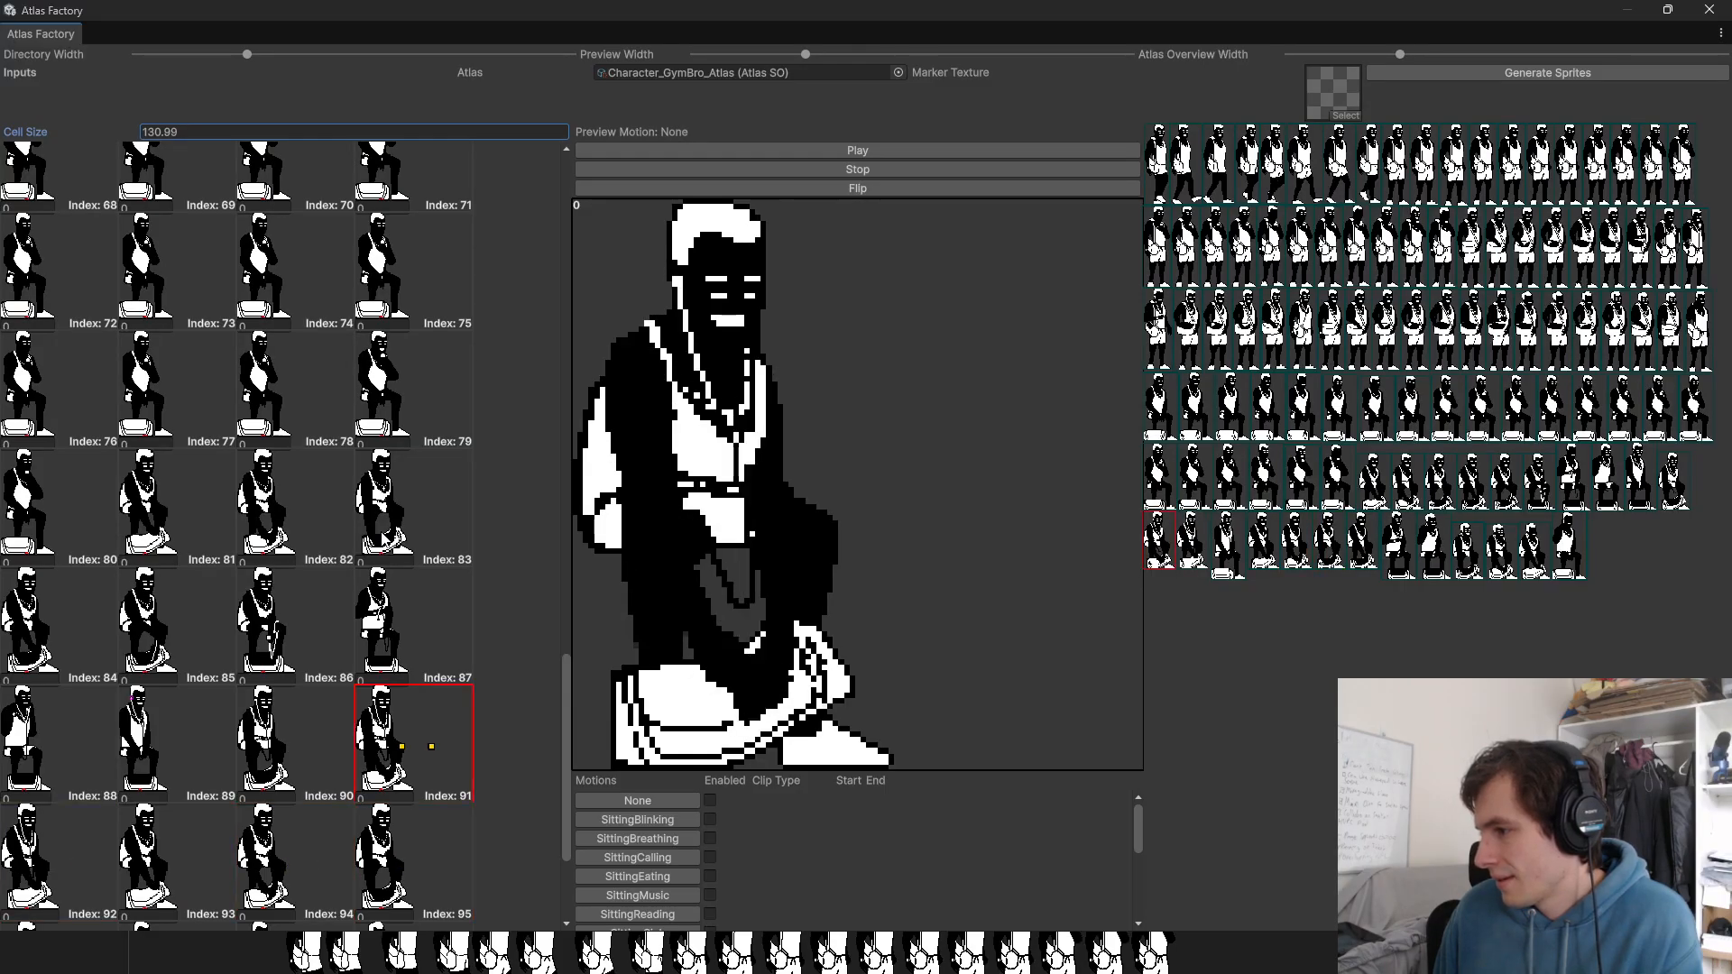
pyautogui.press('Right')
pyautogui.press('Right')
pyautogui.press('Right')
pyautogui.press('Right')
pyautogui.press('Right')
pyautogui.press('Right')
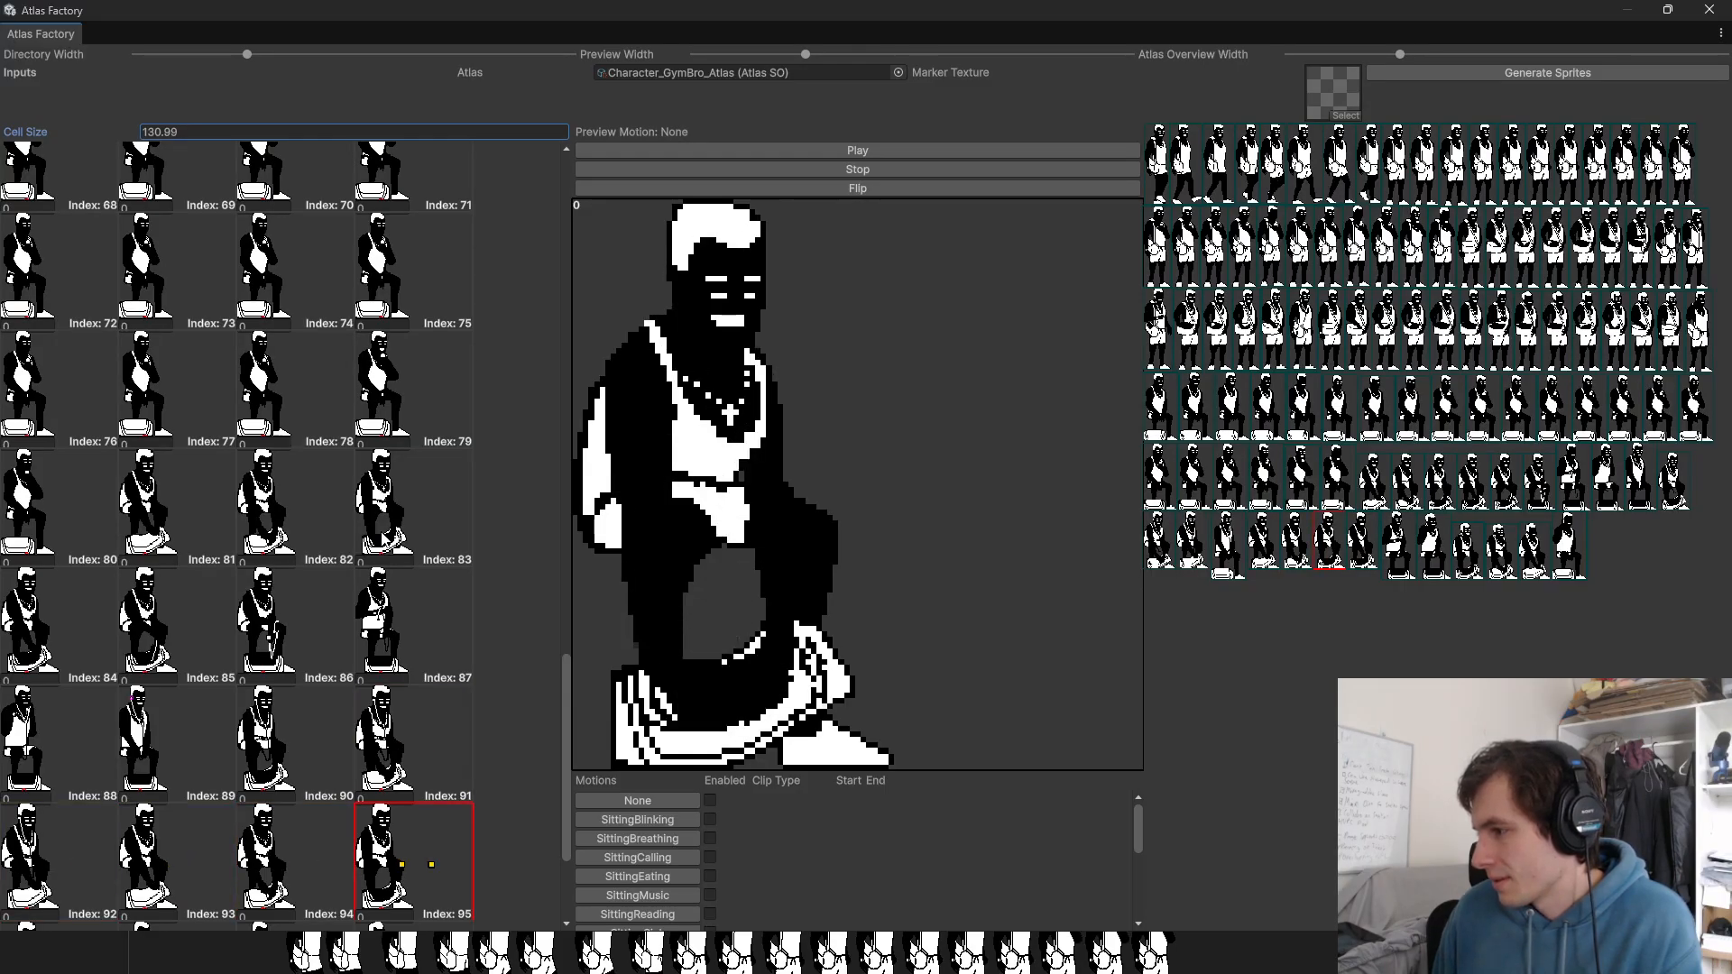
# Step: Move the misplaced upright sprite resting a foot beside the bag earlier in the list, to index 93
pyautogui.hotkey('ctrl', 'Left')
pyautogui.hotkey('ctrl', 'Left')
pyautogui.hotkey('ctrl', 'Left')
pyautogui.hotkey('ctrl', 'Left')
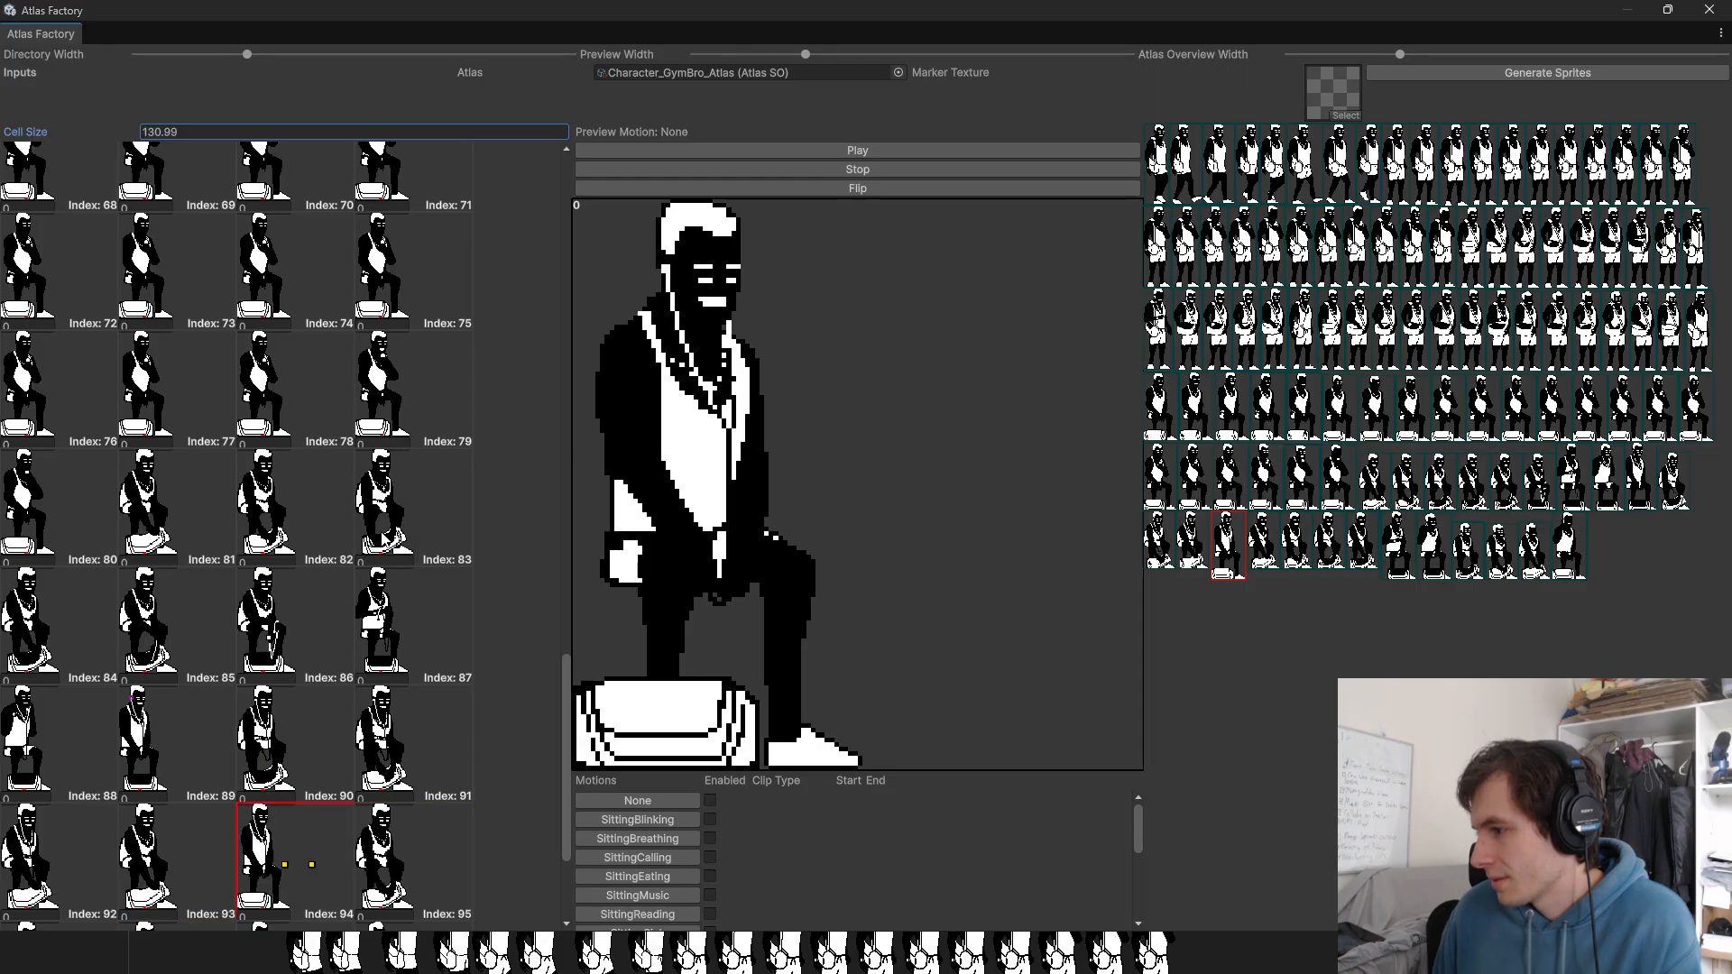
pyautogui.press('Left')
# Step: Go through the last sprites and back to index 70, comparing their order with the atlas image
pyautogui.press('Right')
pyautogui.press('Right')
pyautogui.press('Right')
pyautogui.press('Right')
pyautogui.press('Right')
pyautogui.press('Right')
pyautogui.press('Right')
pyautogui.press('Right')
pyautogui.press('Right')
pyautogui.press('Right')
pyautogui.press('Right')
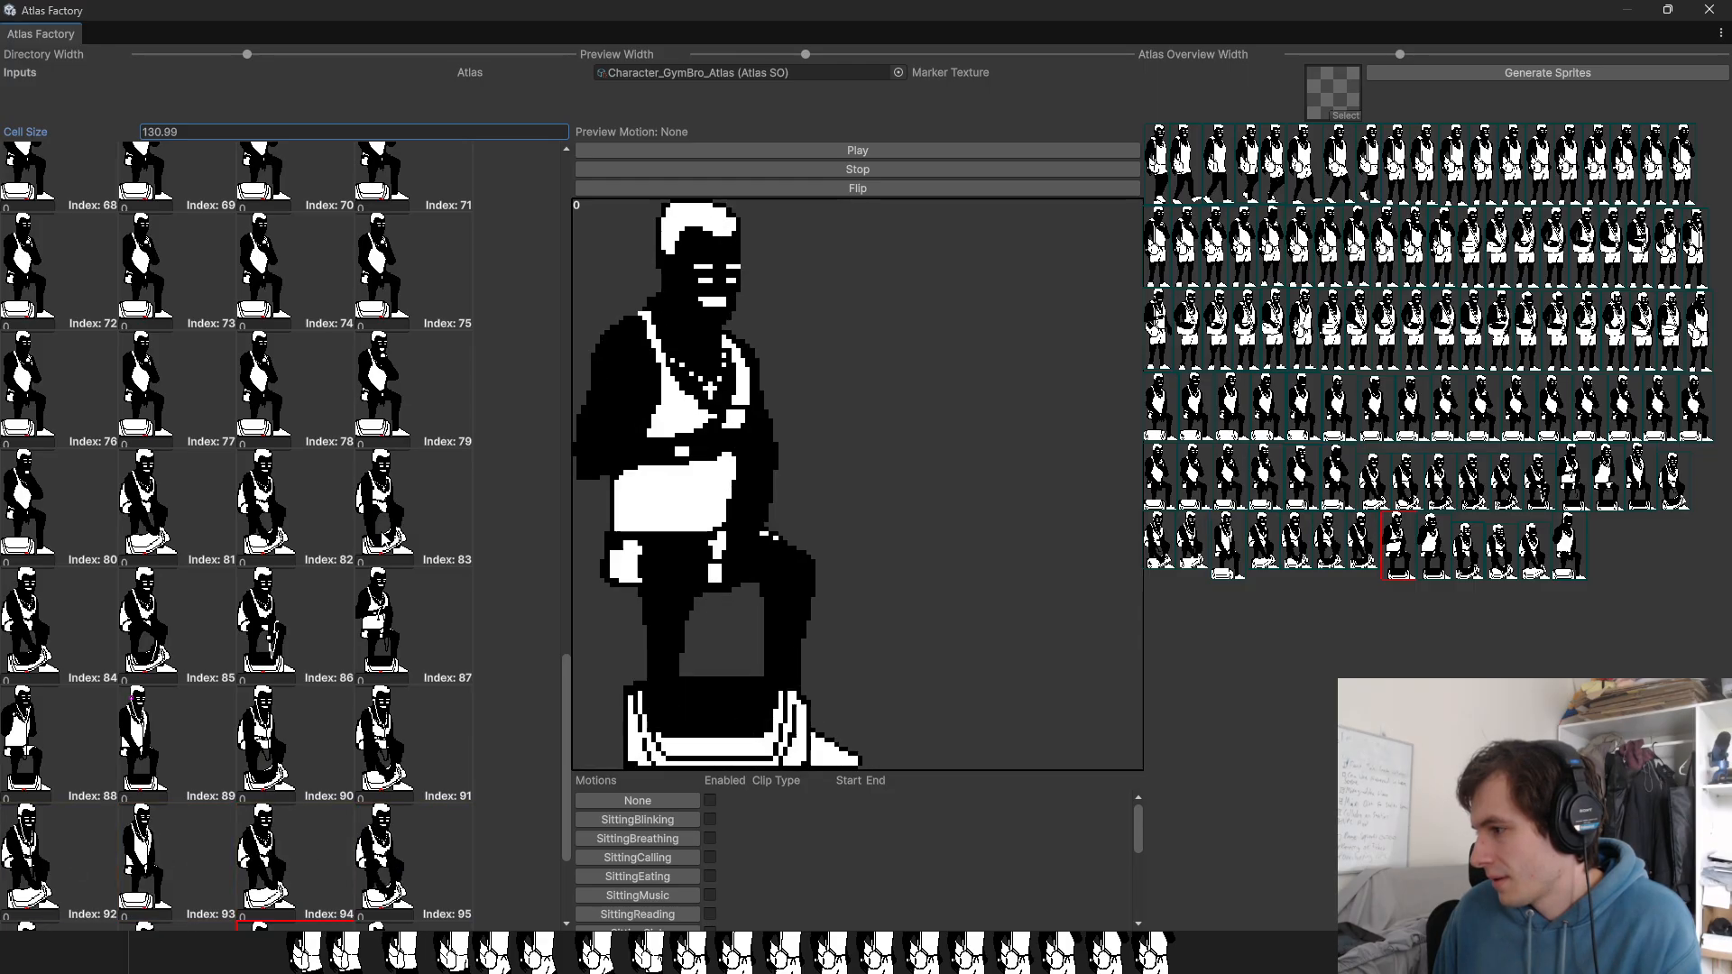
pyautogui.press('Left')
pyautogui.press('Left')
pyautogui.press('Left')
pyautogui.press('Left')
pyautogui.press('Left')
pyautogui.press('Left')
pyautogui.press('Left')
pyautogui.press('Left')
pyautogui.press('Left')
pyautogui.press('Left')
pyautogui.press('Left')
pyautogui.press('Left')
pyautogui.press('Left')
pyautogui.press('Left')
pyautogui.press('Left')
pyautogui.press('Left')
pyautogui.press('Left')
pyautogui.press('Left')
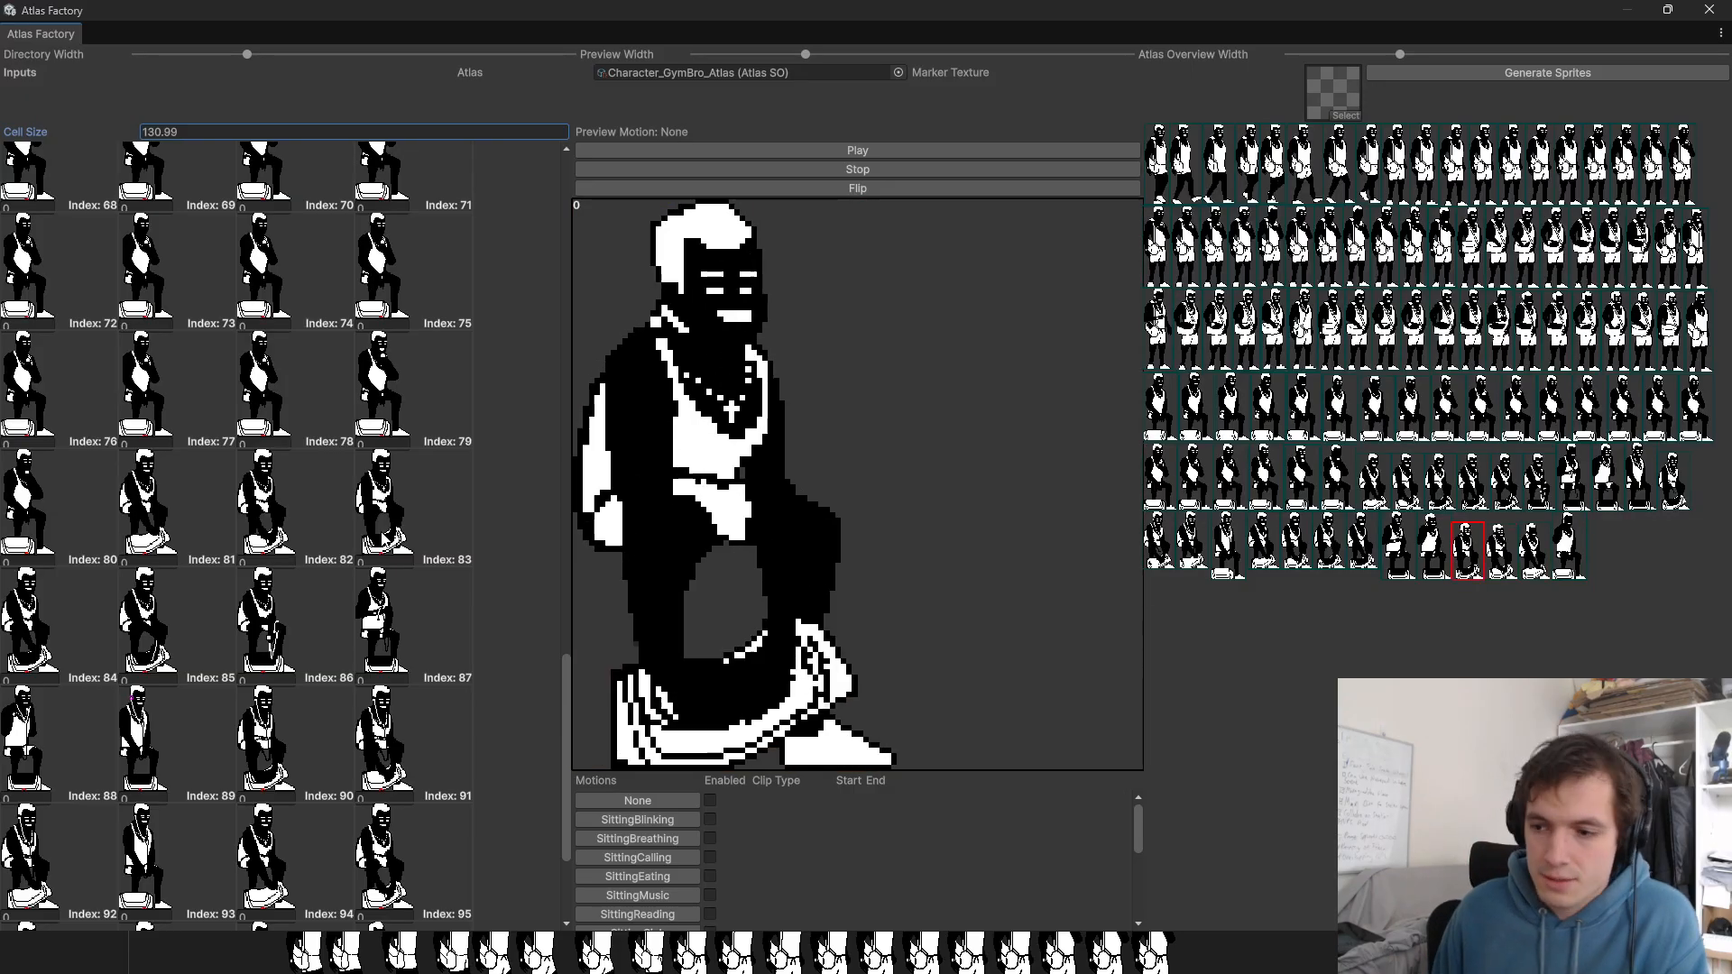
pyautogui.press('Left')
pyautogui.press('Left')
pyautogui.press('Left')
pyautogui.press('Left')
pyautogui.press('Left')
pyautogui.press('Left')
pyautogui.press('Left')
pyautogui.press('Left')
pyautogui.press('Left')
pyautogui.press('Left')
pyautogui.press('Left')
pyautogui.press('Left')
pyautogui.press('Left')
pyautogui.press('Left')
pyautogui.press('Left')
pyautogui.press('Left')
pyautogui.press('Left')
pyautogui.press('Left')
pyautogui.press('Left')
pyautogui.press('Left')
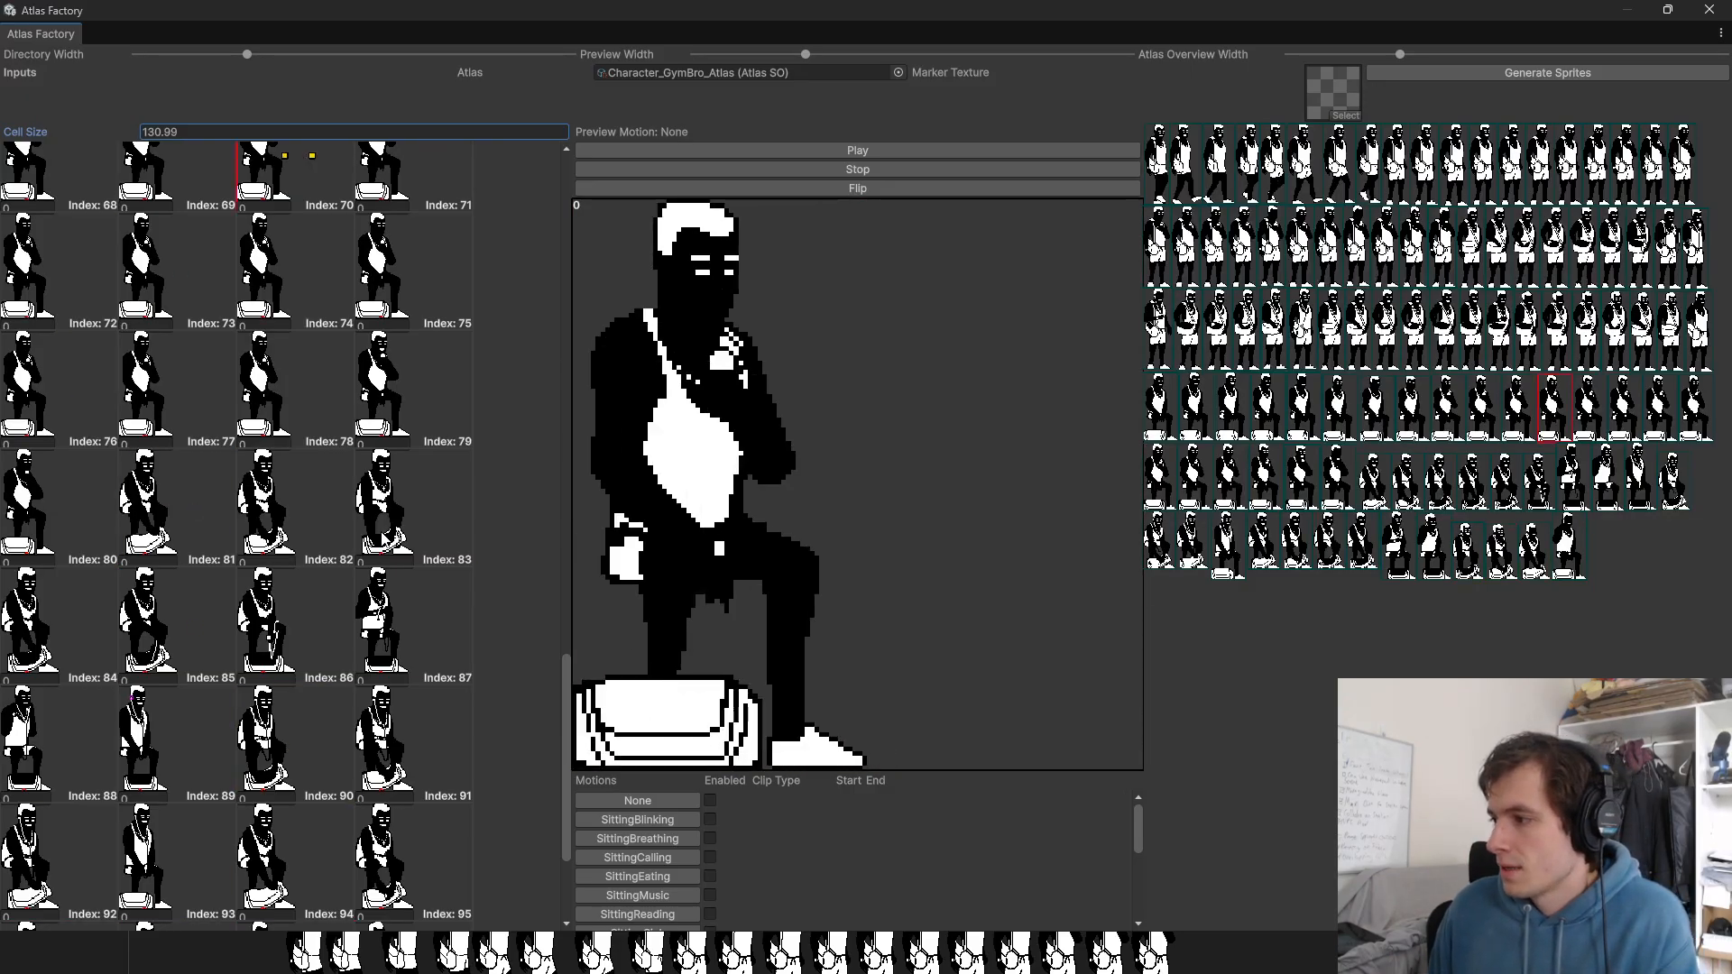
# Step: Go back through the sprites from index 70 to index 0, checking their order against the atlas image
pyautogui.press('Left')
pyautogui.press('Left')
pyautogui.press('Left')
pyautogui.press('Left')
pyautogui.press('Left')
pyautogui.press('Left')
pyautogui.press('Left')
pyautogui.press('Left')
pyautogui.press('Left')
pyautogui.press('Left')
pyautogui.press('Left')
pyautogui.press('Left')
pyautogui.press('Left')
pyautogui.press('Left')
pyautogui.press('Left')
pyautogui.press('Left')
pyautogui.press('Left')
pyautogui.press('Left')
pyautogui.press('Left')
pyautogui.press('Left')
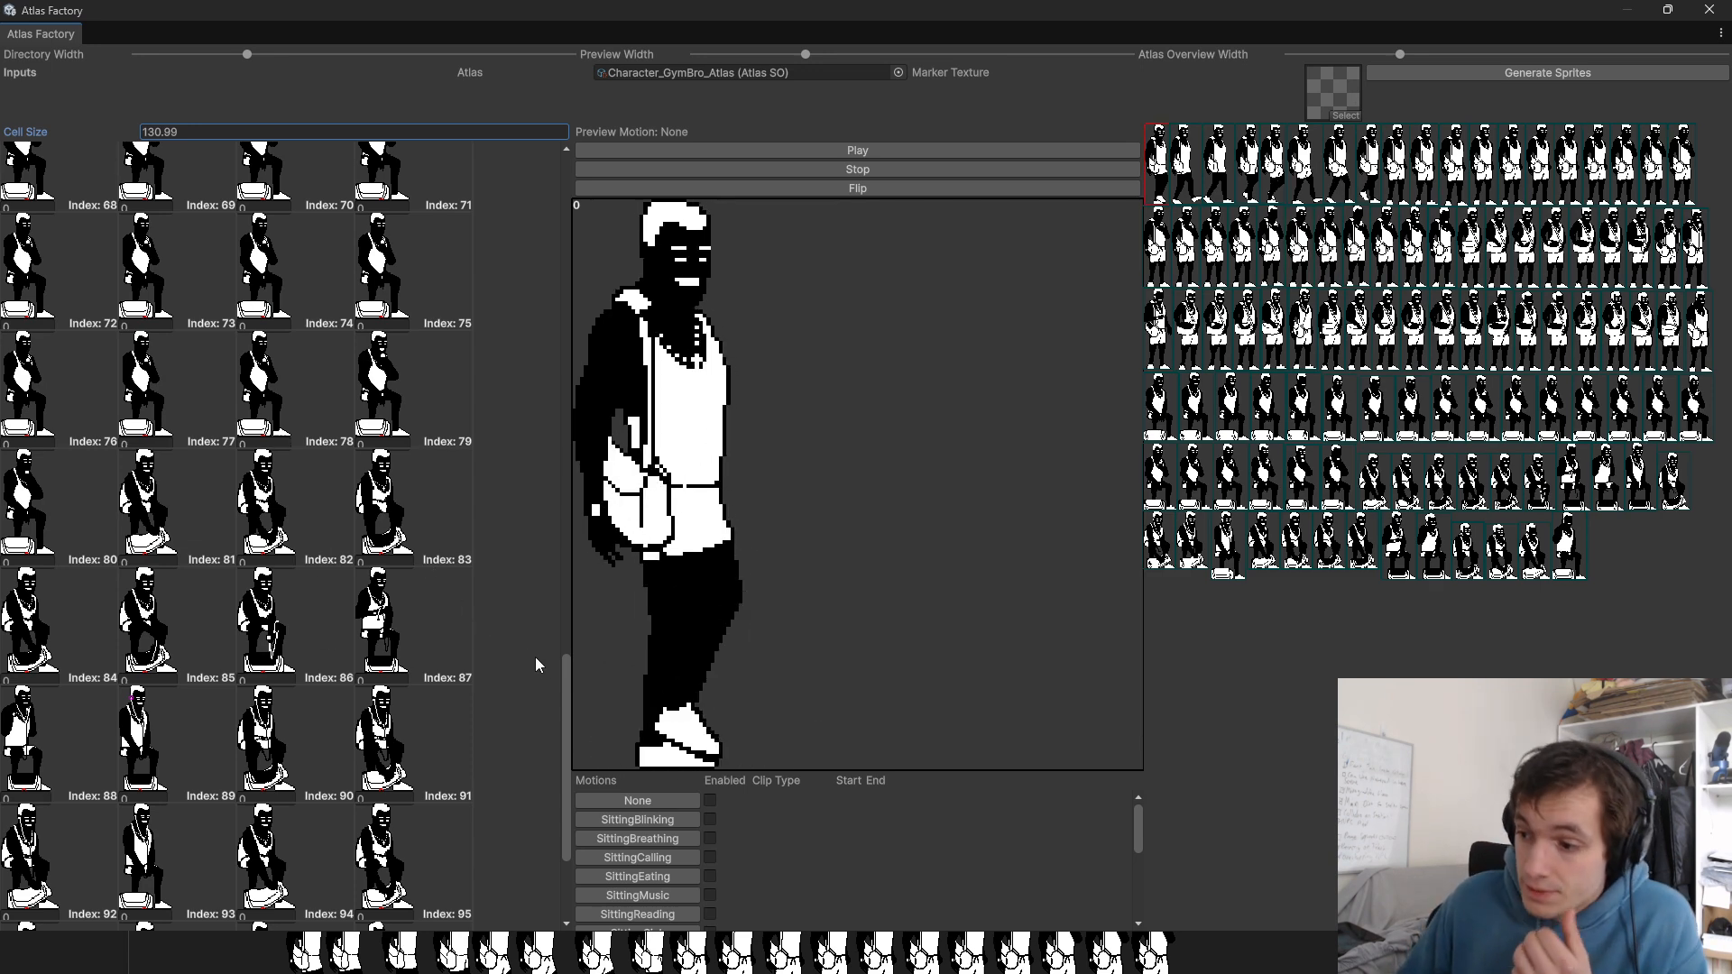
# Step: Shrink the preview and enable the Walking motion as a Loop clip running from index 0 to 7
pyautogui.moveTo(561, 664); pyautogui.dragTo(560, 153)
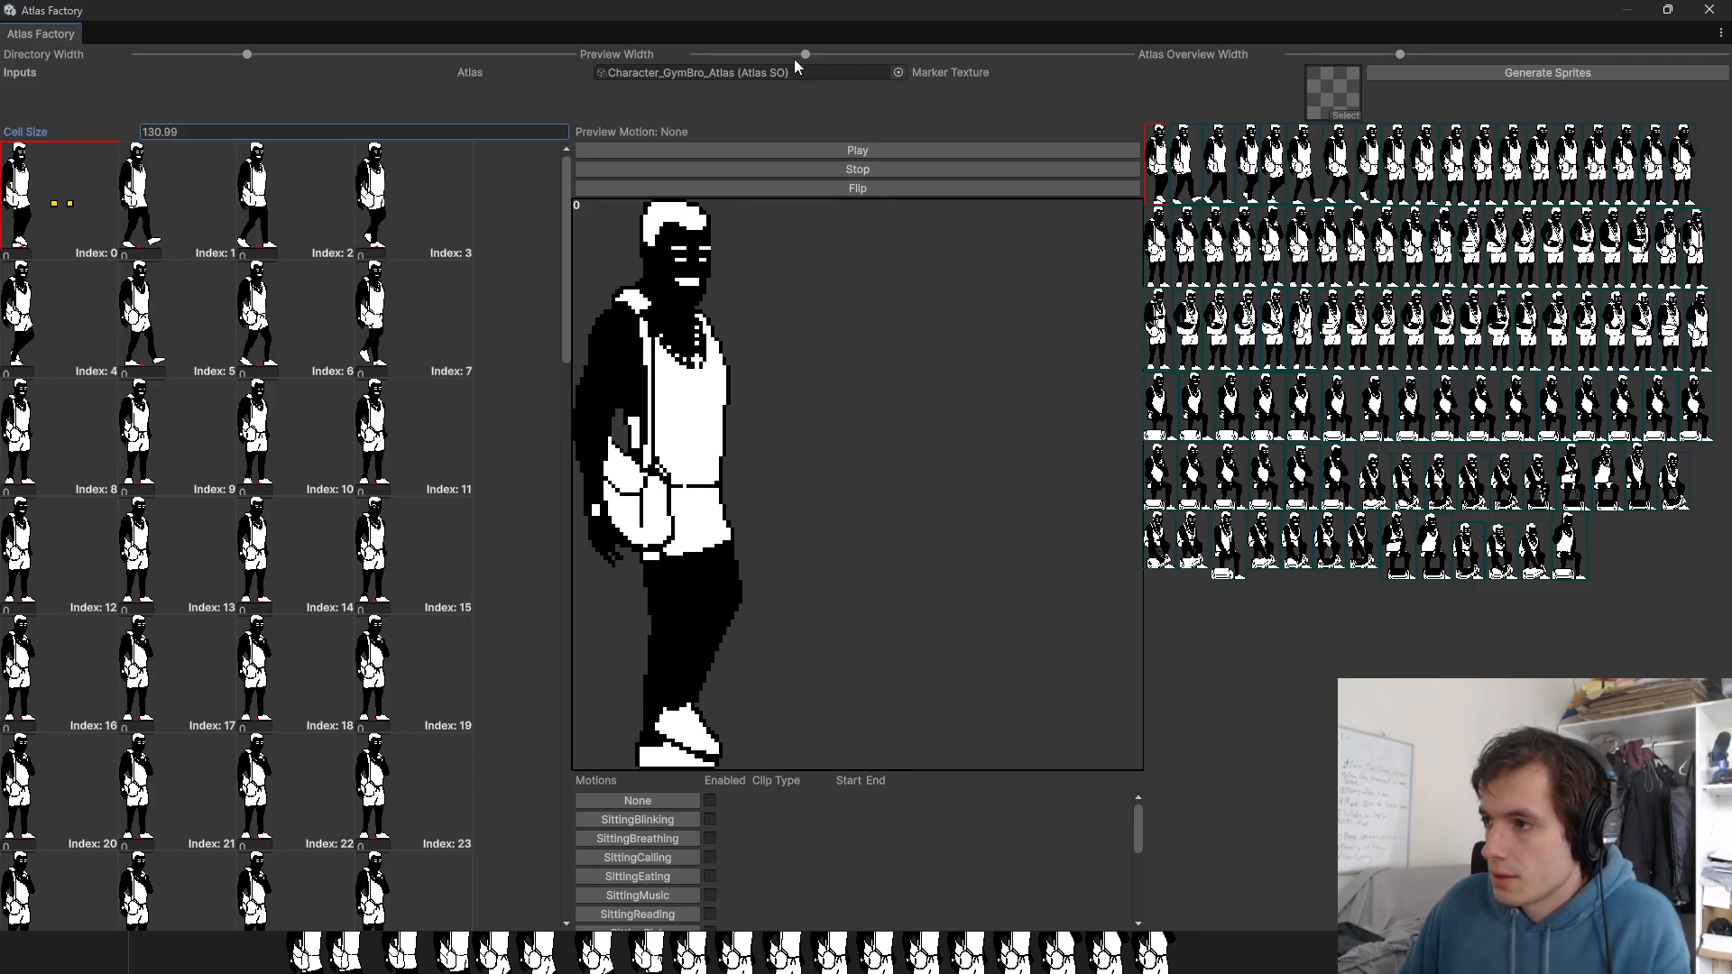
pyautogui.moveTo(793, 58); pyautogui.dragTo(718, 58)
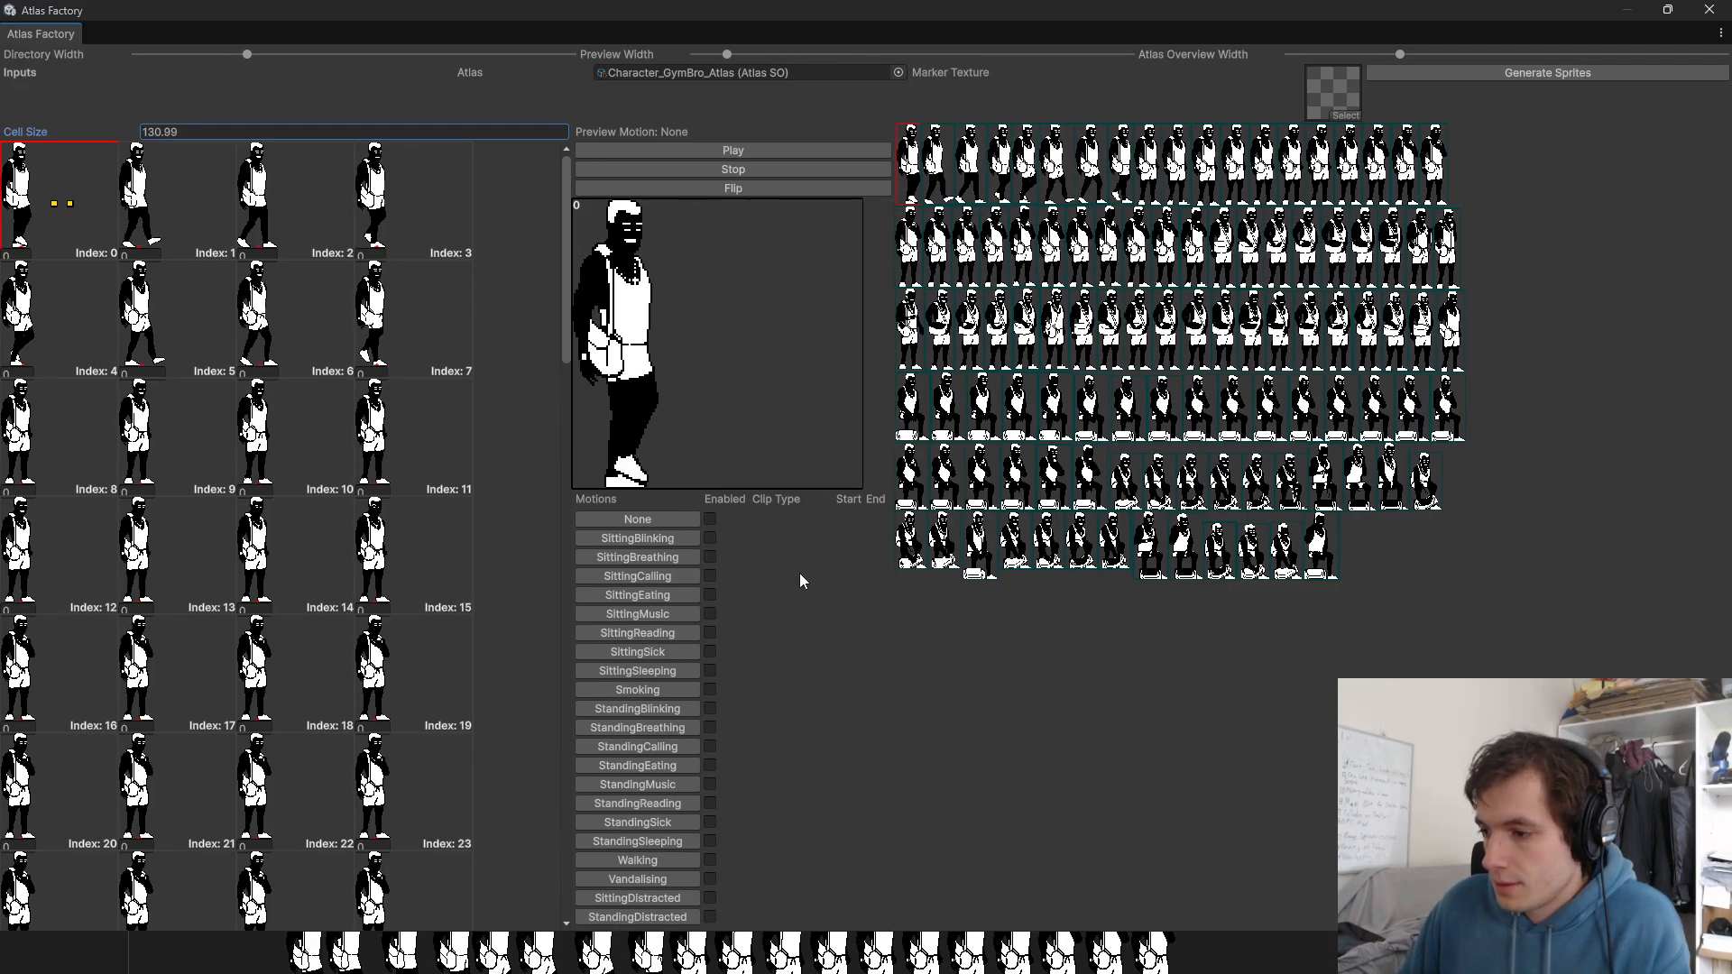
pyautogui.click(710, 861)
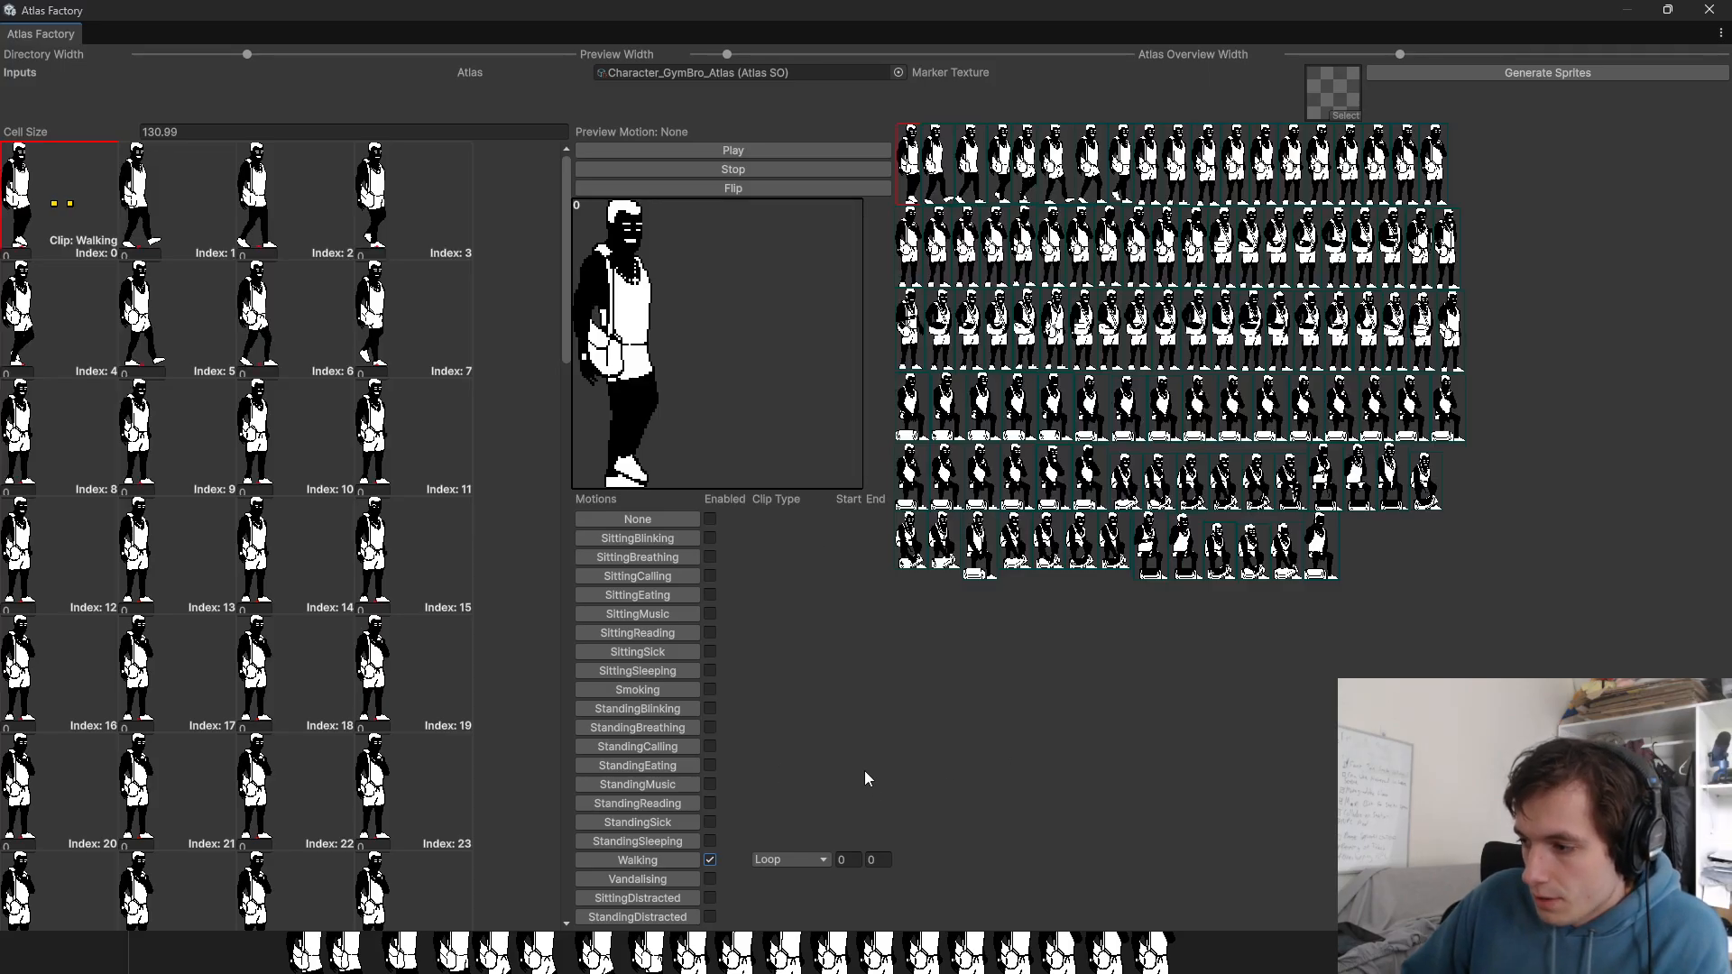
pyautogui.click(798, 858)
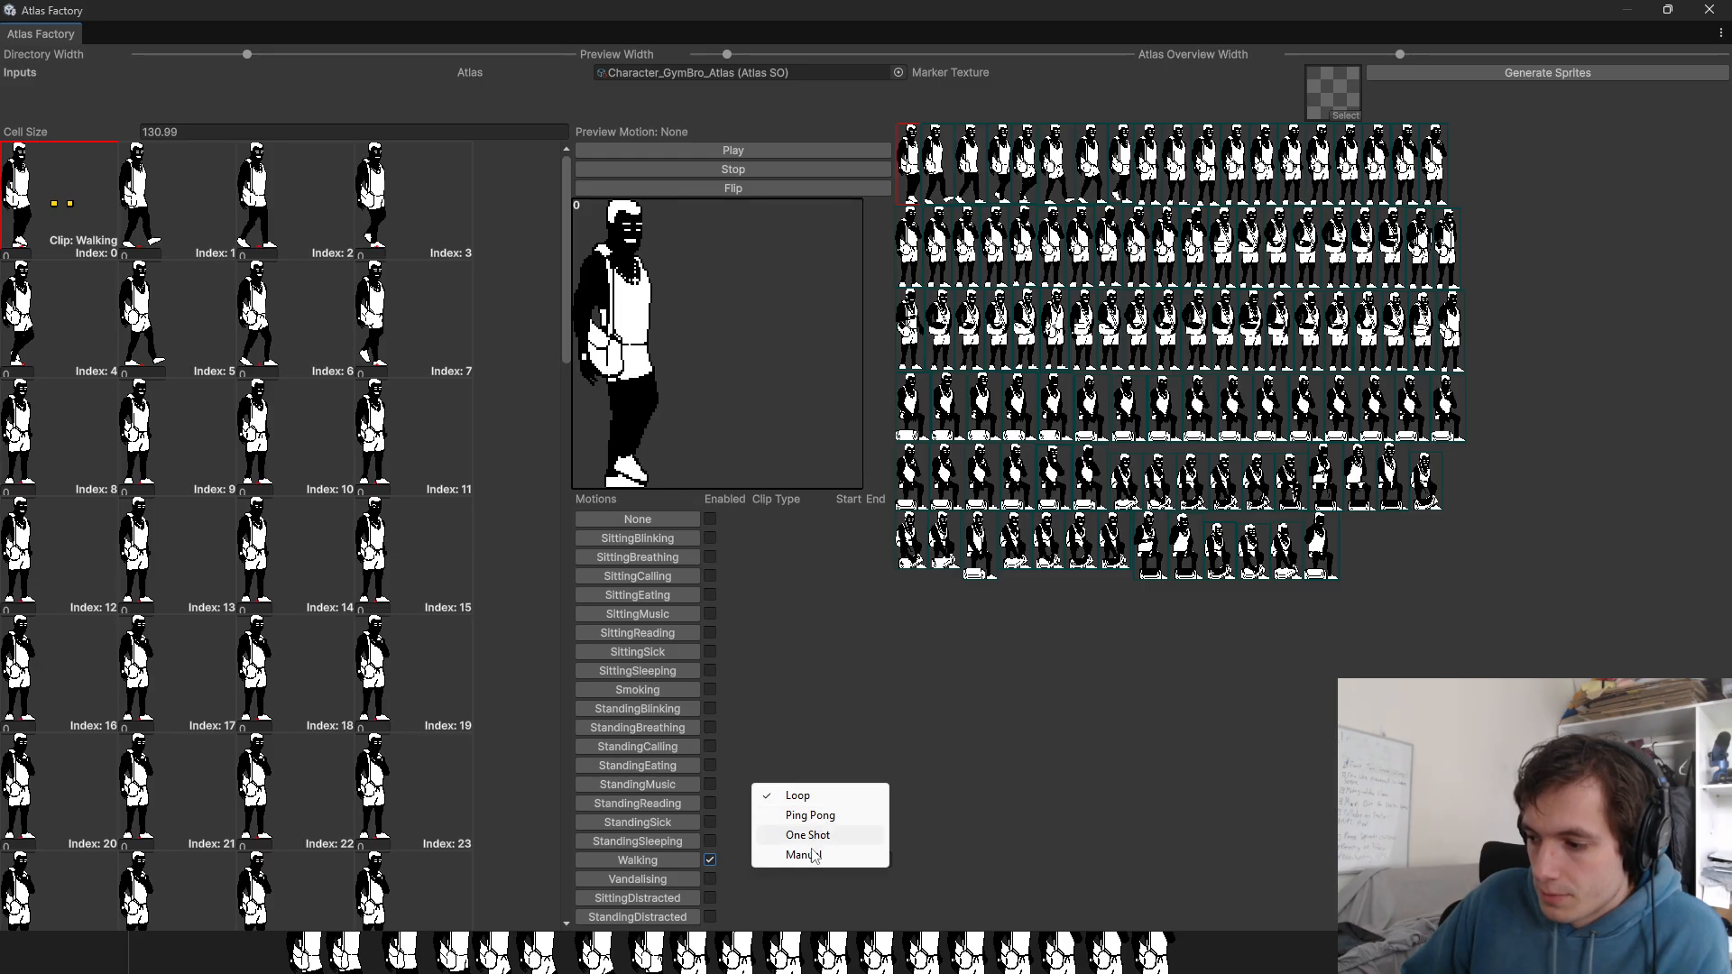
pyautogui.click(949, 853)
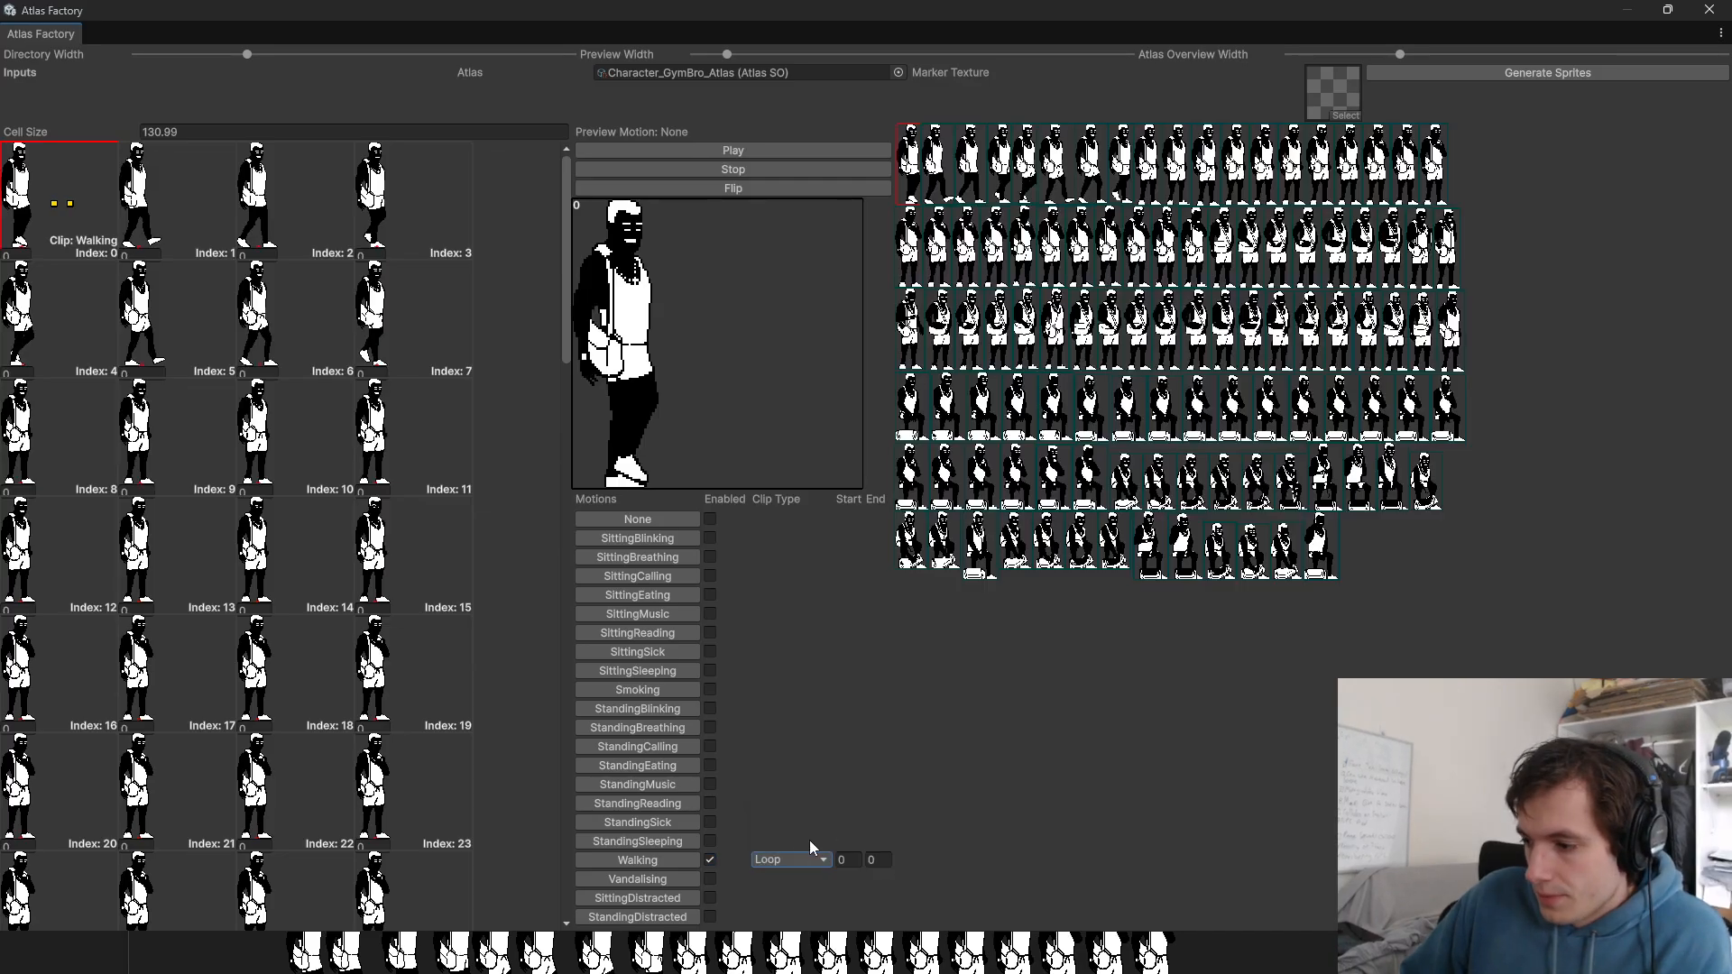
pyautogui.click(847, 859)
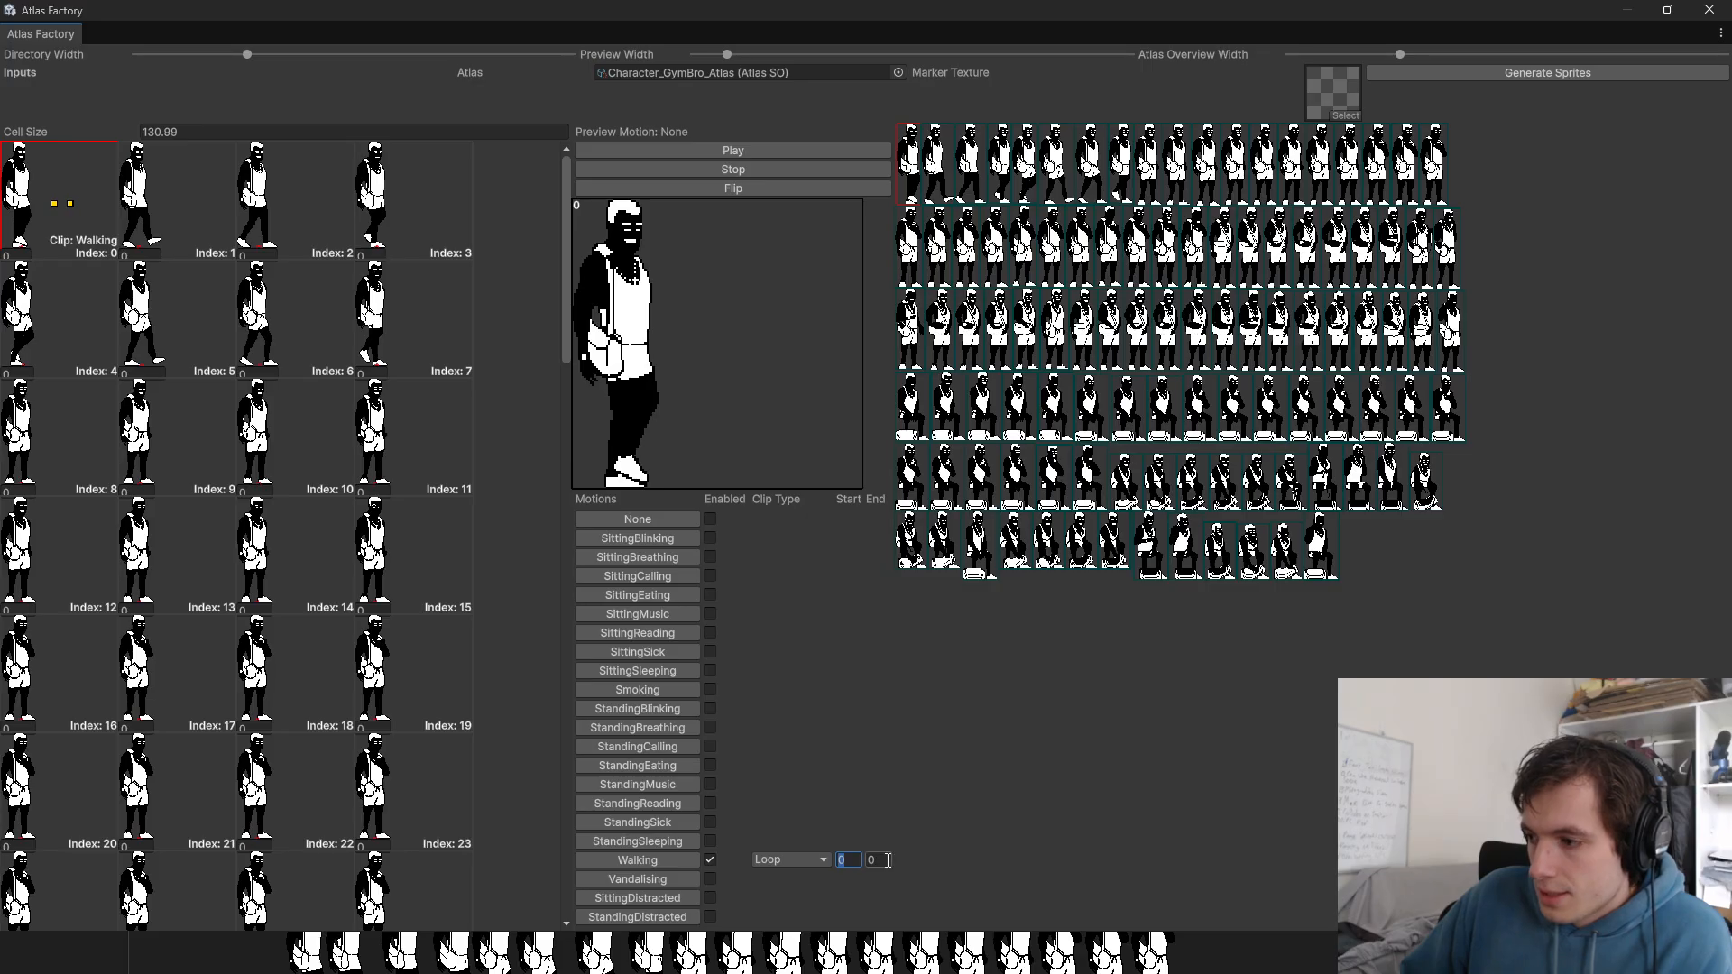
pyautogui.click(886, 860)
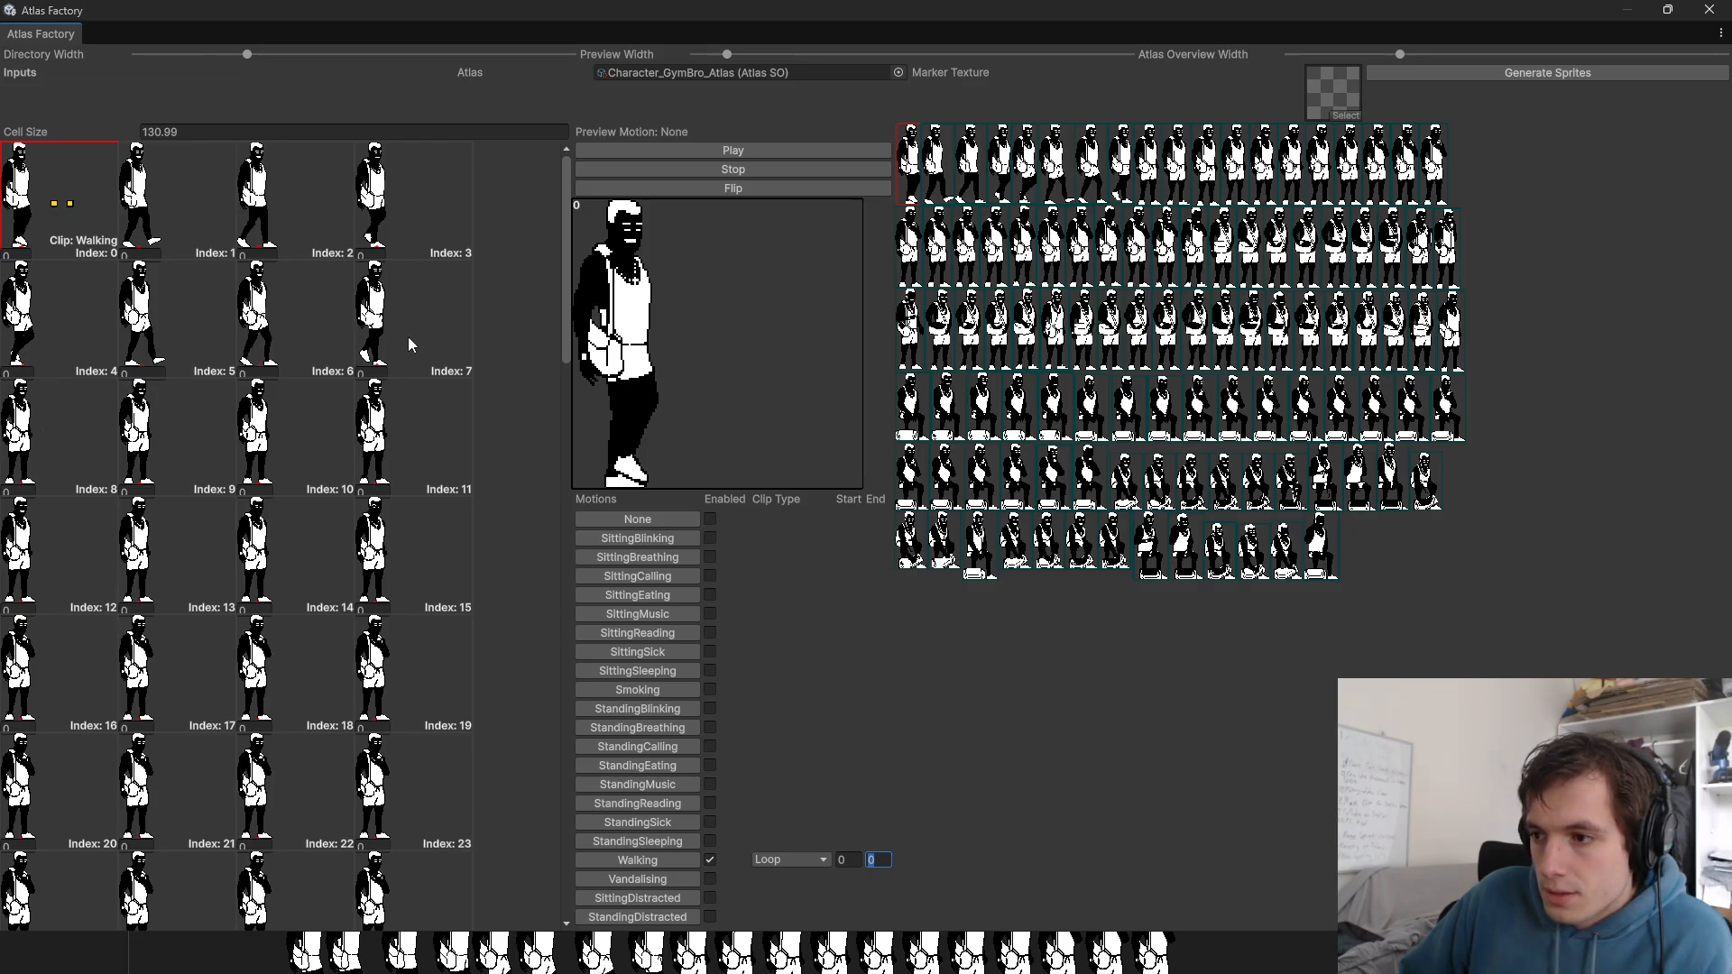
pyautogui.write('7')
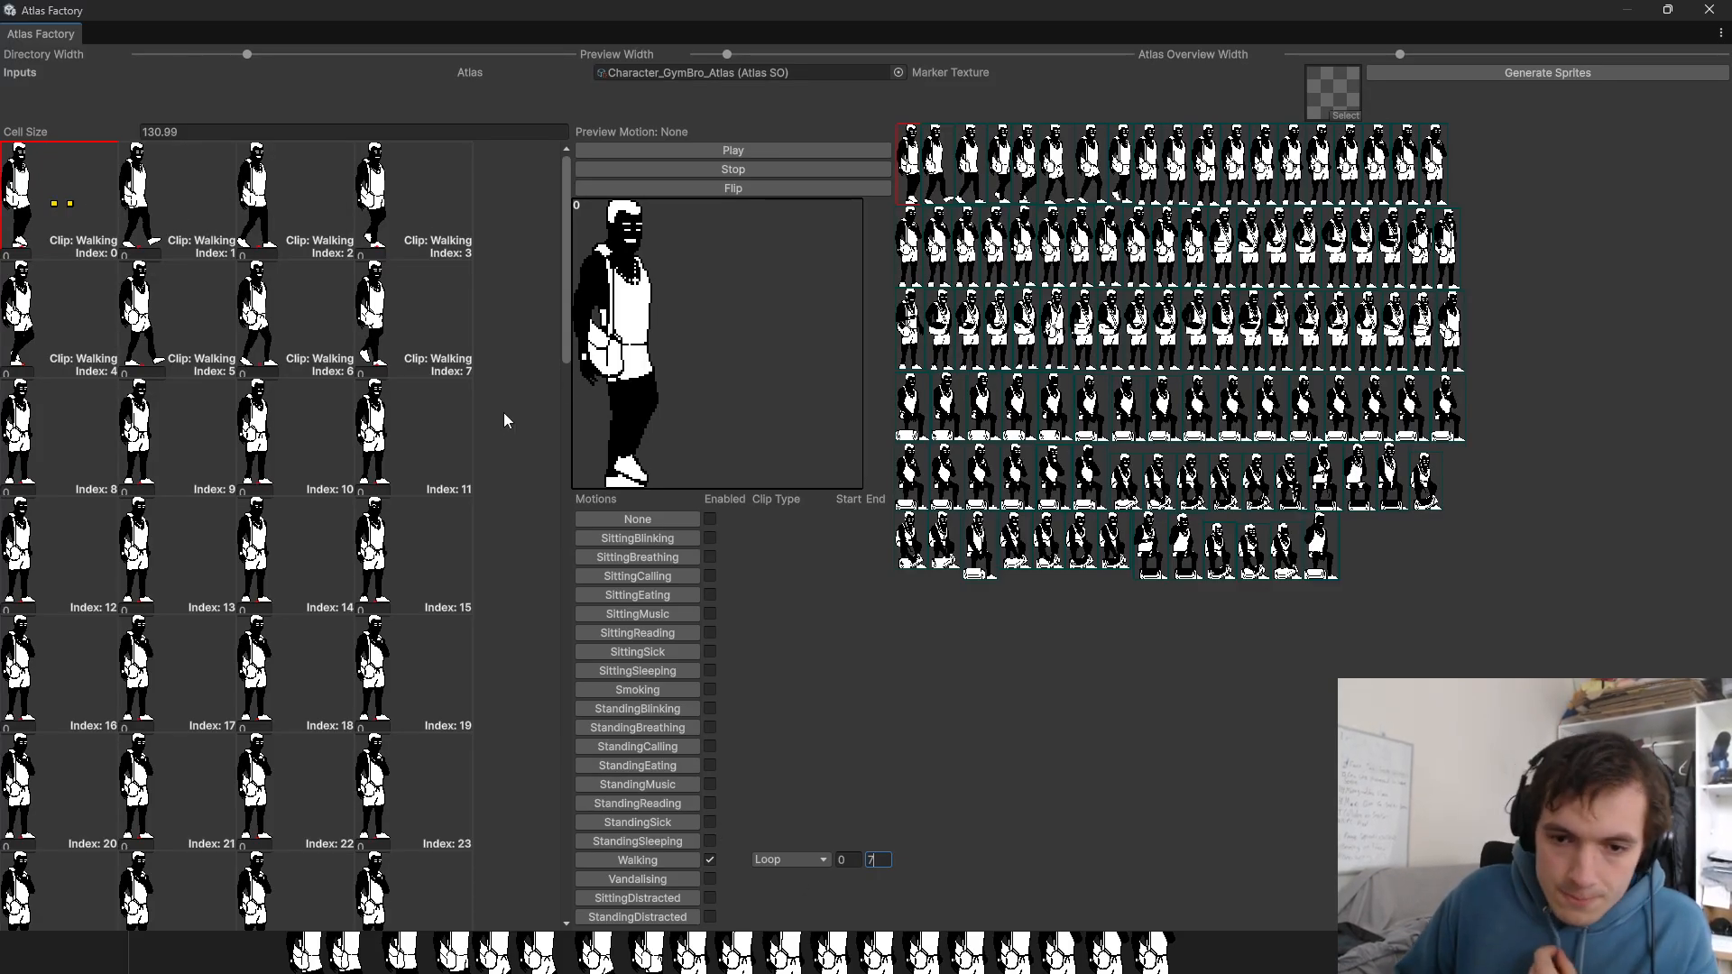
# Step: Set the frame value of each Walking sprite, indexes 0 to 7, to 3
pyautogui.click(19, 254)
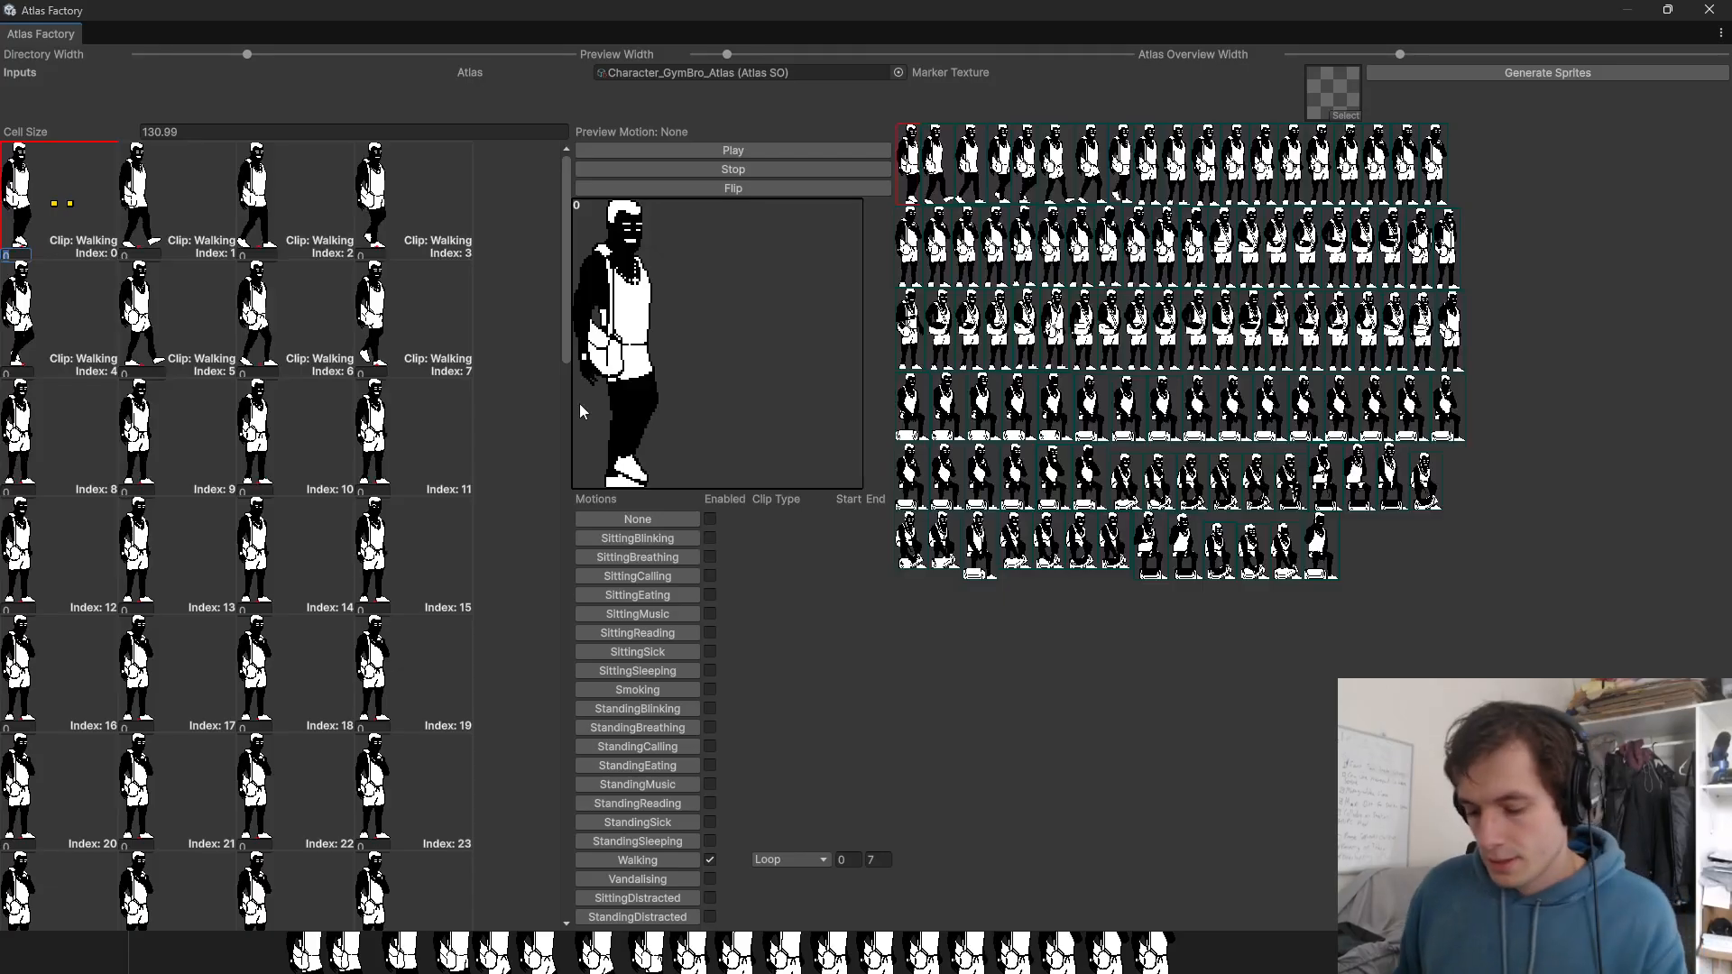
pyautogui.write('3\t3\t3\t3\t3\t3\t3\t')
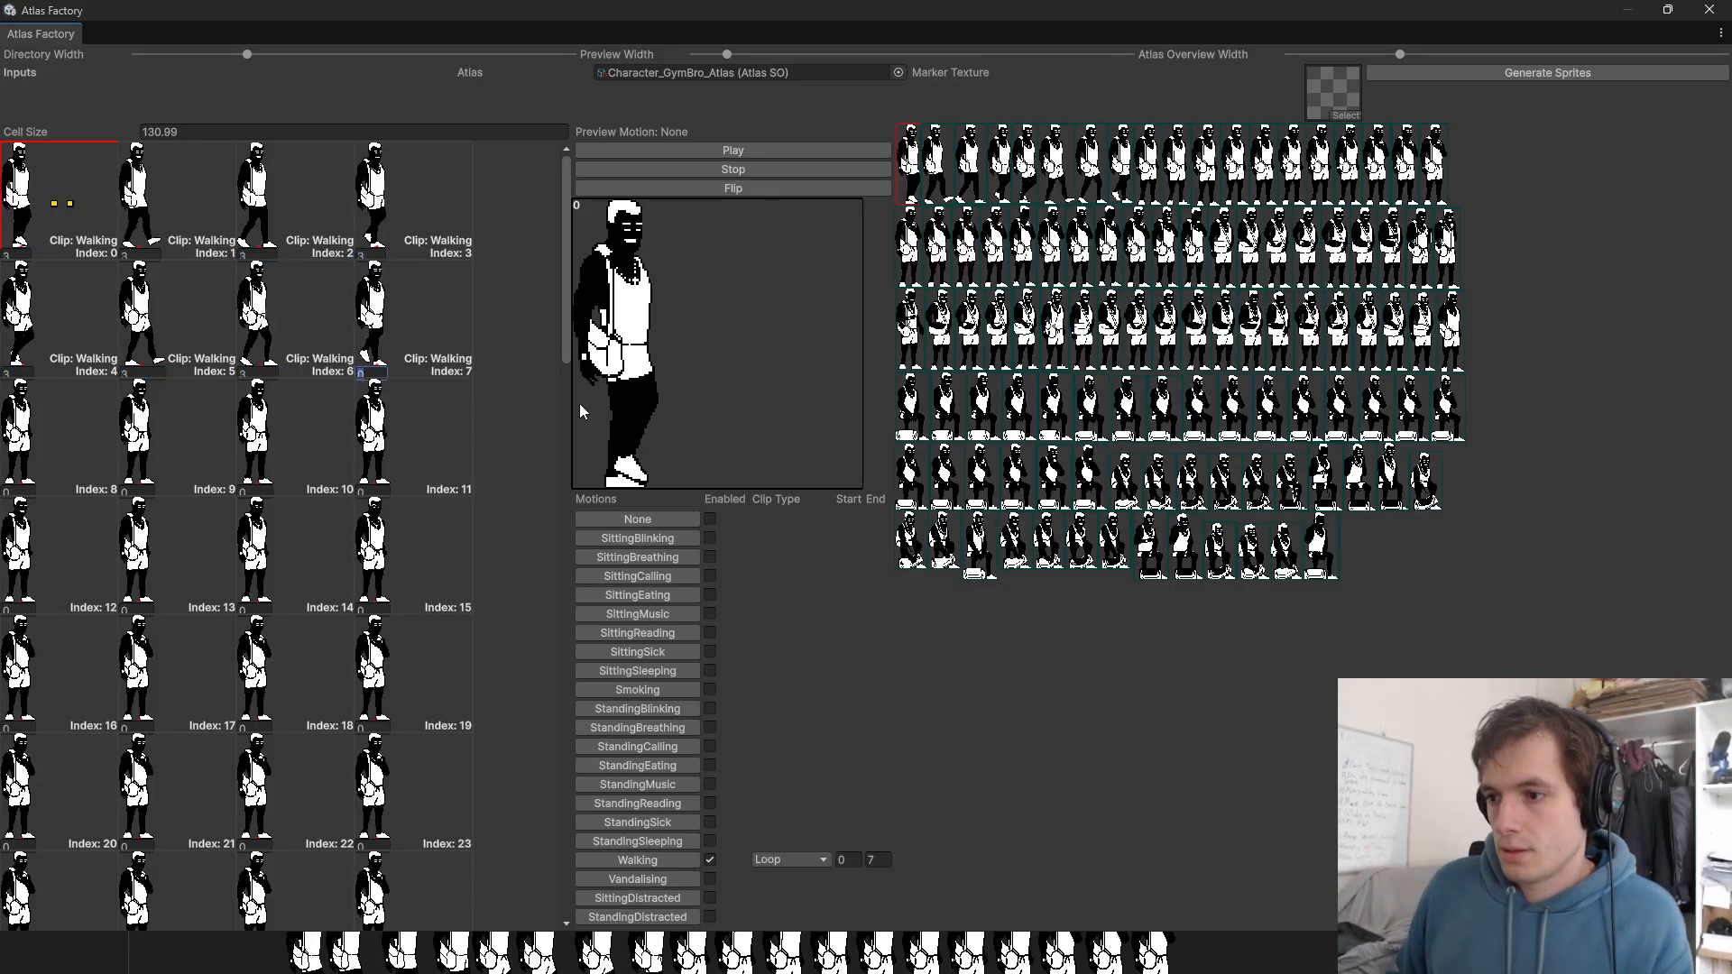
pyautogui.write('3')
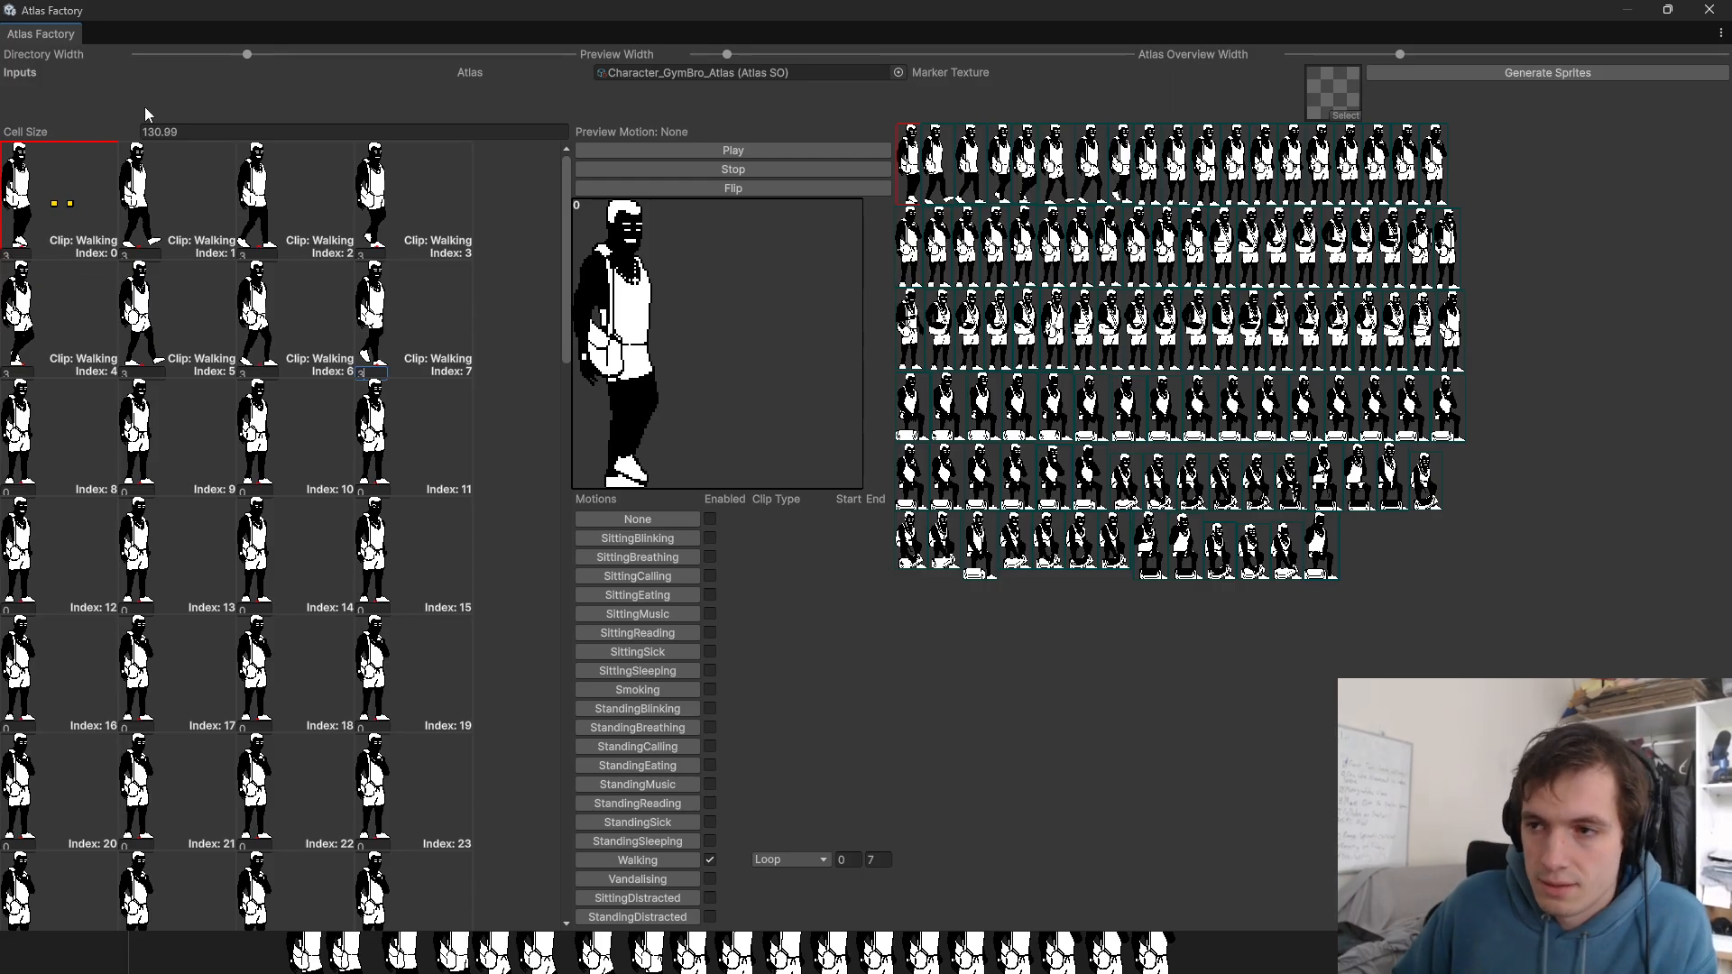
# Step: Enlarge the sprite cells to 193.99, widen the preview slightly and play the Walking motion in it
pyautogui.moveTo(117, 137); pyautogui.dragTo(112, 337)
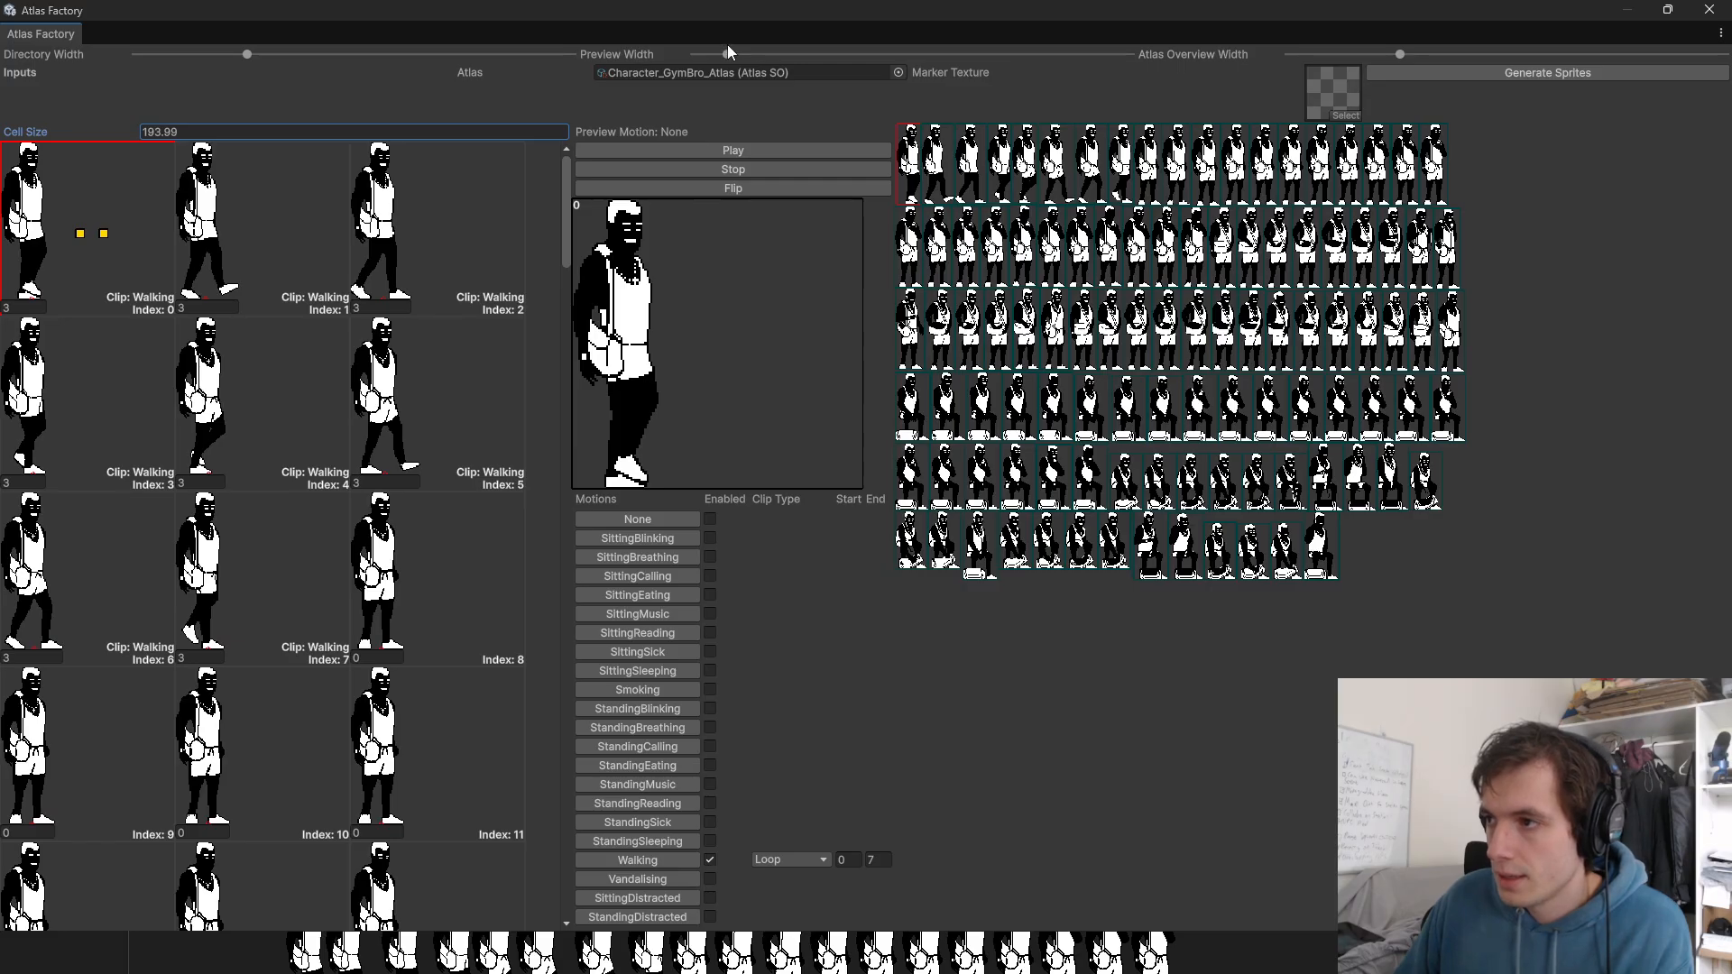
pyautogui.moveTo(732, 52); pyautogui.dragTo(736, 55)
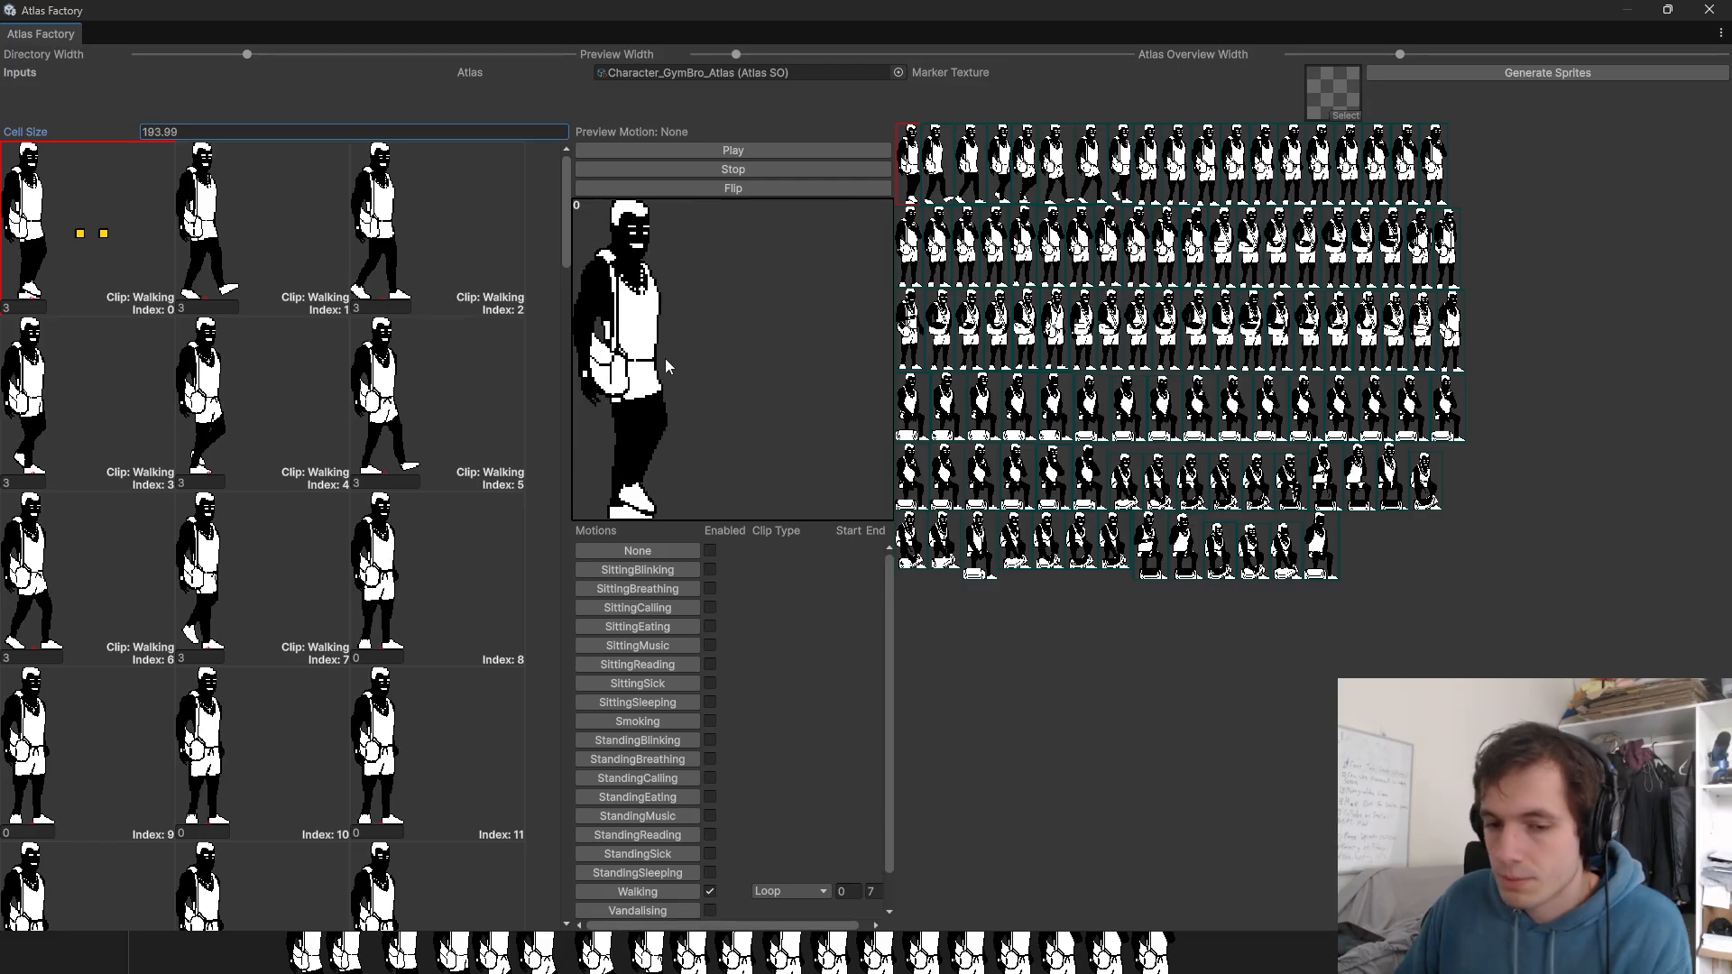
pyautogui.click(670, 888)
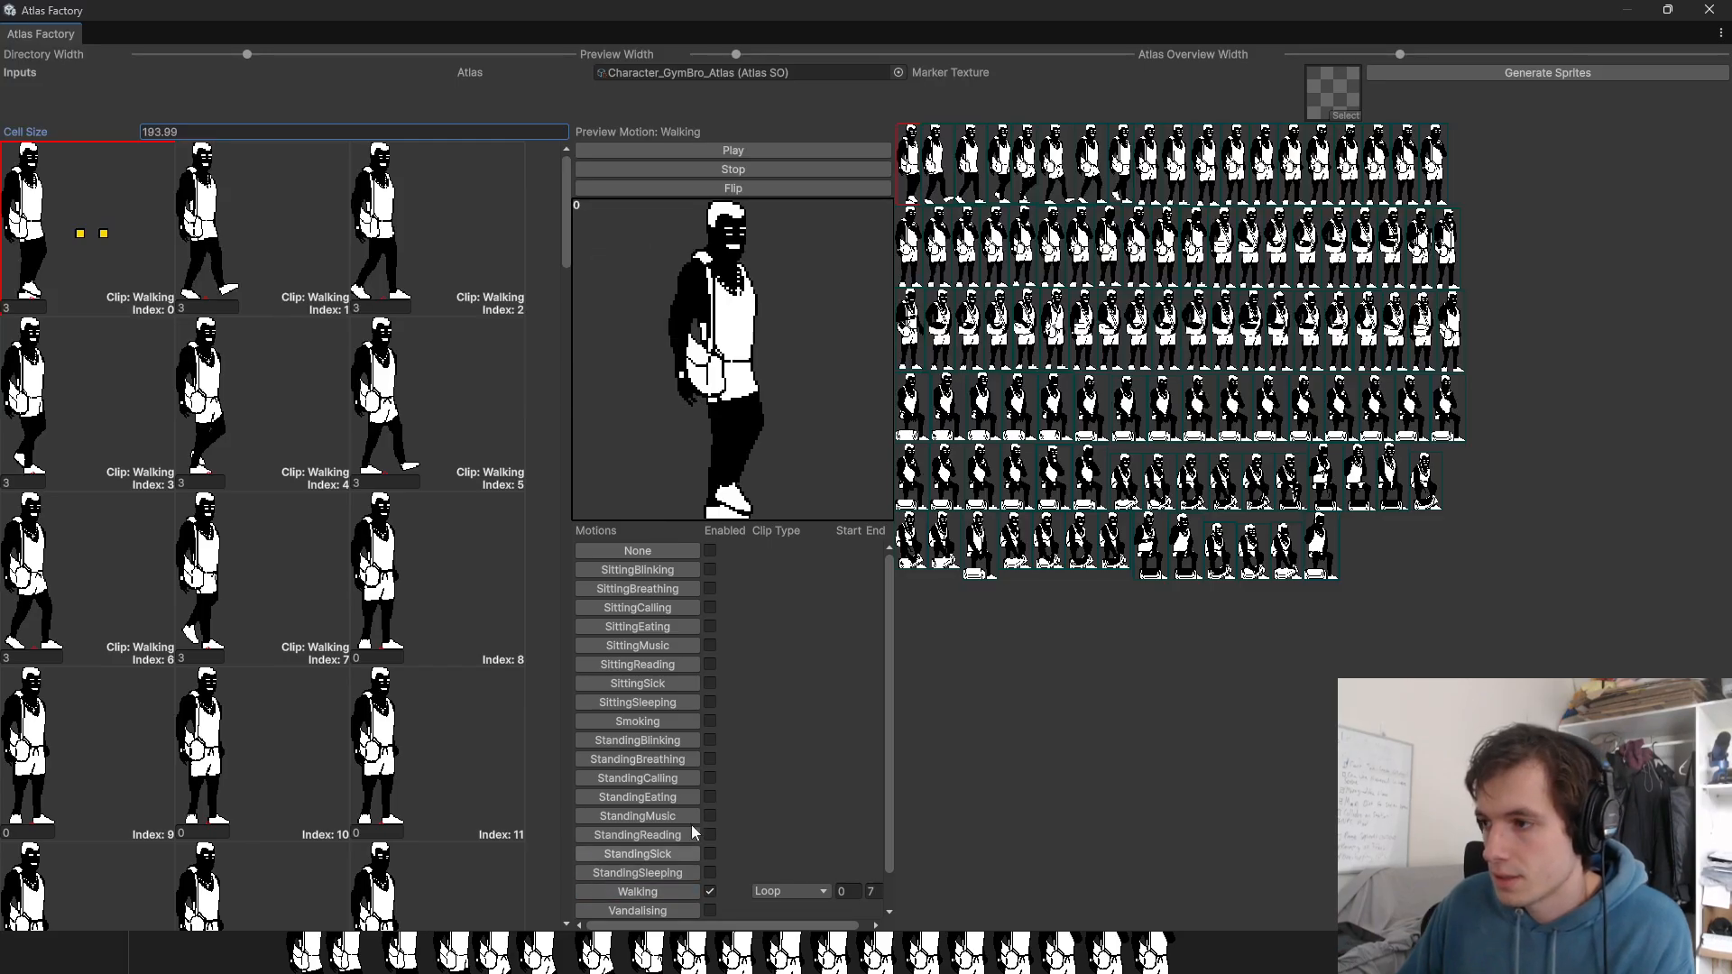
pyautogui.click(744, 147)
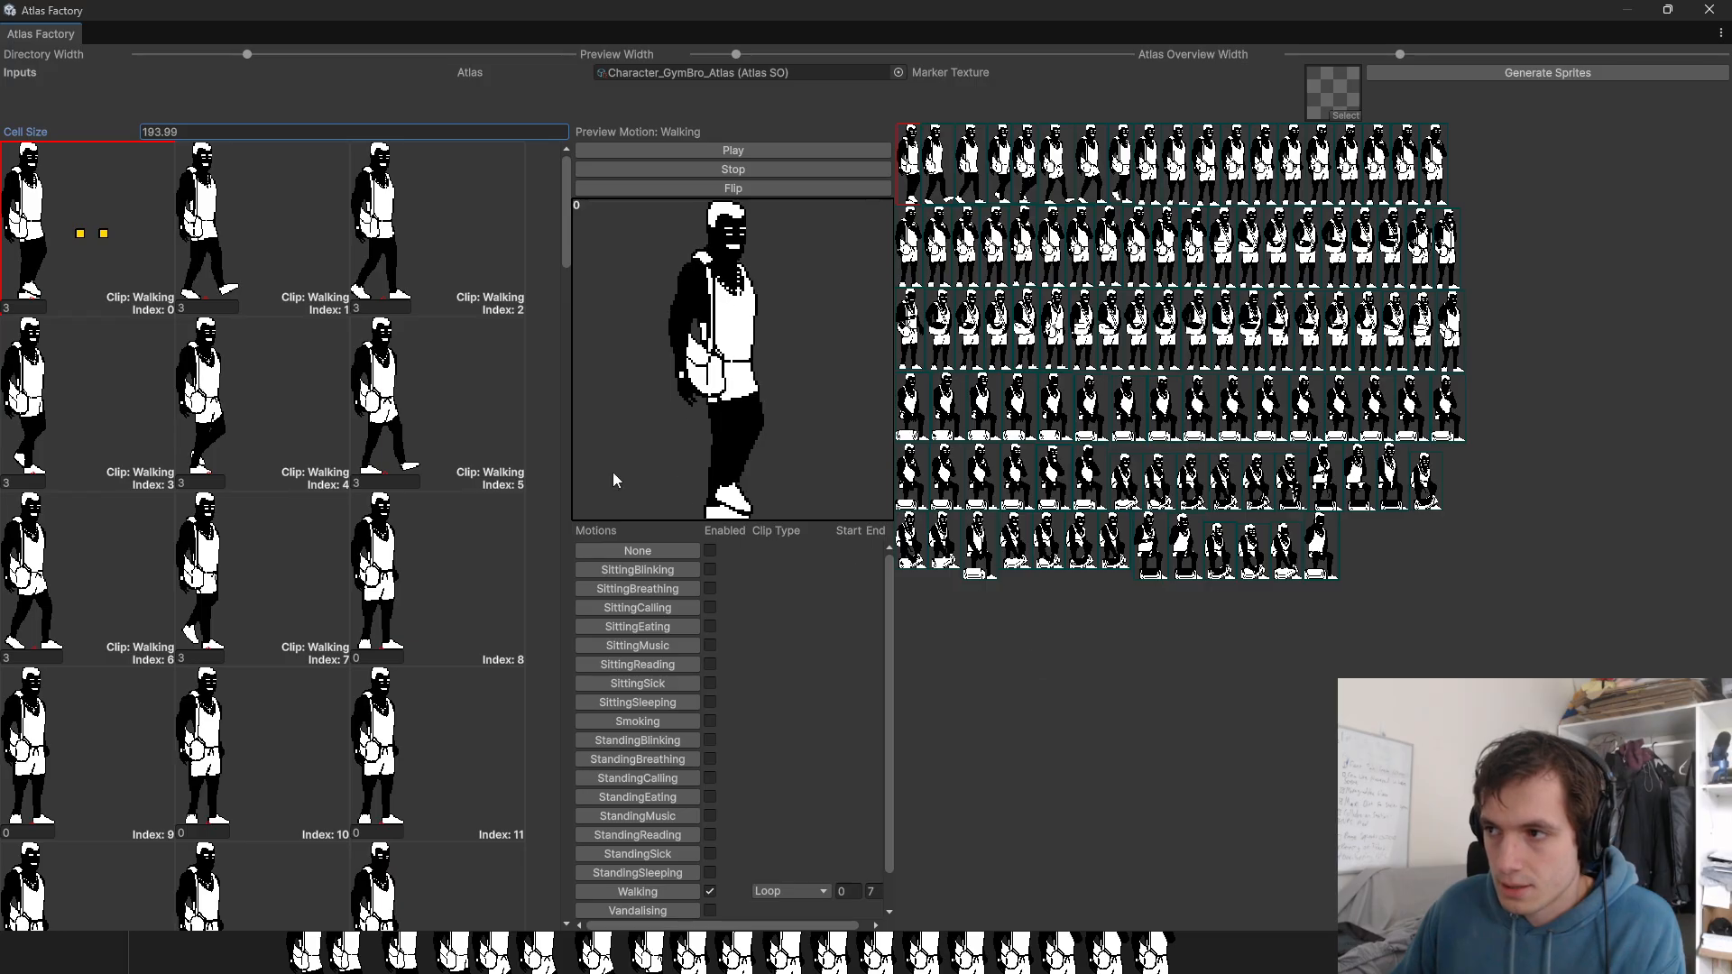
# Step: Enable the SittingBlinking, SittingBreathing, SittingCalling, SittingEating and SittingMusic motions
pyautogui.click(710, 569)
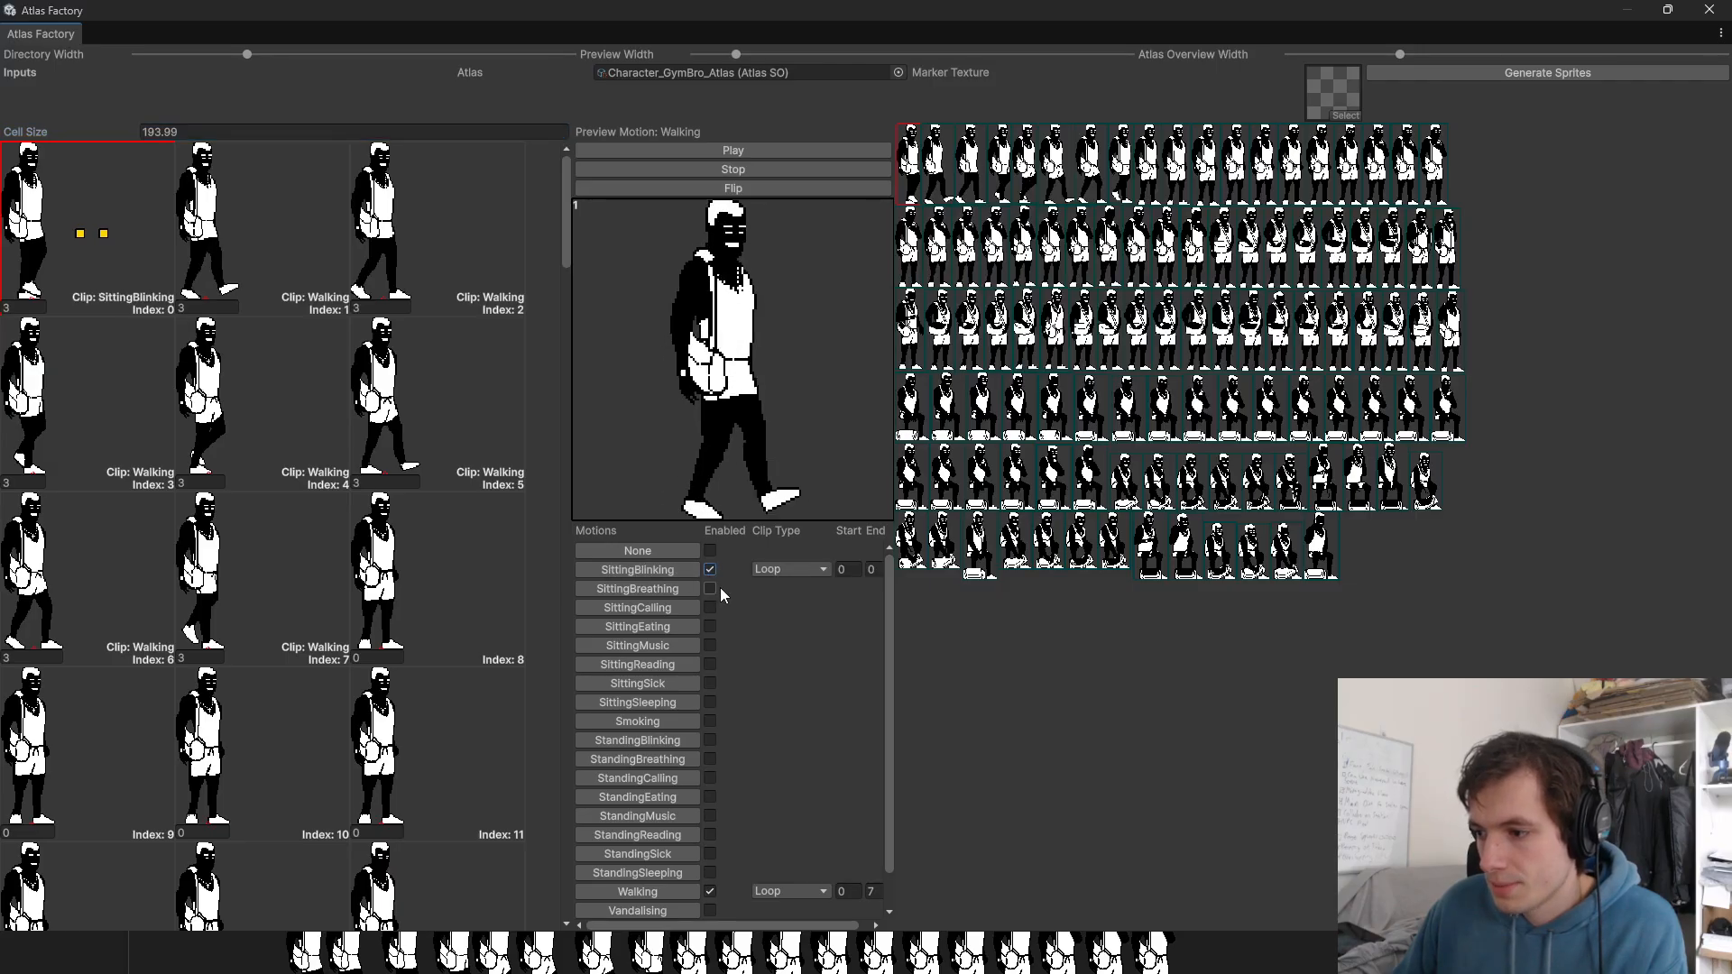
pyautogui.click(710, 589)
pyautogui.click(709, 607)
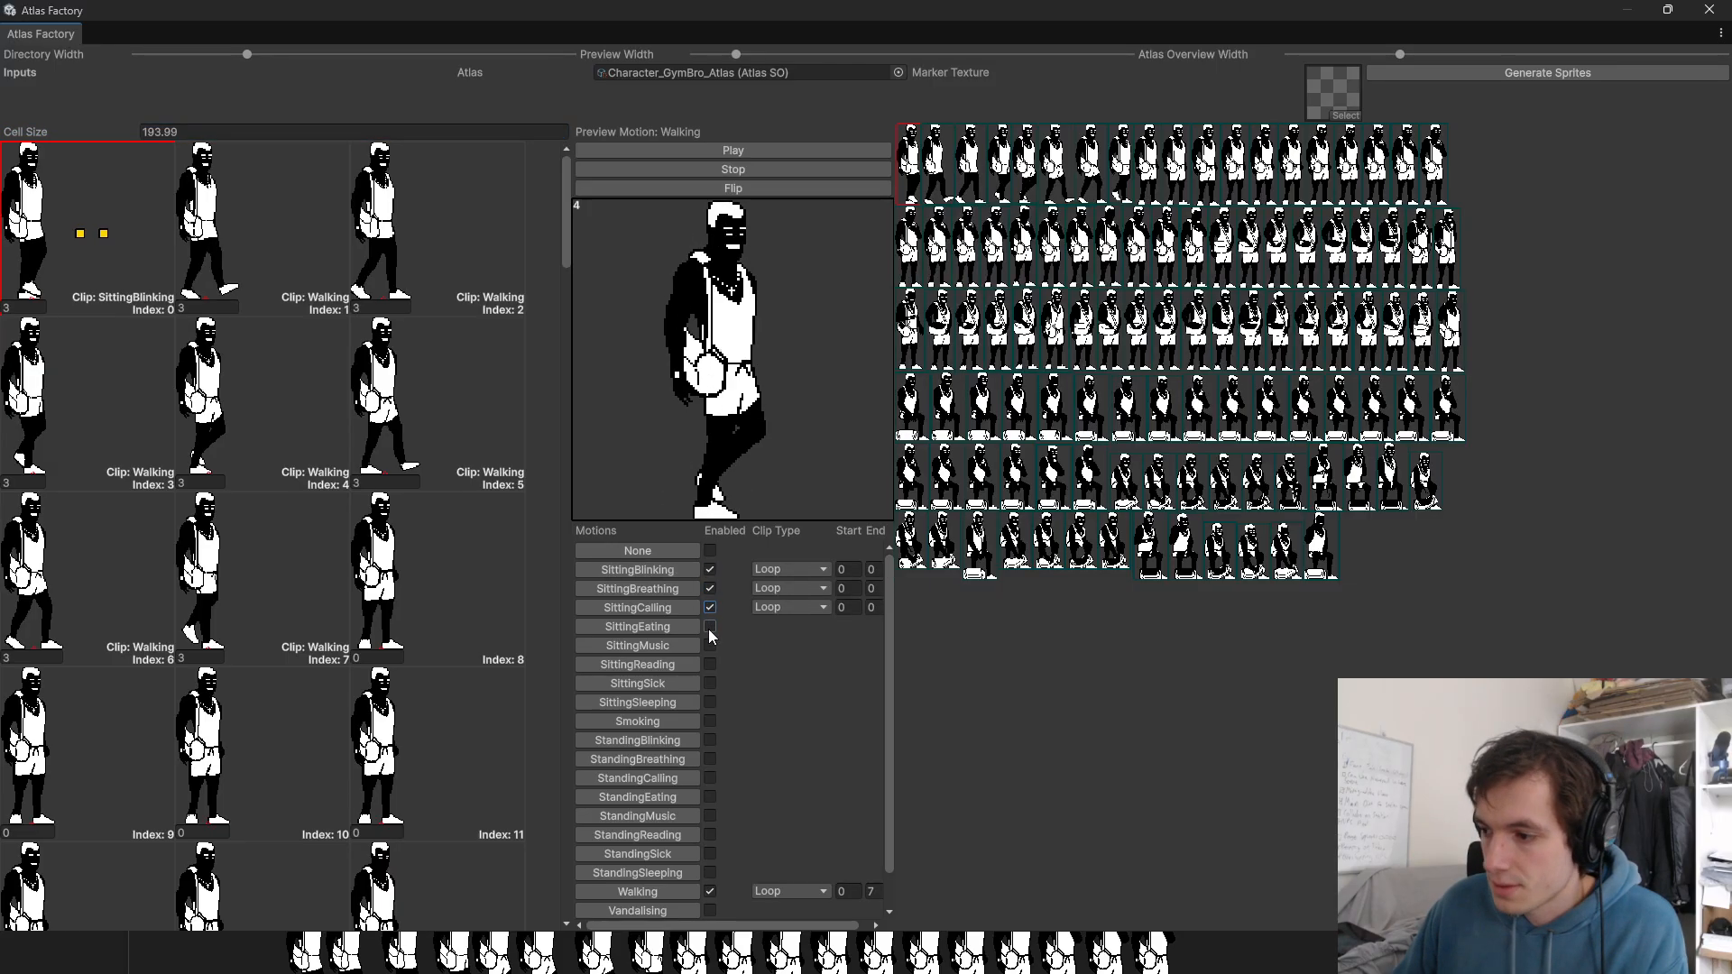
pyautogui.click(708, 628)
pyautogui.click(711, 646)
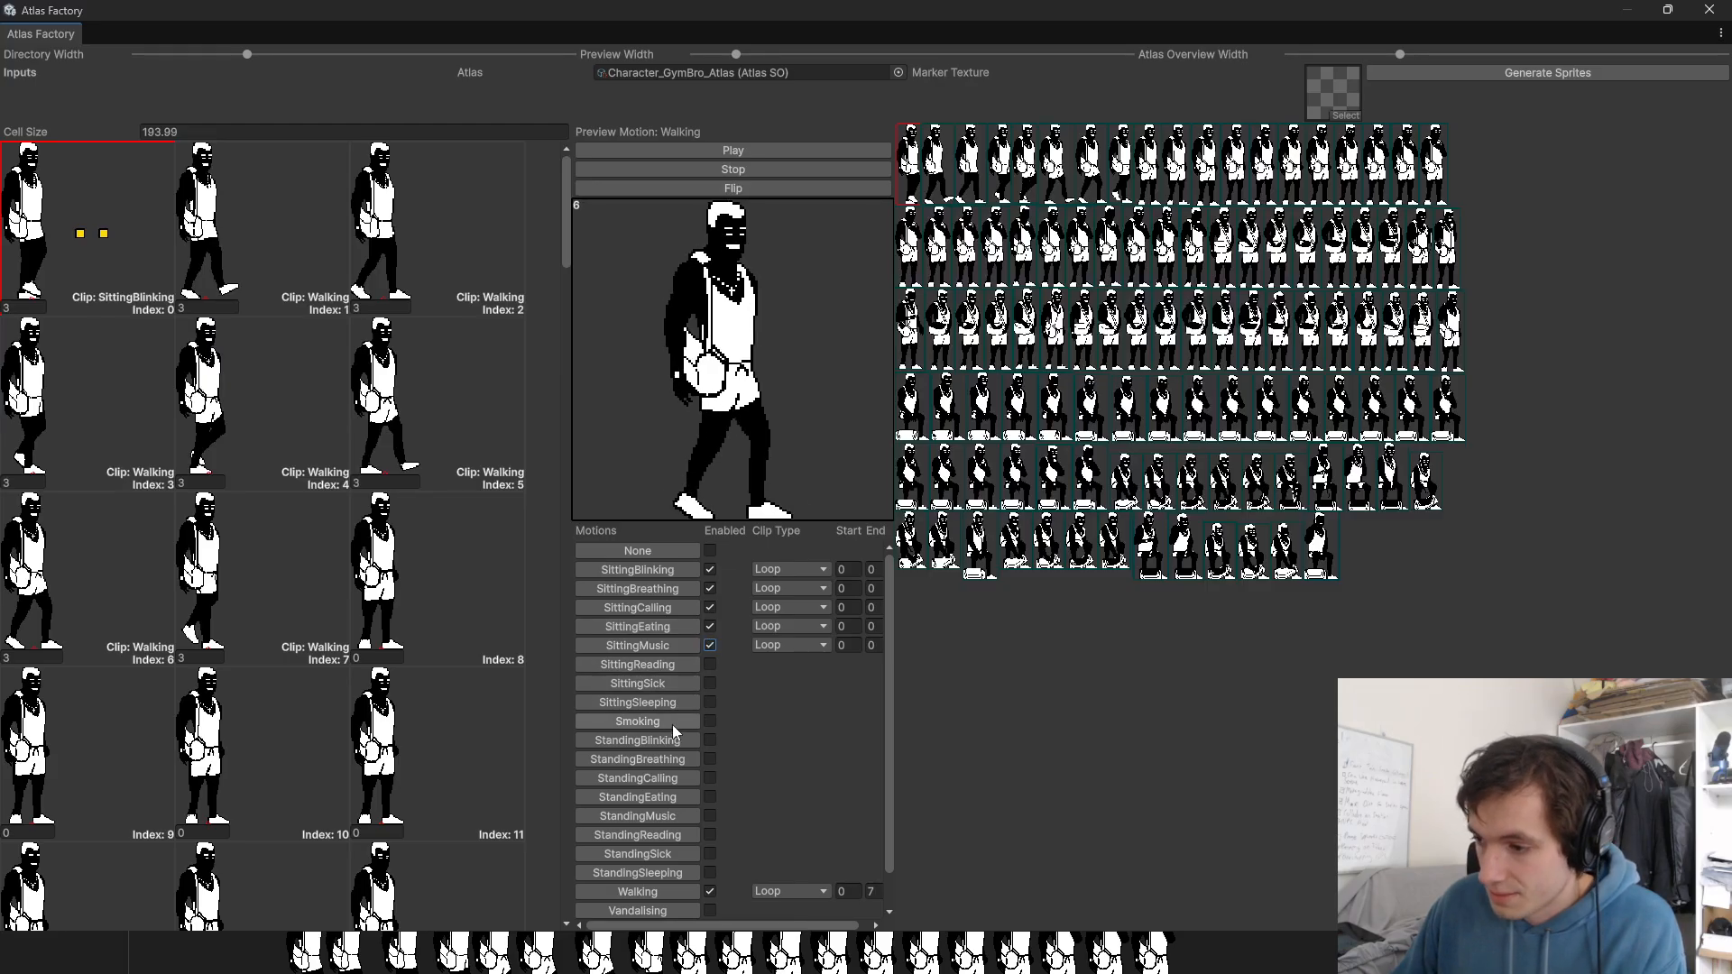
# Step: Enable the StandingBlinking, StandingBreathing, StandingCalling, StandingEating and StandingMusic motions
pyautogui.click(711, 740)
pyautogui.click(711, 759)
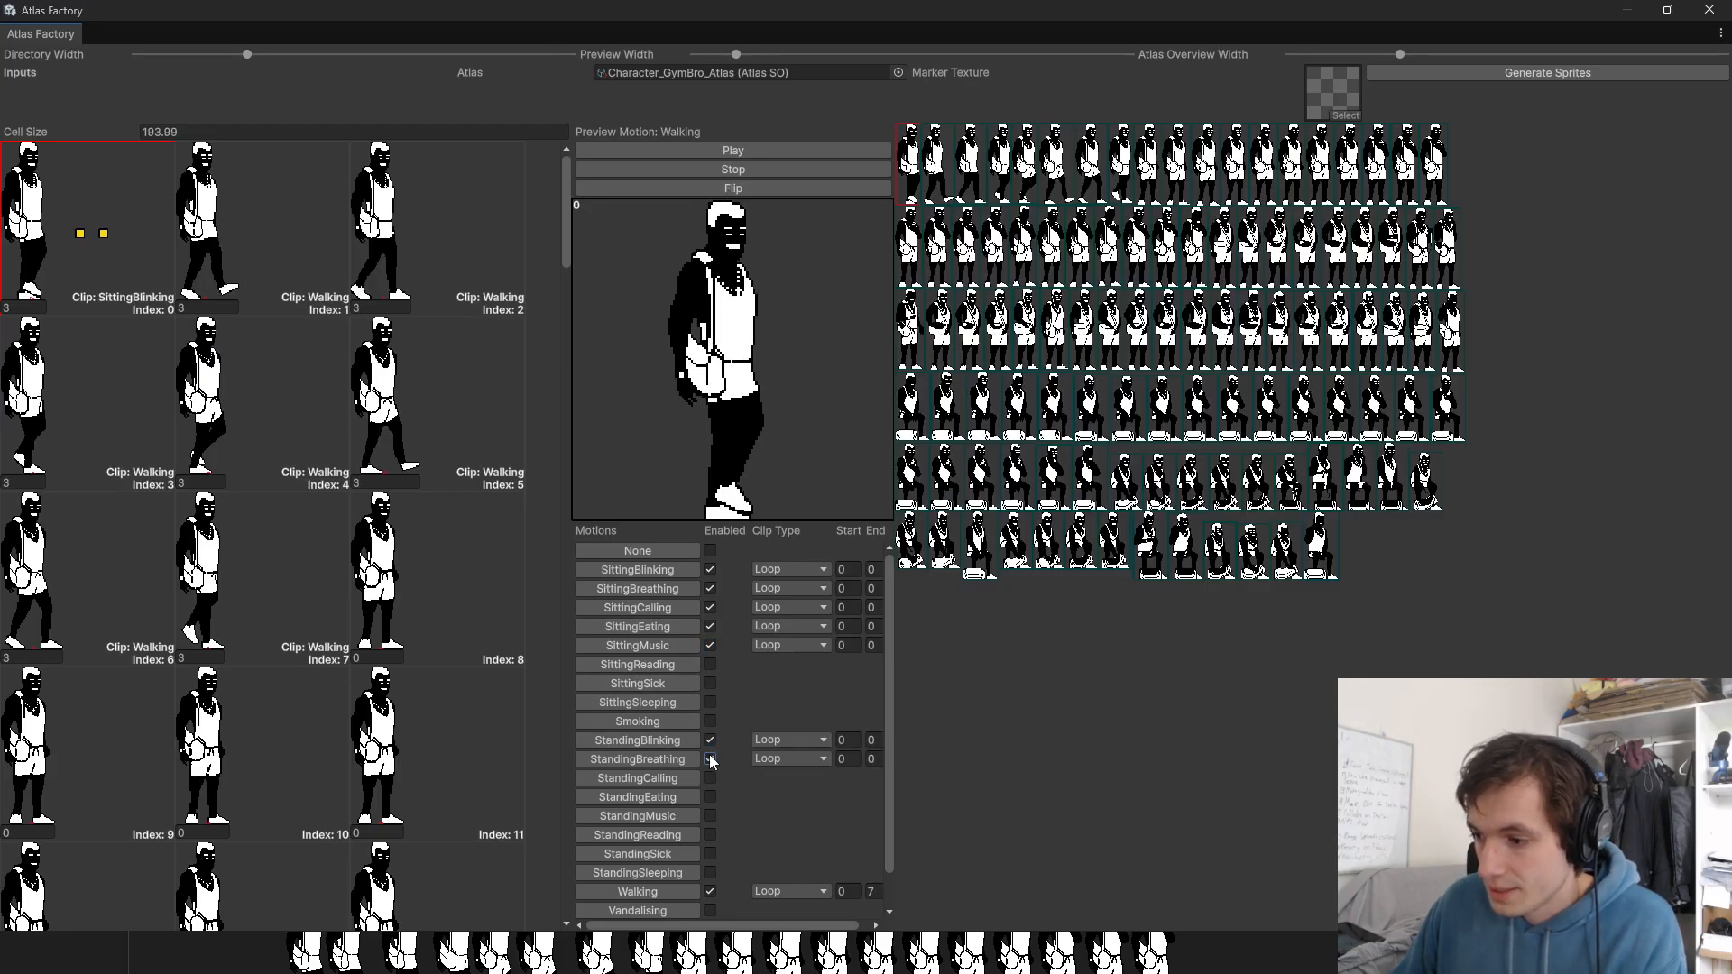
pyautogui.click(707, 779)
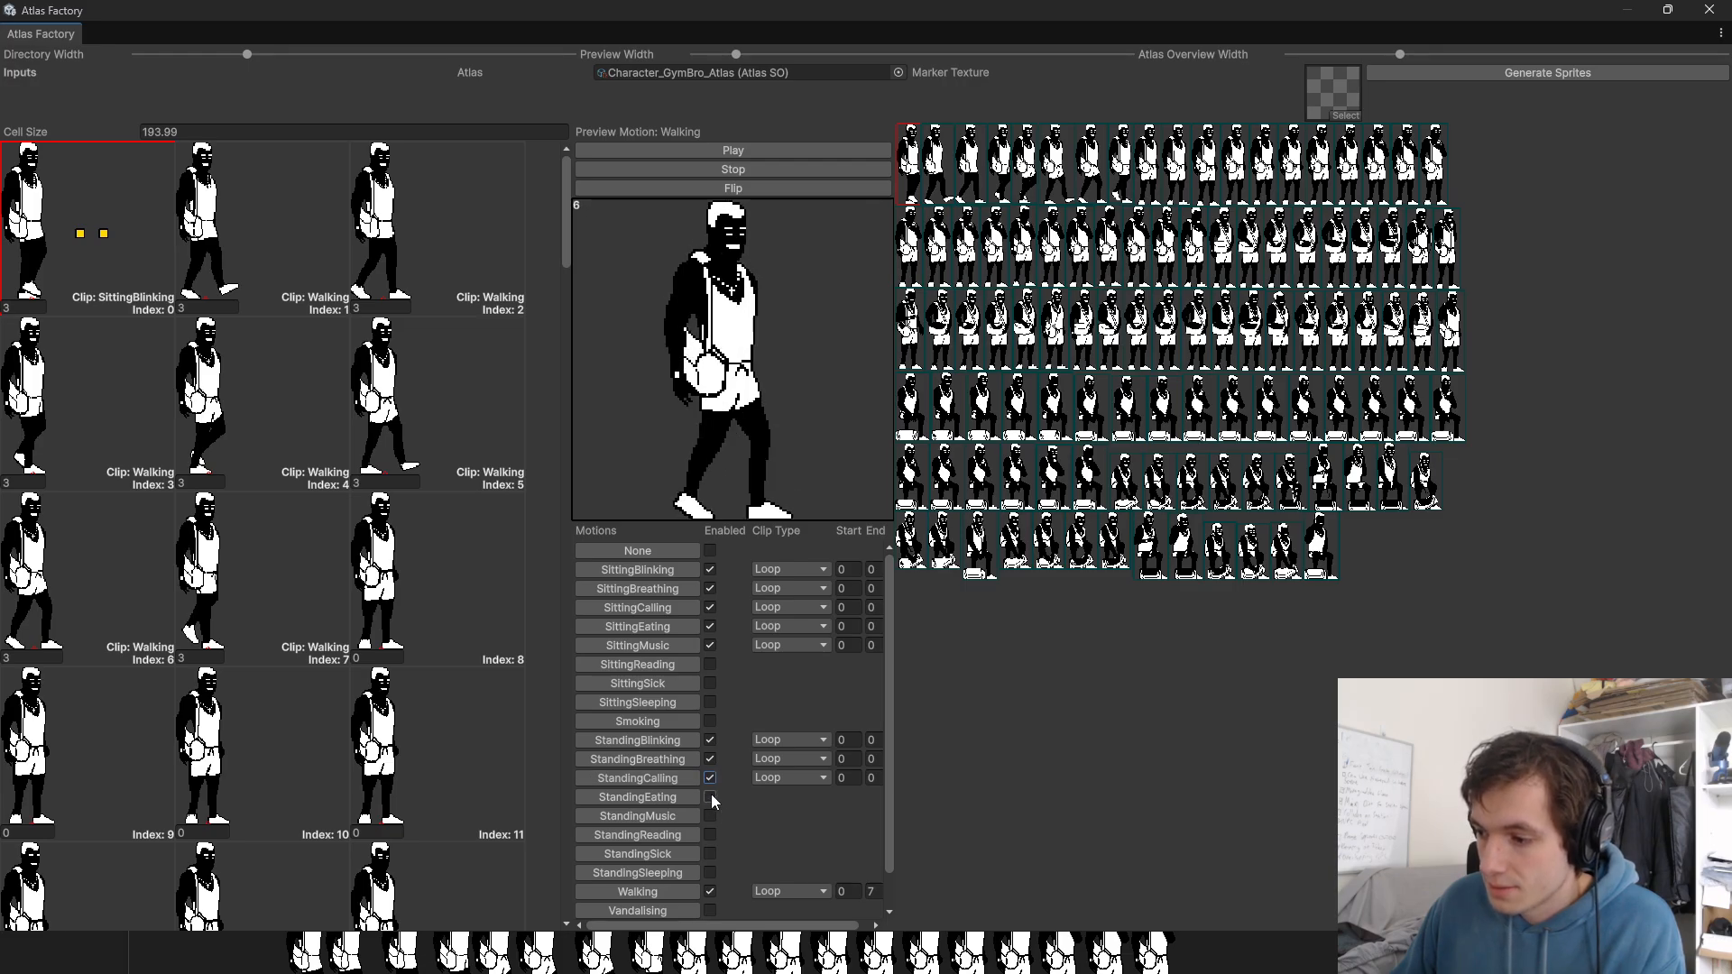
pyautogui.click(711, 798)
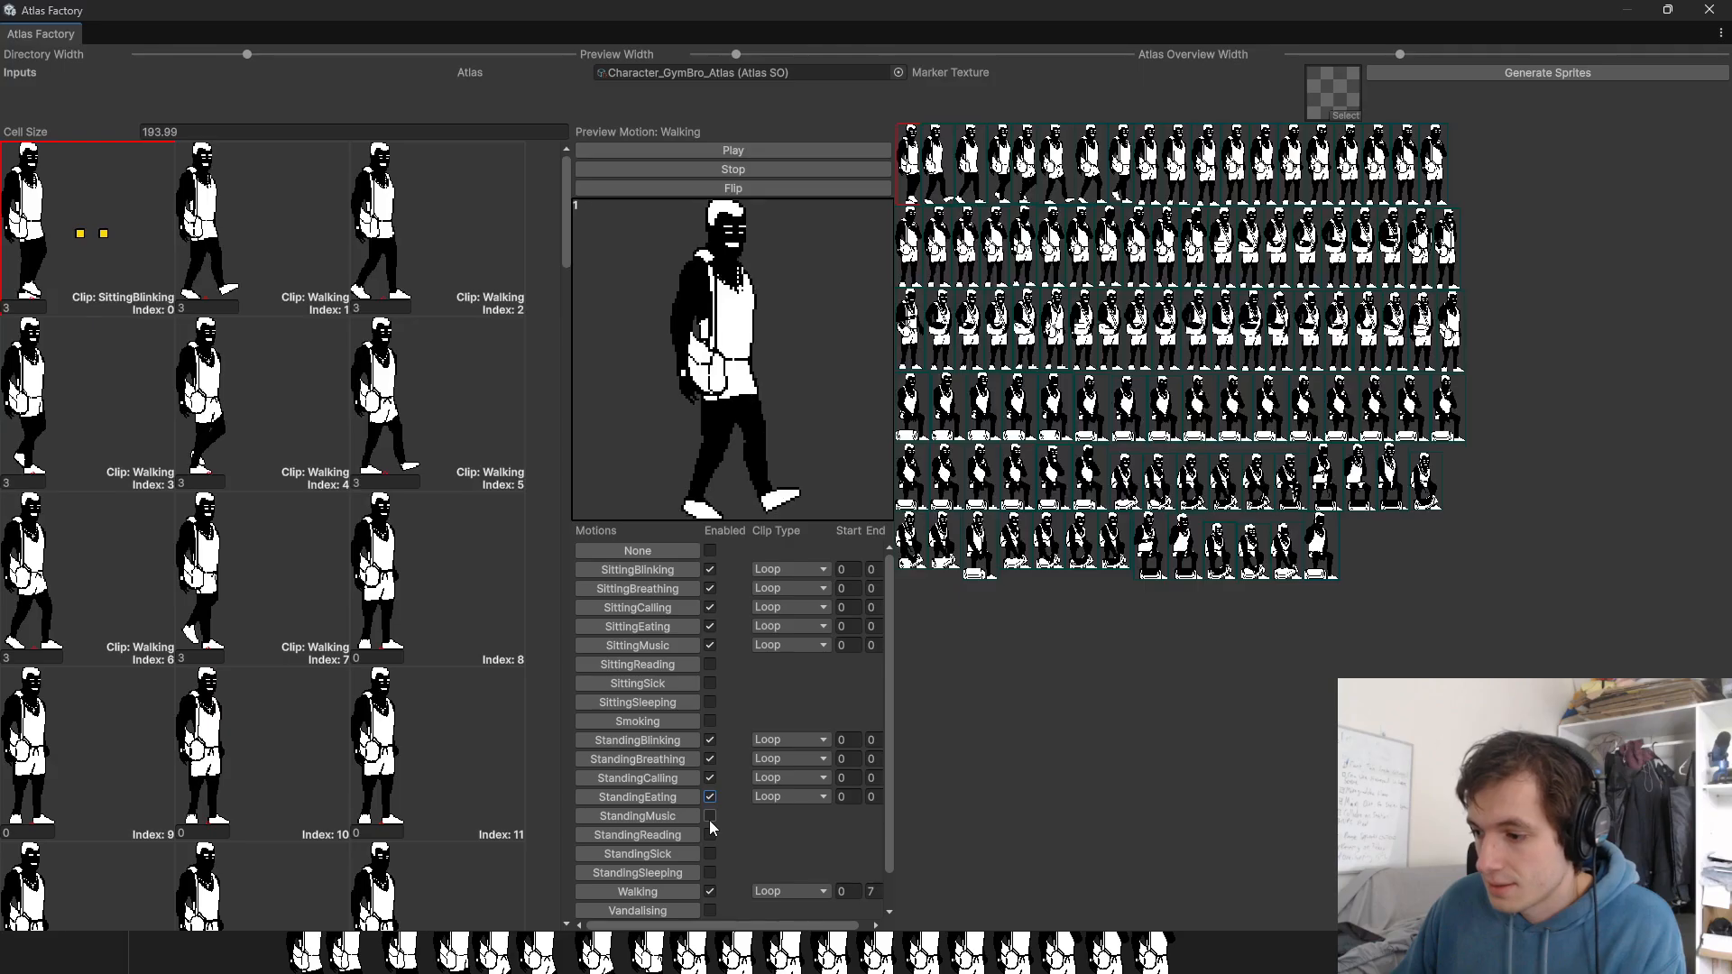
pyautogui.click(710, 817)
# Step: Enable the SittingDistracted and StandingDistracted motions
pyautogui.scroll(-1, 678, 772)
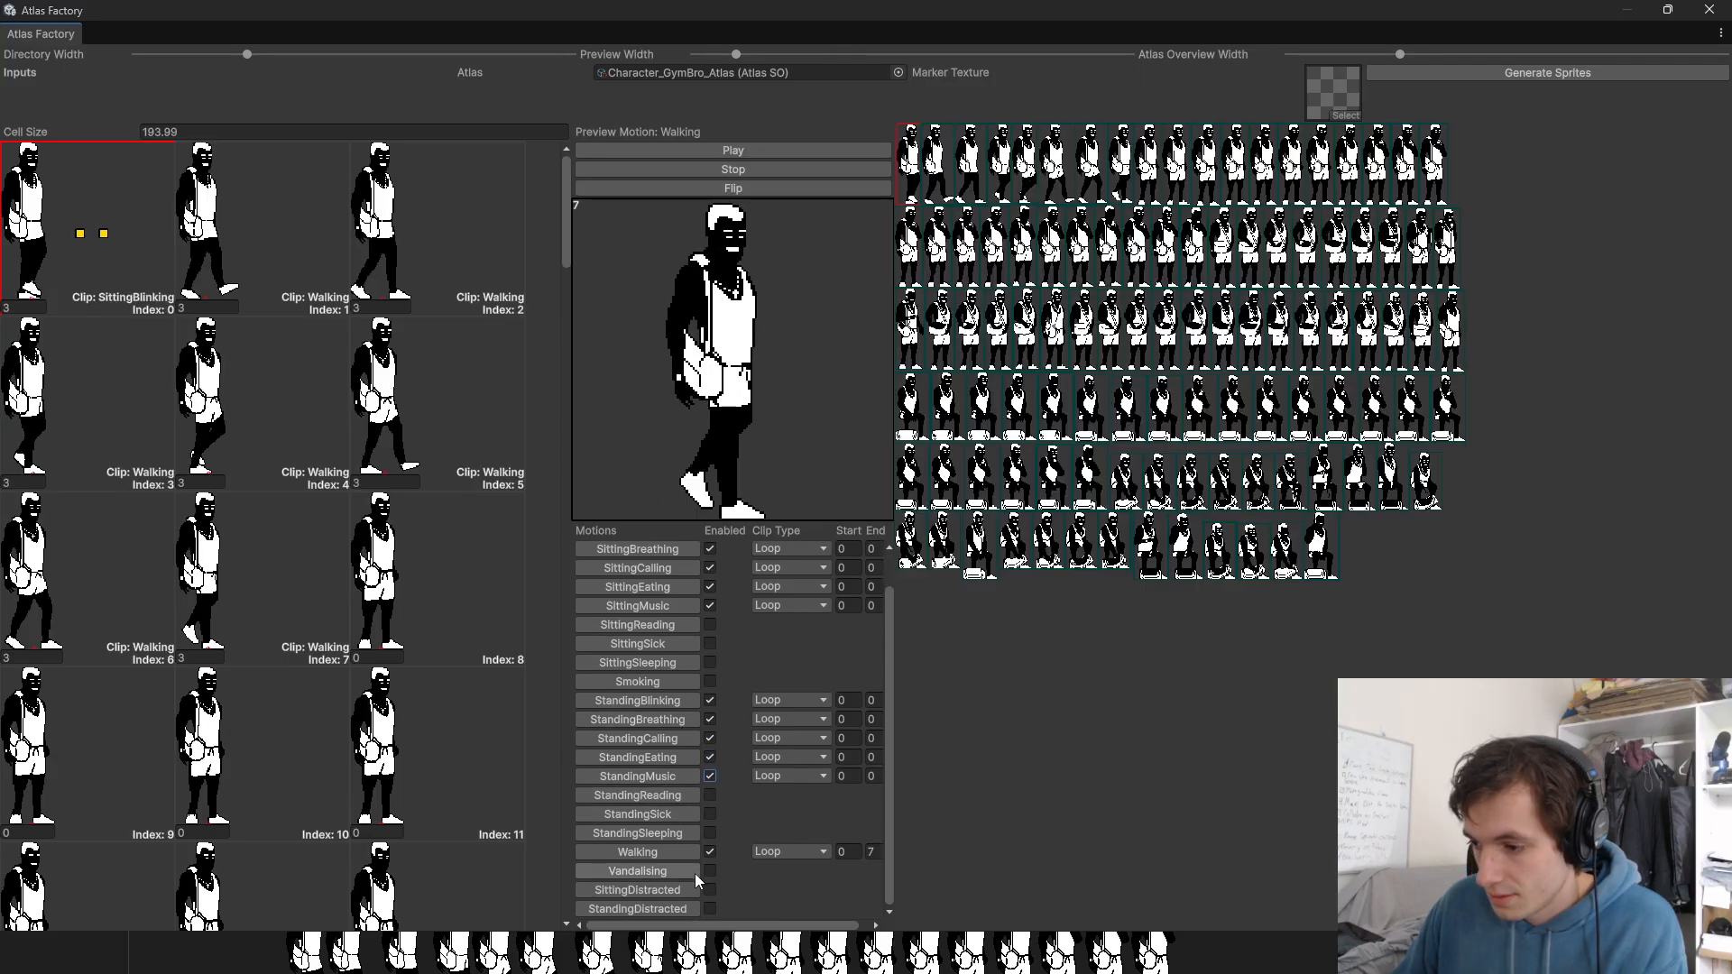
pyautogui.click(711, 889)
pyautogui.click(710, 908)
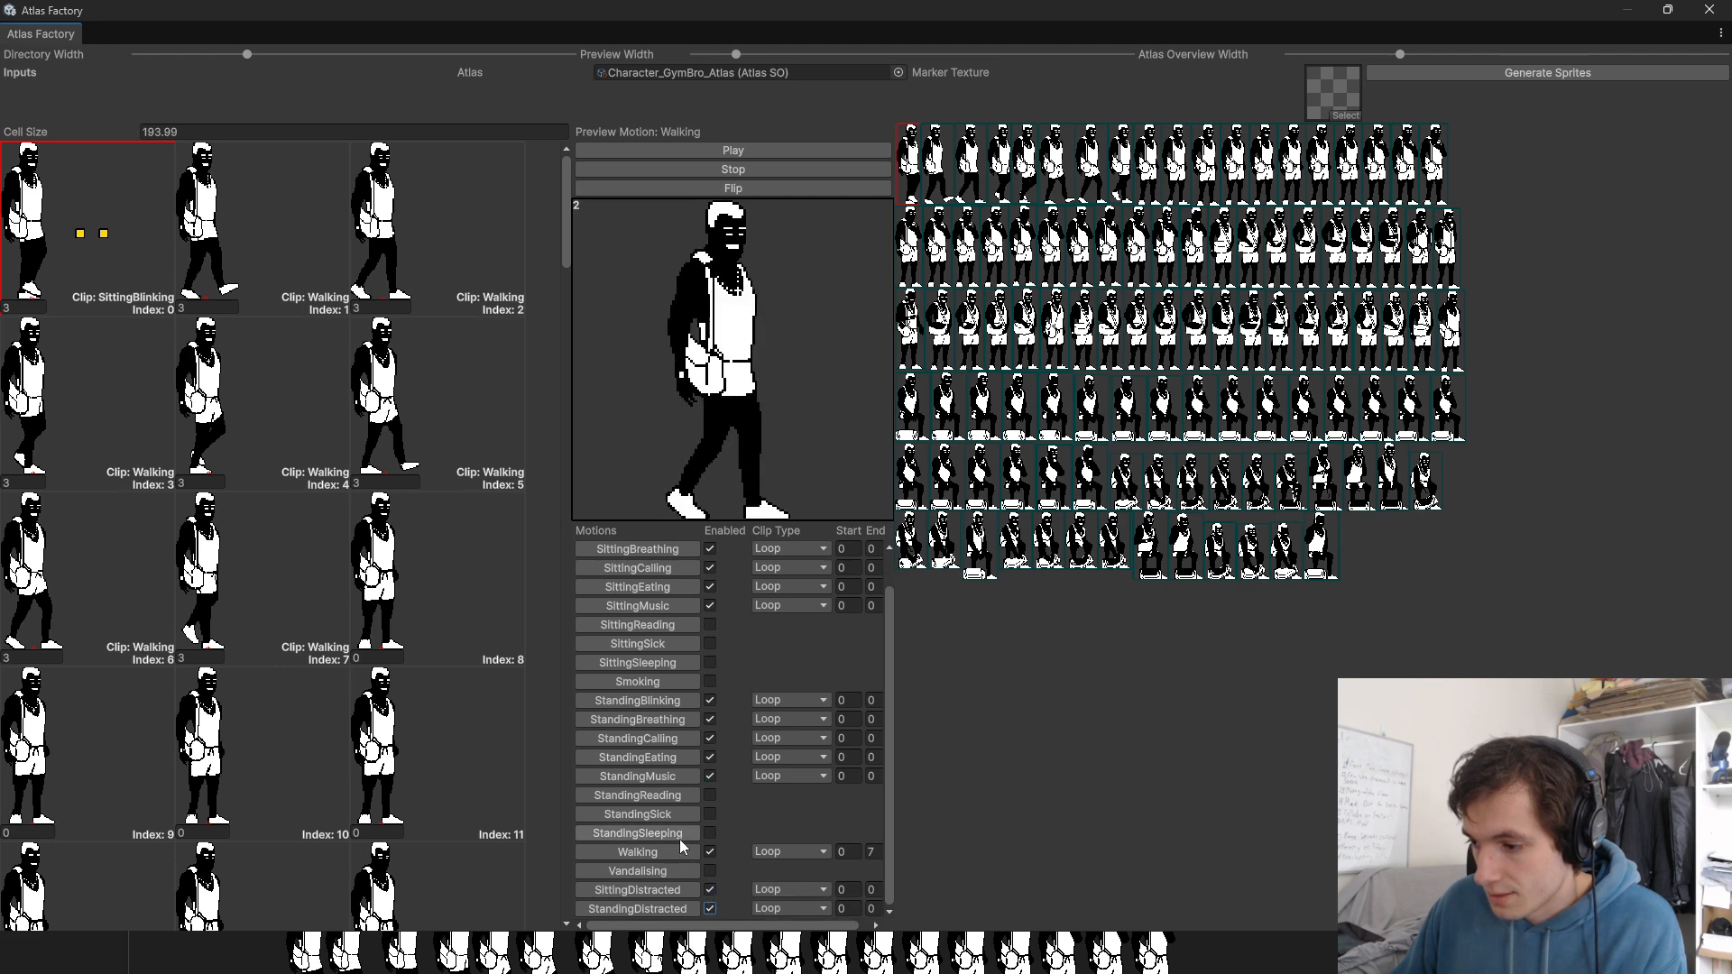
# Step: Set the StandingBreathing motion to start at index 8, end at index 10 and use the Ping Pong clip type
pyautogui.scroll(1, 767, 776)
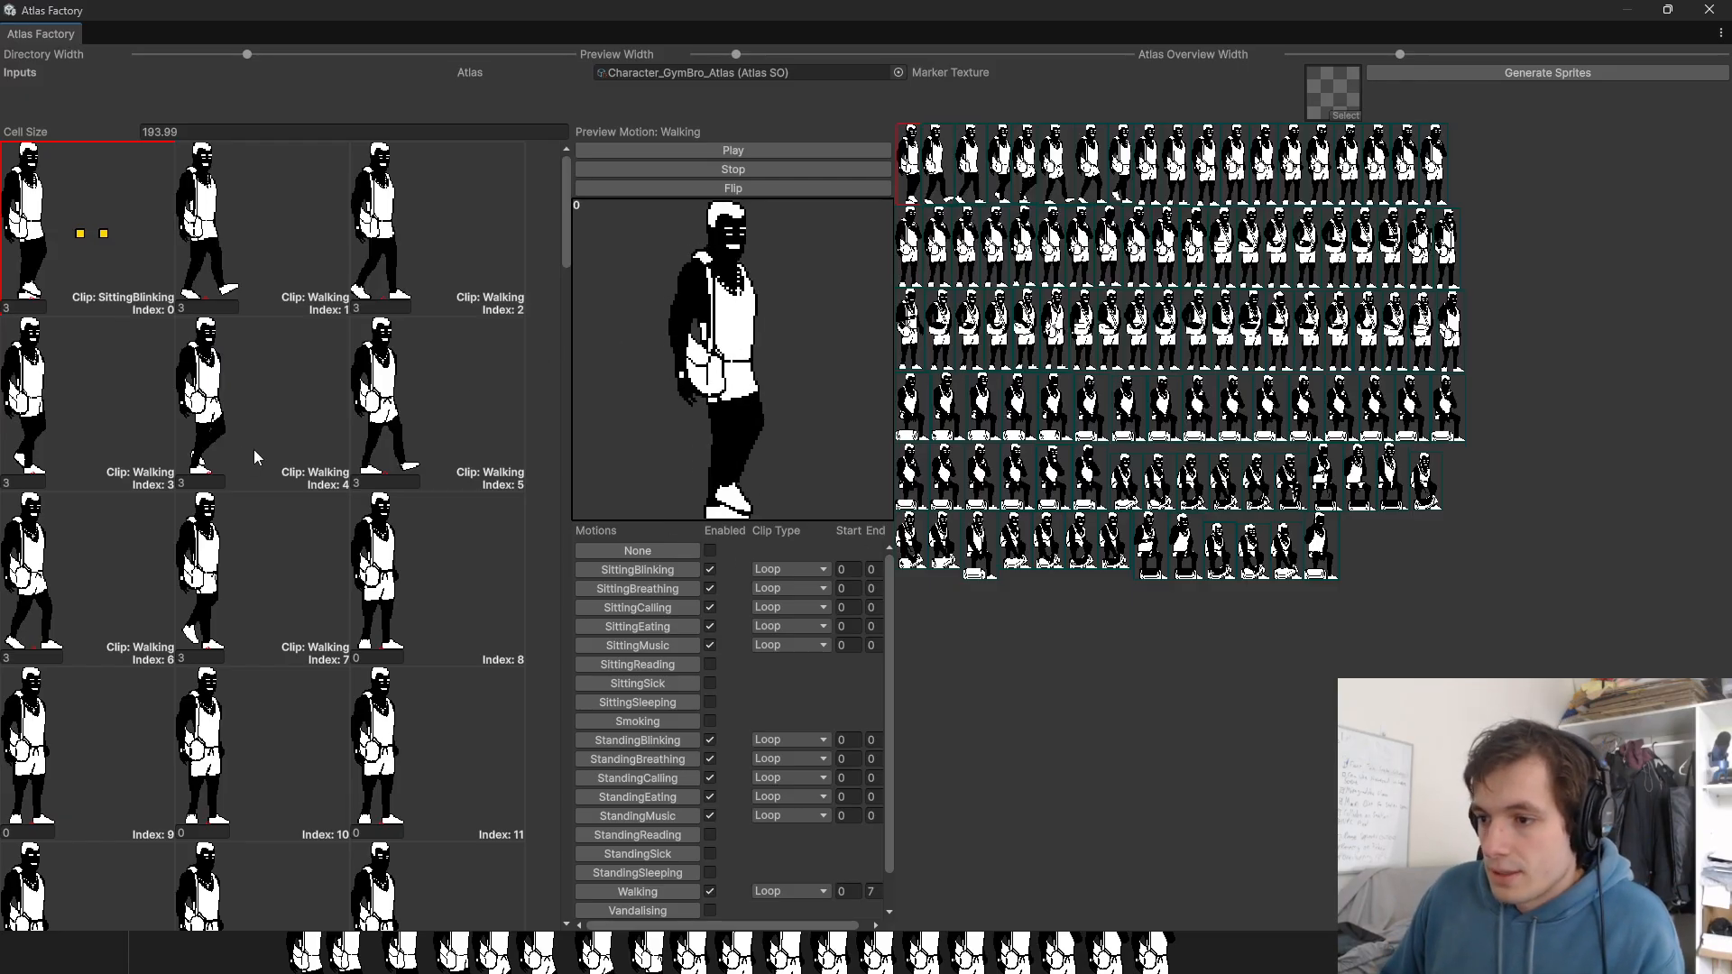
pyautogui.scroll(-2, 399, 435)
pyautogui.scroll(-1, 400, 435)
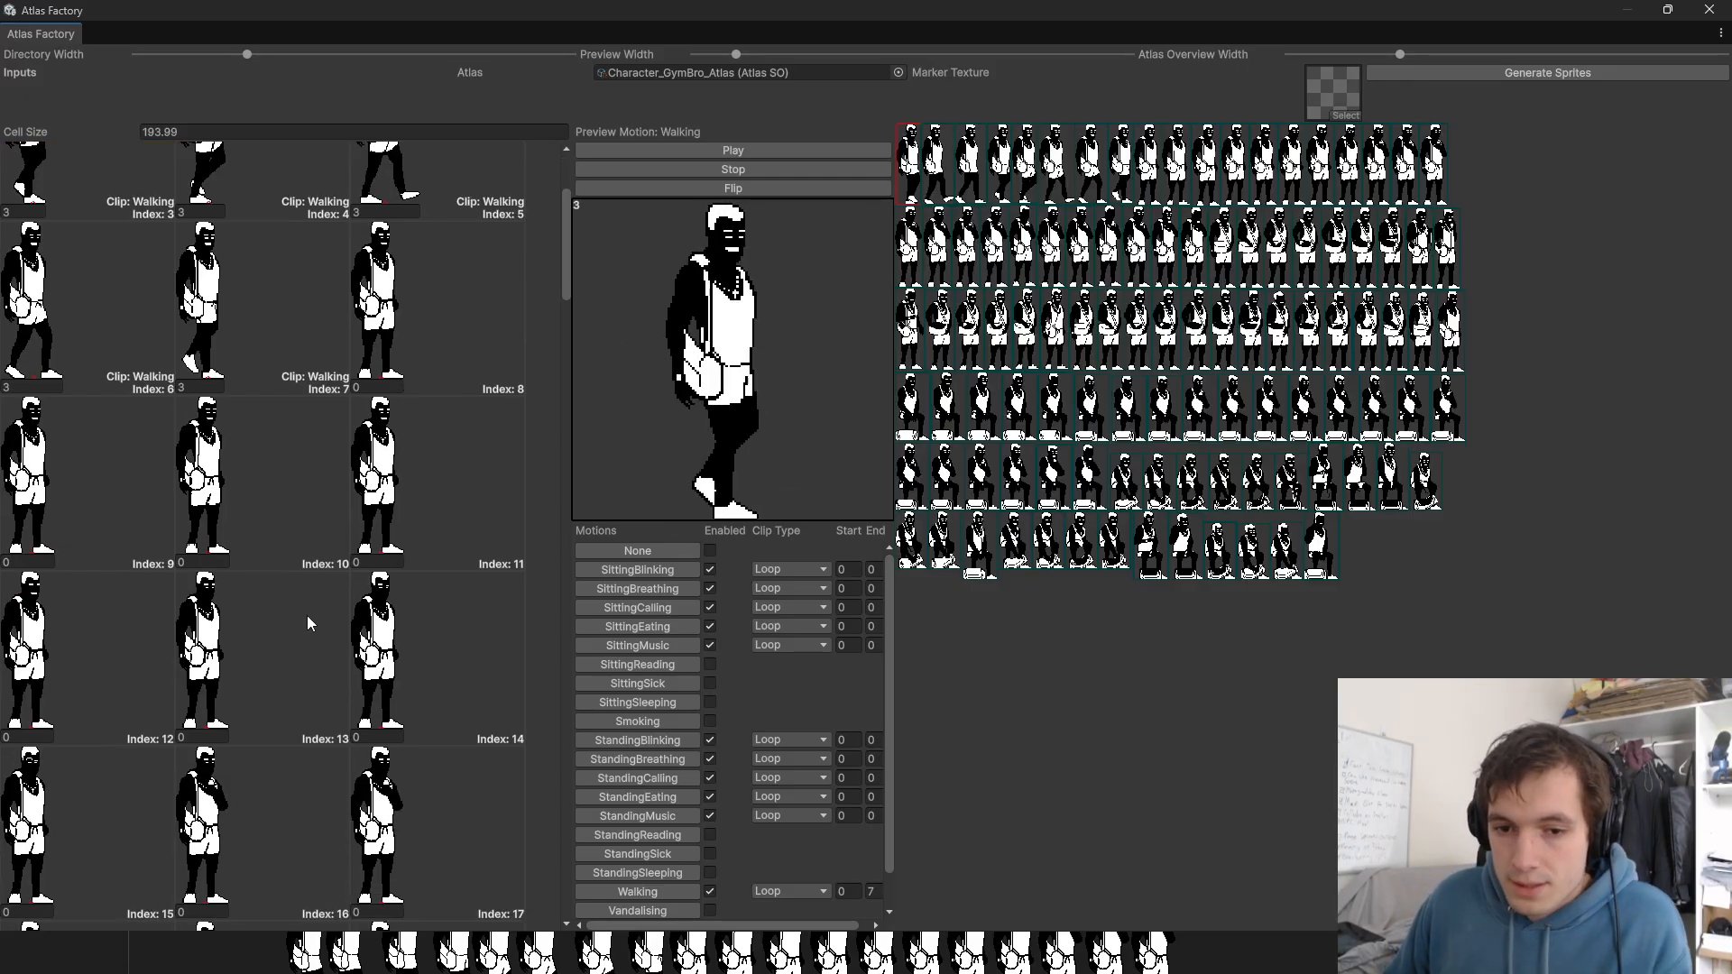
pyautogui.scroll(3, 312, 577)
pyautogui.scroll(2, 316, 559)
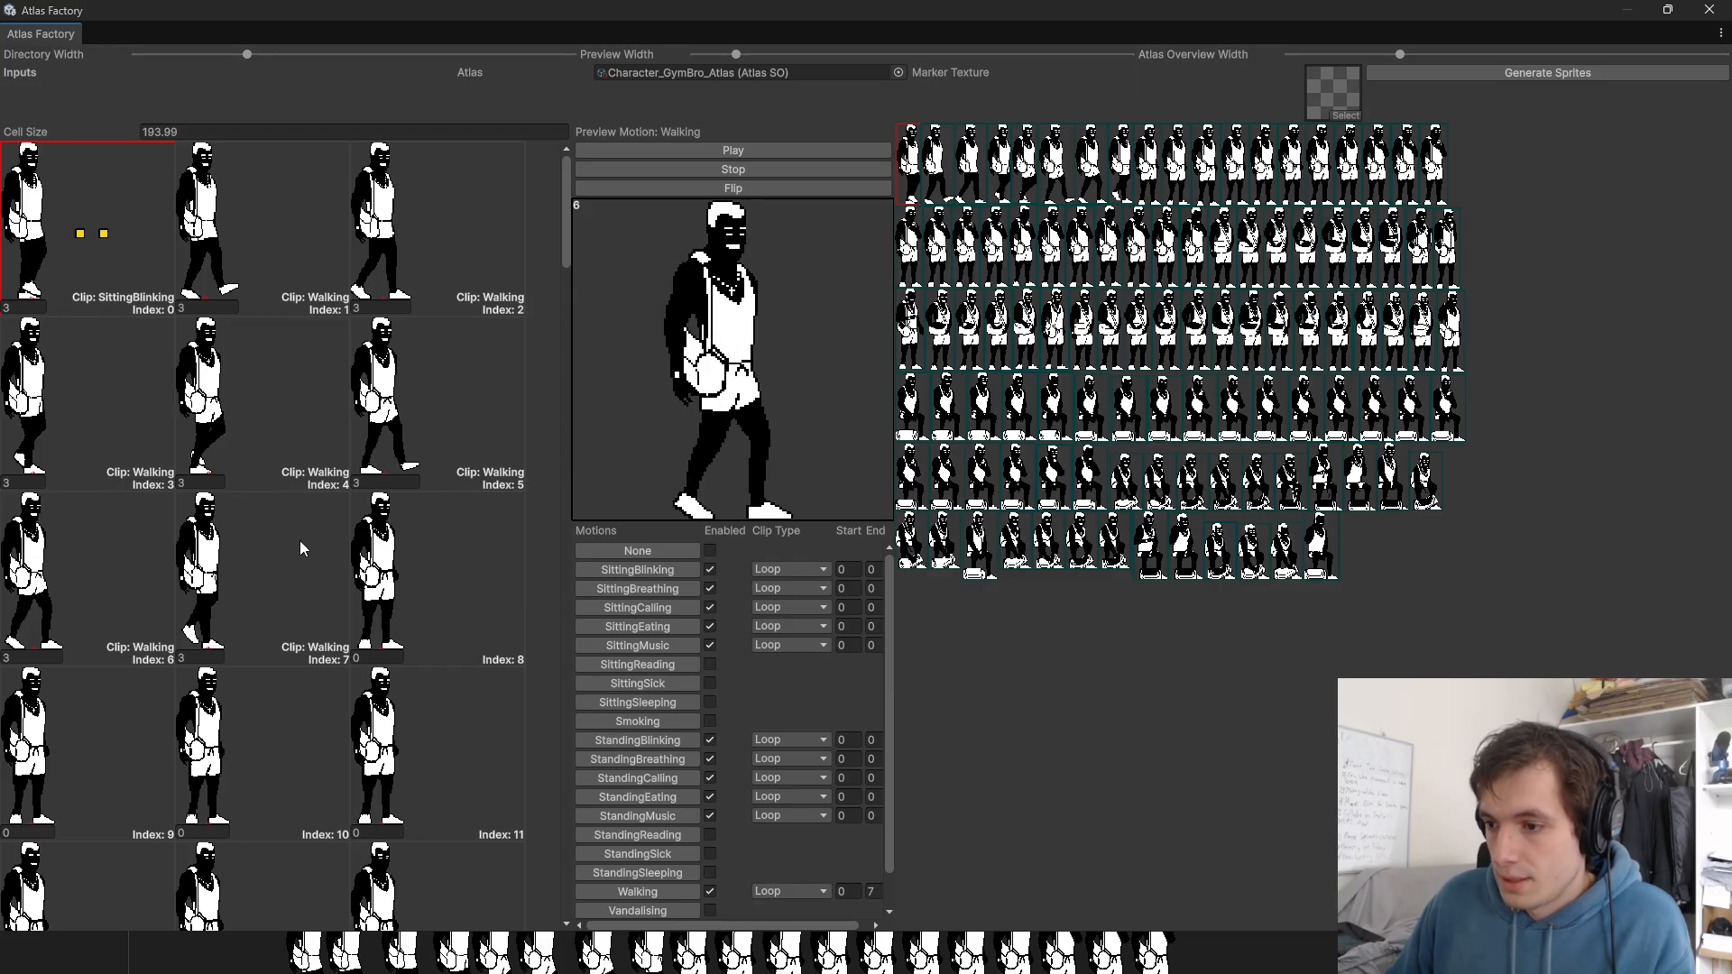
pyautogui.scroll(-3, 300, 539)
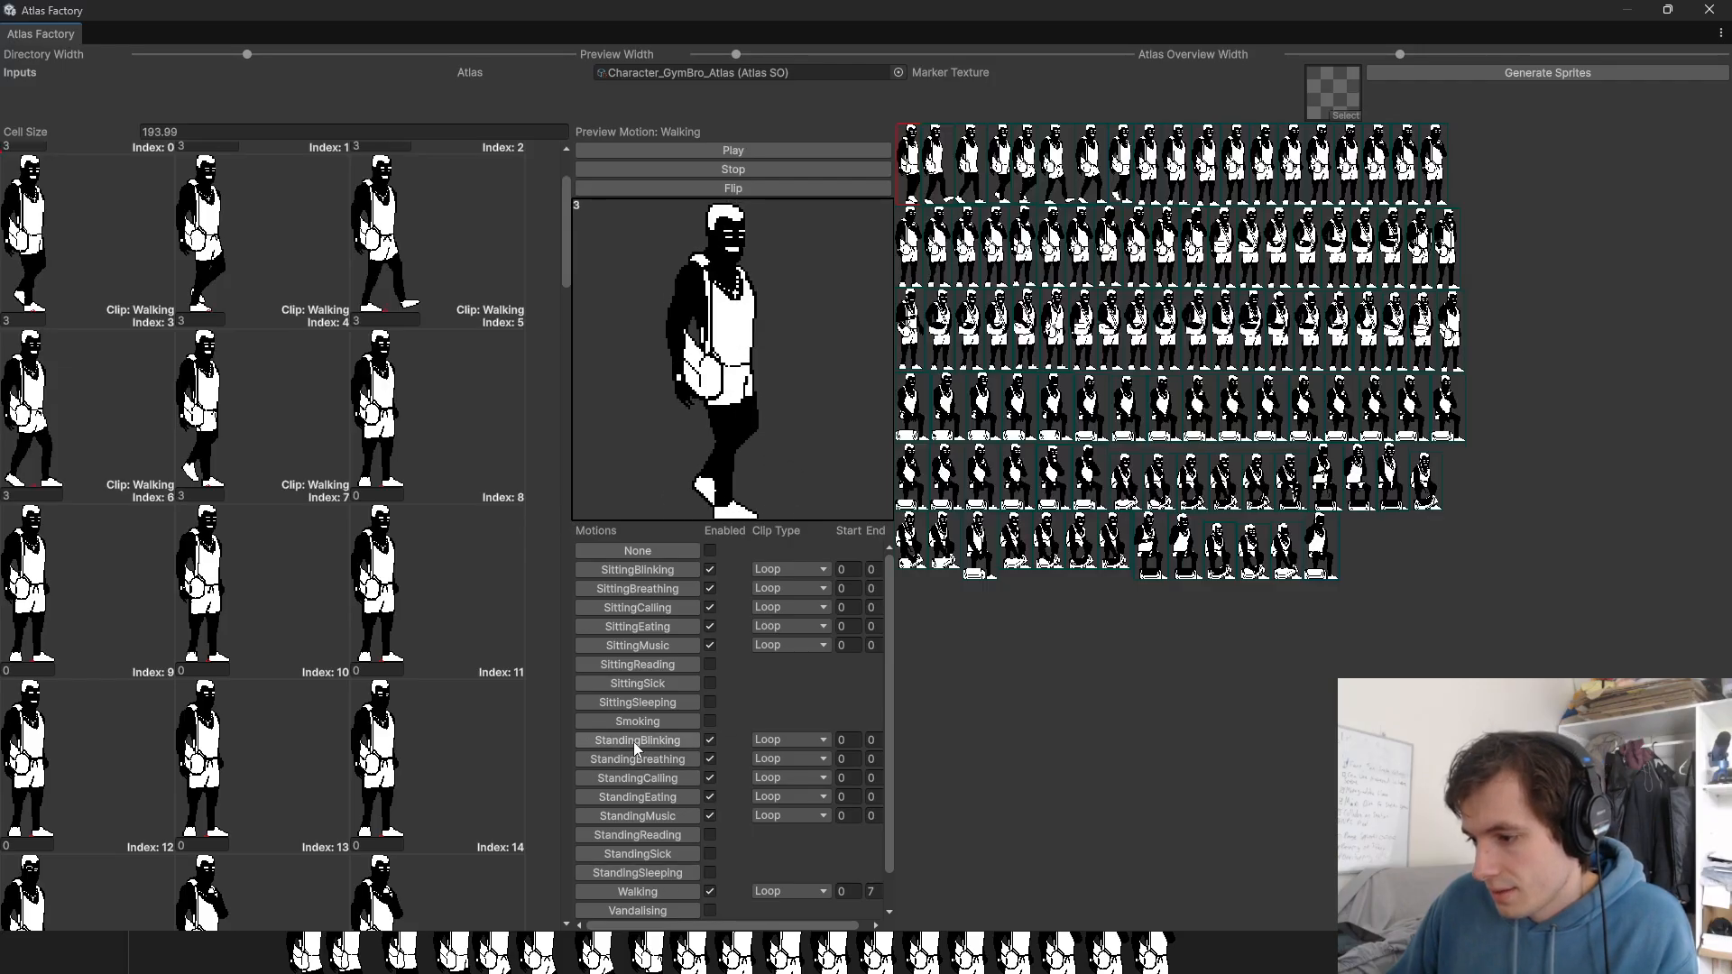
pyautogui.click(843, 759)
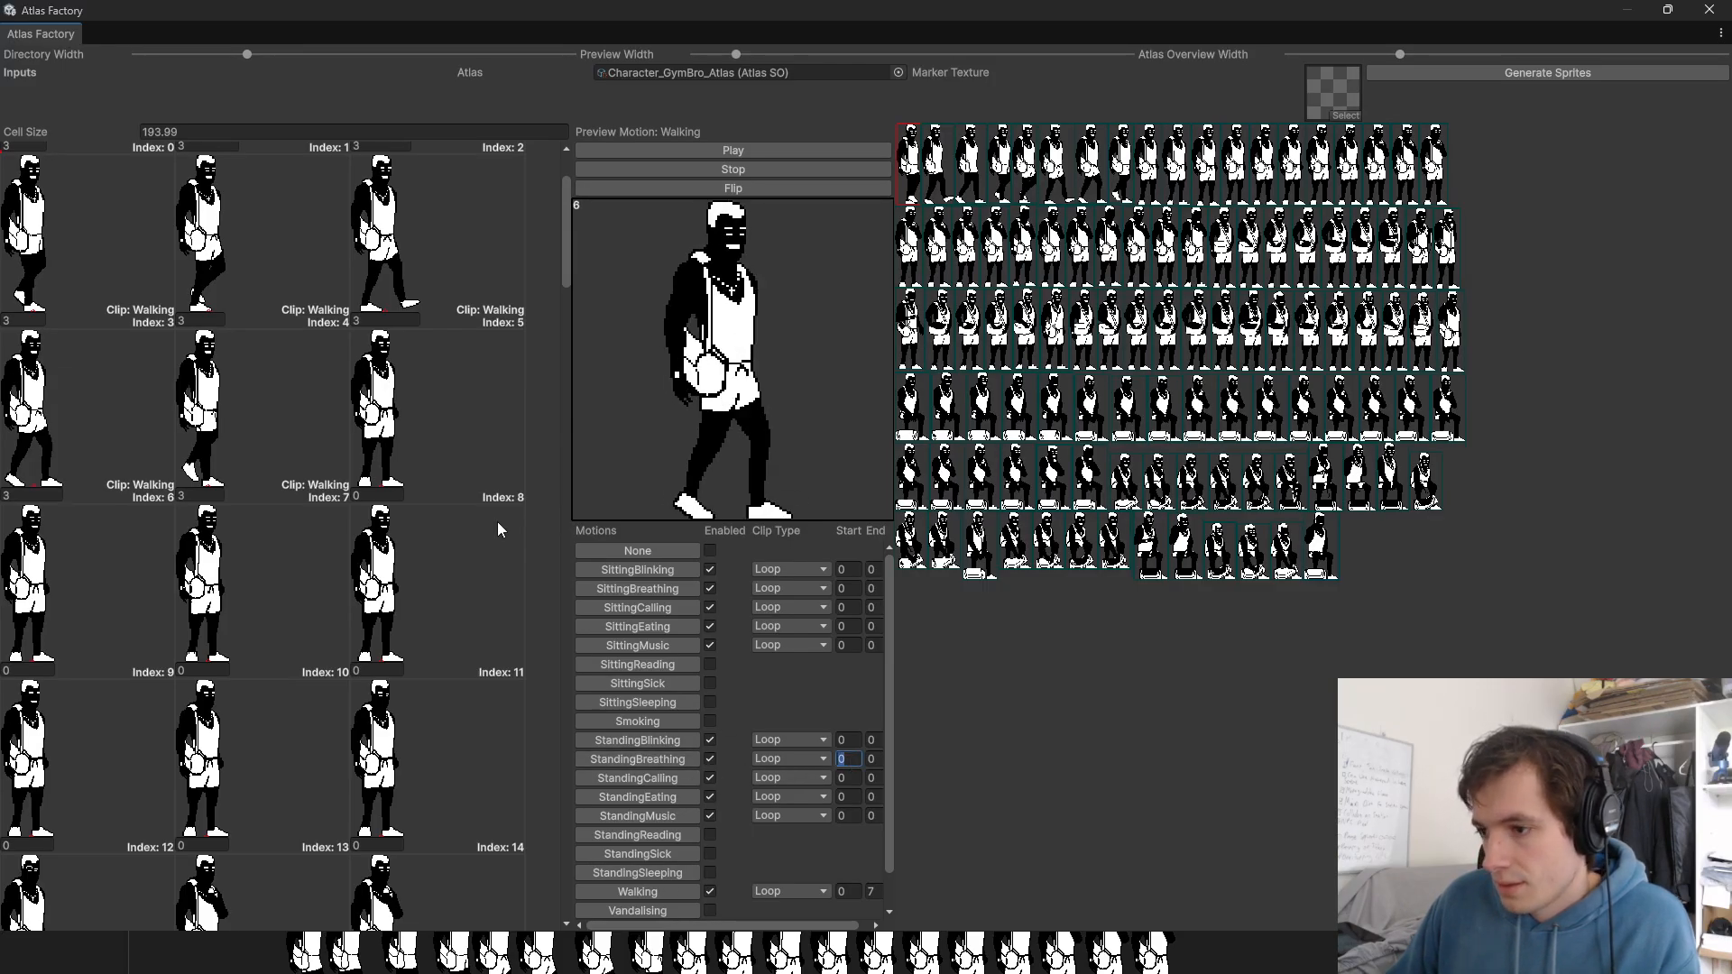
pyautogui.write('8')
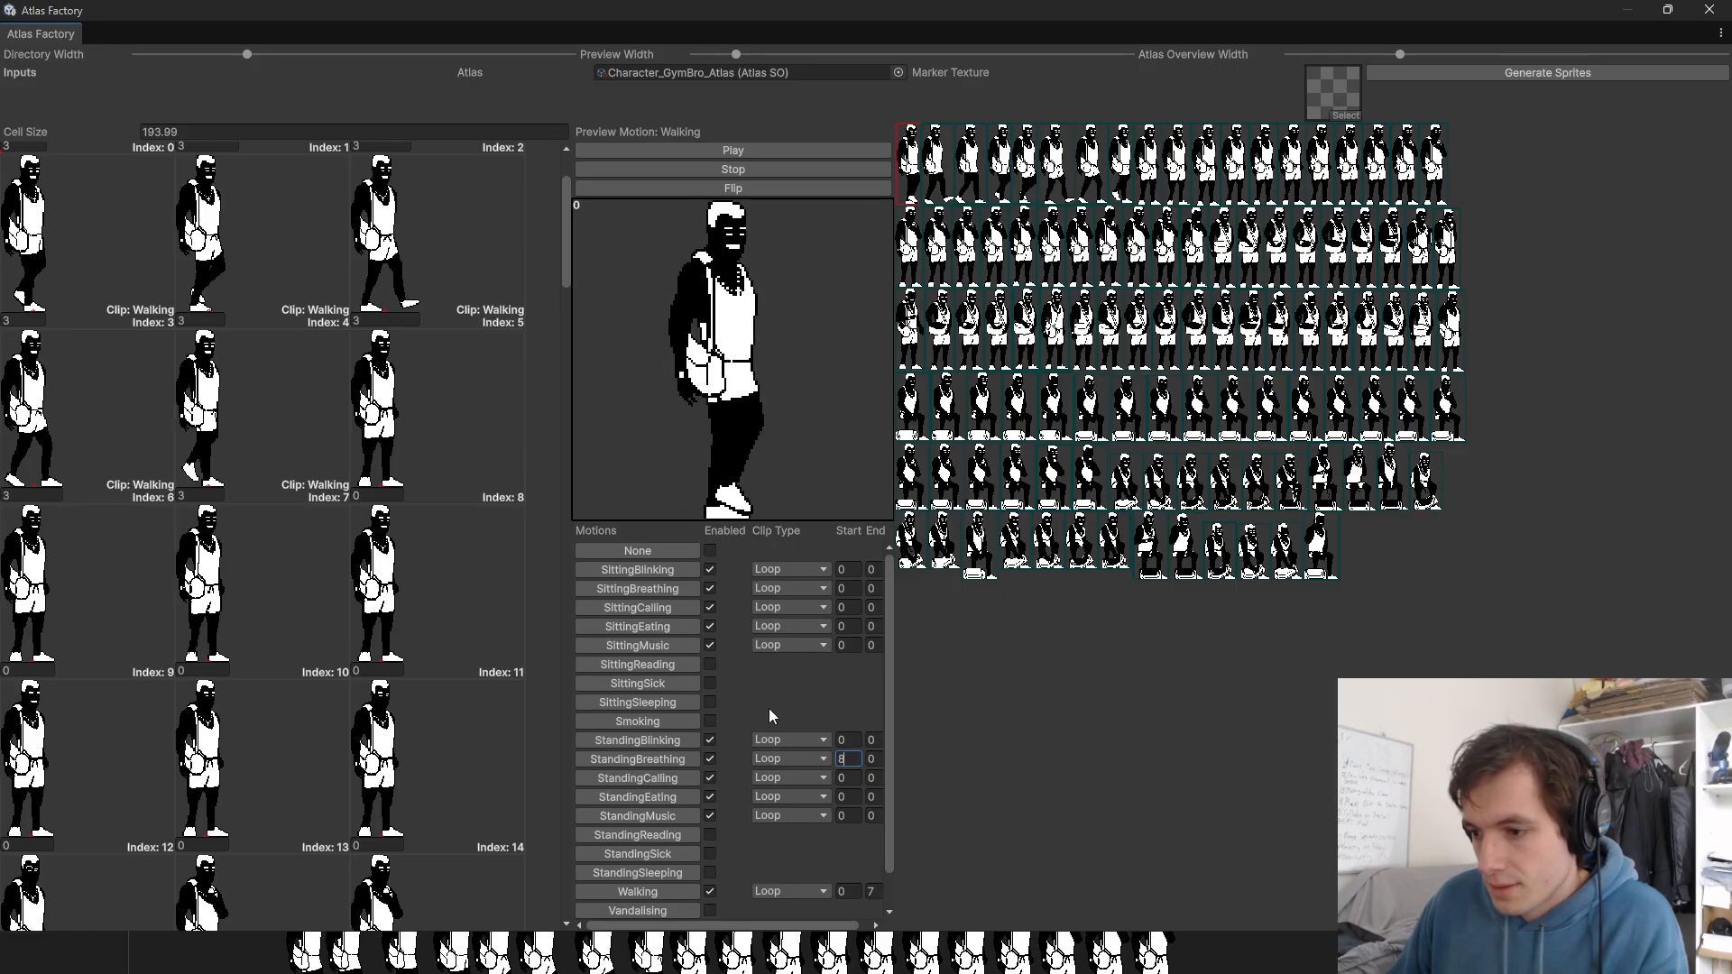
pyautogui.click(872, 758)
pyautogui.write('10')
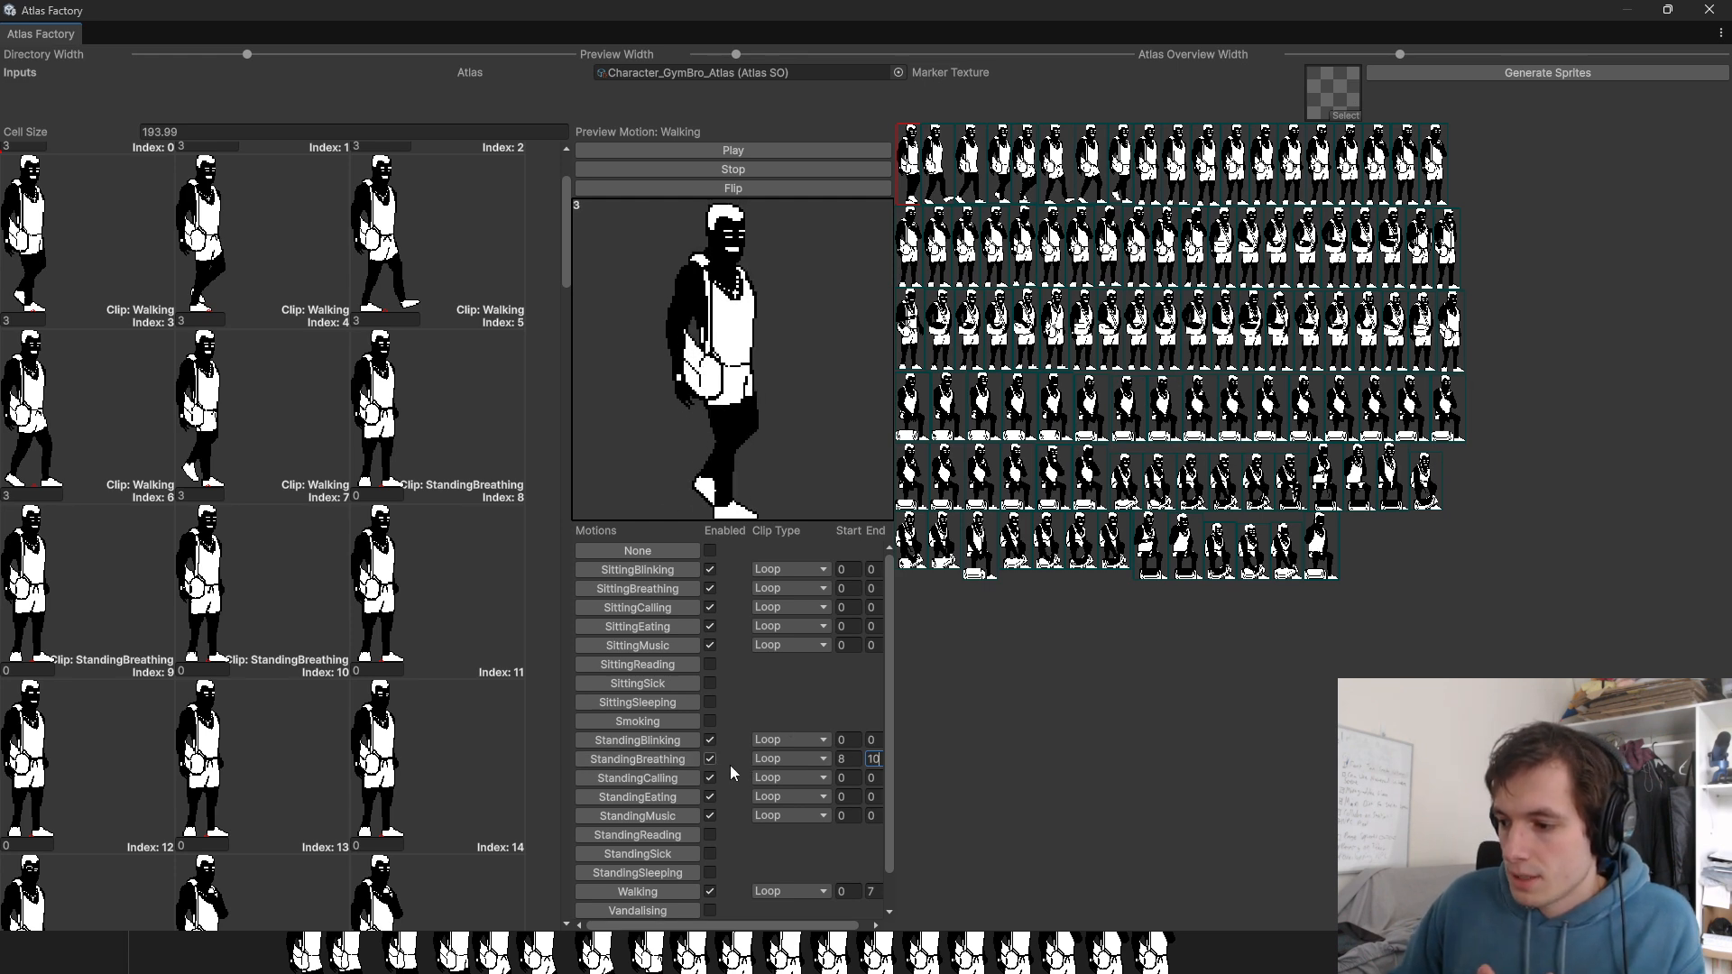
pyautogui.click(797, 767)
pyautogui.click(799, 800)
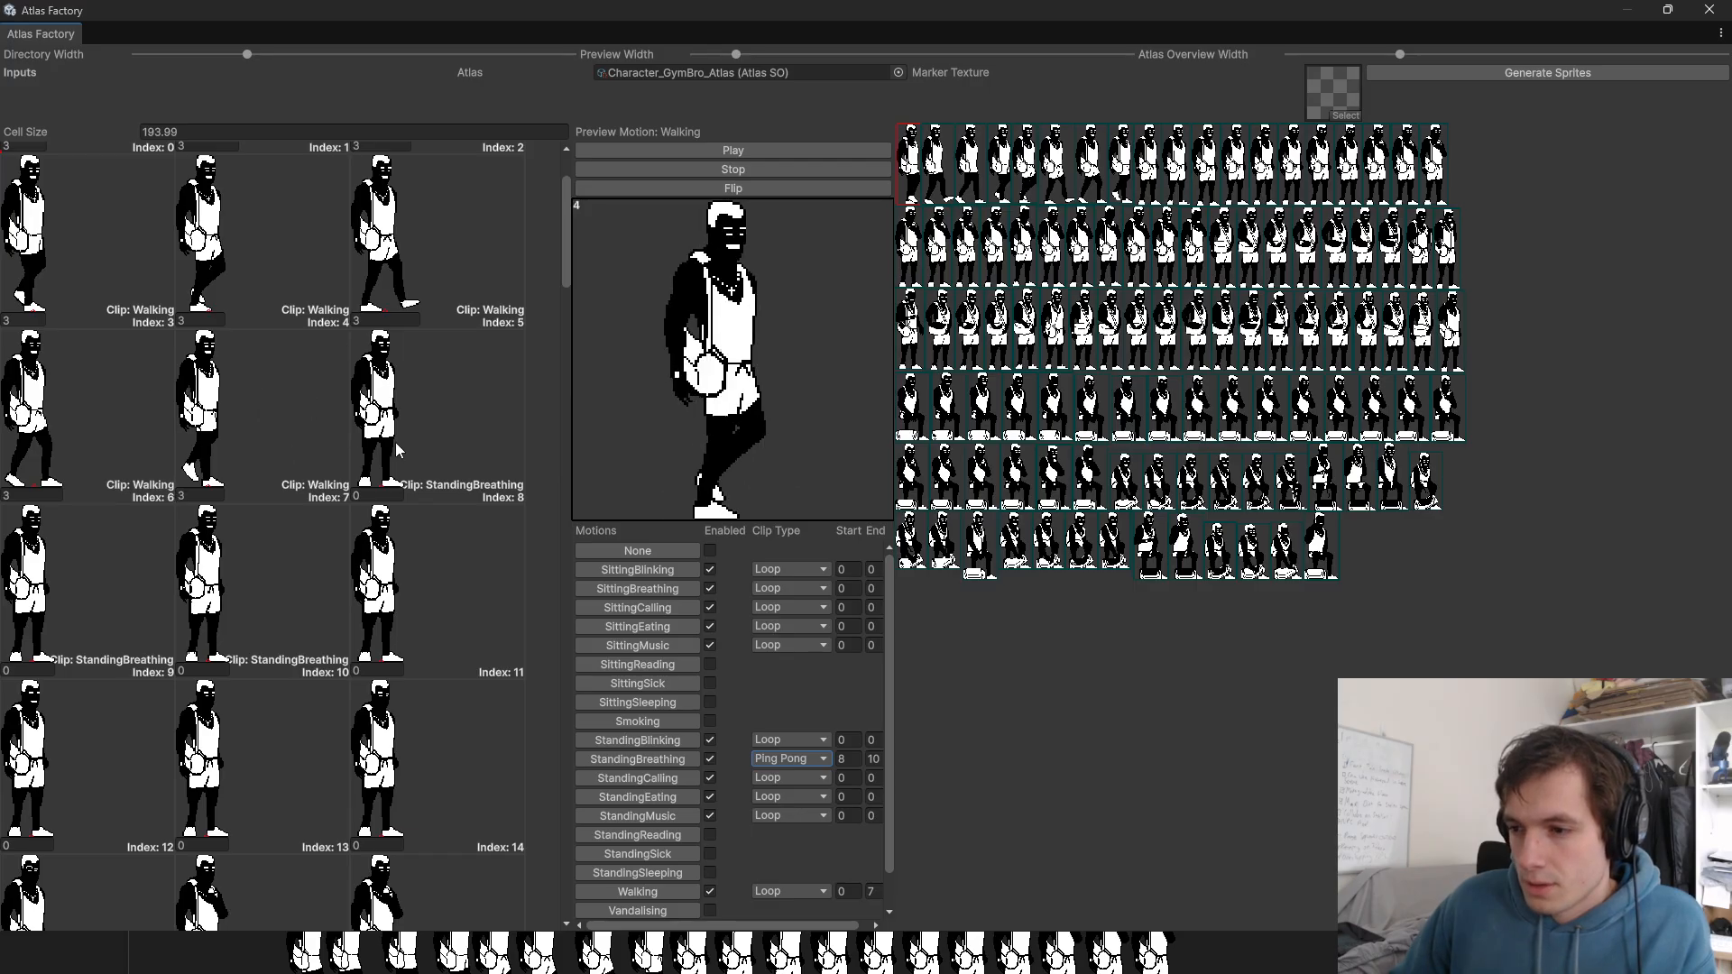
# Step: Set the StandingBreathing frame values at indices 8, 9 and 10 to 50, 10 and 50, and preview that motion at a larger size
pyautogui.click(425, 465)
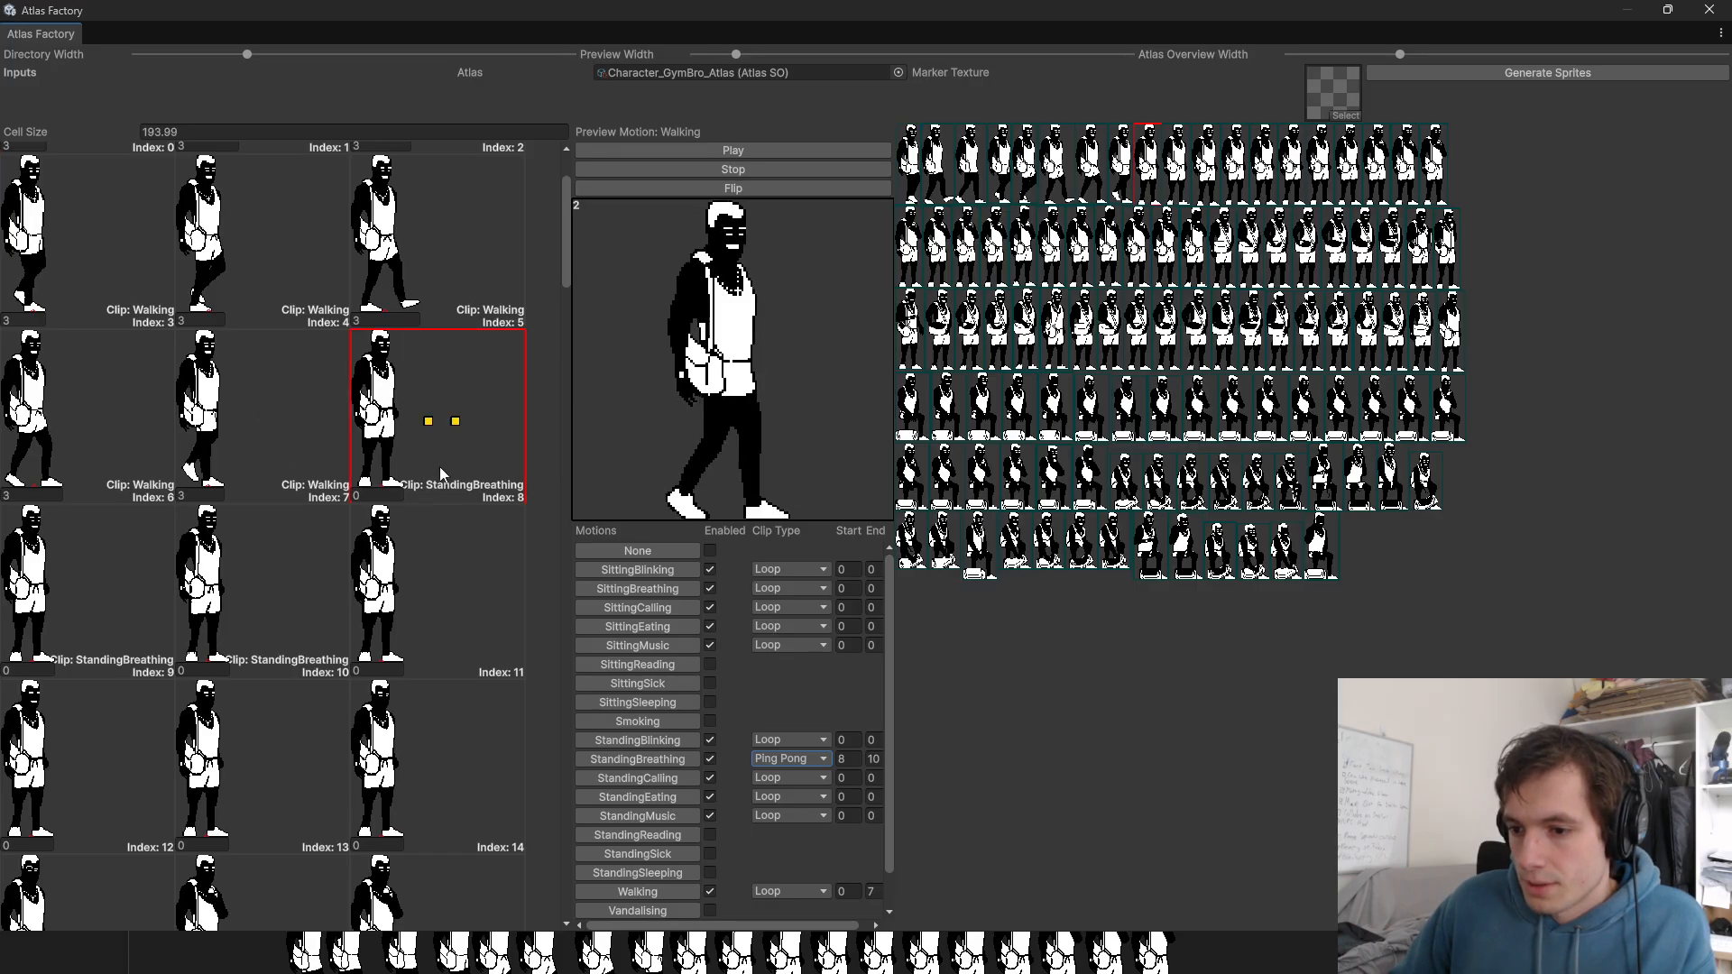
pyautogui.click(386, 496)
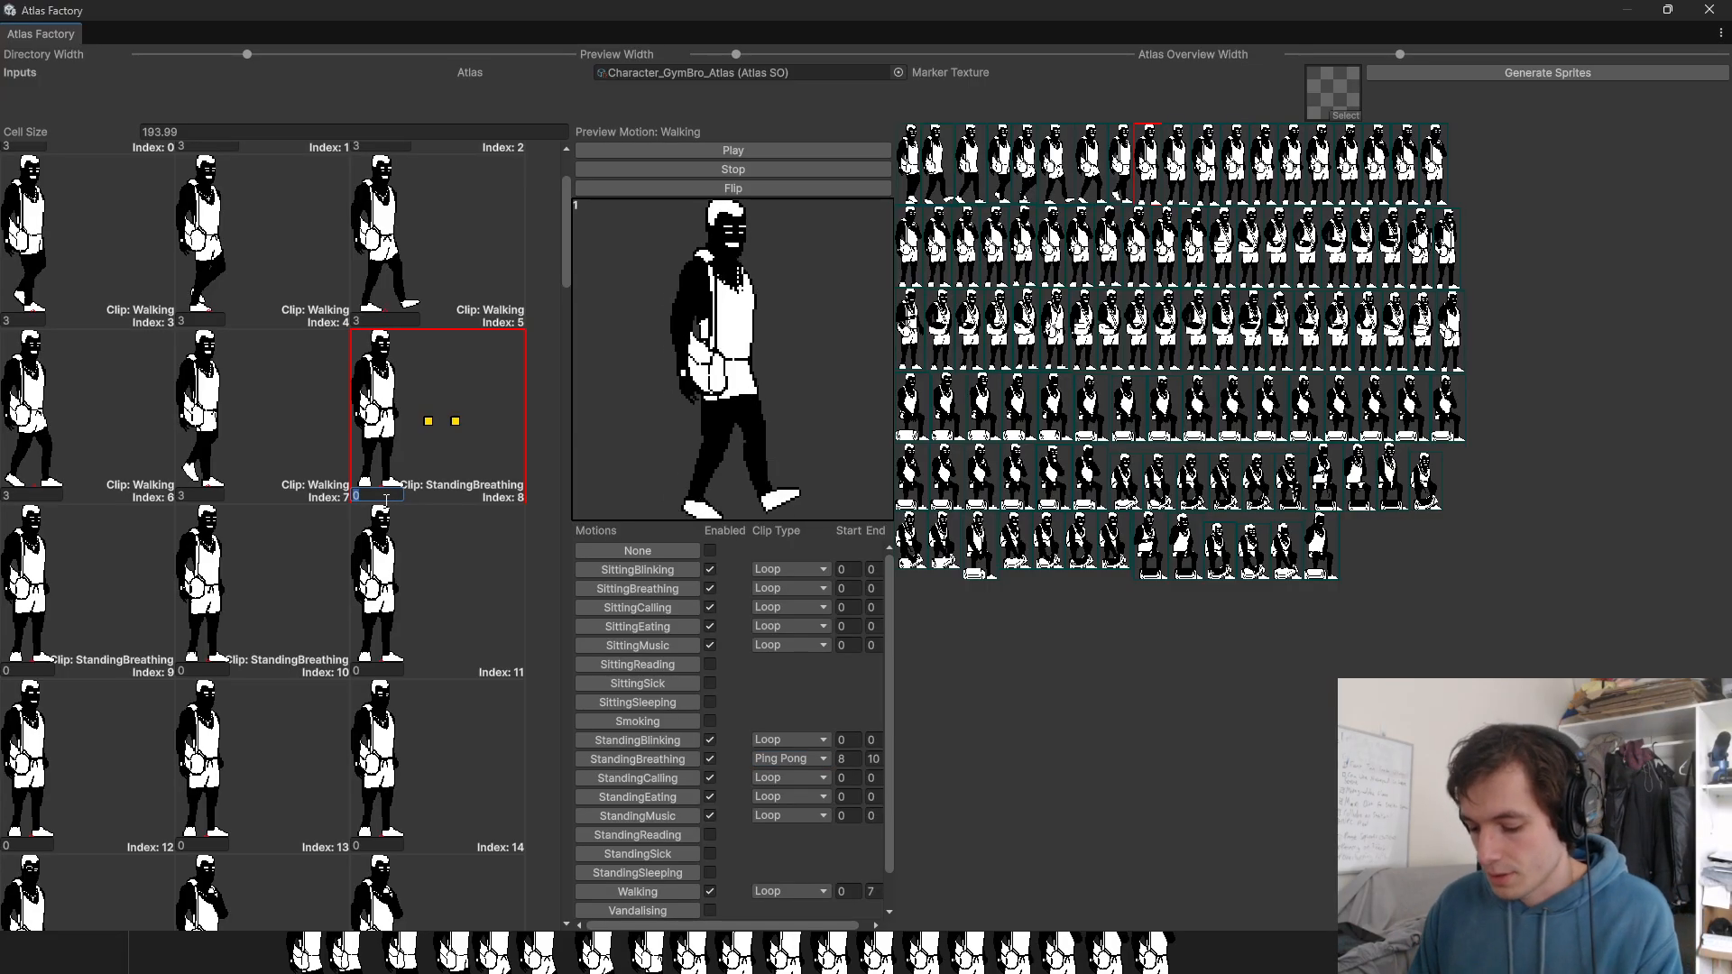
pyautogui.write('50')
pyautogui.press('Tab')
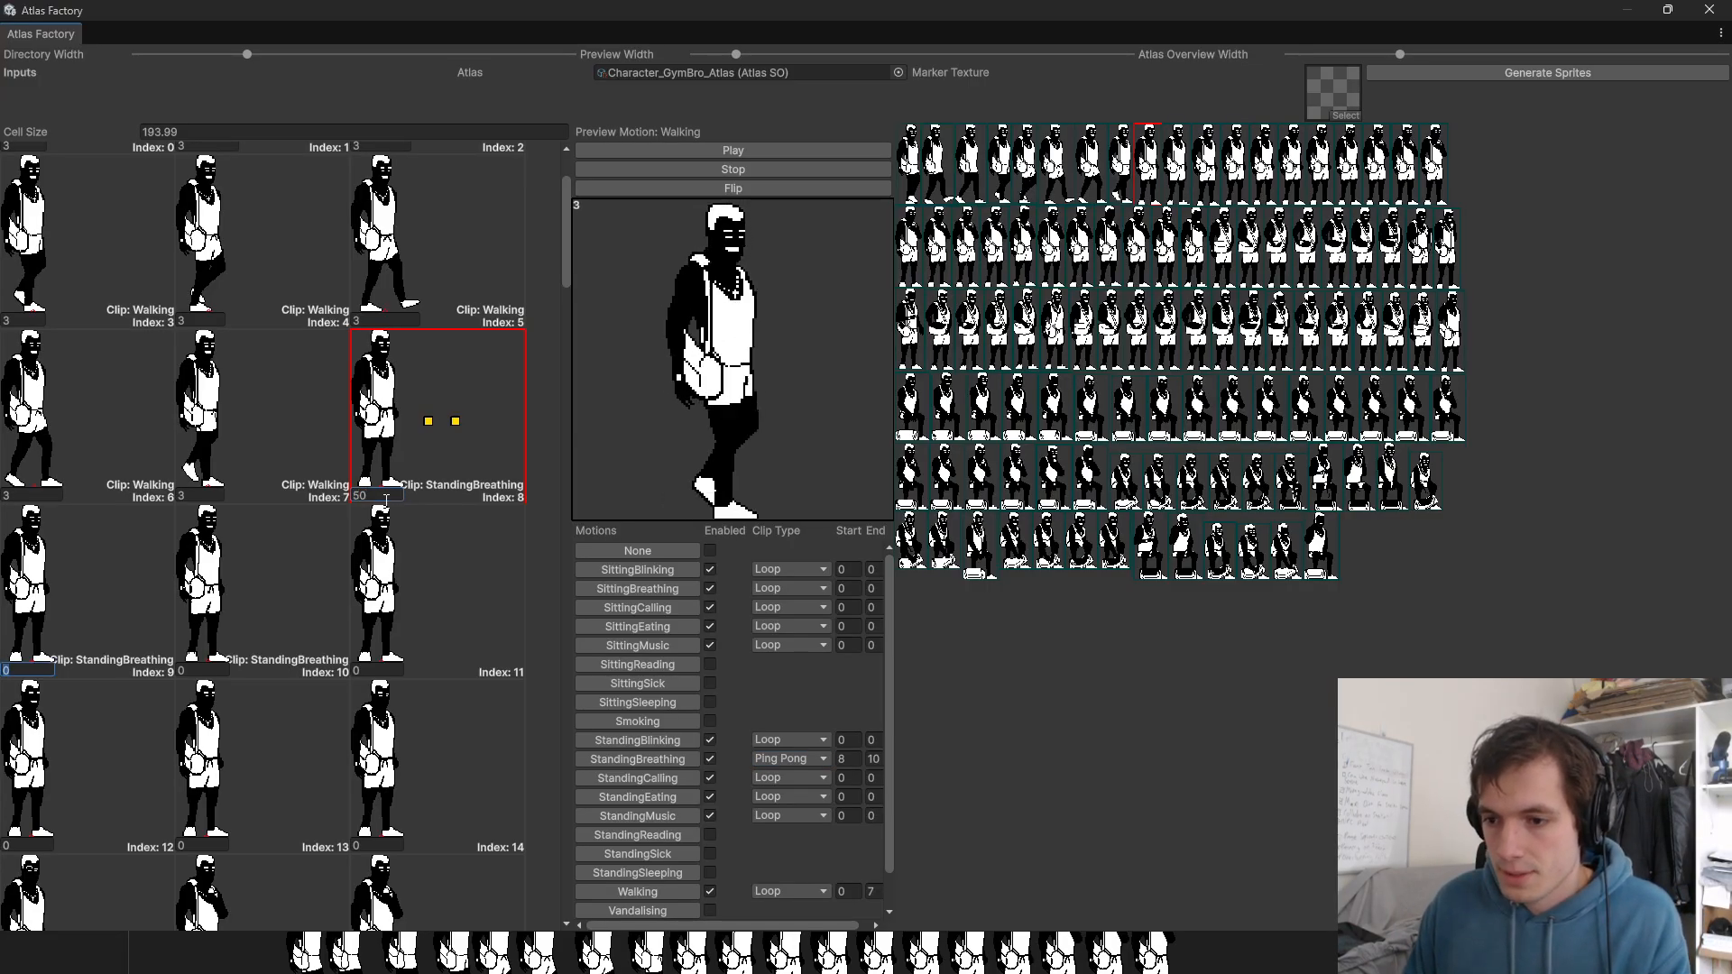
pyautogui.write('10')
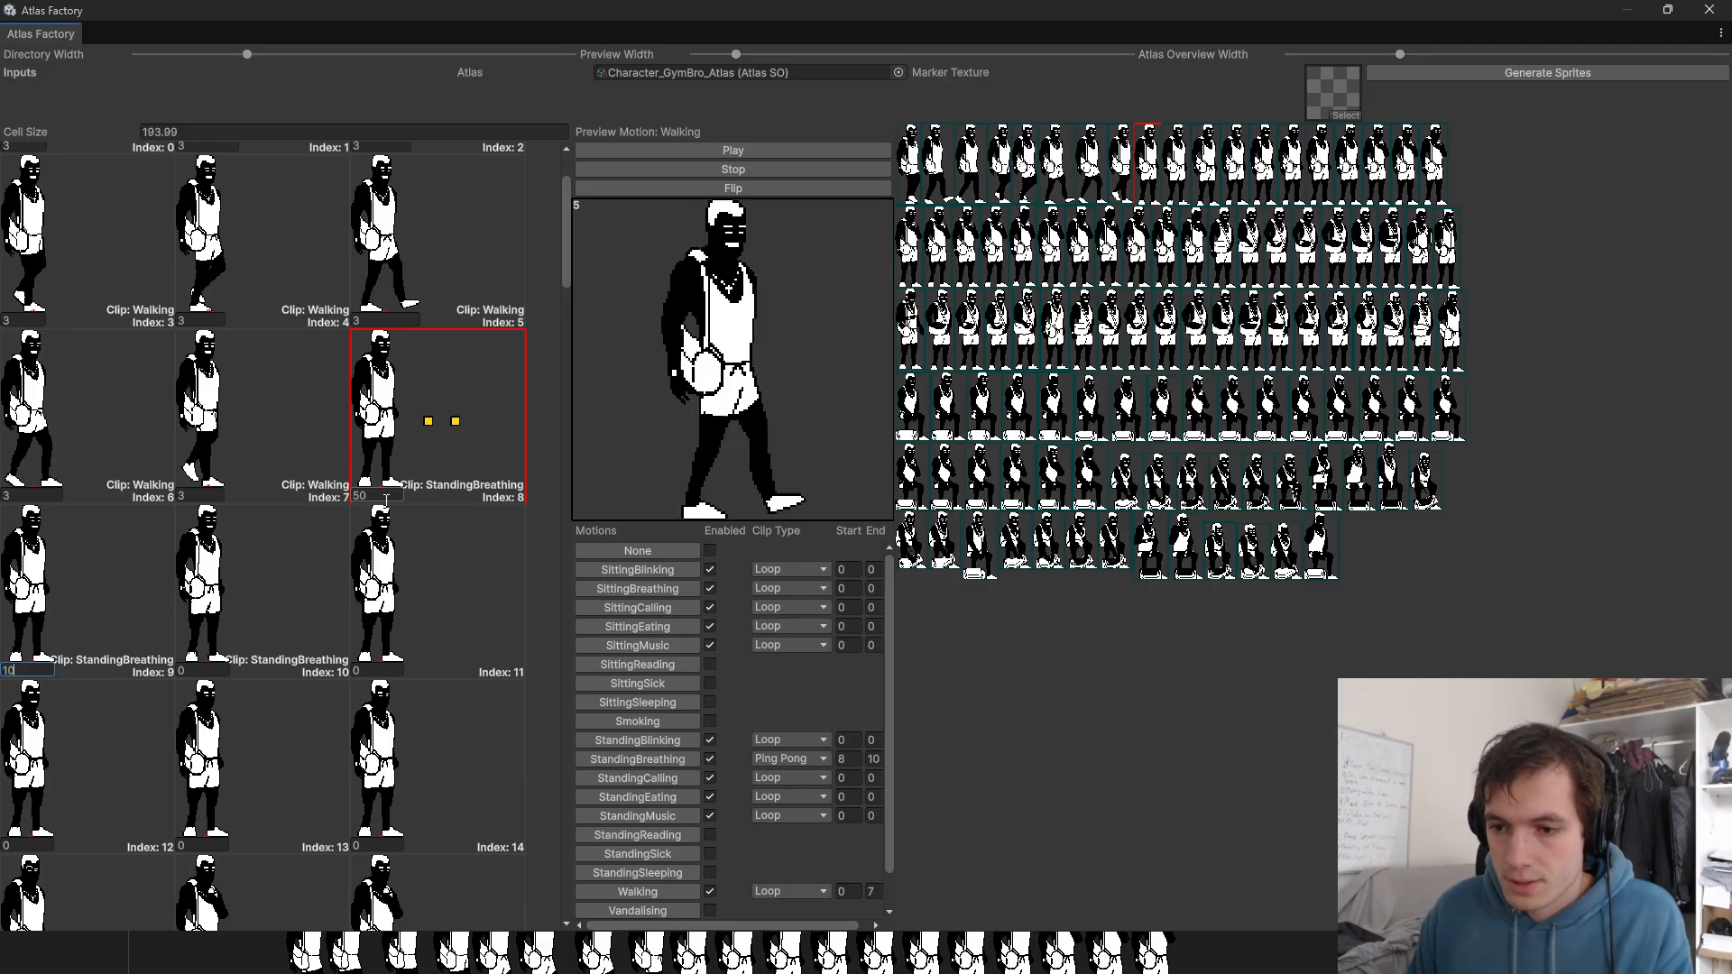
pyautogui.press('Tab')
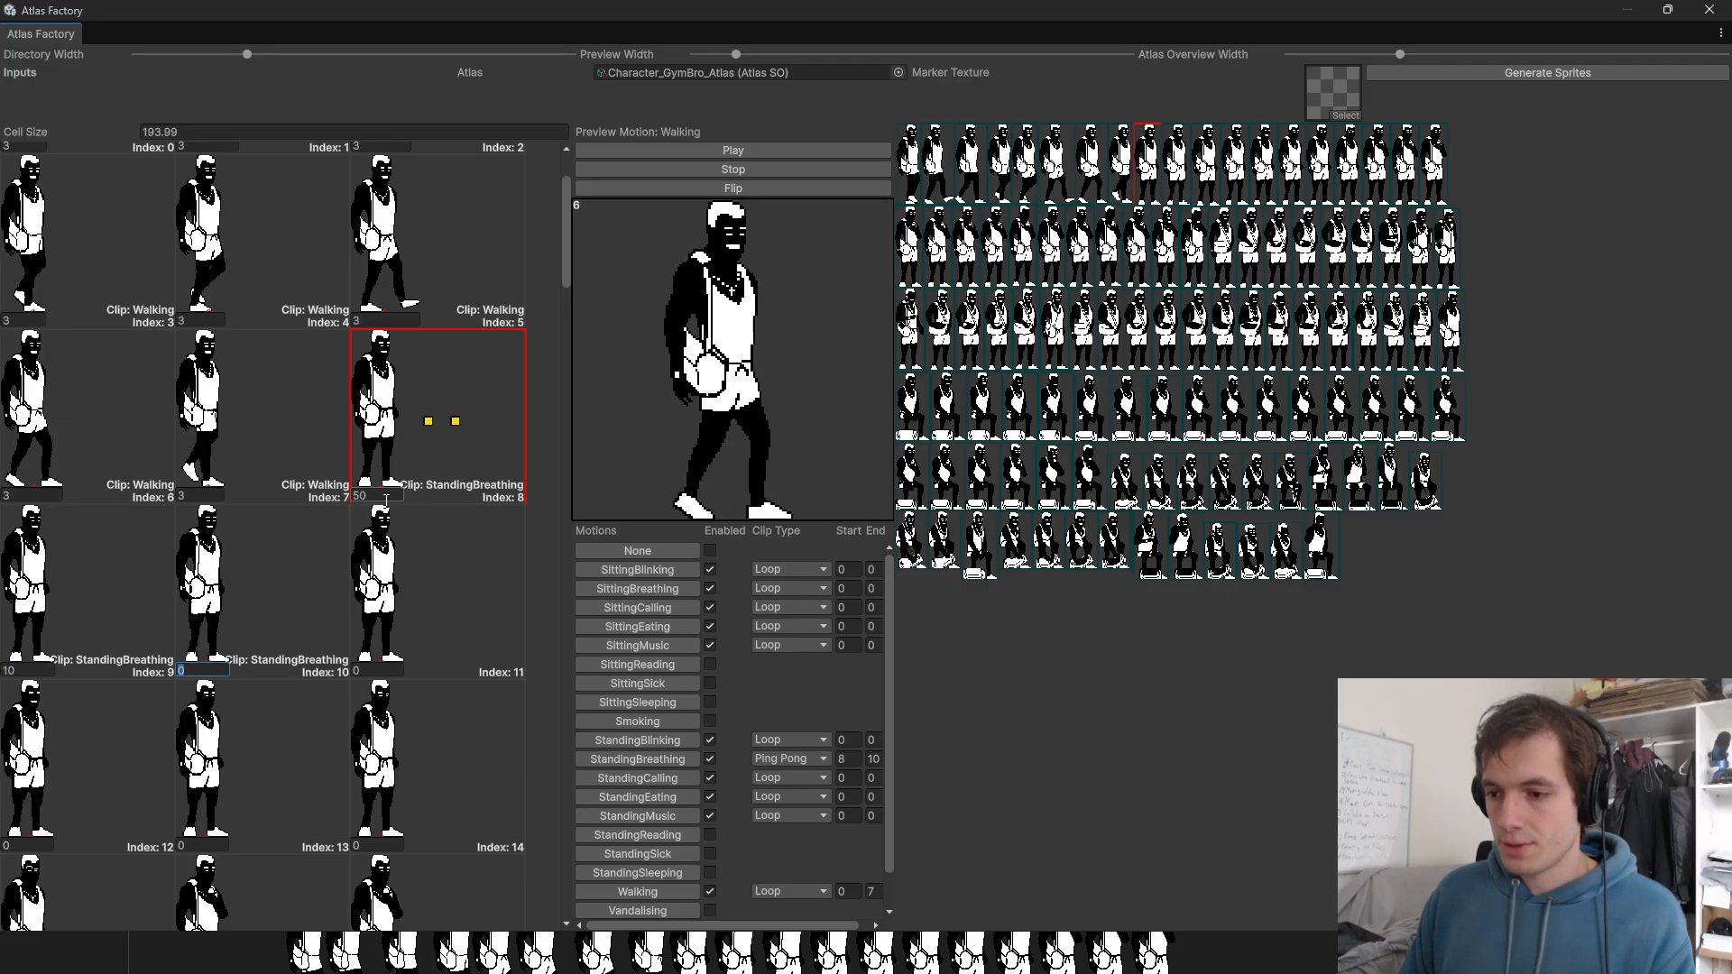
pyautogui.write('50')
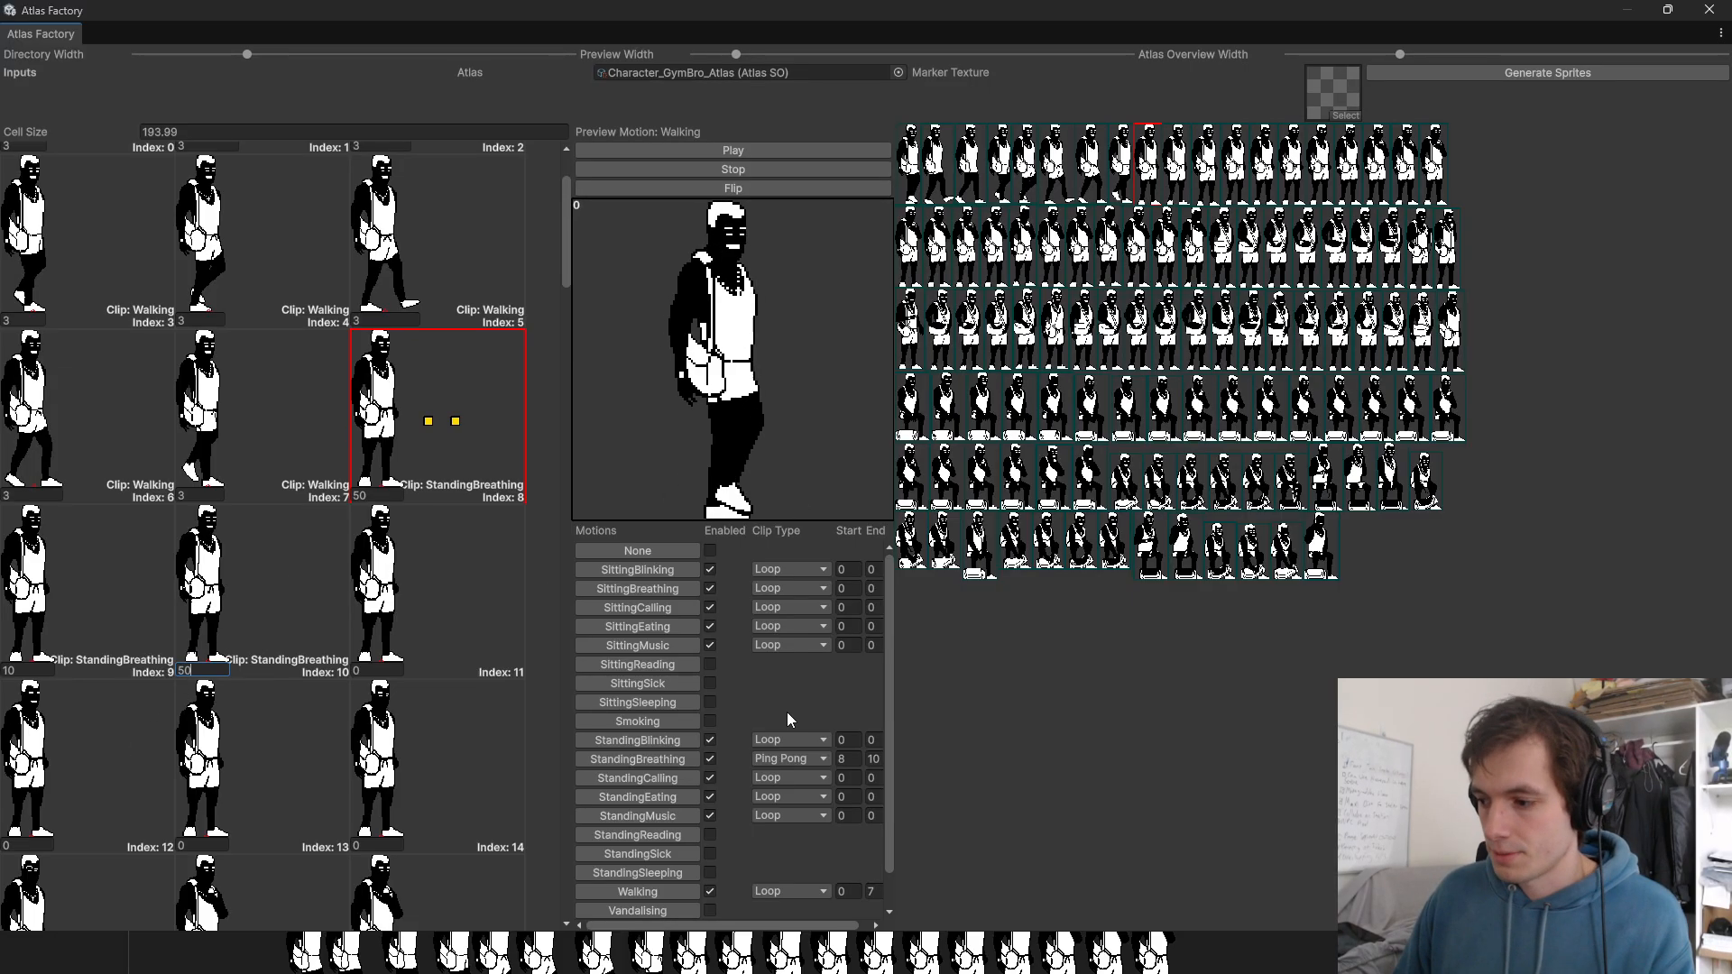
pyautogui.click(648, 759)
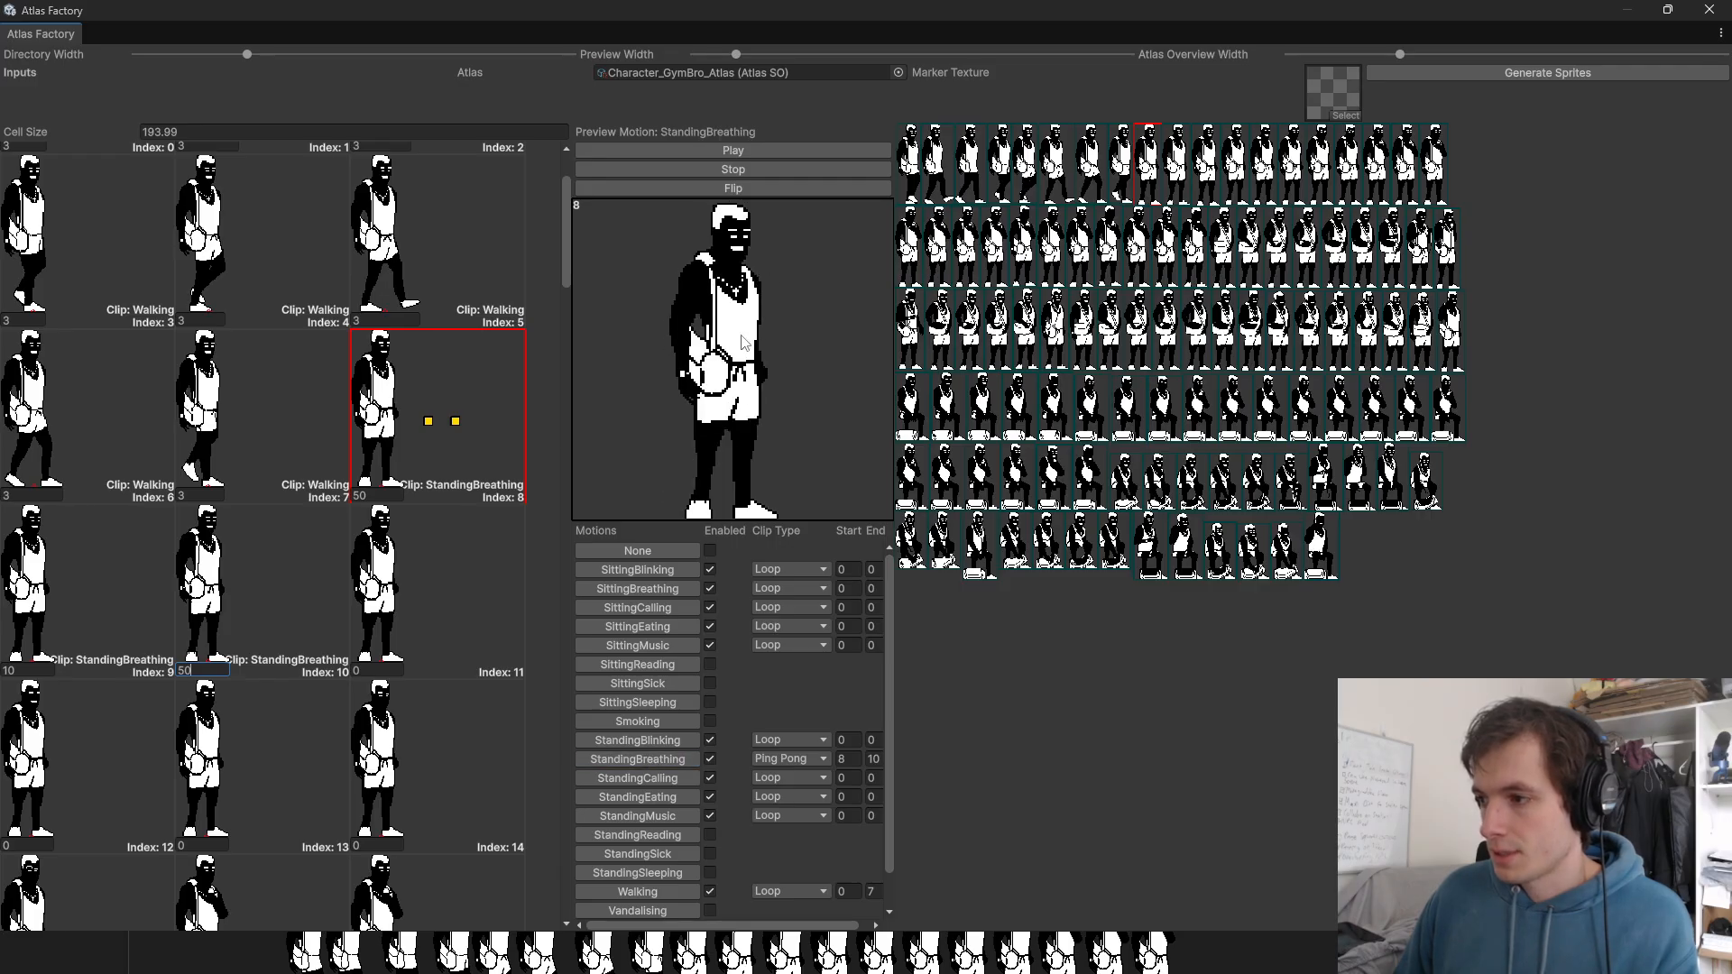
pyautogui.moveTo(736, 55); pyautogui.dragTo(778, 54)
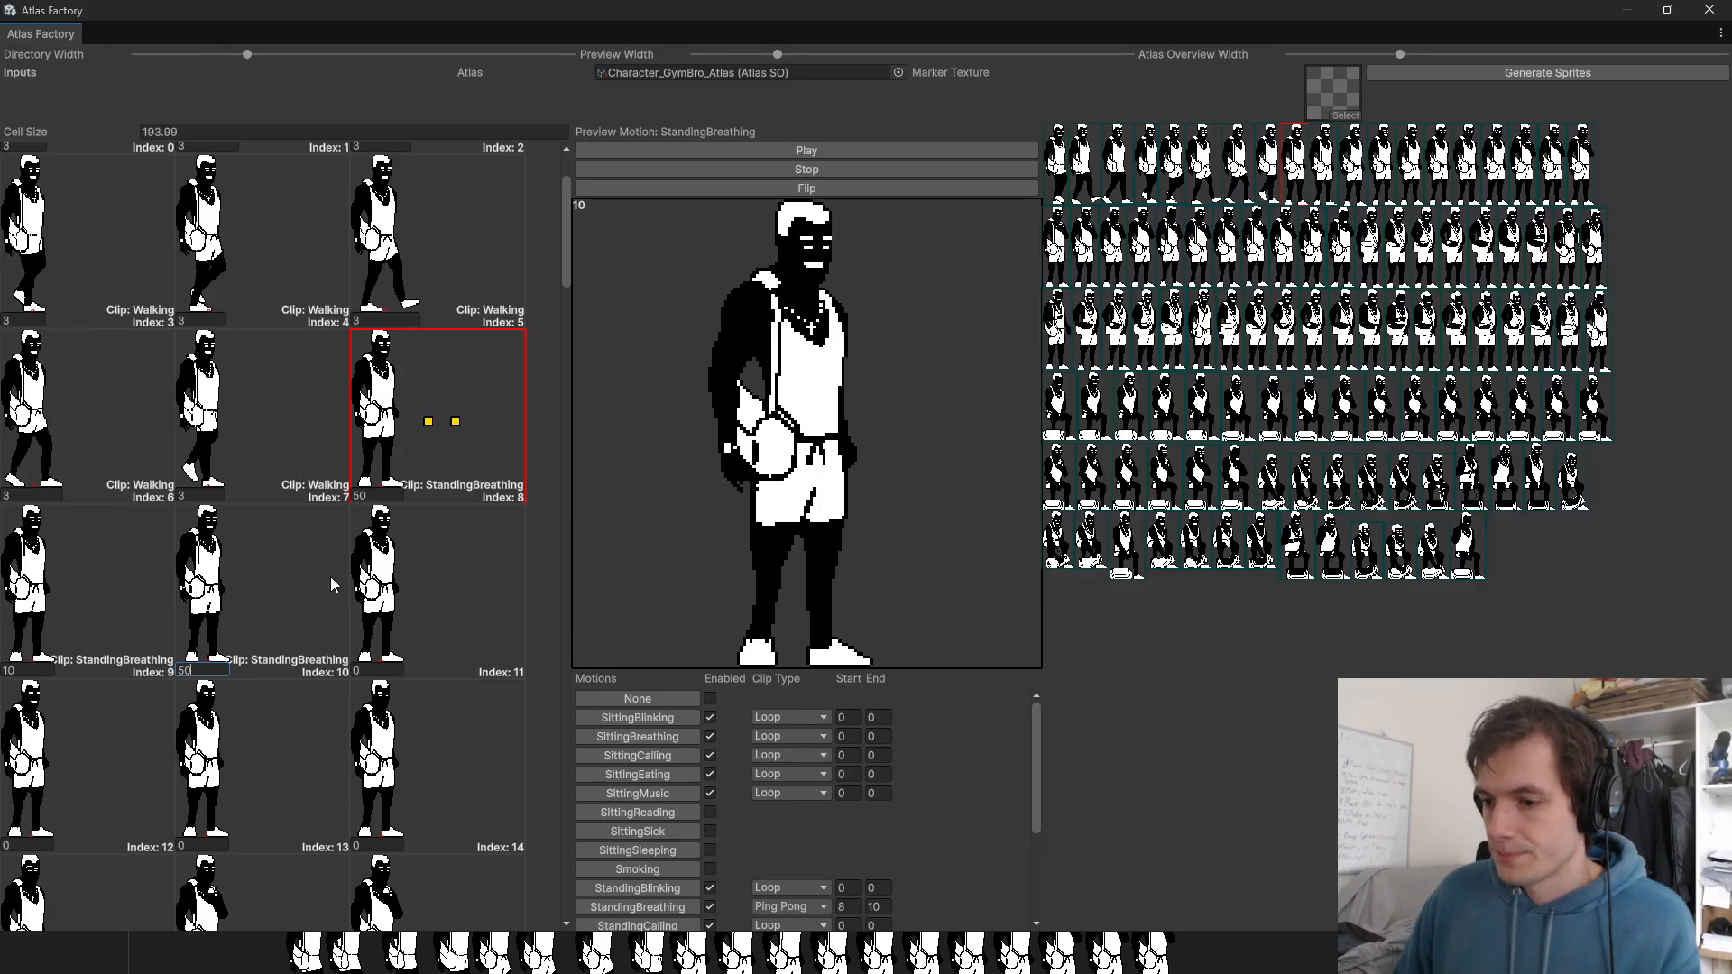
# Step: Set the StandingBlinking motion to start at index 11 and end at index 12
pyautogui.scroll(-1, 330, 576)
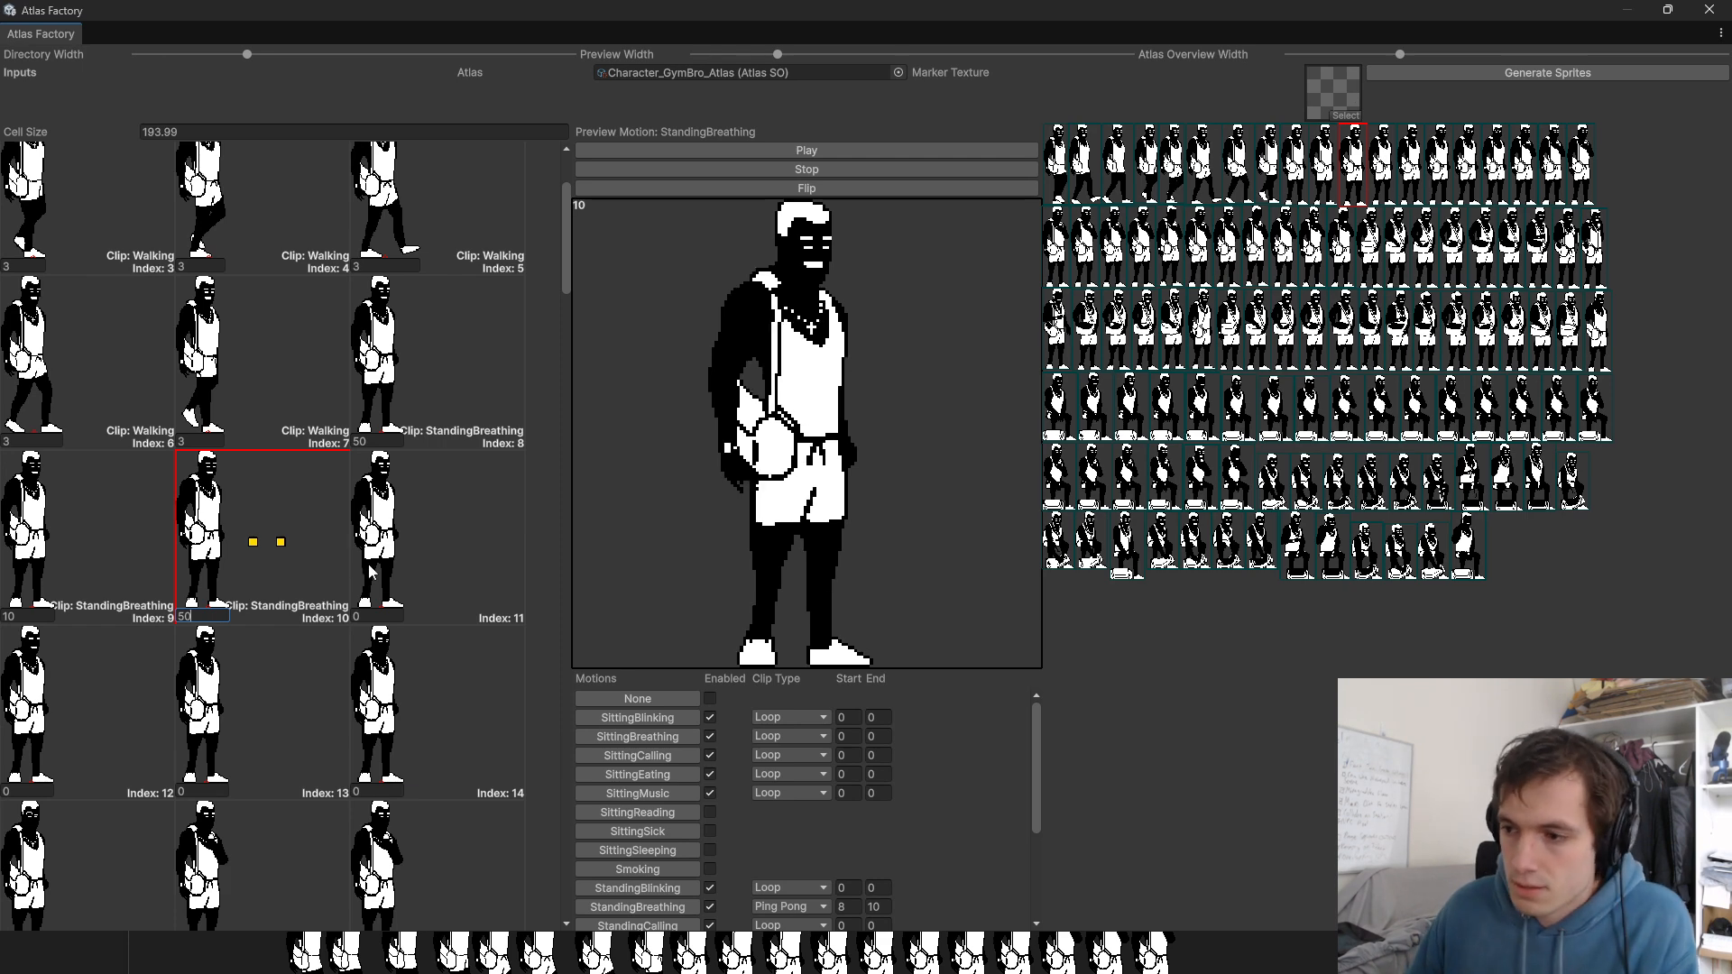
pyautogui.scroll(-2, 403, 599)
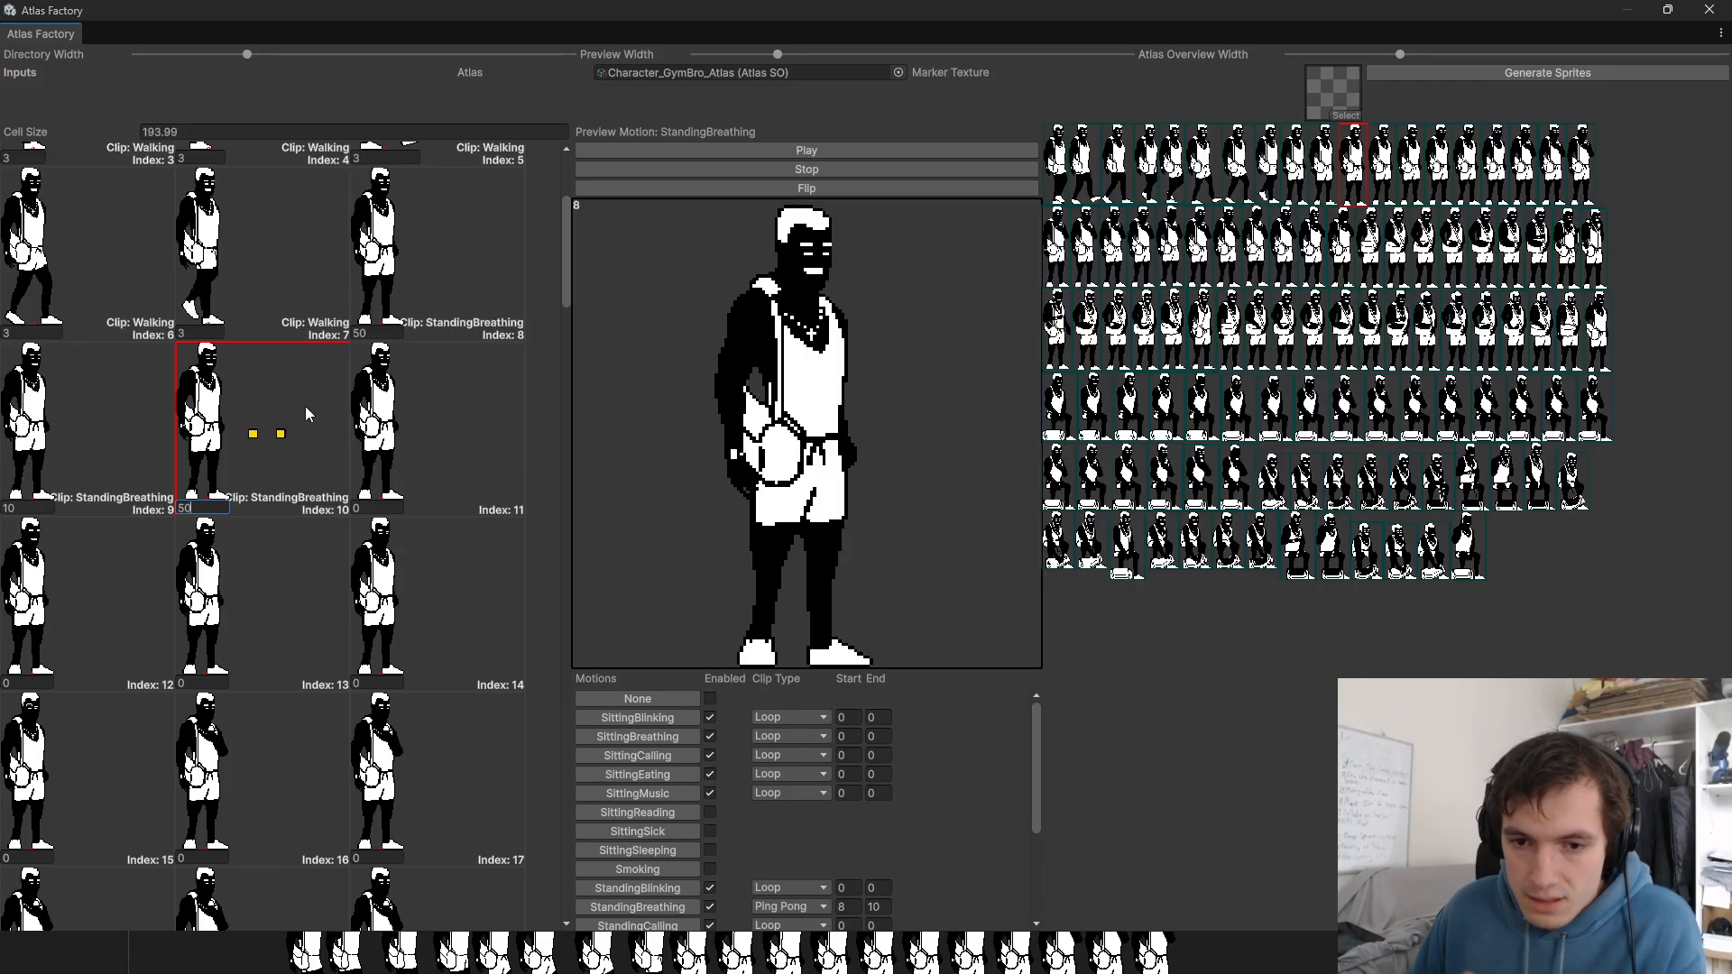
pyautogui.scroll(-2, 415, 523)
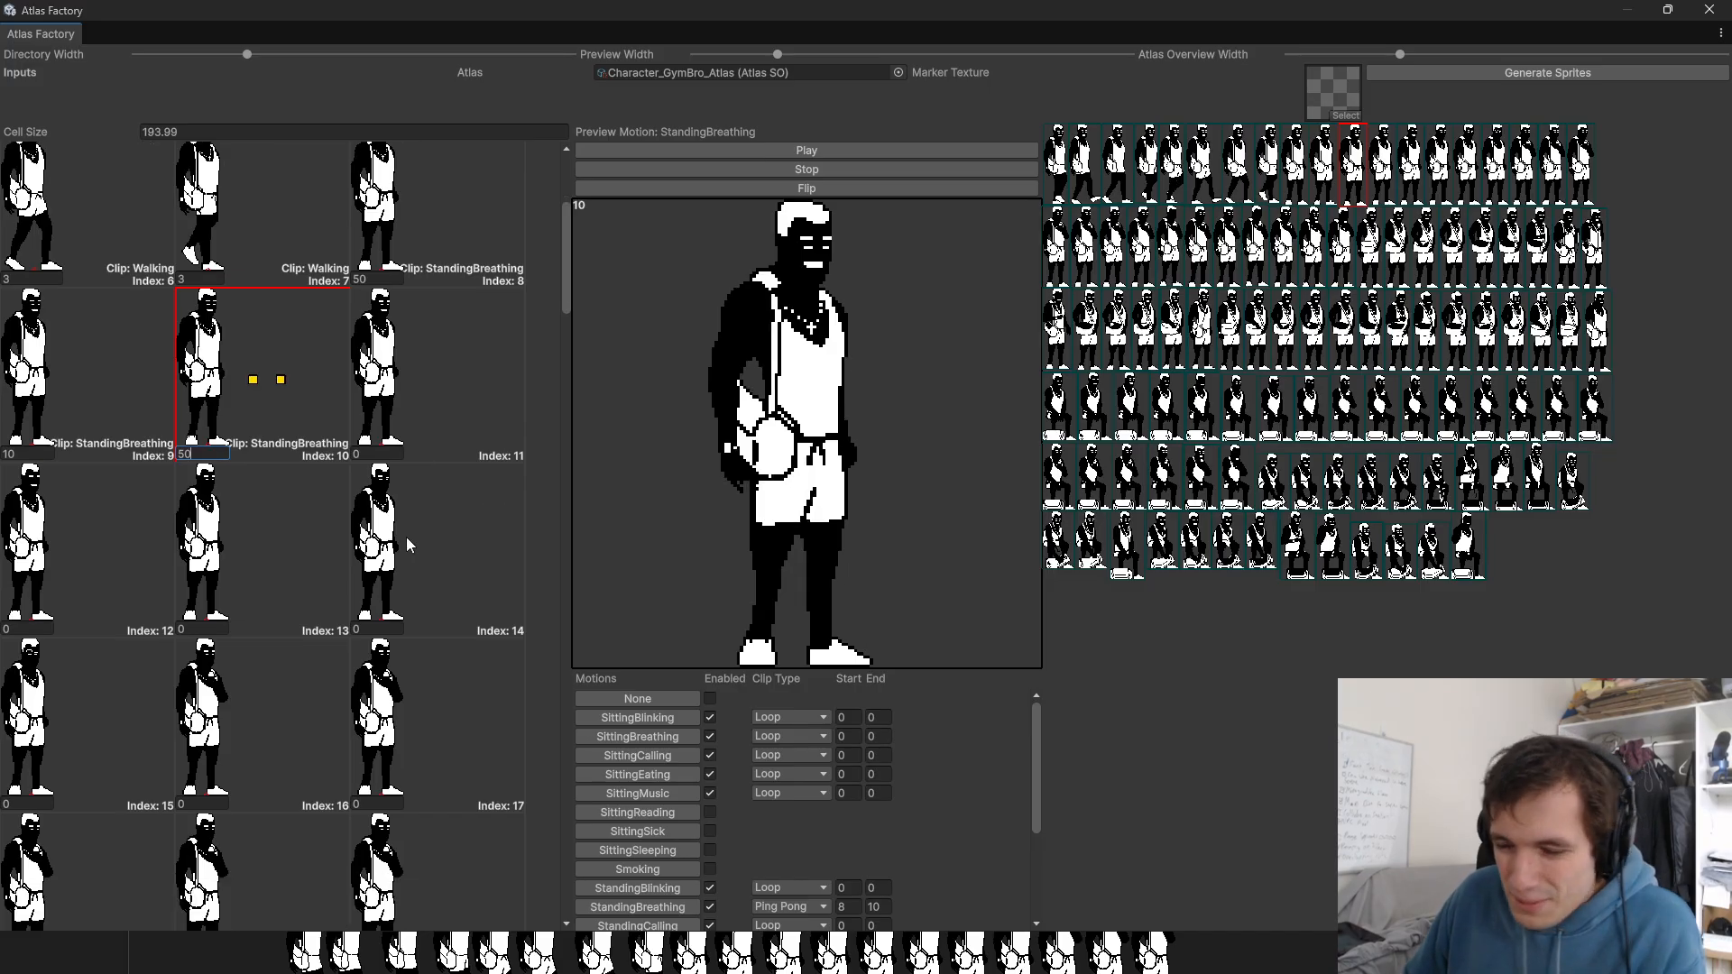
pyautogui.click(397, 365)
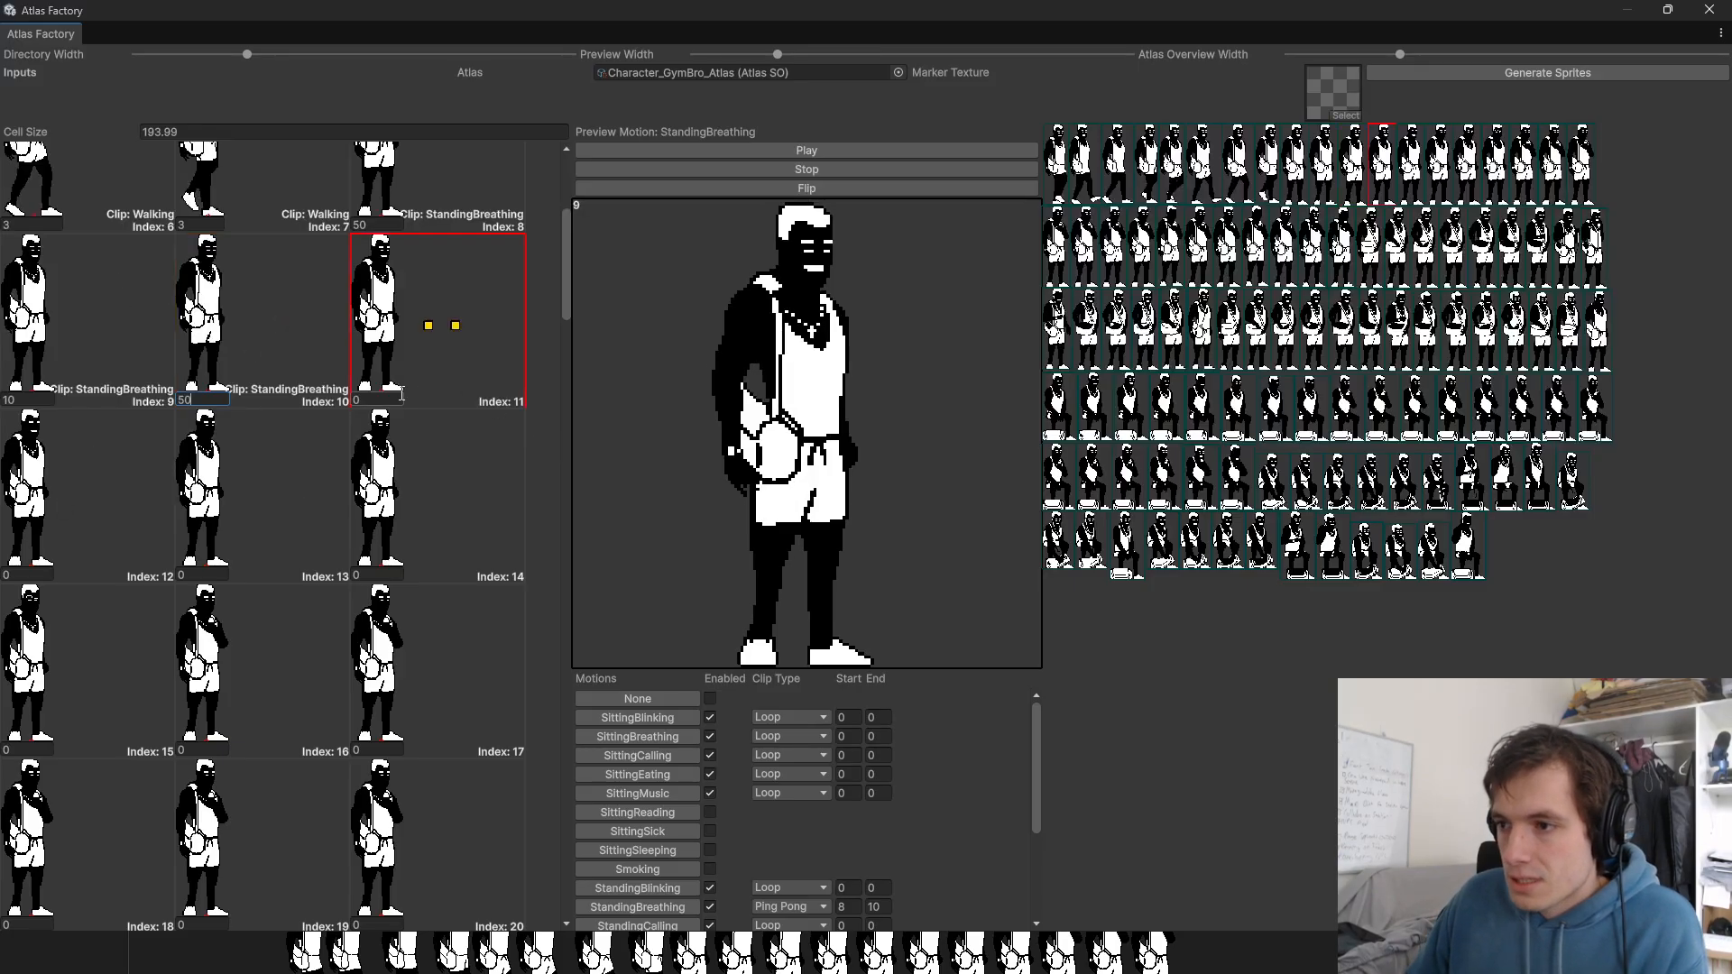
pyautogui.scroll(-3, 686, 812)
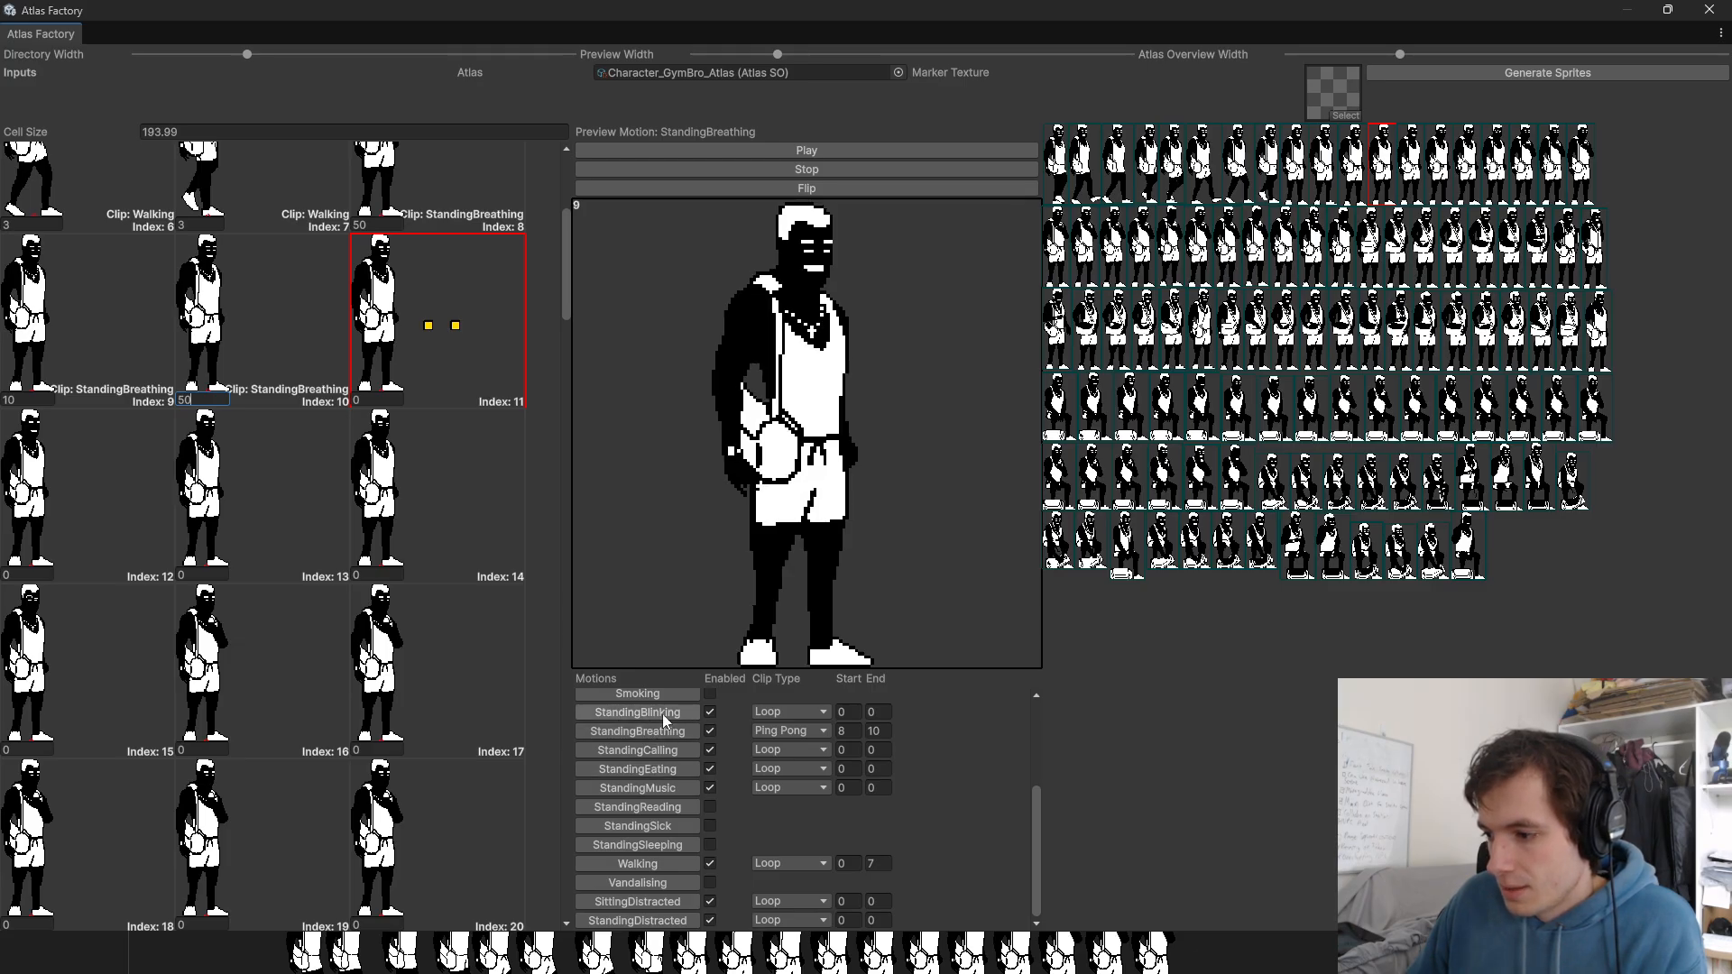
pyautogui.click(846, 712)
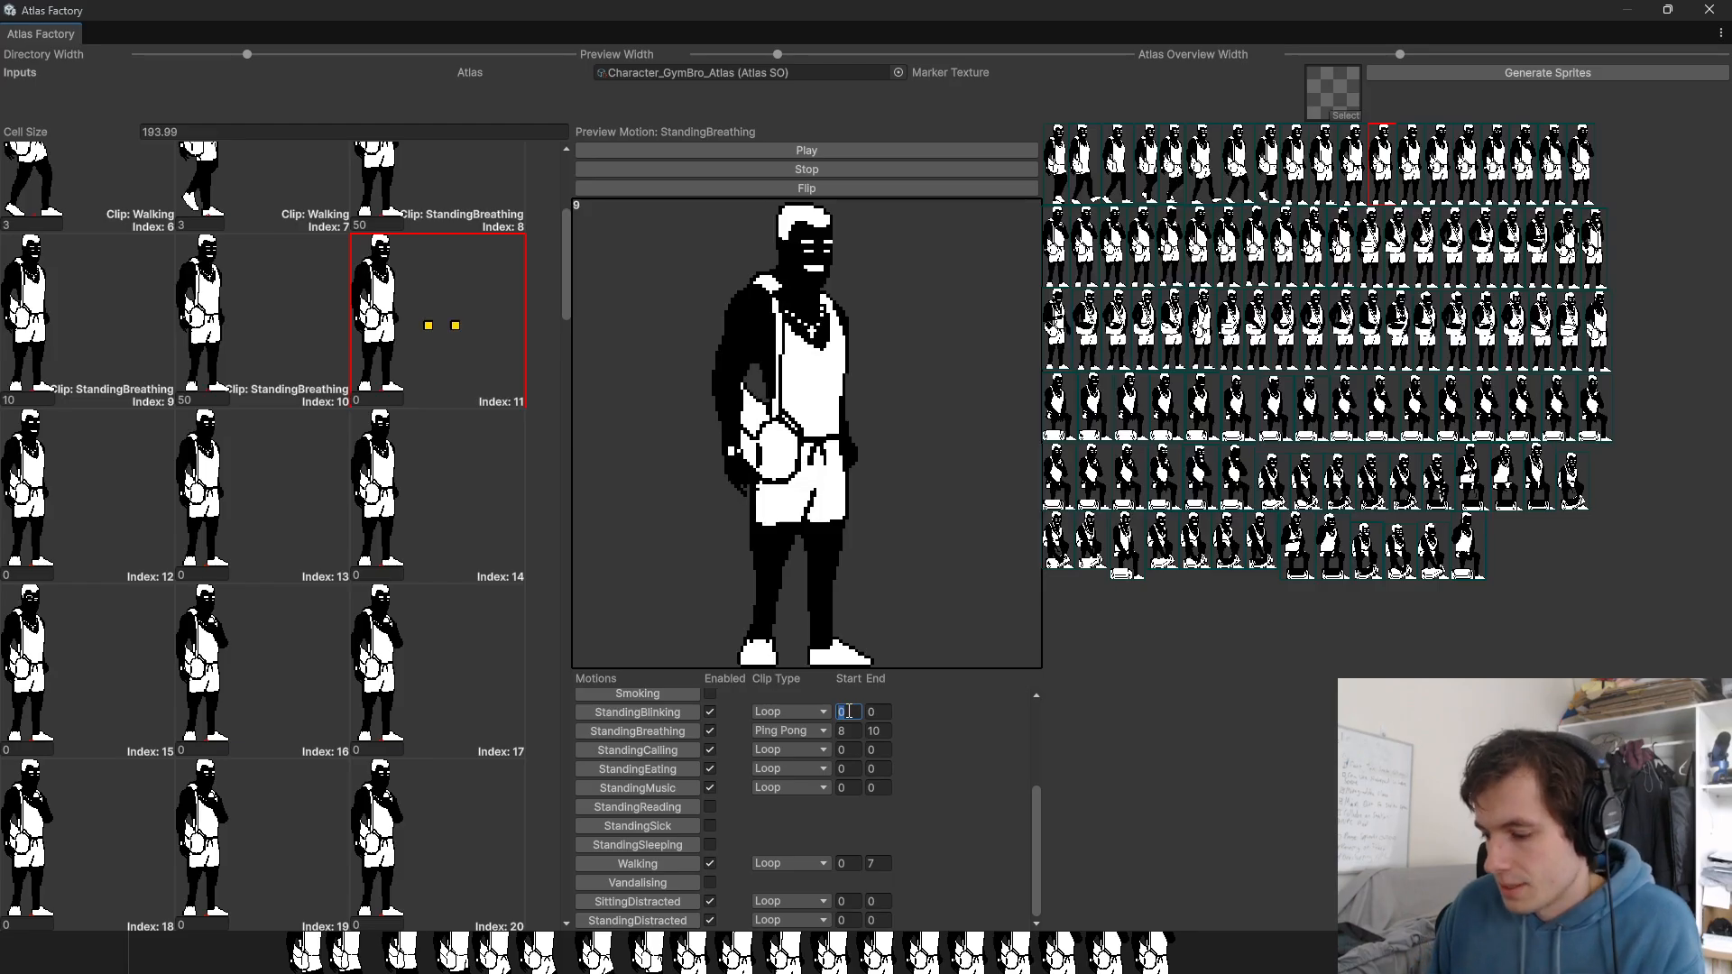
pyautogui.write('11')
pyautogui.press('Tab')
pyautogui.write('12')
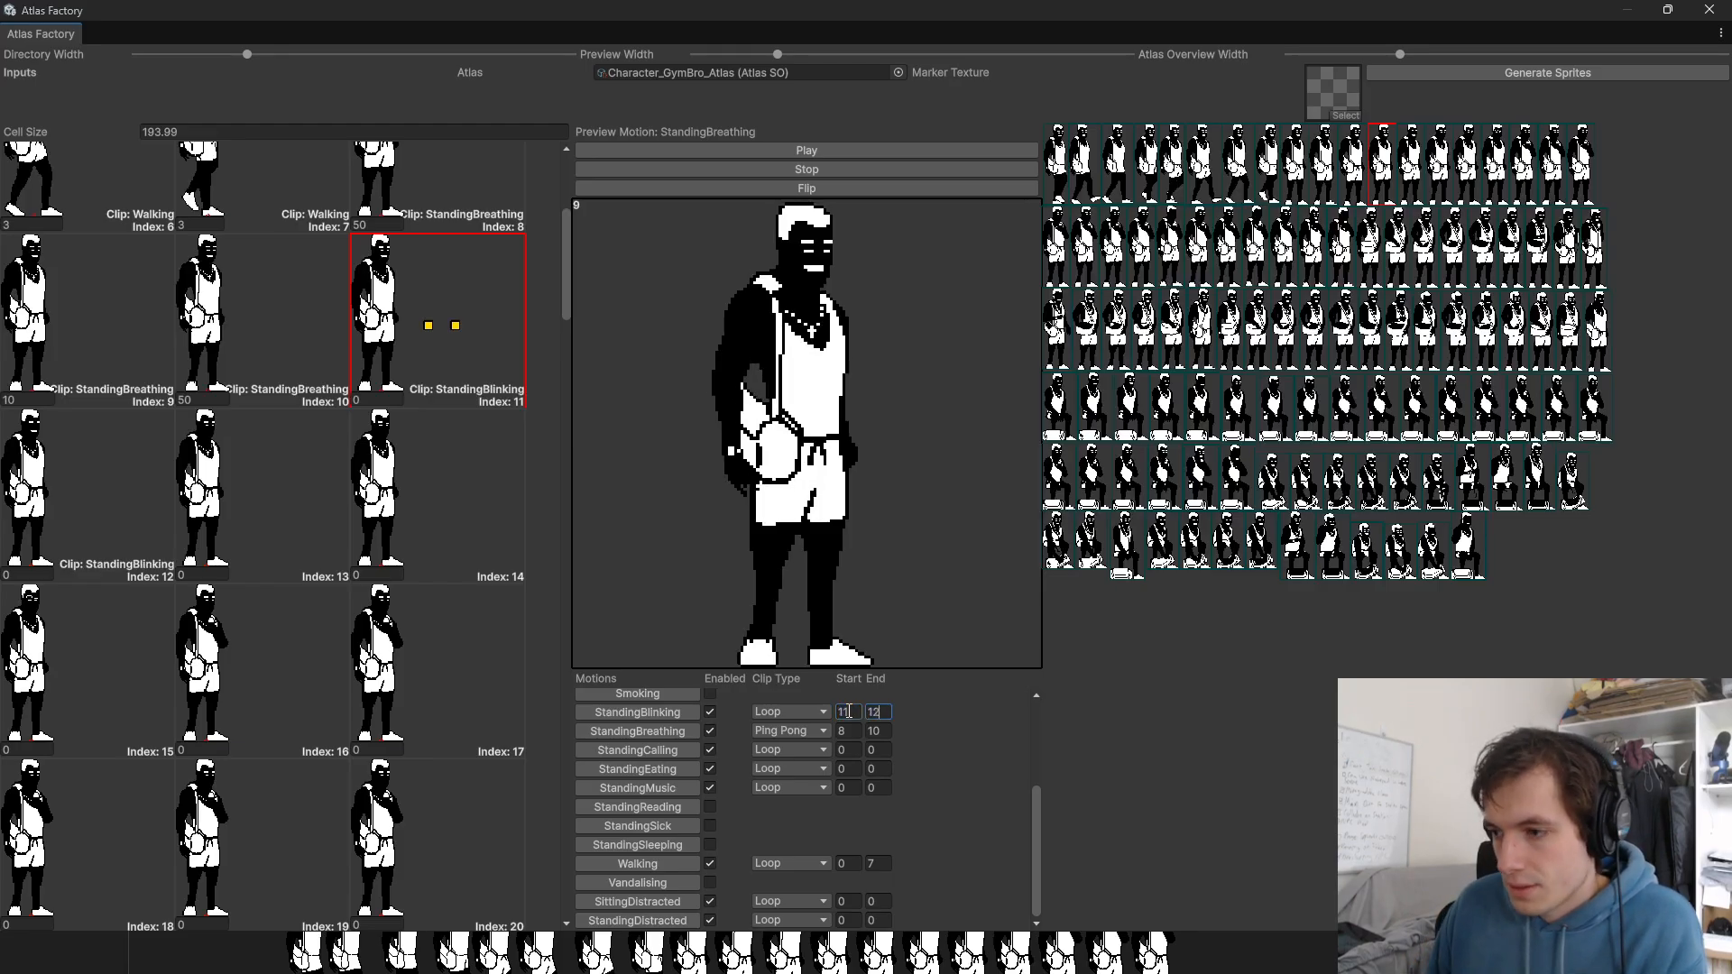
# Step: Set the StandingBlinking frame values to 100 at index 11 and 10 at index 12
pyautogui.click(377, 400)
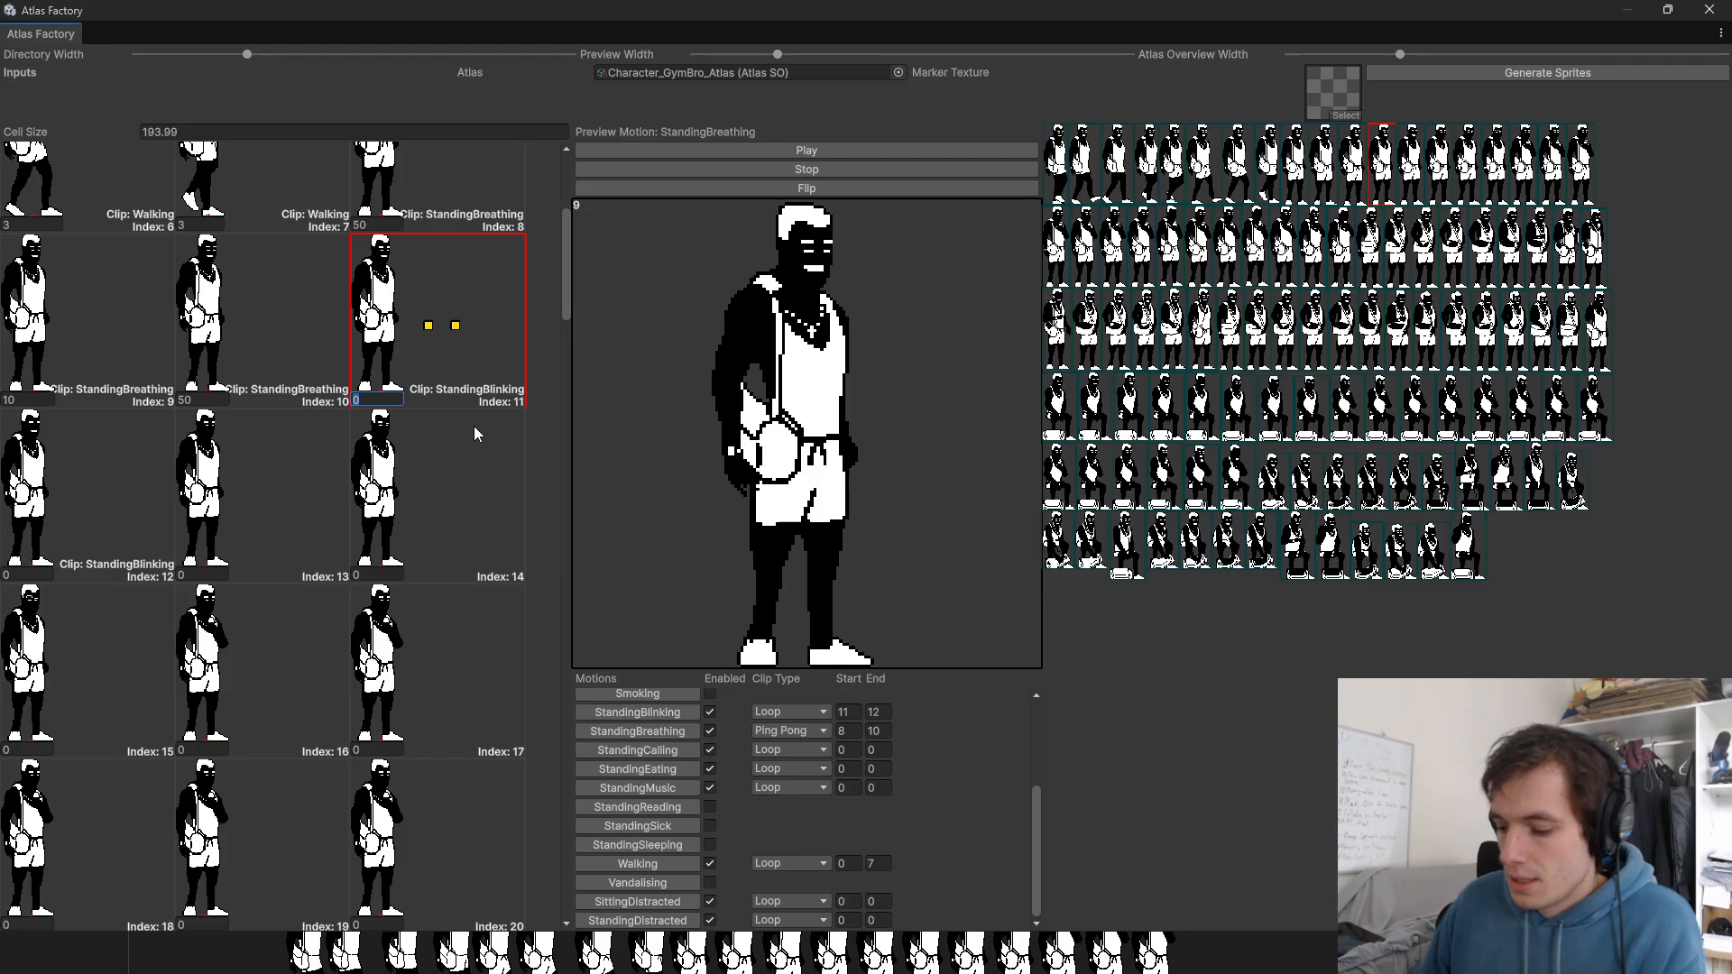
pyautogui.write('100')
pyautogui.press('Tab')
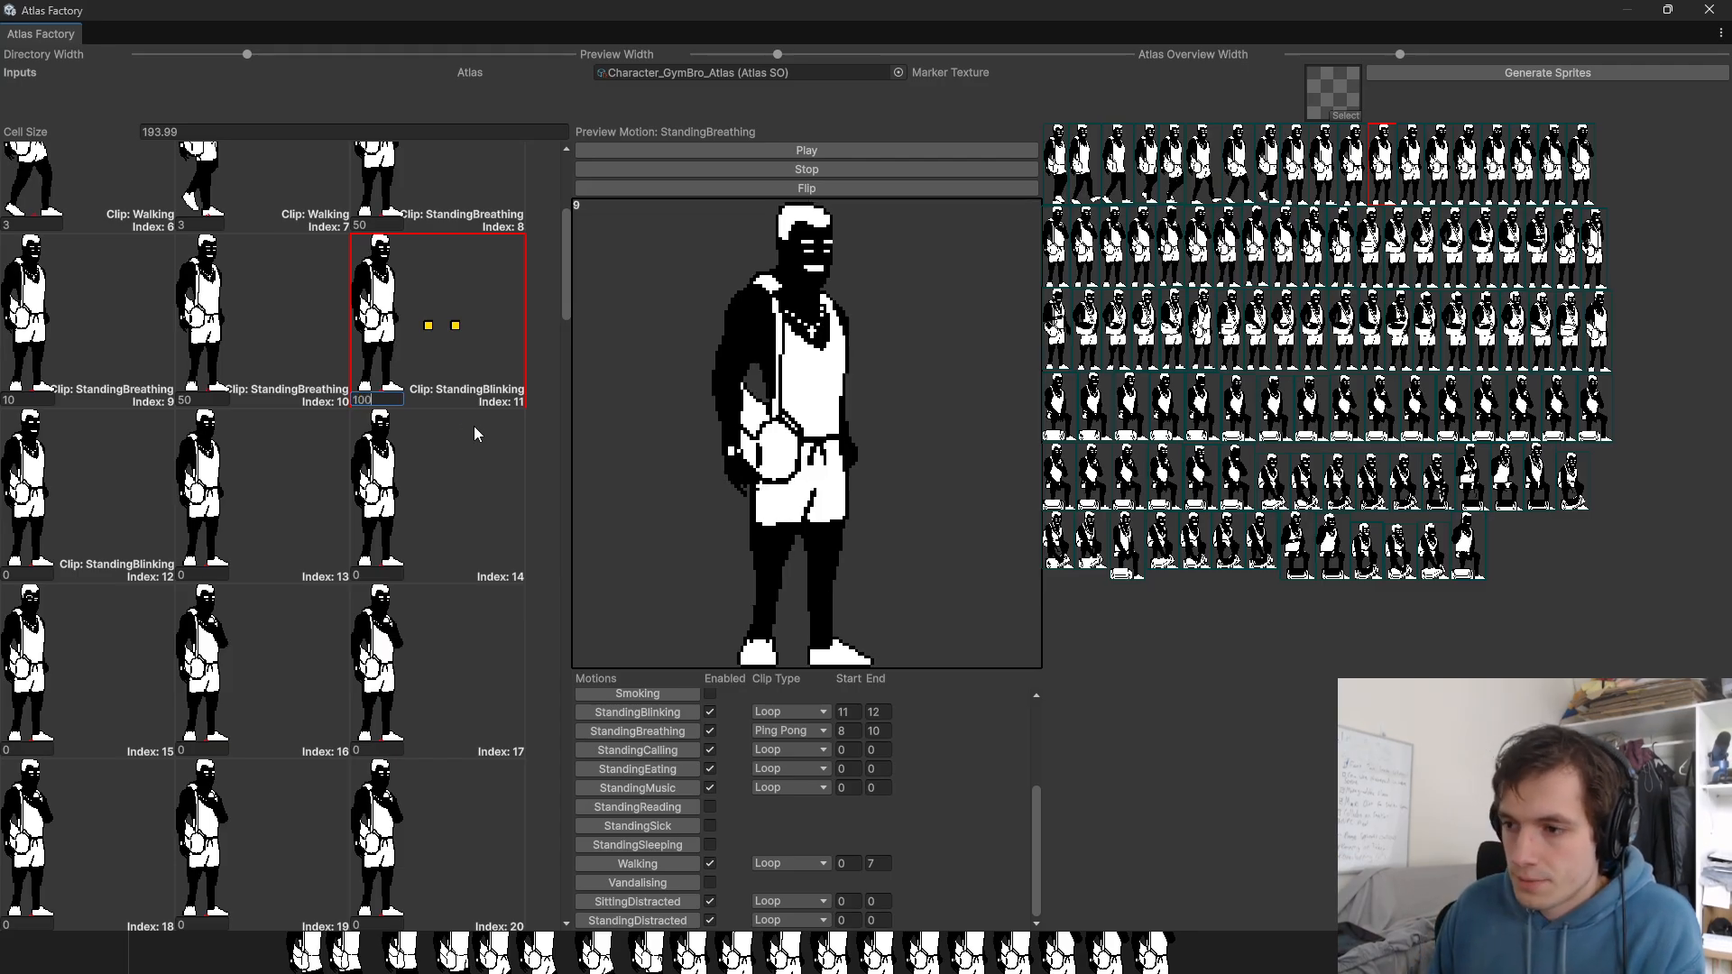
pyautogui.write('10')
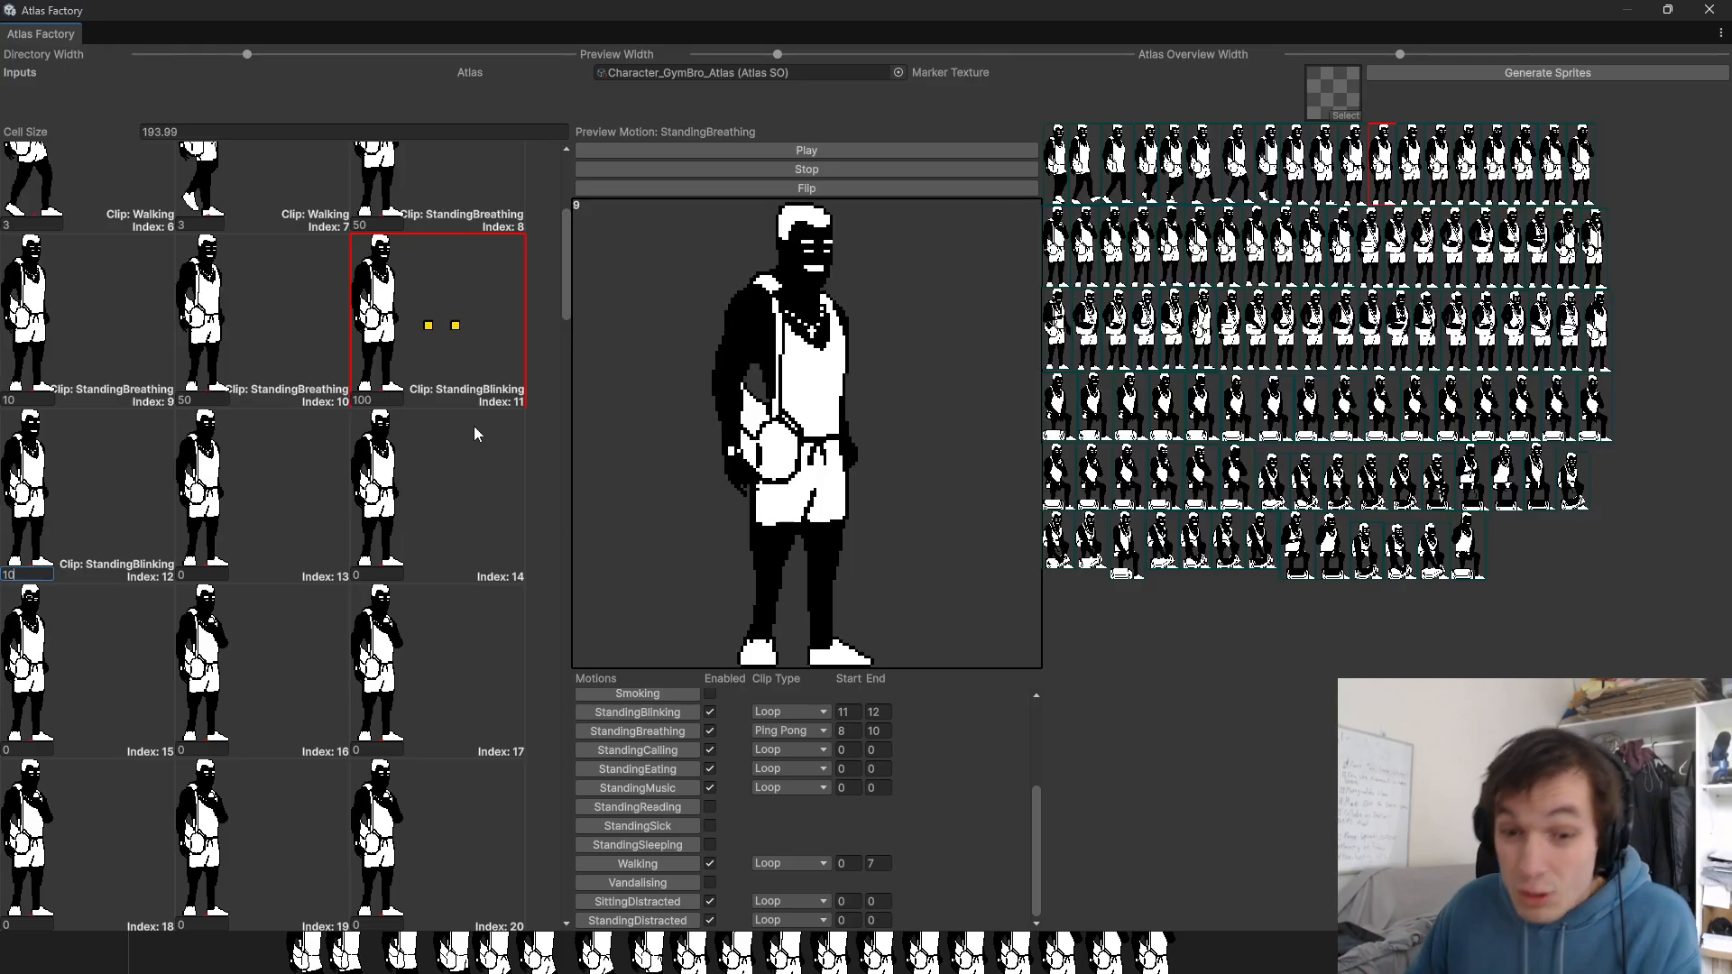
# Step: Set the StandingDistracted motion to start at index 13, end at index 15 and use the Ping Pong clip type
pyautogui.click(255, 456)
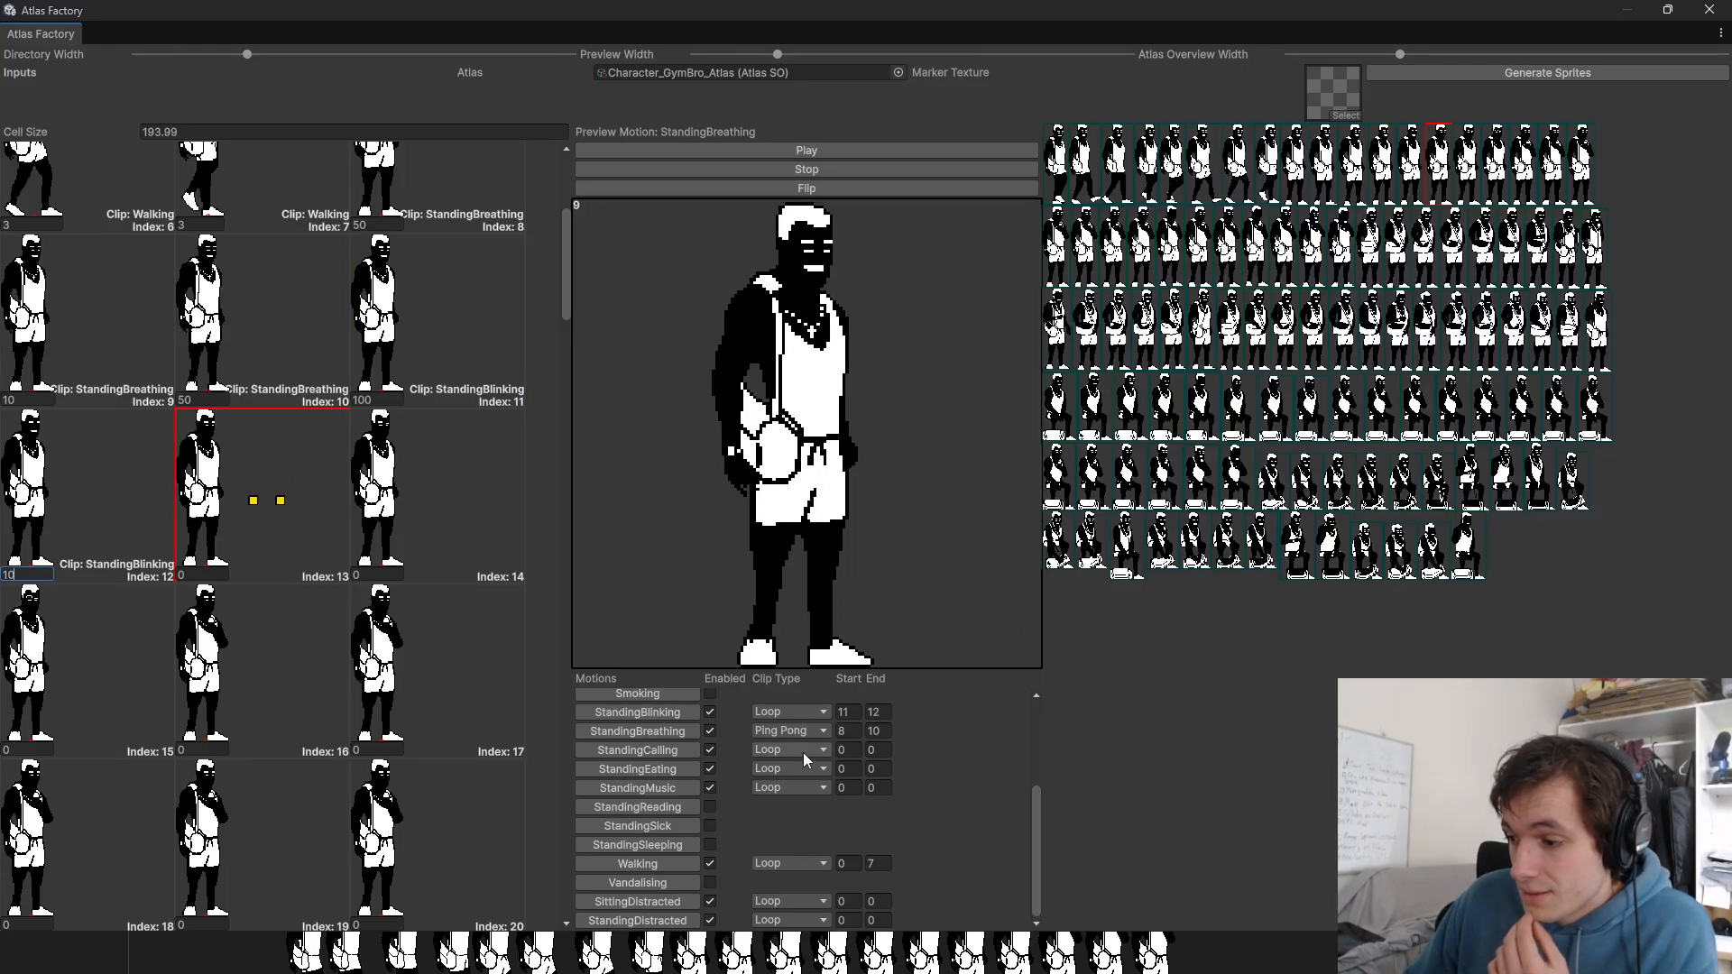
pyautogui.moveTo(777, 54); pyautogui.dragTo(744, 73)
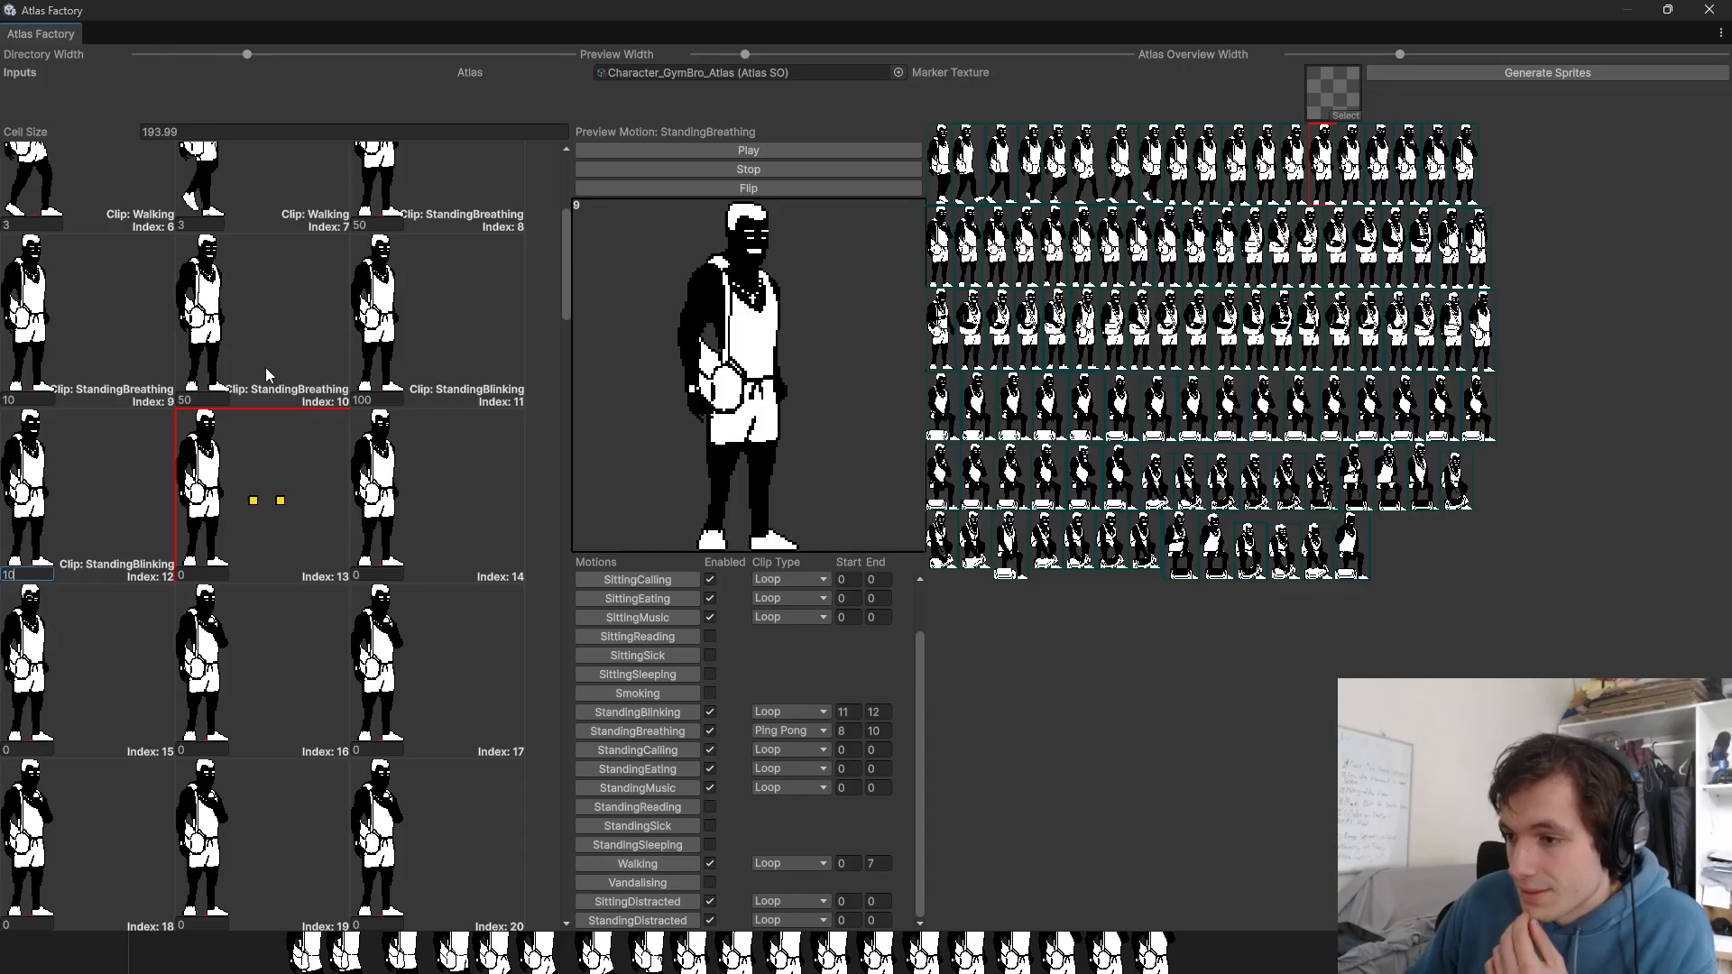
pyautogui.scroll(-2, 217, 623)
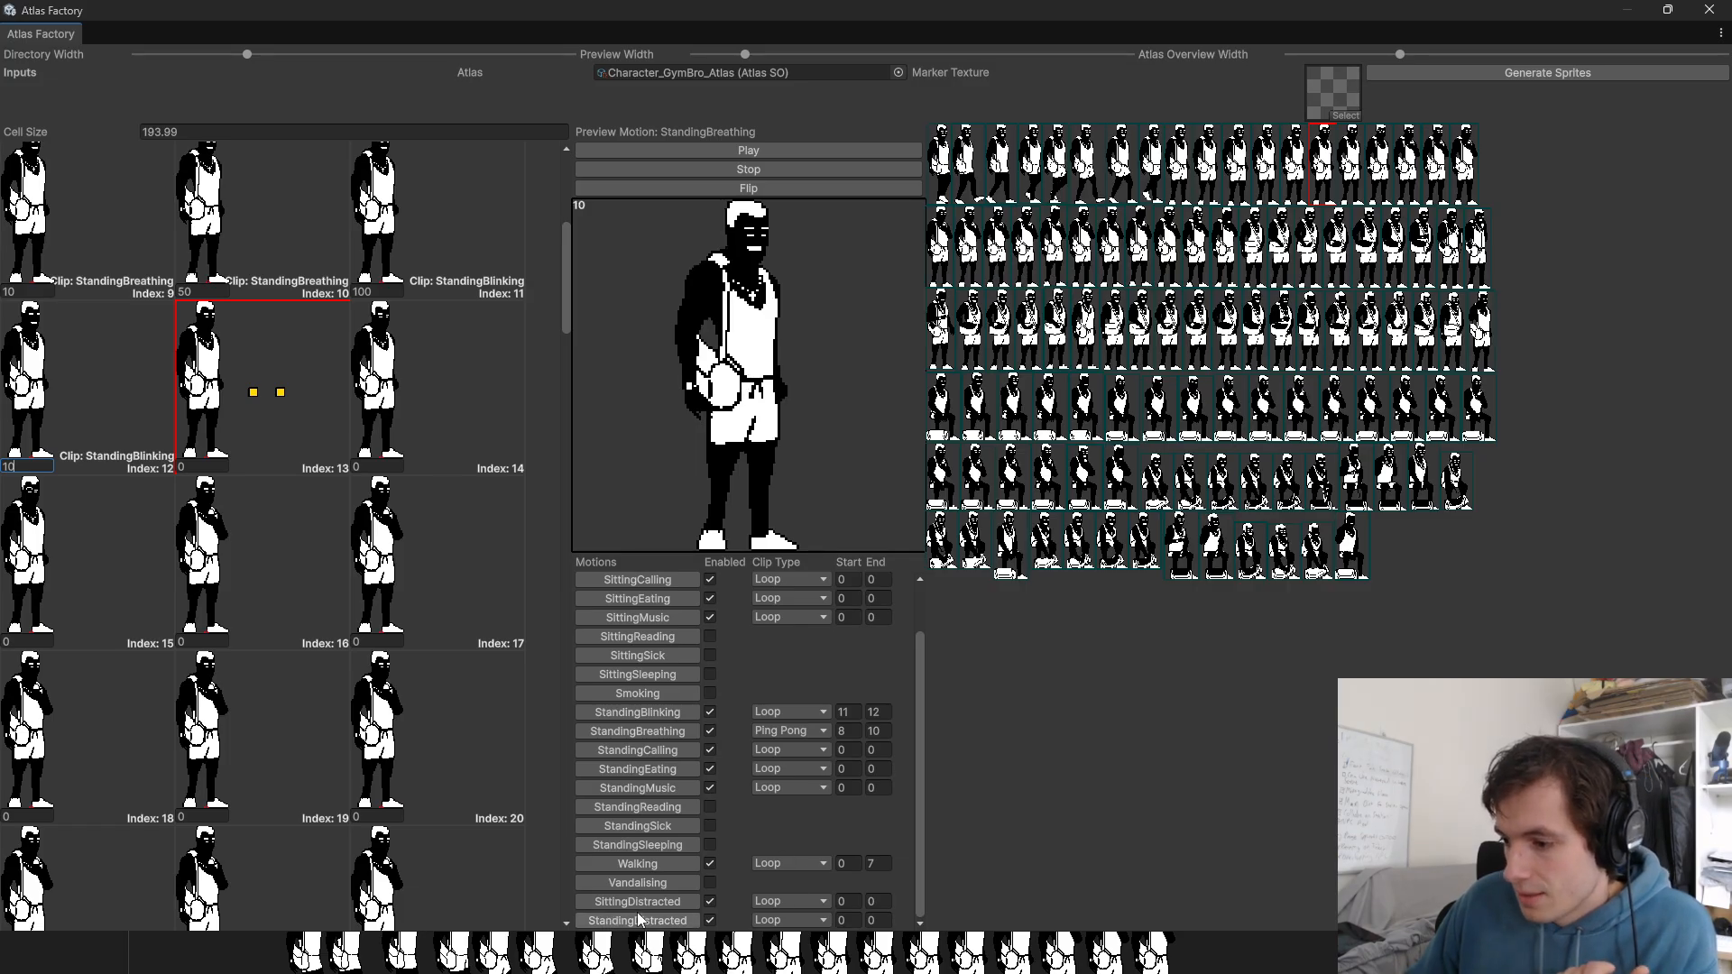
pyautogui.click(849, 920)
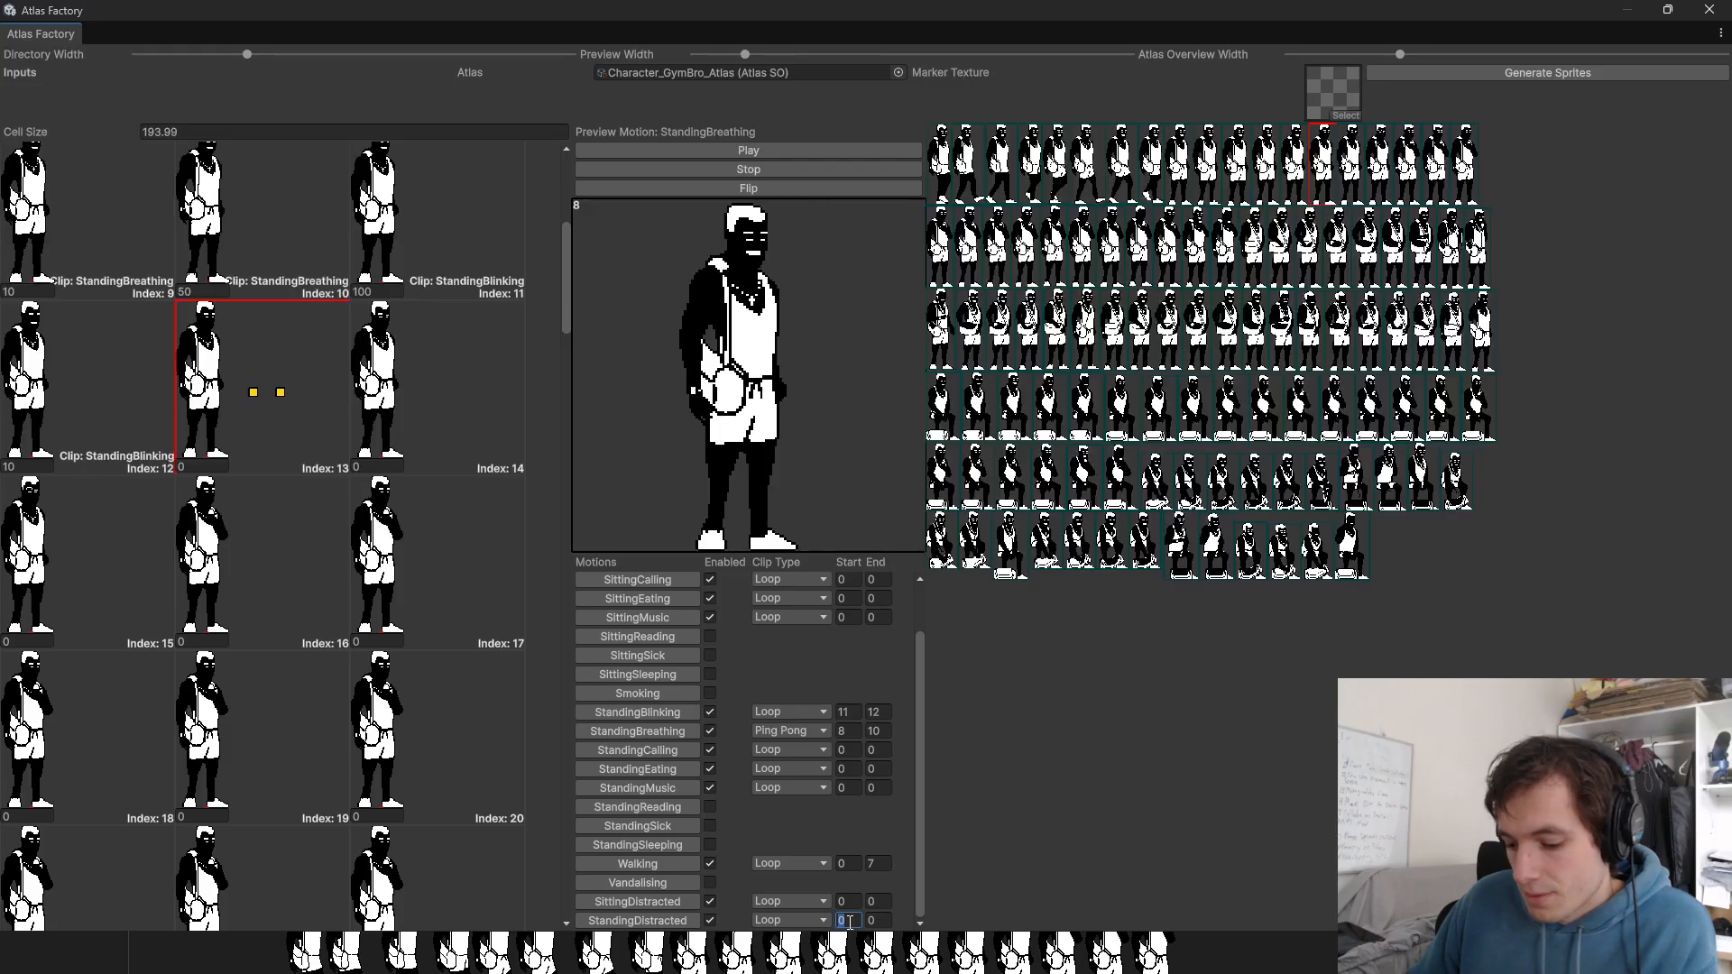
pyautogui.write('13')
pyautogui.press('Tab')
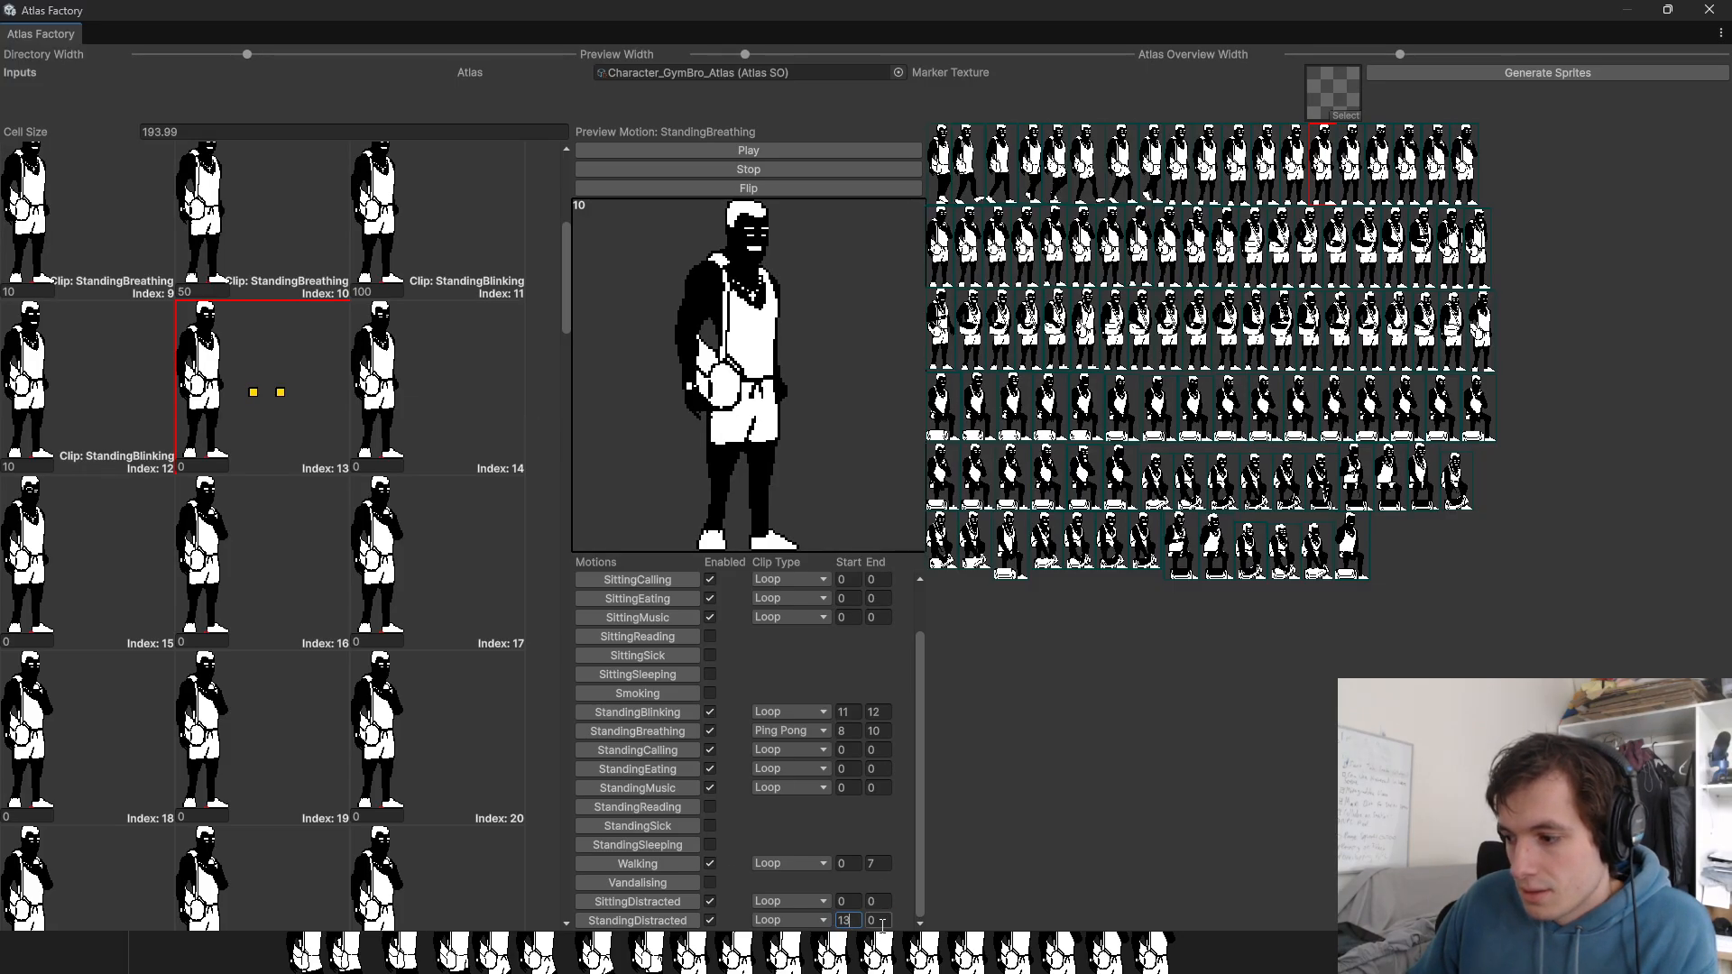
pyautogui.write('15')
pyautogui.click(789, 920)
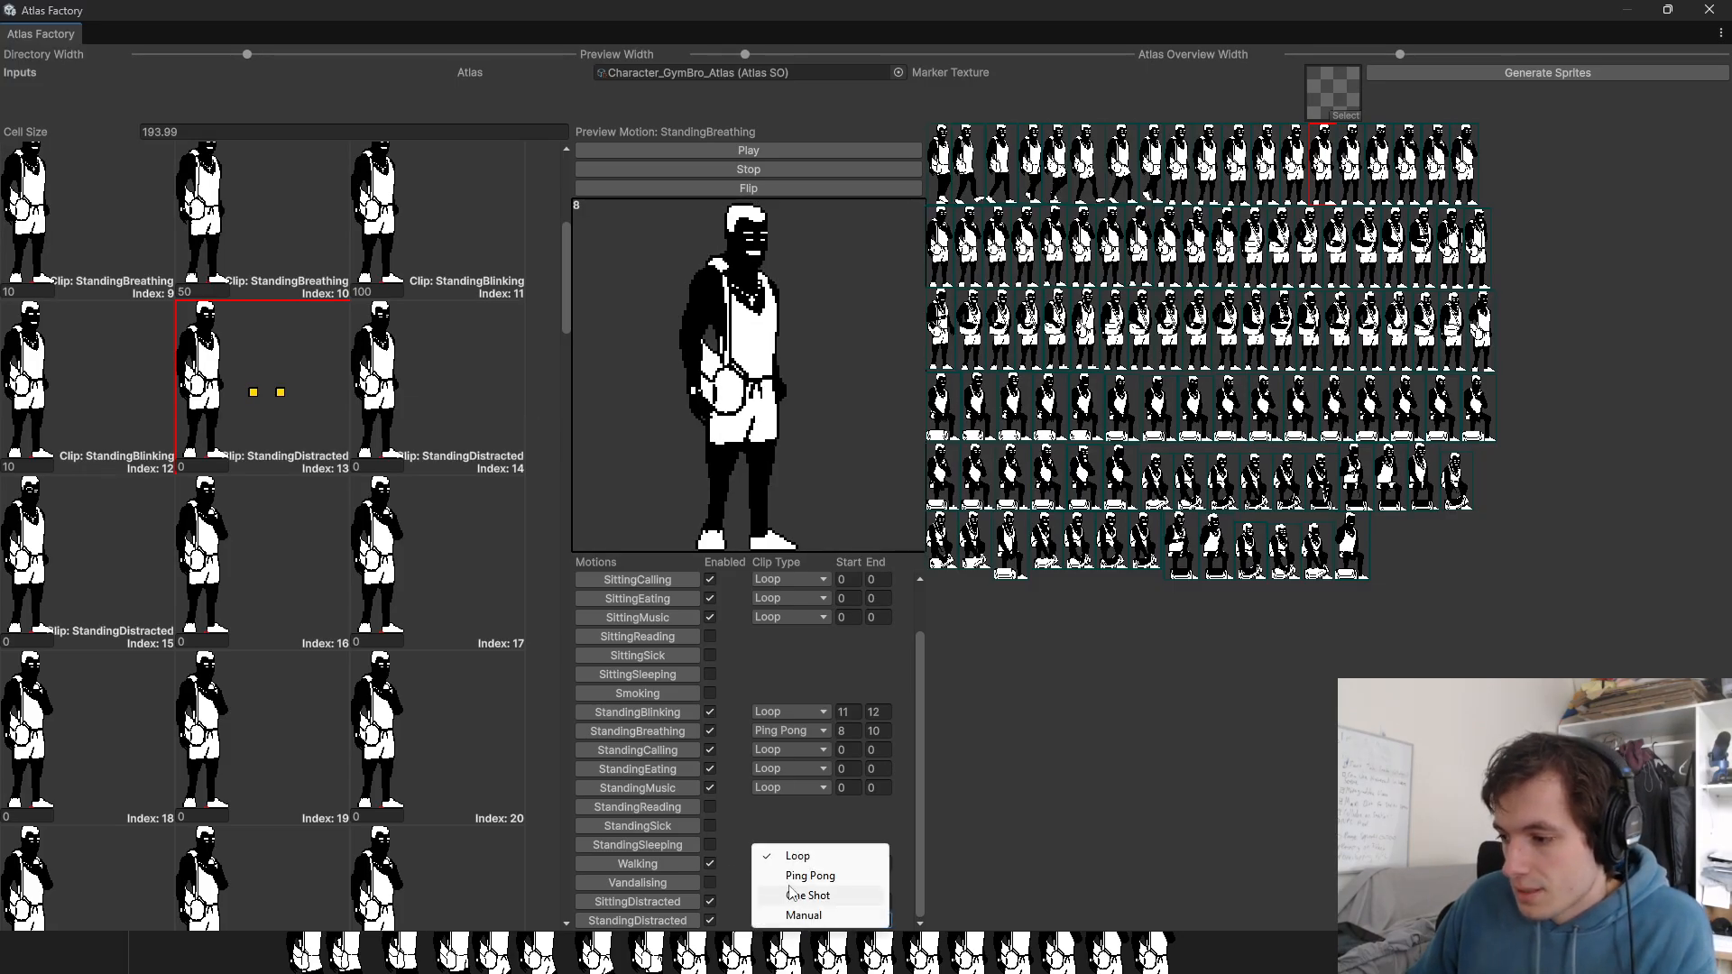
pyautogui.click(787, 873)
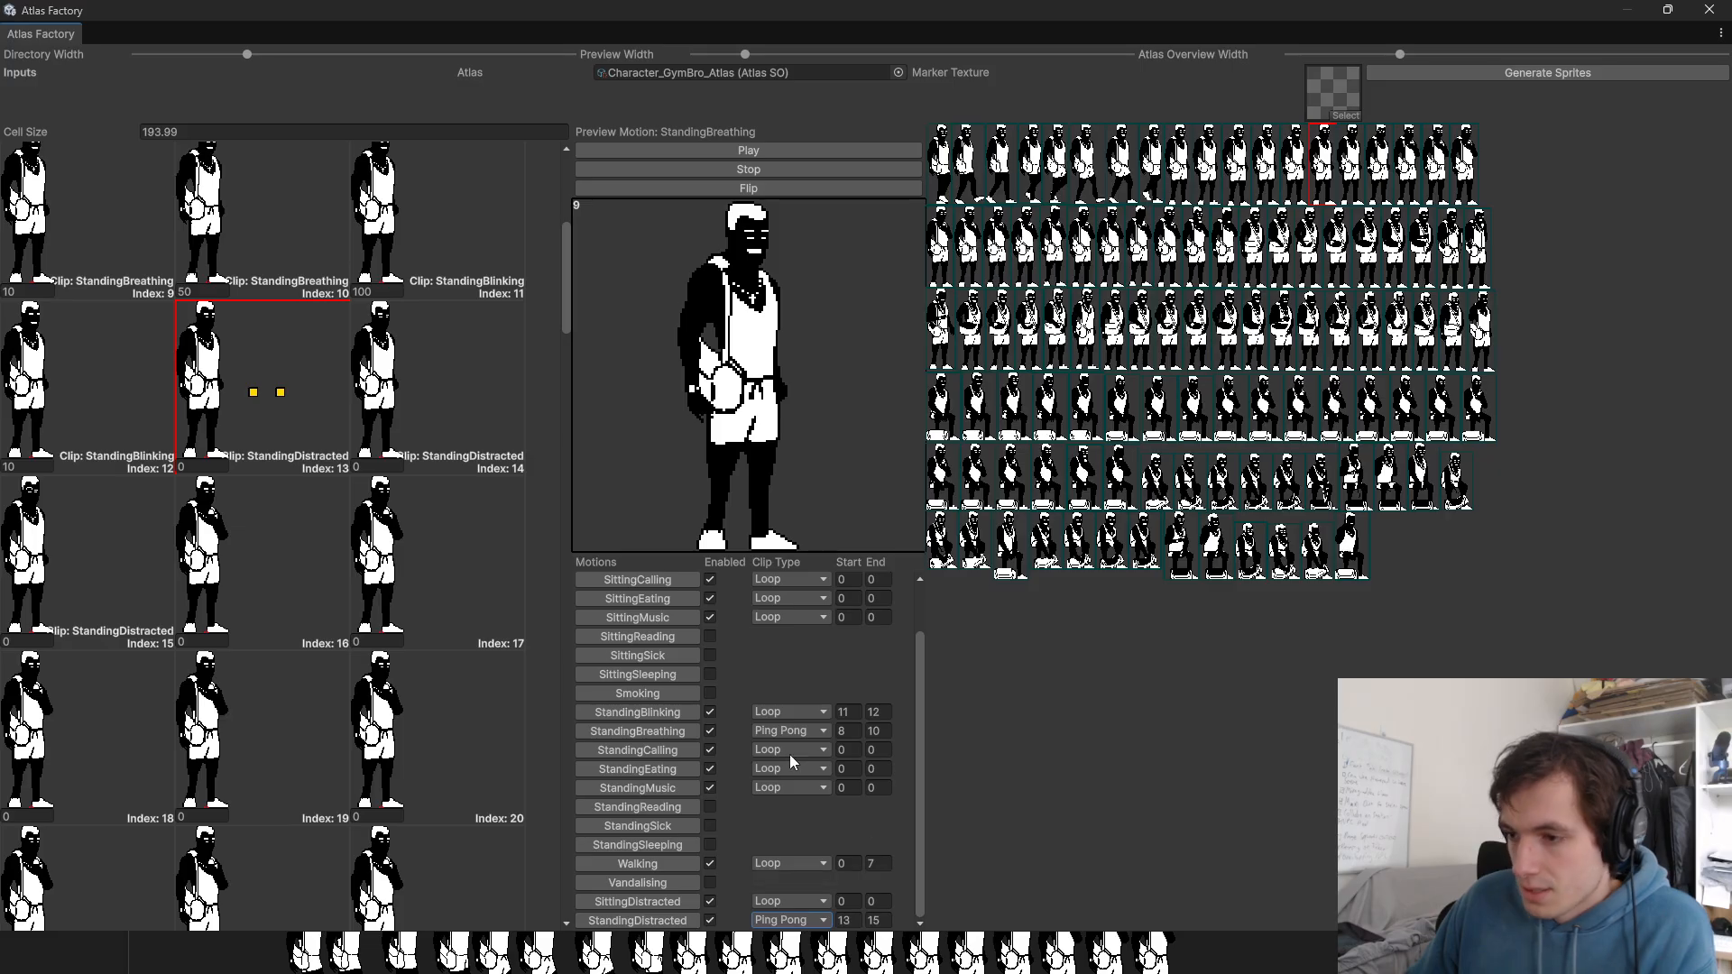
# Step: Set the StandingDistracted frame values at indices 13, 14 and 15 to 50, 5 and 100
pyautogui.click(208, 467)
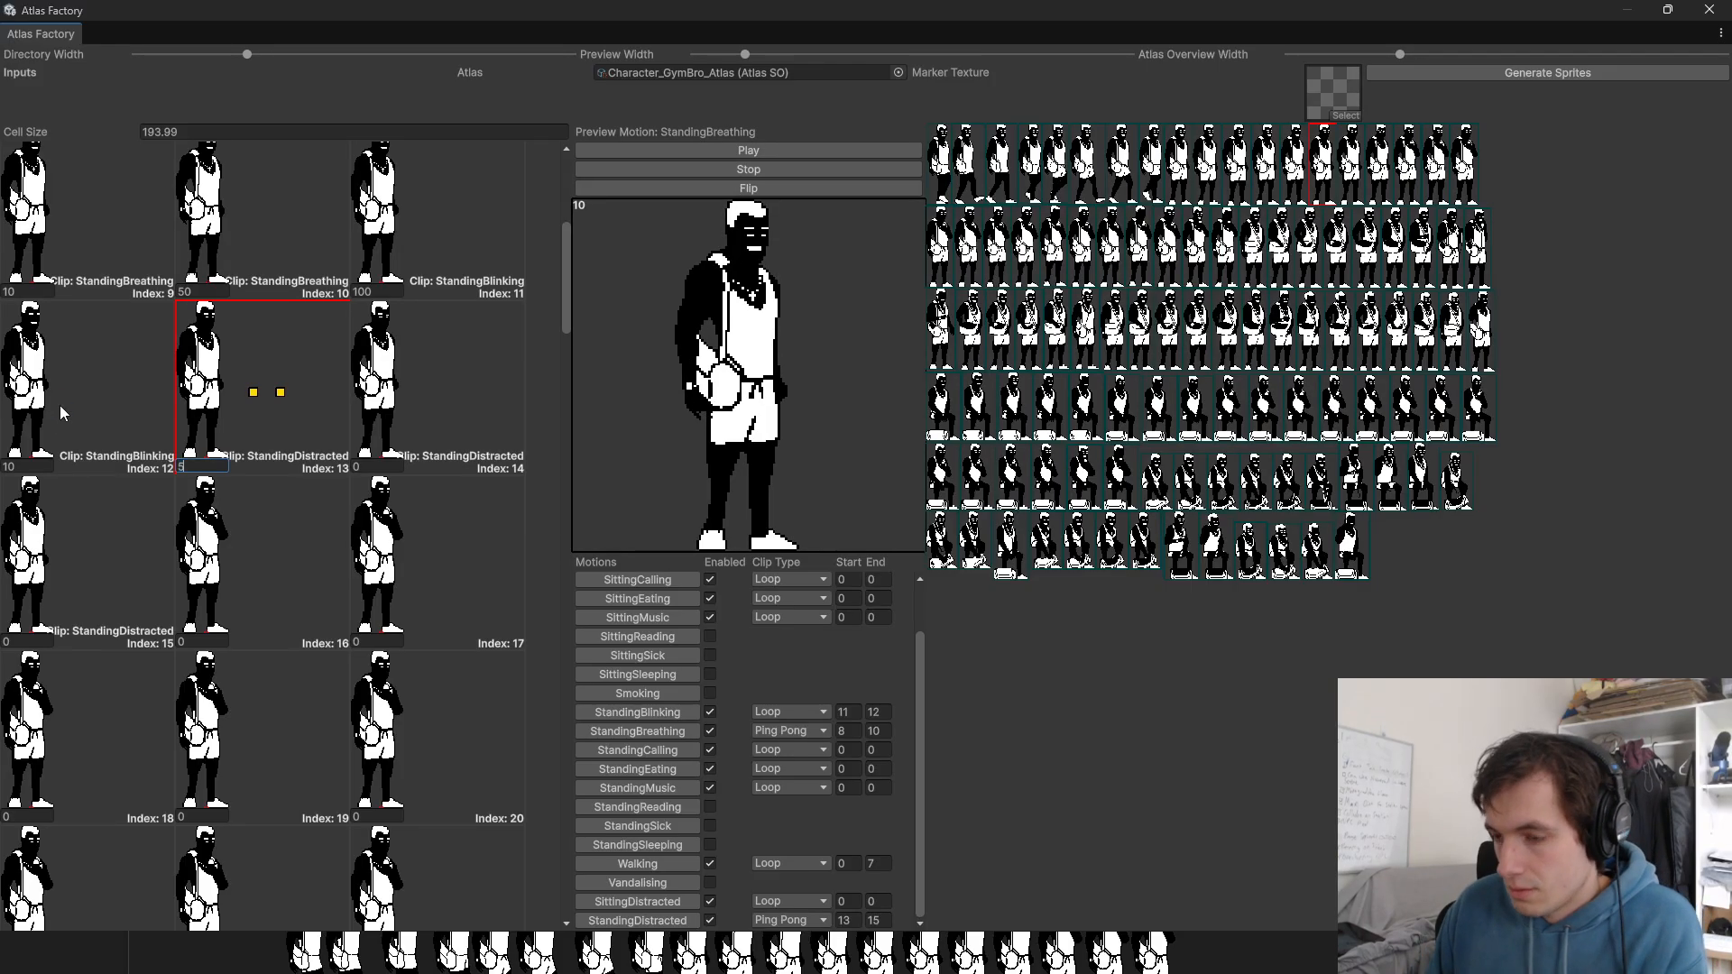
pyautogui.write('50')
pyautogui.press('Tab')
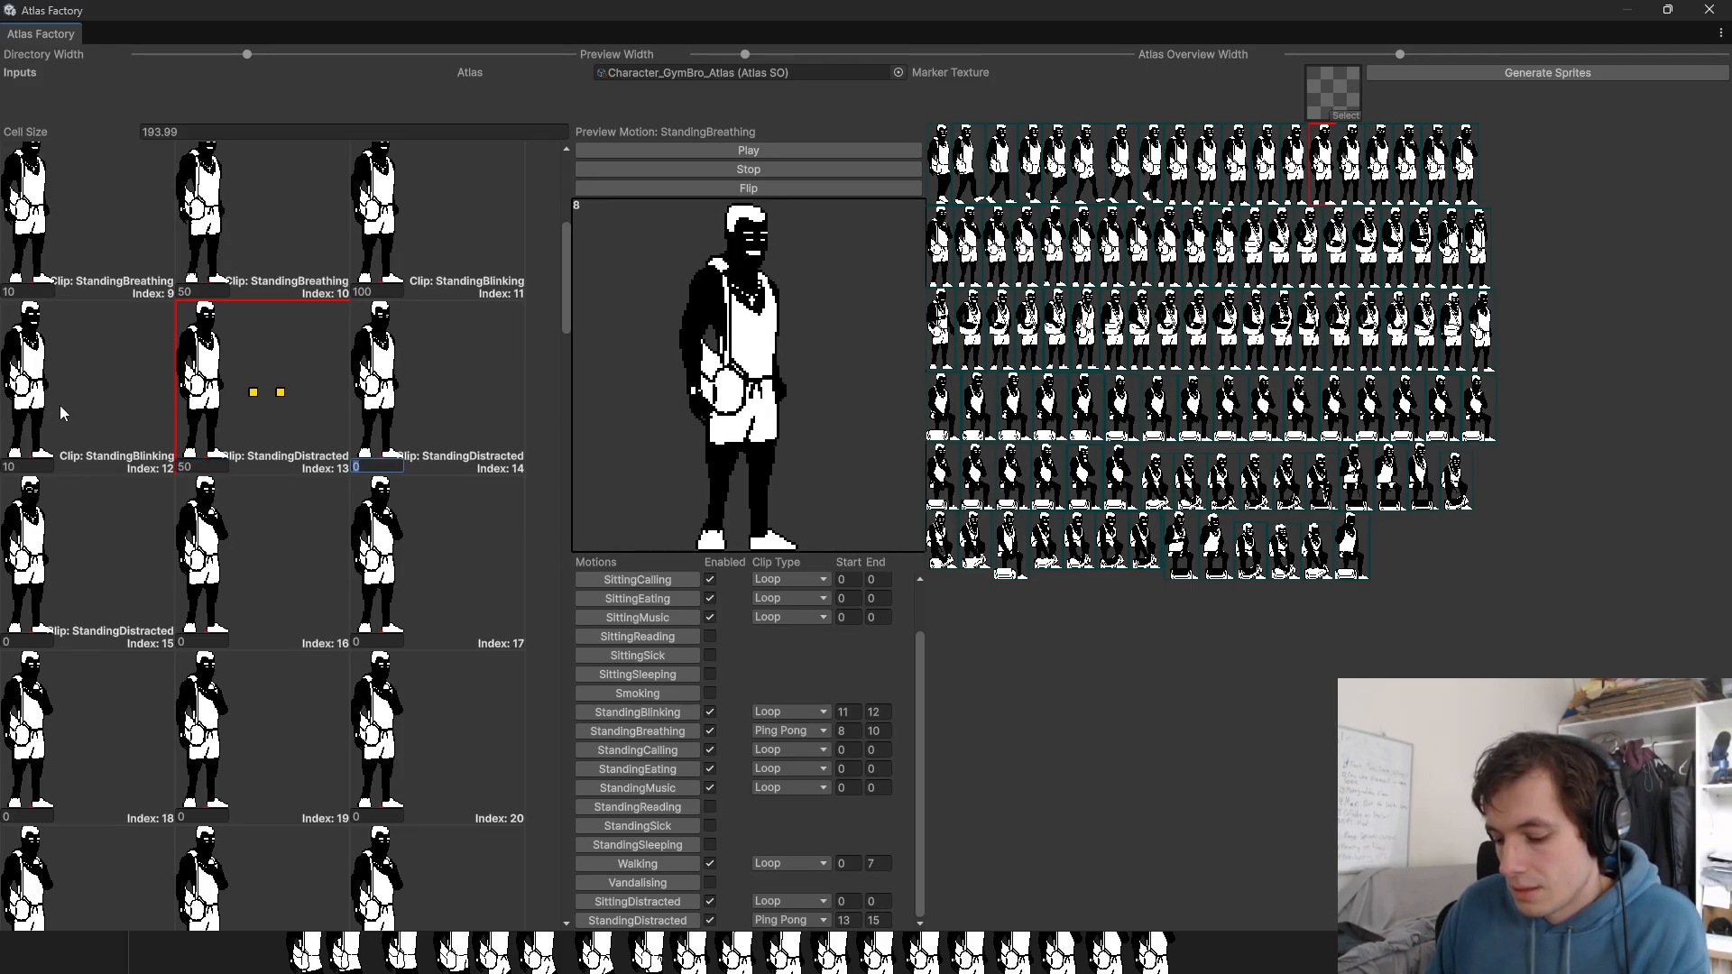
pyautogui.write('5')
pyautogui.press('Tab')
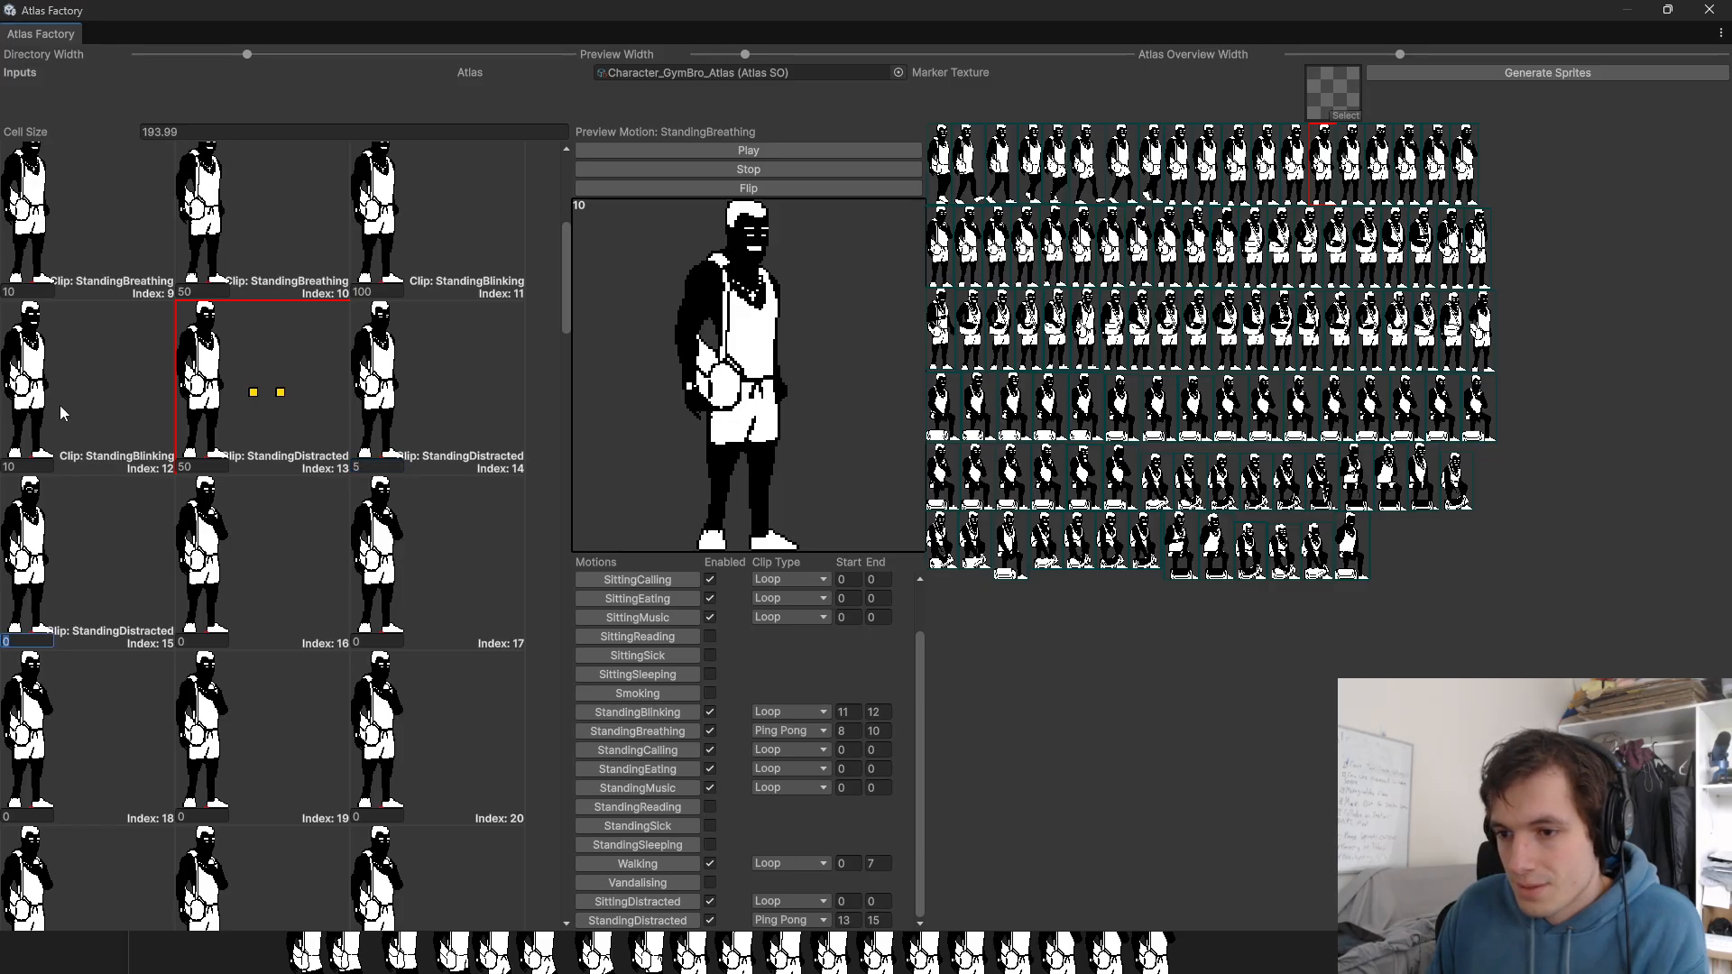
pyautogui.write('100')
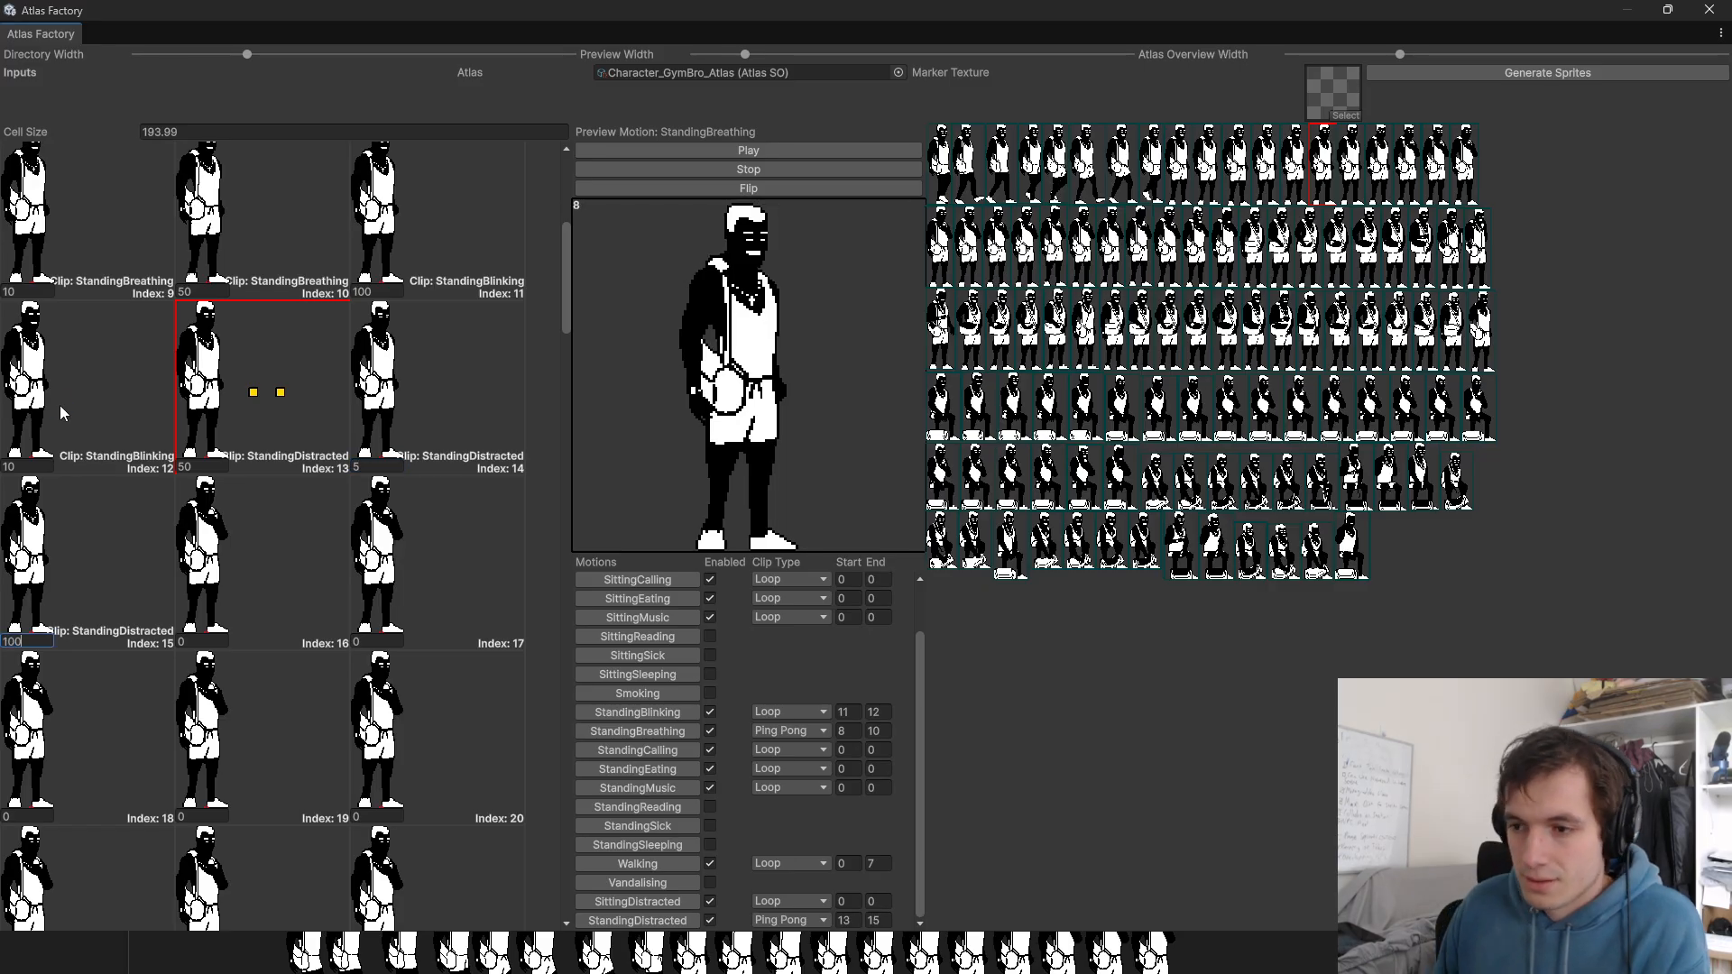
# Step: Preview the StandingDistracted motion and adjust its frame values to 70 at index 15 and 4 at index 14
pyautogui.click(654, 921)
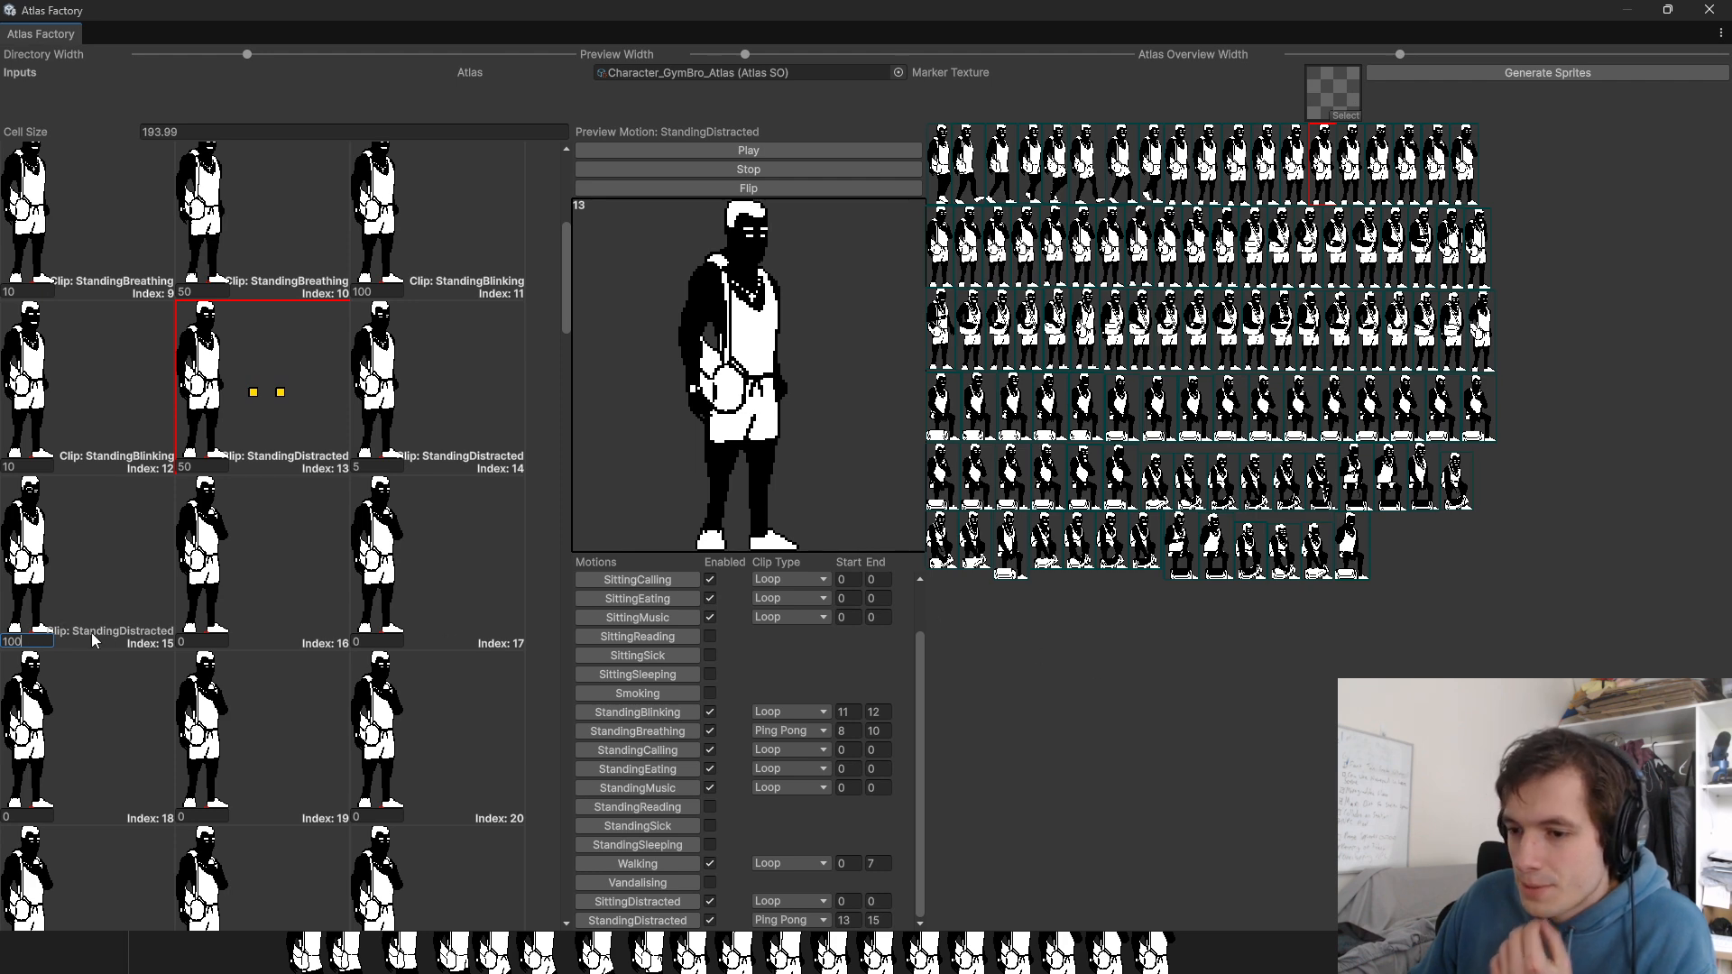
pyautogui.press('BackSpace')
pyautogui.press('BackSpace')
pyautogui.press('BackSpace')
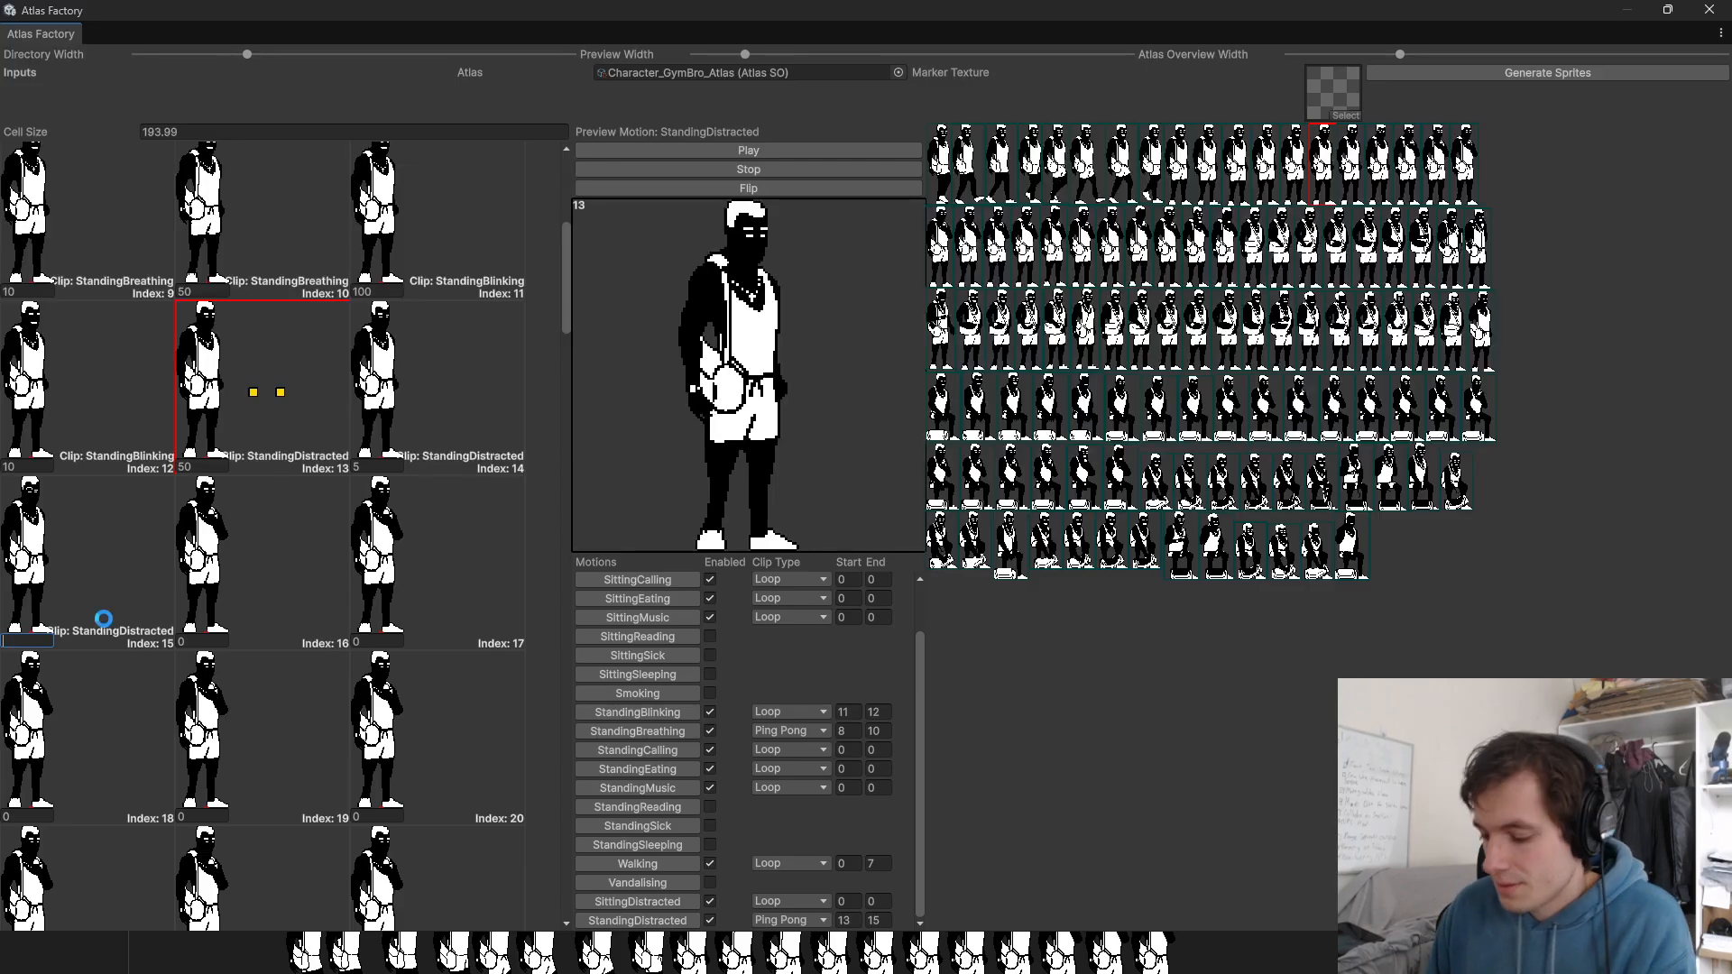
pyautogui.write('70')
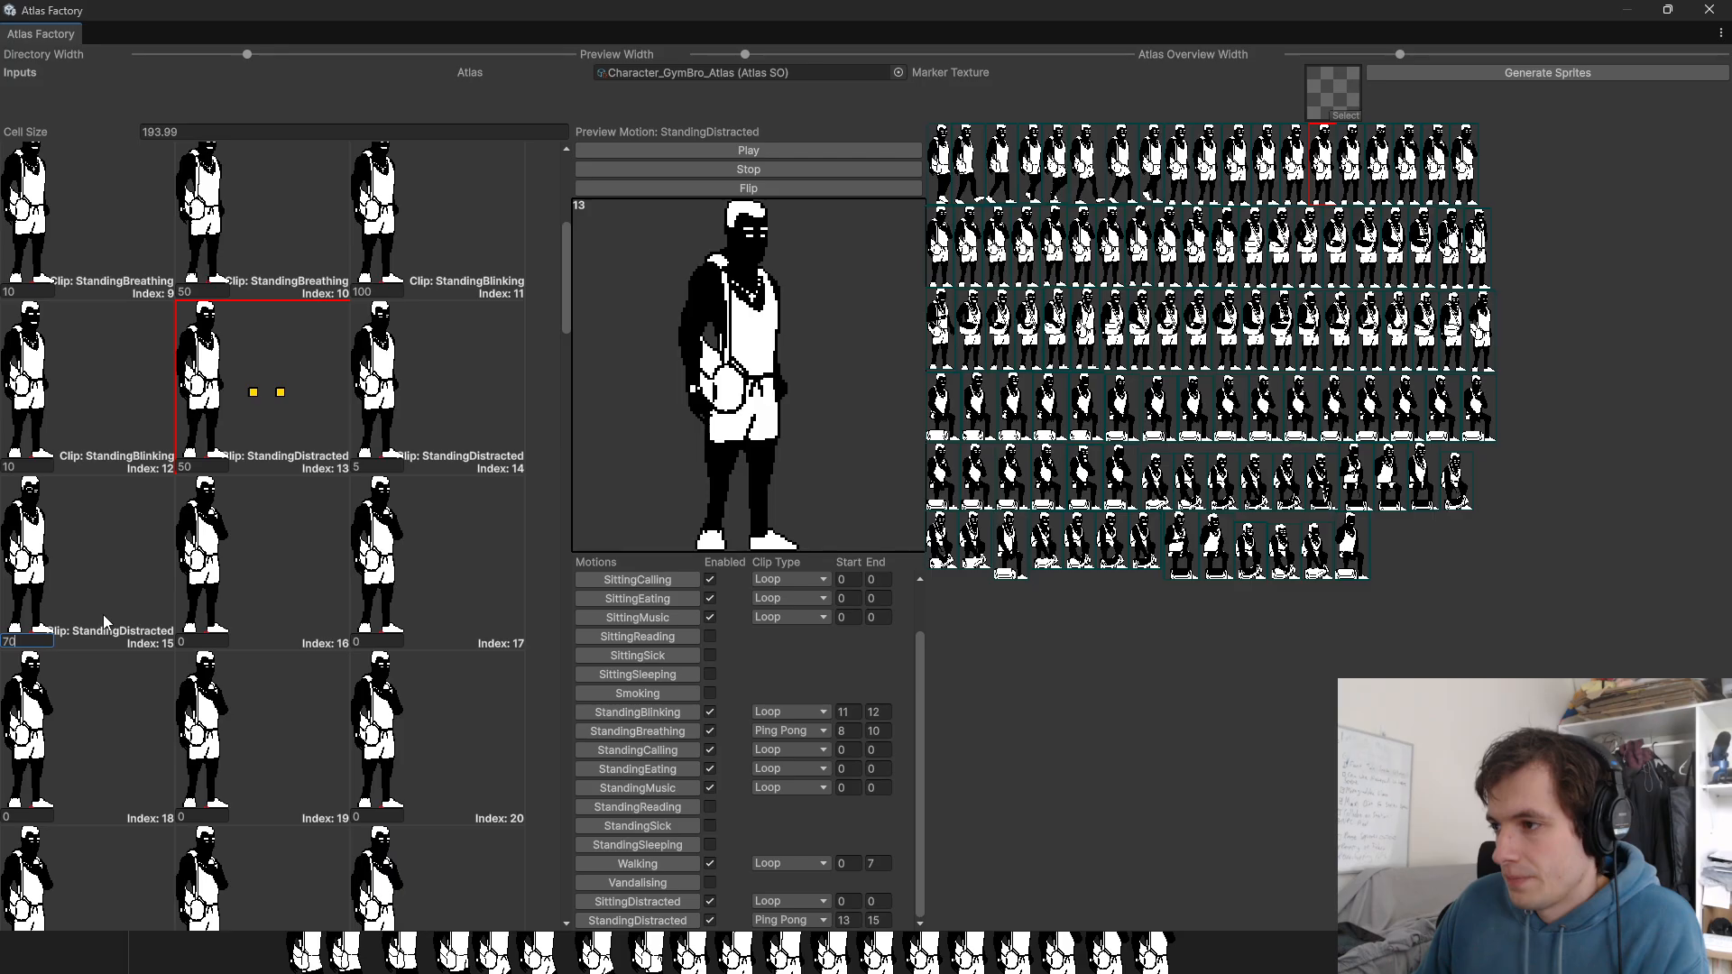
pyautogui.click(372, 468)
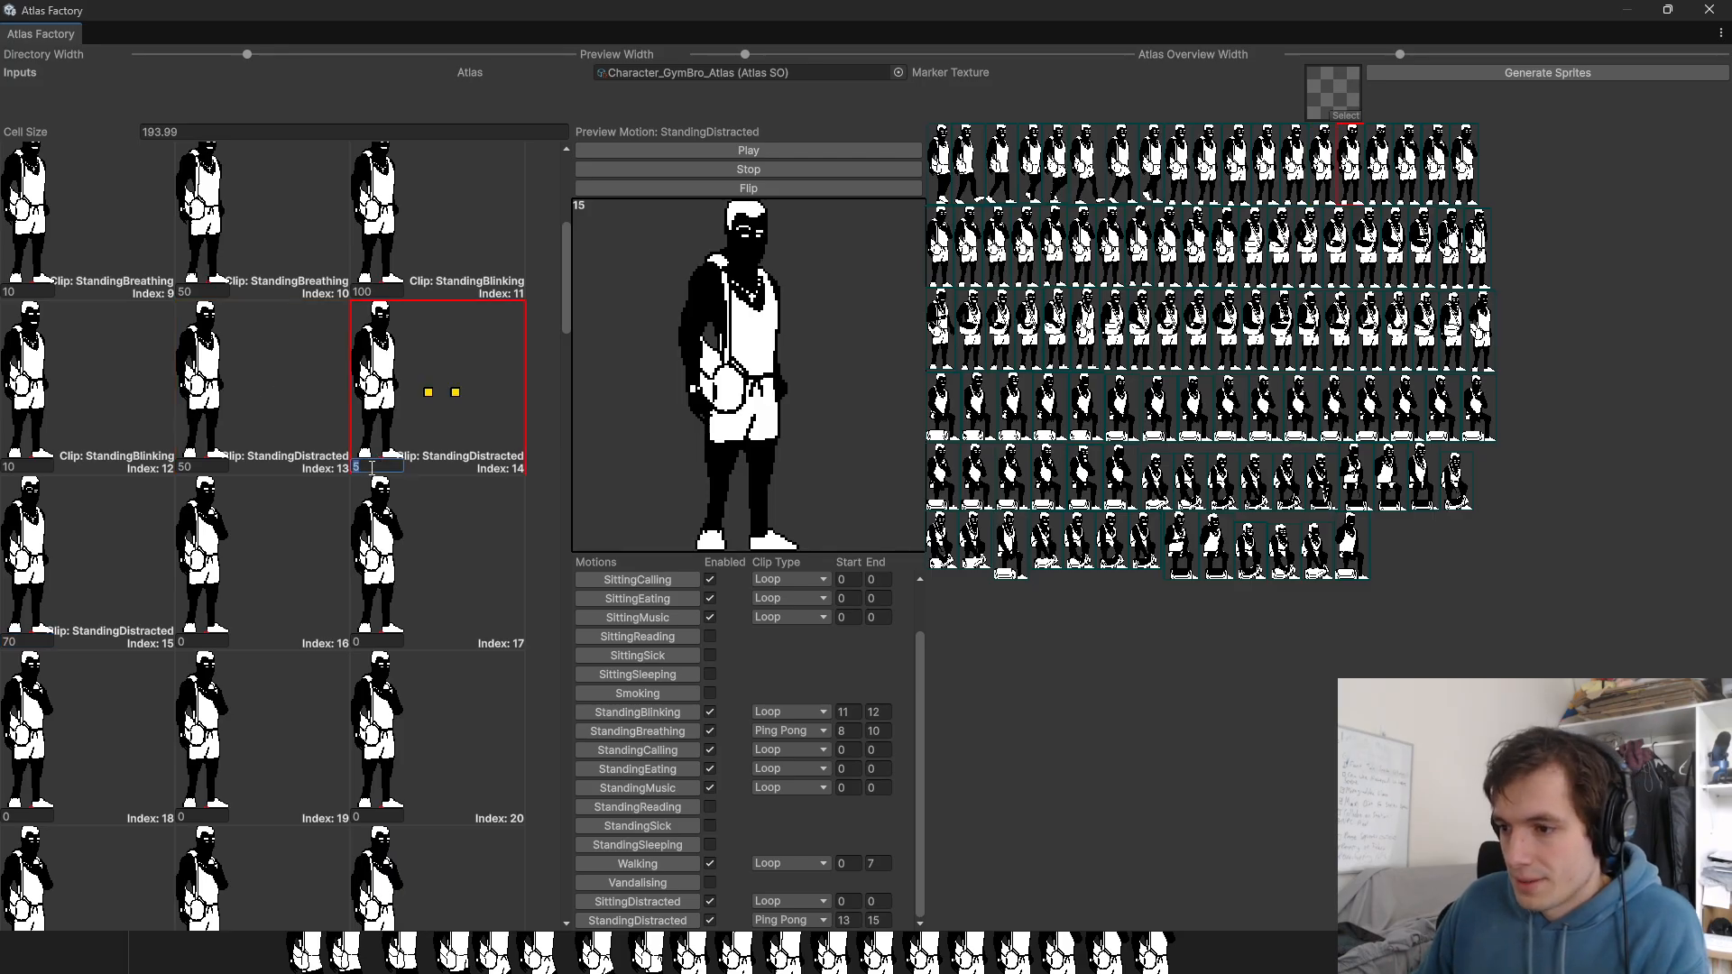
pyautogui.write('4')
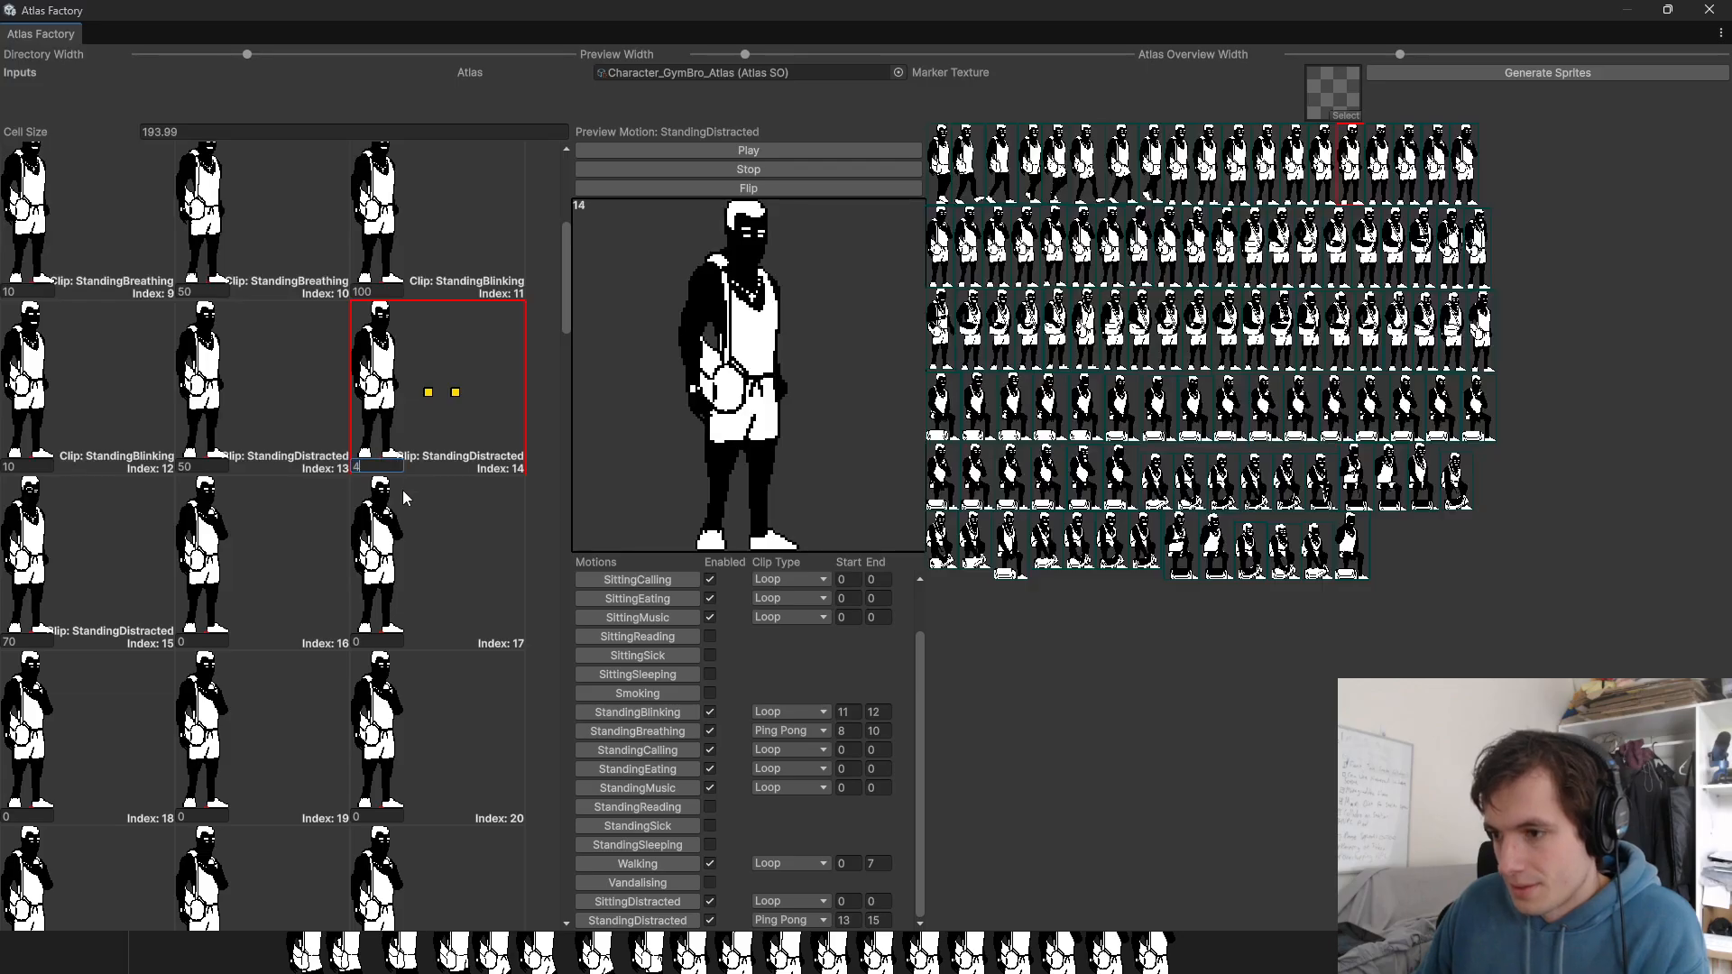
pyautogui.click(267, 418)
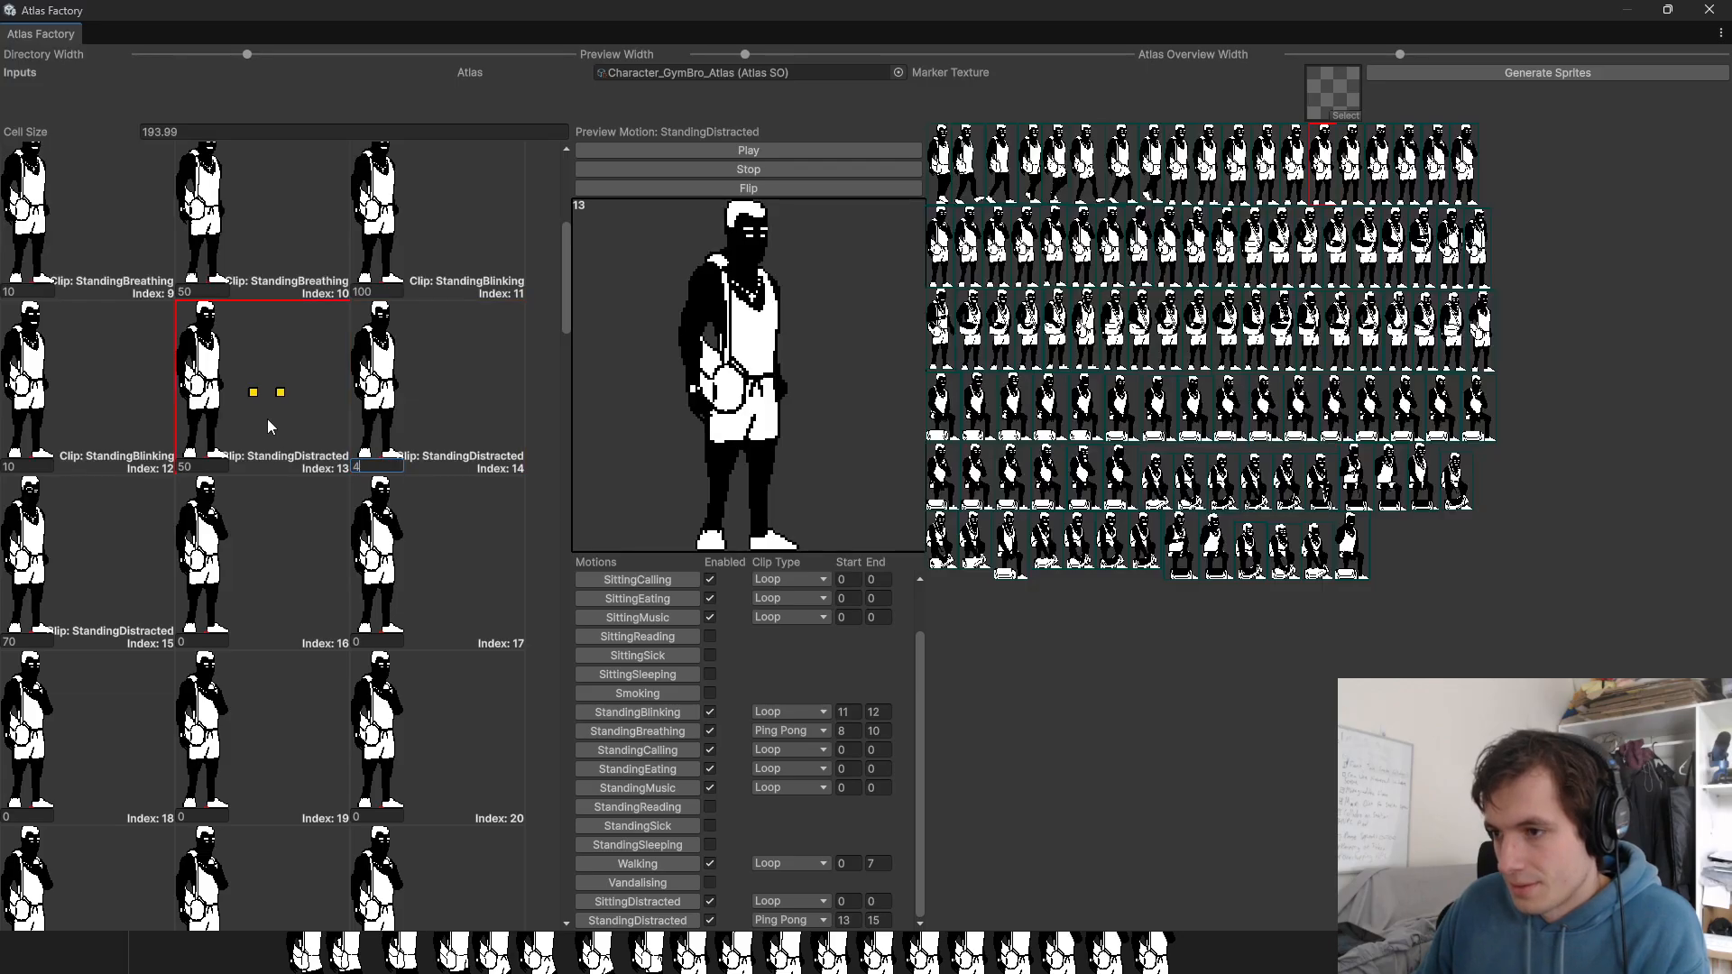
# Step: Set the StandingDistracted frame value at index 14 to 3
pyautogui.click(399, 465)
pyautogui.write('3')
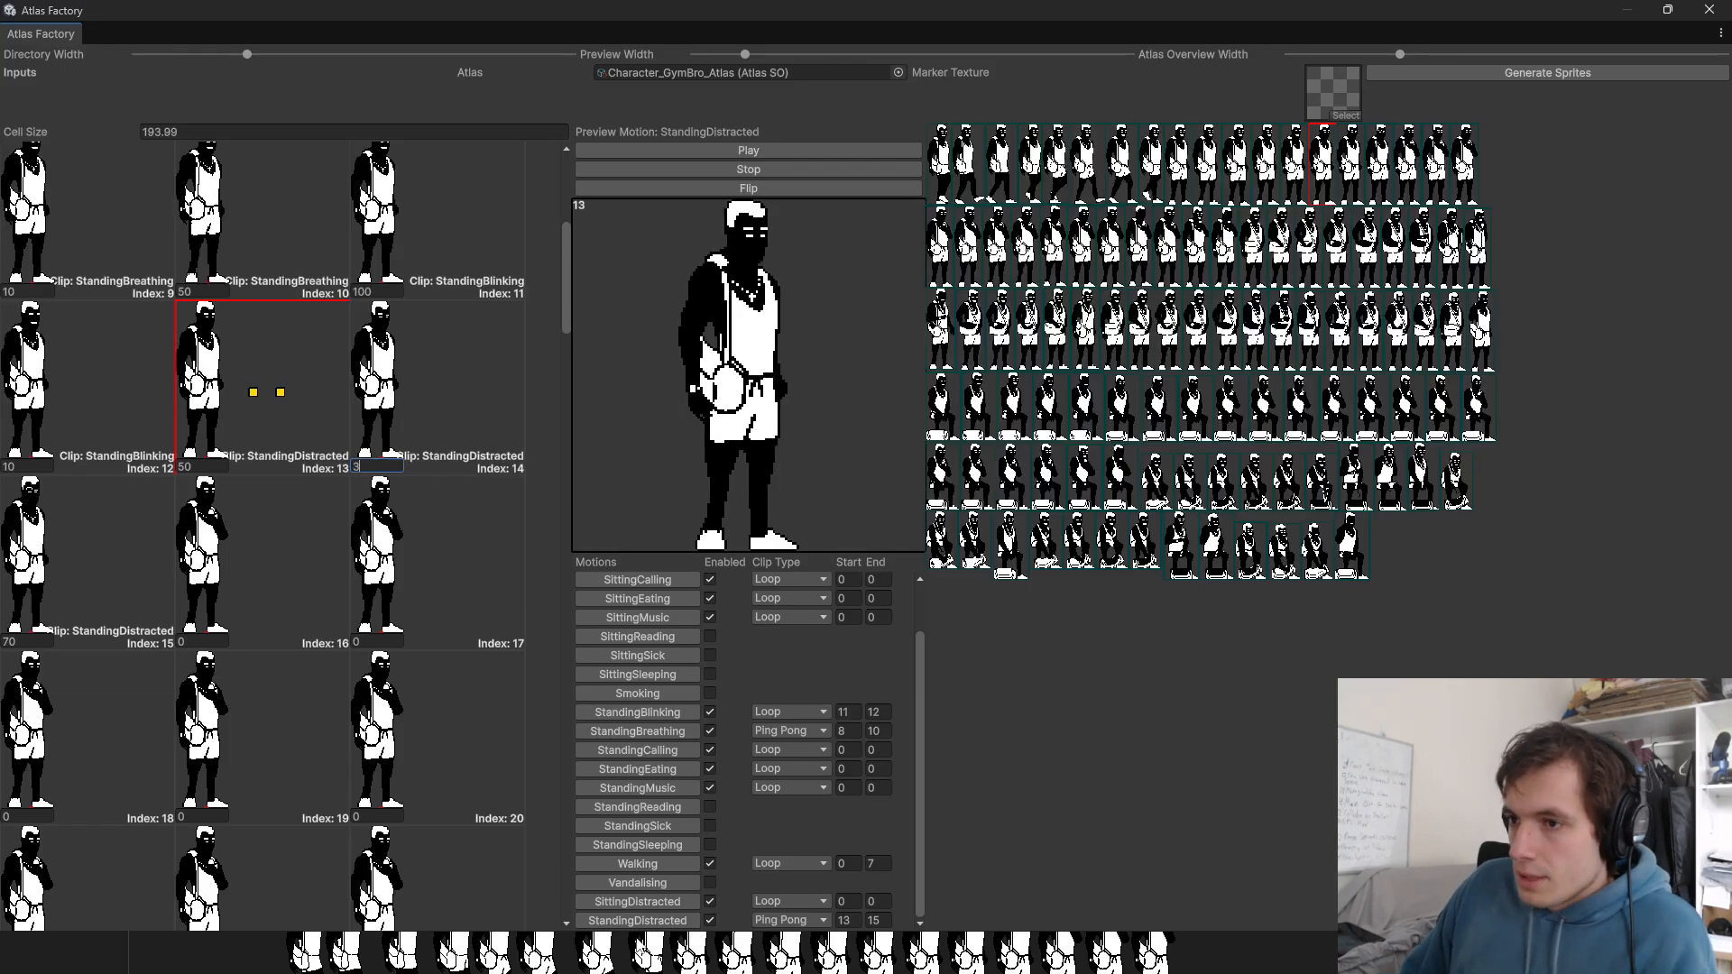
# Step: Set the StandingEating motion to start at index 16 and end at index 29
pyautogui.scroll(-2, 226, 529)
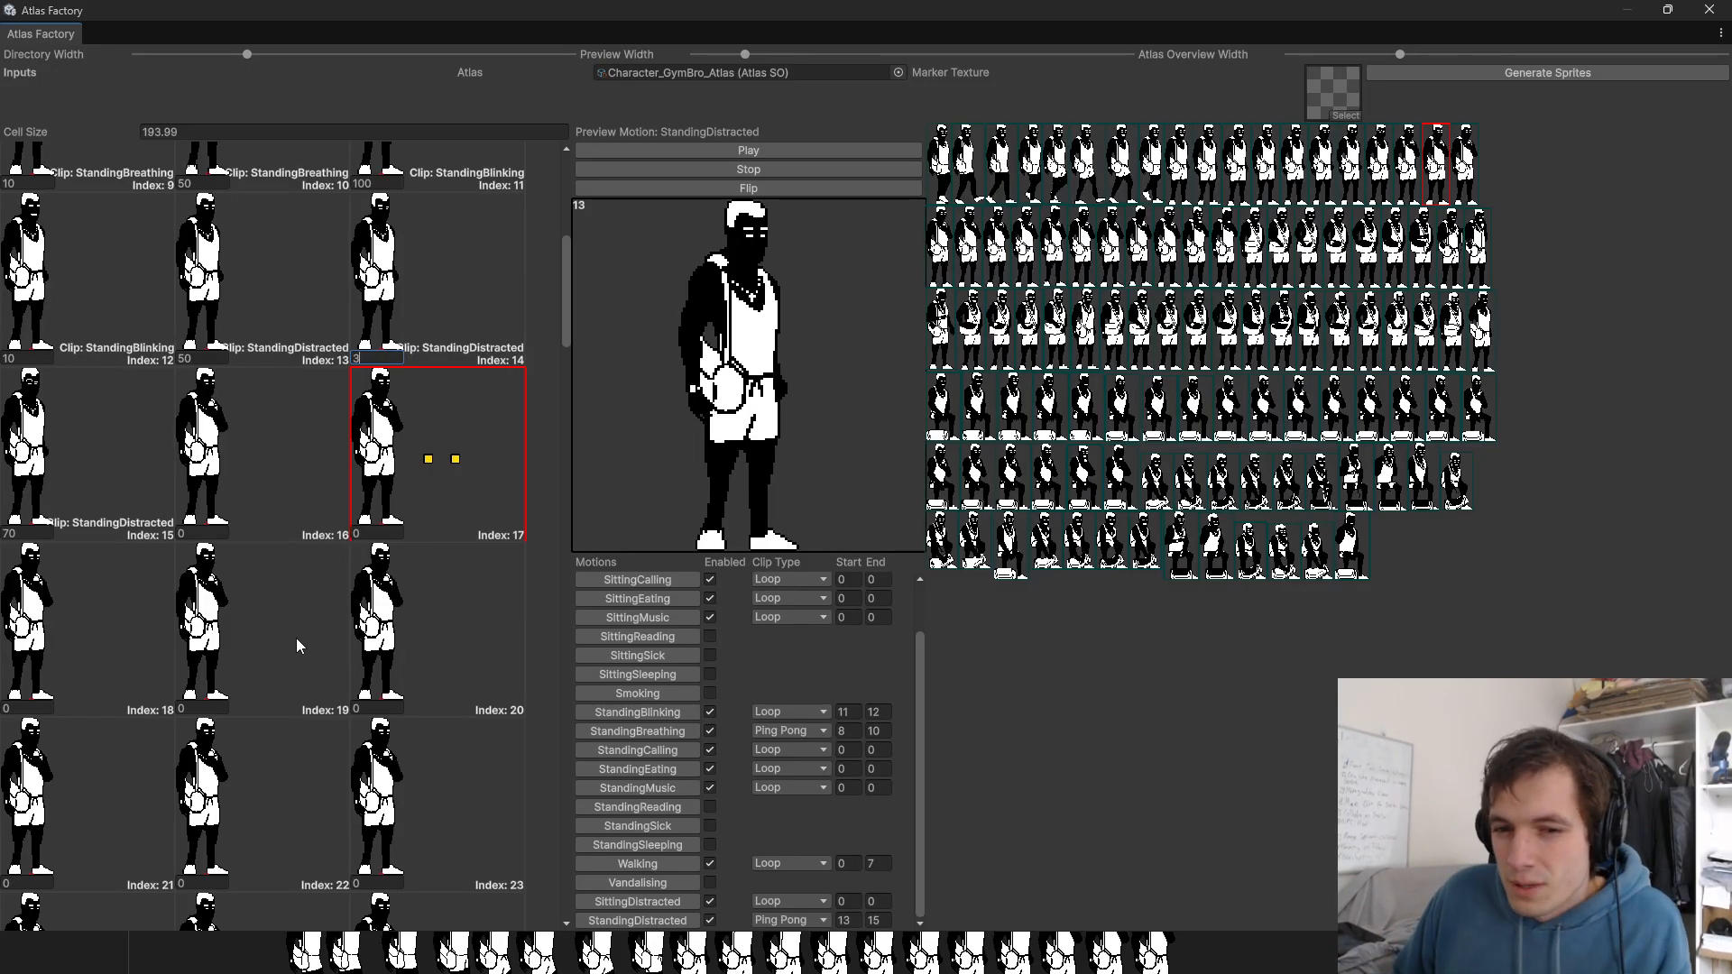
pyautogui.scroll(-1, 244, 624)
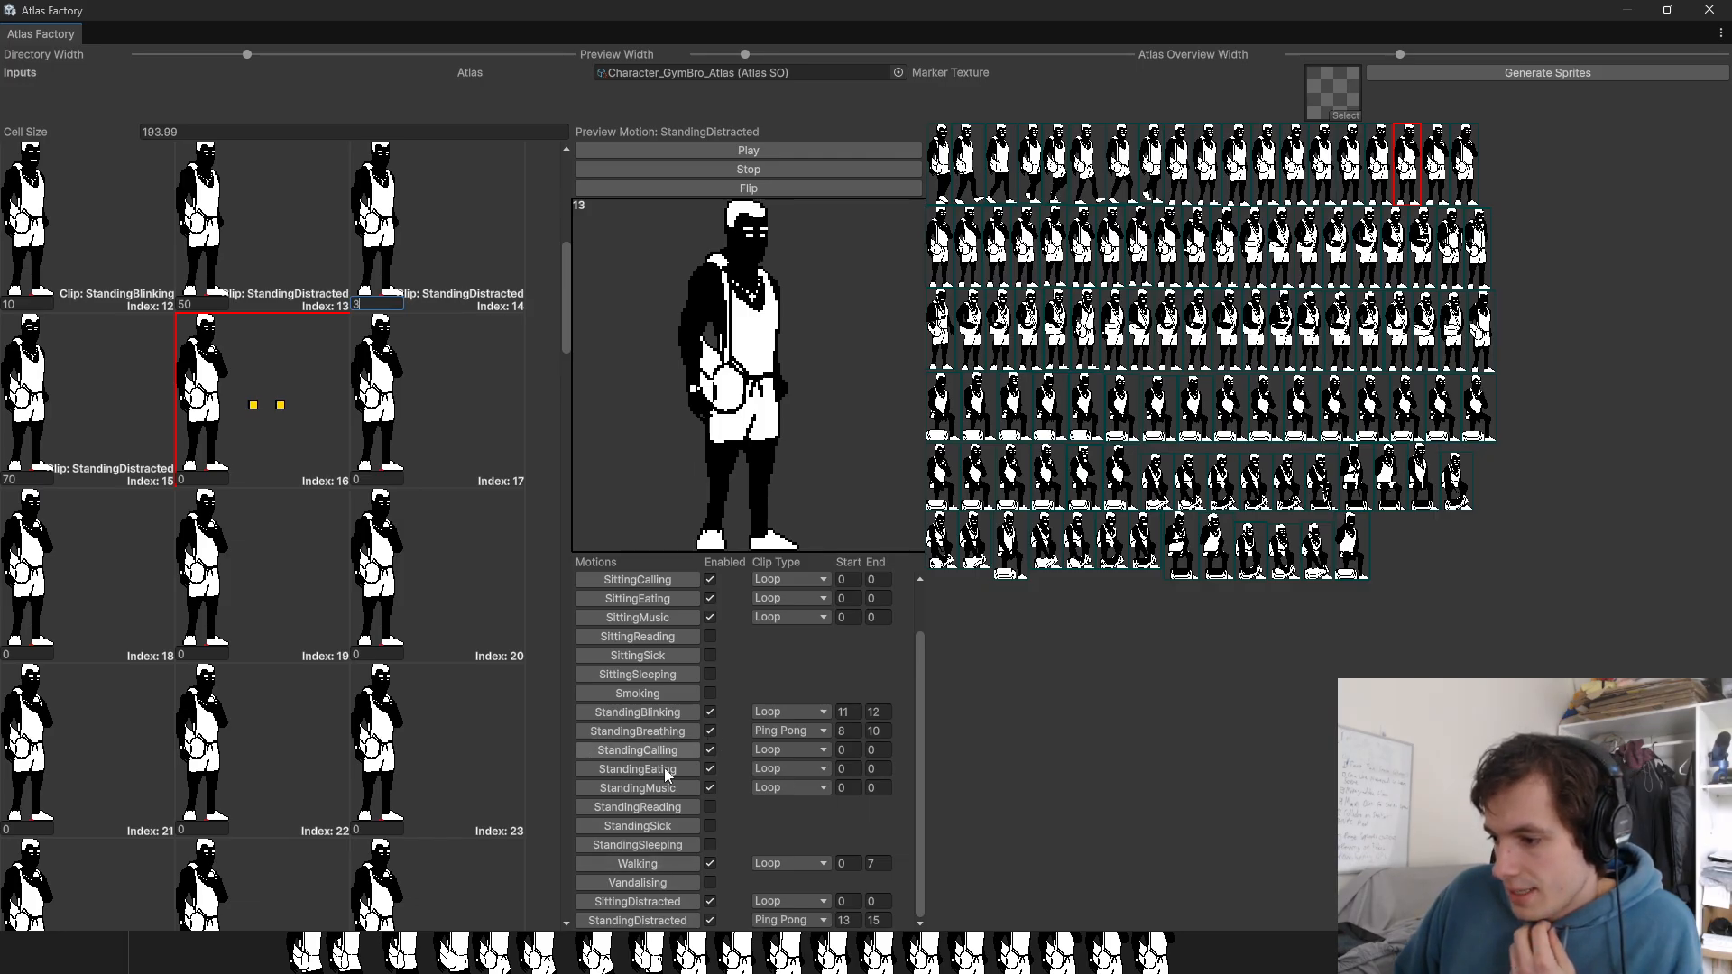
pyautogui.click(858, 768)
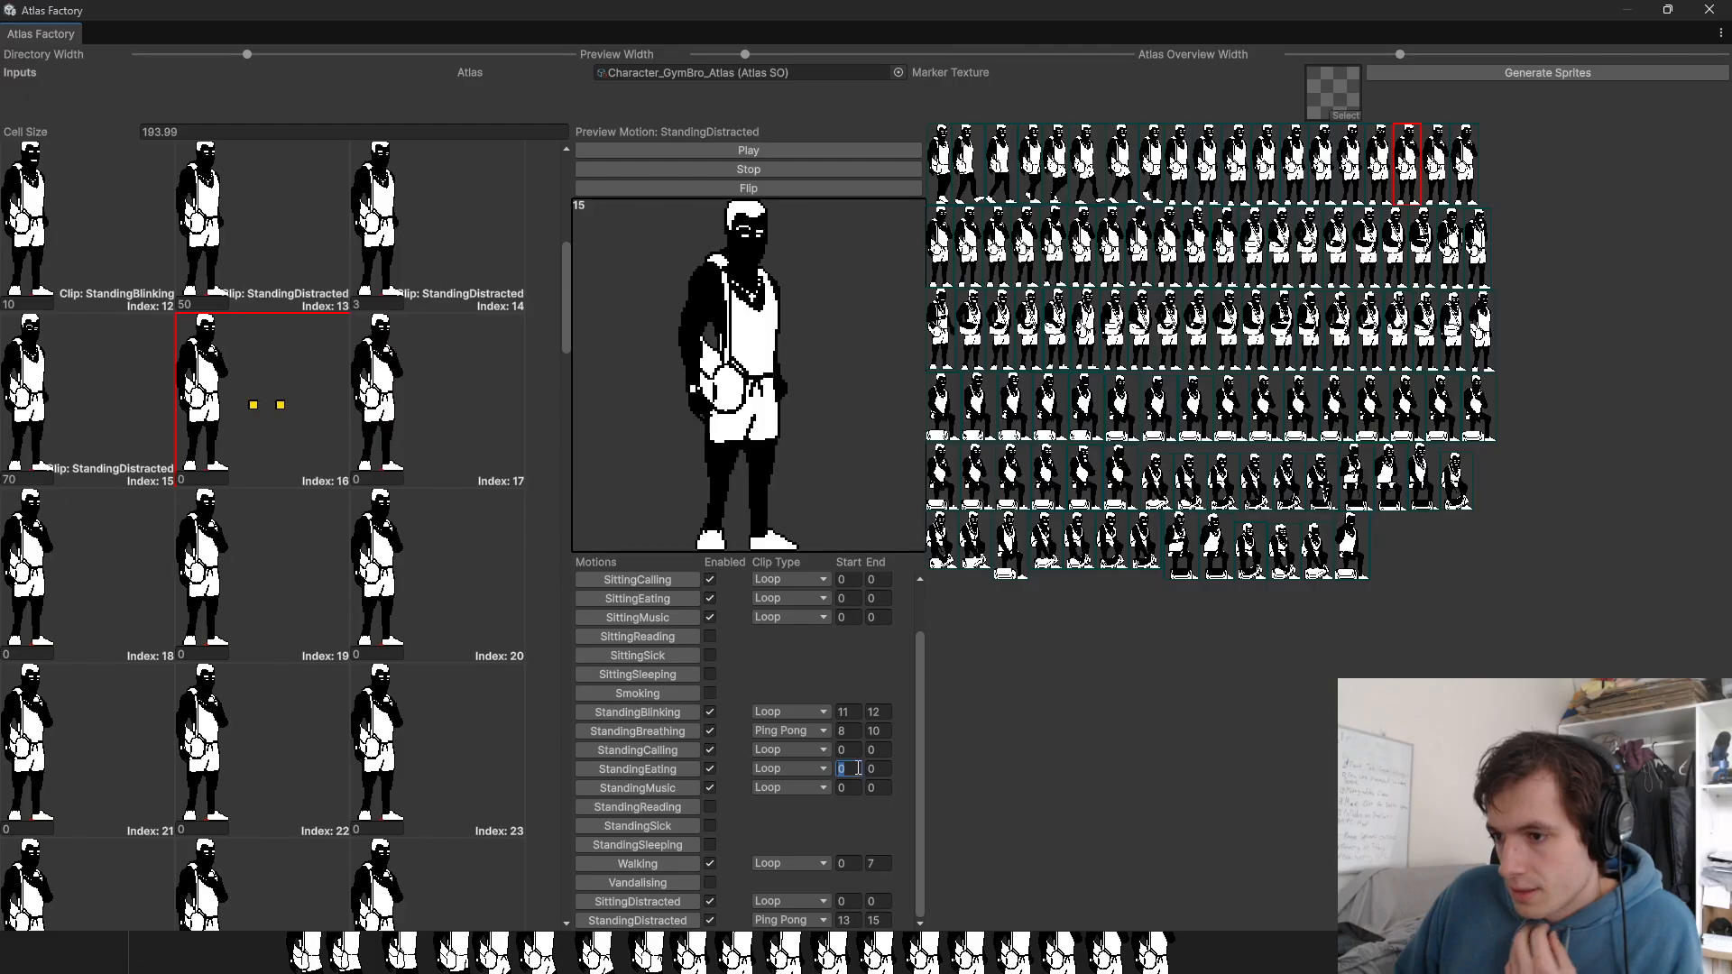
pyautogui.write('16')
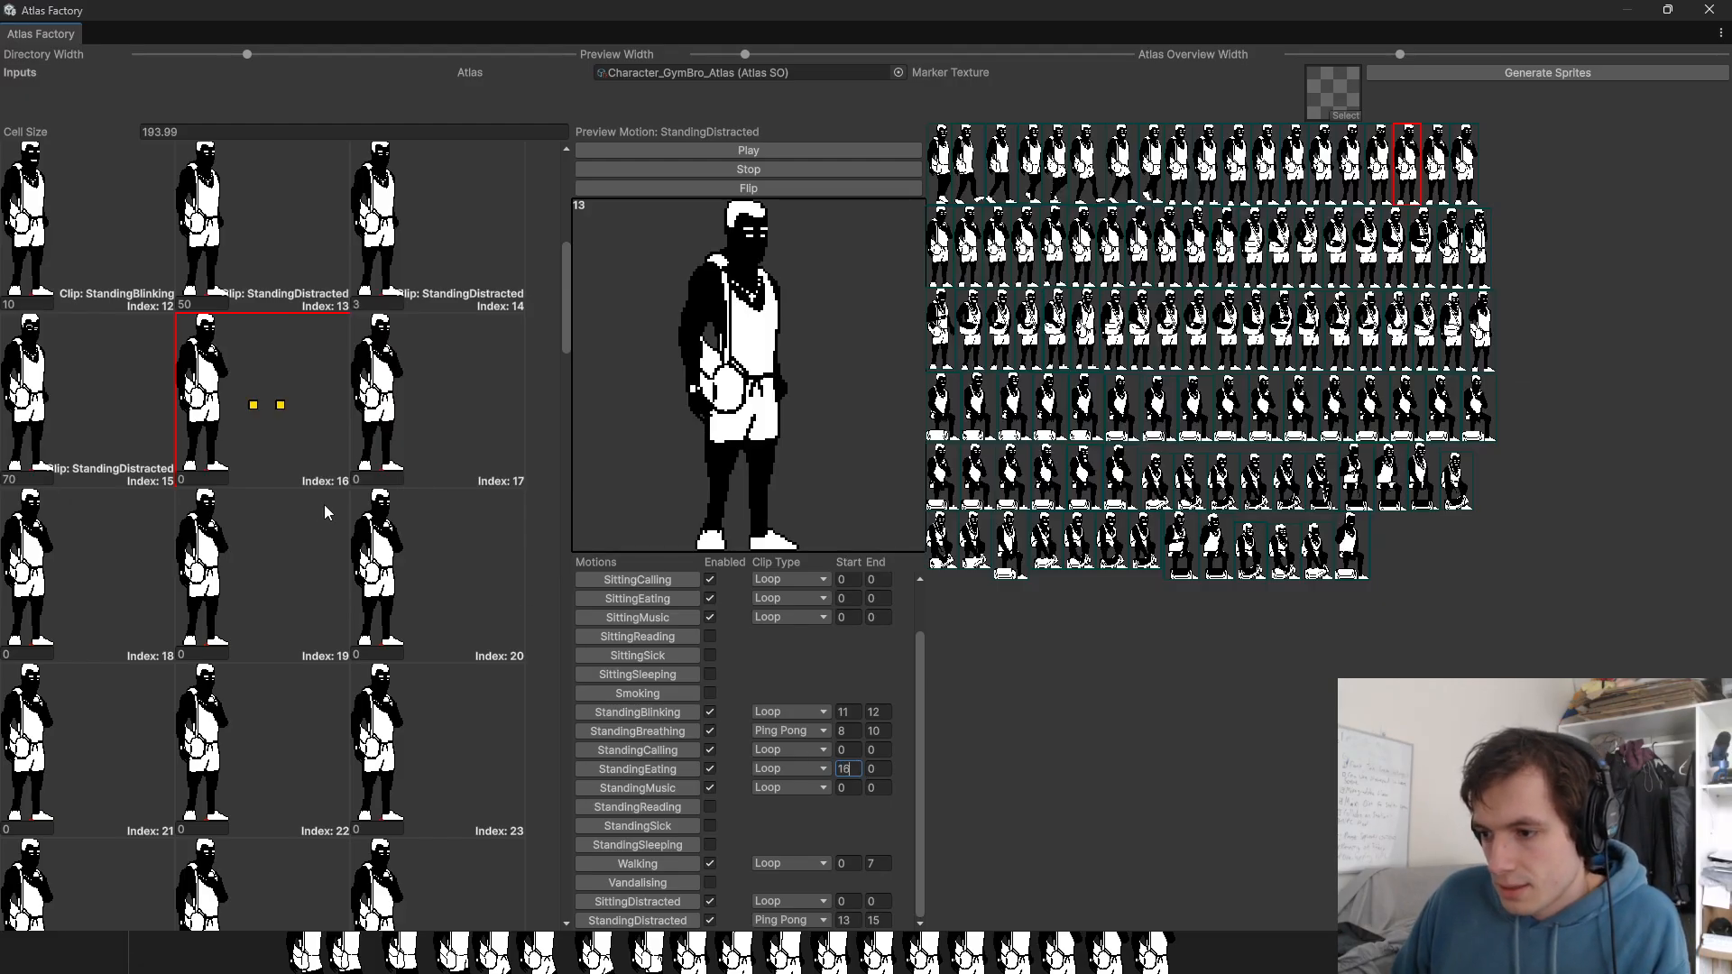
pyautogui.scroll(-5, 323, 505)
pyautogui.scroll(-1, 317, 693)
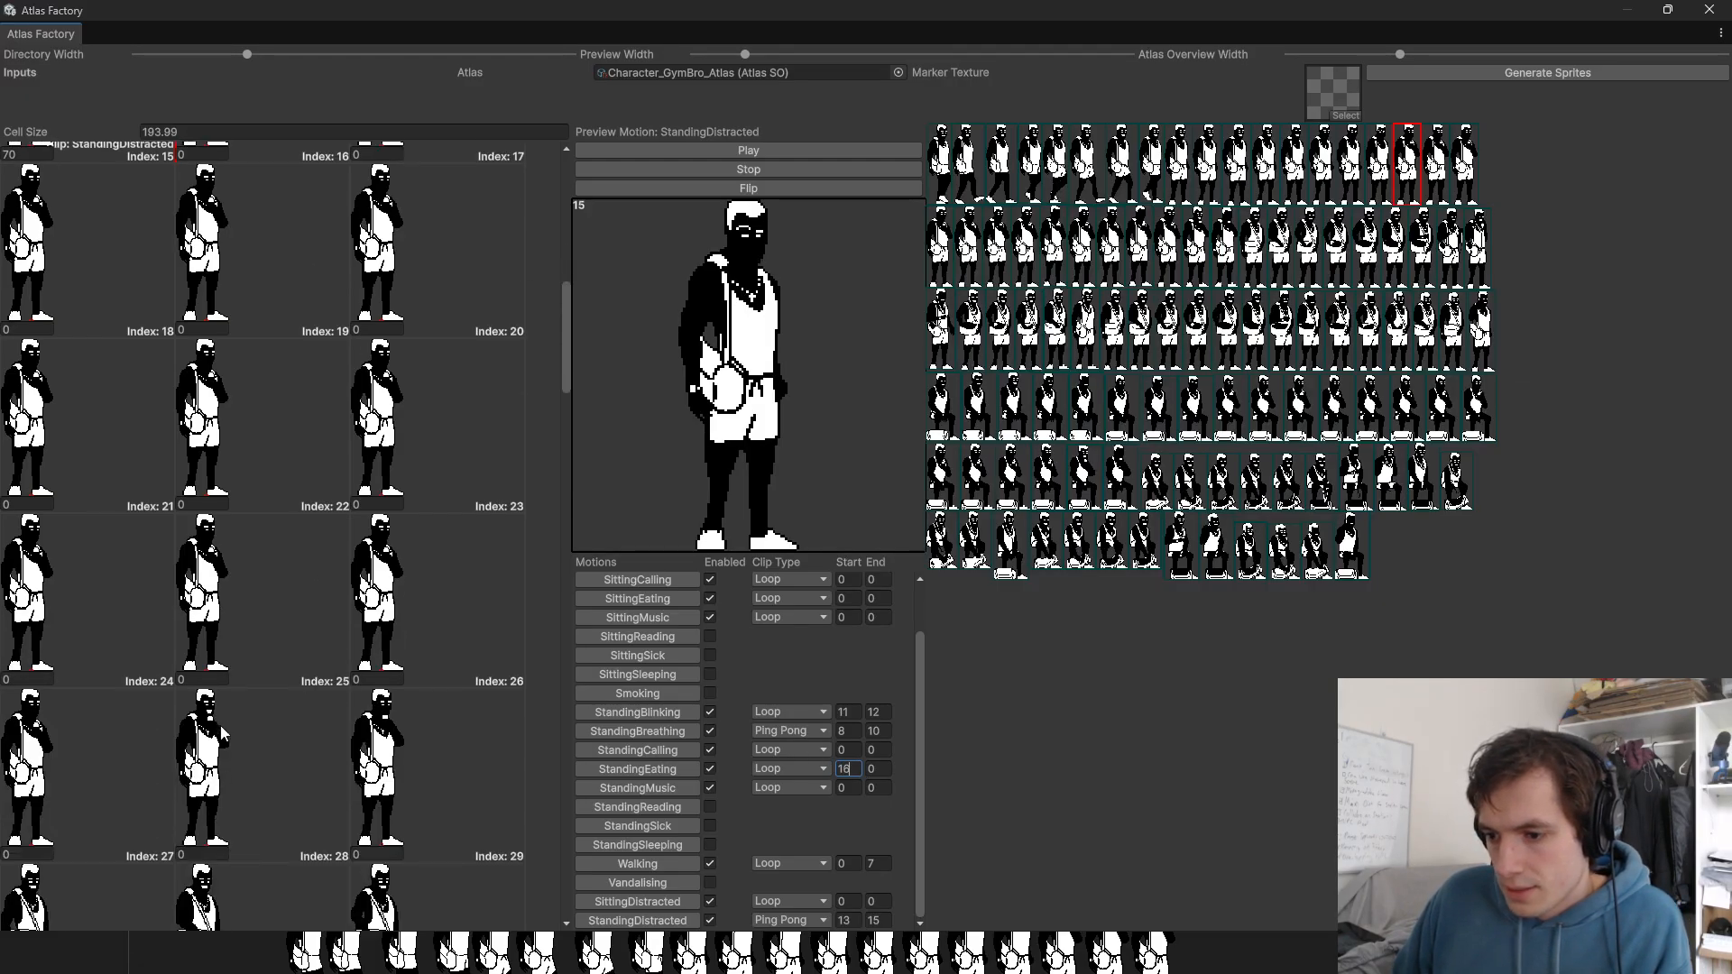
pyautogui.click(873, 773)
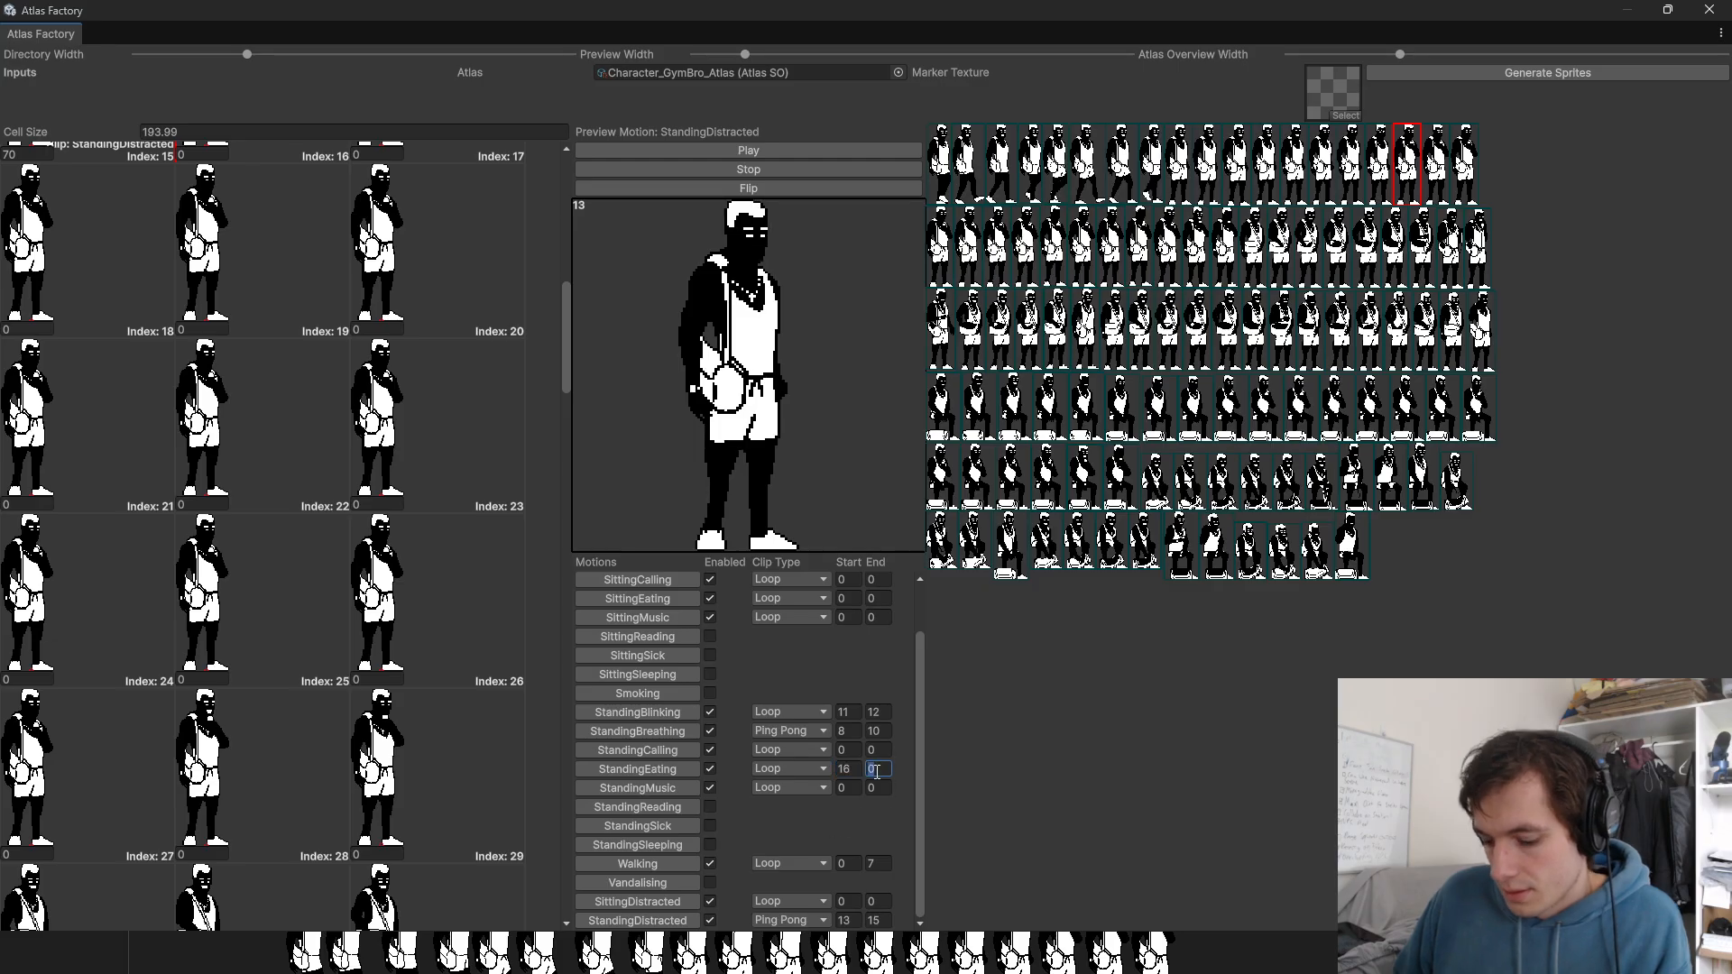
pyautogui.write('29')
# Step: Set the StandingEating frame values at indices 16 through 27 to 5 each
pyautogui.scroll(4, 363, 424)
pyautogui.scroll(3, 359, 424)
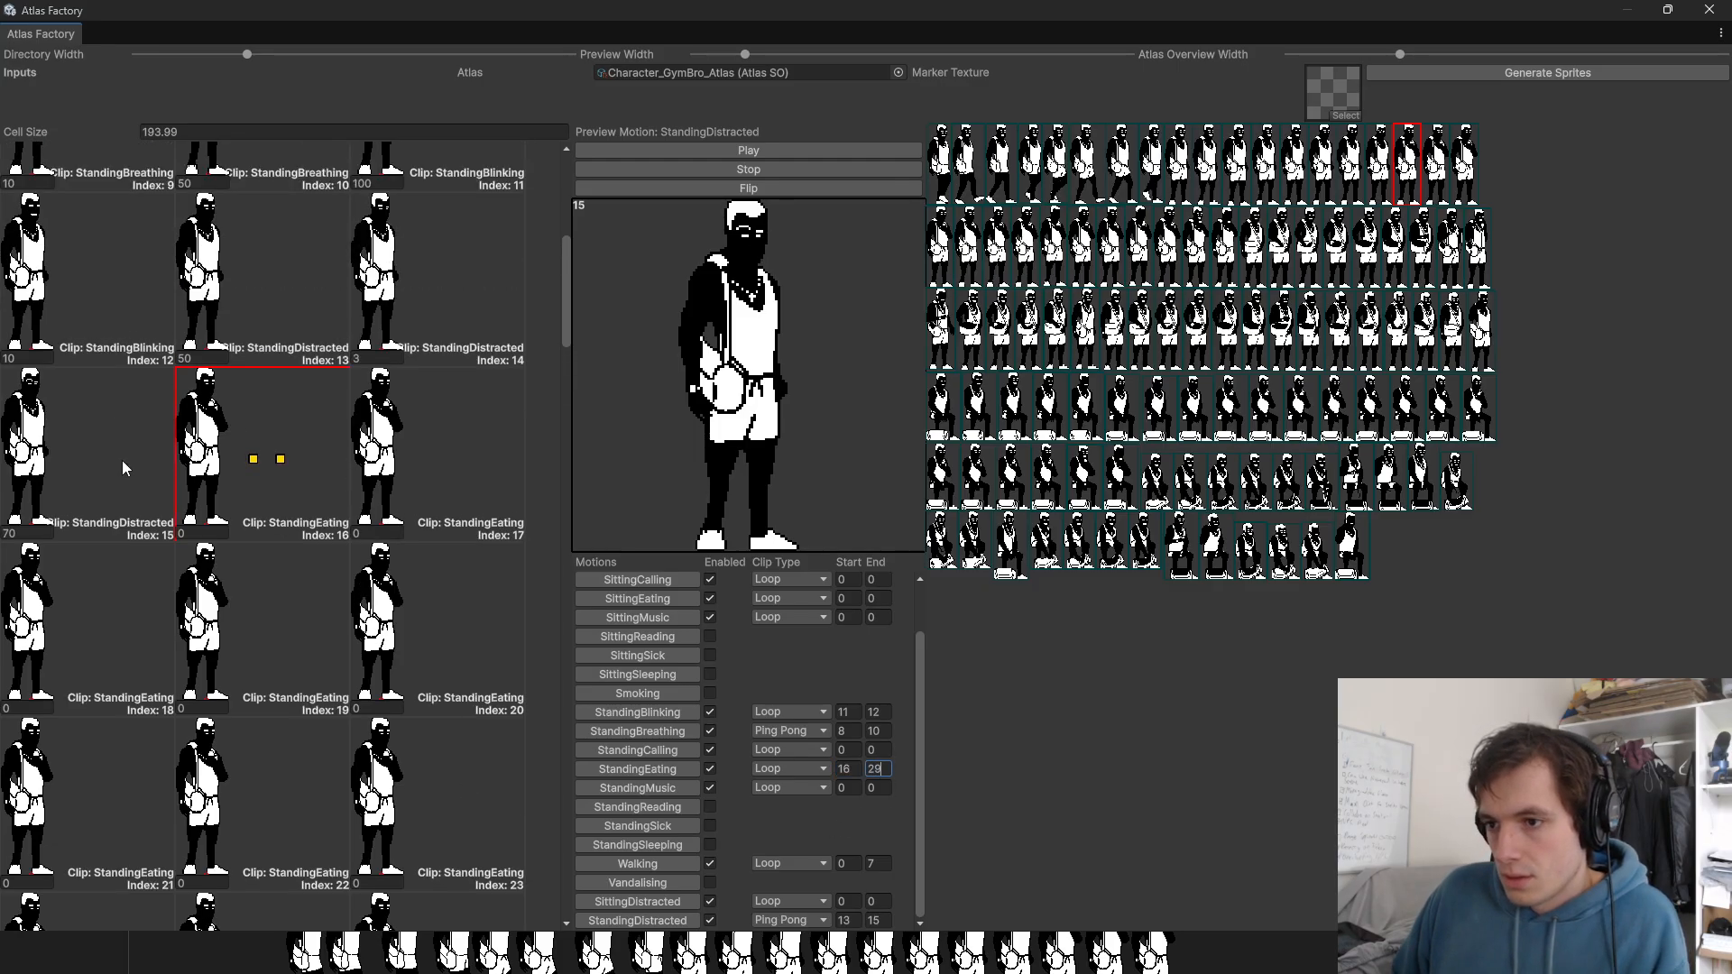
pyautogui.click(216, 534)
pyautogui.write('5')
pyautogui.press('Tab')
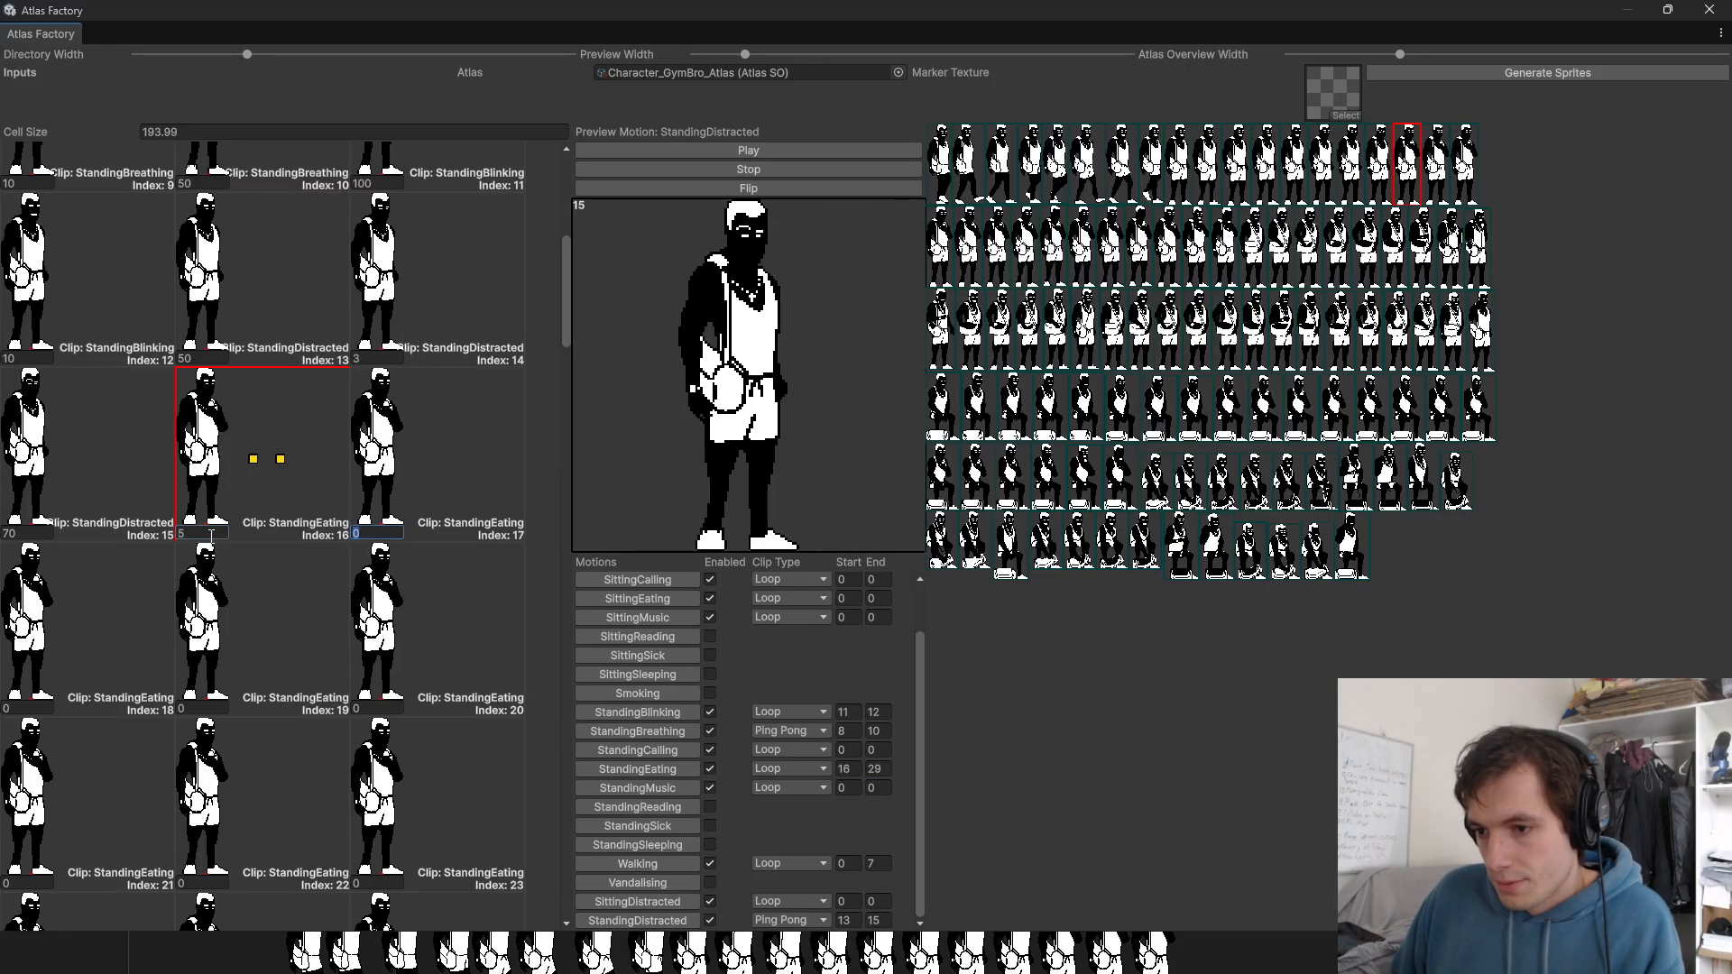
pyautogui.write('5')
pyautogui.press('Tab')
pyautogui.write('5\t5\t5')
pyautogui.scroll(-3, 294, 658)
pyautogui.write('5\t')
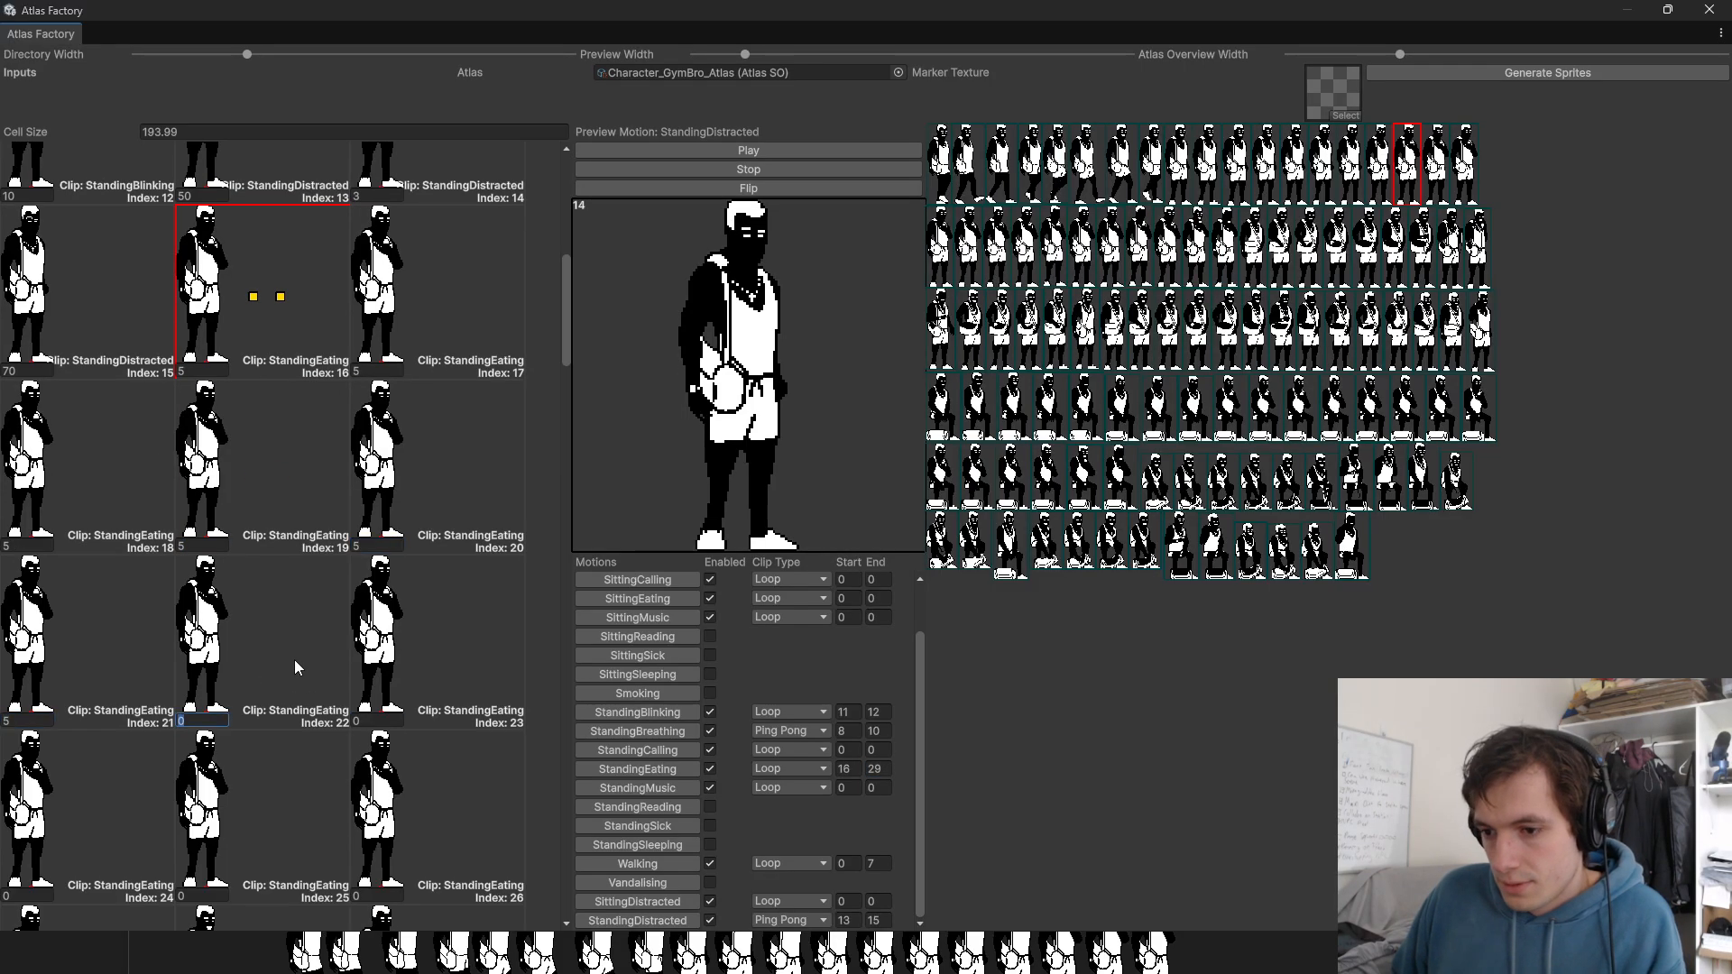
pyautogui.write('5\t5')
pyautogui.press('Tab')
pyautogui.write('5')
pyautogui.scroll(-3, 295, 658)
pyautogui.press('Tab')
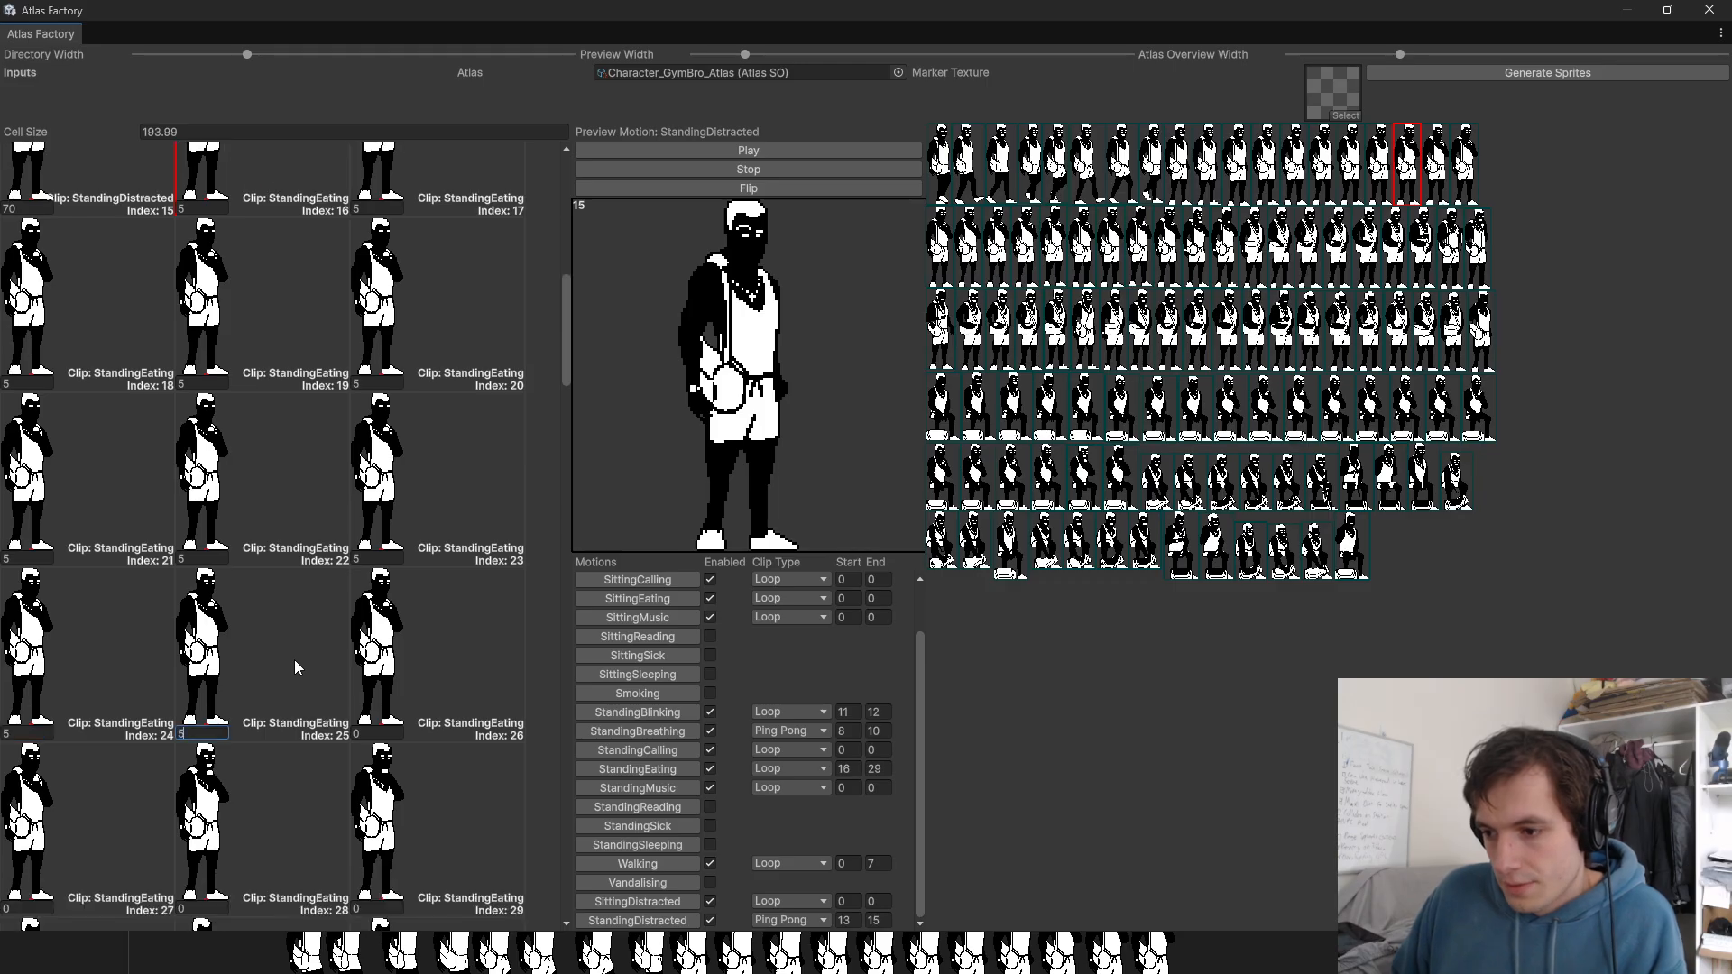
pyautogui.press('Tab')
pyautogui.write('5')
pyautogui.press('Tab')
pyautogui.write('5')
pyautogui.press('Tab')
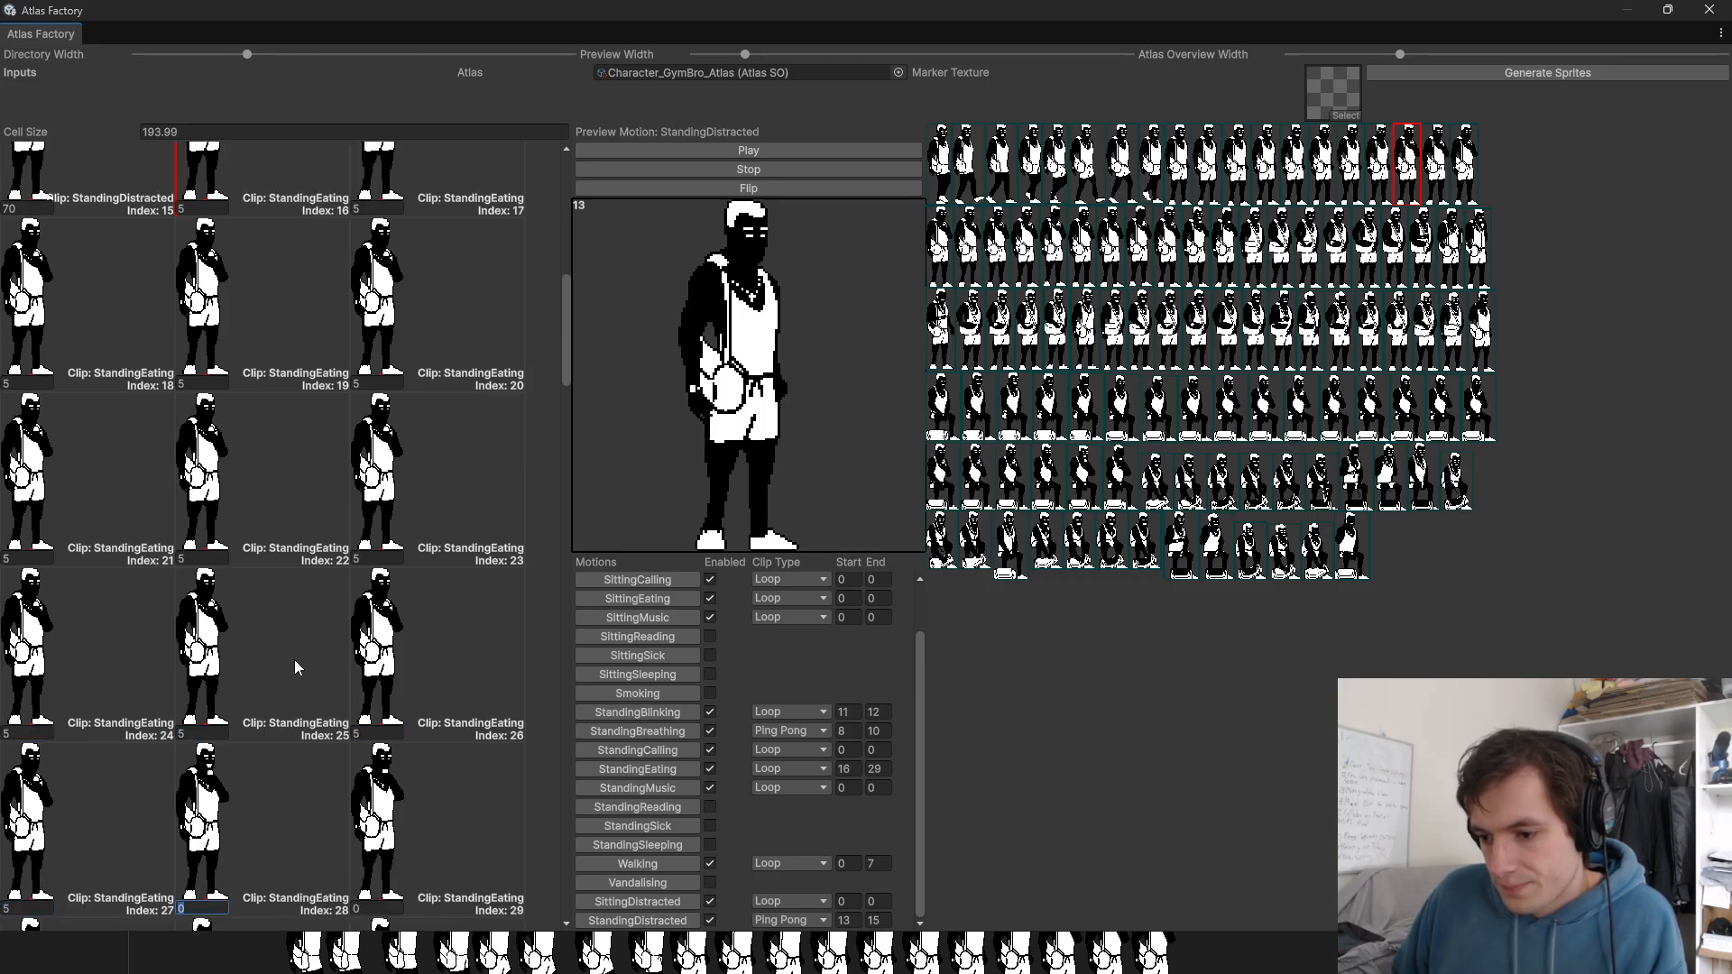
# Step: Set the StandingEating frame values to 10 at index 28 and 5 at index 29, and preview the motion
pyautogui.scroll(-2, 296, 668)
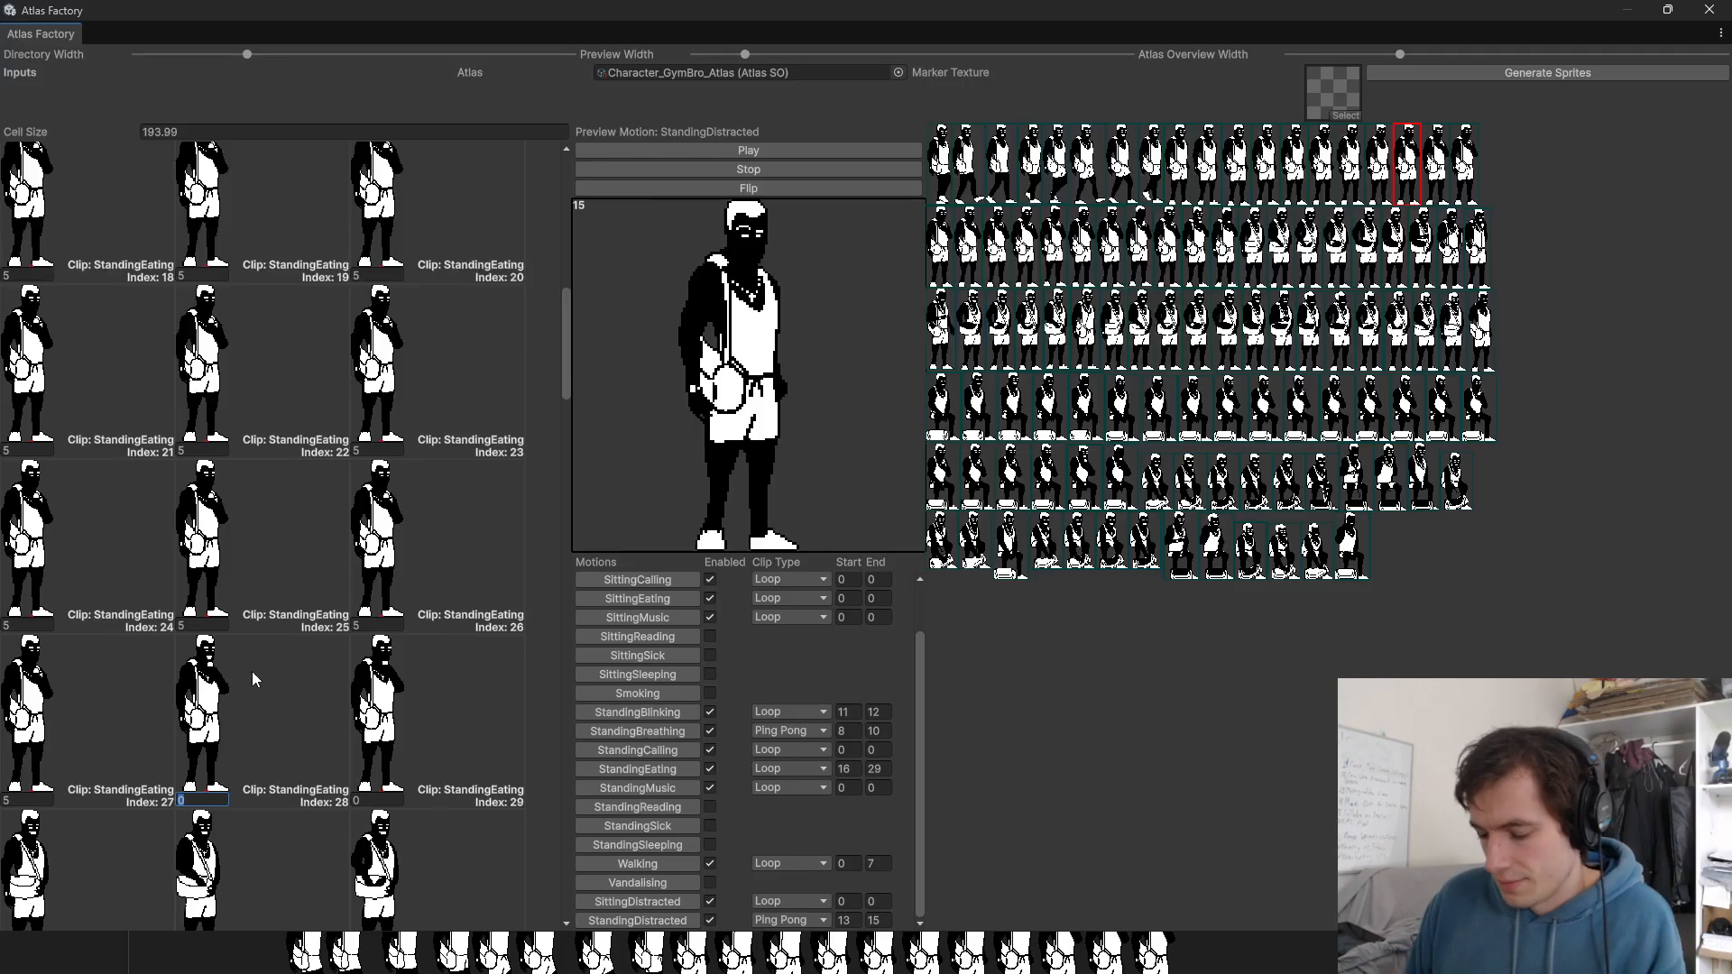
pyautogui.write('10')
pyautogui.press('Tab')
pyautogui.write('5')
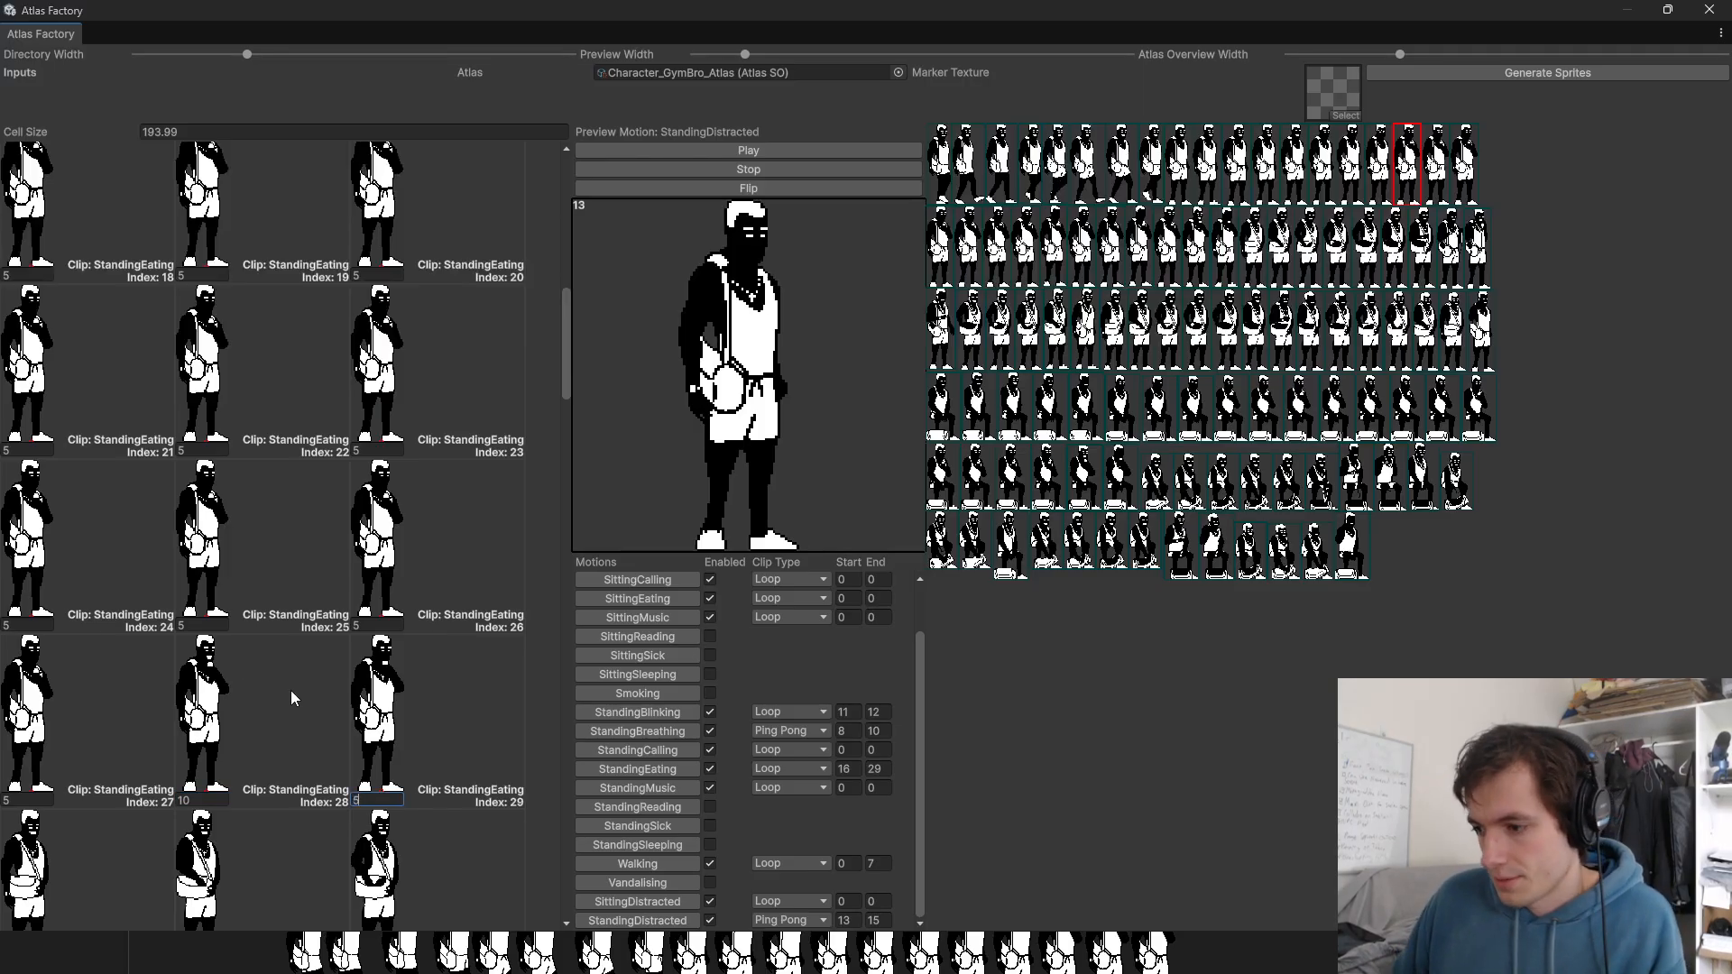
pyautogui.click(684, 769)
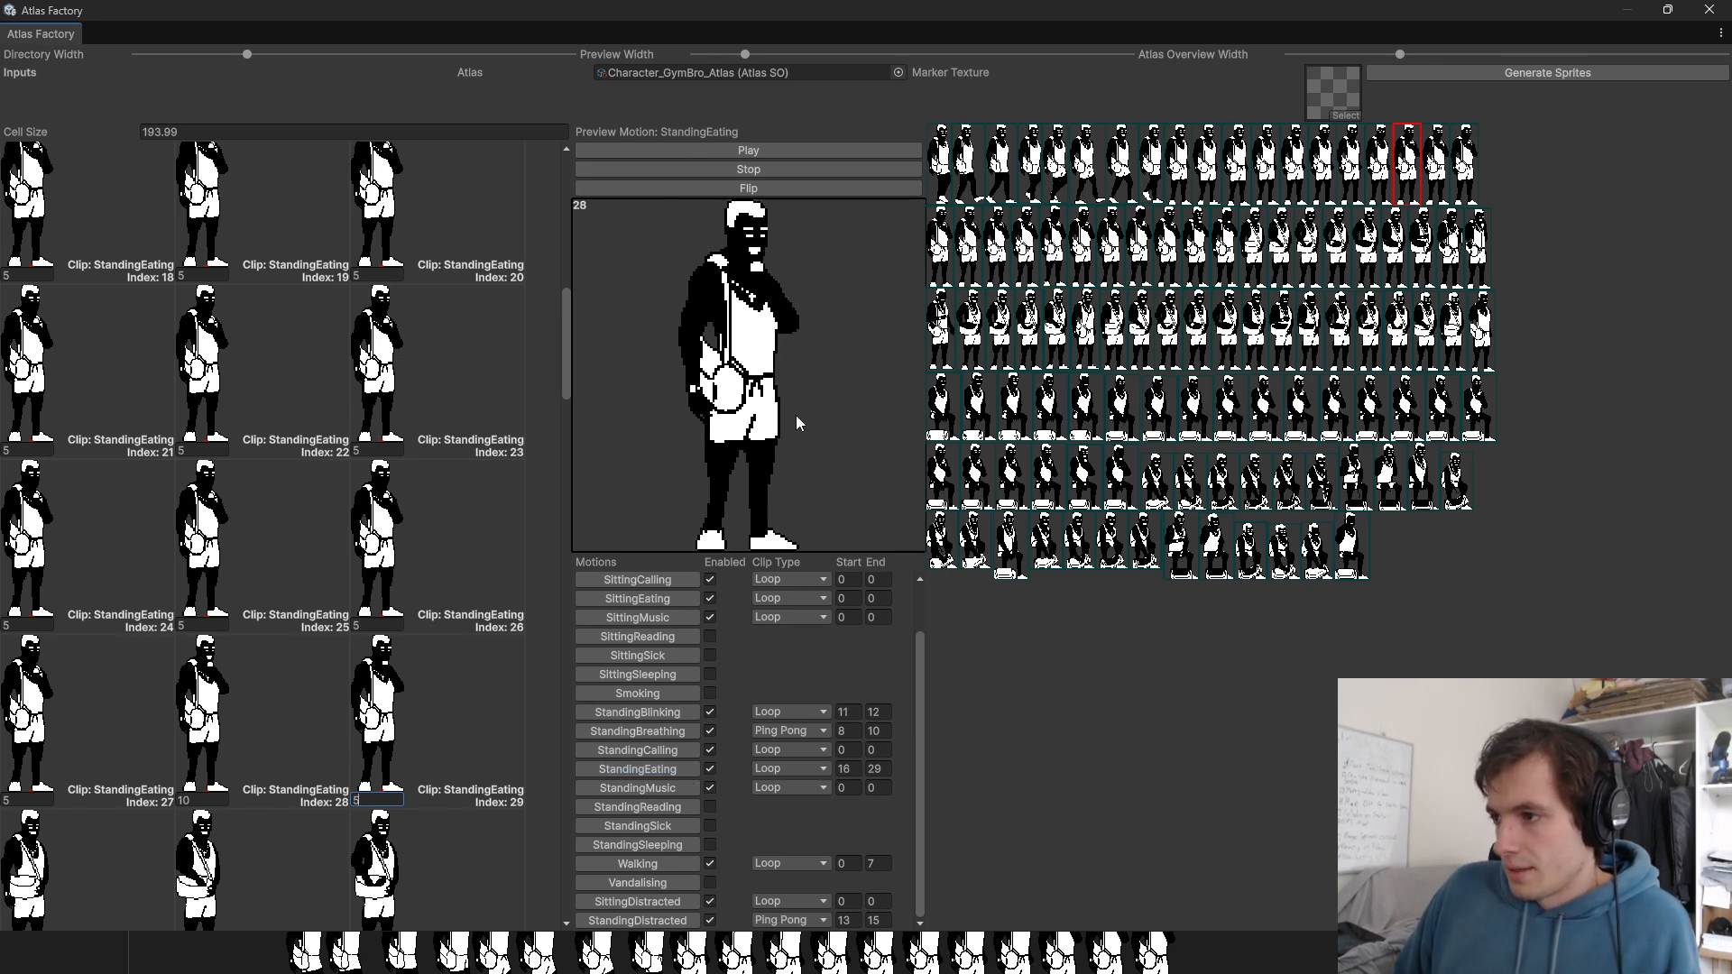
# Step: Set the StandingMusic motion to start at index 30, end at index 44 and use the One Shot clip type
pyautogui.scroll(-3, 217, 632)
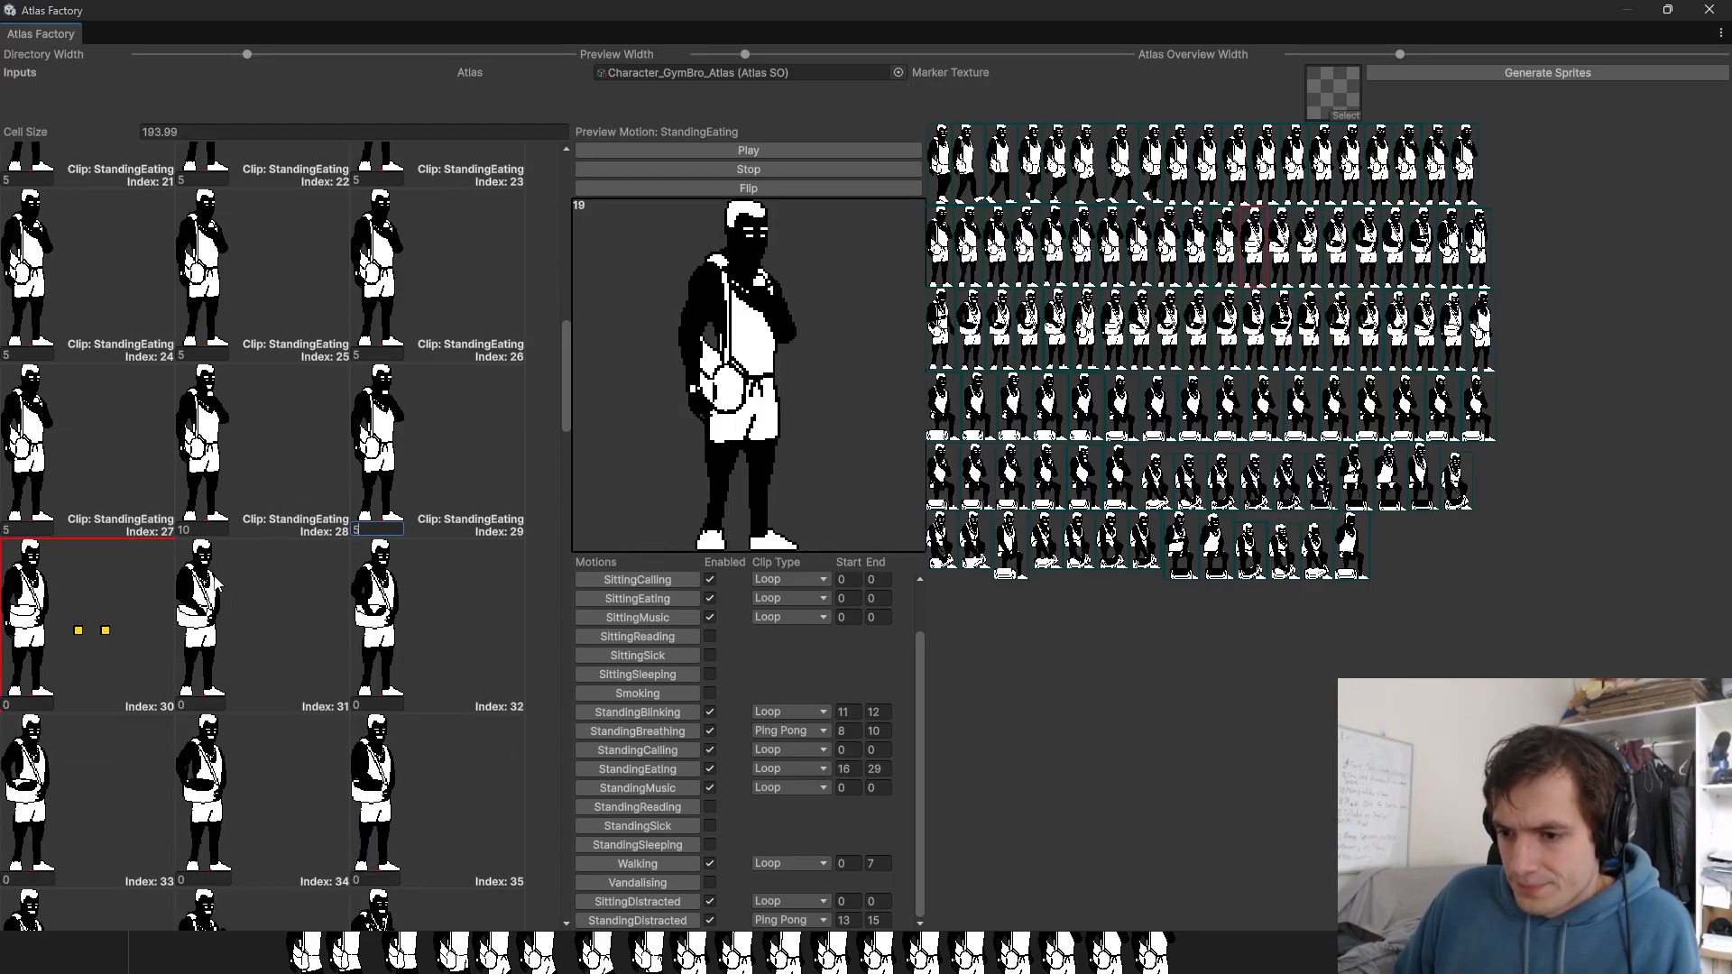
pyautogui.scroll(-3, 121, 510)
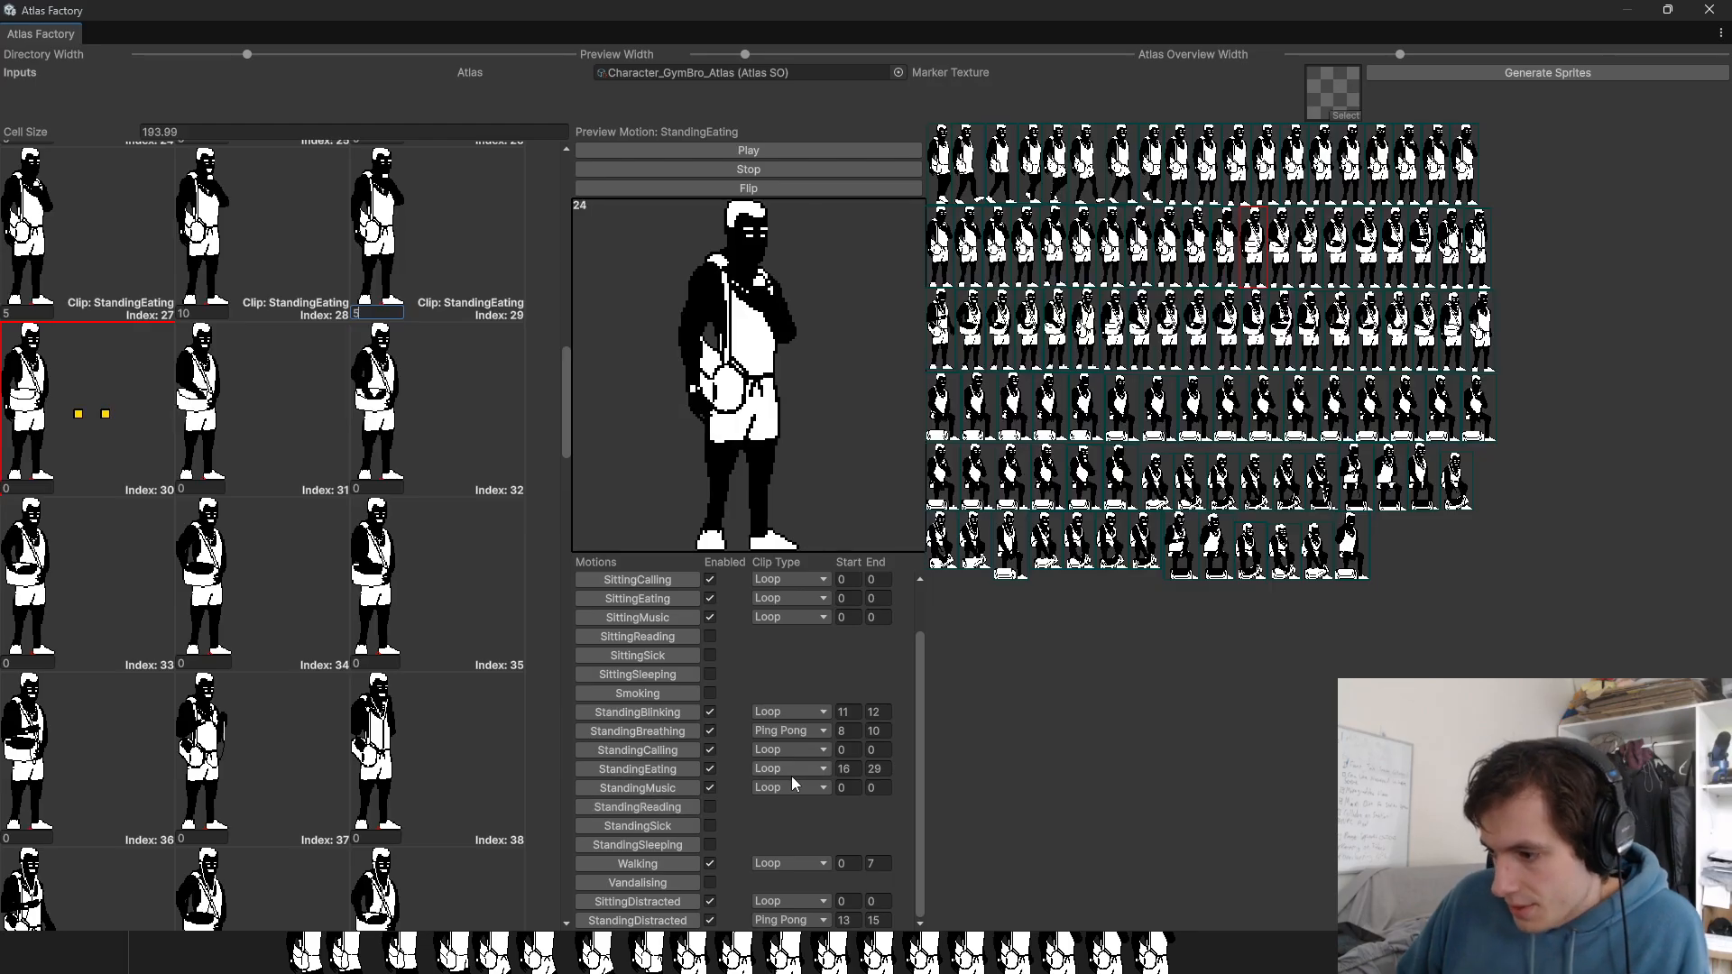
pyautogui.click(846, 788)
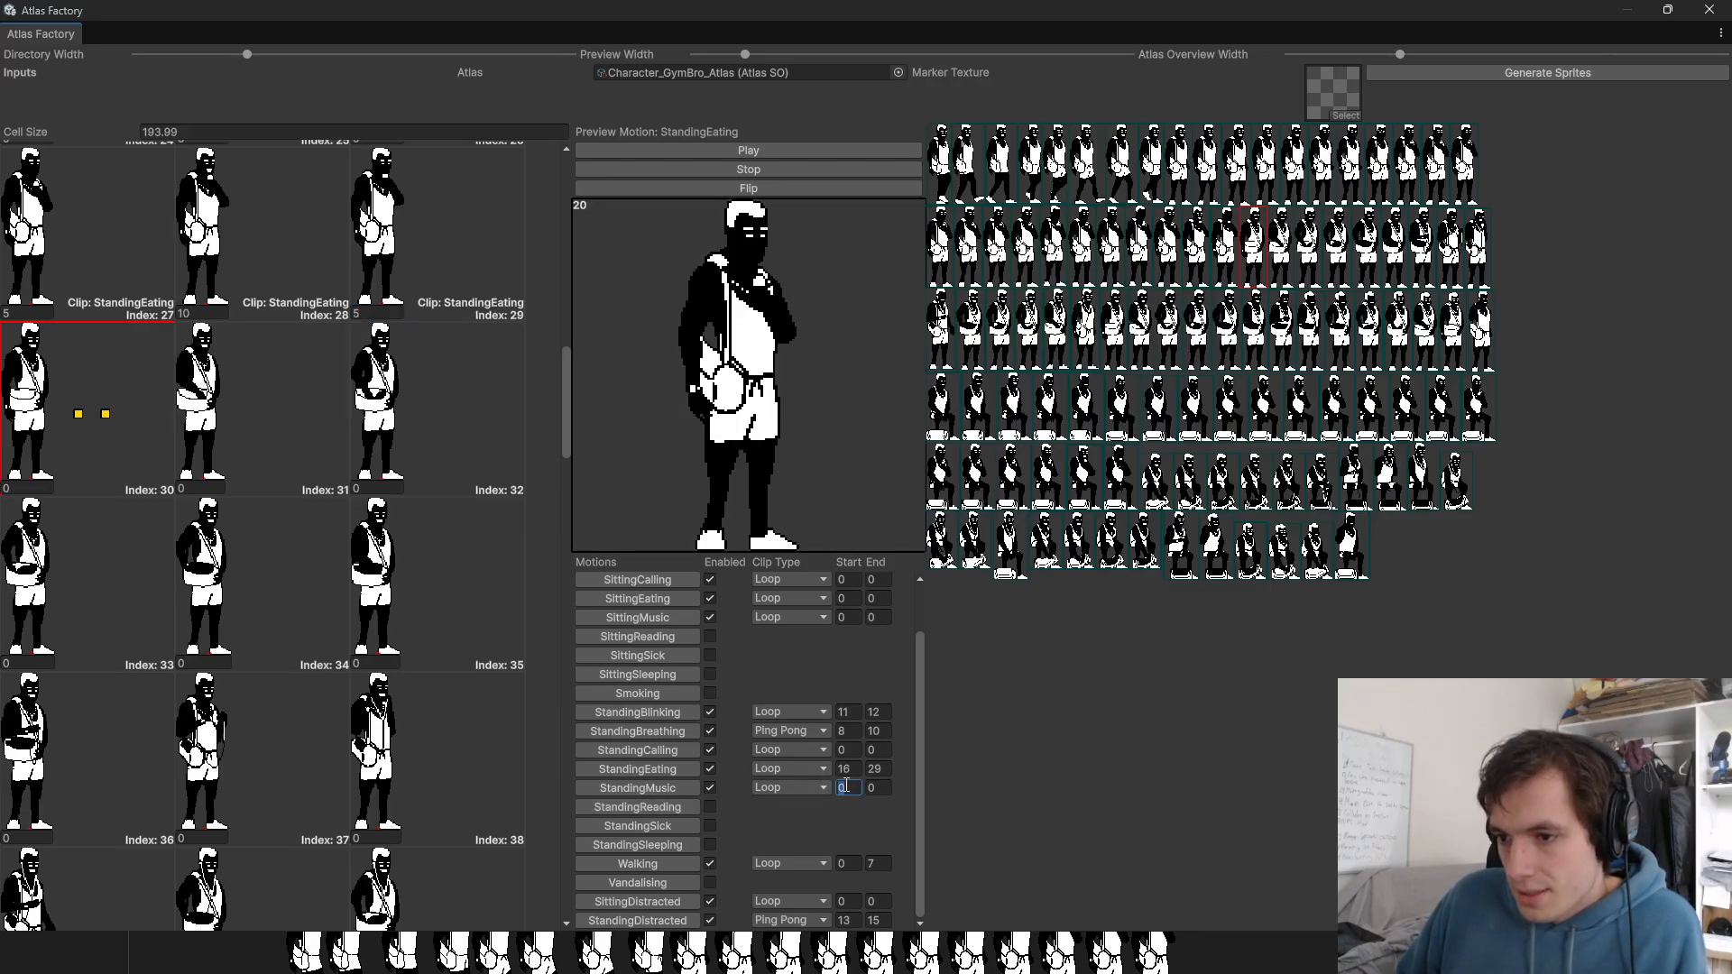
pyautogui.write('30')
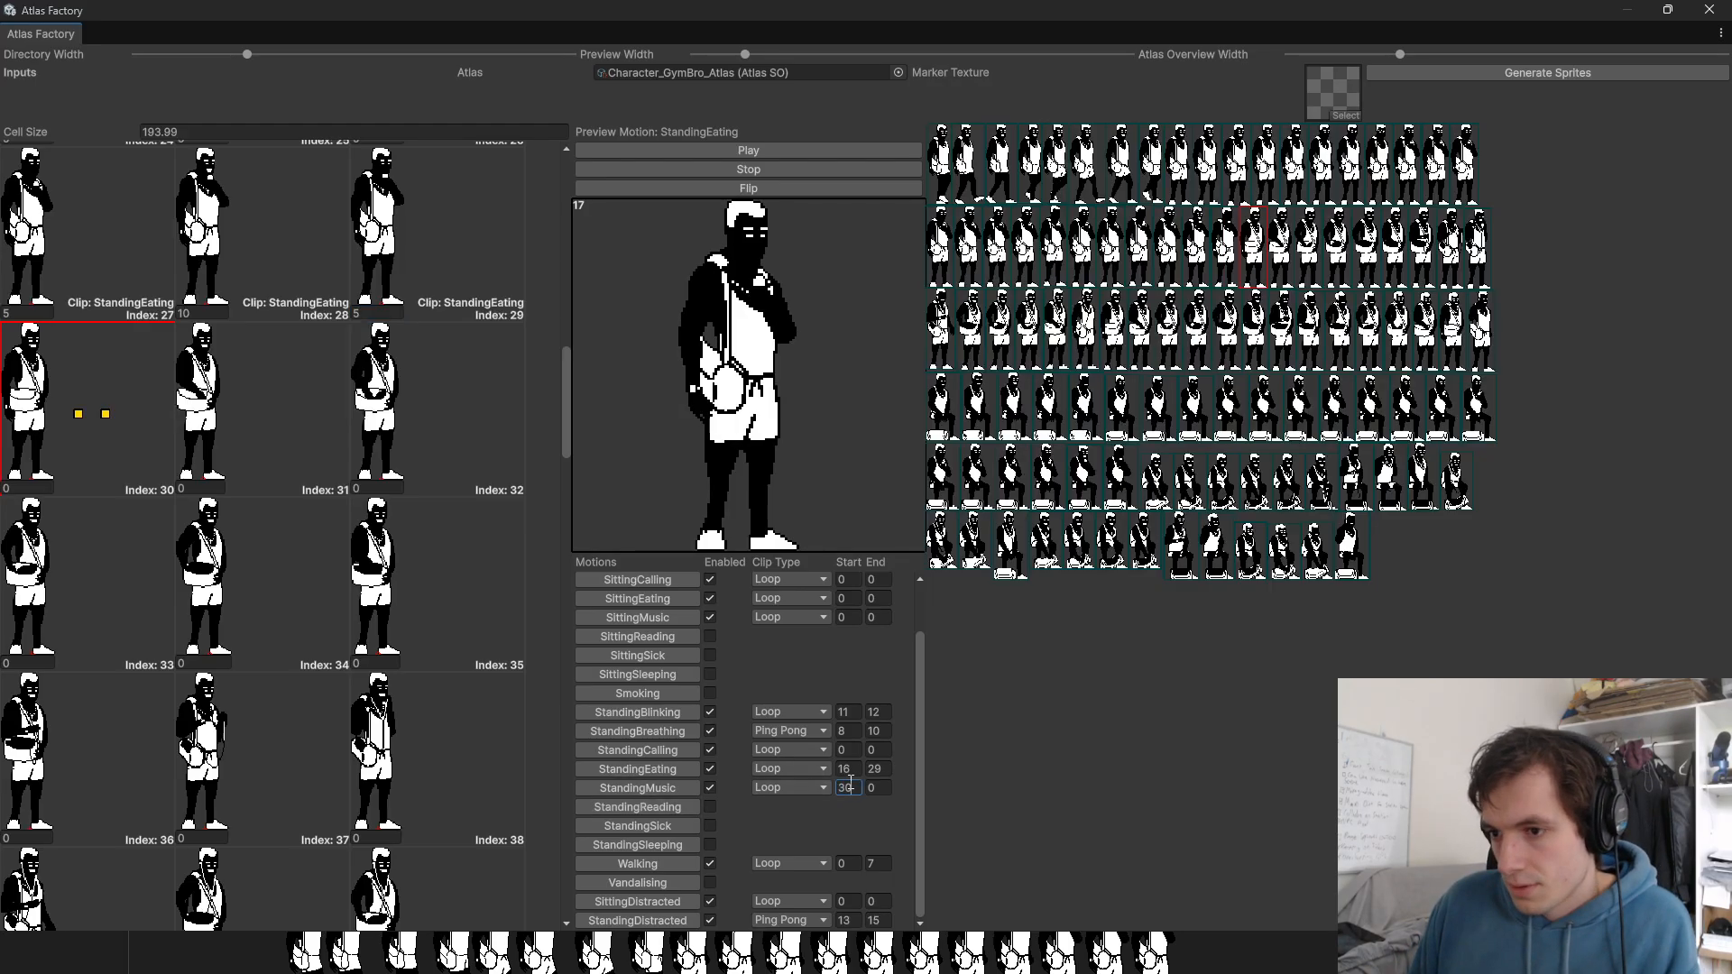
pyautogui.press('Tab')
pyautogui.scroll(-5, 369, 665)
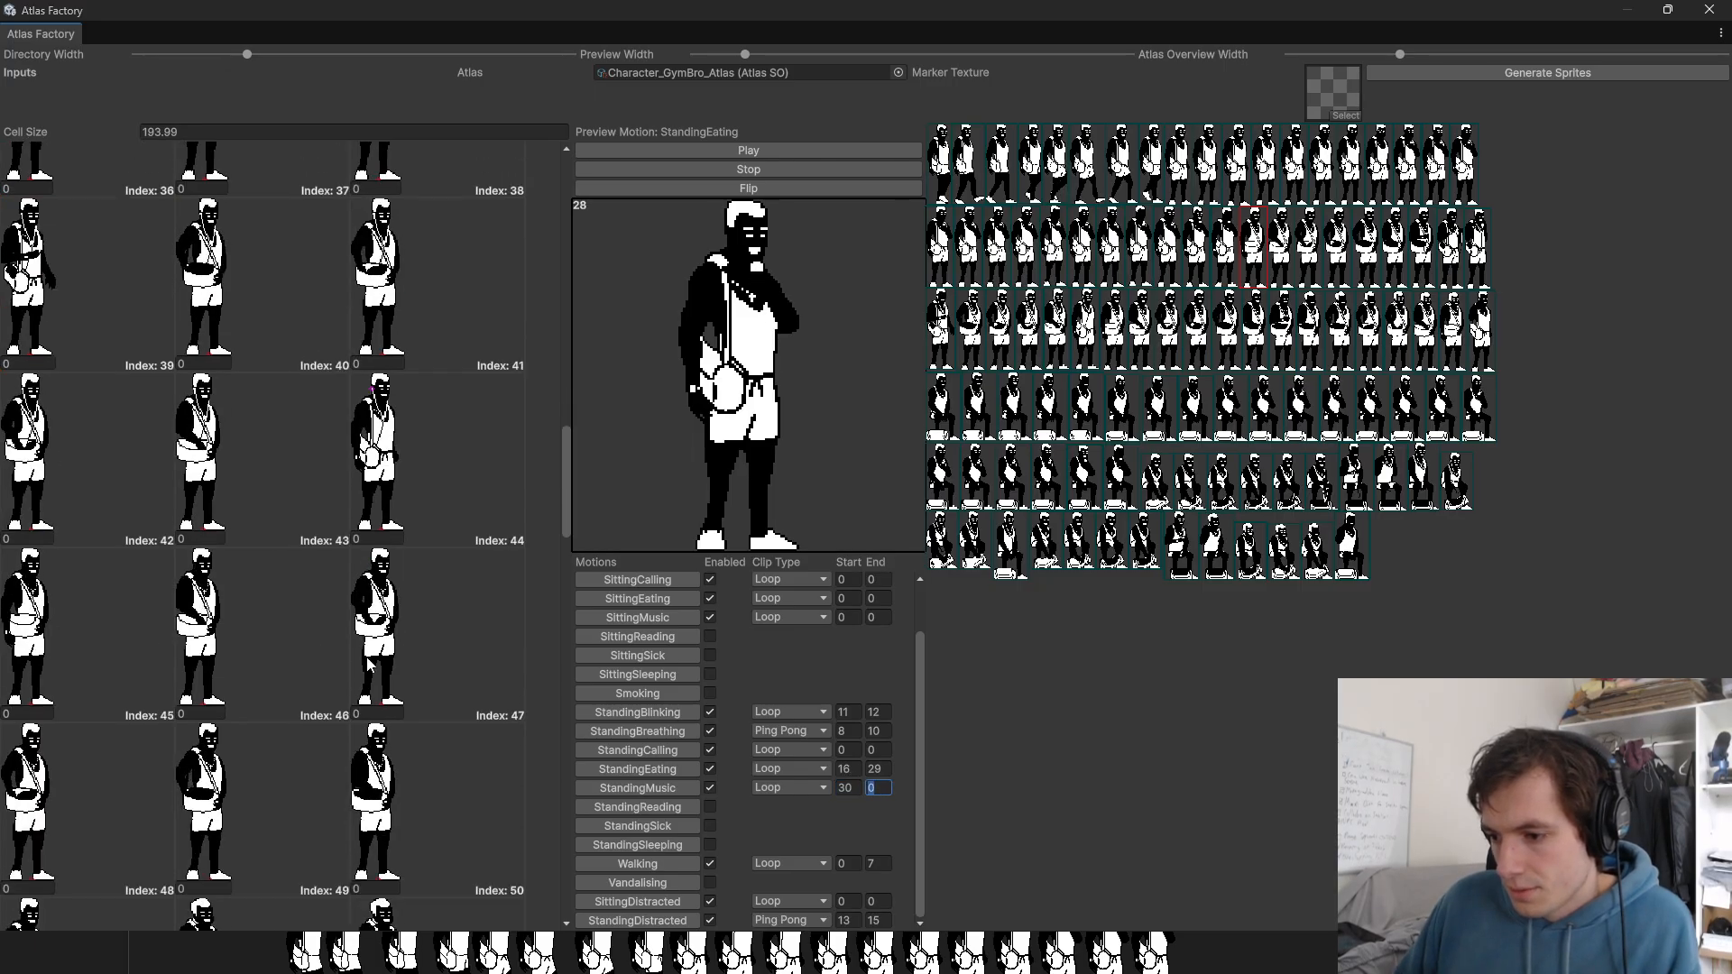
pyautogui.scroll(-4, 369, 665)
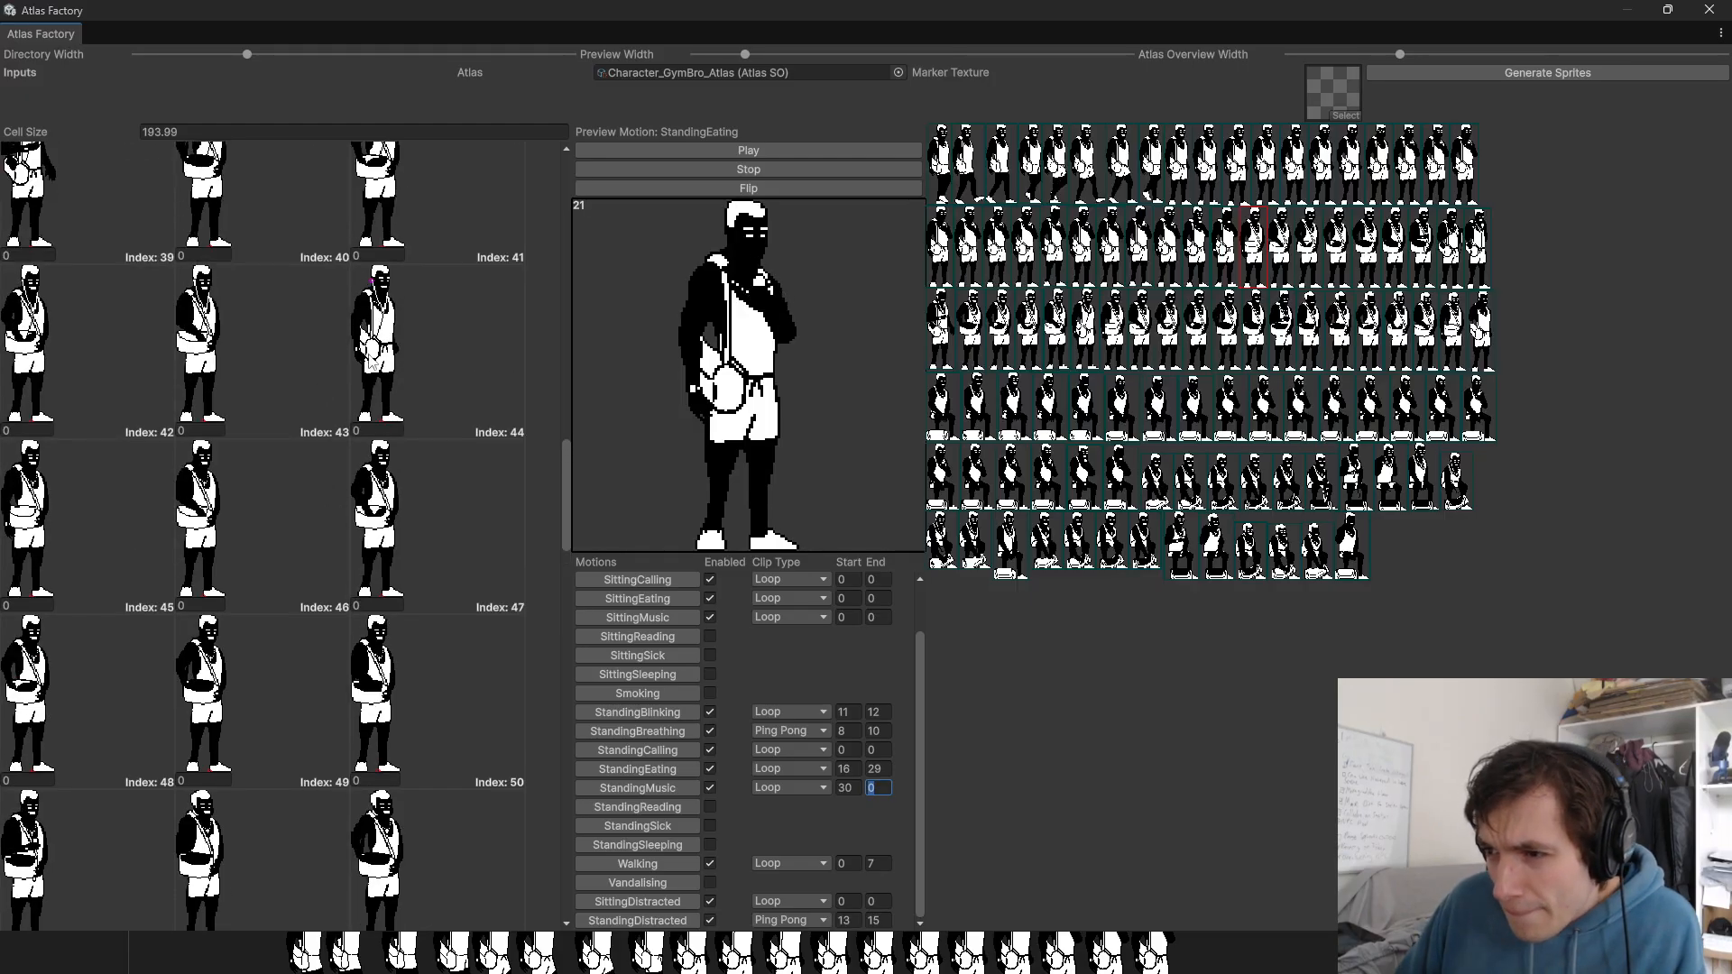
pyautogui.write('4')
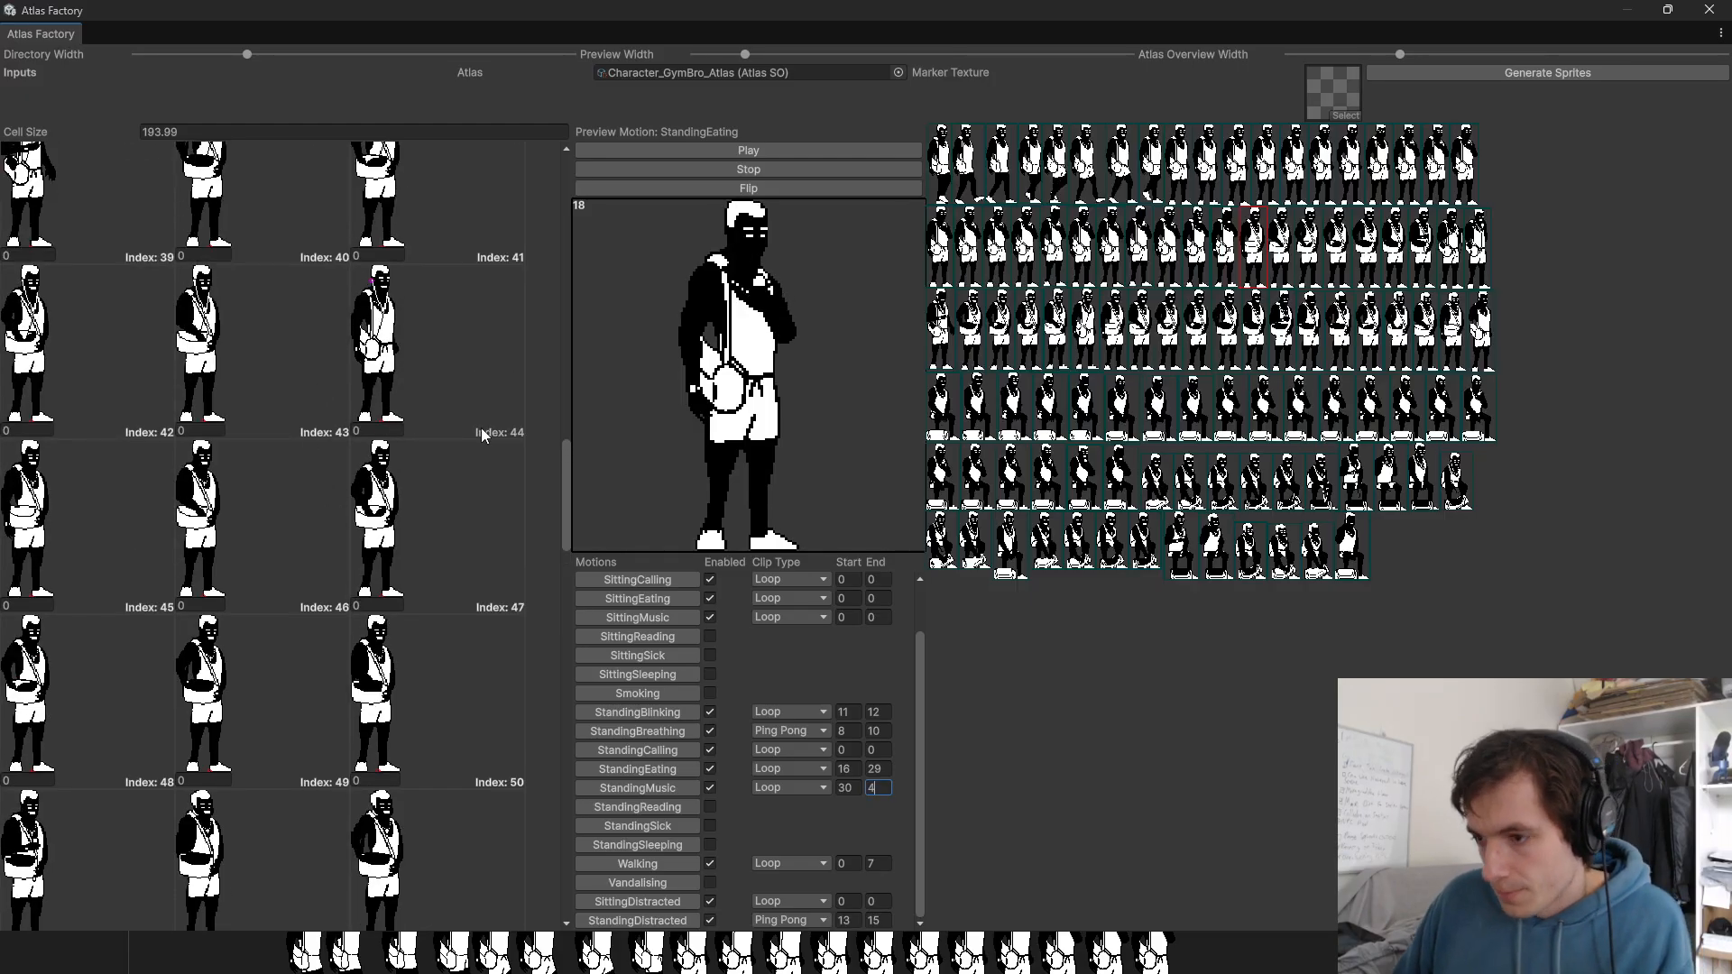
pyautogui.write('4')
pyautogui.scroll(8, 408, 552)
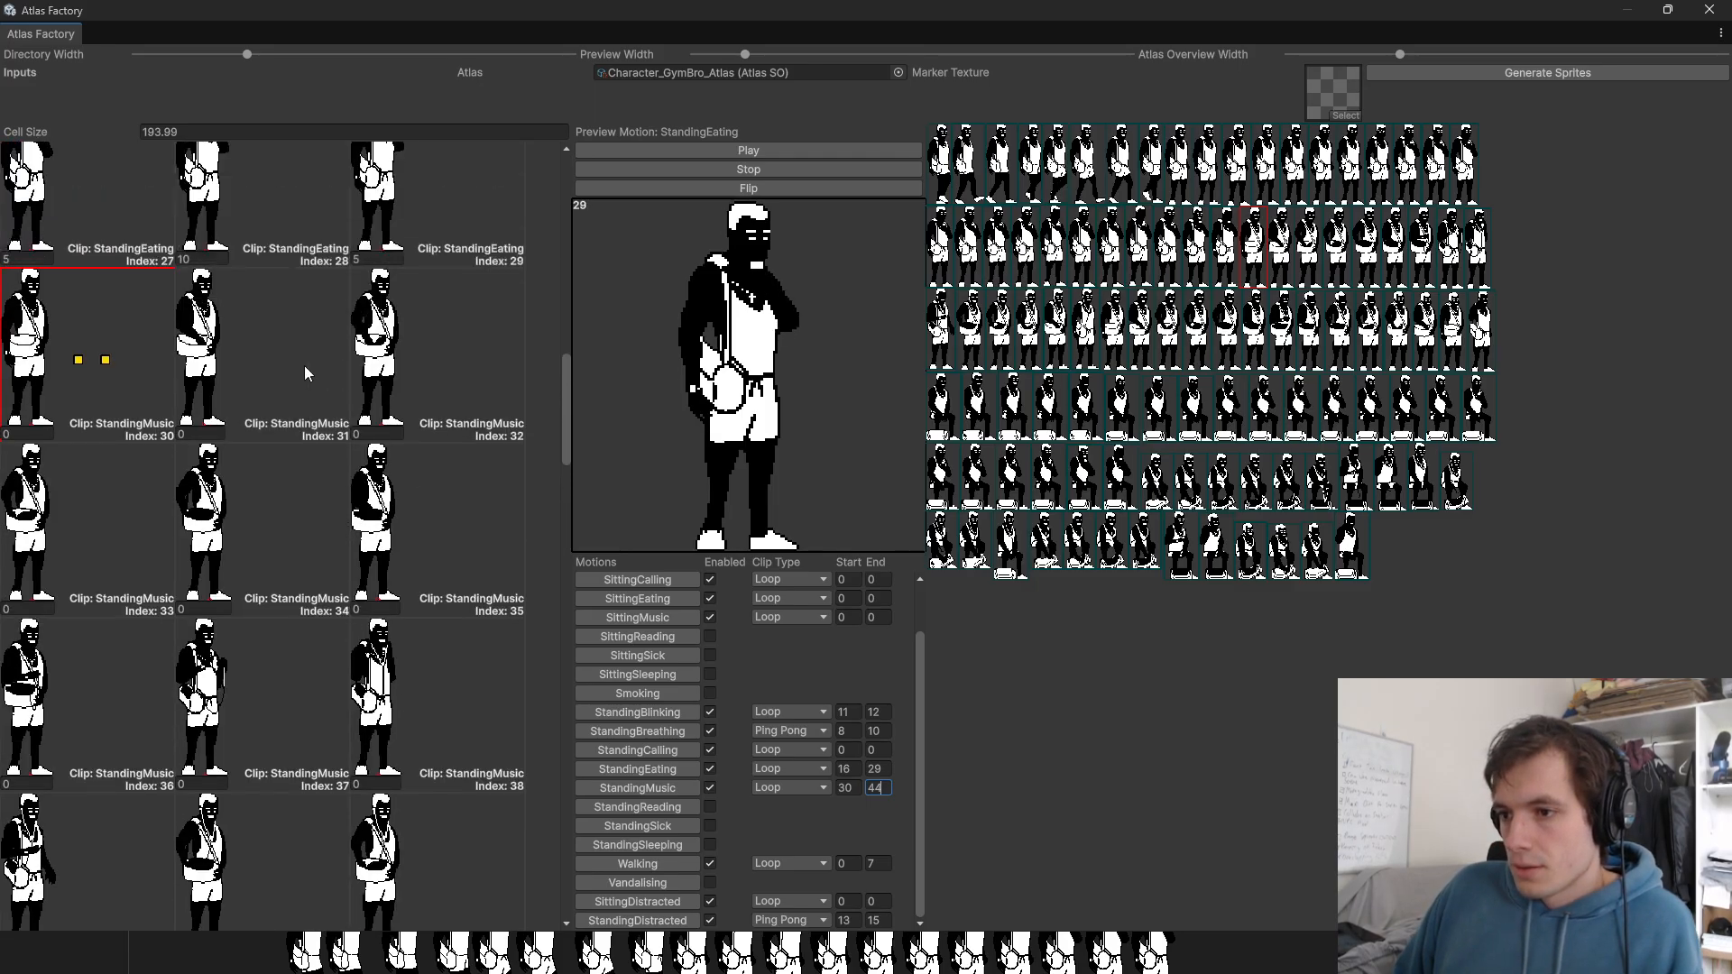
pyautogui.click(798, 788)
pyautogui.click(843, 850)
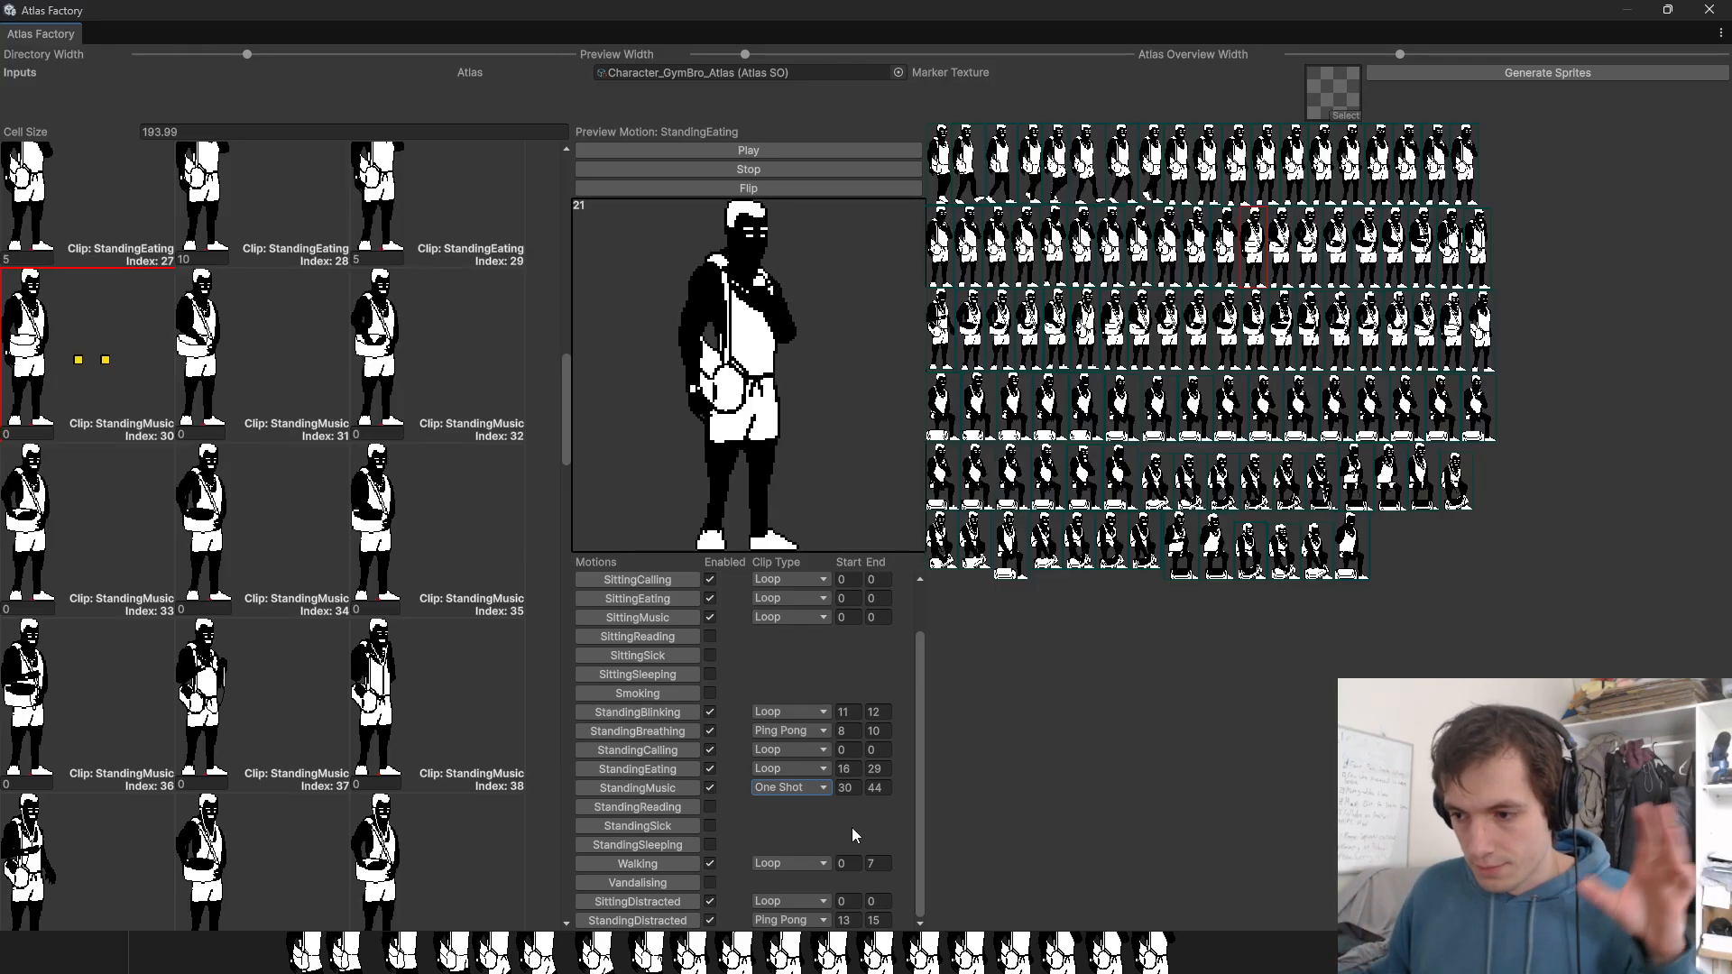
# Step: Set the StandingMusic frame values at indices 30 through 44 to 5 each
pyautogui.scroll(3, 257, 447)
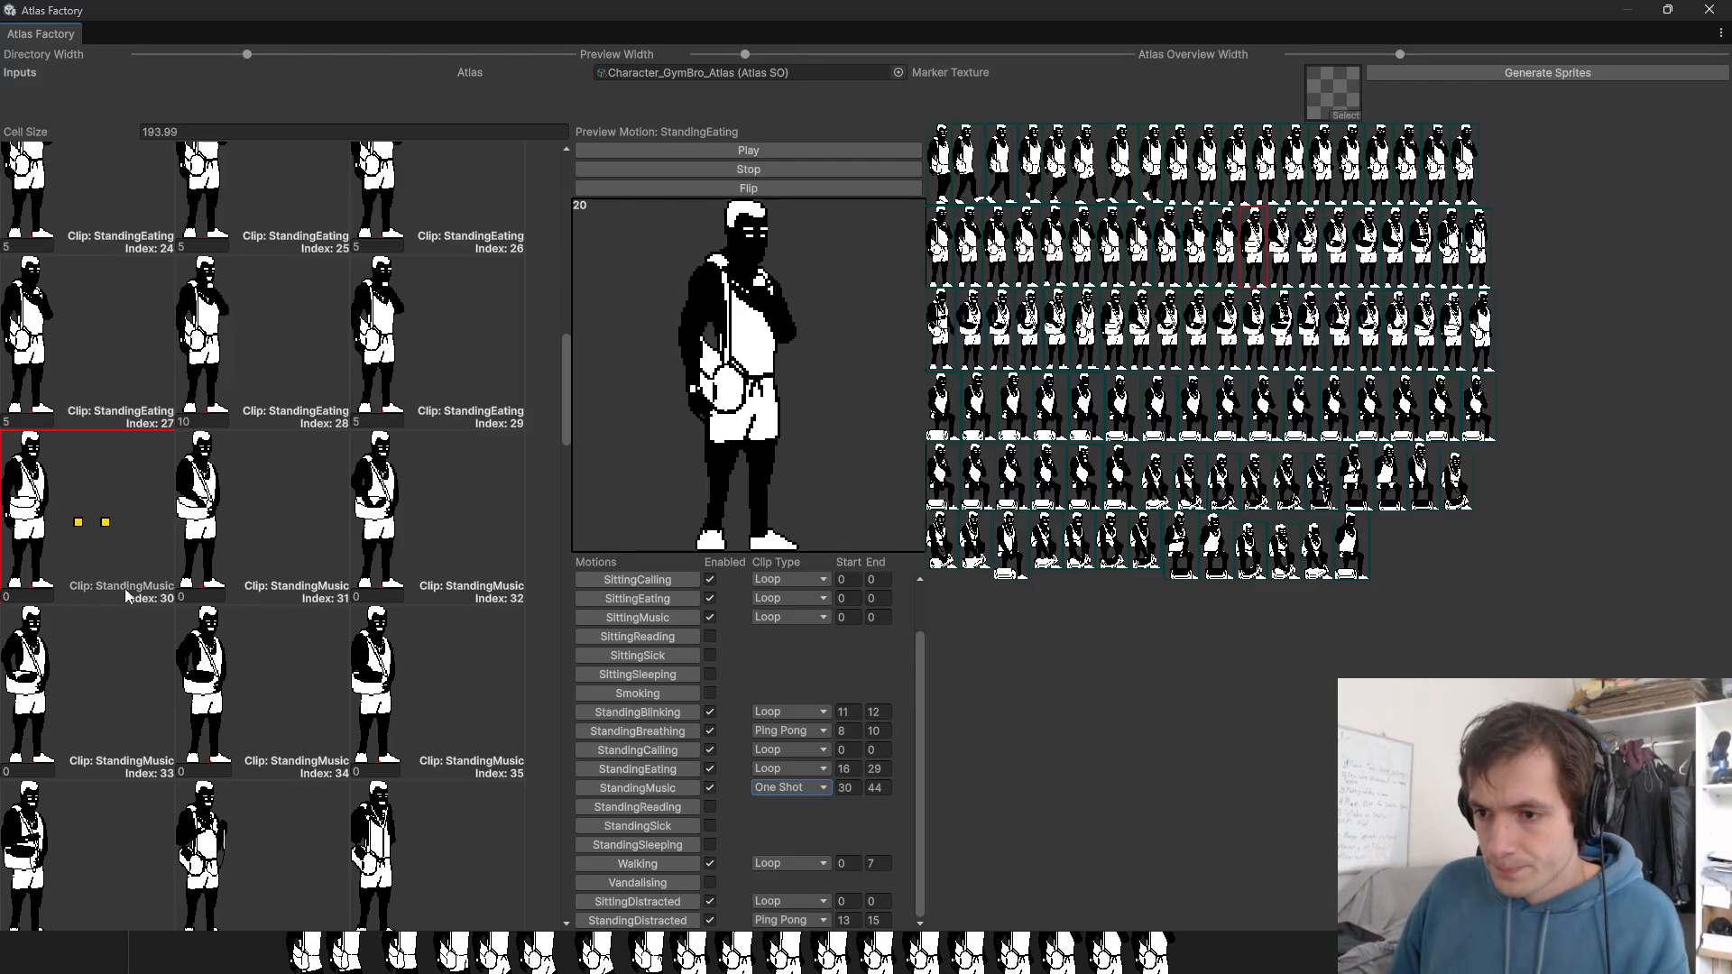
pyautogui.click(22, 596)
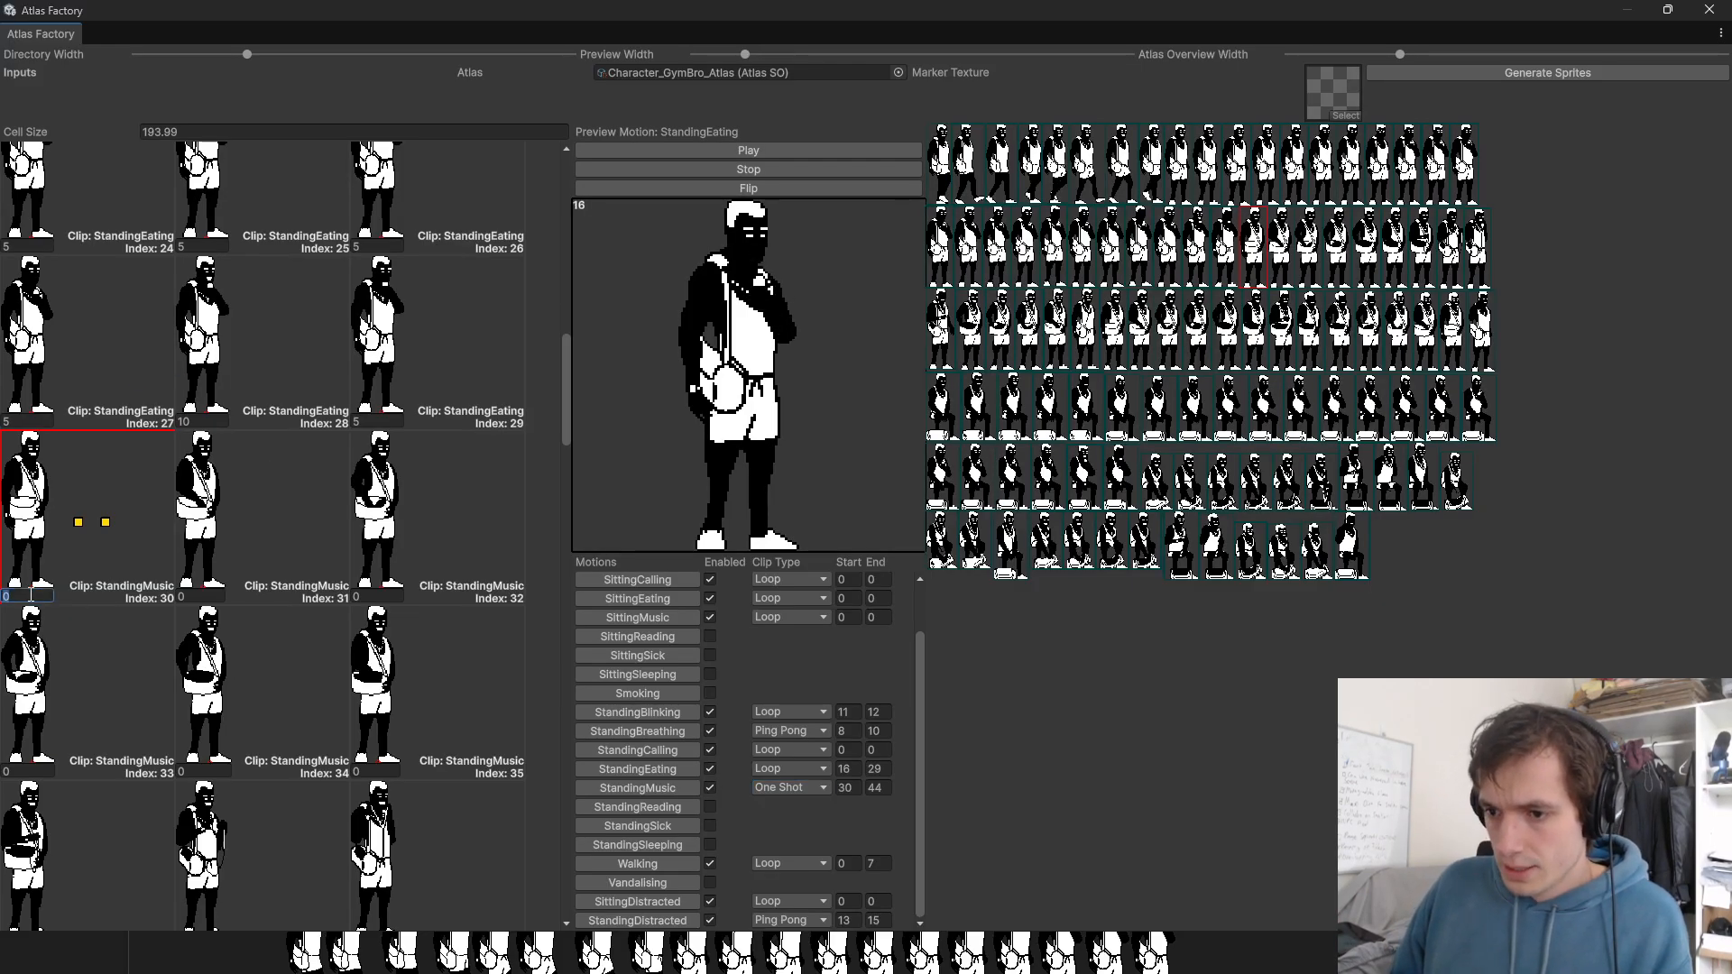
pyautogui.write('5')
pyautogui.press('Tab')
pyautogui.write('5\t5\t5\t5\t5\t5')
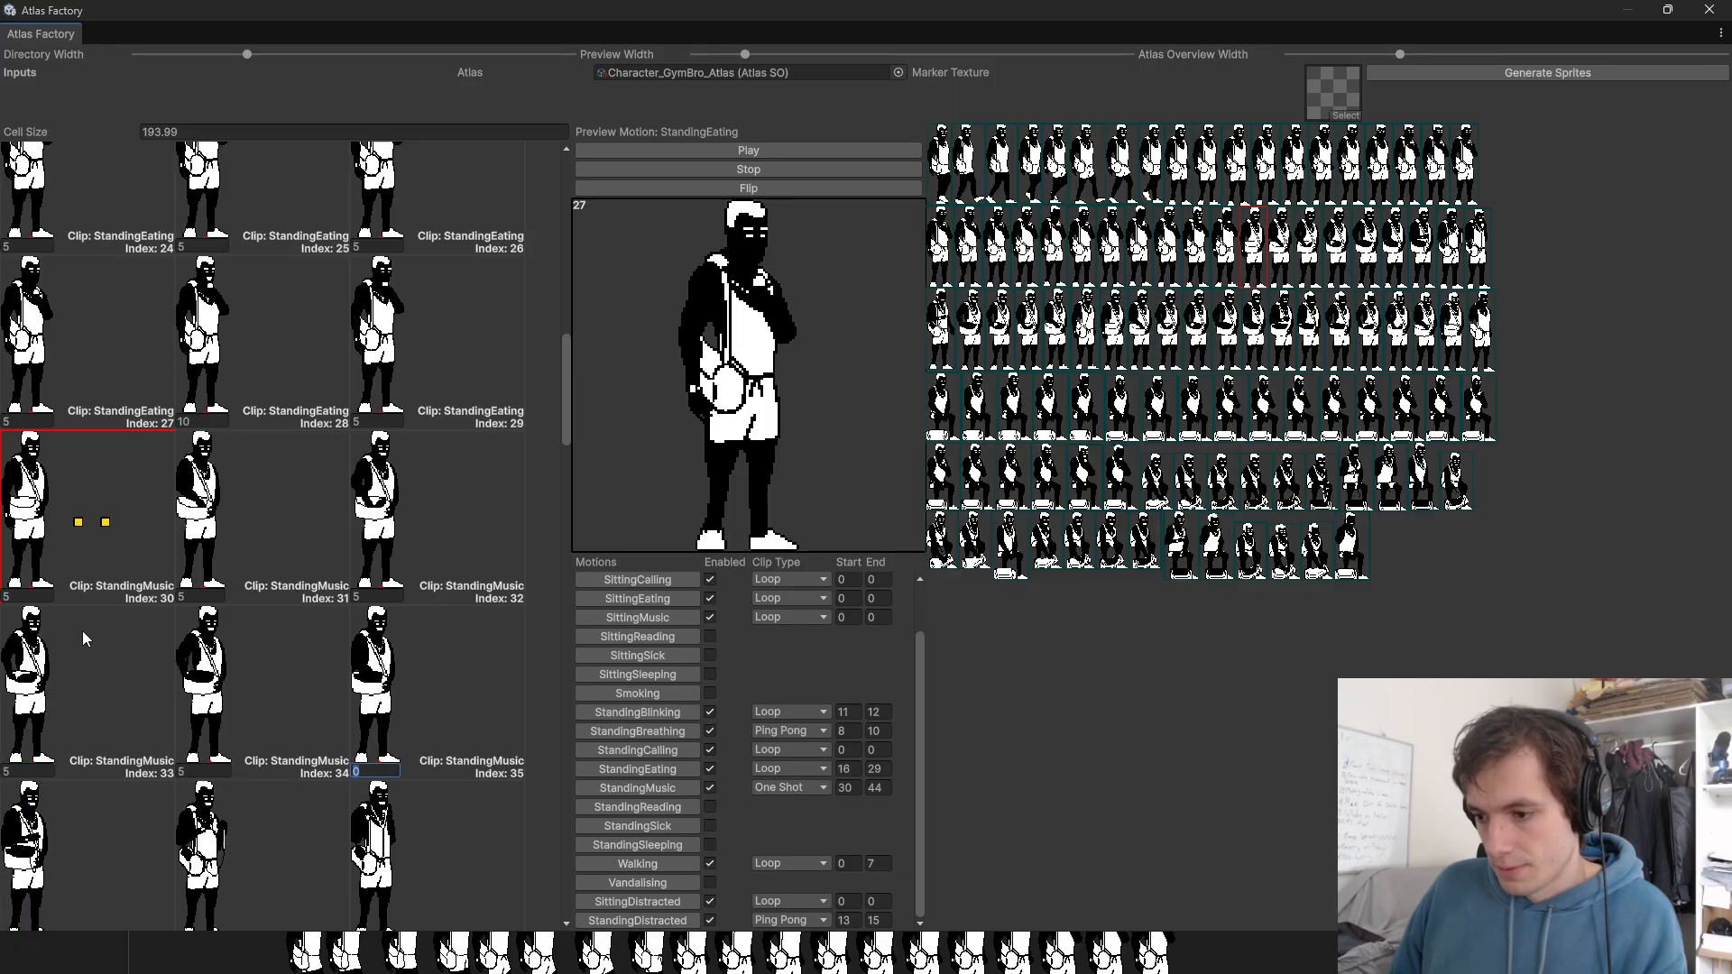
pyautogui.press('Tab')
pyautogui.write('5')
pyautogui.press('Tab')
pyautogui.write('5')
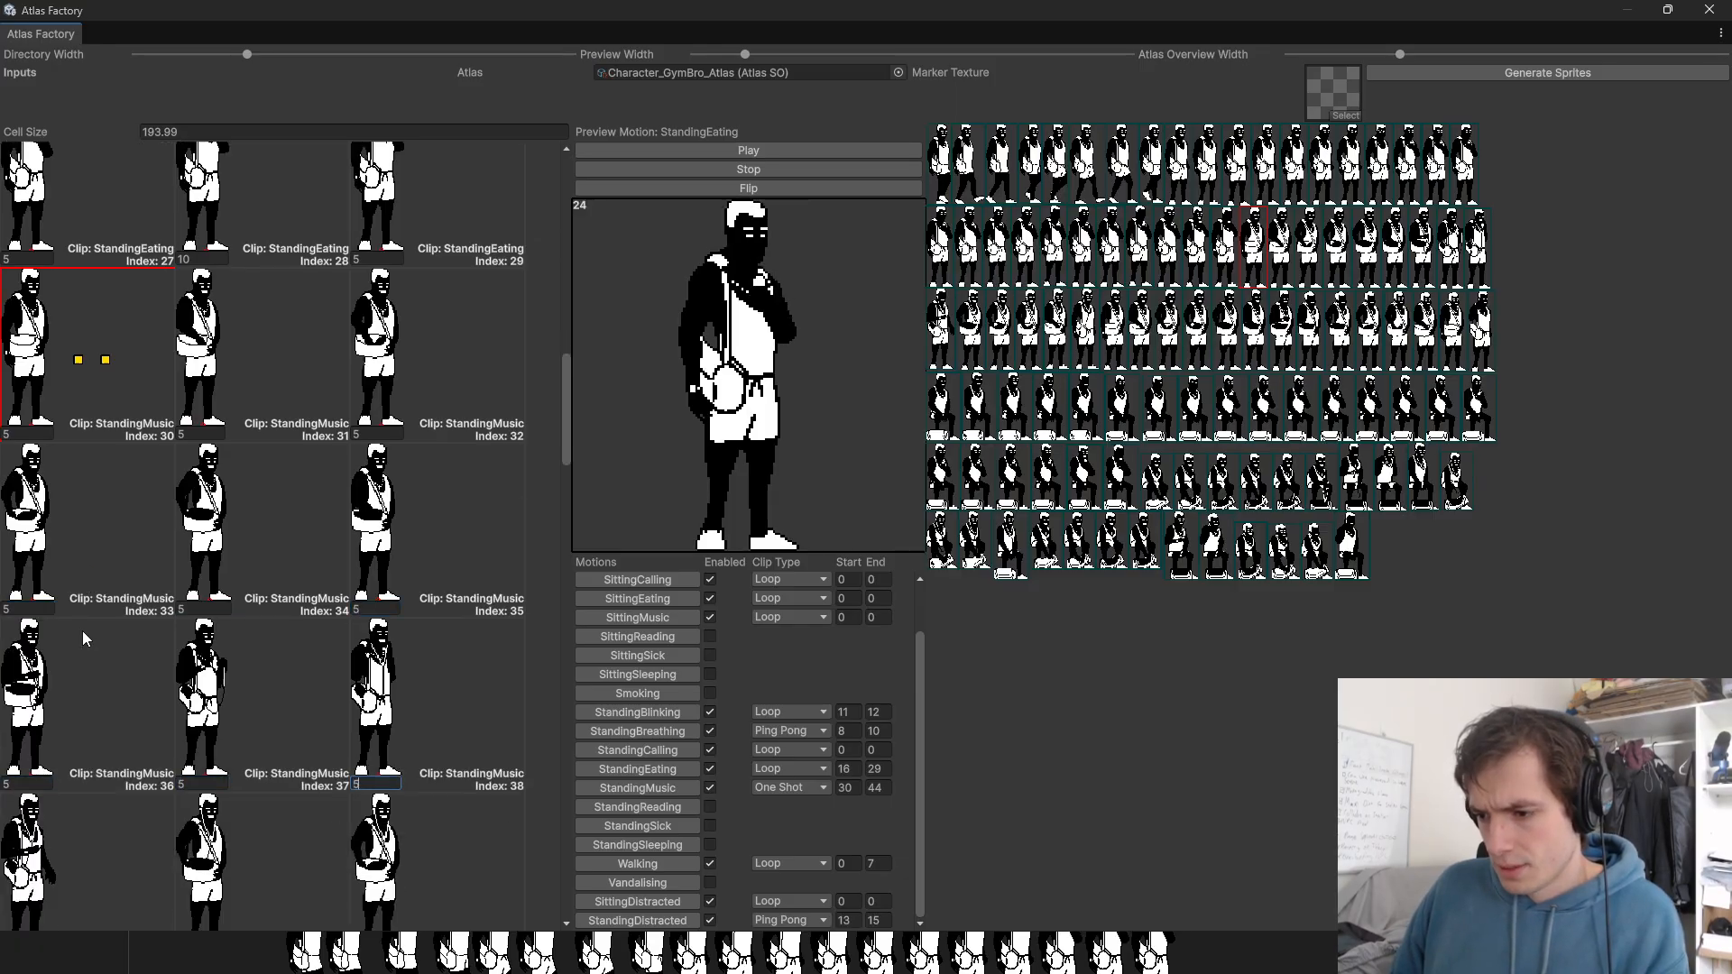
pyautogui.press('Tab')
pyautogui.write('5')
pyautogui.press('Tab')
pyautogui.write('5')
pyautogui.press('Tab')
pyautogui.write('5')
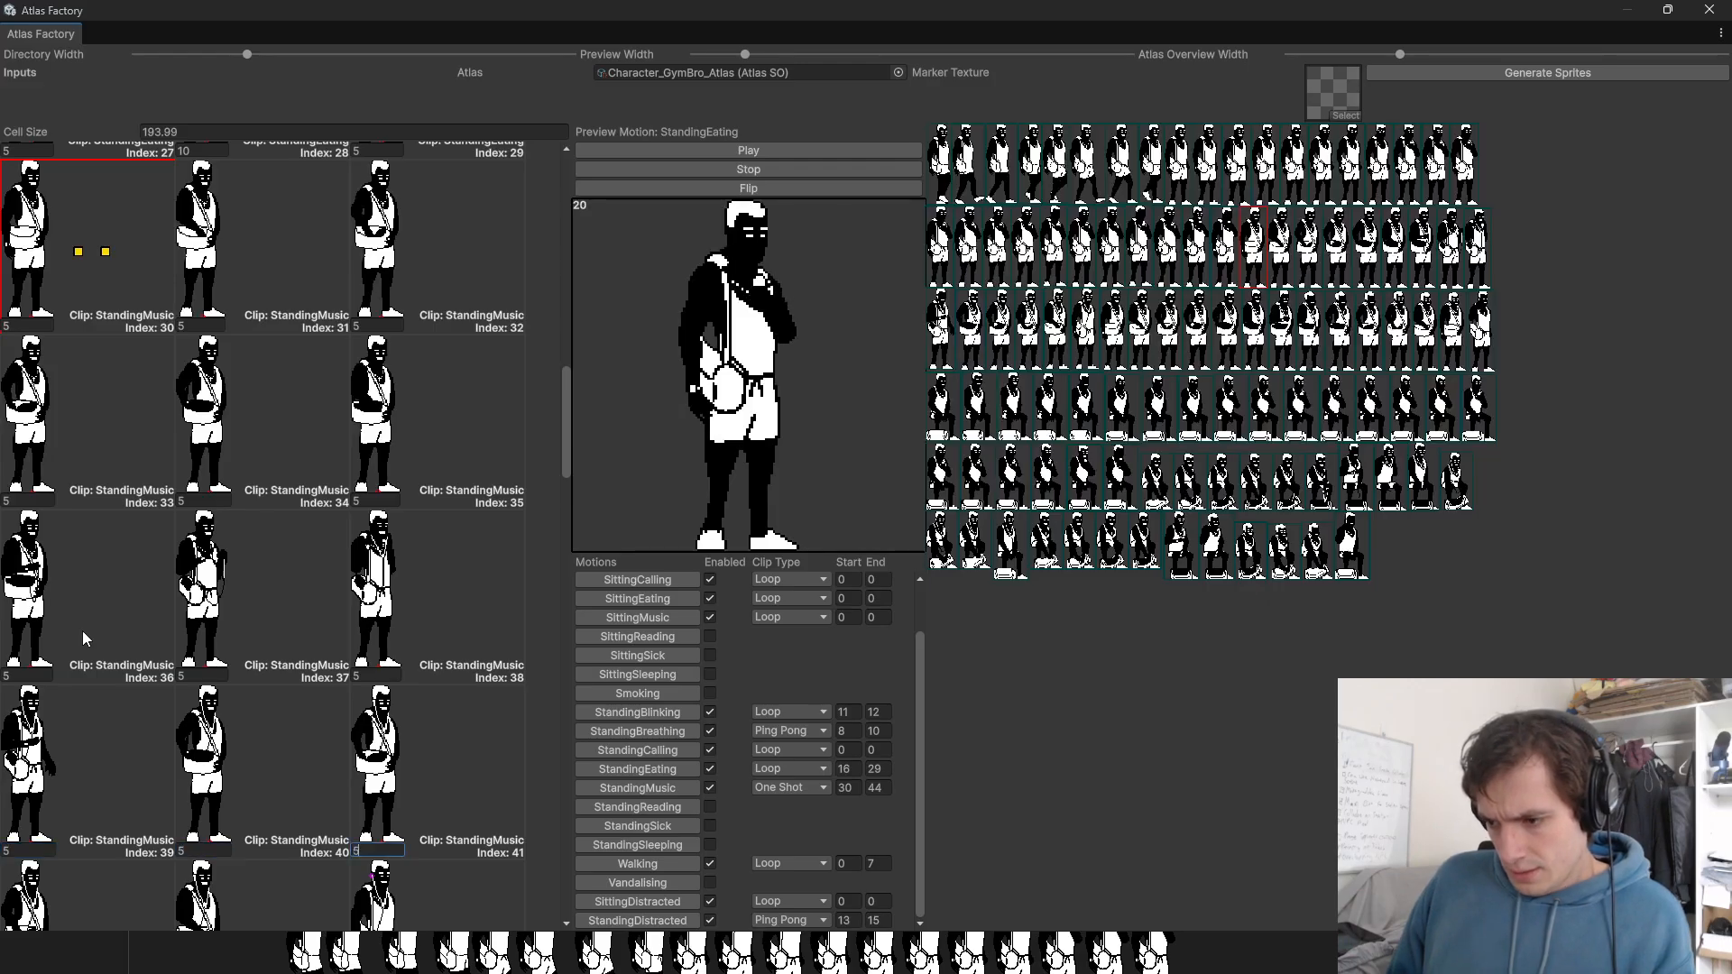
pyautogui.press('Tab')
pyautogui.write('5')
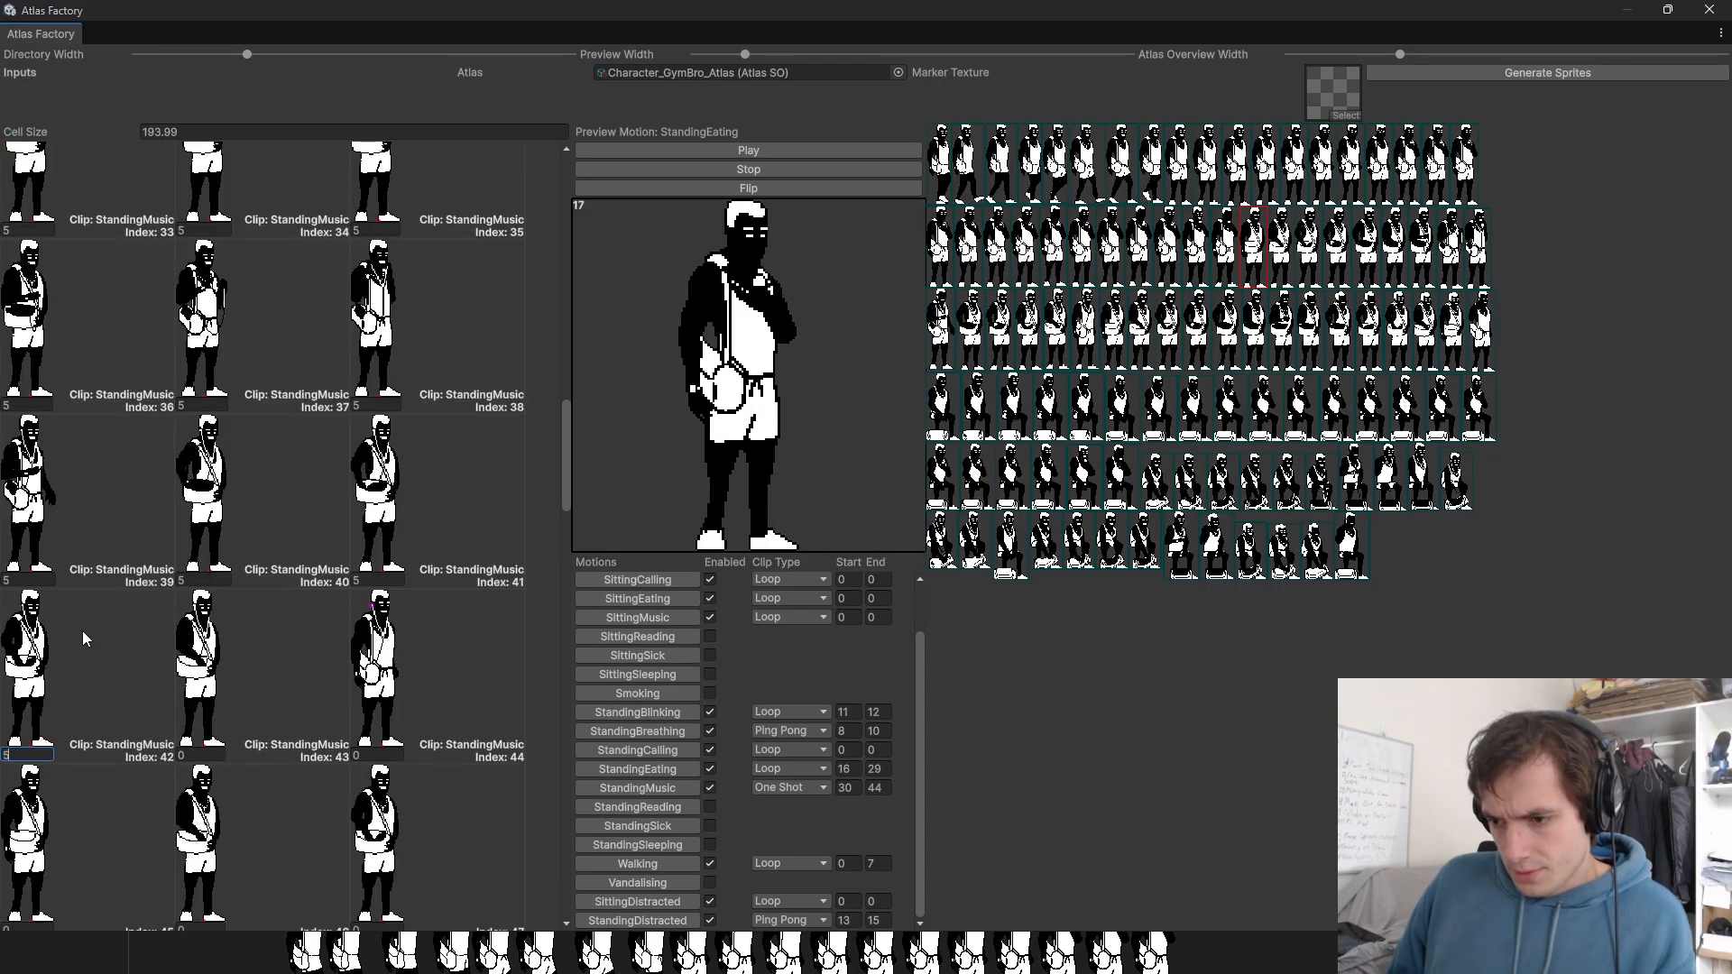
pyautogui.press('Tab')
pyautogui.write('5')
pyautogui.press('Tab')
pyautogui.write('5')
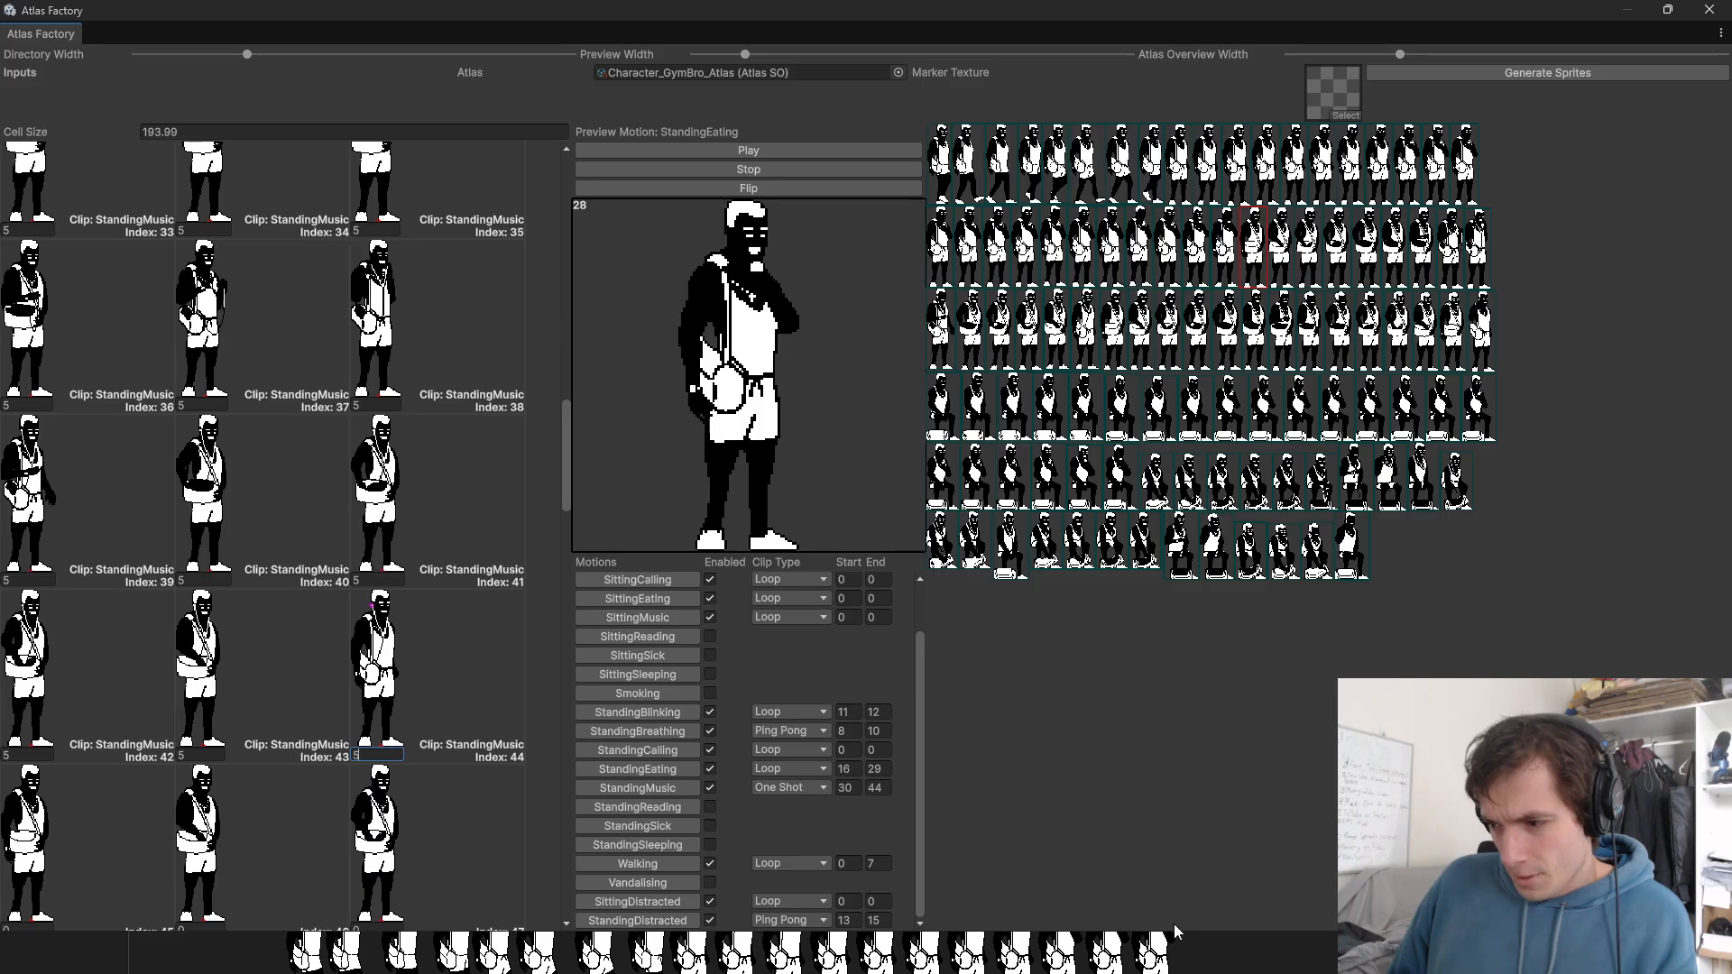
# Step: Preview the StandingMusic motion and examine the unassigned frames from index 45 onward
pyautogui.click(663, 788)
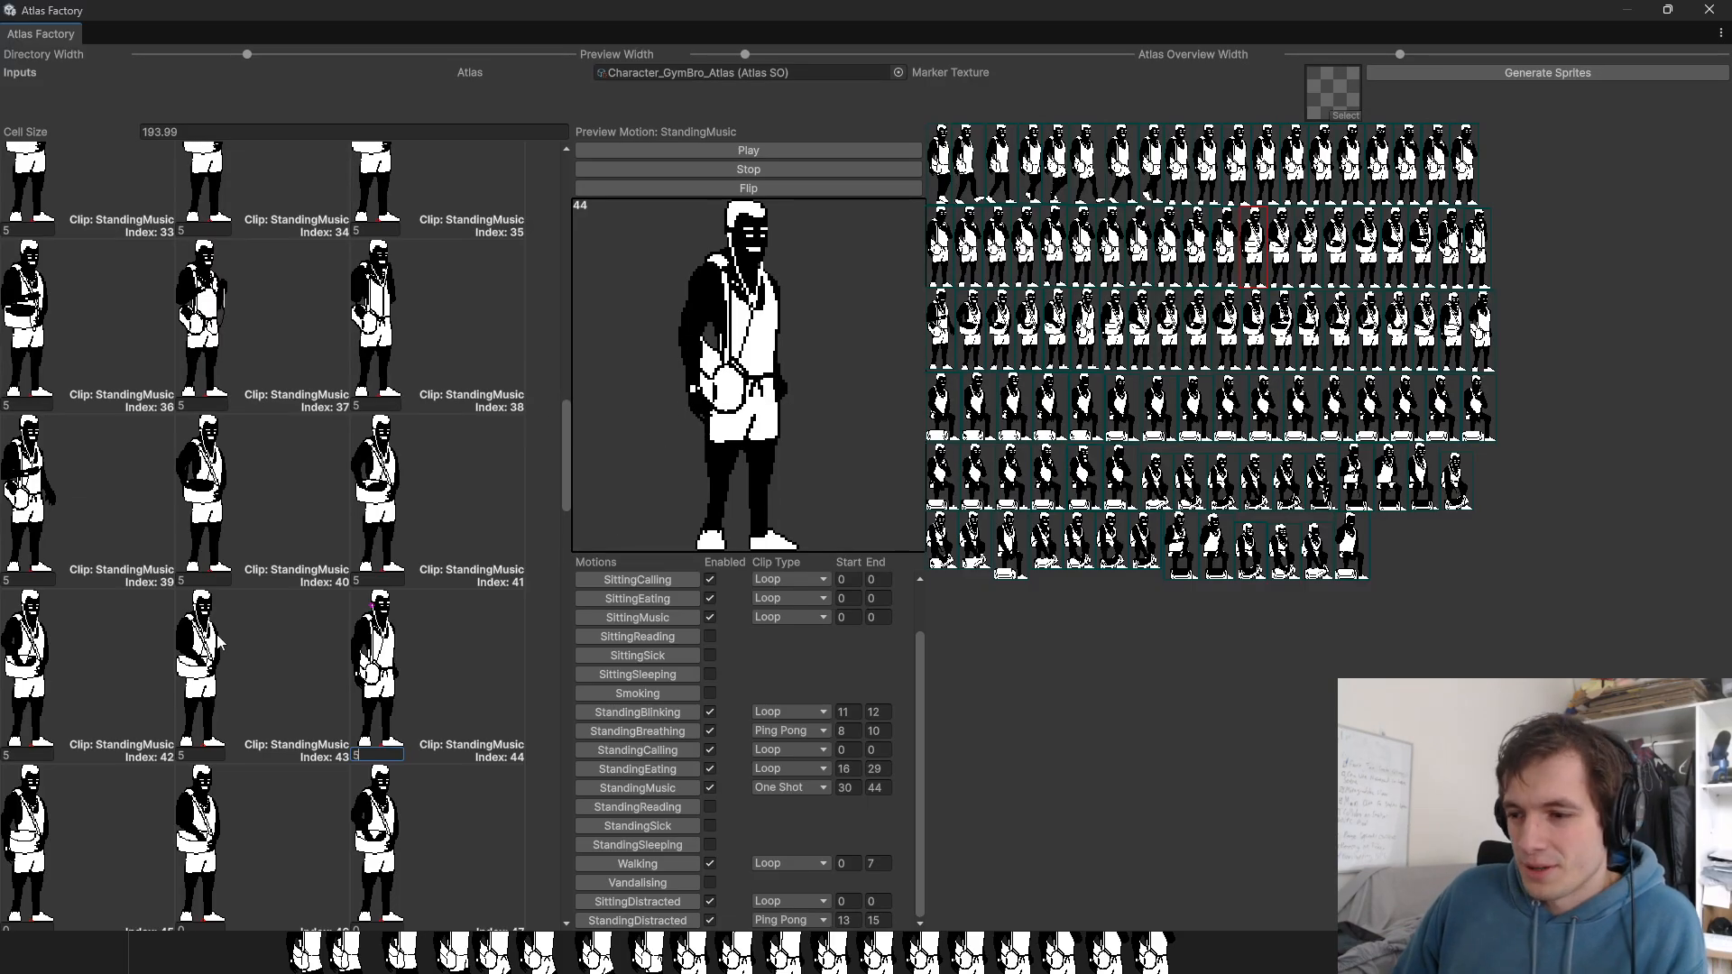
pyautogui.scroll(-4, 217, 642)
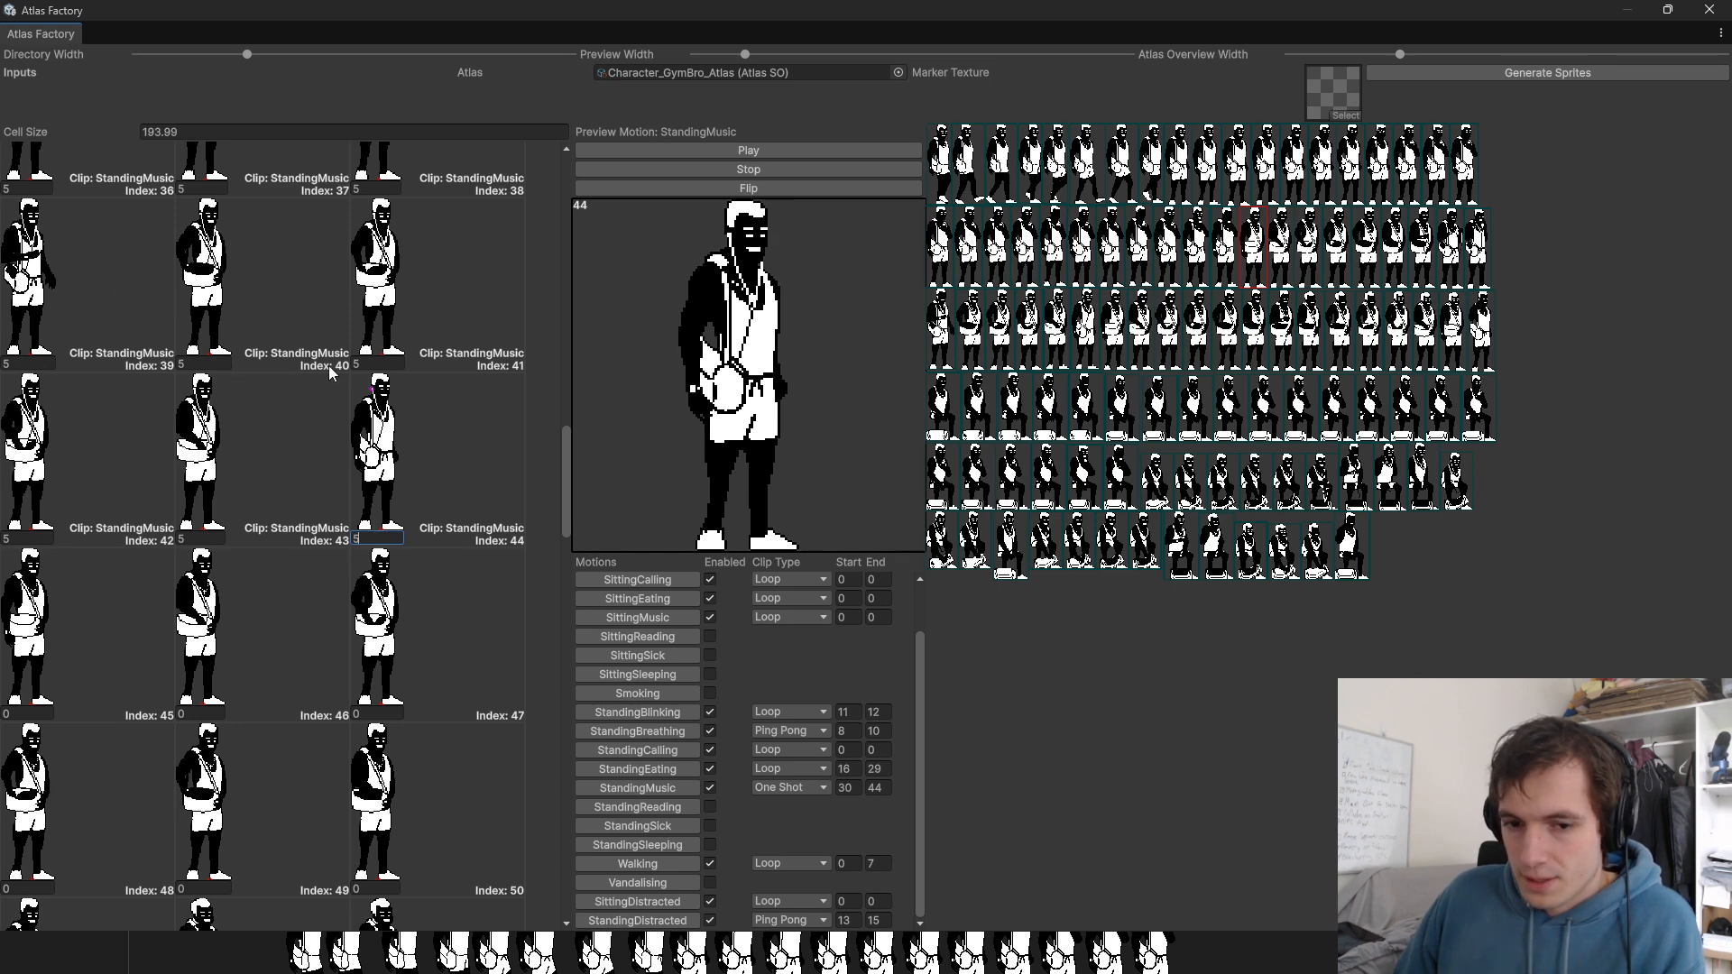
pyautogui.scroll(-2, 304, 456)
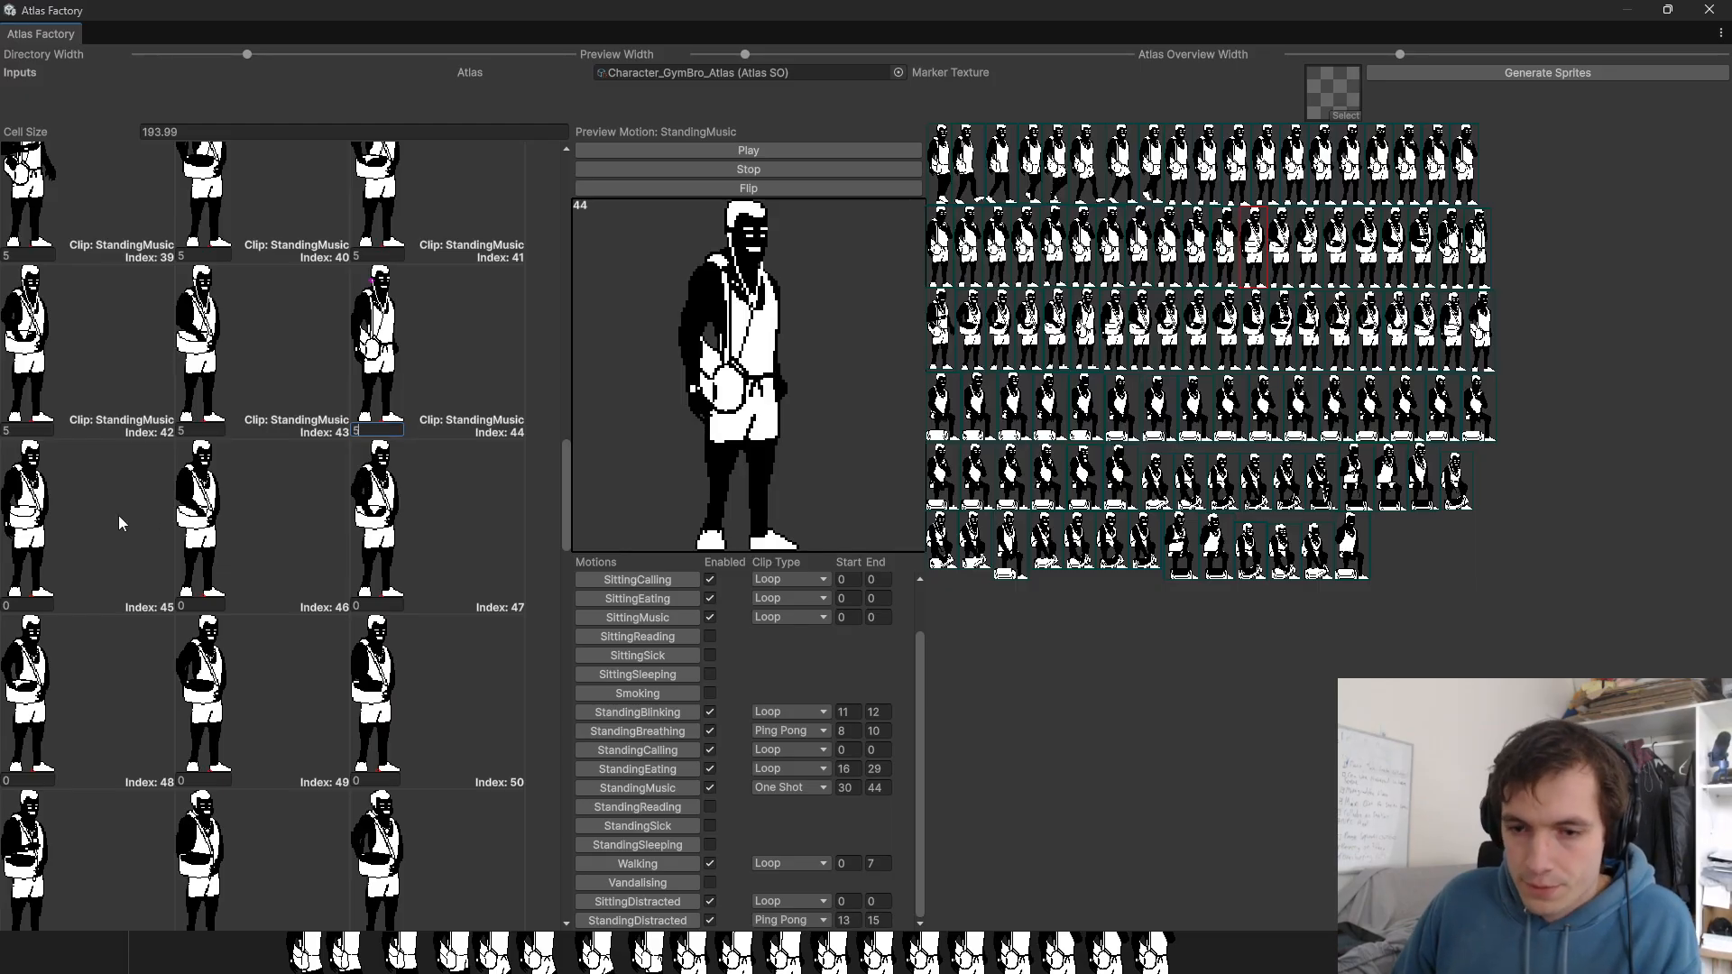
pyautogui.scroll(-3, 113, 505)
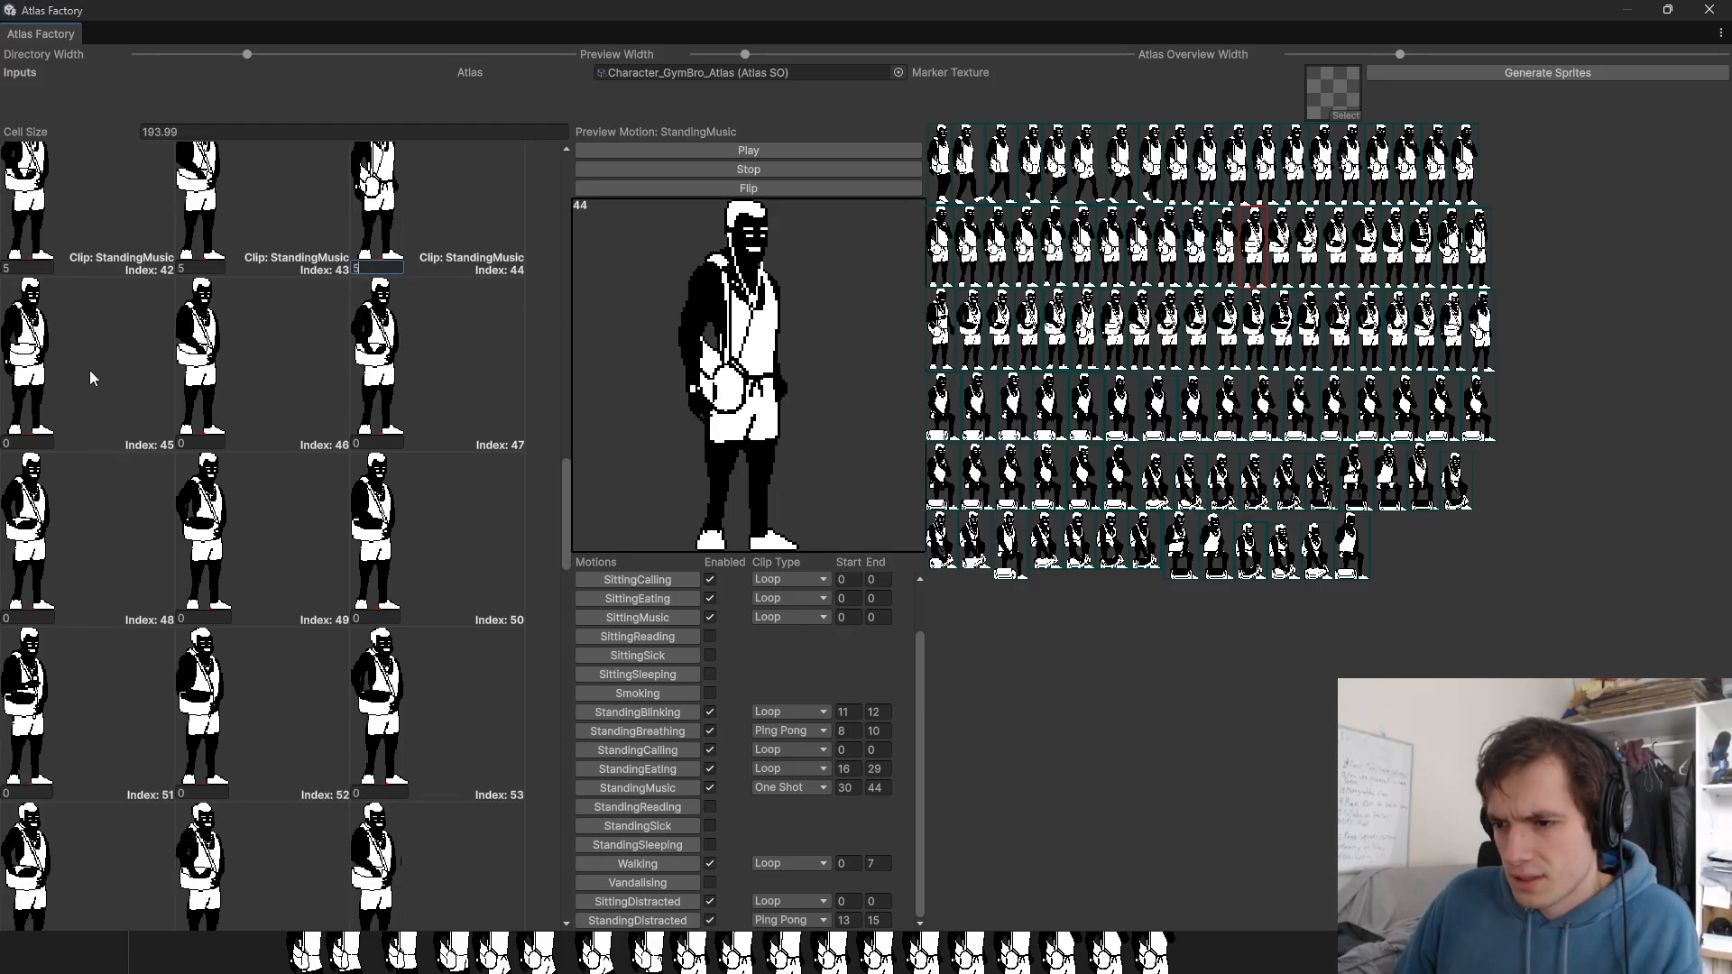
# Step: Set the StandingCalling motion to the One Shot clip type with start index 45 and end index 58, and load it for preview
pyautogui.scroll(4, 88, 364)
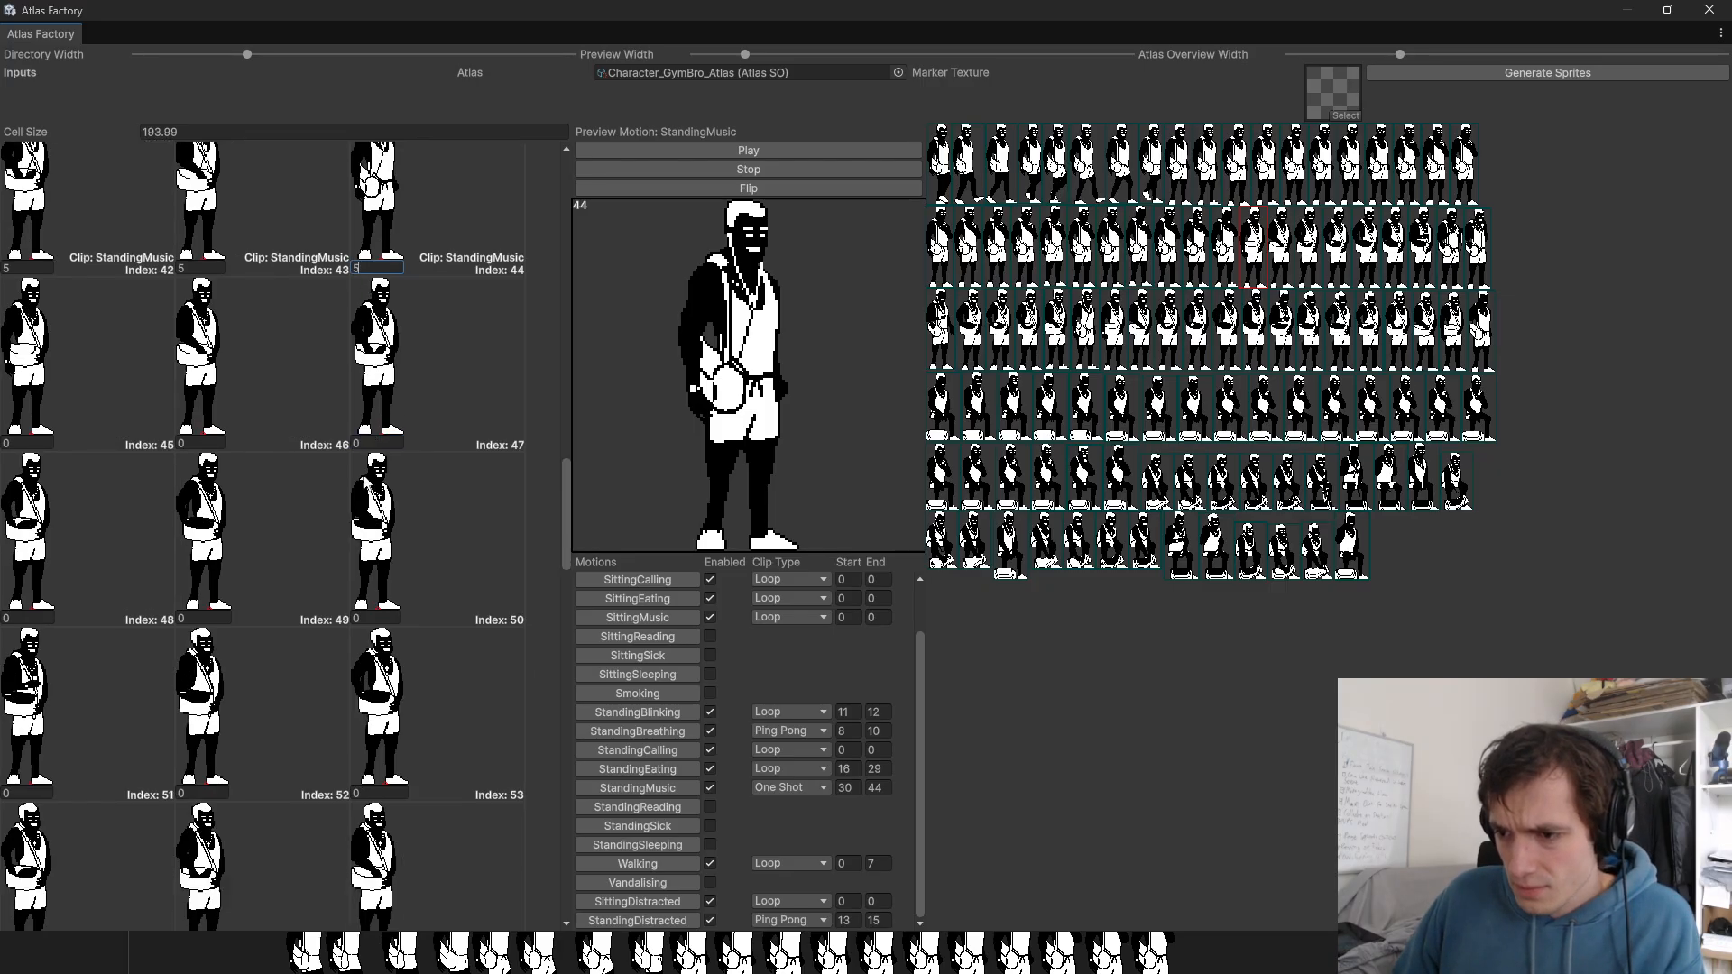
pyautogui.scroll(-3, 99, 528)
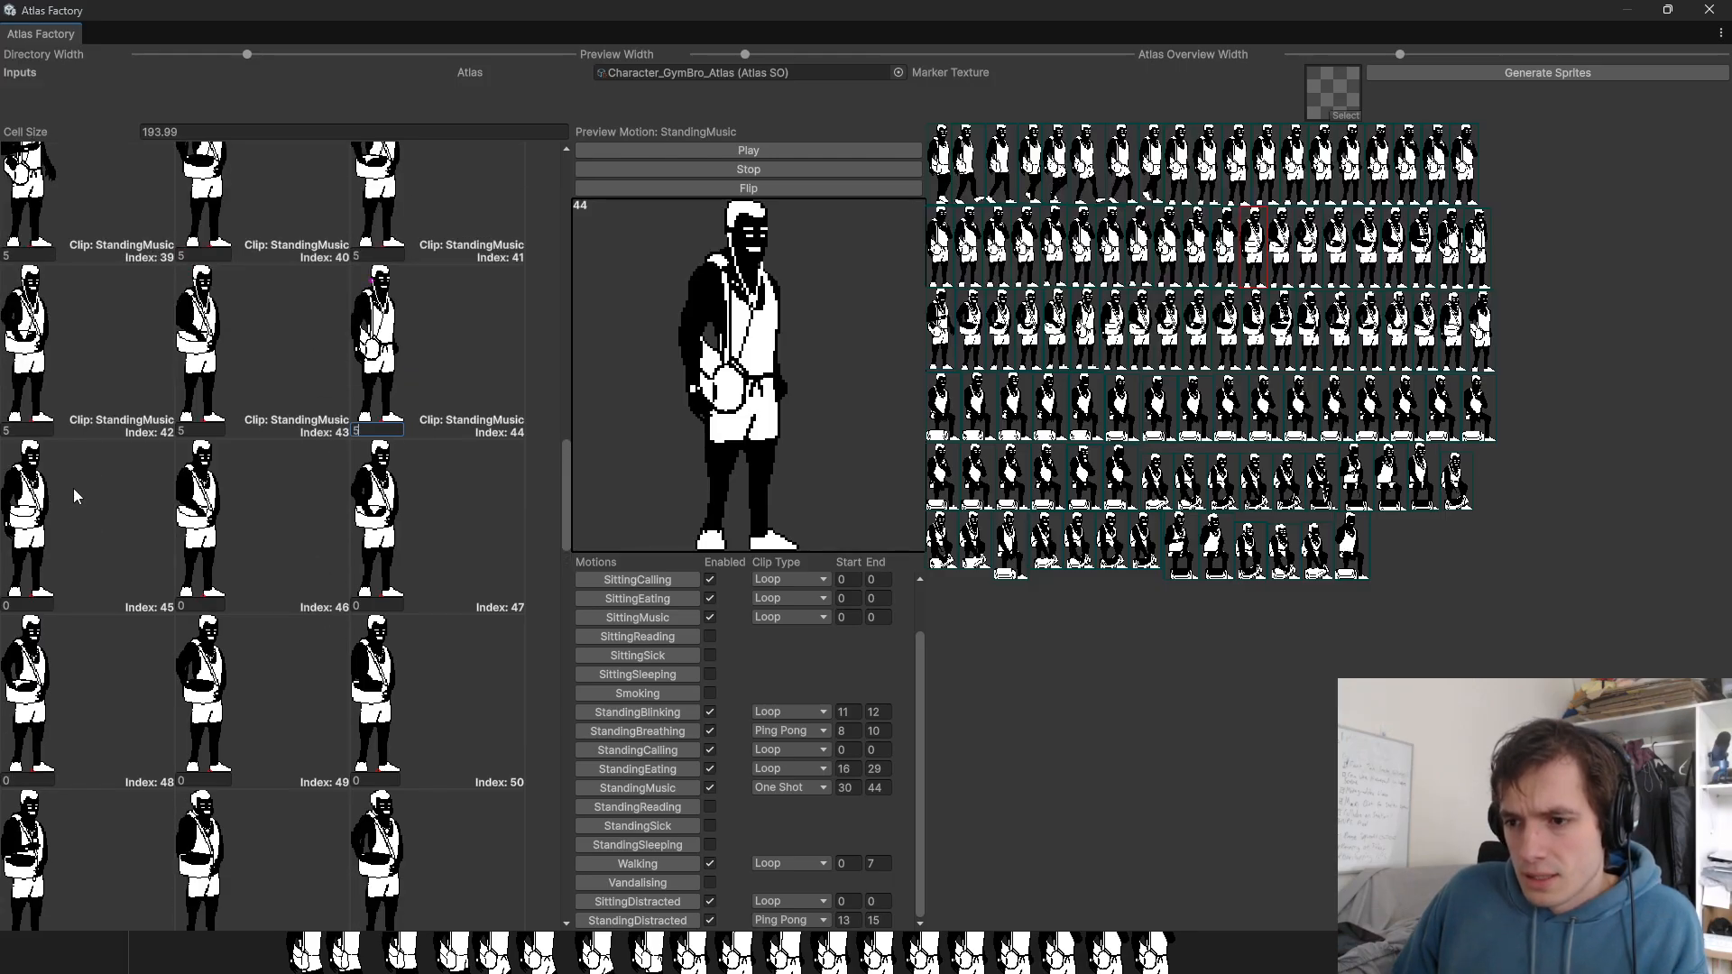
pyautogui.scroll(-1, 104, 506)
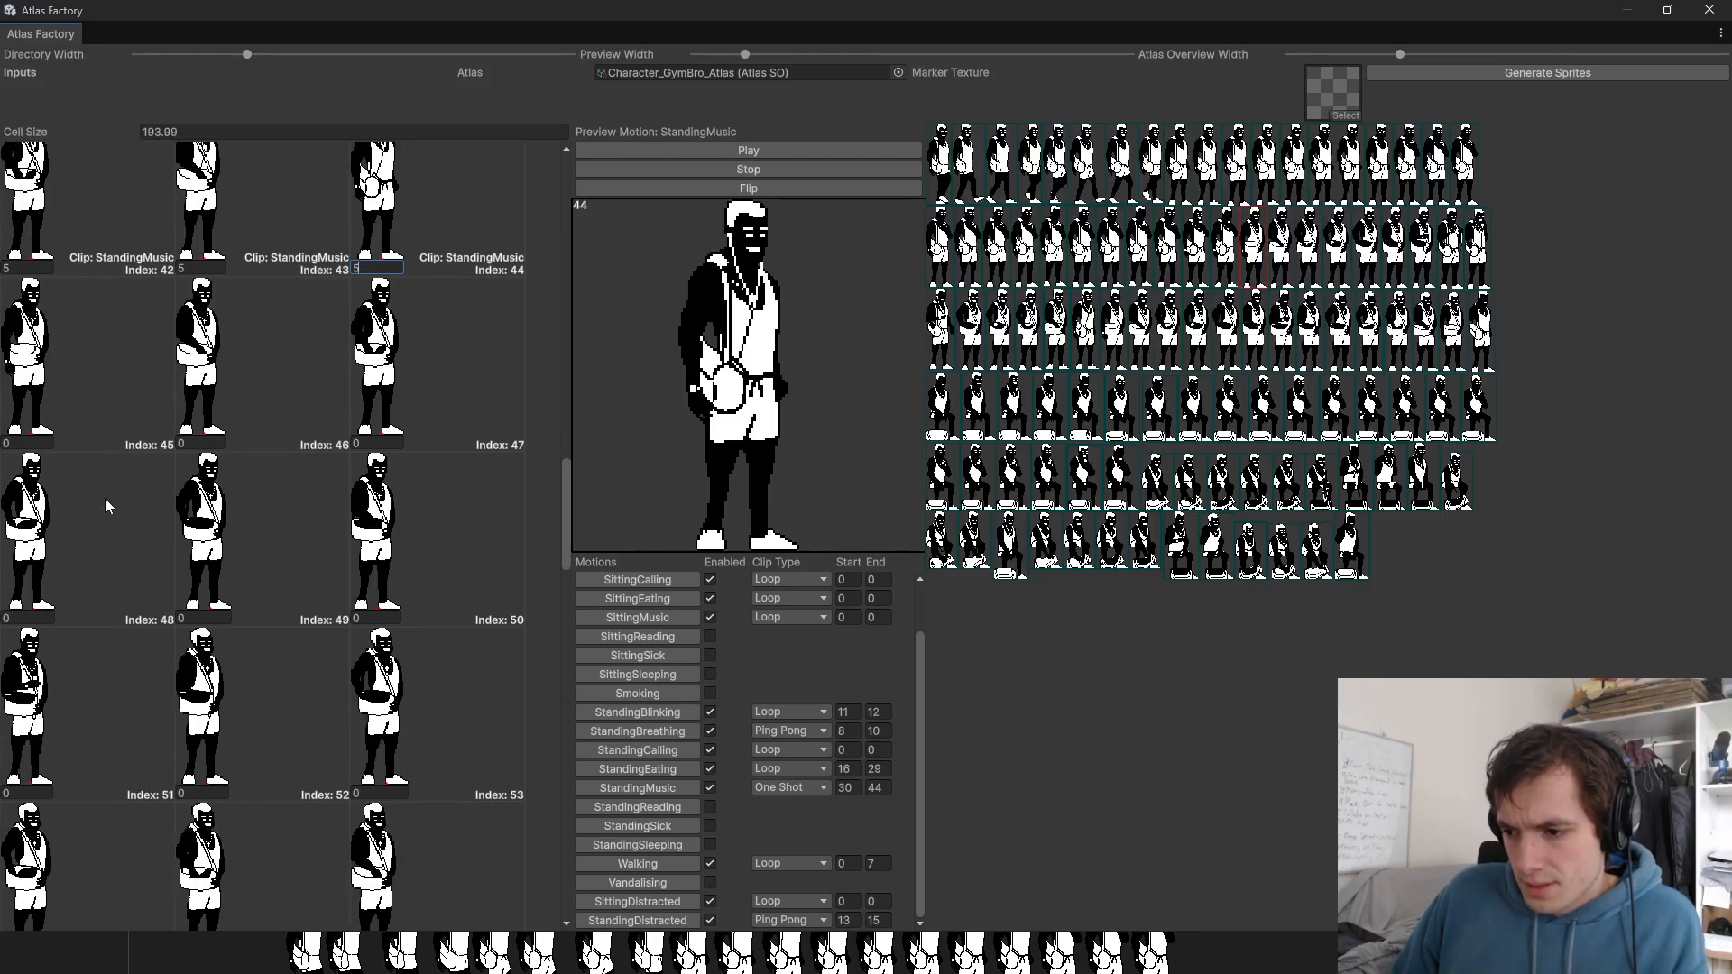
pyautogui.click(792, 748)
pyautogui.click(783, 812)
pyautogui.click(844, 750)
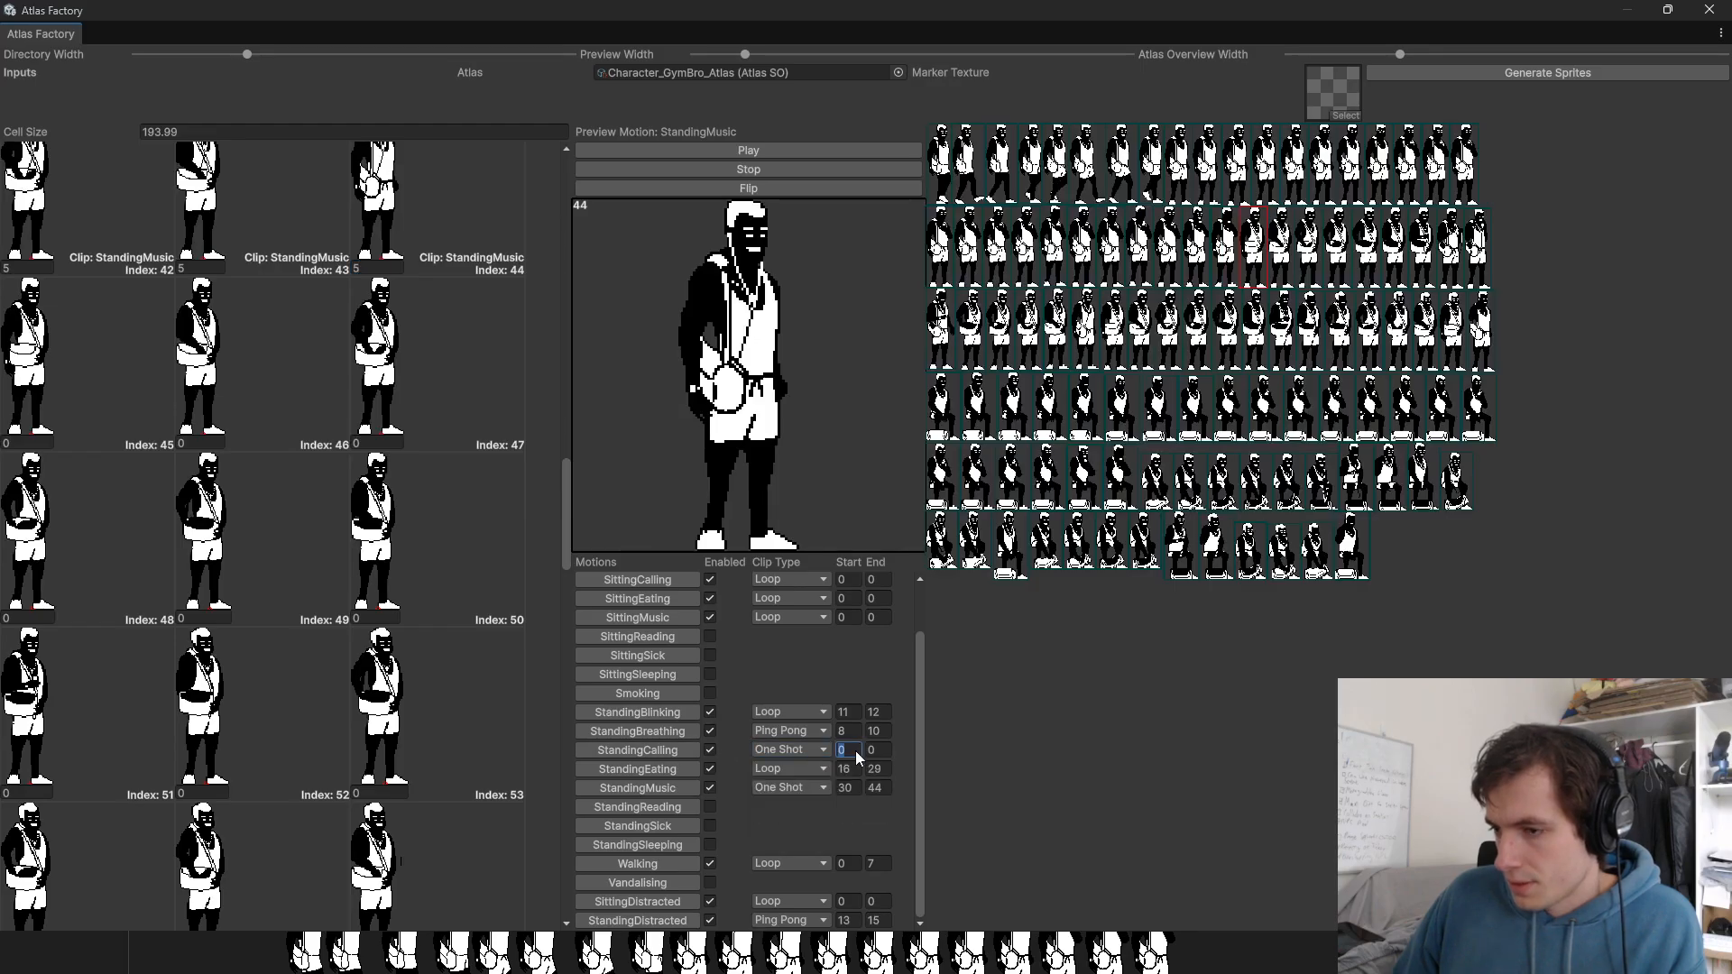
pyautogui.scroll(2, 387, 482)
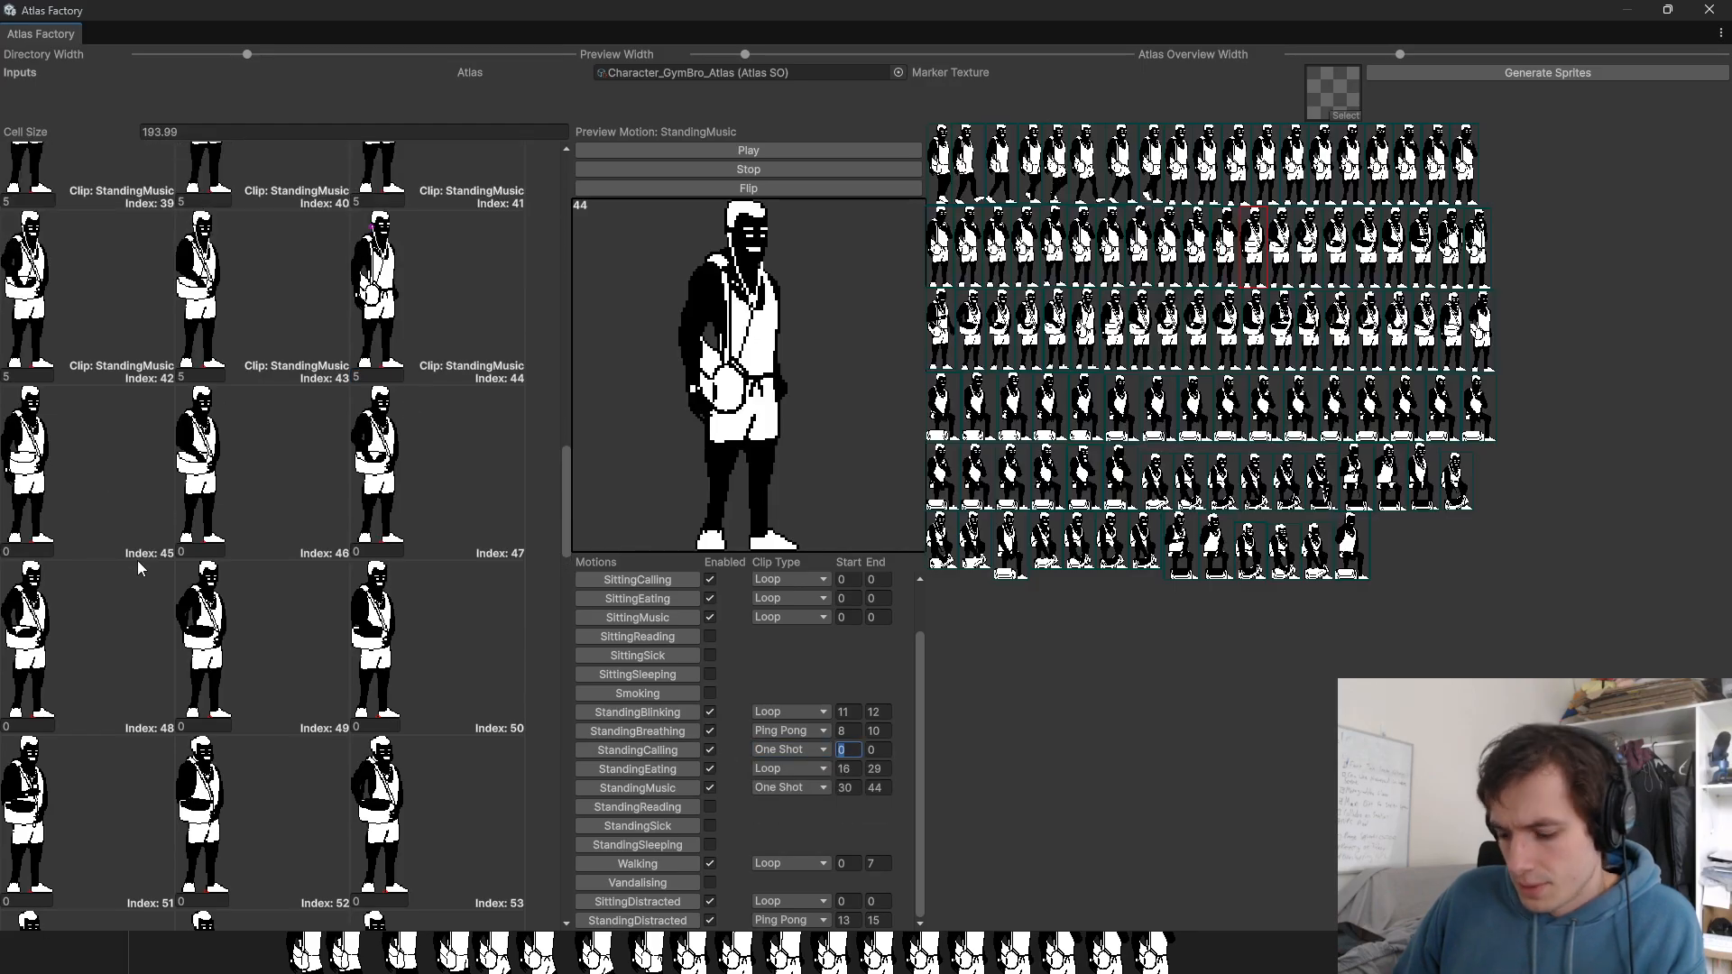
pyautogui.write('45')
pyautogui.scroll(-8, 246, 501)
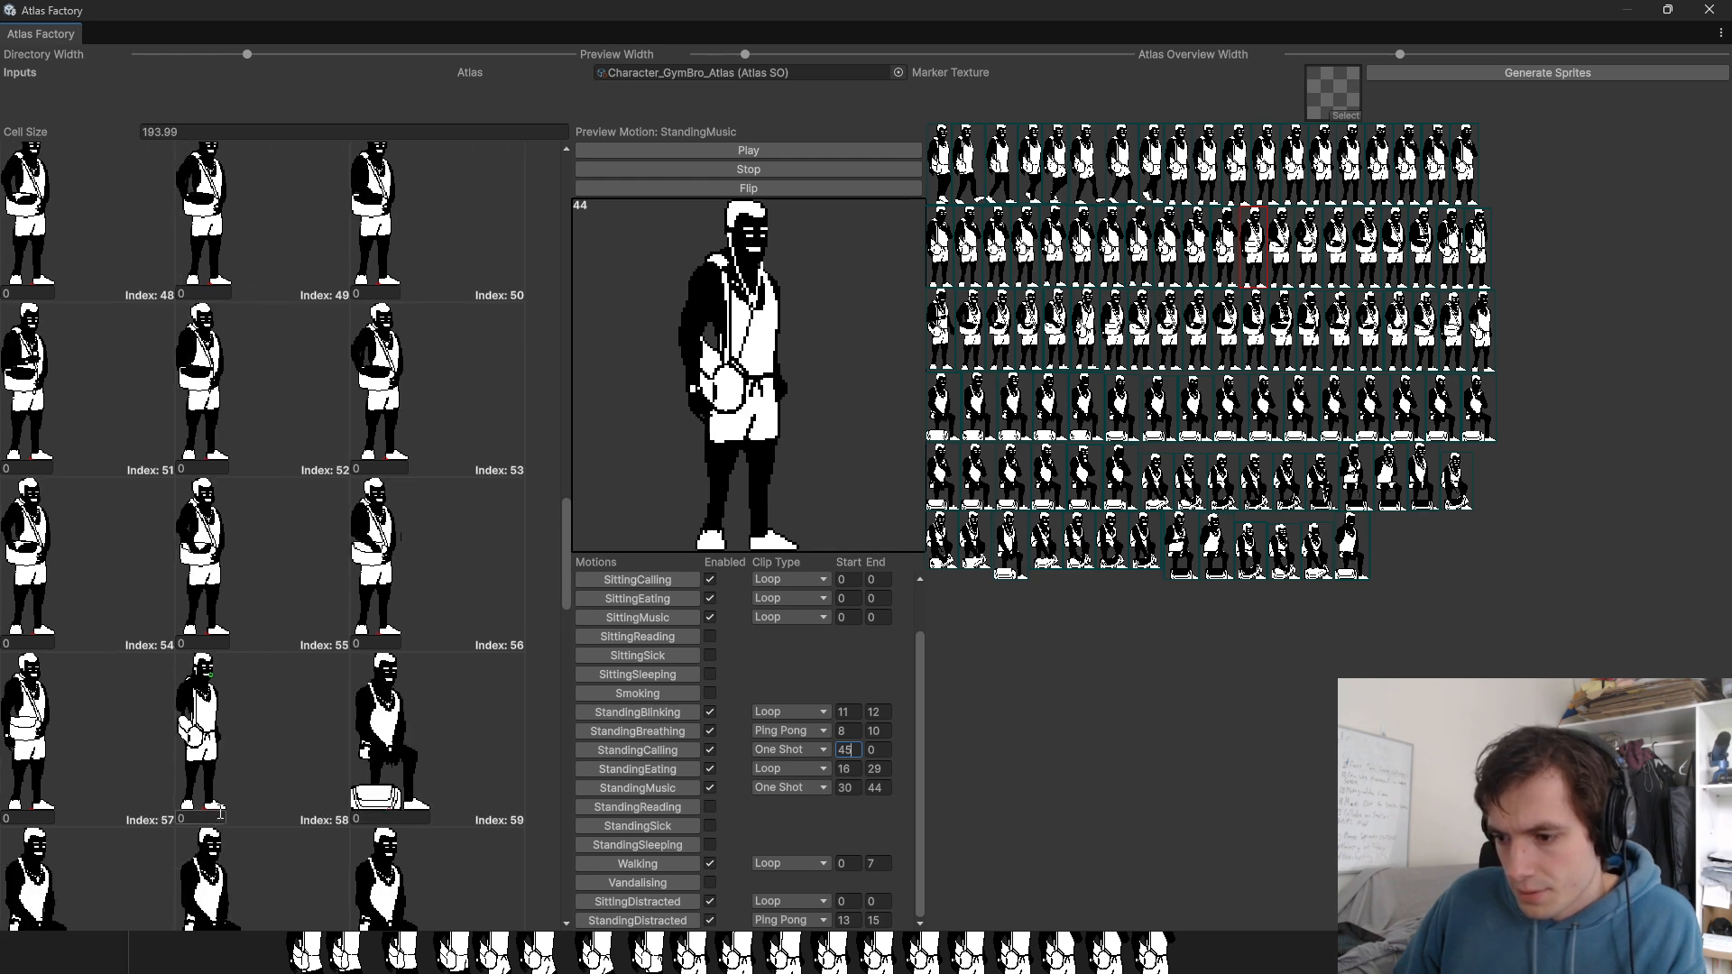
pyautogui.click(876, 750)
pyautogui.write('5')
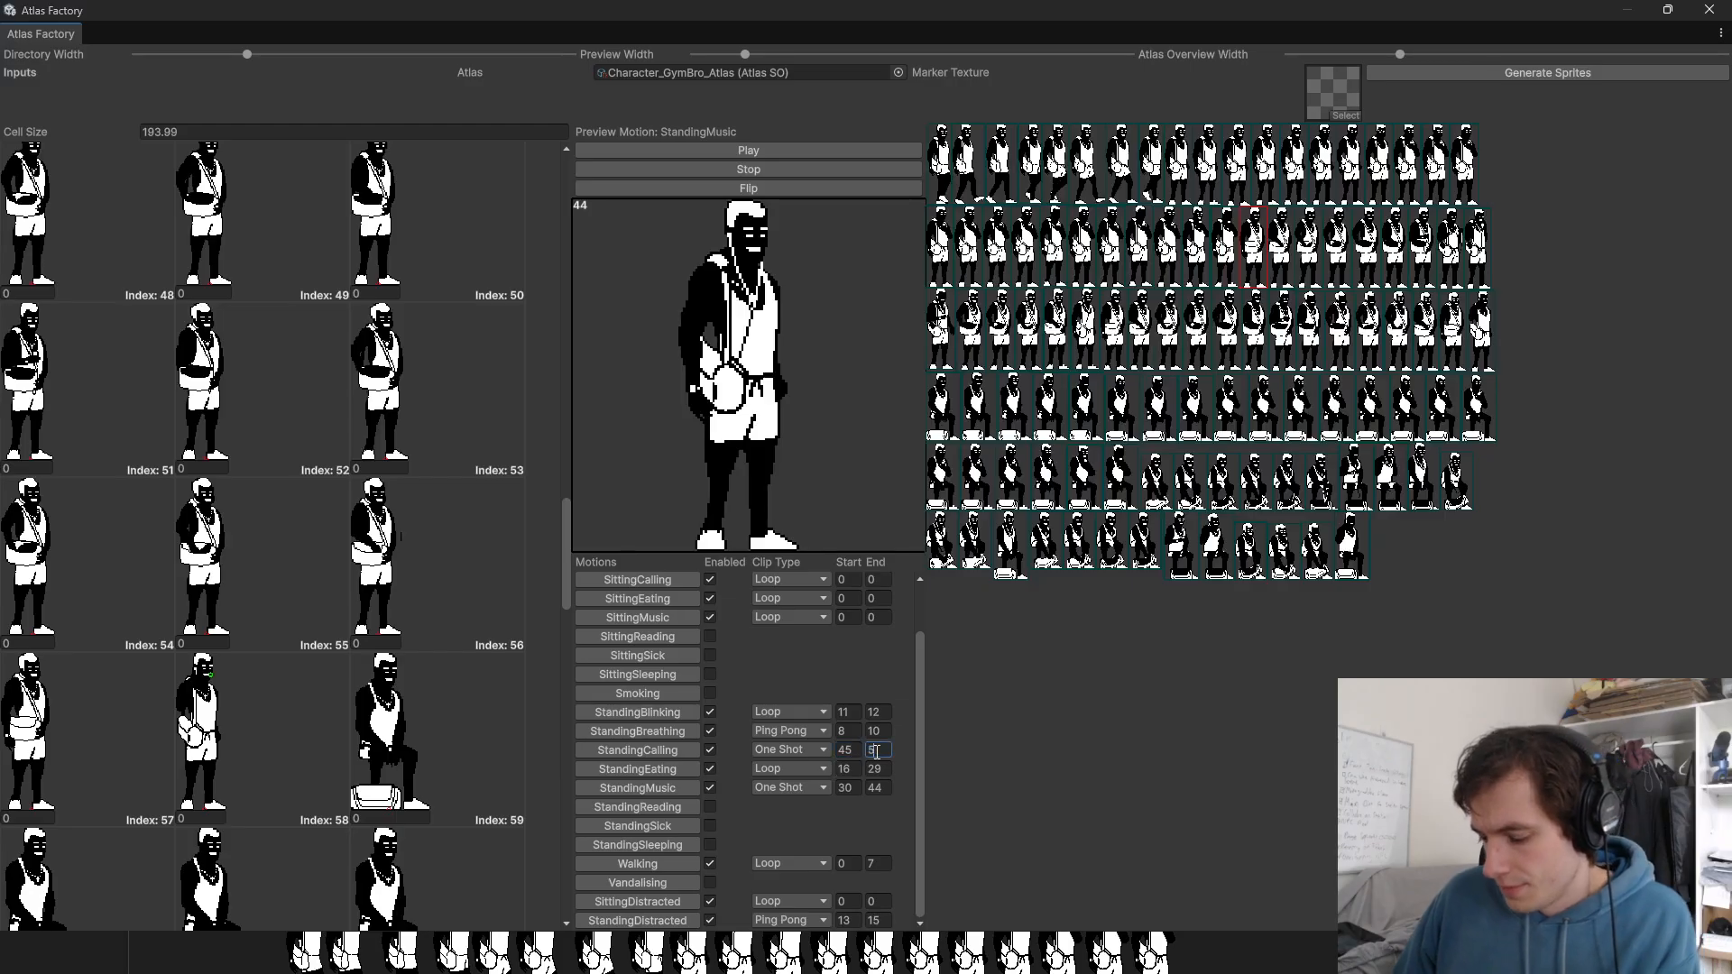
pyautogui.write('8')
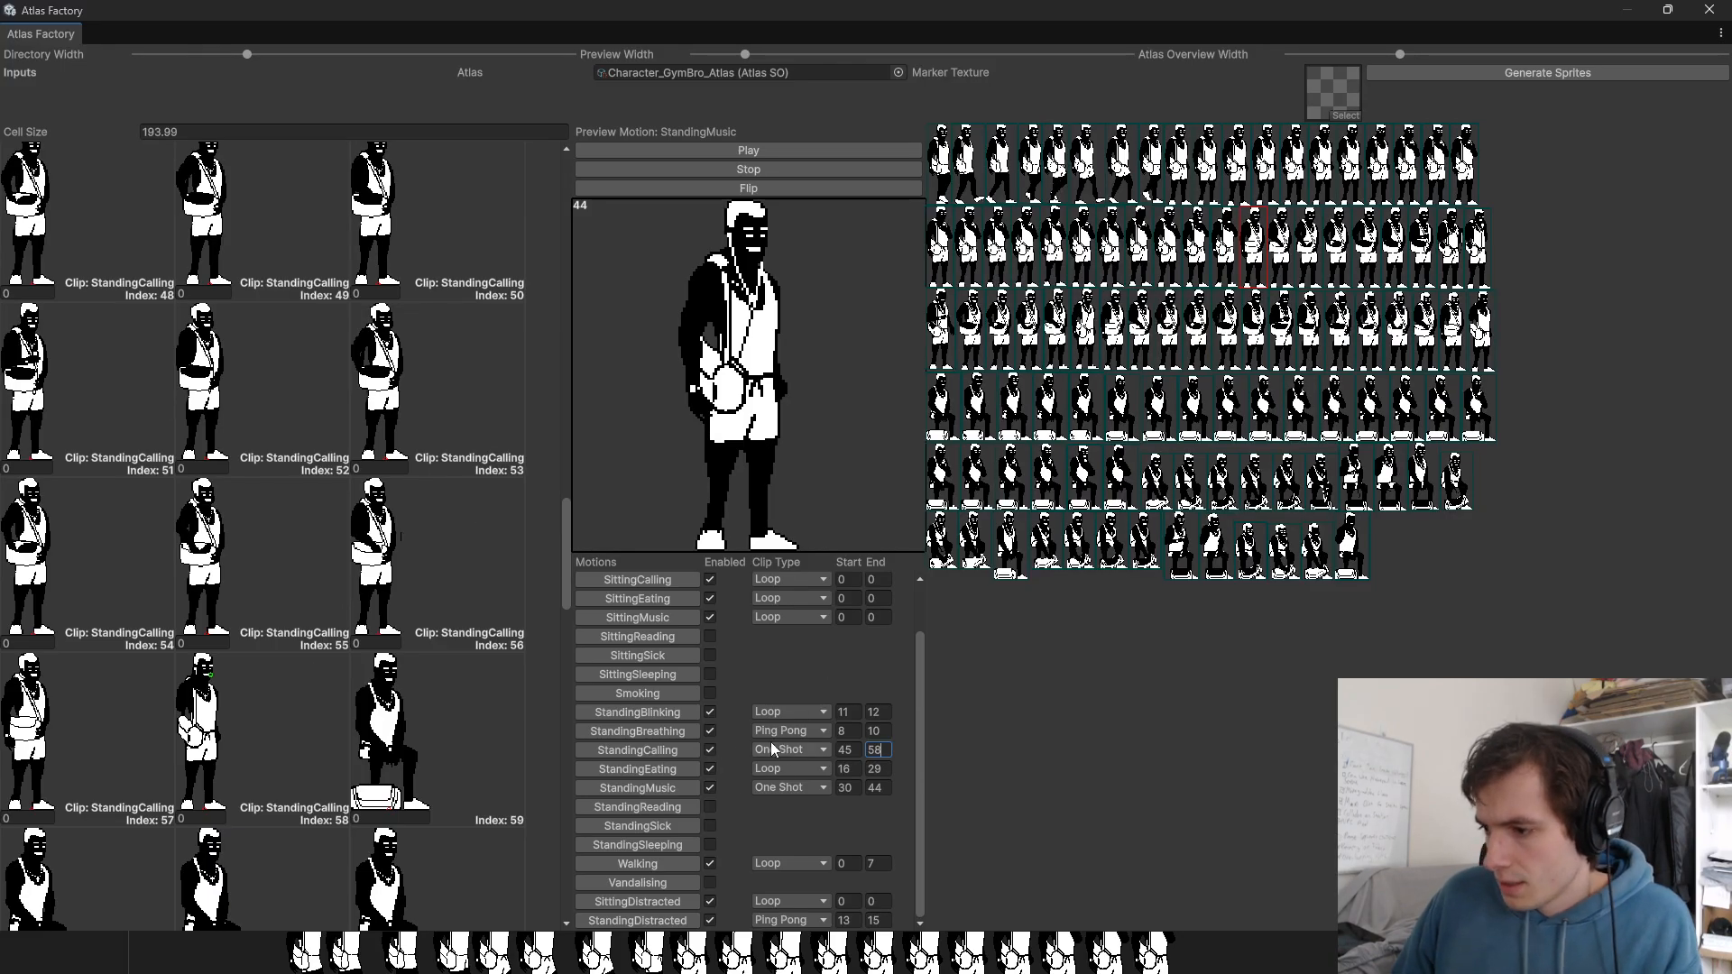
pyautogui.scroll(2, 289, 424)
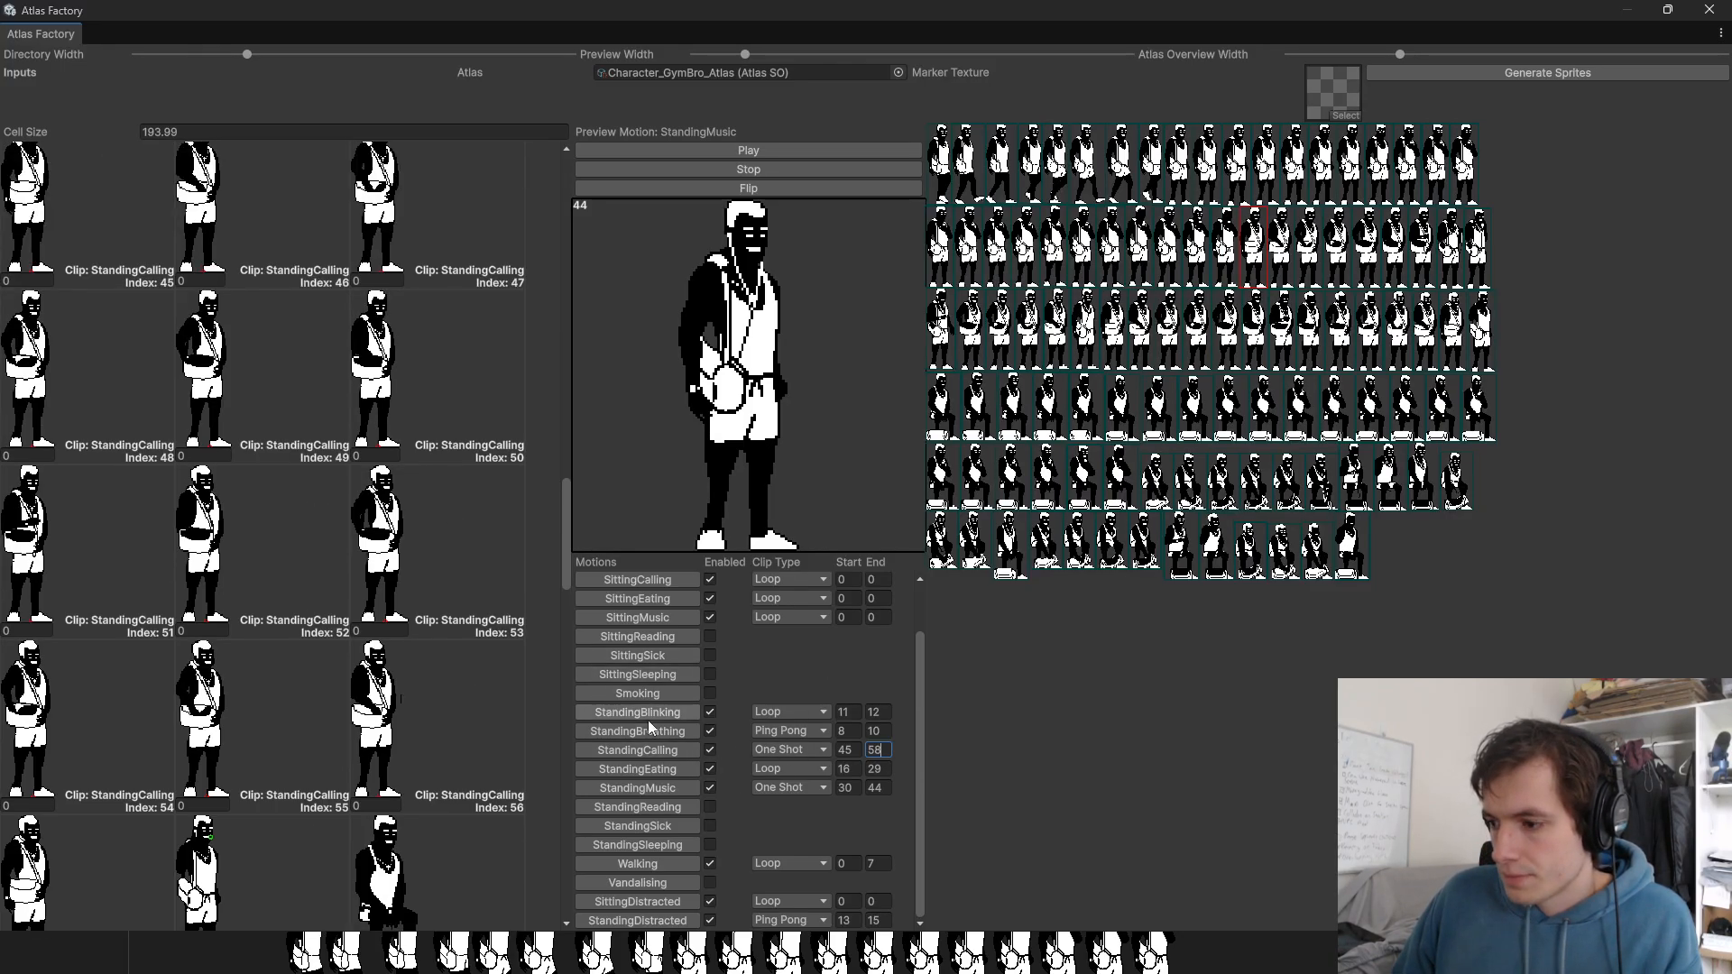
pyautogui.click(663, 749)
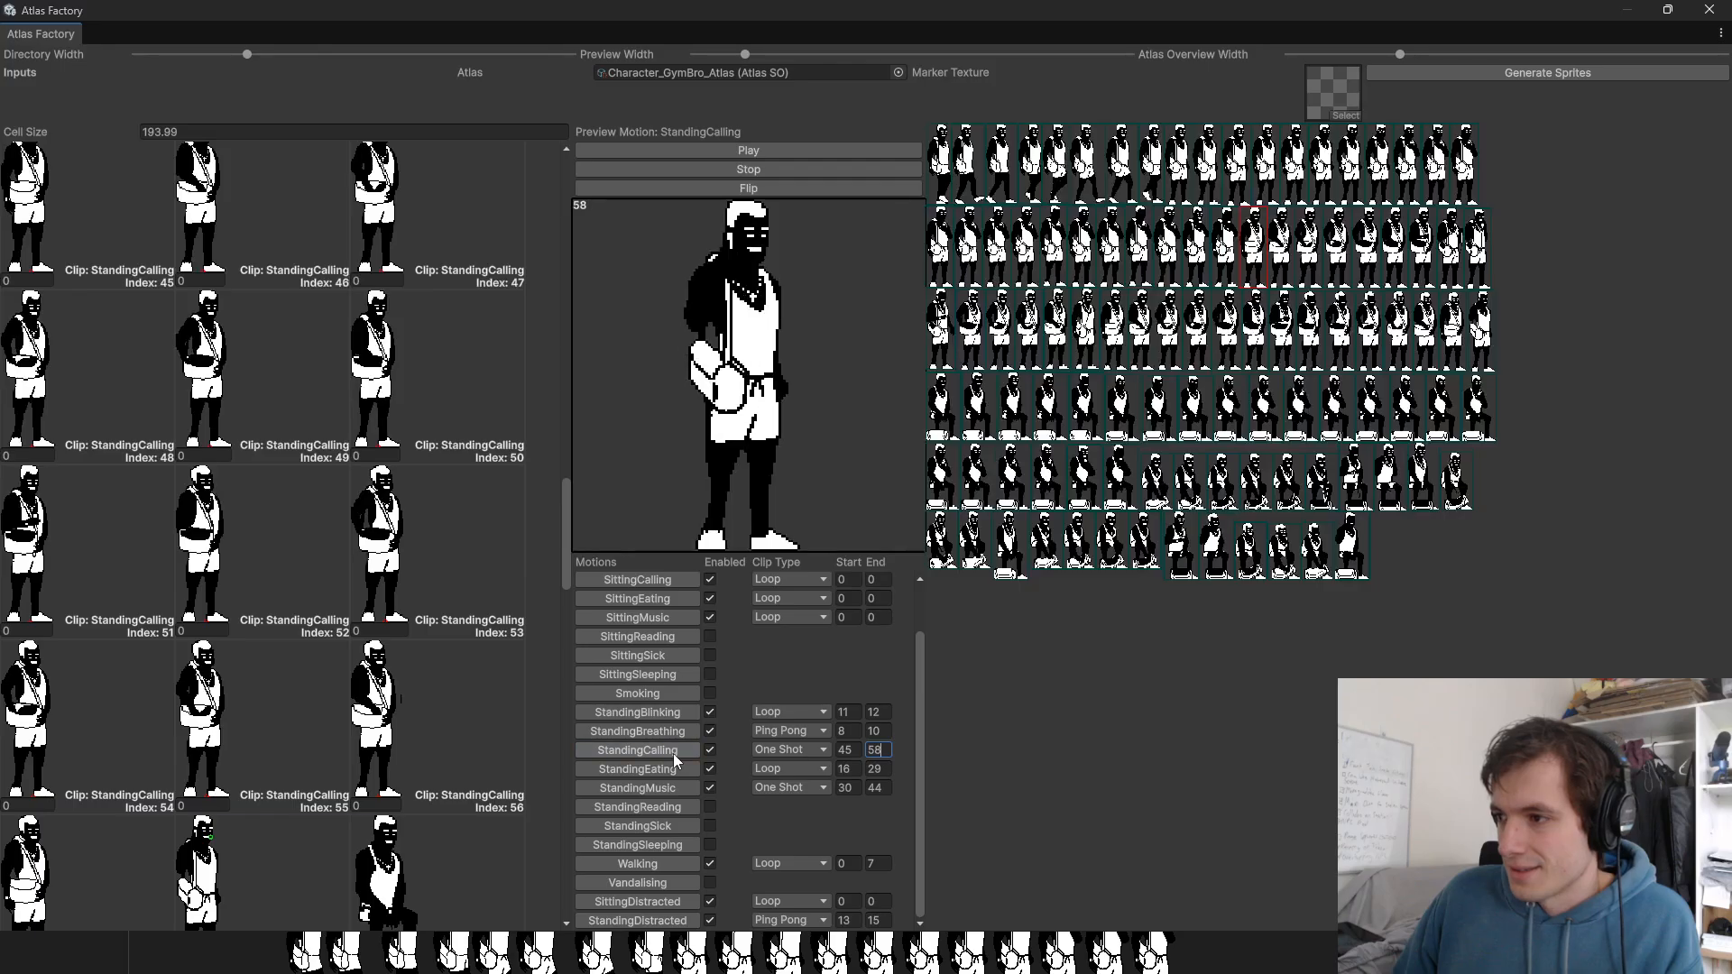
# Step: Set the StandingCalling frame values at indices 45 through 58 to 5 each, and preview the motion
pyautogui.scroll(4, 262, 469)
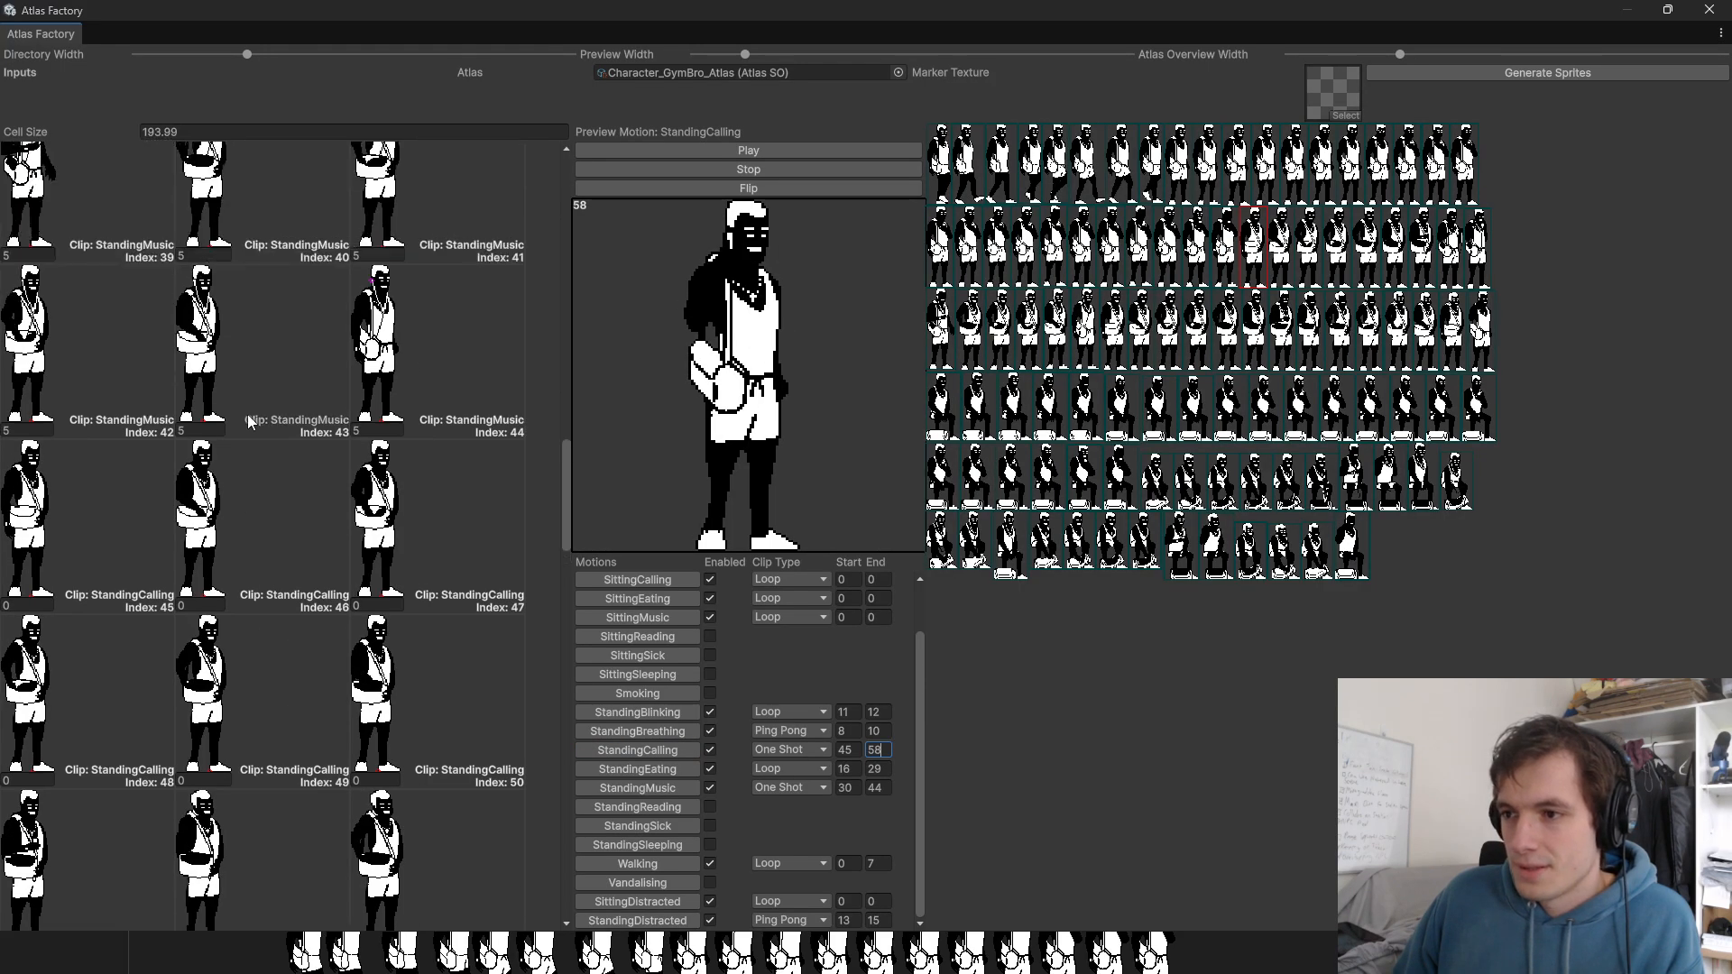
pyautogui.click(42, 605)
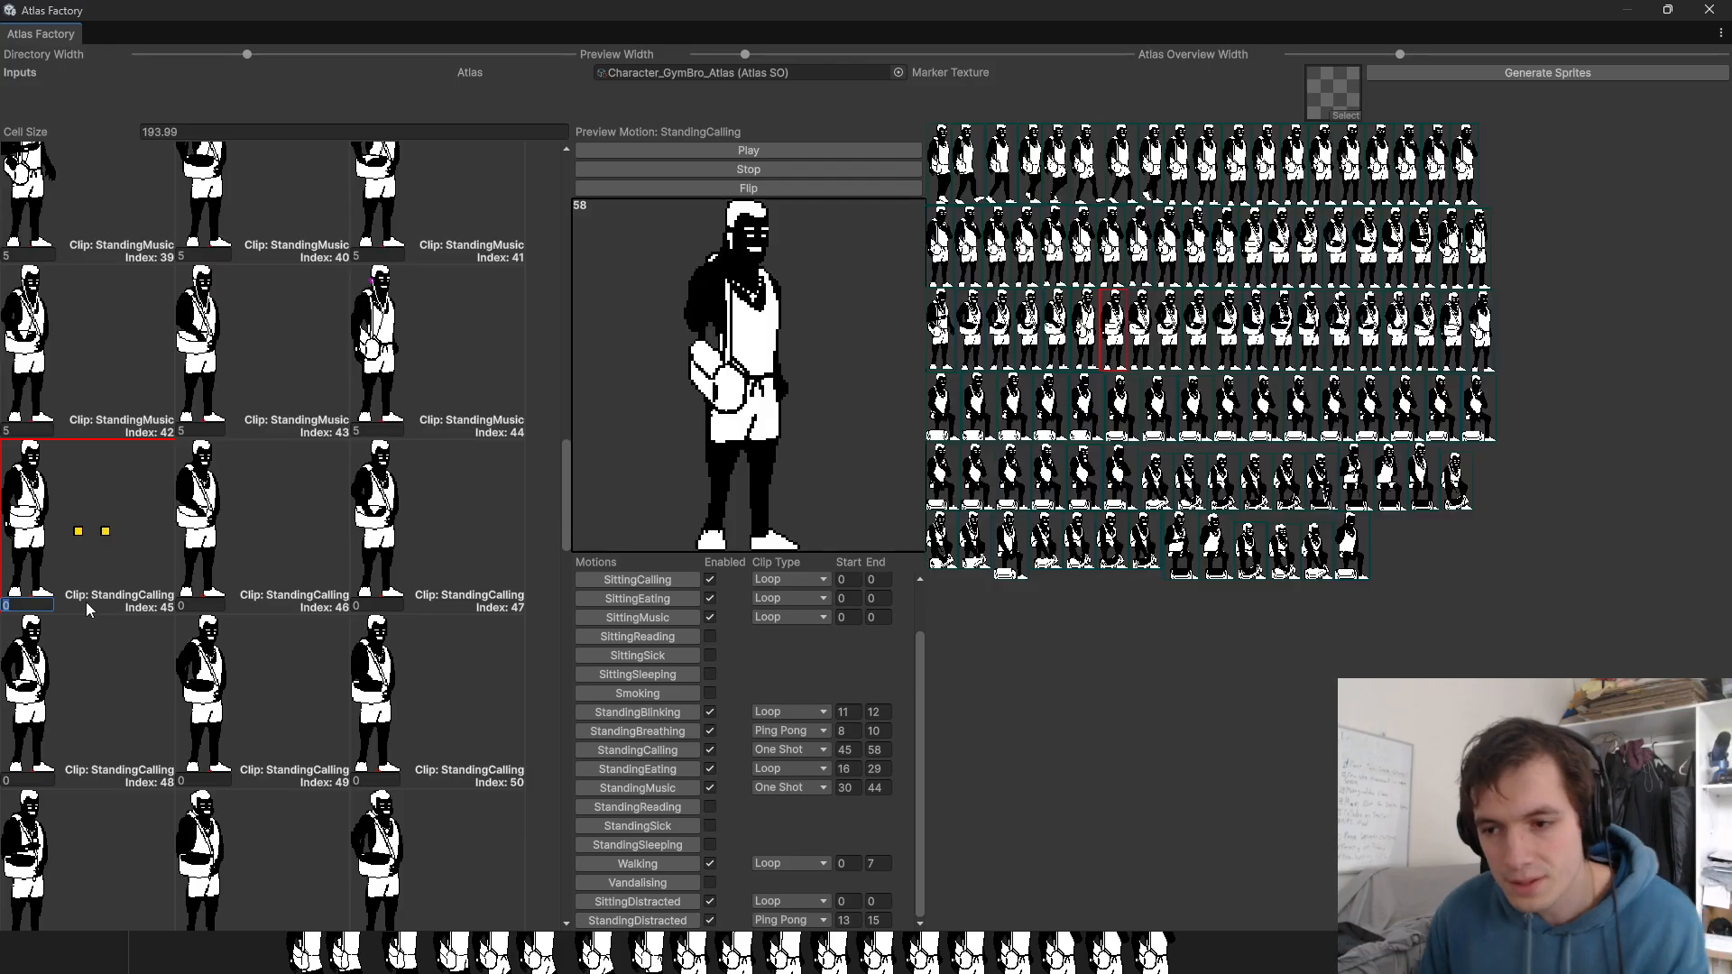
pyautogui.write('5')
pyautogui.press('Tab')
pyautogui.write('5')
pyautogui.press('Tab')
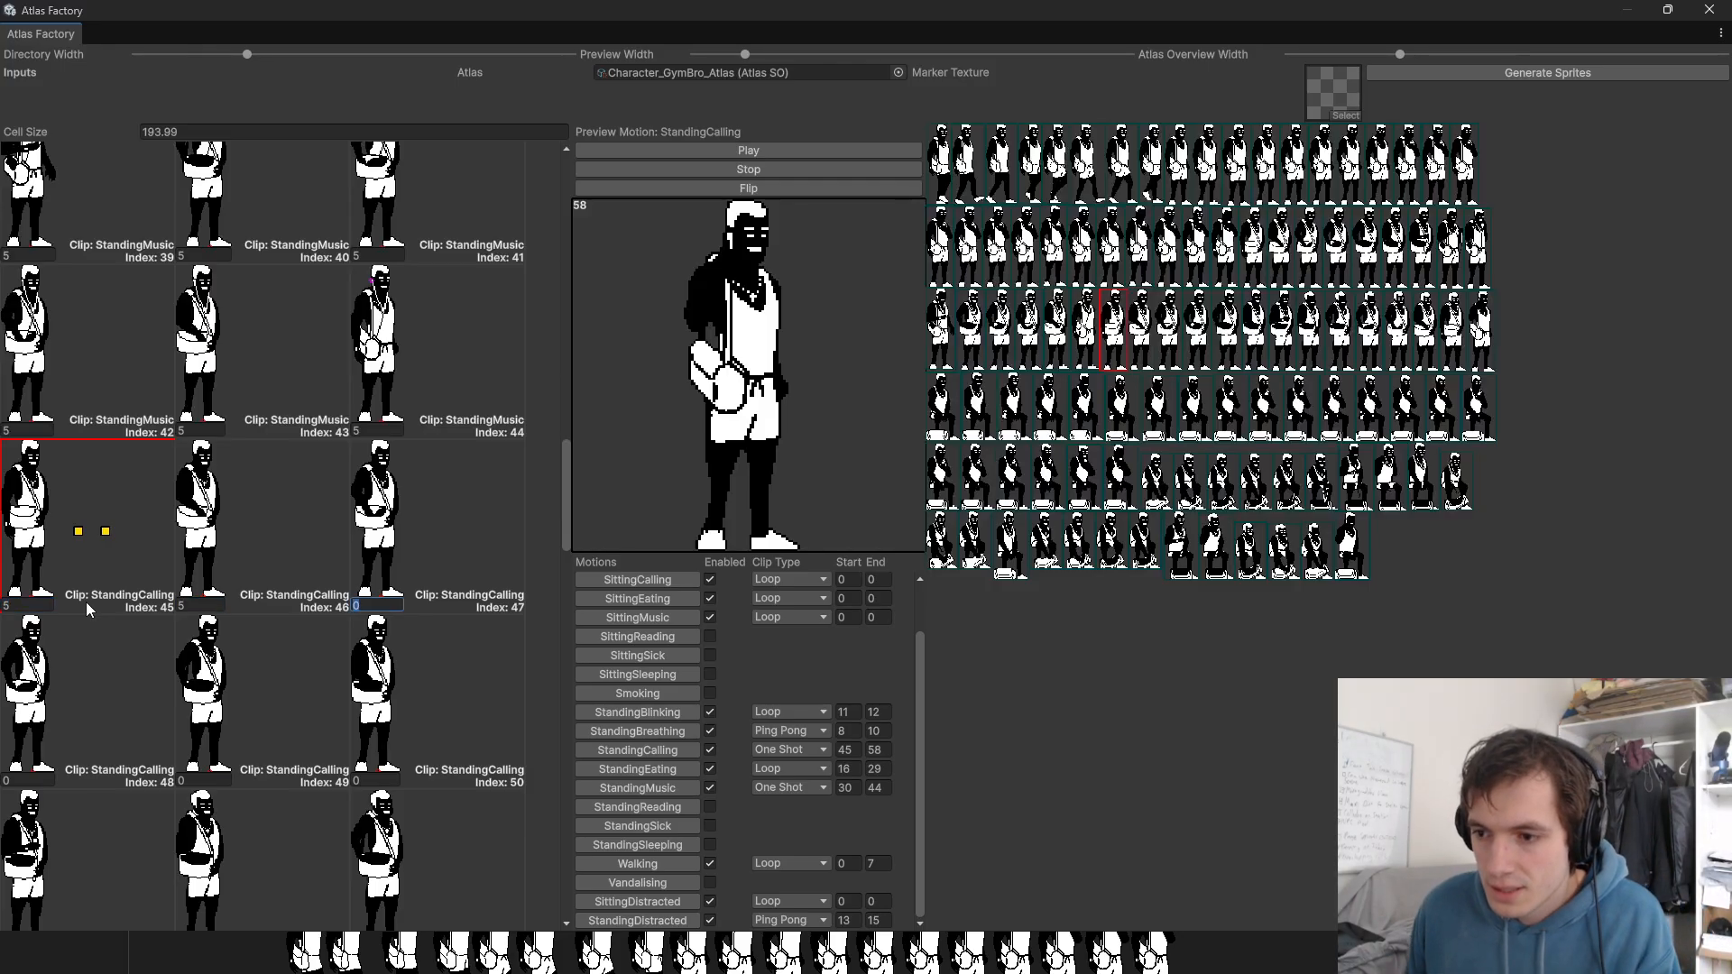
pyautogui.write('5')
pyautogui.press('Tab')
pyautogui.write('5')
pyautogui.press('Tab')
pyautogui.write('5')
pyautogui.press('Tab')
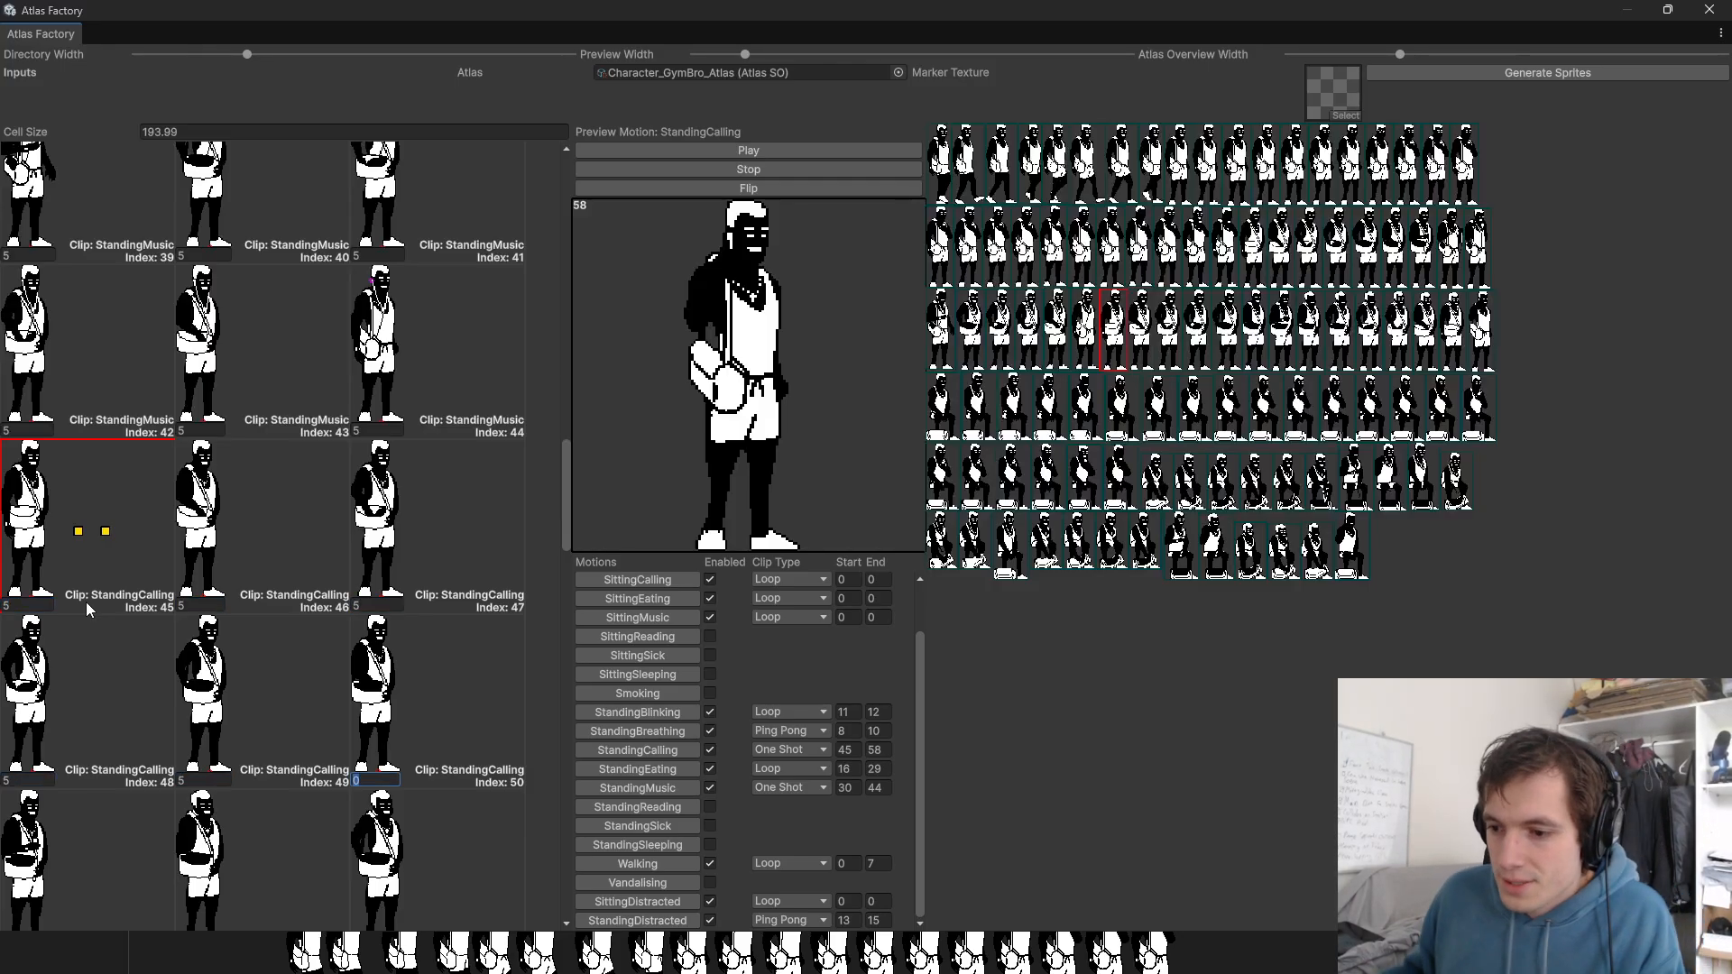
pyautogui.write('5')
pyautogui.scroll(-3, 160, 602)
pyautogui.press('Tab')
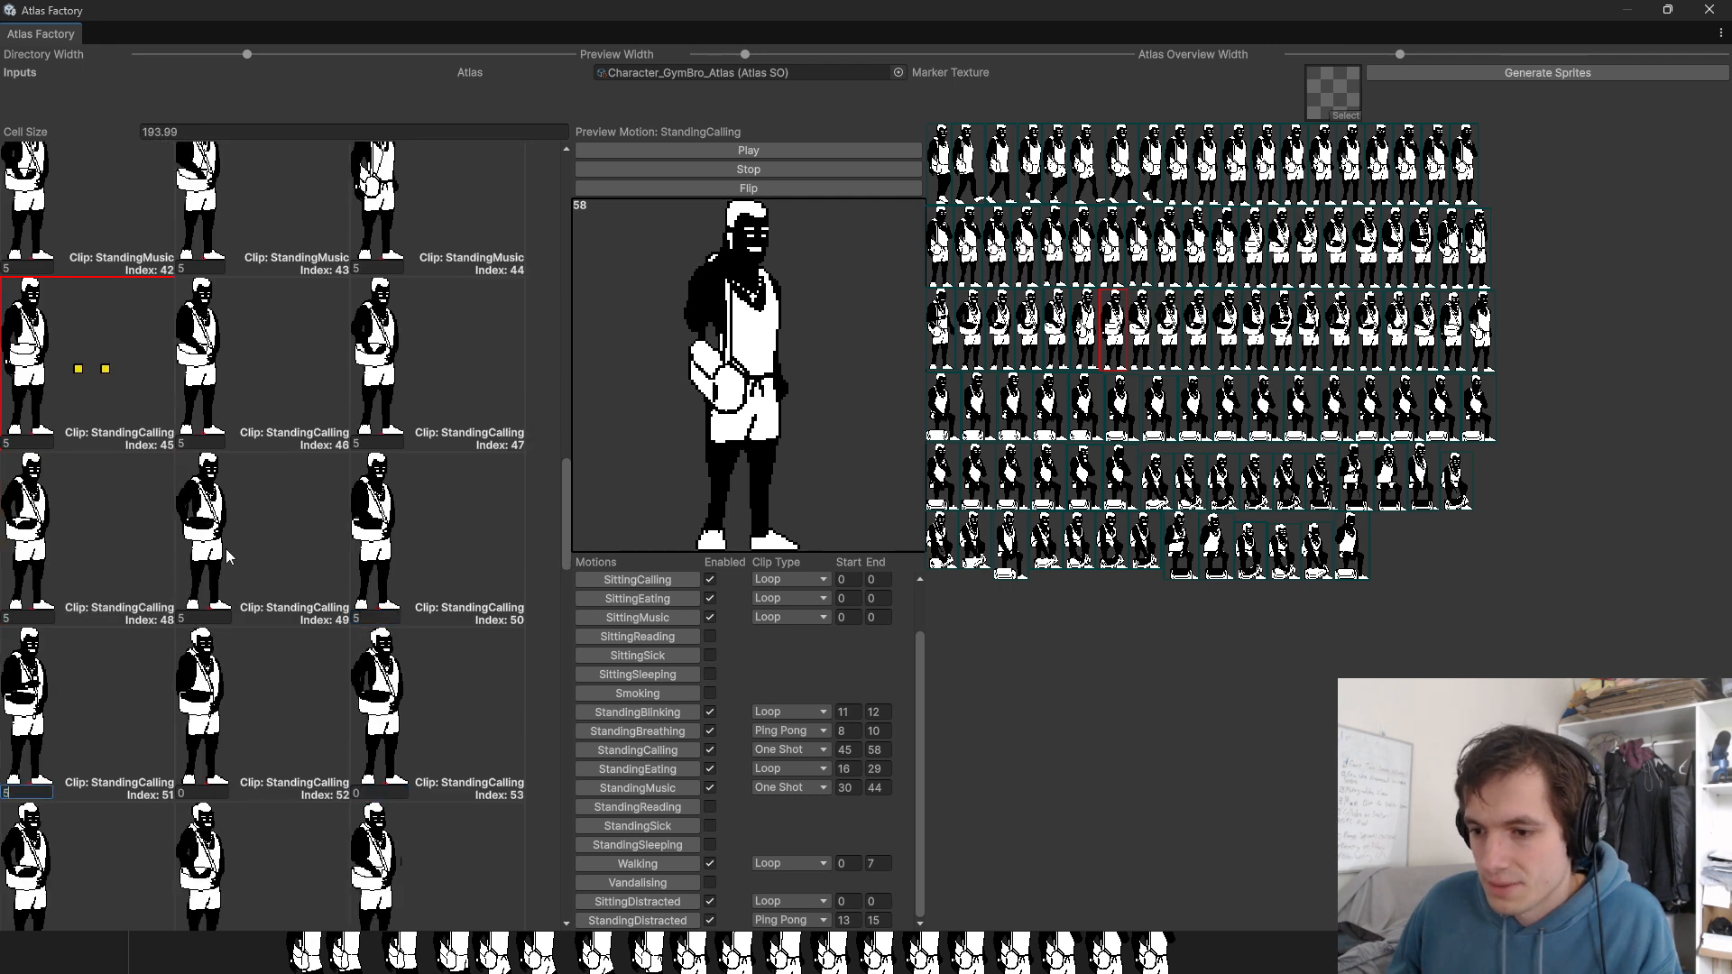
pyautogui.scroll(-2, 305, 551)
pyautogui.write('5')
pyautogui.press('Tab')
pyautogui.write('5')
pyautogui.press('Tab')
pyautogui.write('5')
pyautogui.press('Tab')
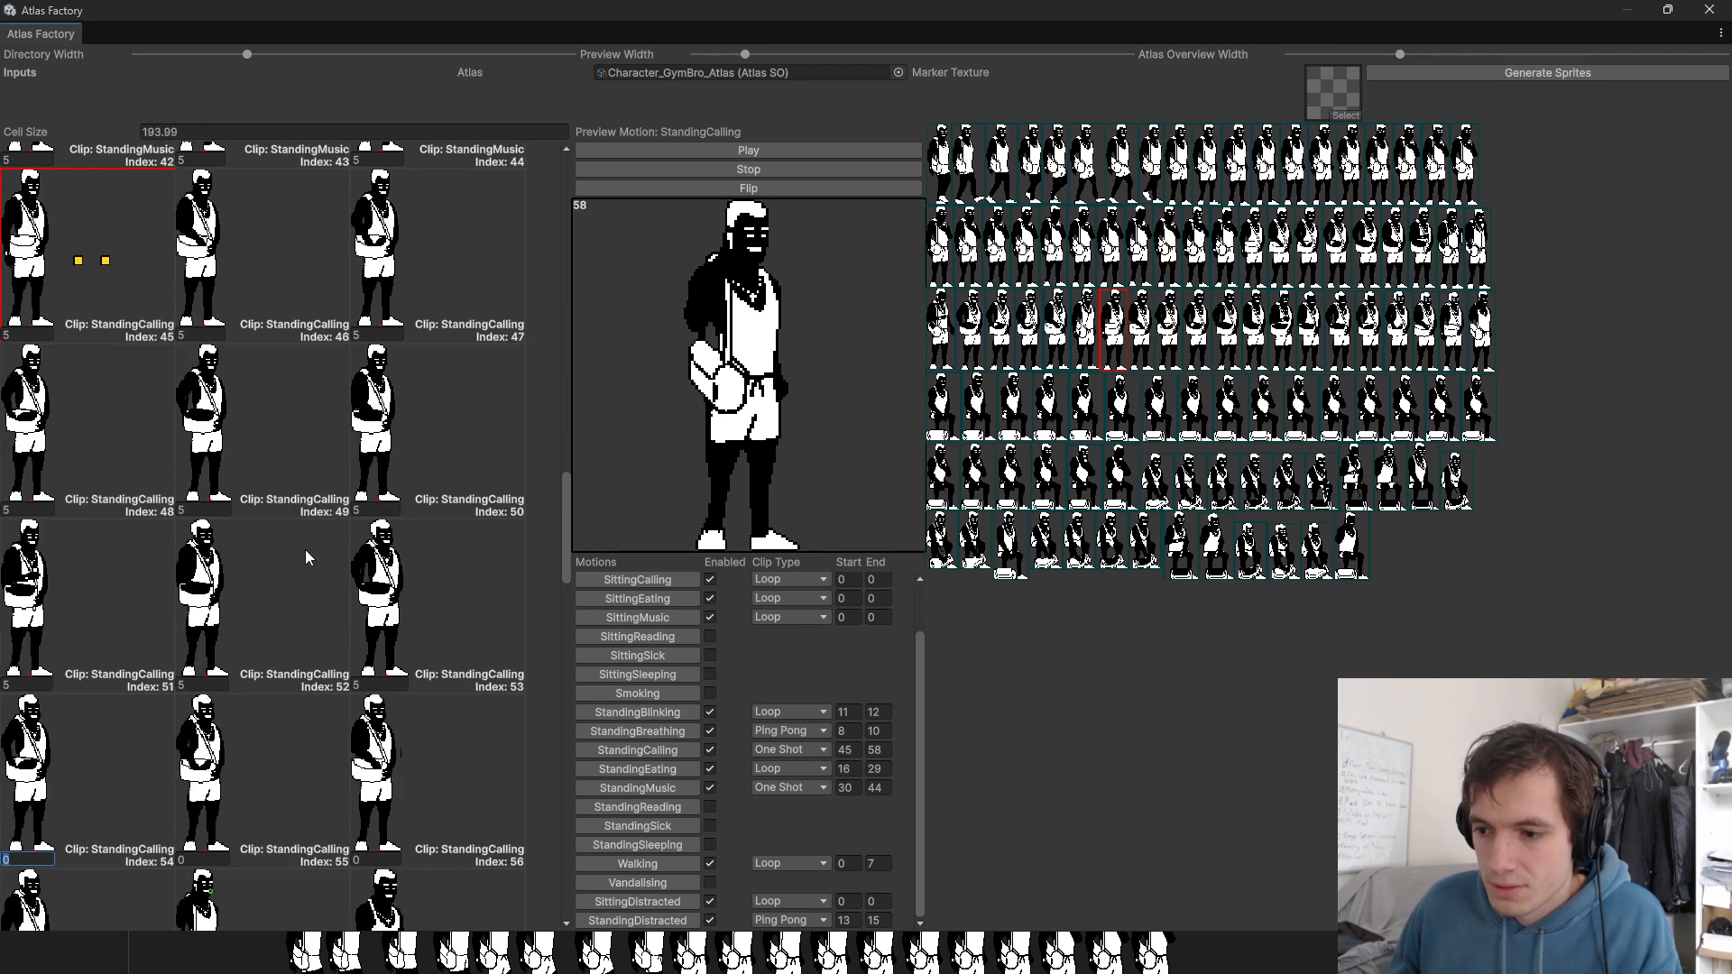
pyautogui.write('5')
pyautogui.scroll(-3, 305, 549)
pyautogui.press('Tab')
pyautogui.write('5')
pyautogui.press('Tab')
pyautogui.write('5')
pyautogui.press('Tab')
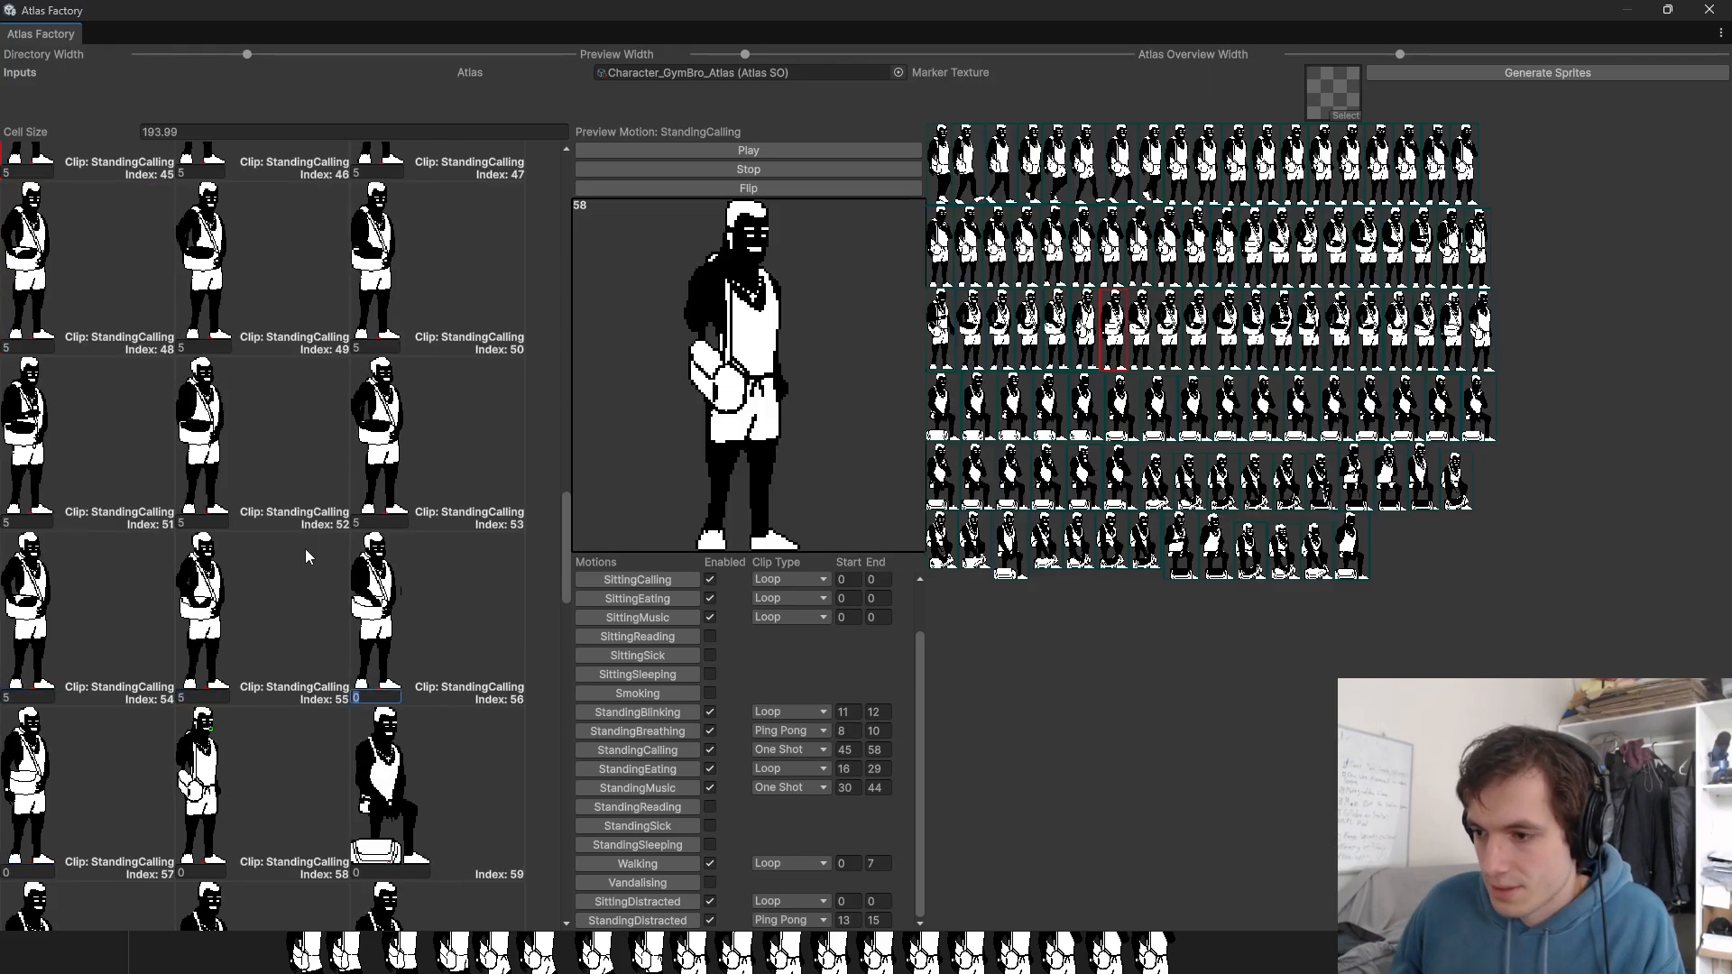
pyautogui.press('Tab')
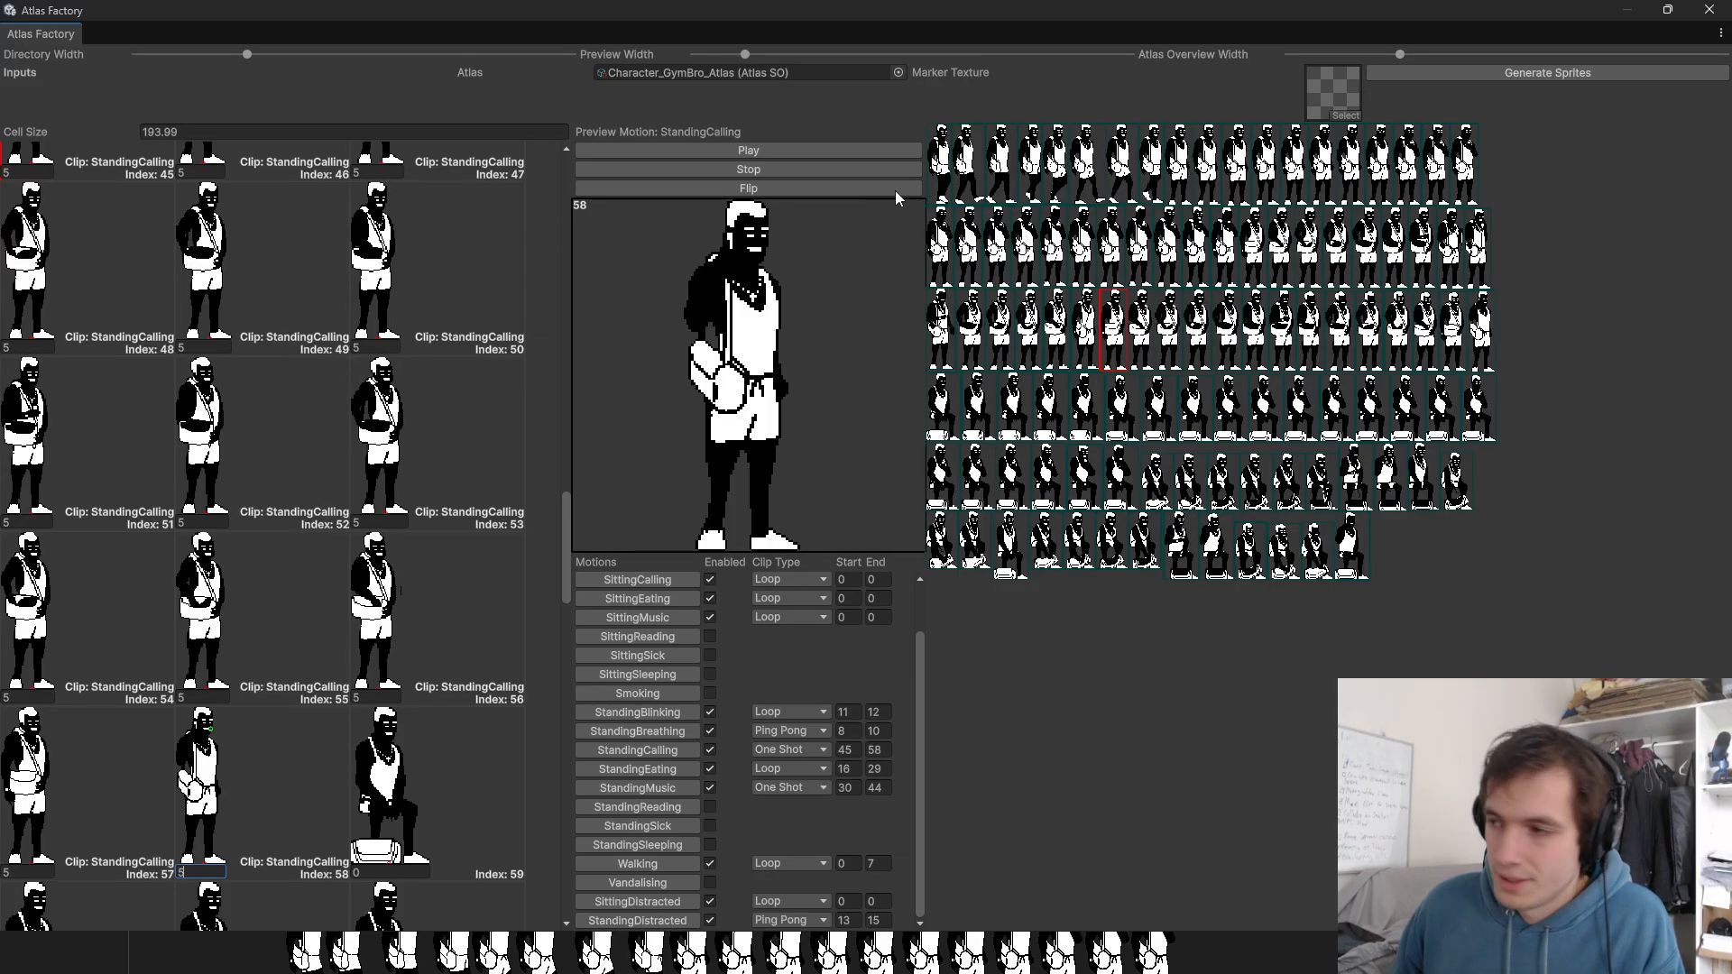
pyautogui.click(738, 151)
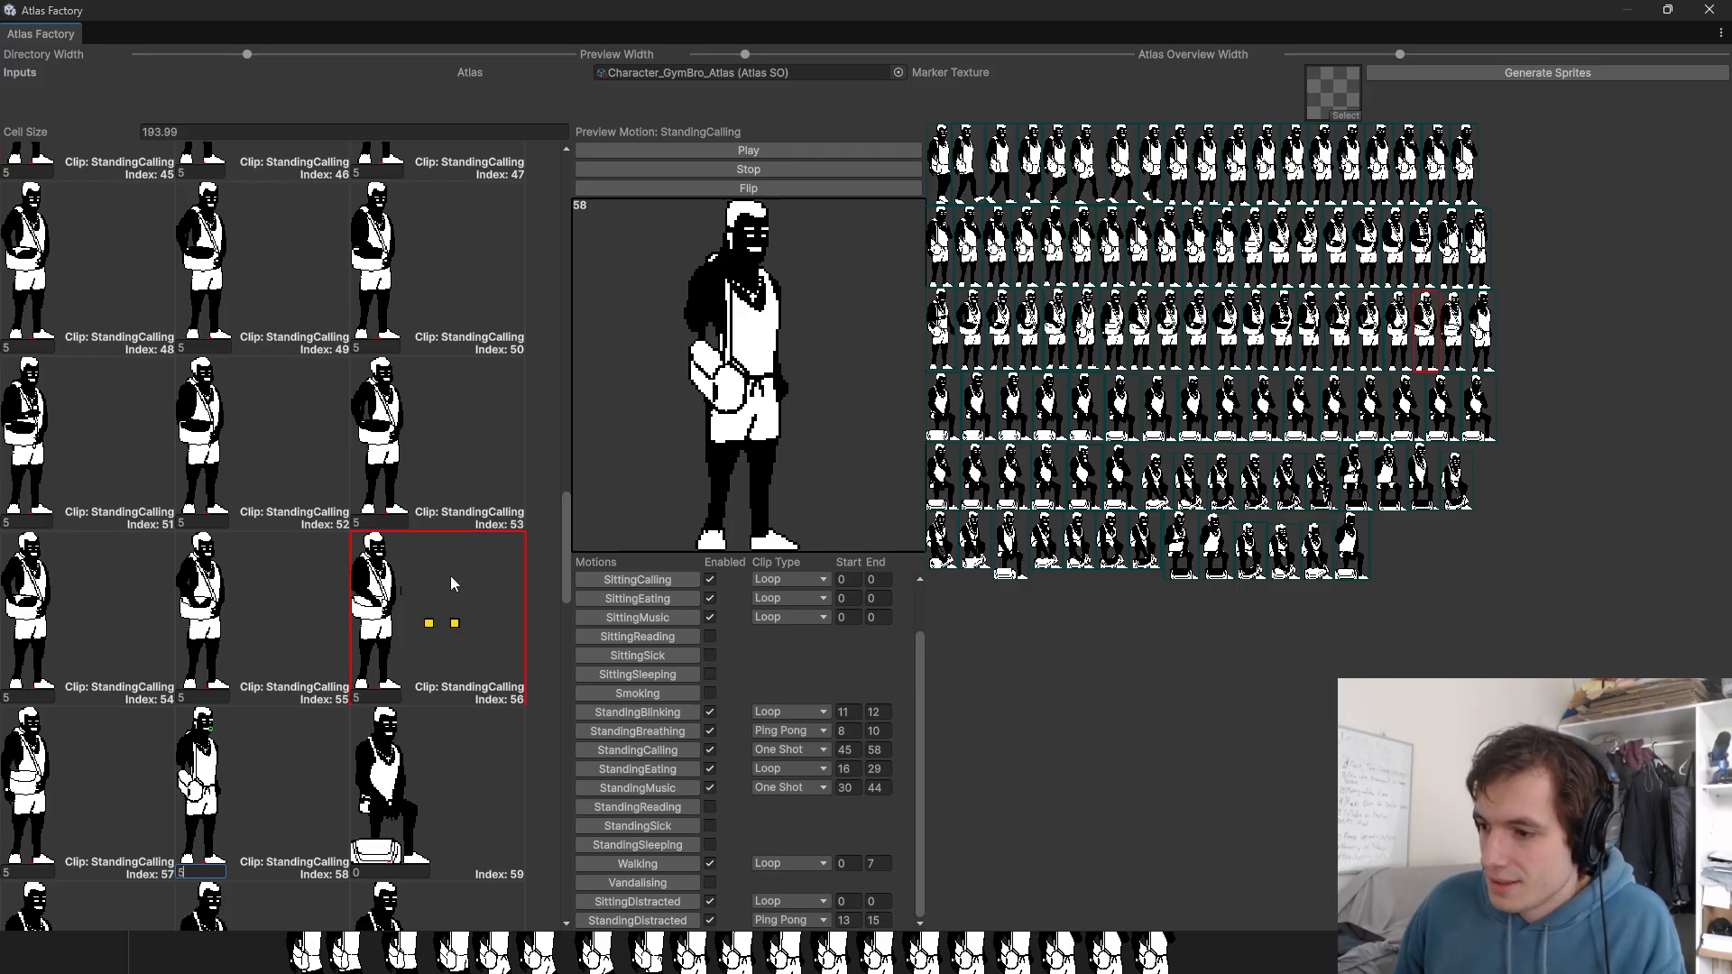
pyautogui.click(739, 171)
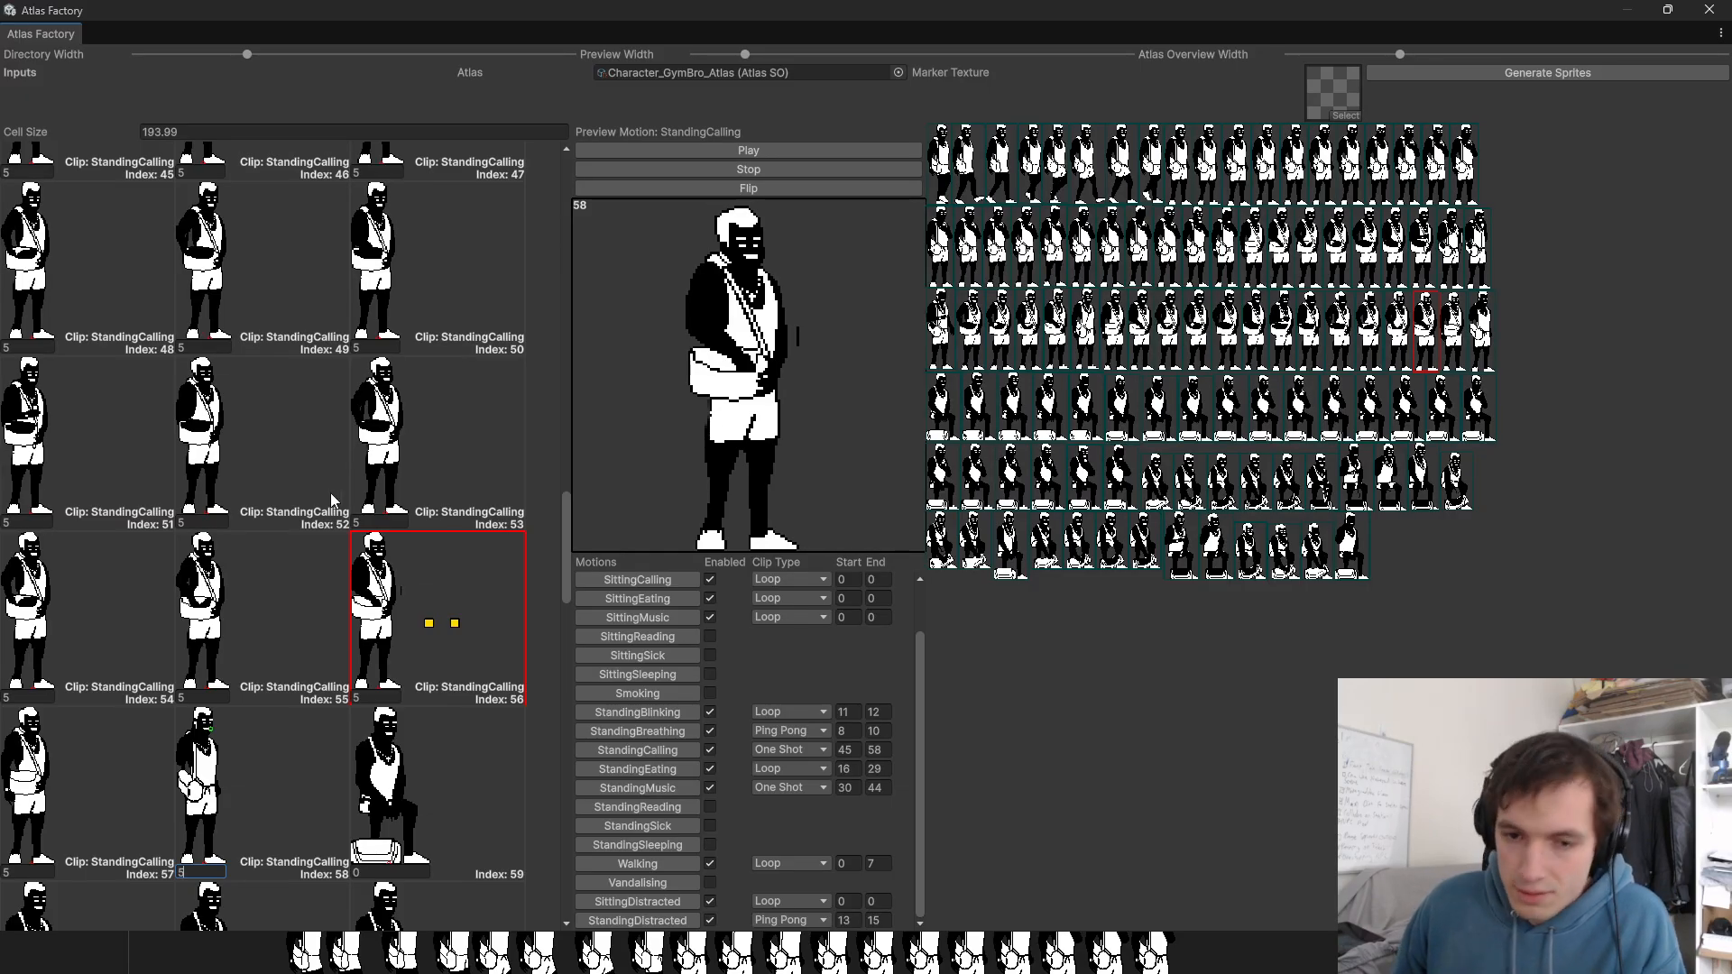
# Step: Set the SittingBreathing motion to the Ping Pong clip type, starting at index 59 and ending at index 61
pyautogui.scroll(-1, 349, 480)
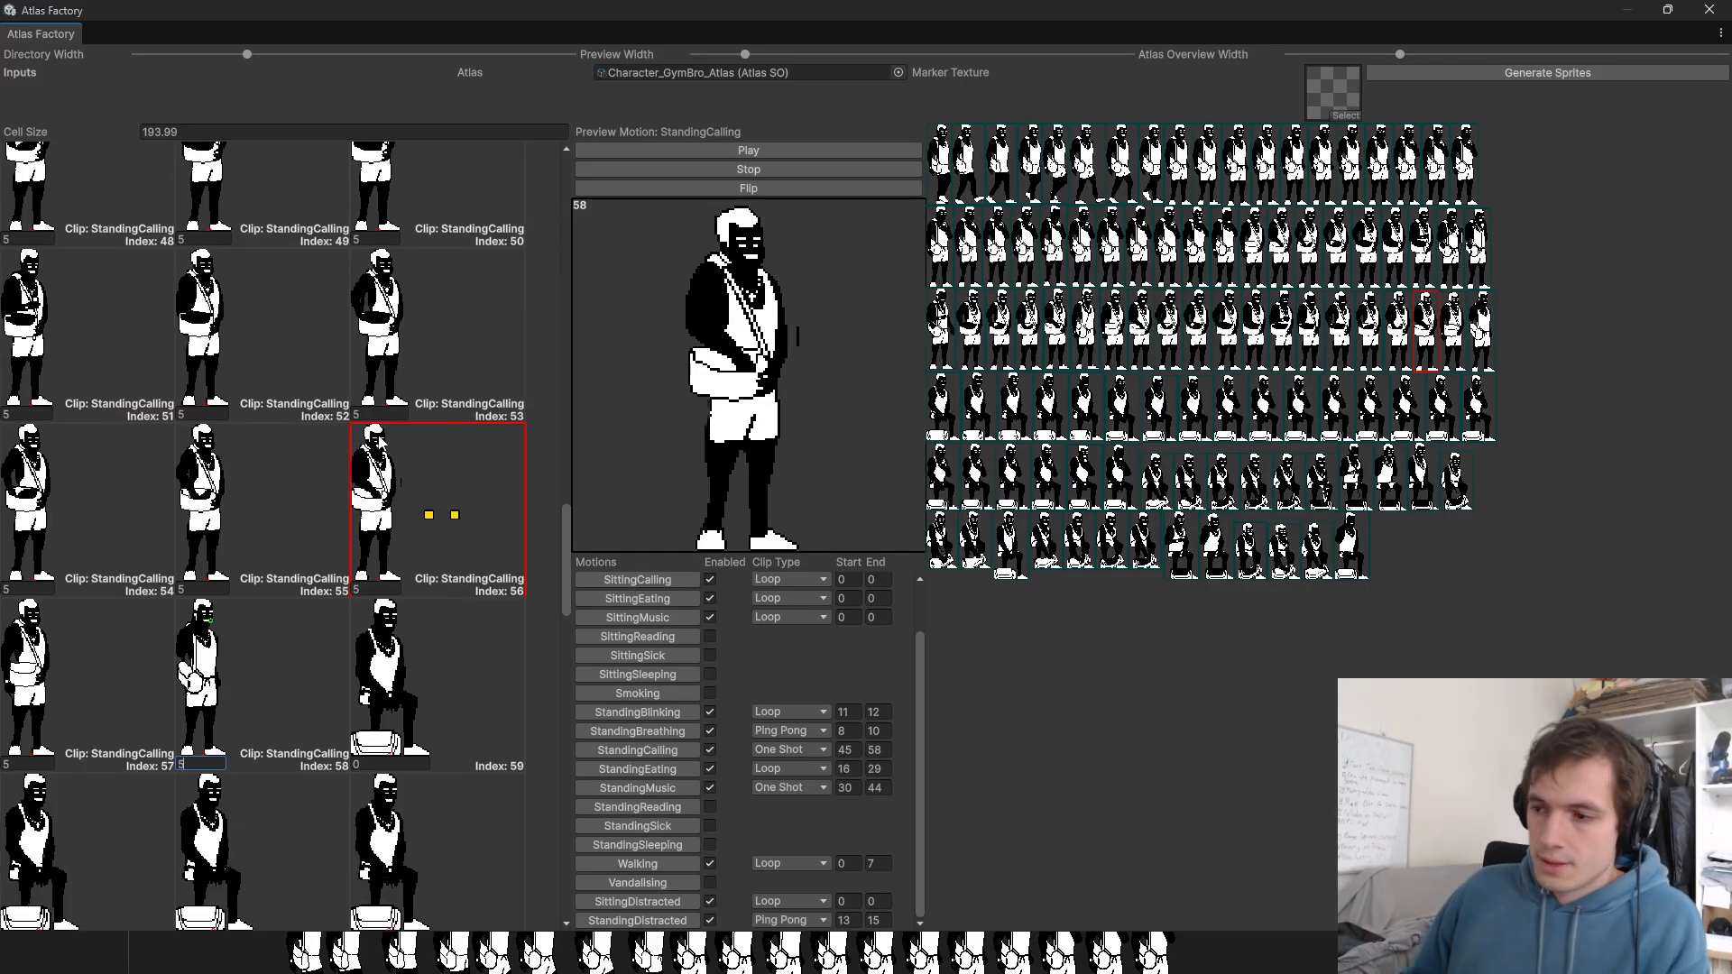
pyautogui.scroll(-3, 339, 521)
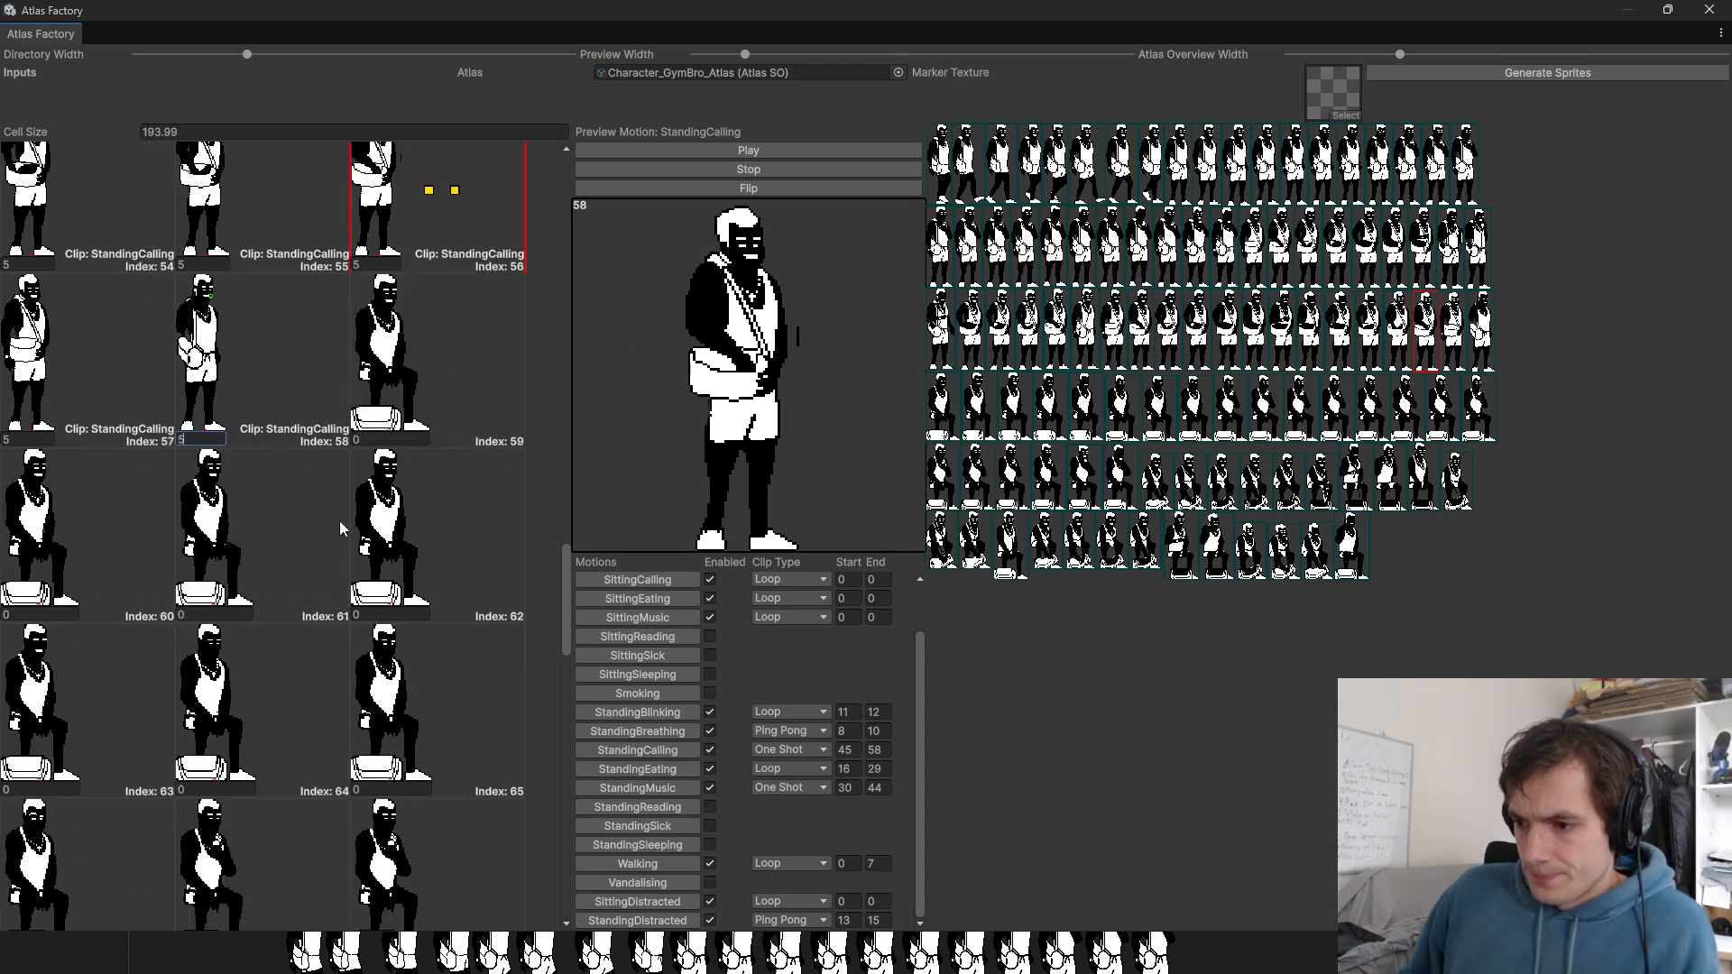
pyautogui.click(415, 364)
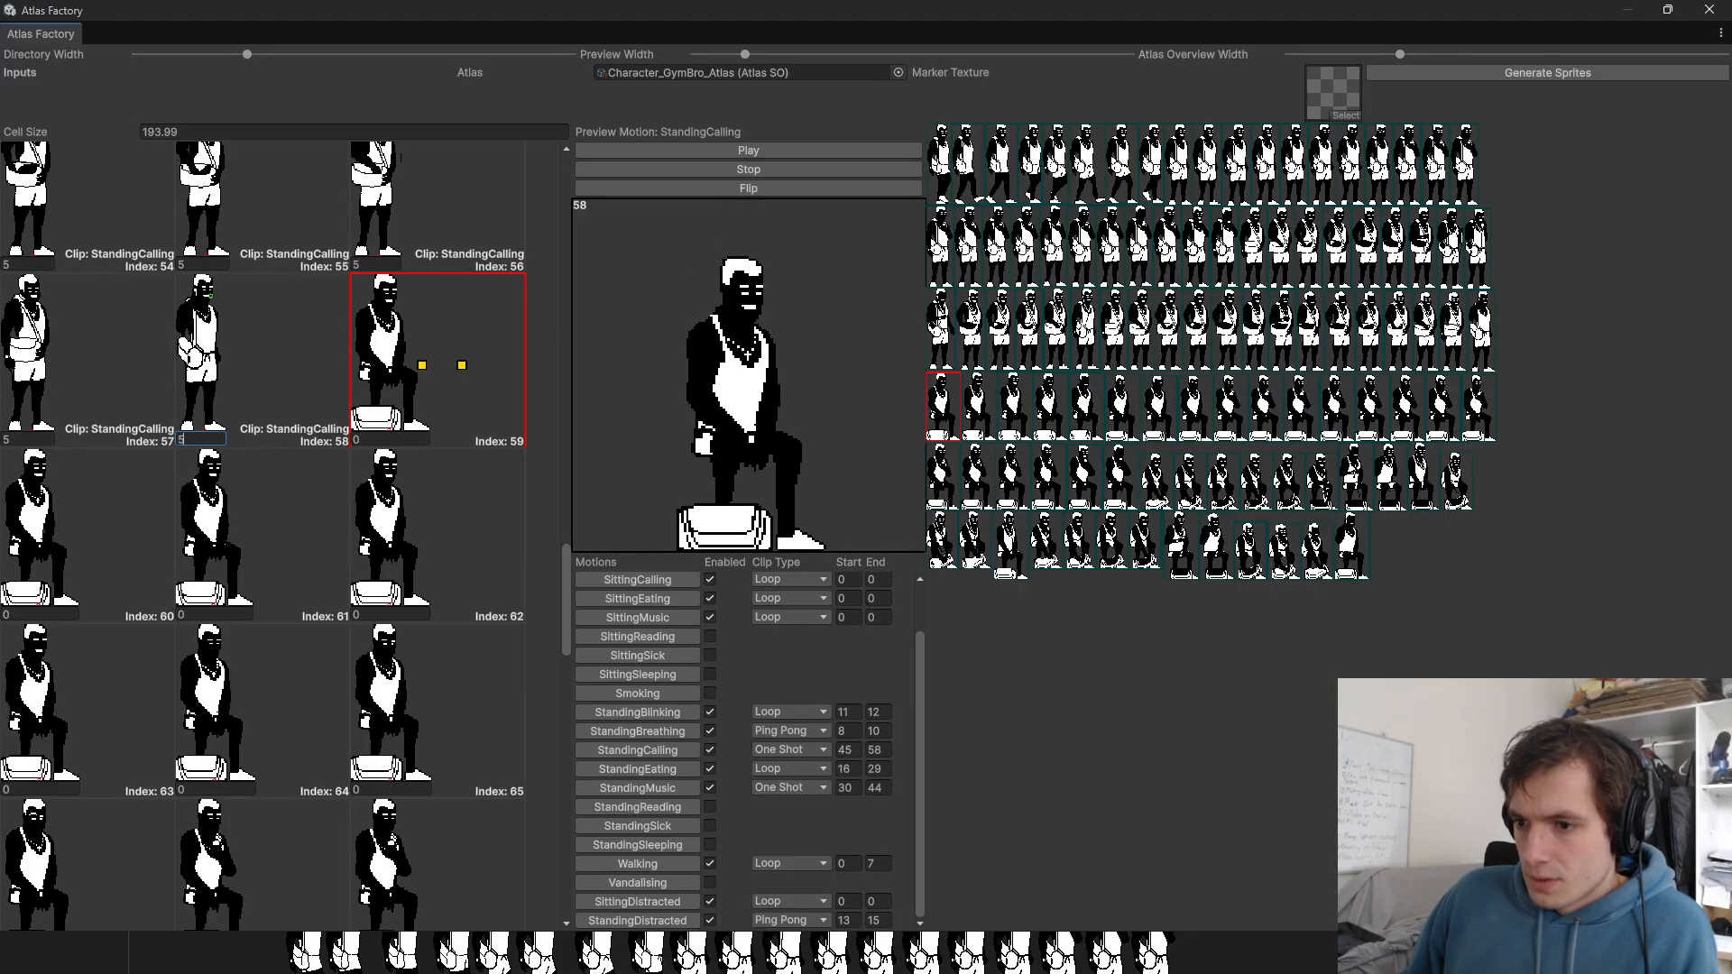
pyautogui.scroll(2, 680, 658)
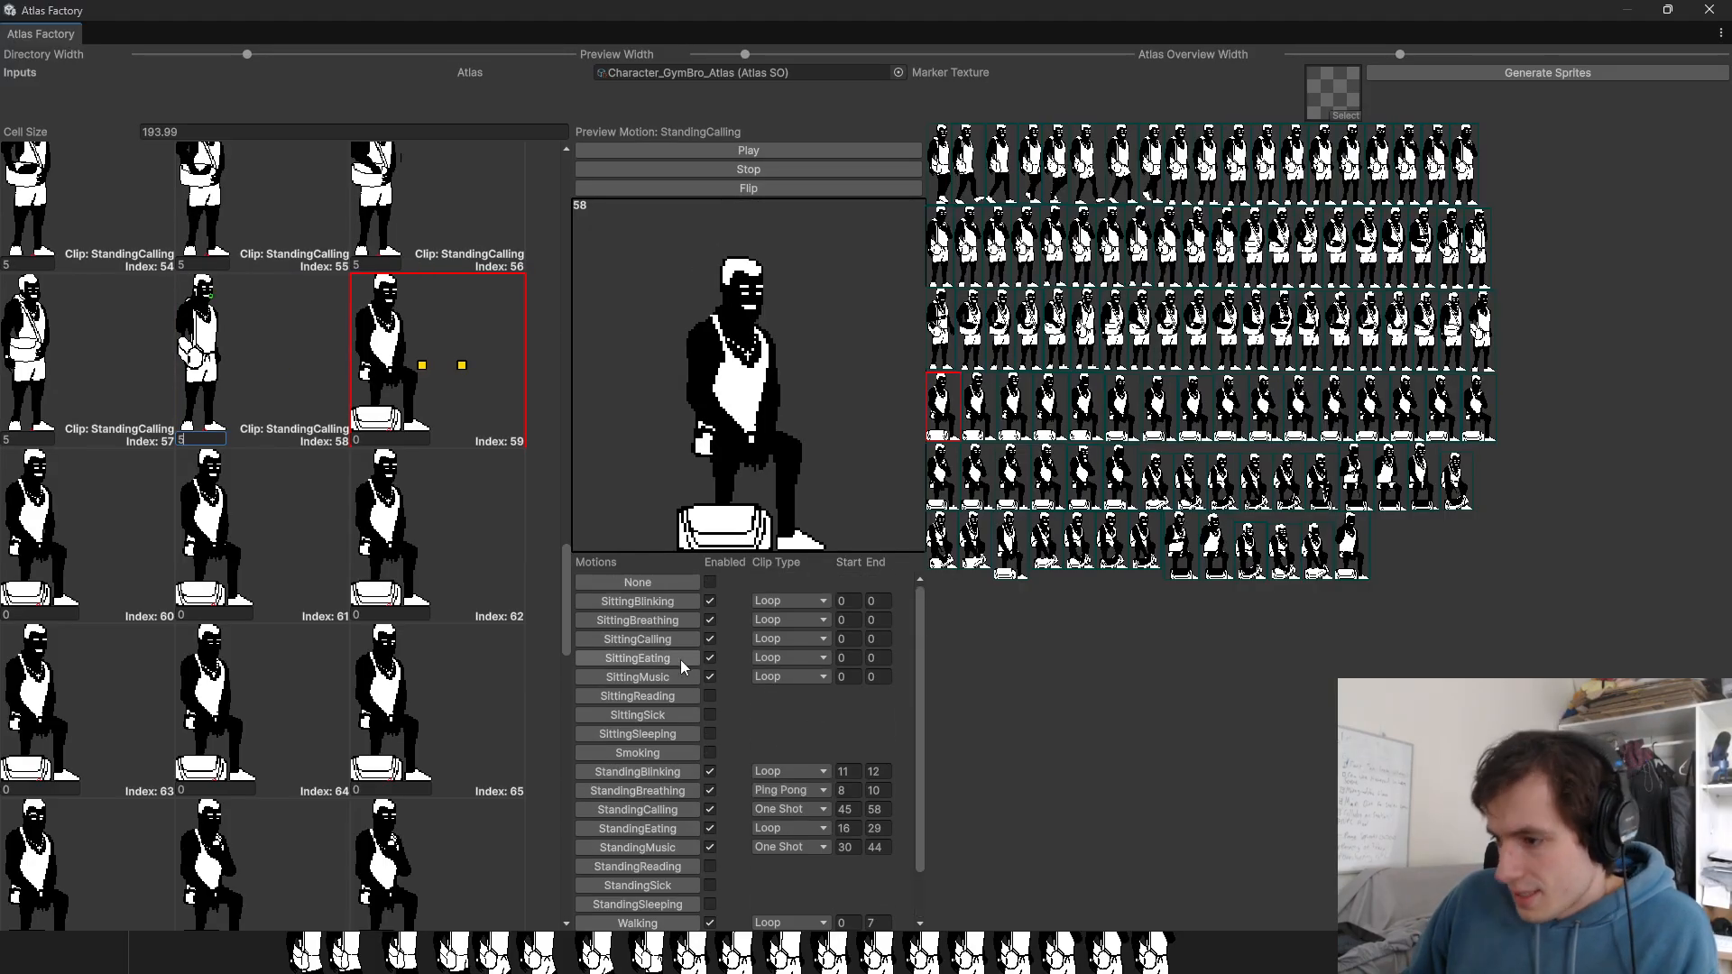
pyautogui.click(785, 621)
pyautogui.click(792, 657)
pyautogui.click(847, 615)
pyautogui.write('5')
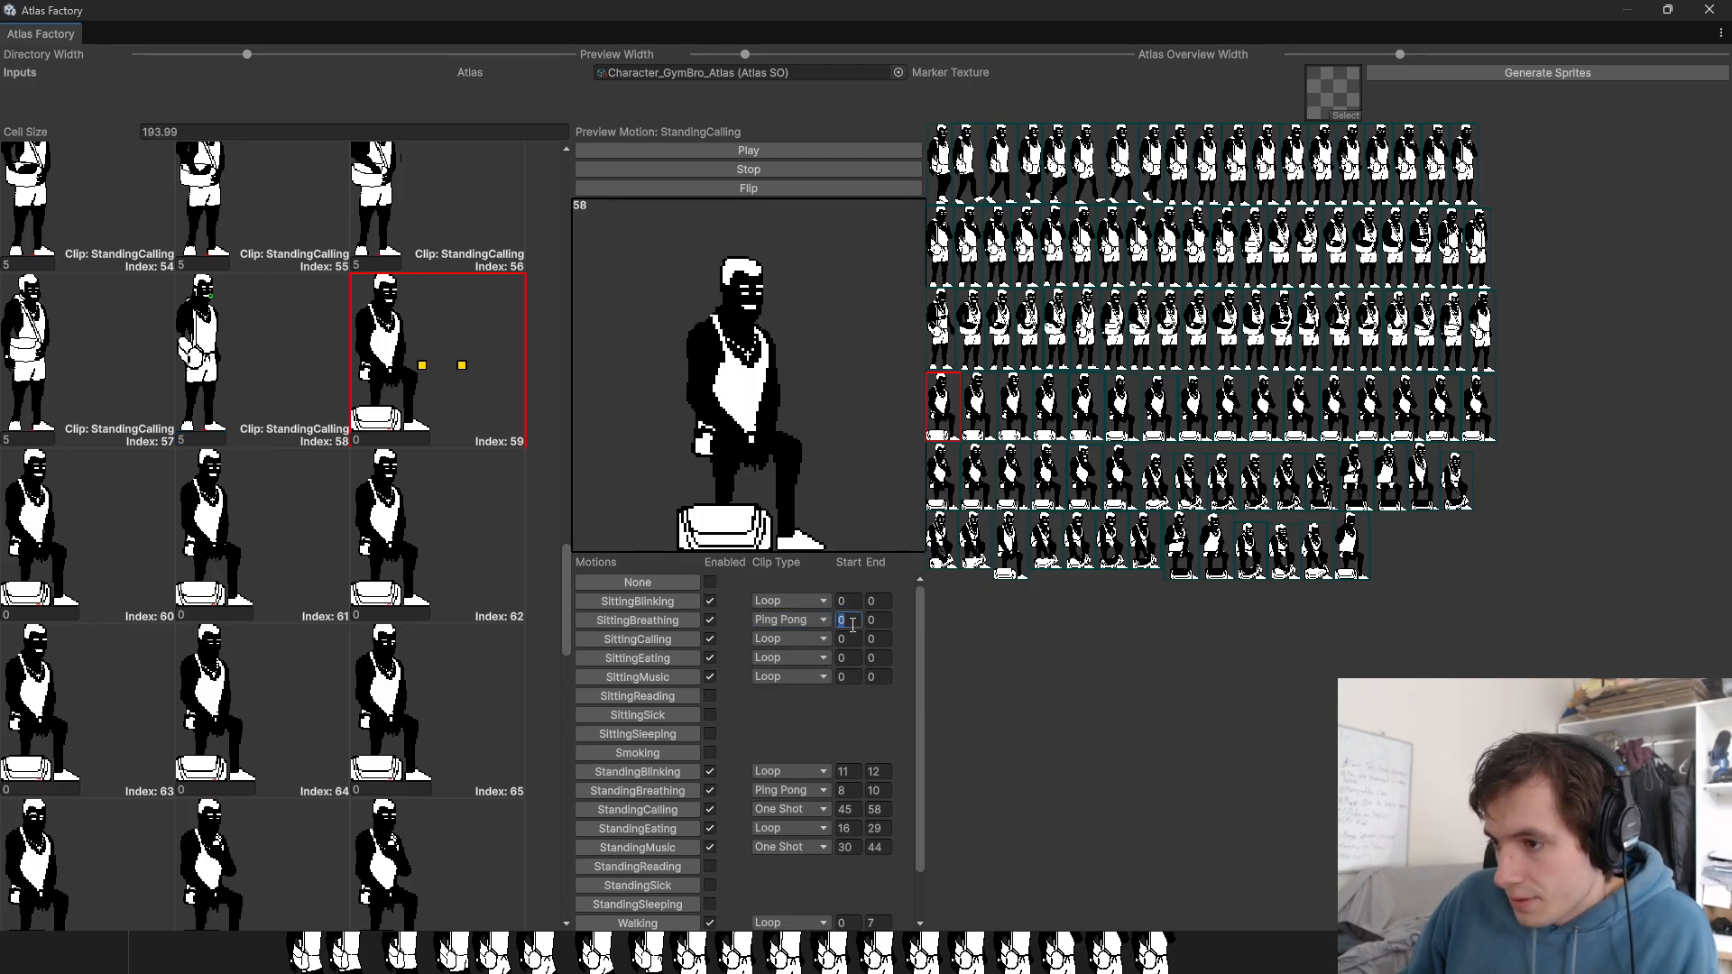
pyautogui.write('9')
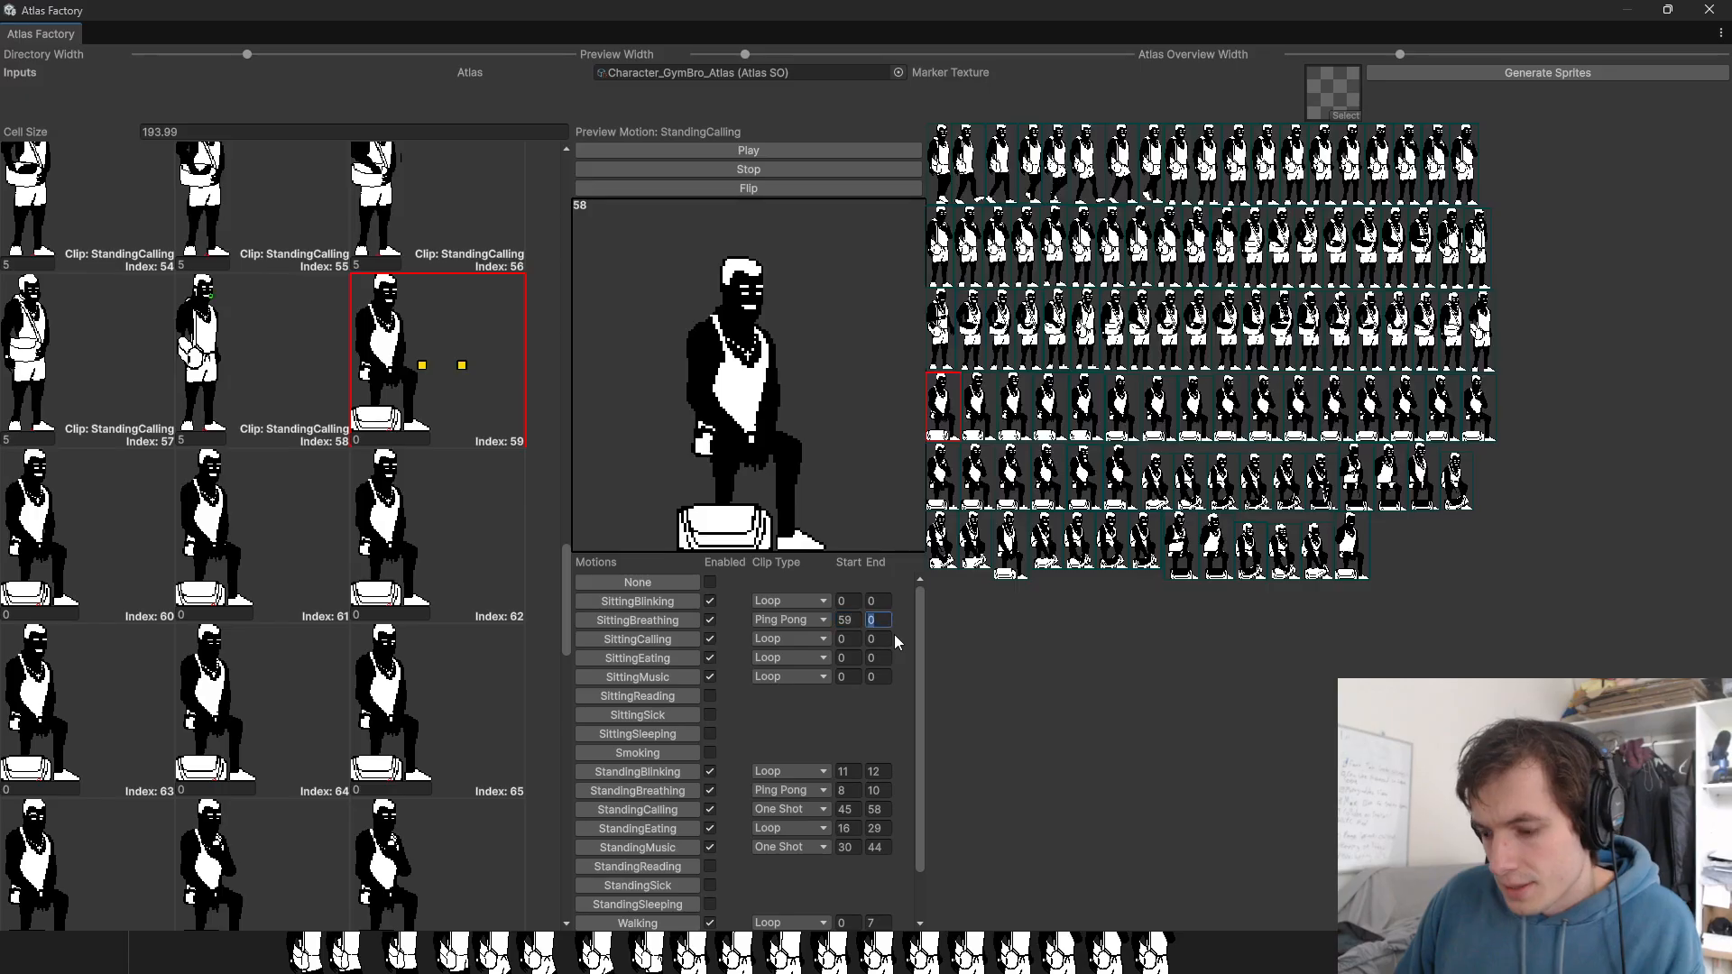
pyautogui.write('61')
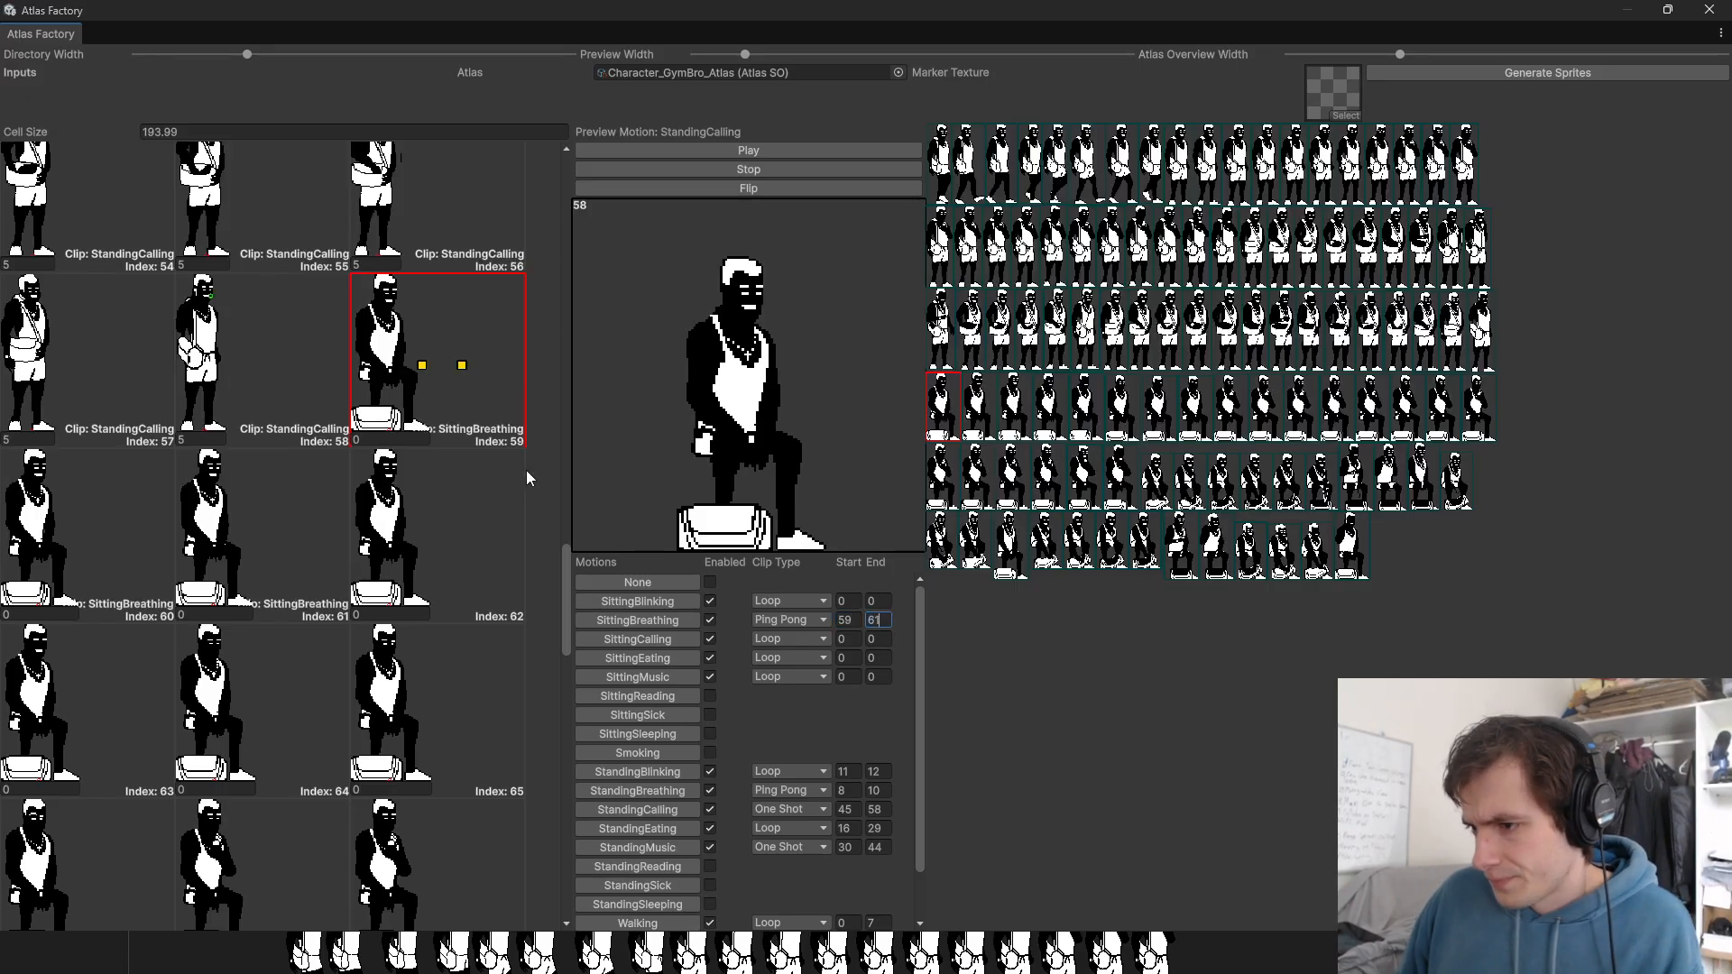
# Step: Set the SittingBreathing frame values to 50, 10 and 50 at indices 59, 60 and 61, and preview the motion
pyautogui.click(388, 440)
pyautogui.write('50')
pyautogui.press('Tab')
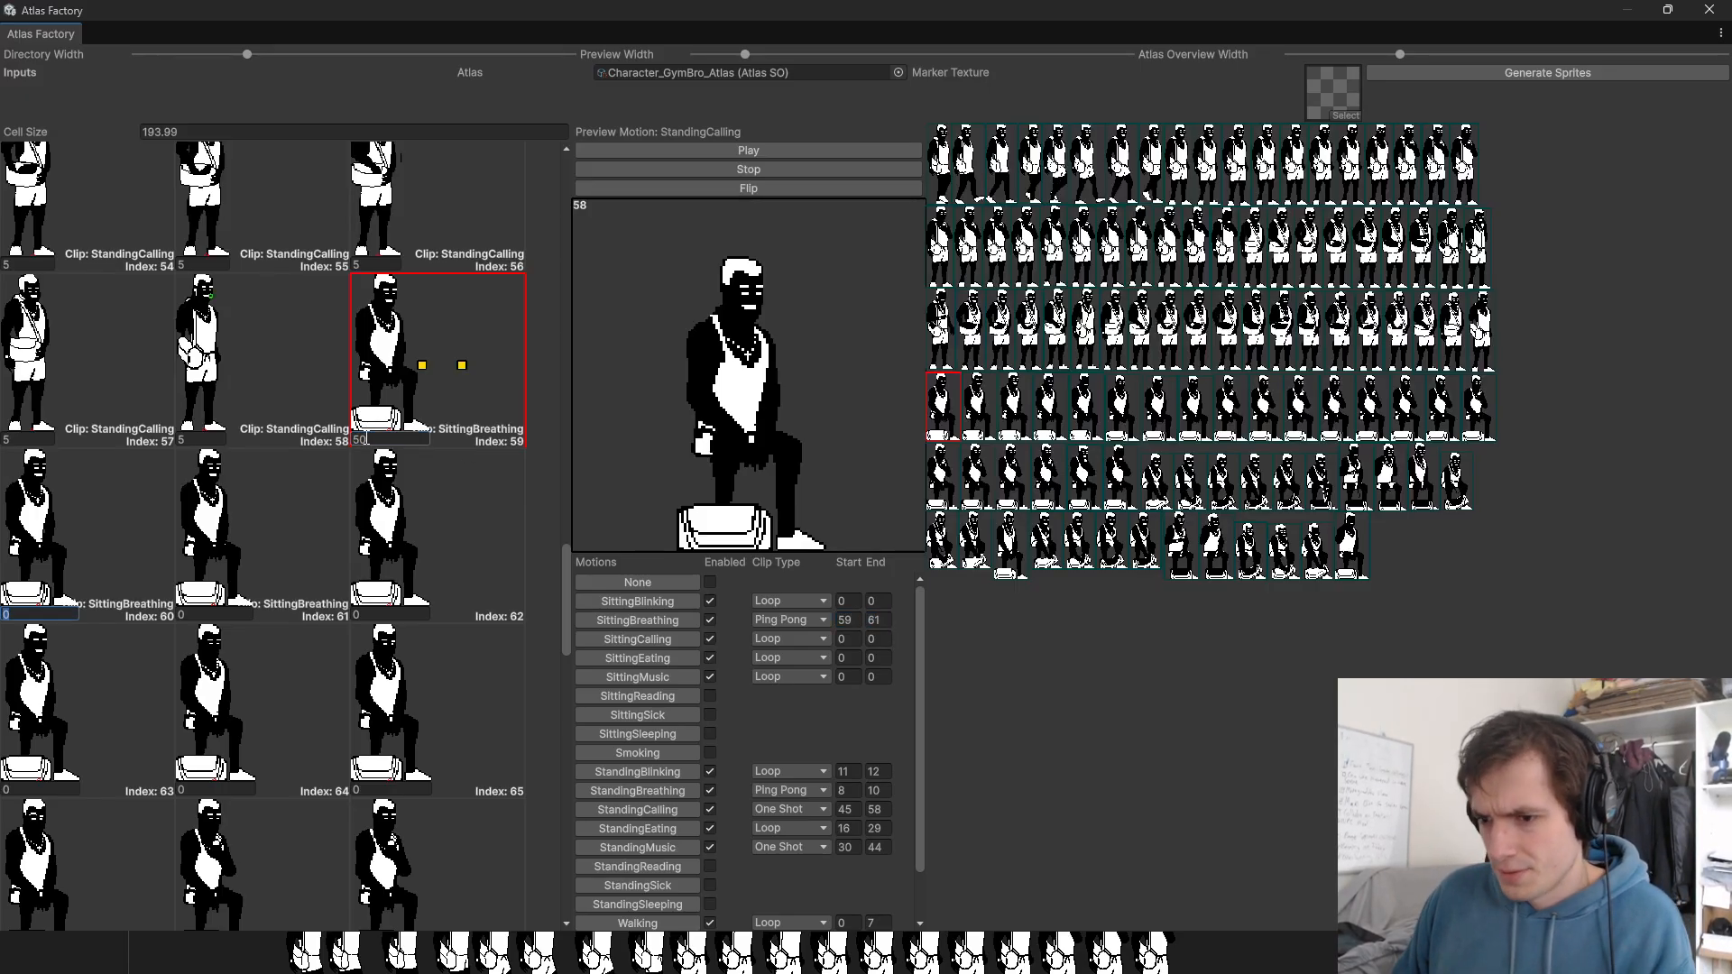
pyautogui.write('10')
pyautogui.press('Tab')
pyautogui.write('50')
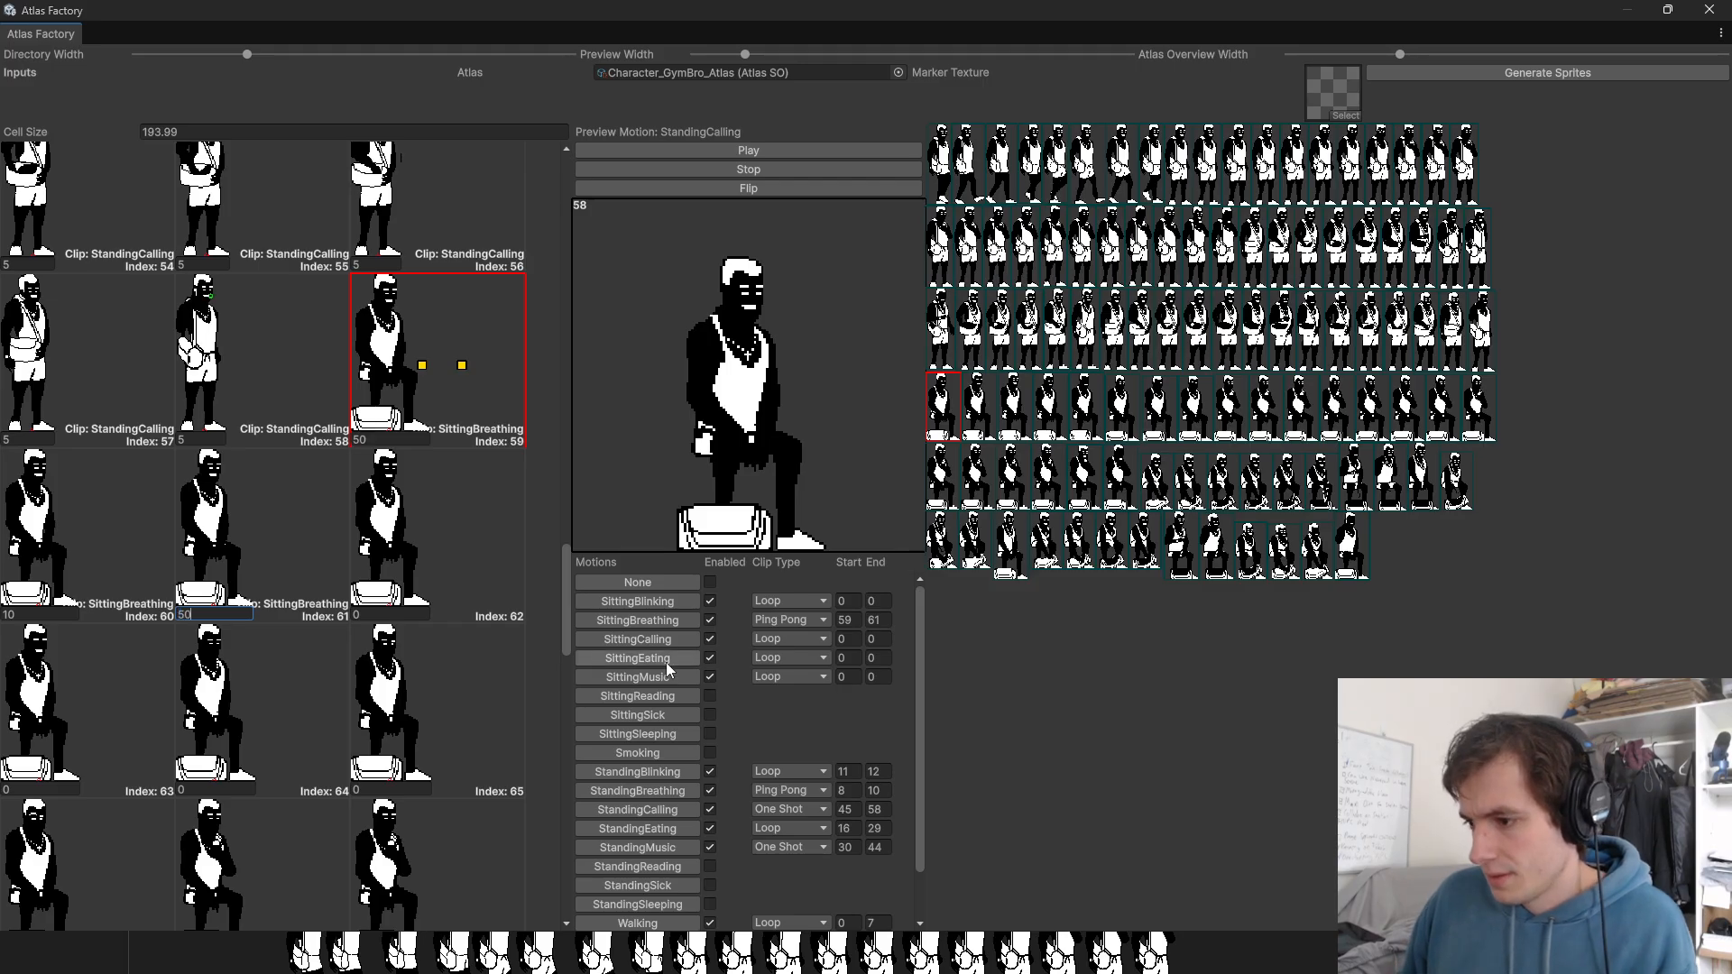
pyautogui.click(663, 621)
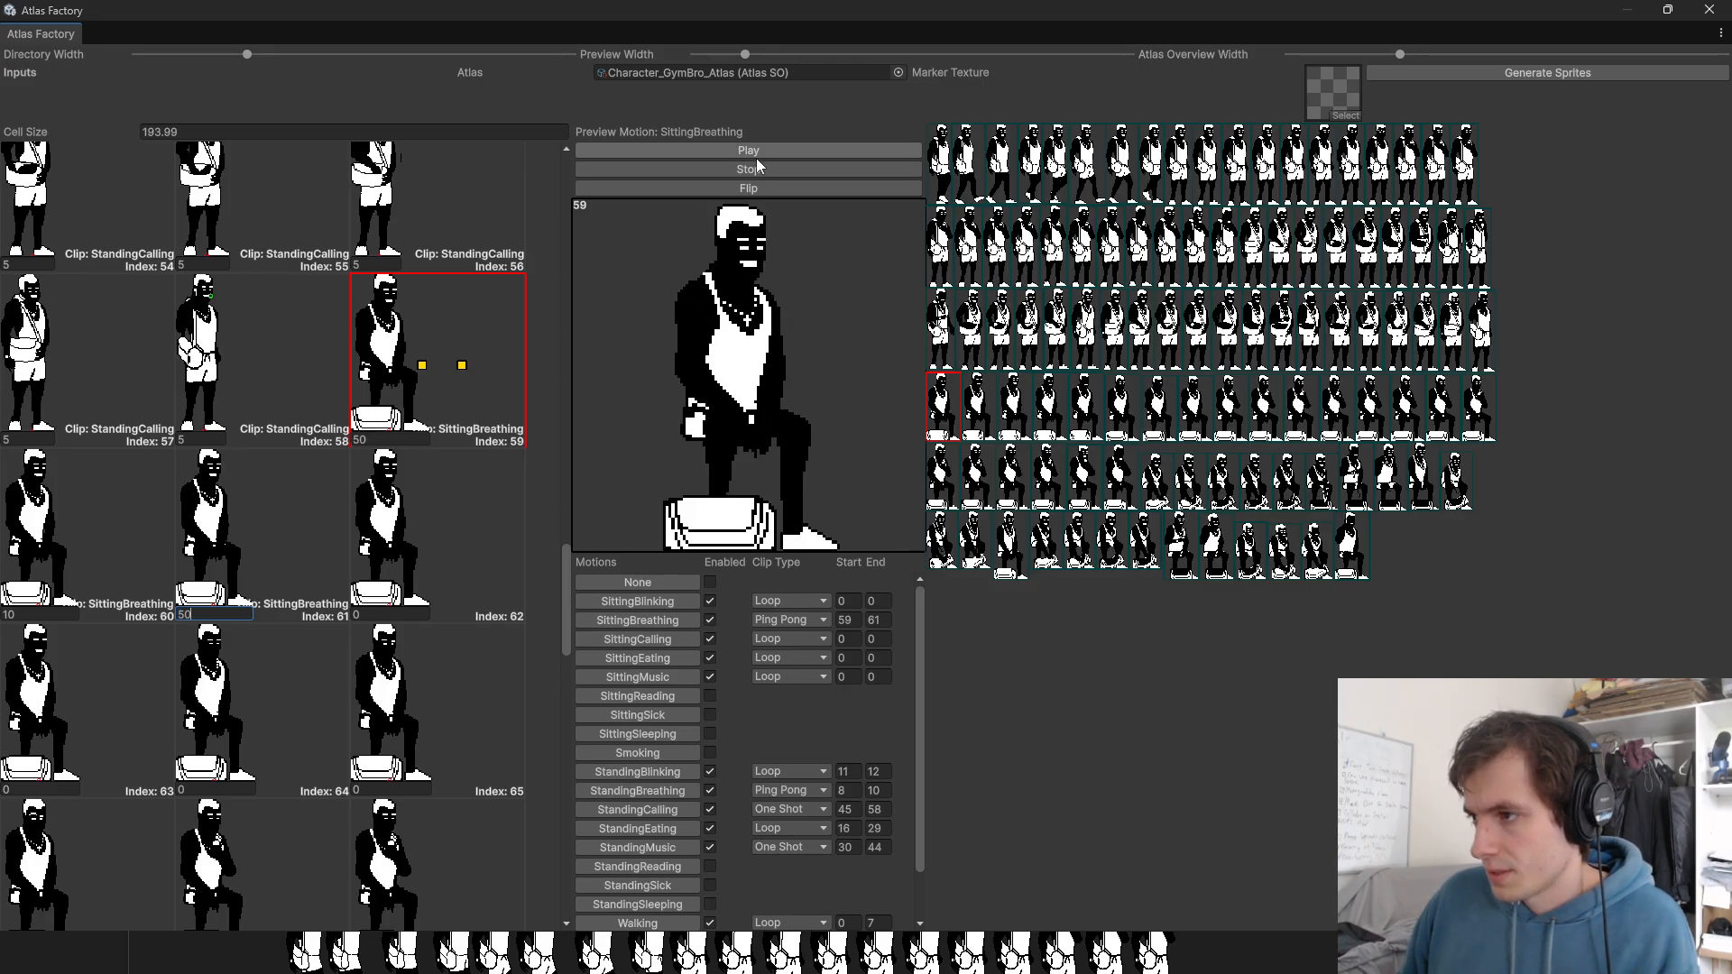
pyautogui.click(757, 152)
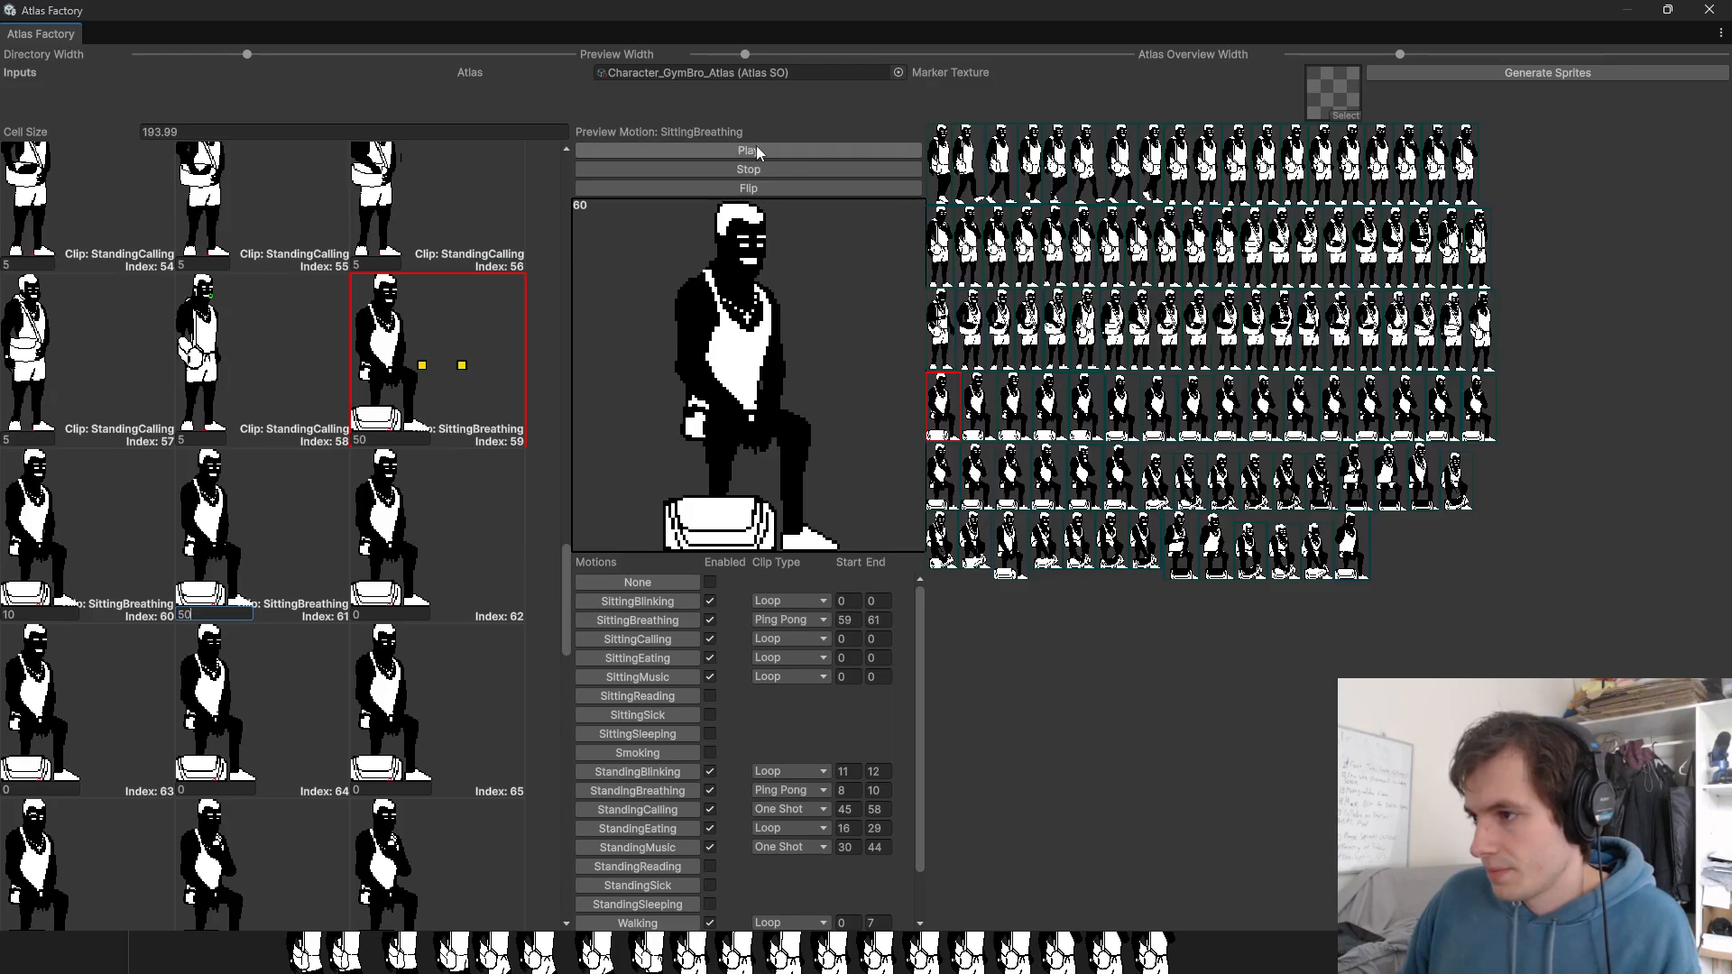
# Step: Set the SittingBlinking motion to start at index 62 and end at index 63
pyautogui.scroll(-3, 480, 322)
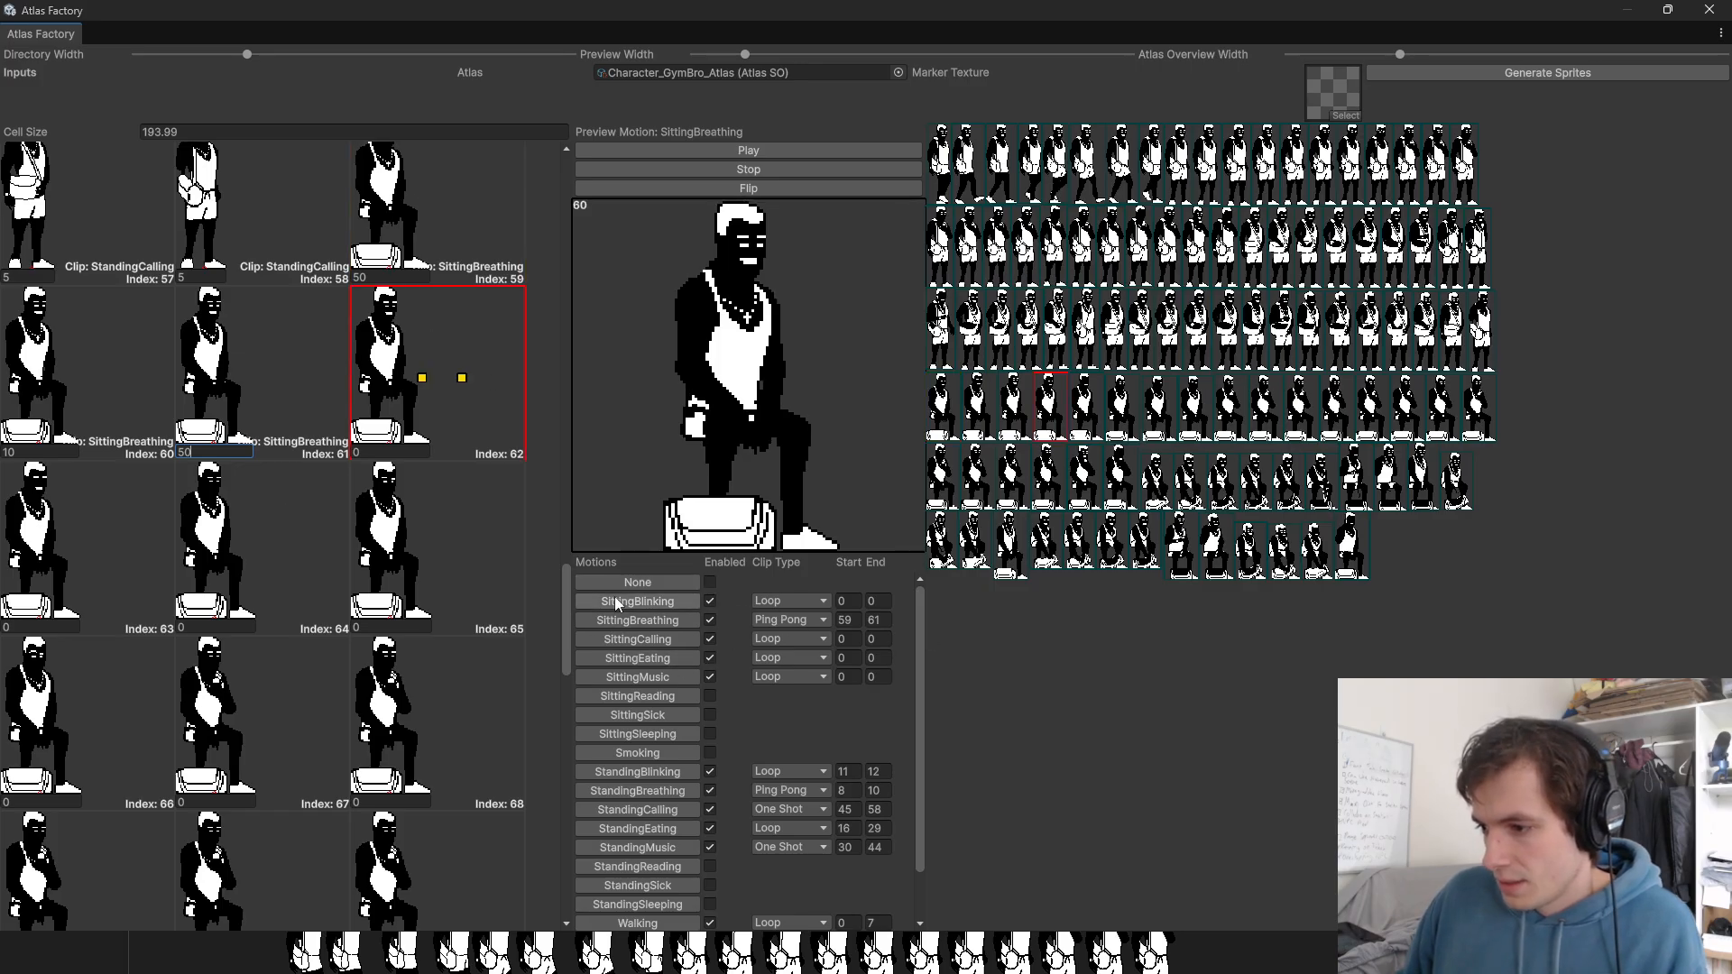
pyautogui.click(845, 600)
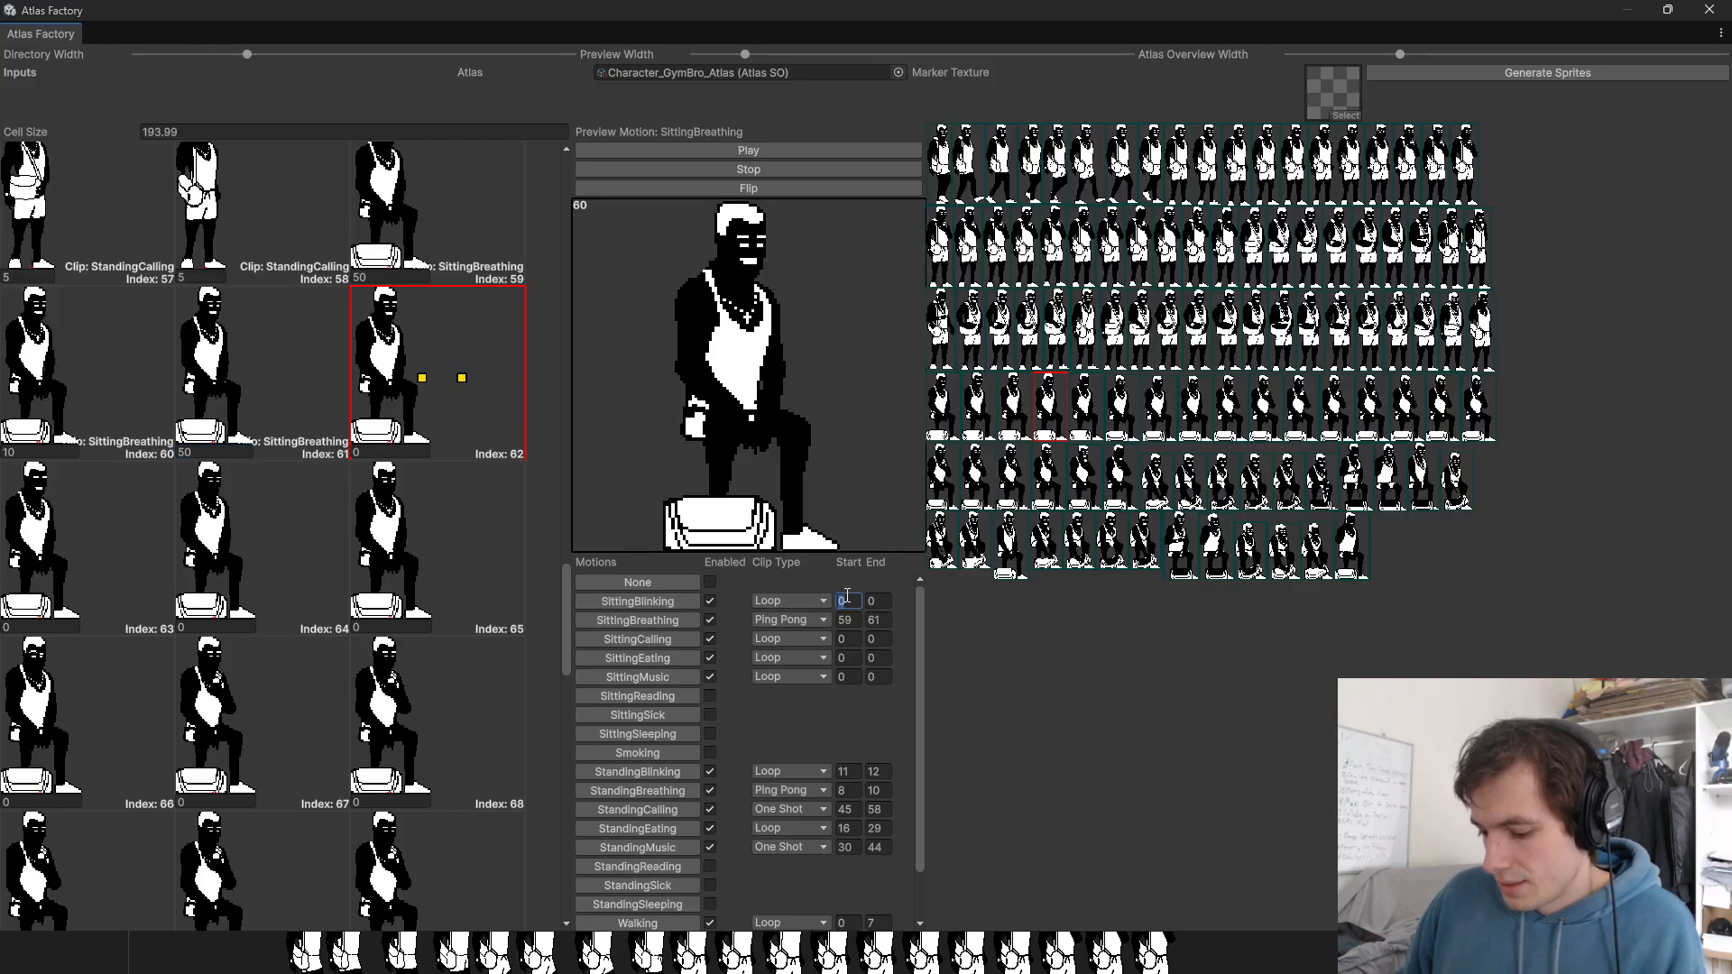
pyautogui.write('62')
pyautogui.click(879, 601)
pyautogui.write('64')
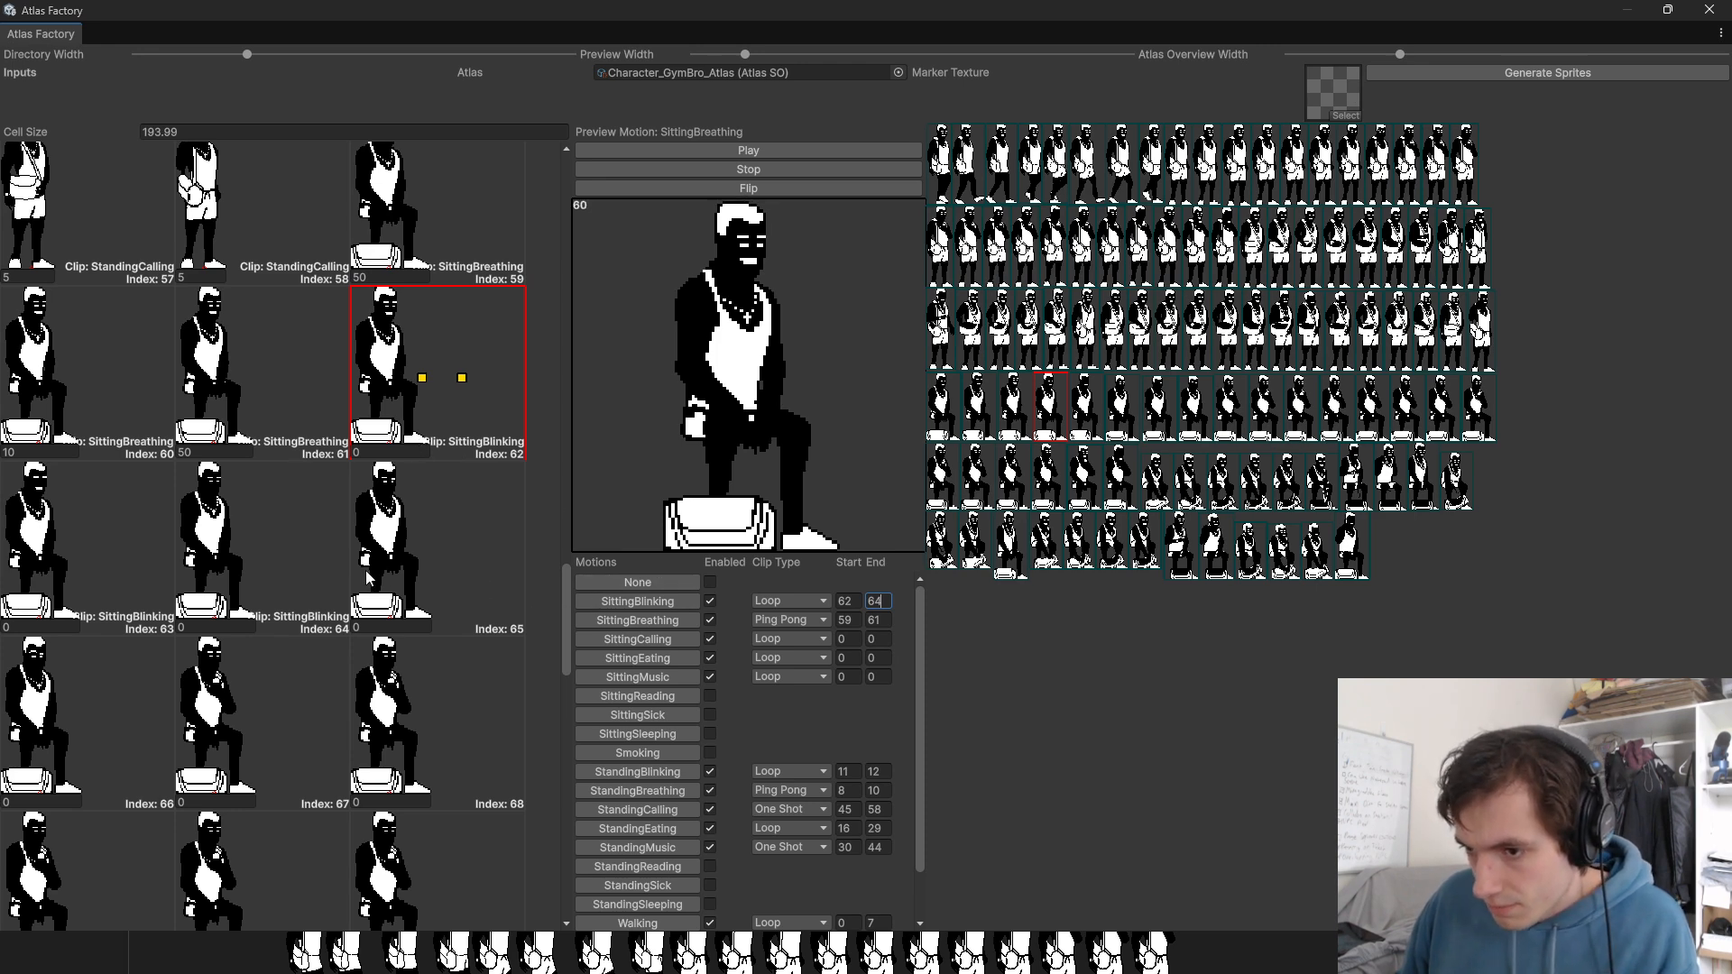
pyautogui.press('BackSpace')
pyautogui.write('3')
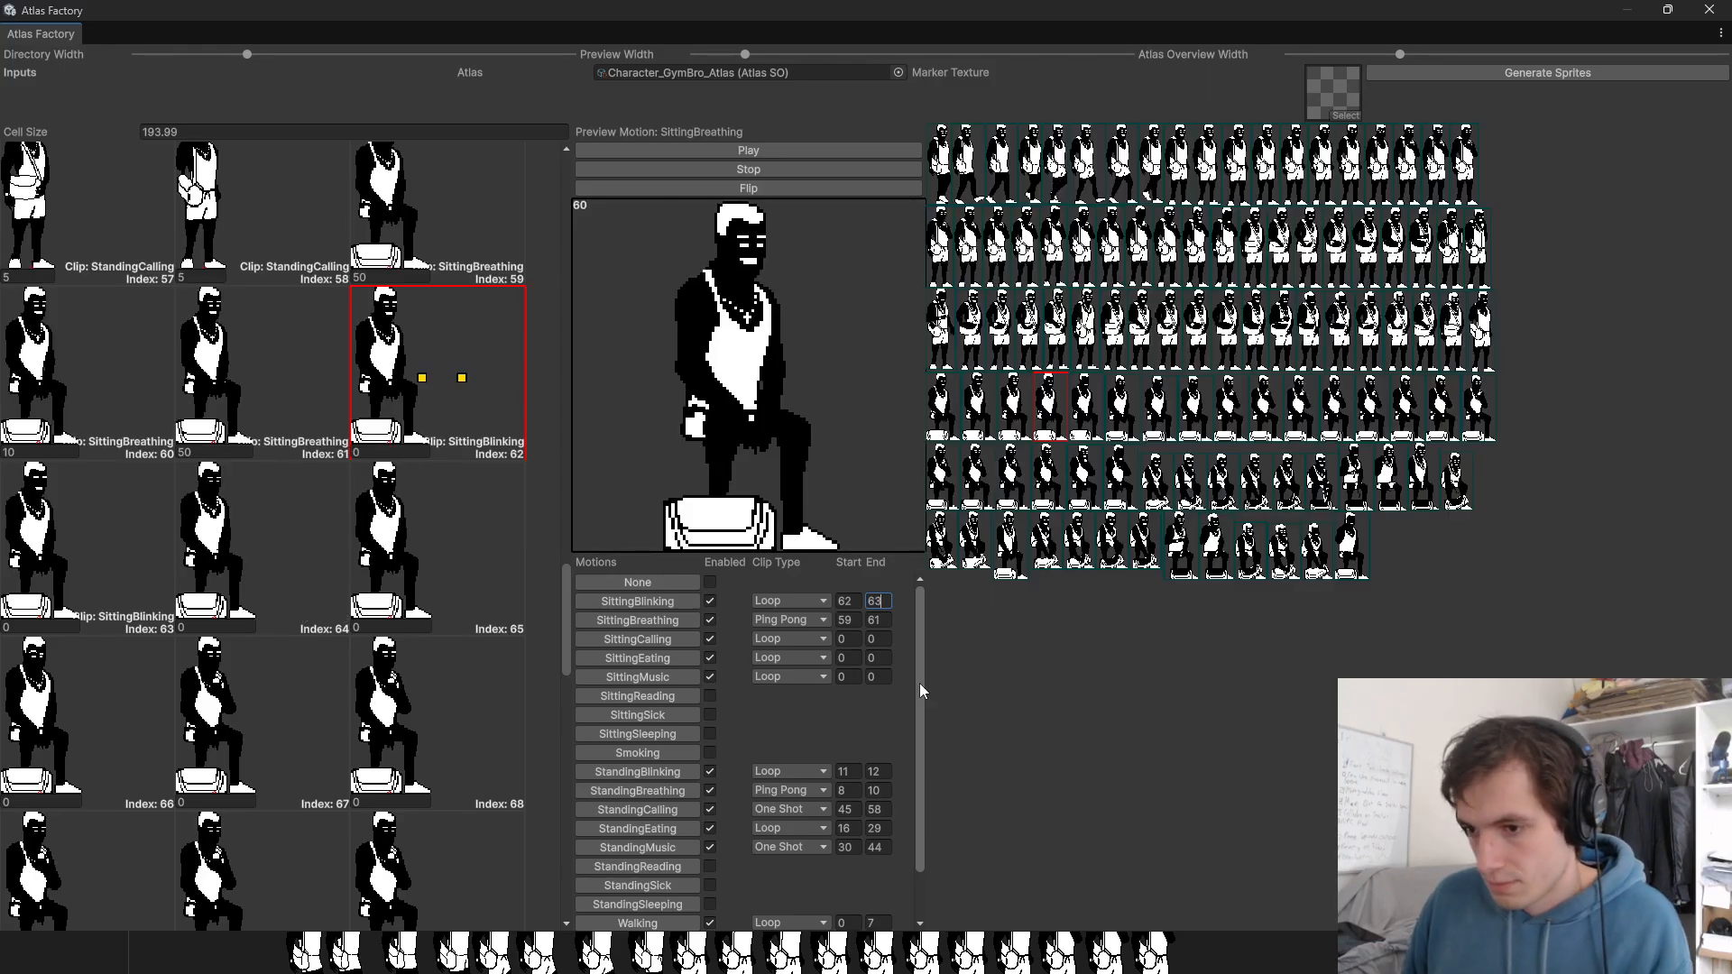
# Step: Set the SittingBlinking frame values to 100 at index 62 and 10 at index 63
pyautogui.click(355, 452)
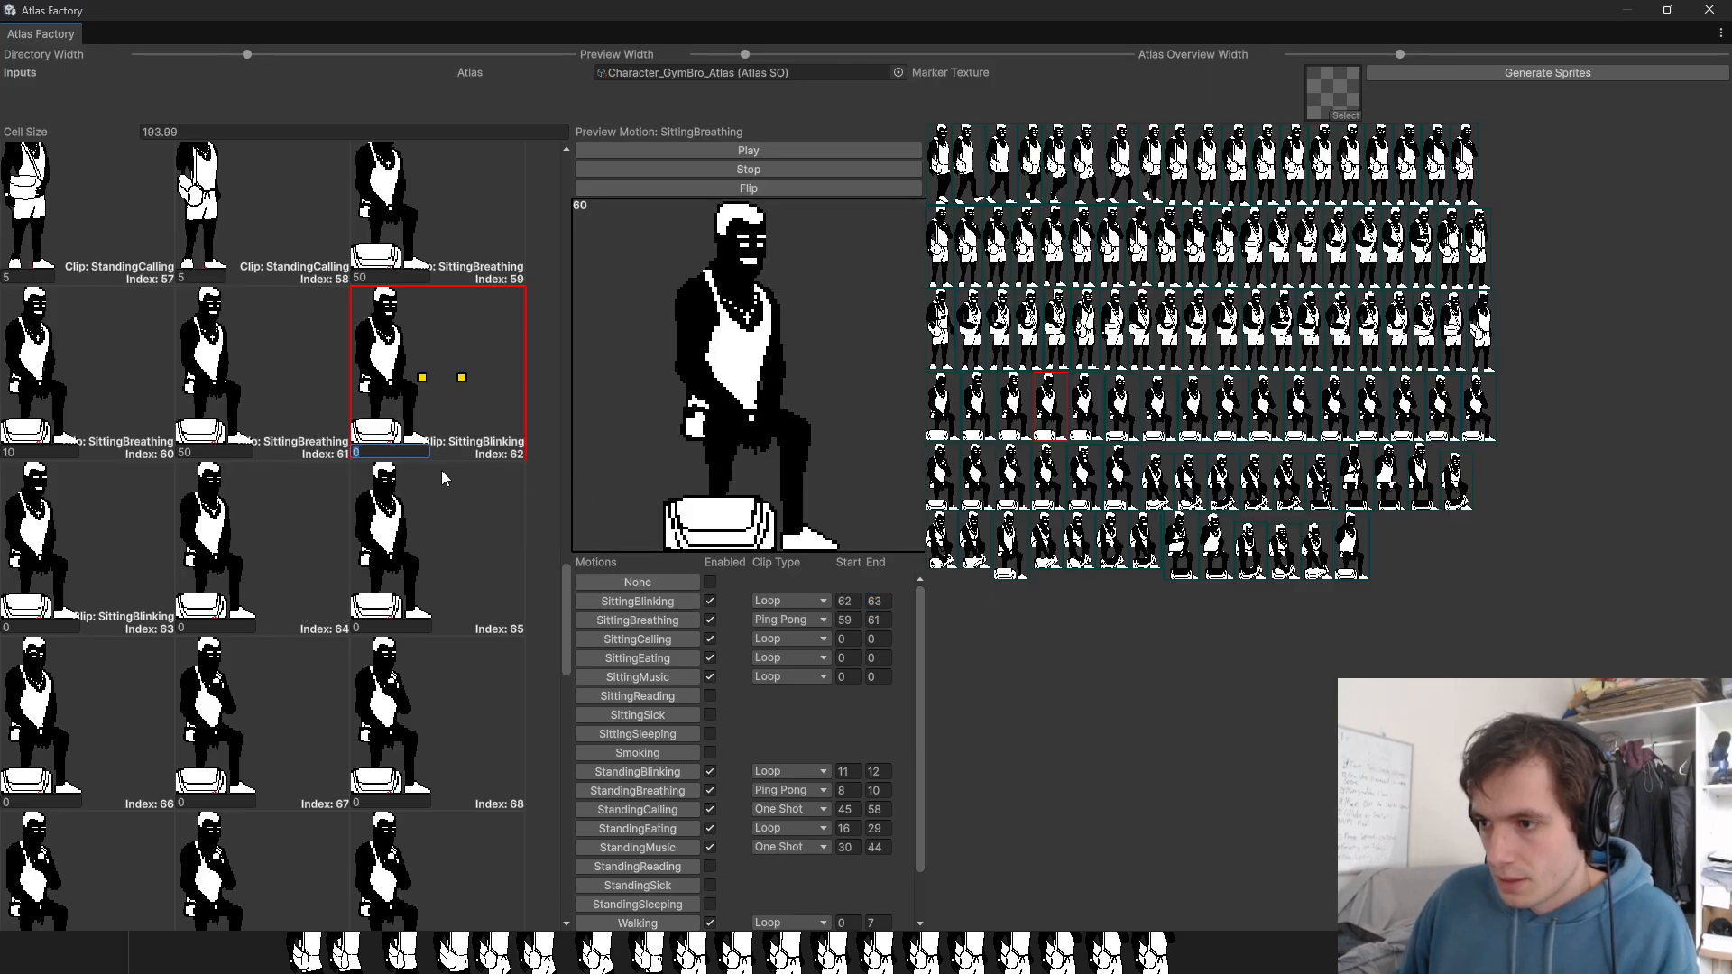
pyautogui.write('100')
pyautogui.press('Tab')
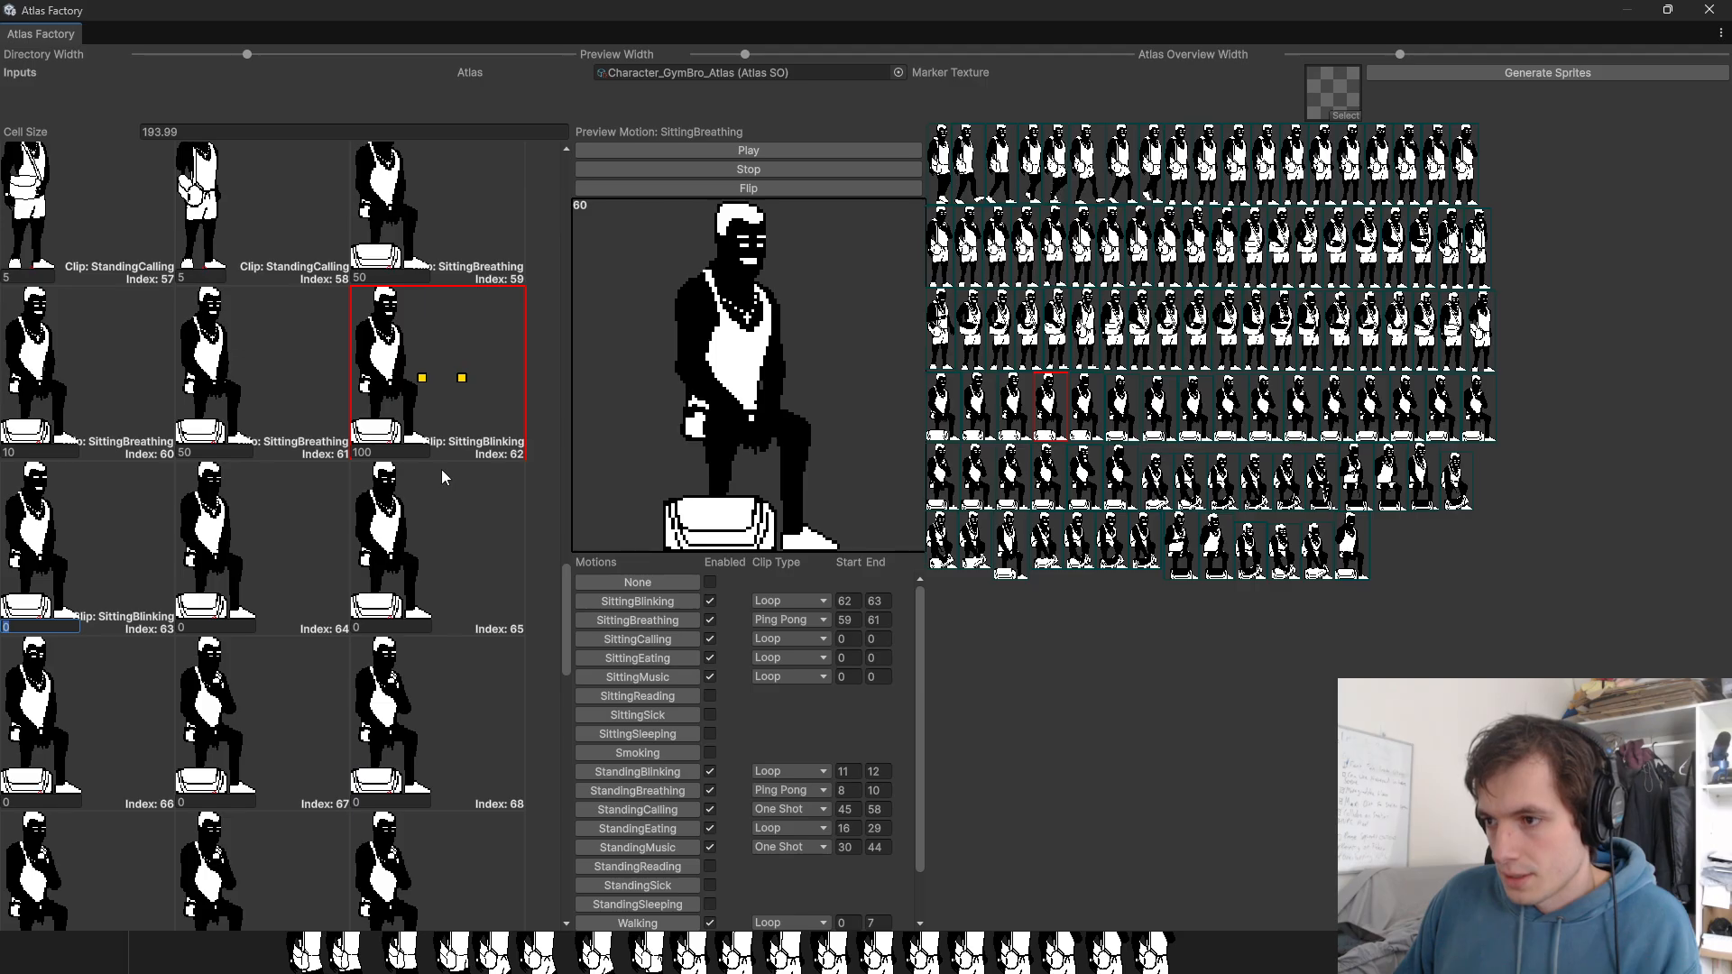
pyautogui.write('10')
pyautogui.scroll(-1, 441, 469)
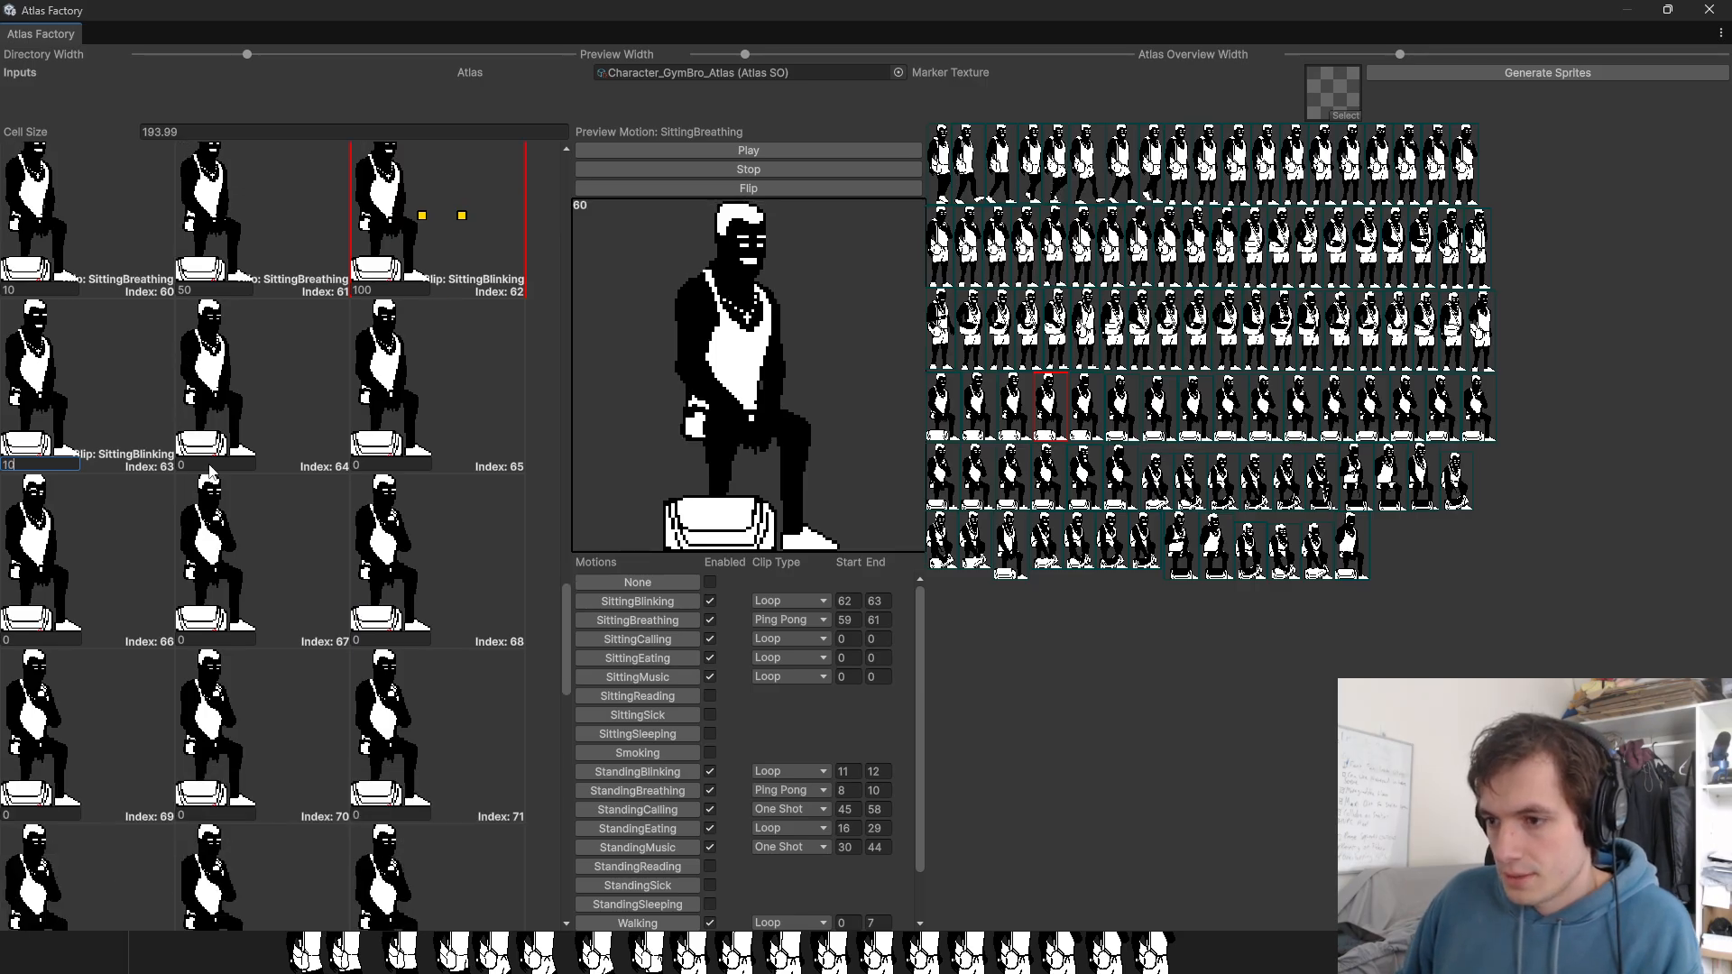
# Step: Set the SittingDistracted motion to start at index 64 and end at index 66
pyautogui.scroll(-2, 766, 837)
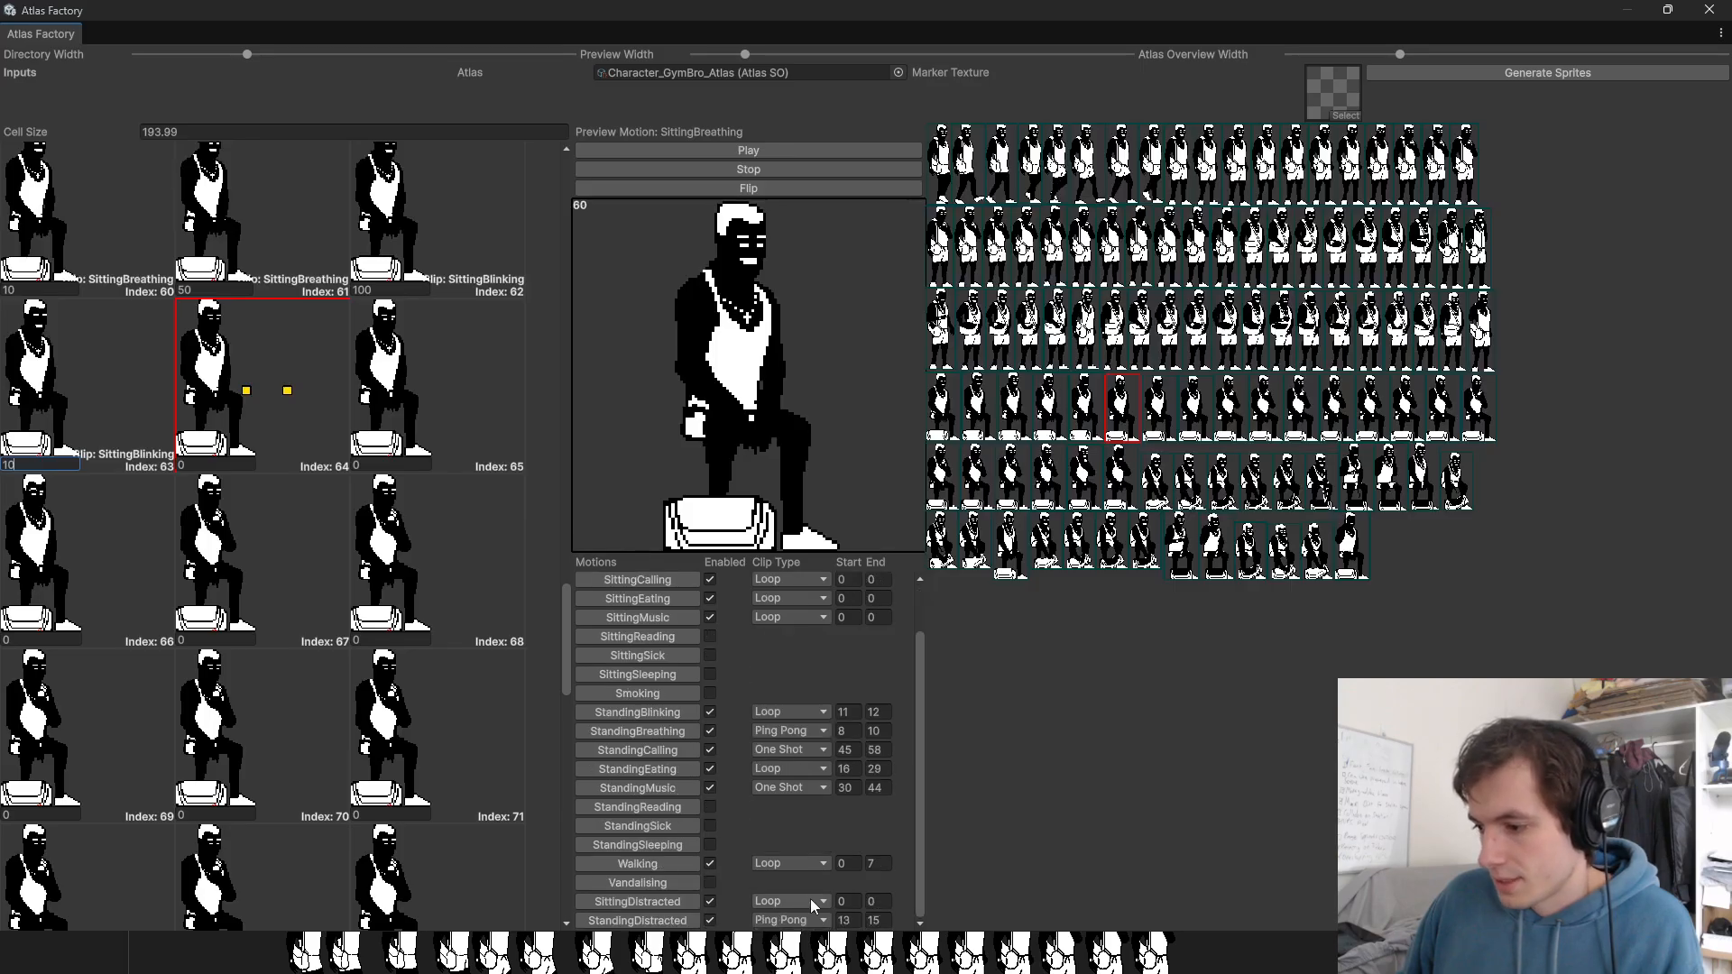
pyautogui.click(853, 902)
pyautogui.write('64')
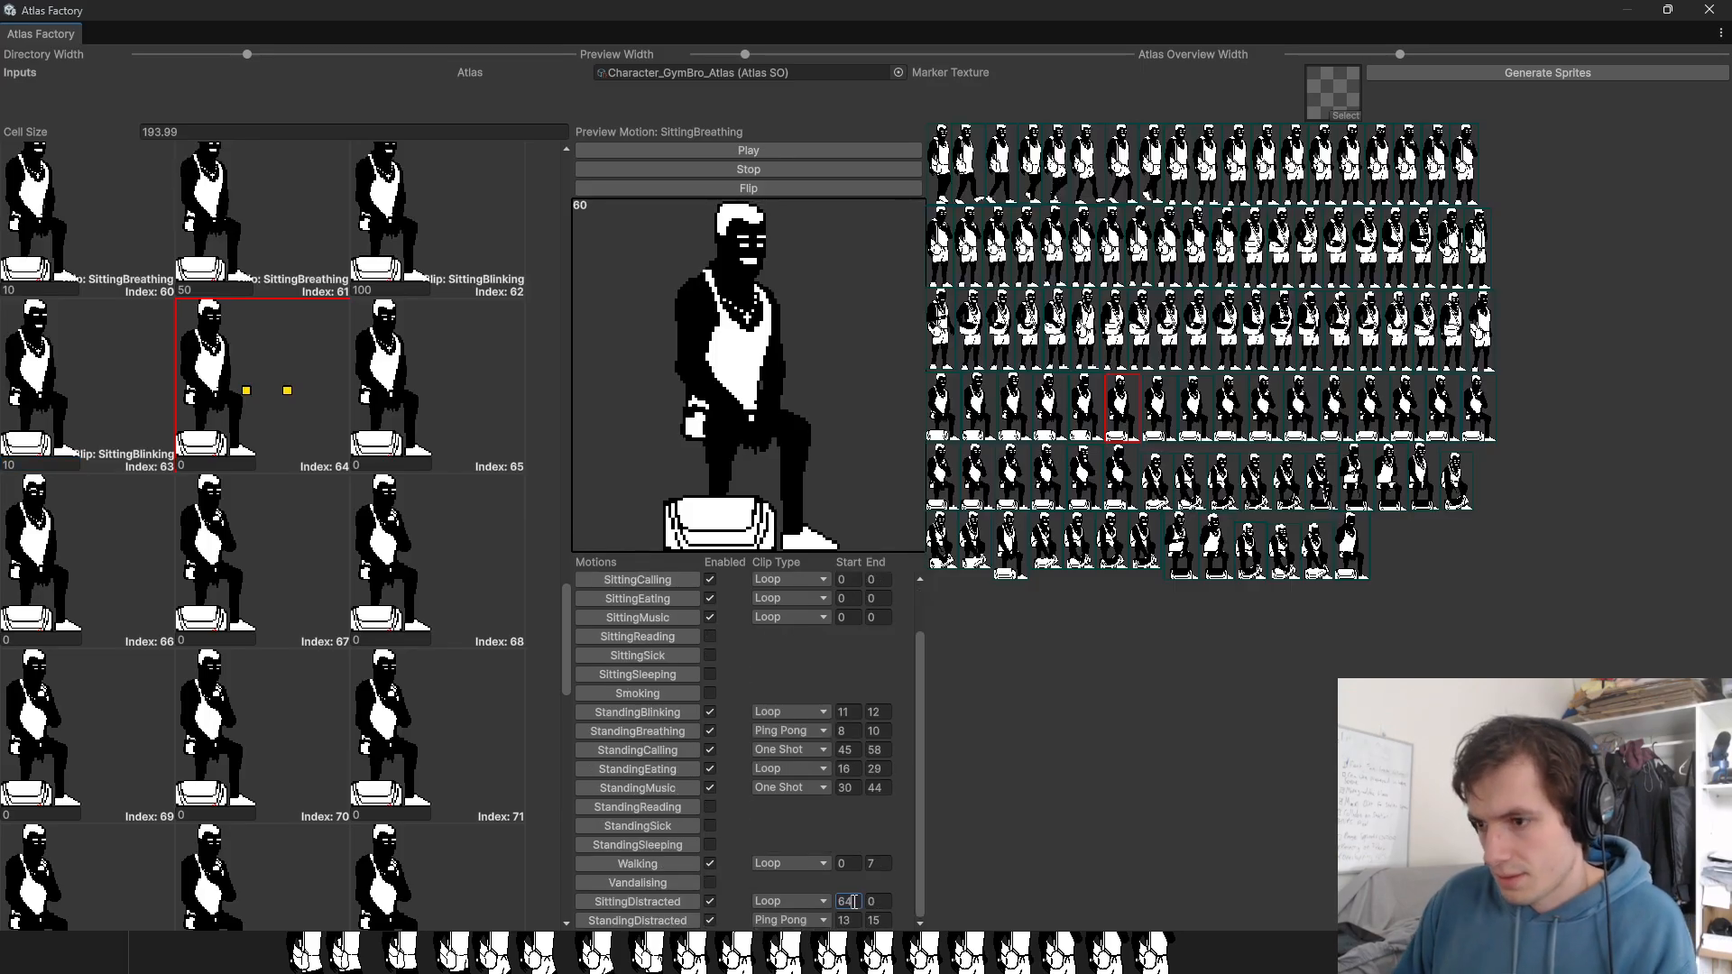
pyautogui.press('Tab')
pyautogui.write('66')
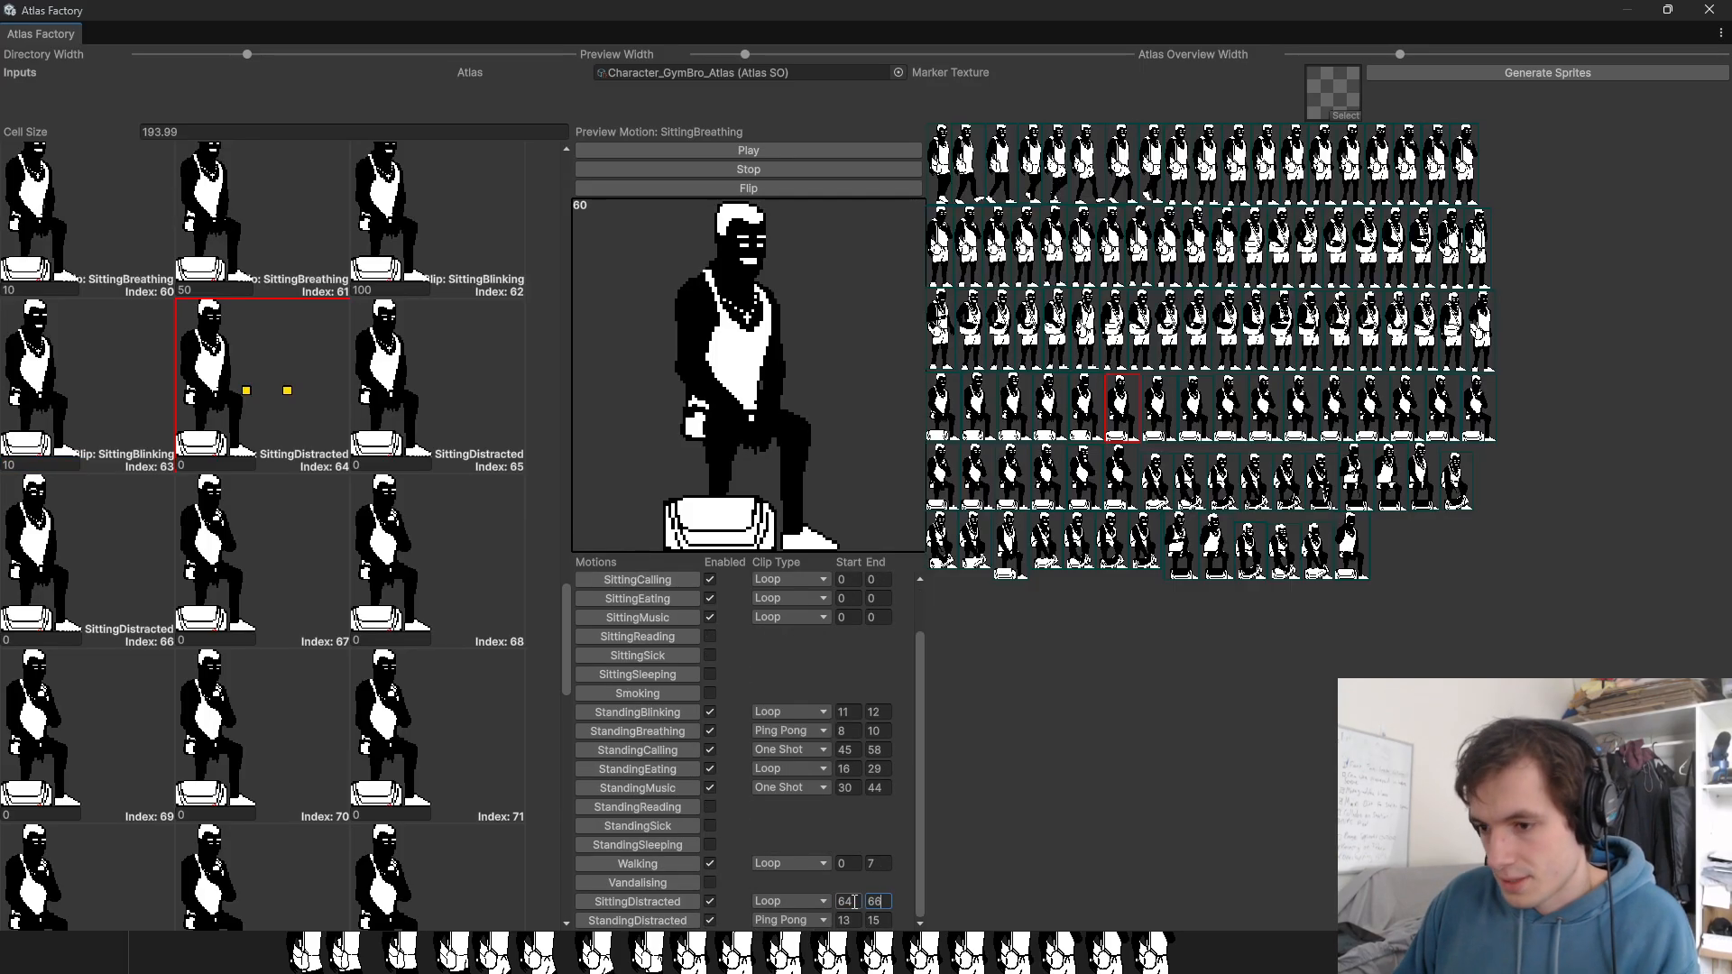
# Step: Set the SittingDistracted frame values to 50, 3 and 70 at indices 64, 65 and 66
pyautogui.click(199, 464)
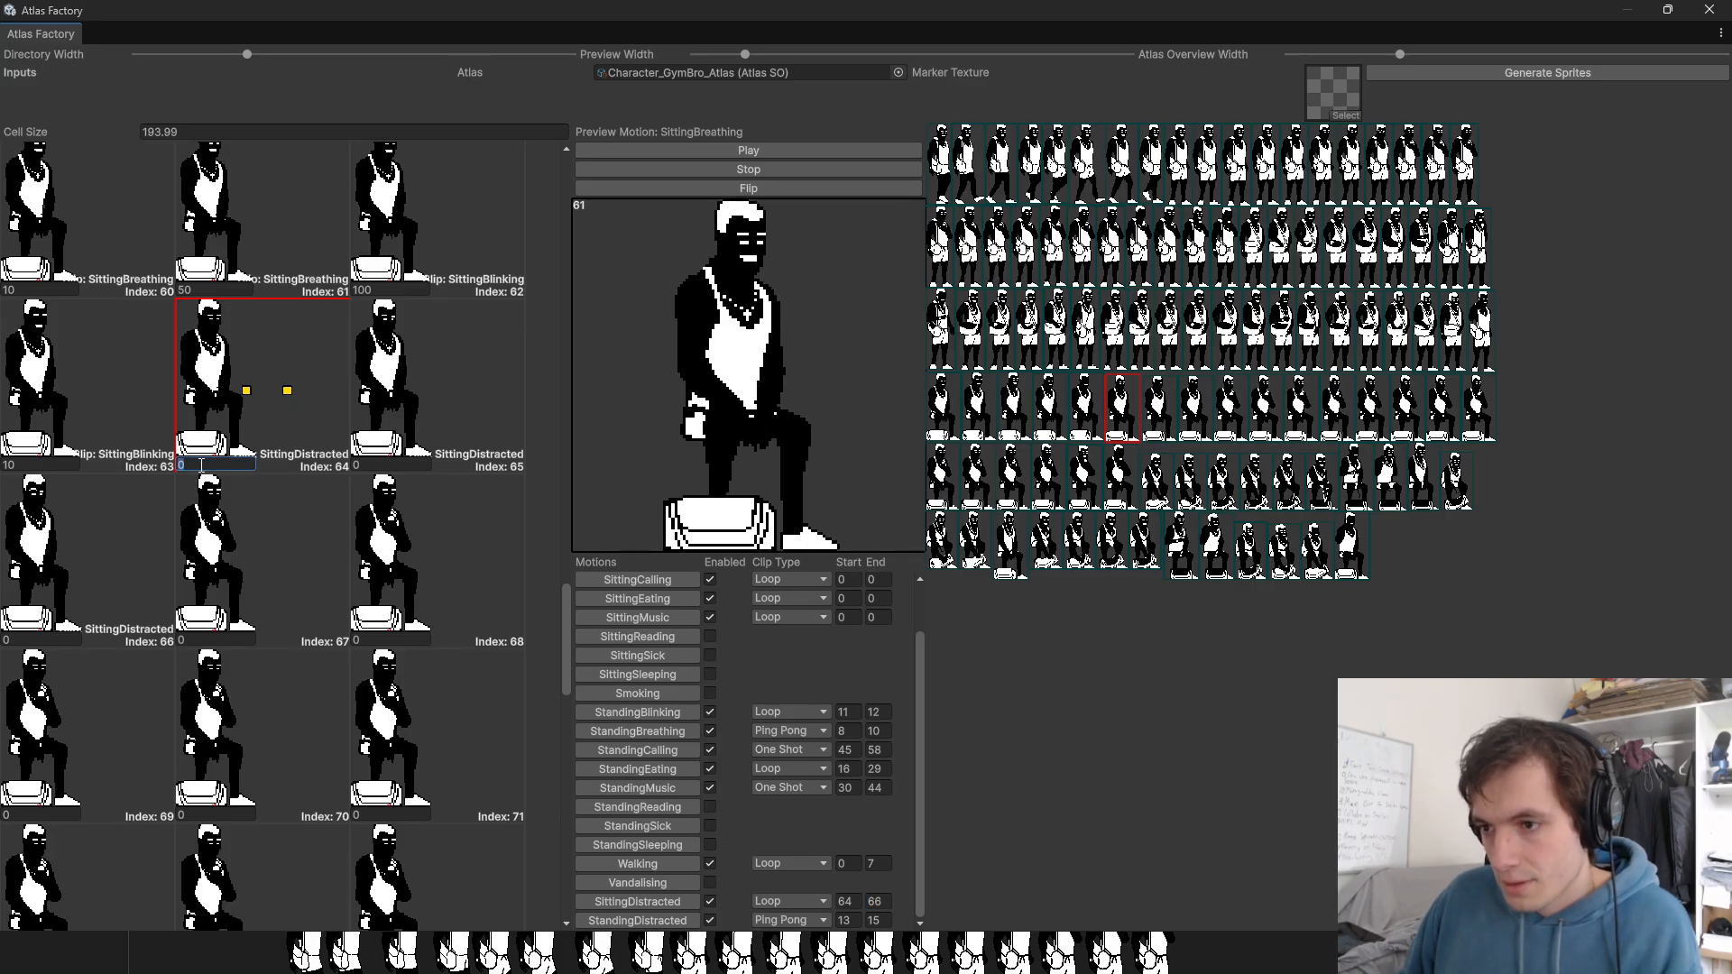
pyautogui.write('50')
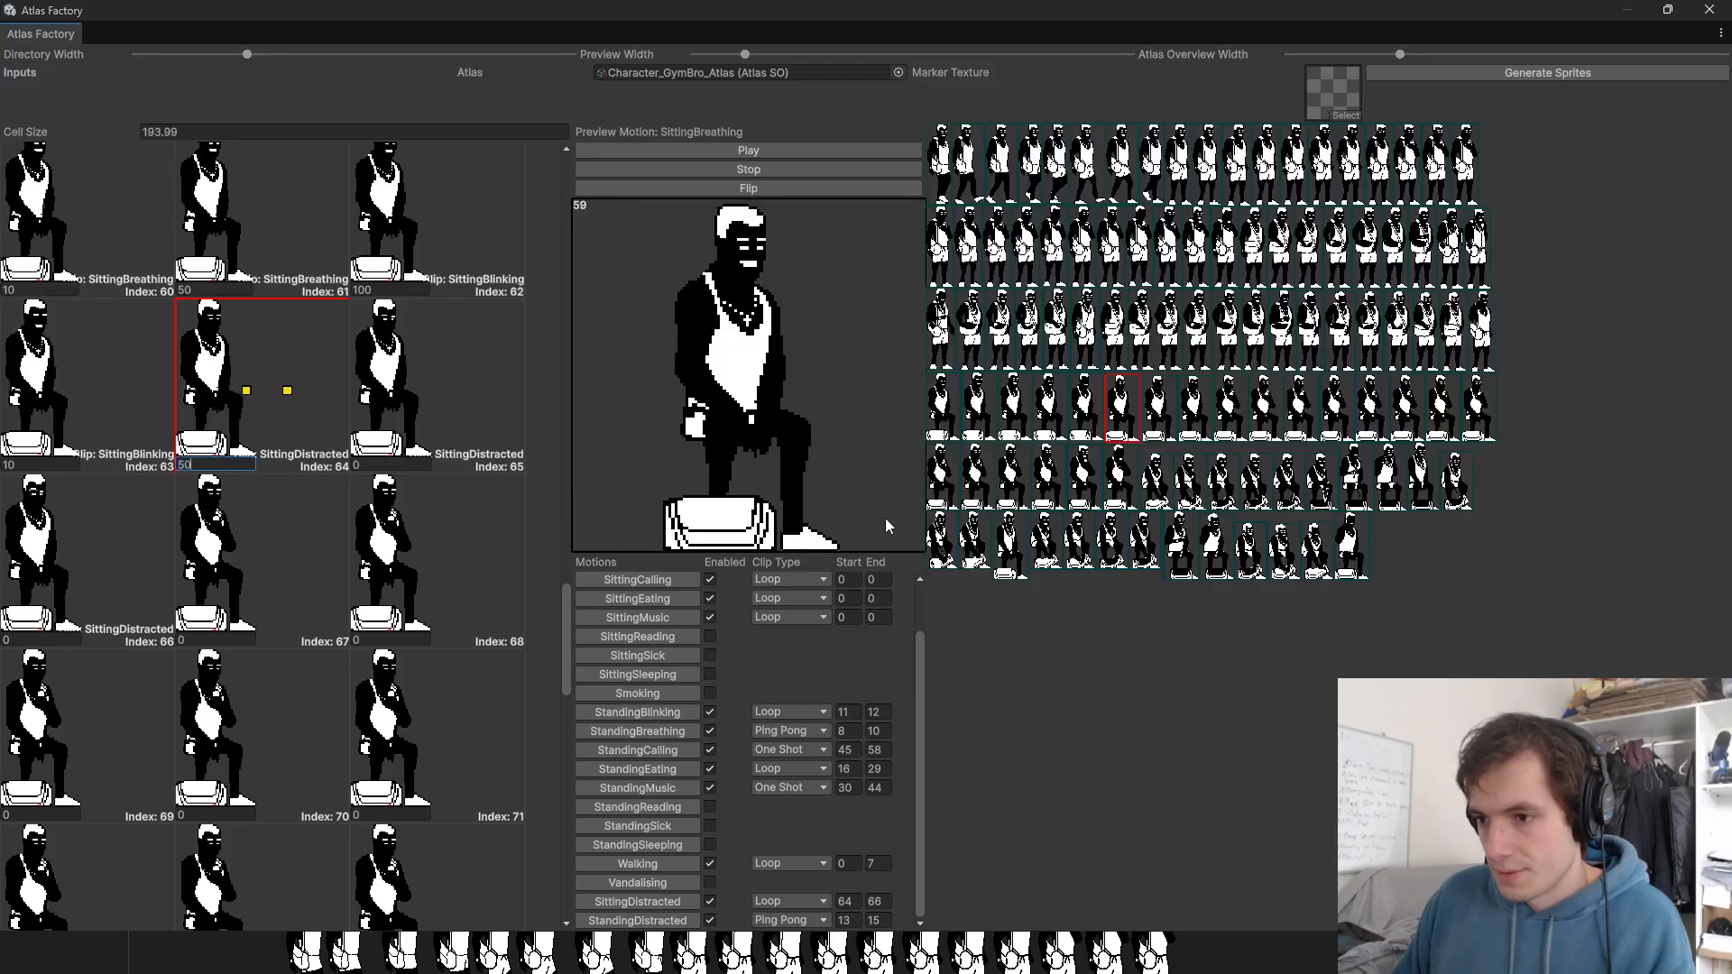
pyautogui.press('Tab')
pyautogui.write('3')
pyautogui.press('Tab')
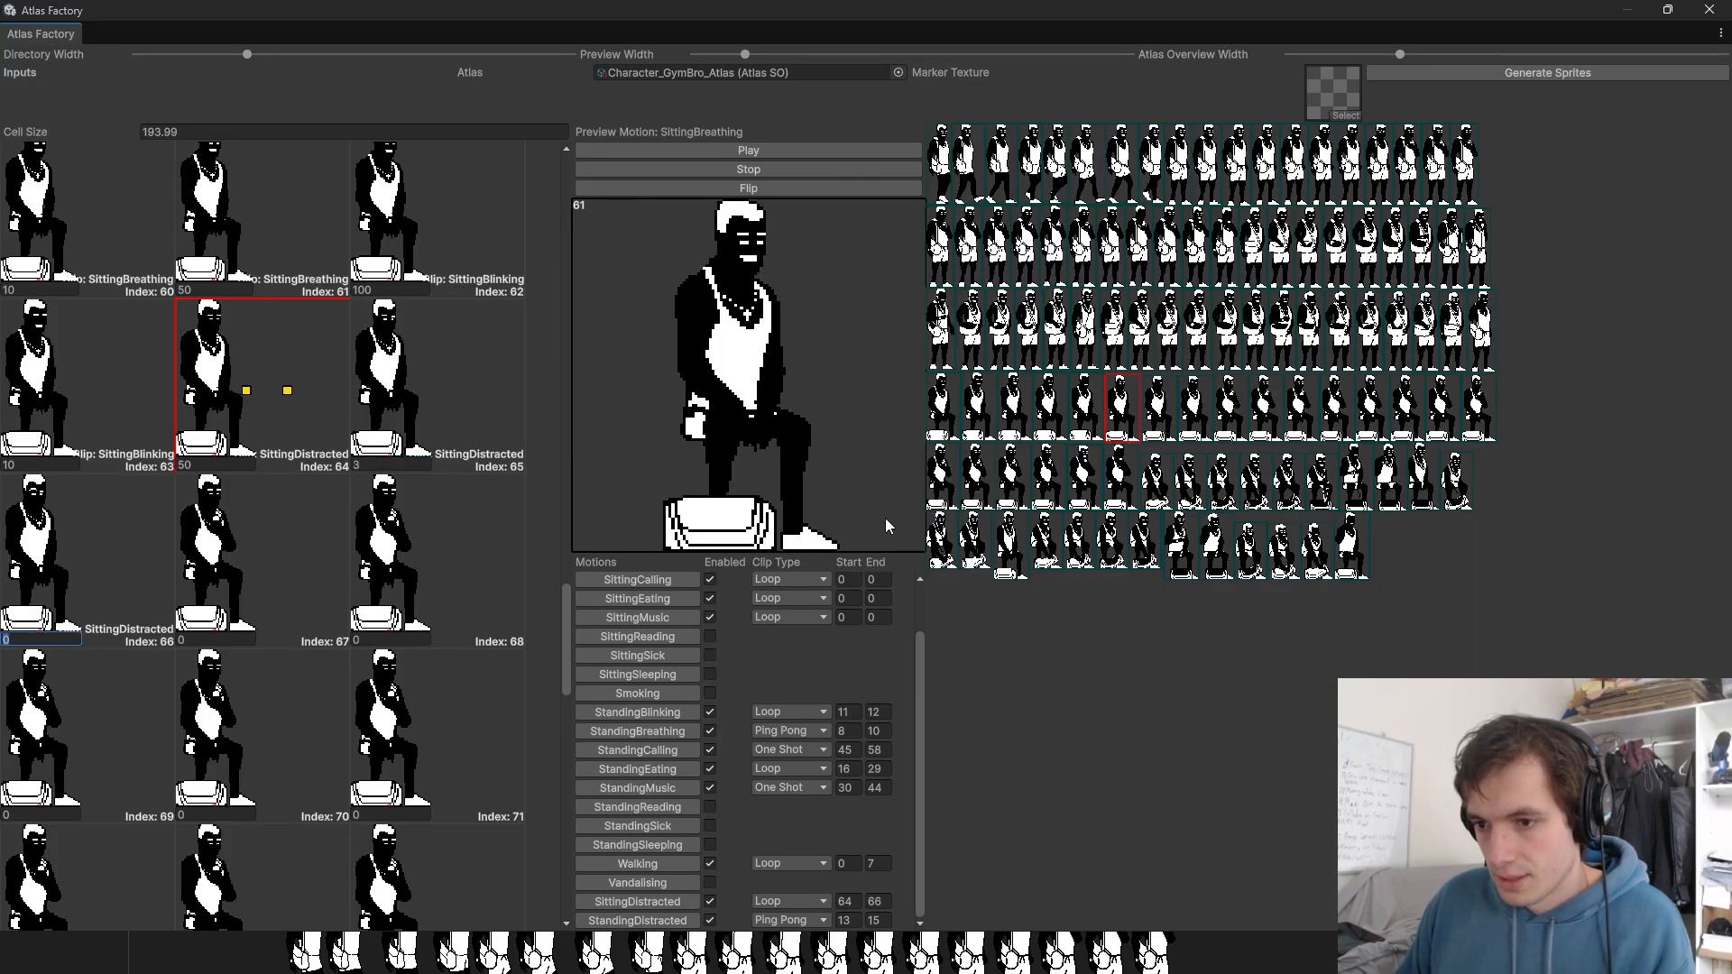
pyautogui.write('70')
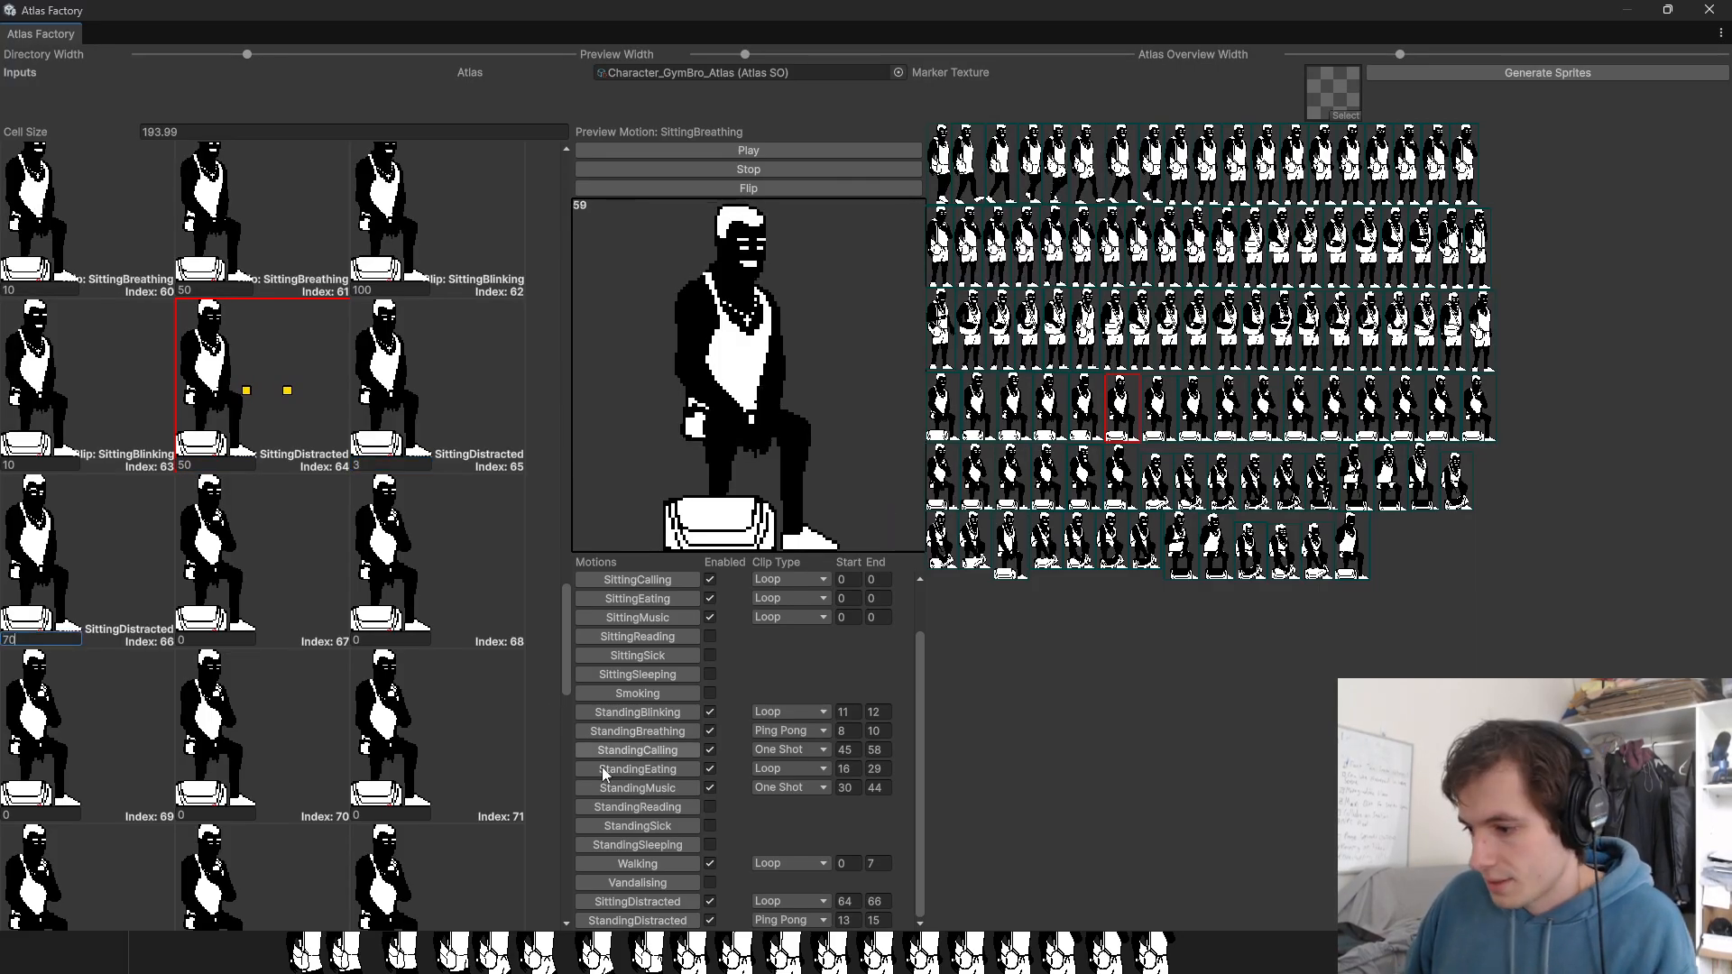
# Step: Change the SittingDistracted motion's clip type to Ping Pong and select the frame at index 67
pyautogui.click(797, 902)
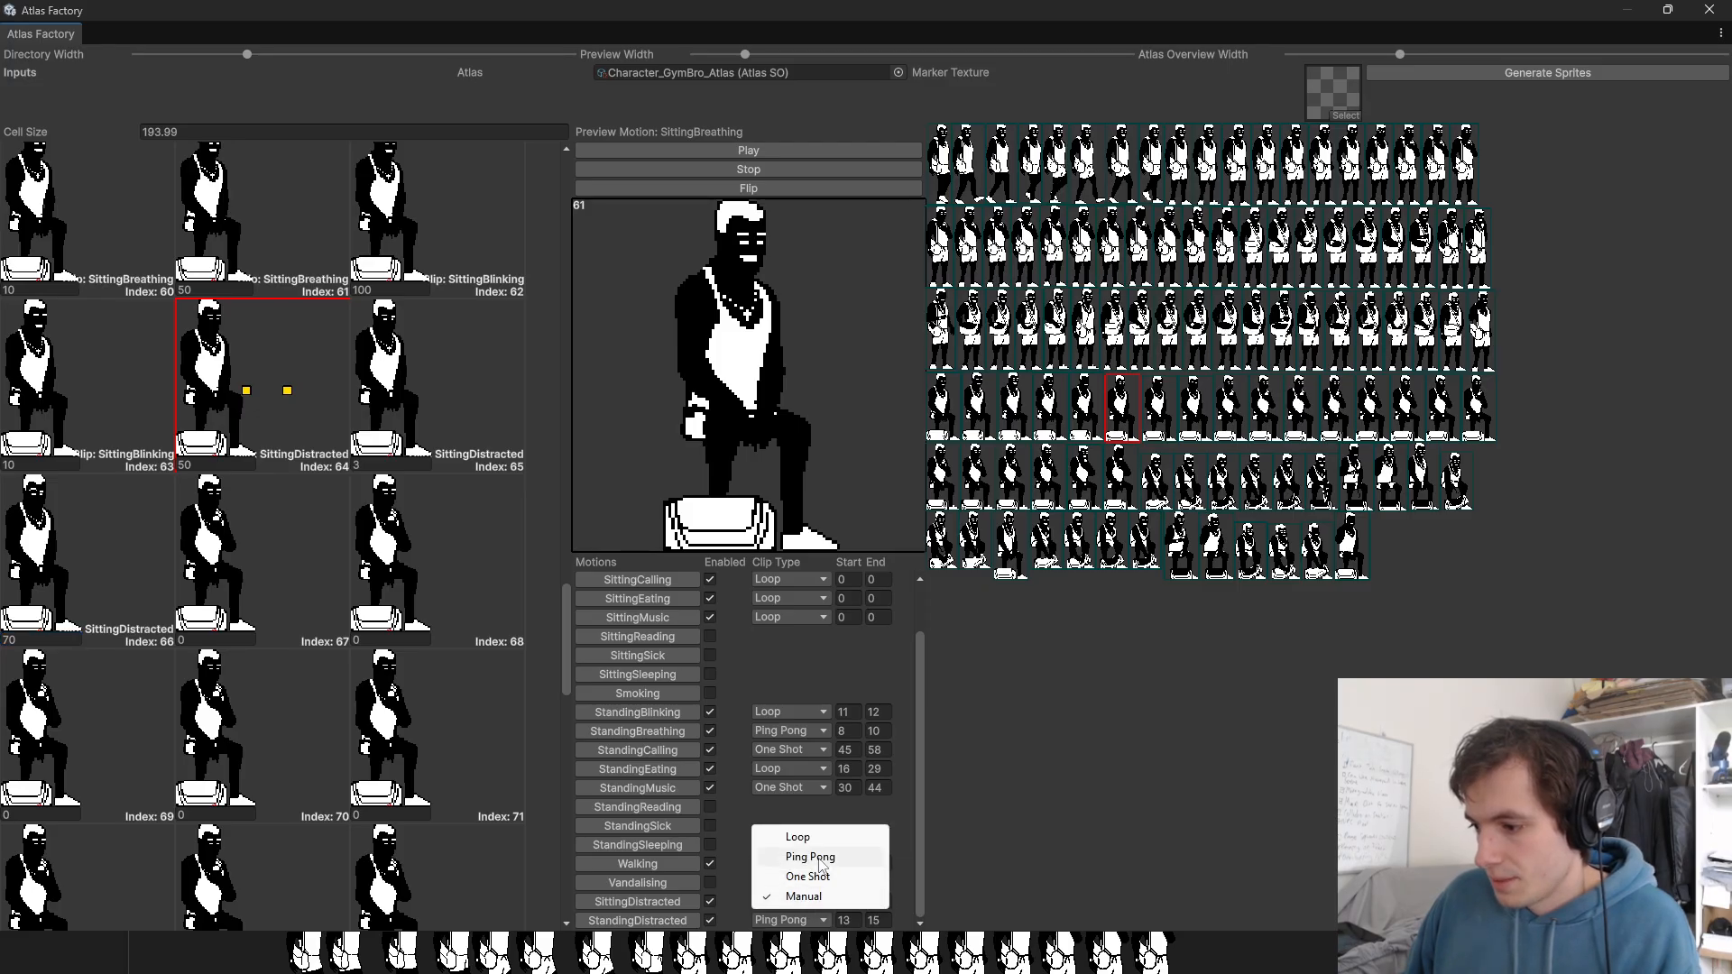
pyautogui.click(786, 850)
pyautogui.click(799, 919)
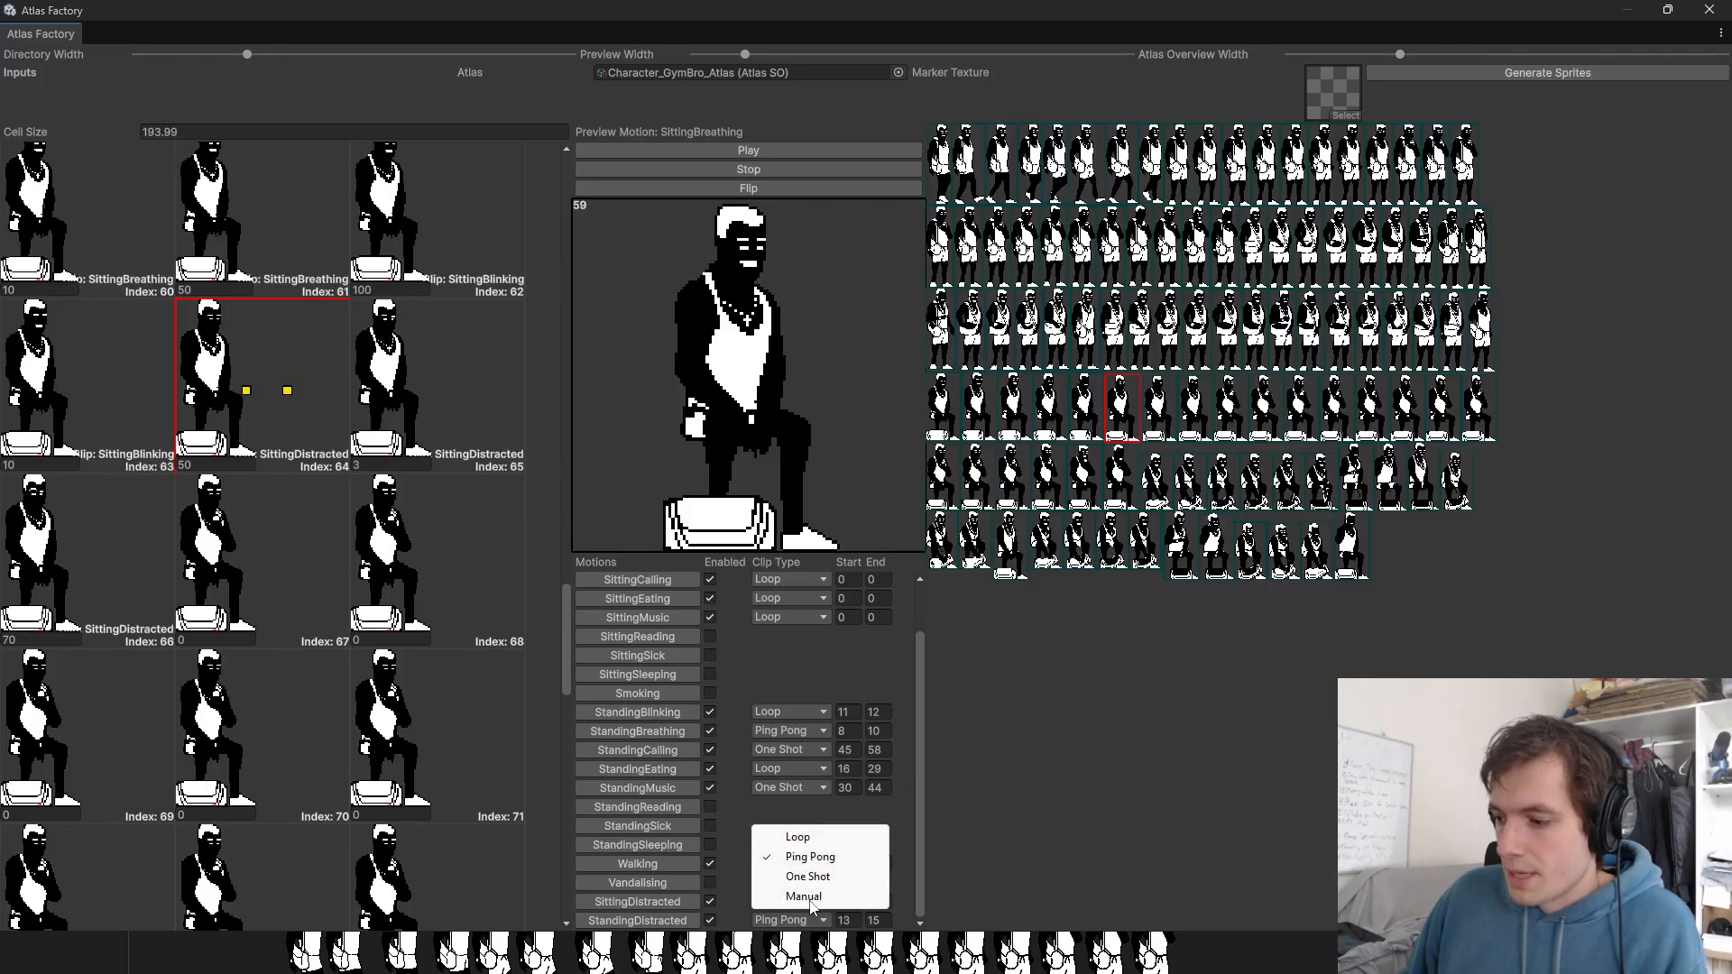
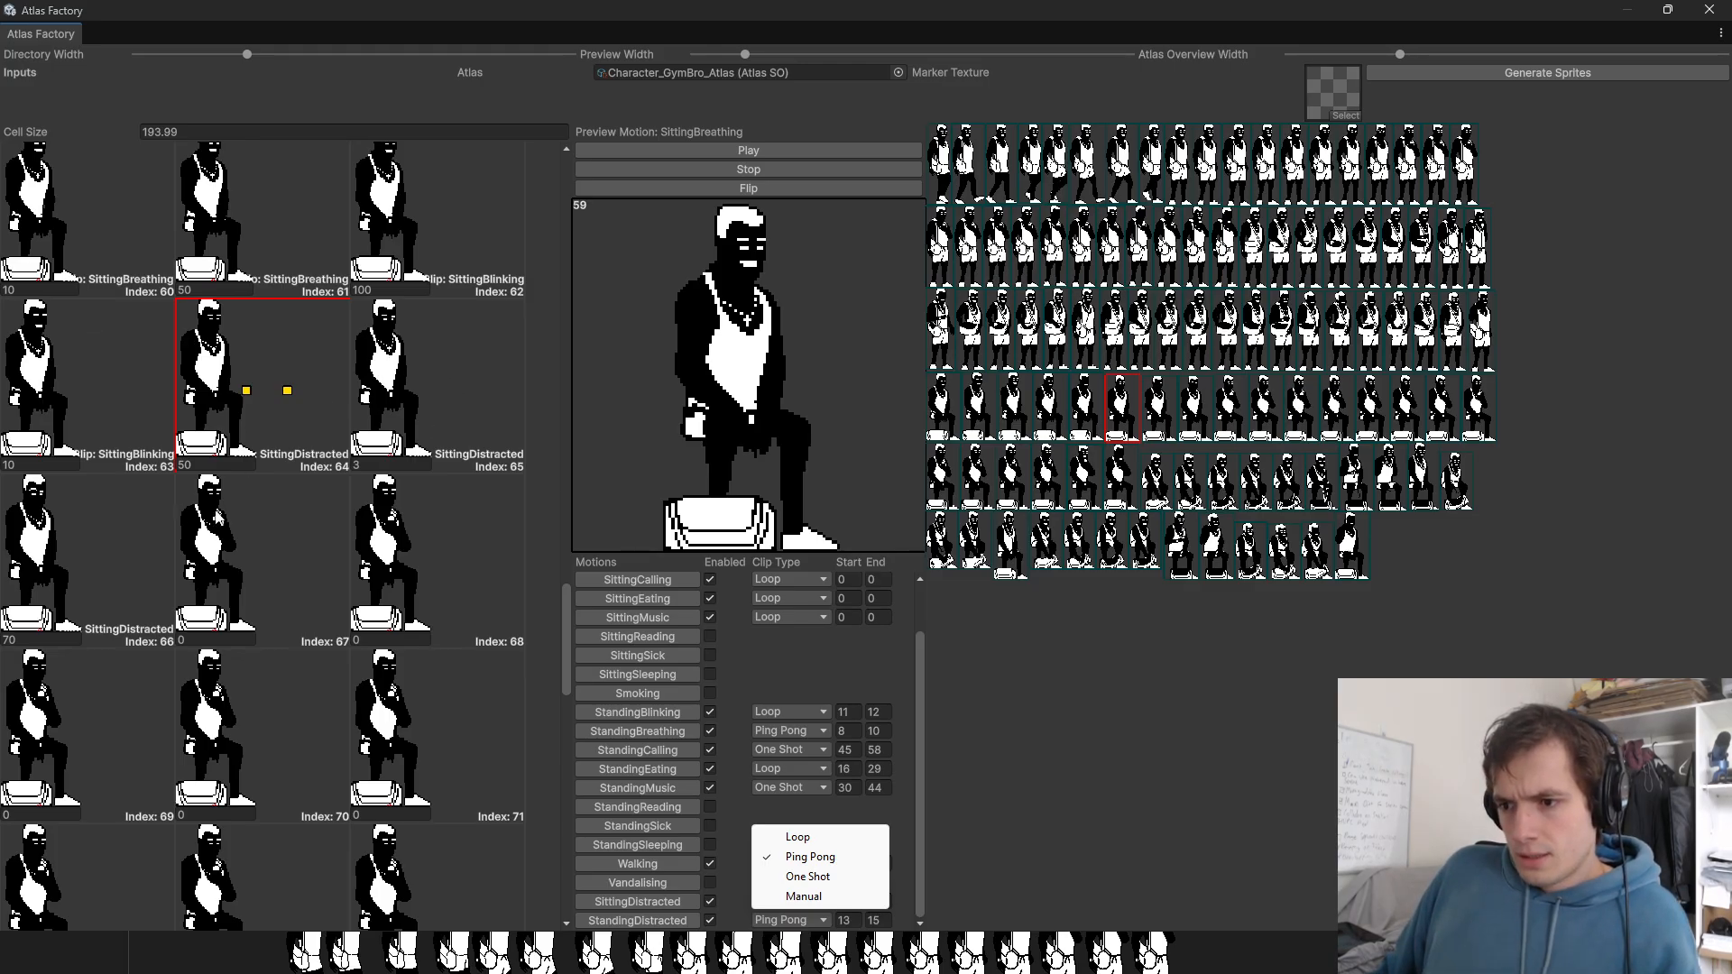
pyautogui.click(217, 521)
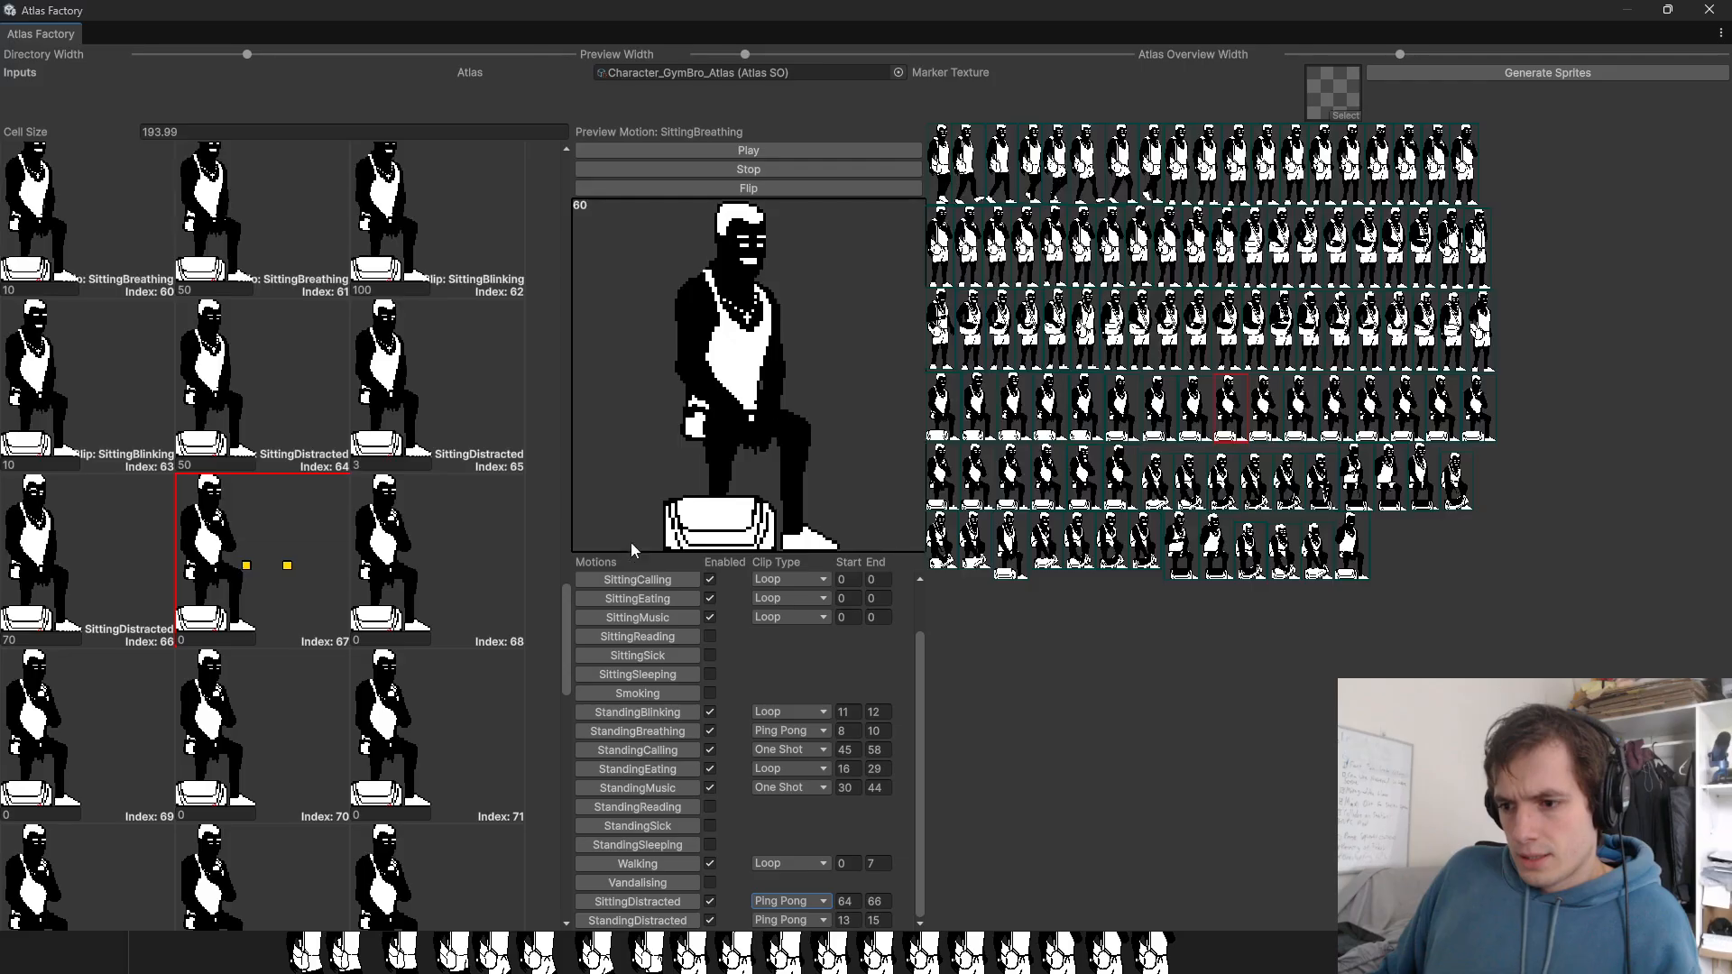
# Step: Set the SittingEating motion to start at index 67 and end at index 80, and preview the motion
pyautogui.click(845, 600)
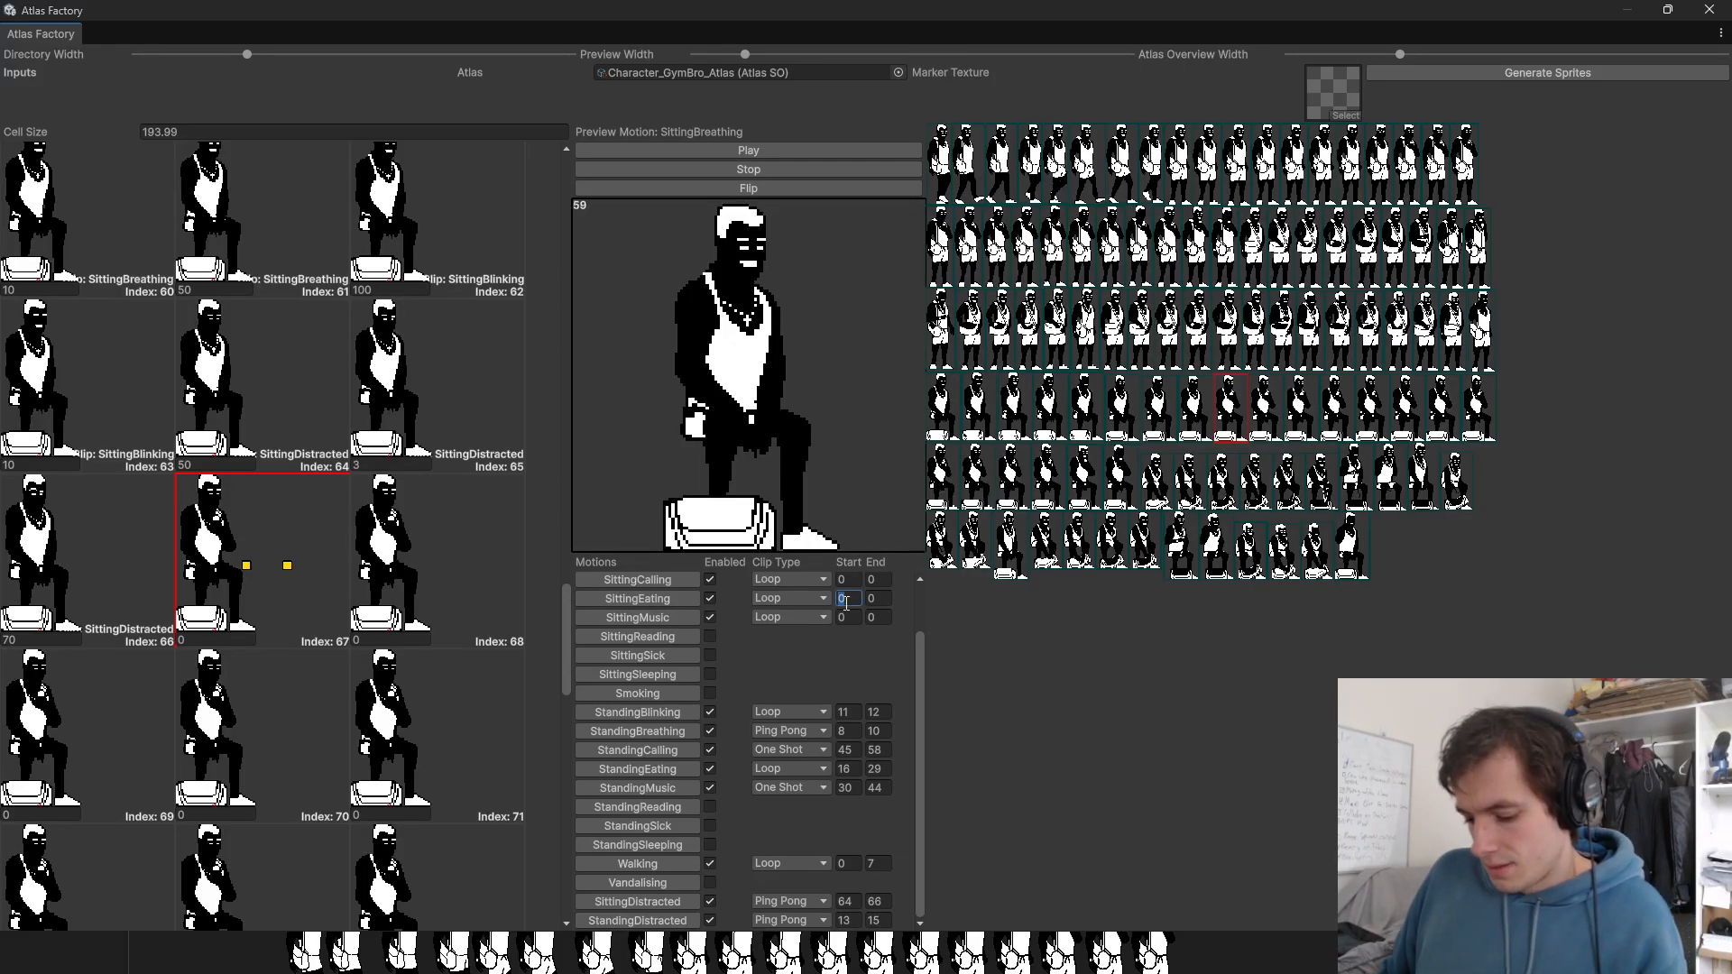
pyautogui.write('67')
pyautogui.scroll(-10, 293, 641)
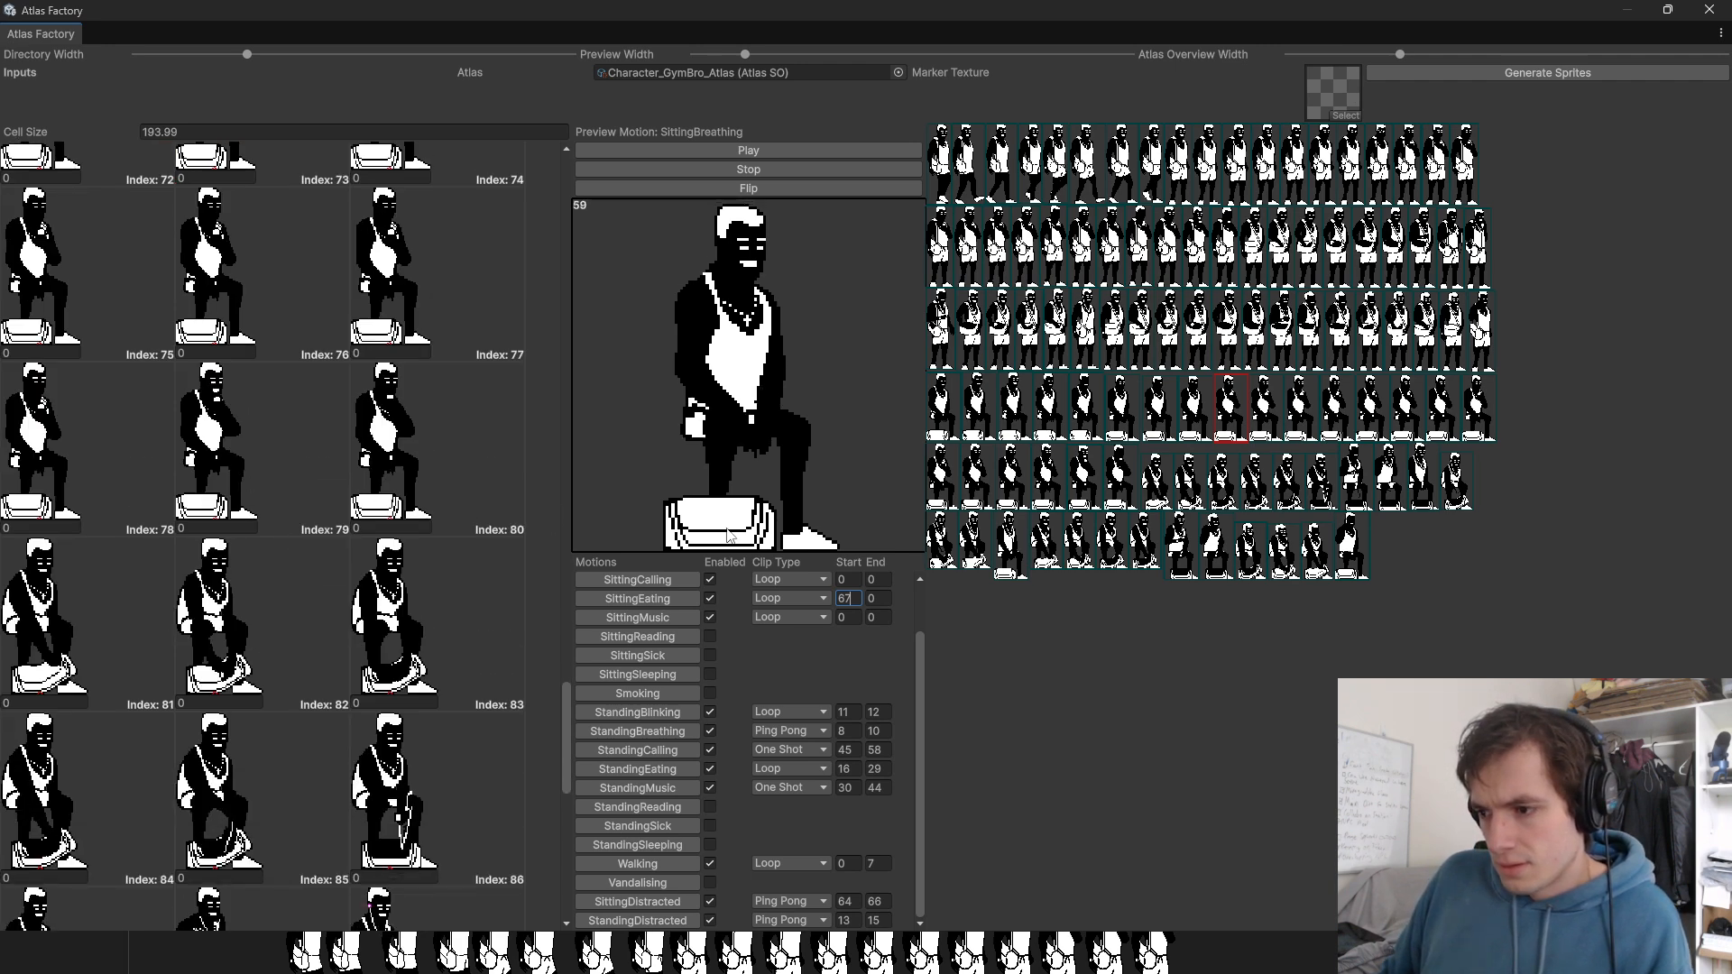
pyautogui.click(873, 599)
pyautogui.write('80')
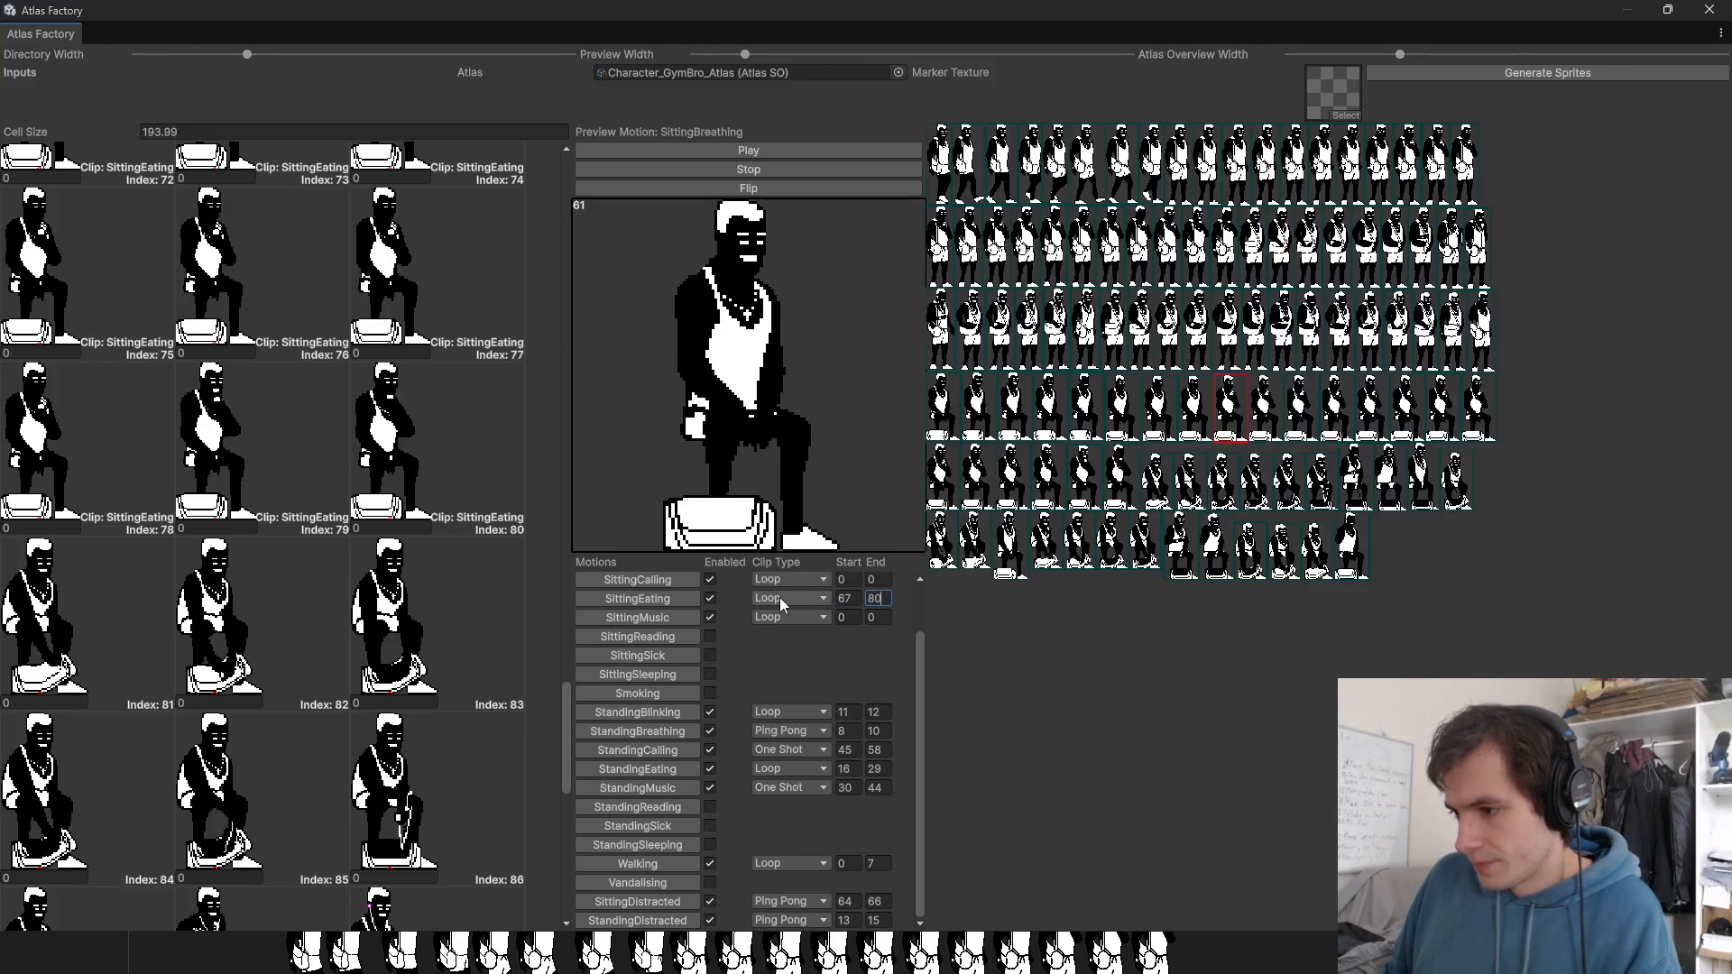
pyautogui.click(668, 599)
# Step: Set the SittingEating frame values at indices 67 through 80 to 5 each
pyautogui.scroll(4, 323, 429)
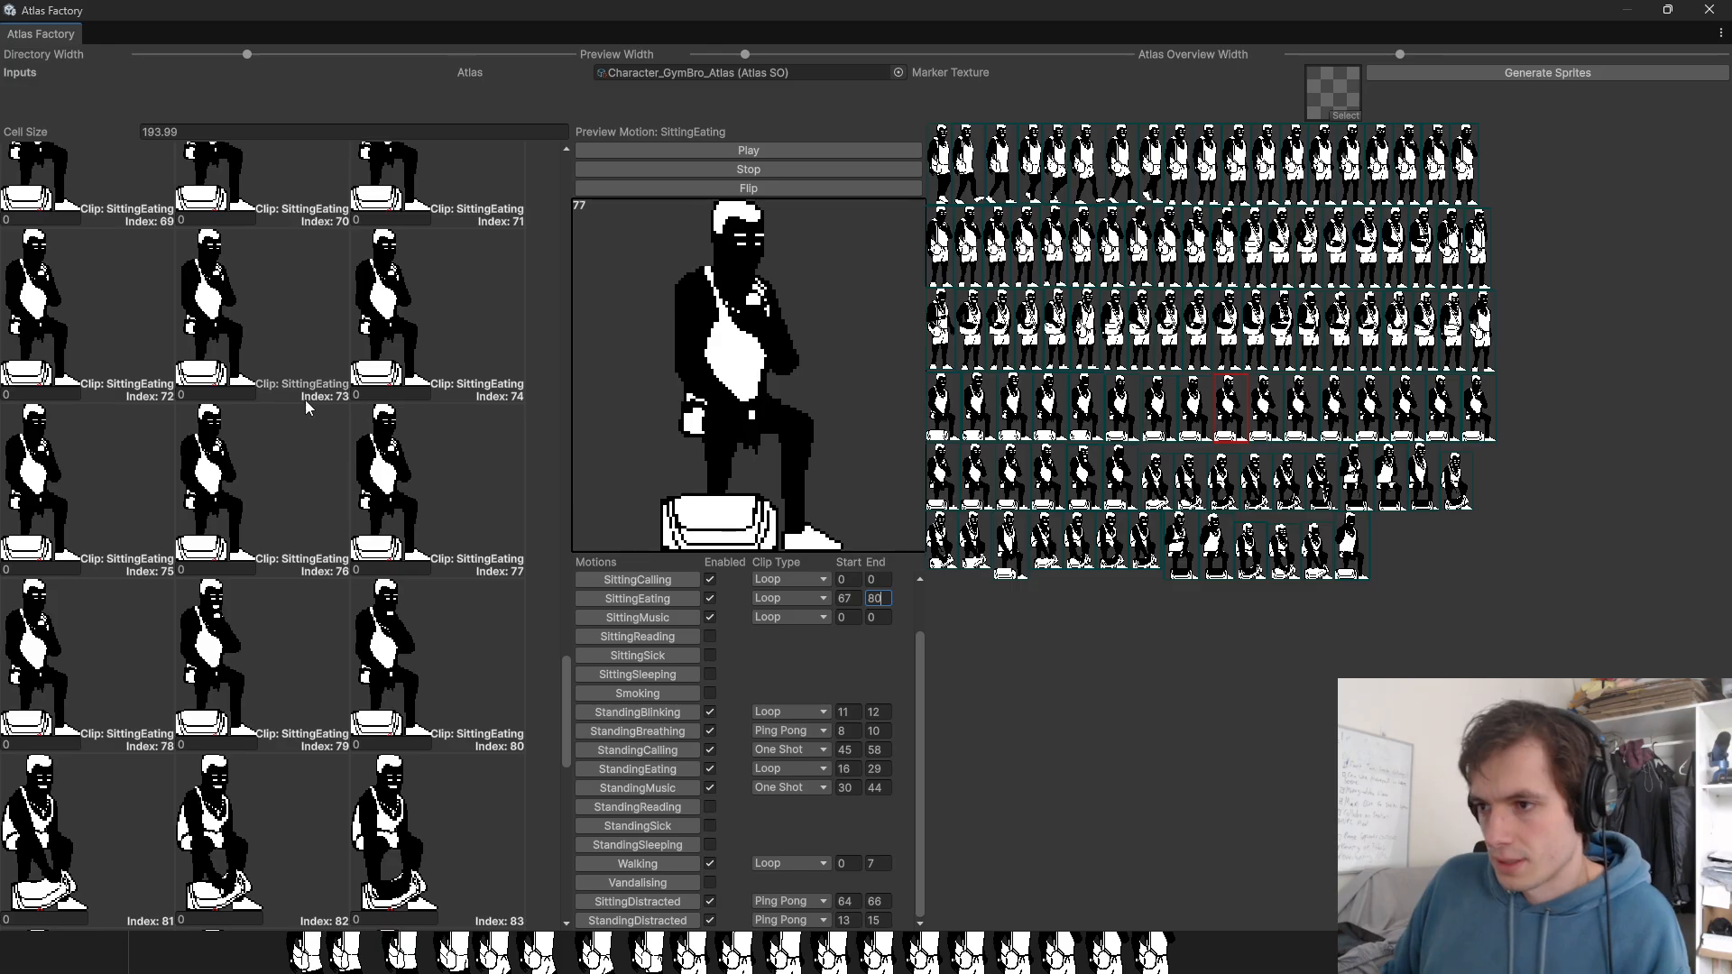
pyautogui.scroll(2, 207, 357)
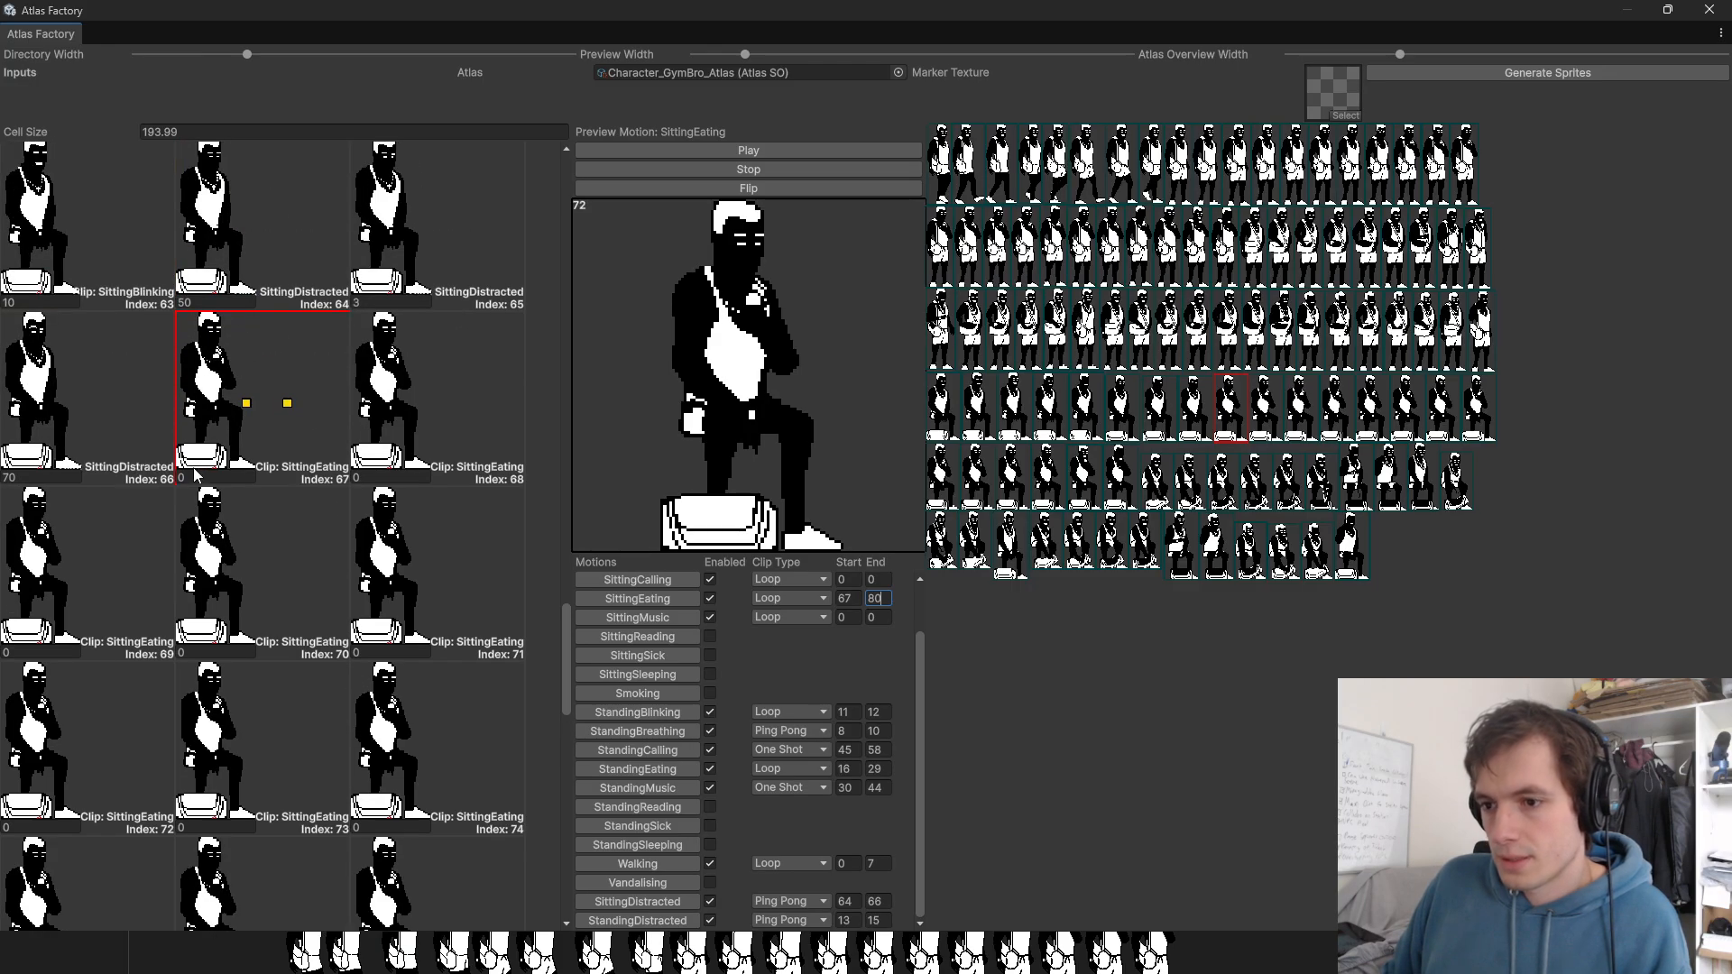
pyautogui.click(195, 477)
pyautogui.write('5')
pyautogui.press('Tab')
pyautogui.write('5')
pyautogui.press('Tab')
pyautogui.write('5')
pyautogui.press('Tab')
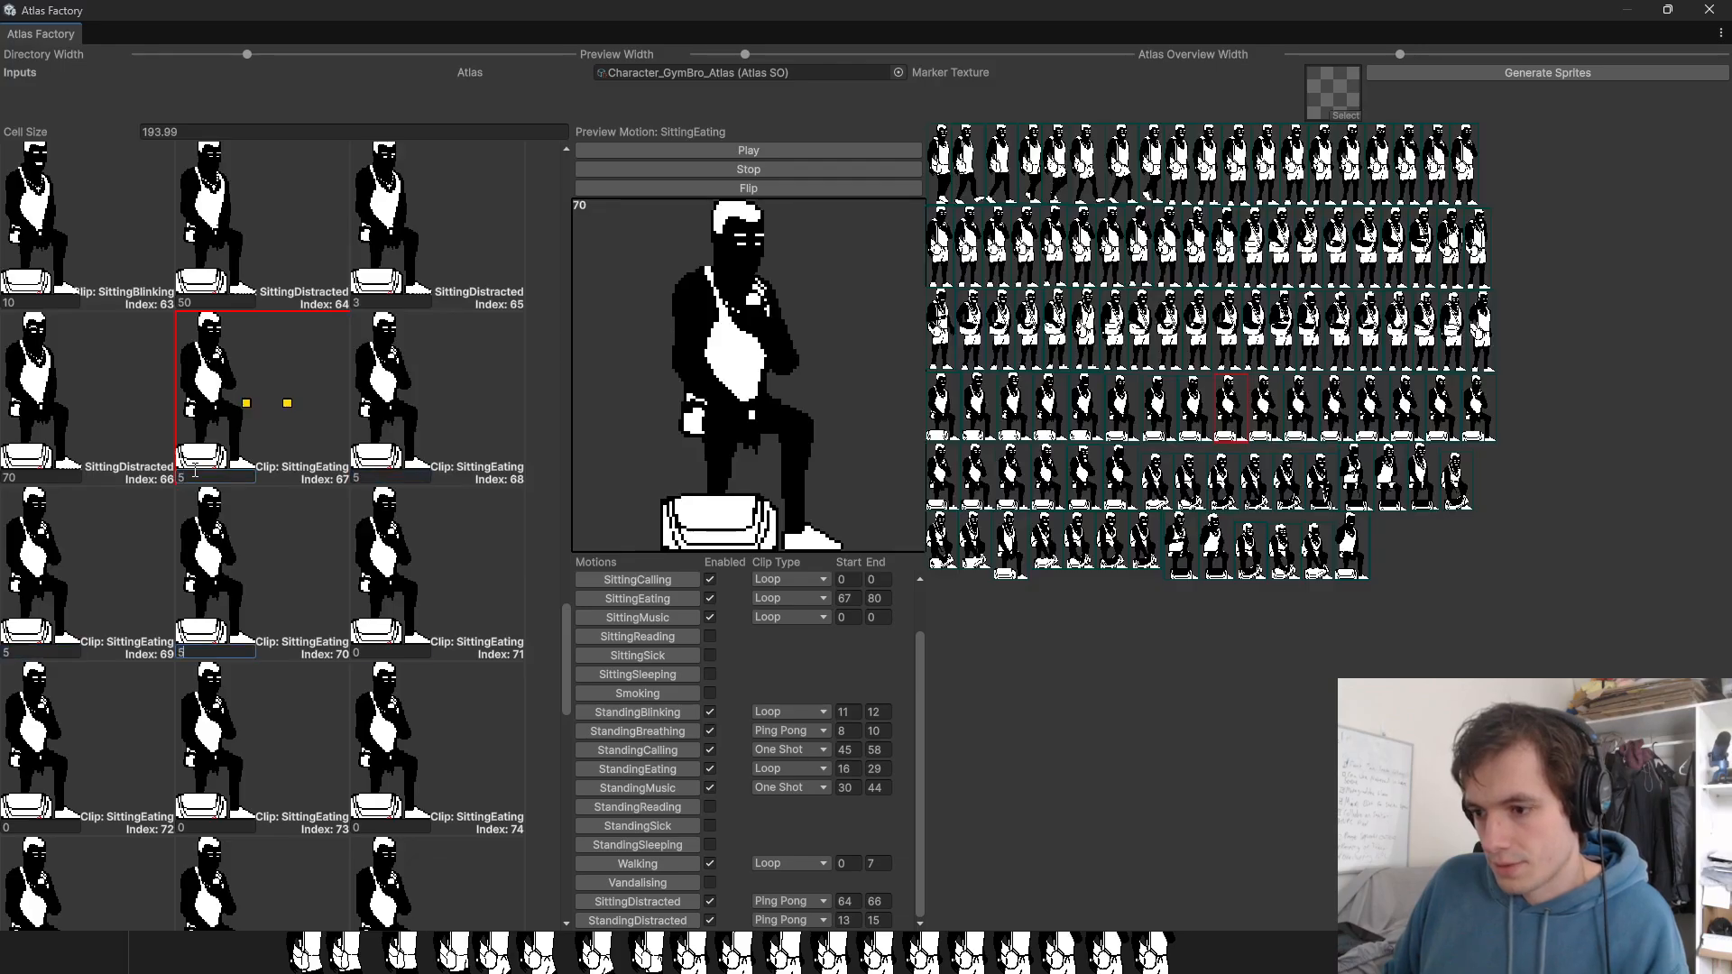
pyautogui.write('5')
pyautogui.press('Tab')
pyautogui.press('Tab')
pyautogui.write('5')
pyautogui.press('Tab')
pyautogui.write('5')
pyautogui.press('Tab')
pyautogui.write('5')
pyautogui.press('Tab')
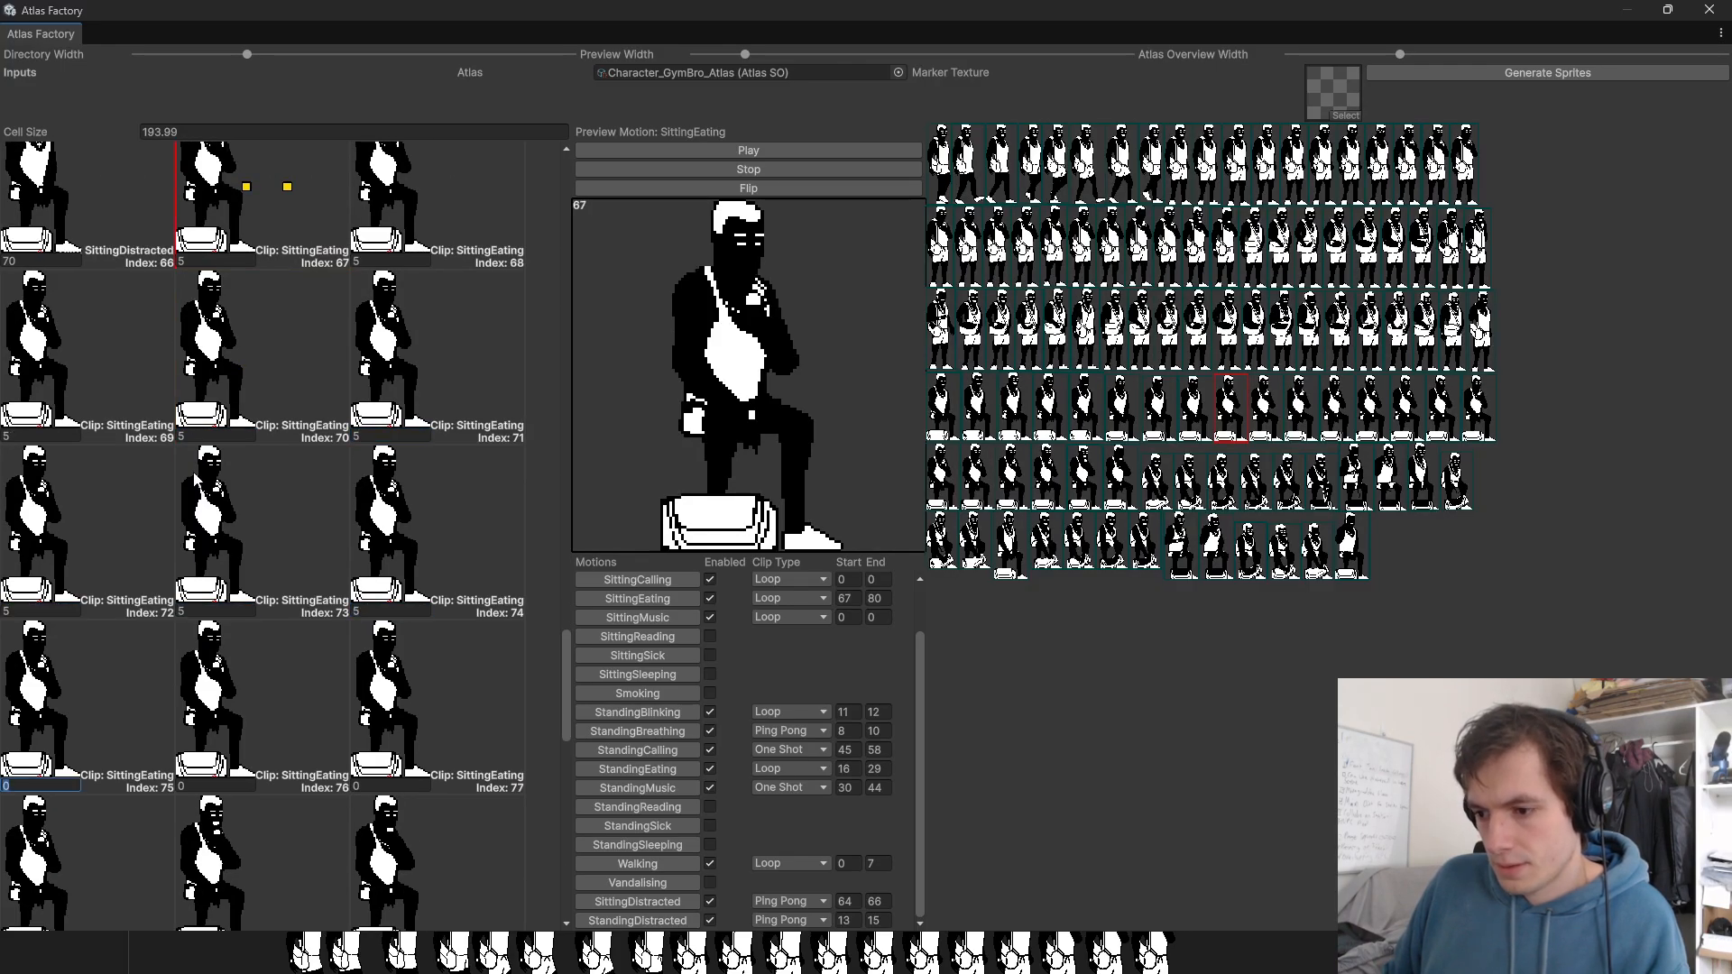
pyautogui.write('5')
pyautogui.press('Tab')
pyautogui.write('5')
pyautogui.press('Tab')
pyautogui.write('5')
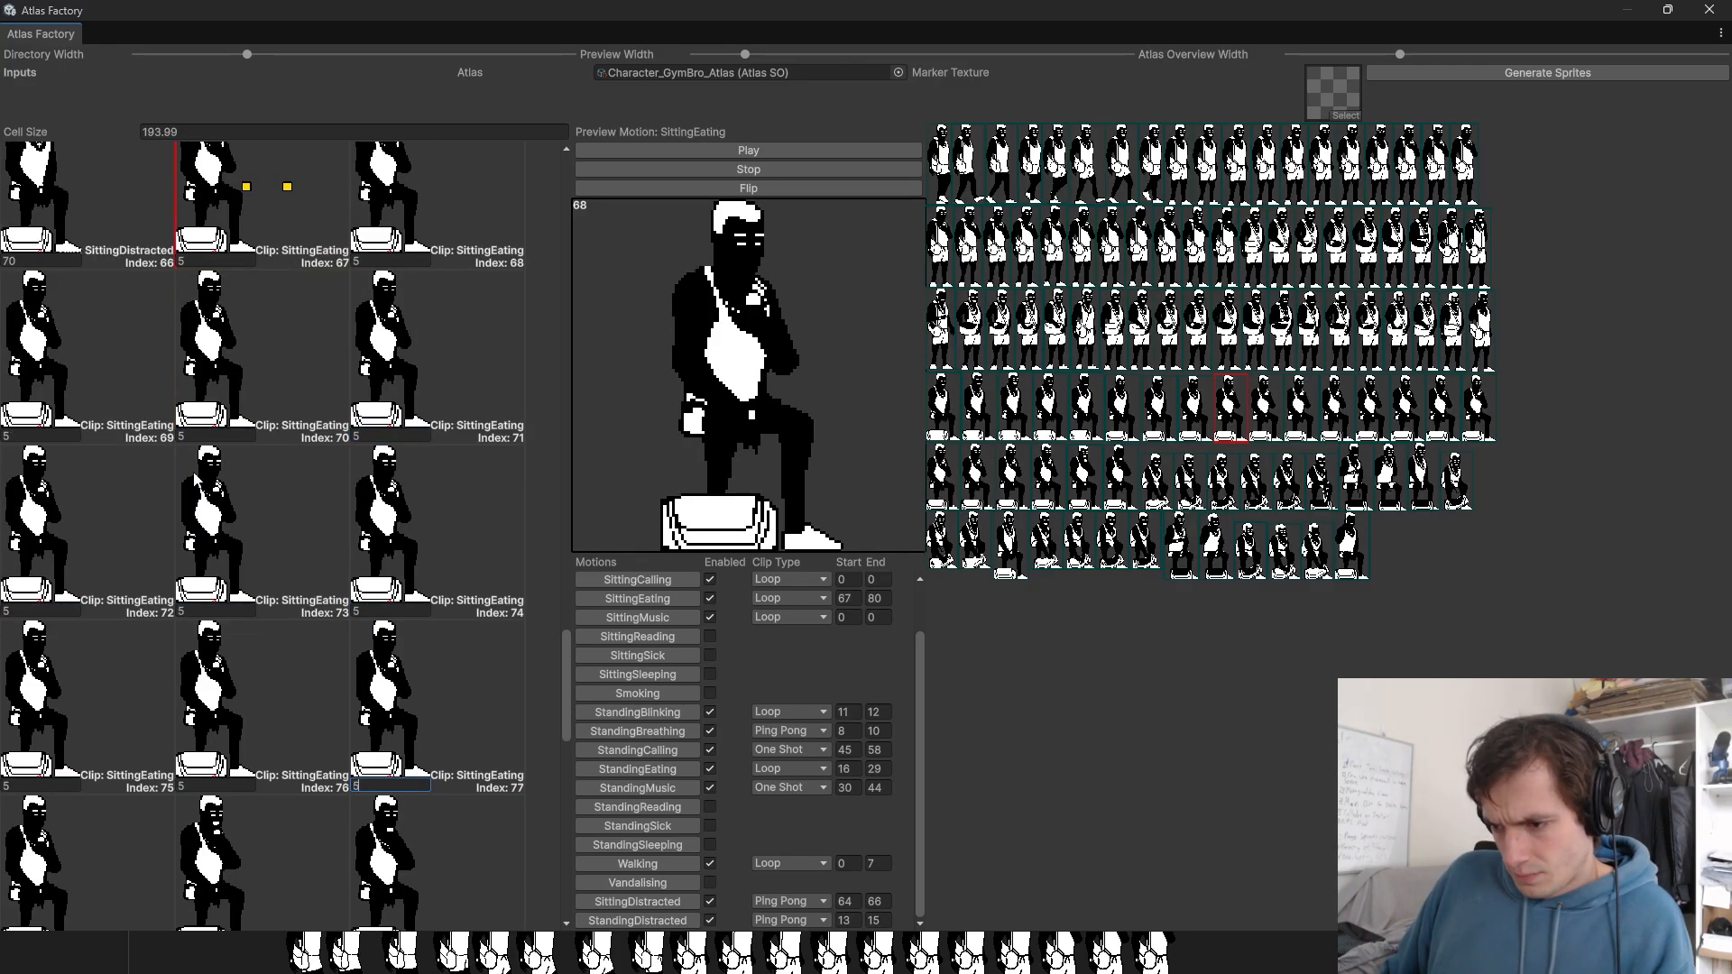
pyautogui.scroll(-2, 195, 477)
pyautogui.press('Tab')
pyautogui.write('5')
pyautogui.press('Tab')
pyautogui.write('5')
pyautogui.press('Tab')
pyautogui.write('5')
pyautogui.scroll(-2, 195, 477)
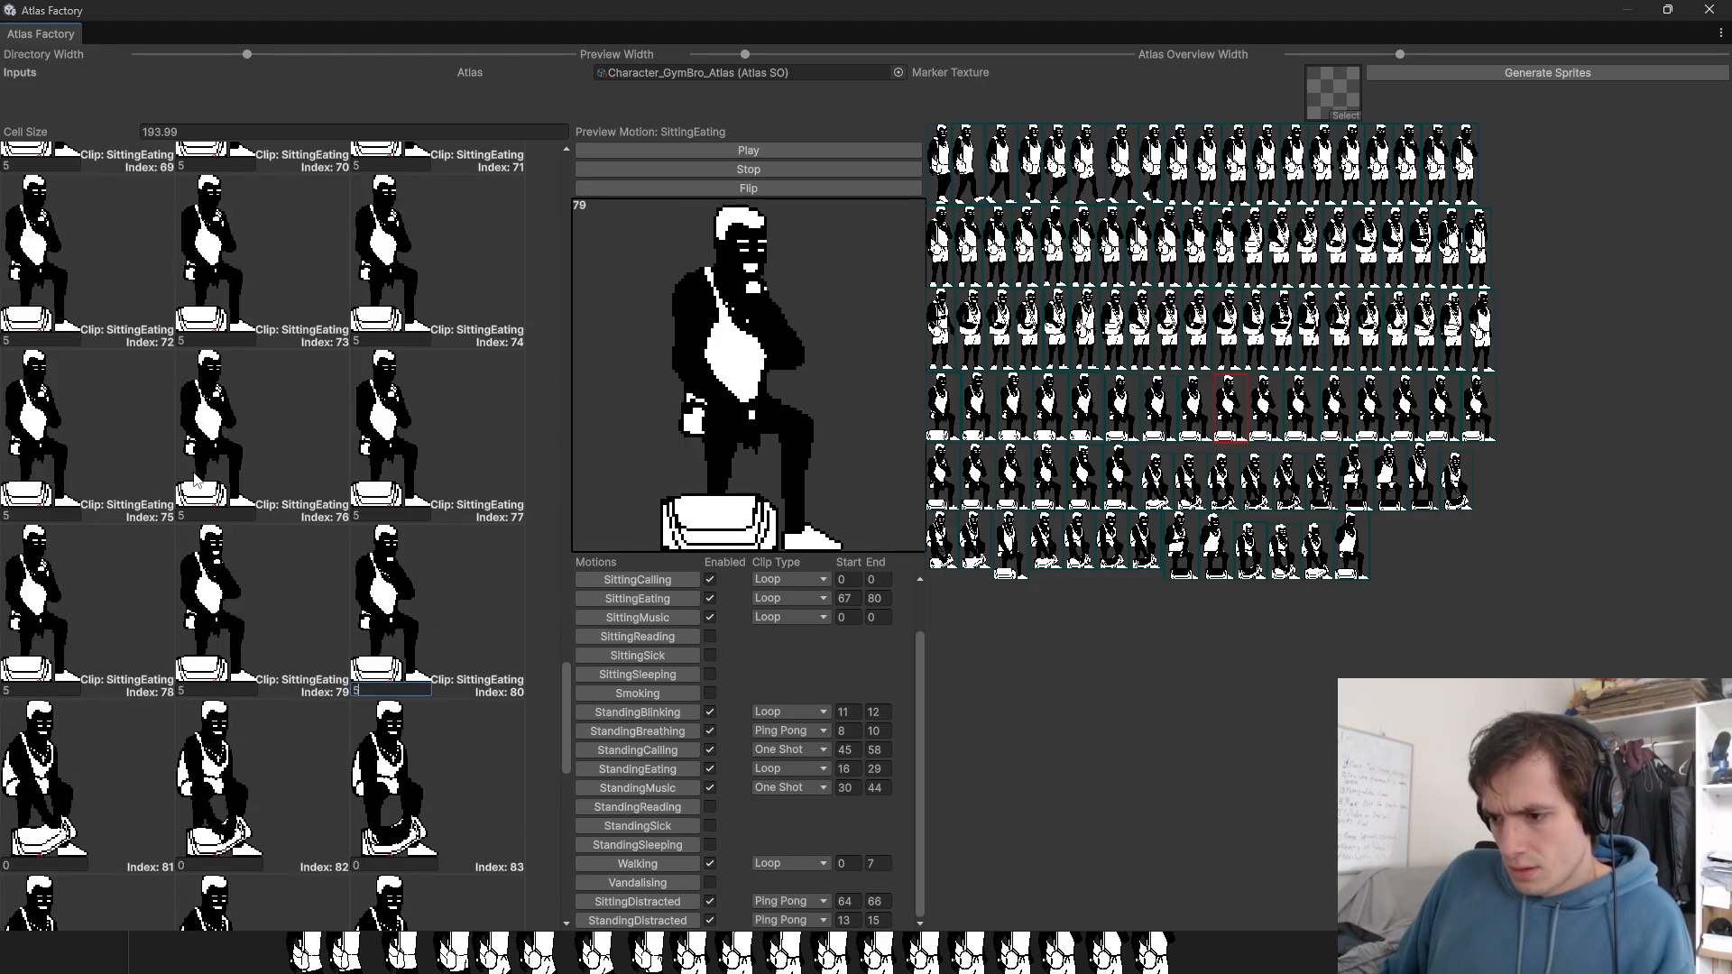
# Step: Set the SittingEating frame value at index 79 to 10, and generate the sprites
pyautogui.click(180, 669)
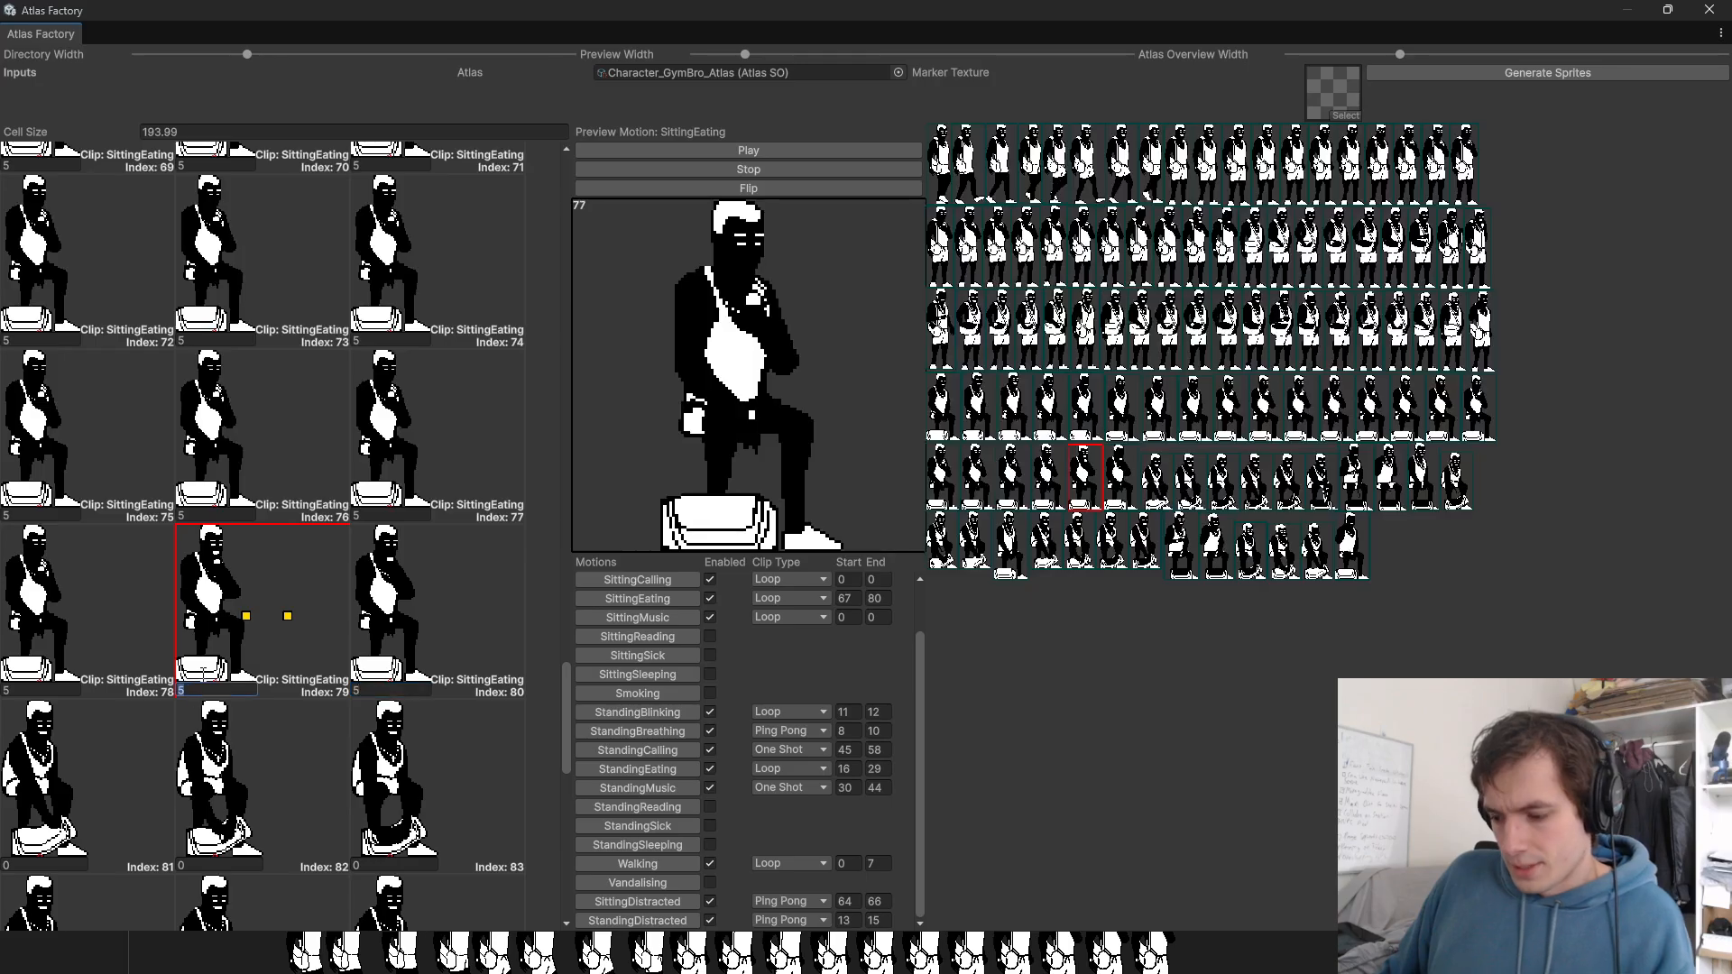
pyautogui.write('10')
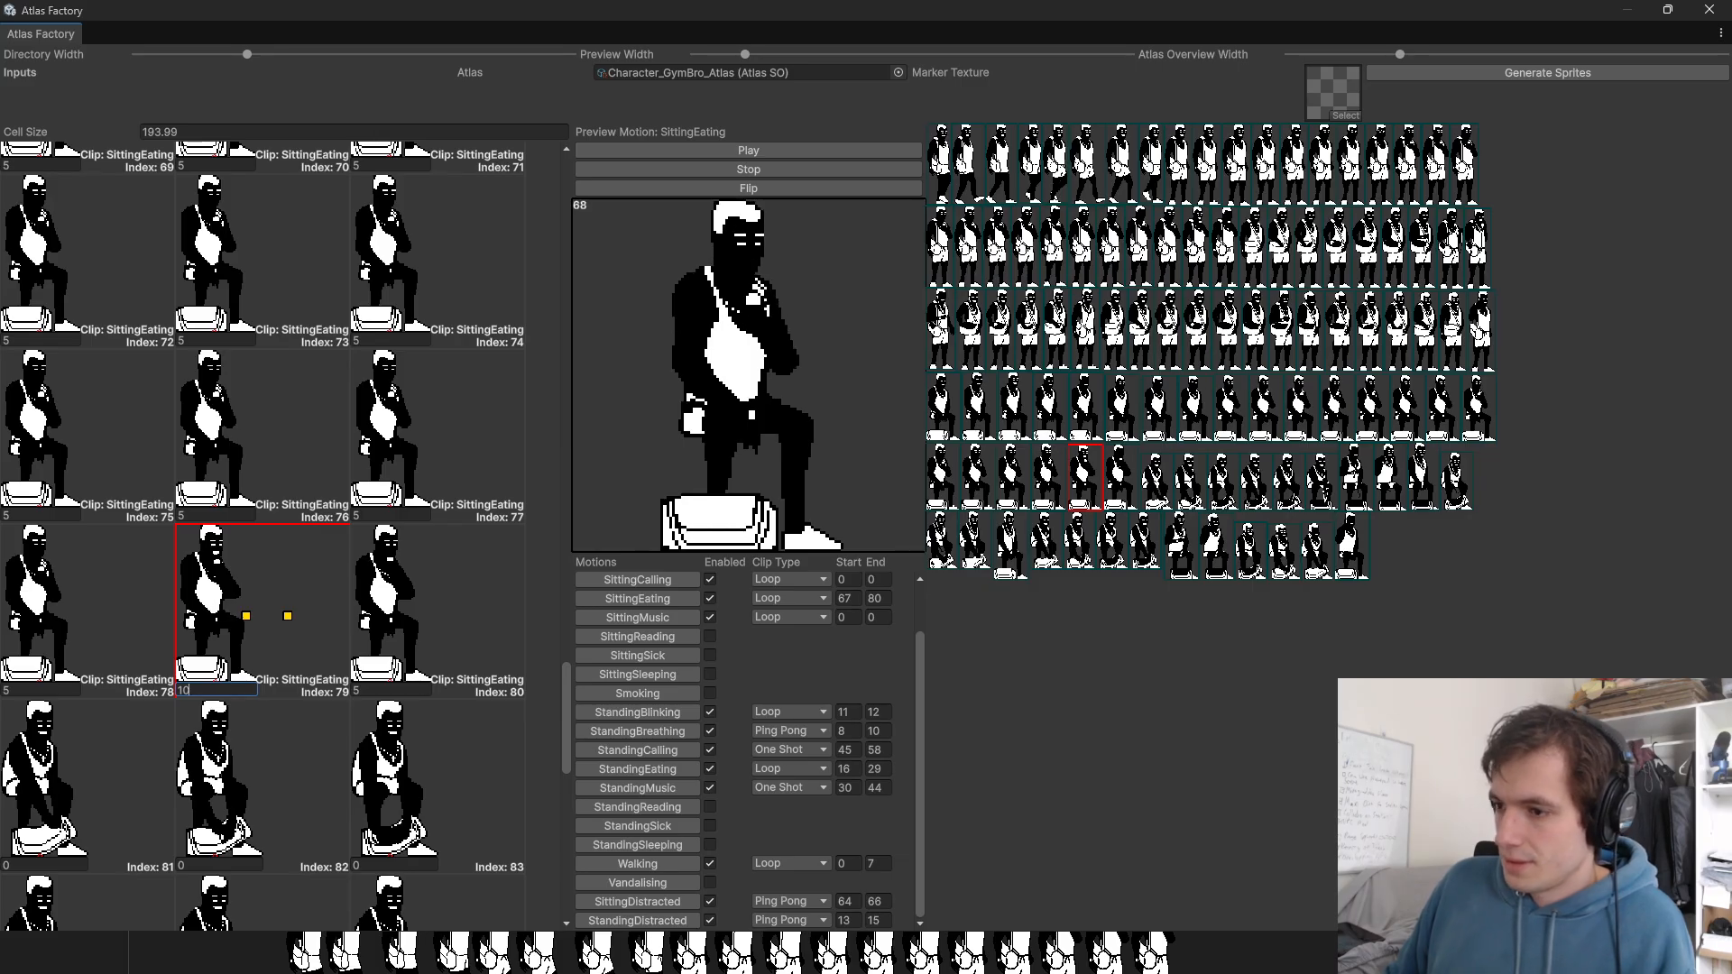
pyautogui.scroll(-3, 433, 513)
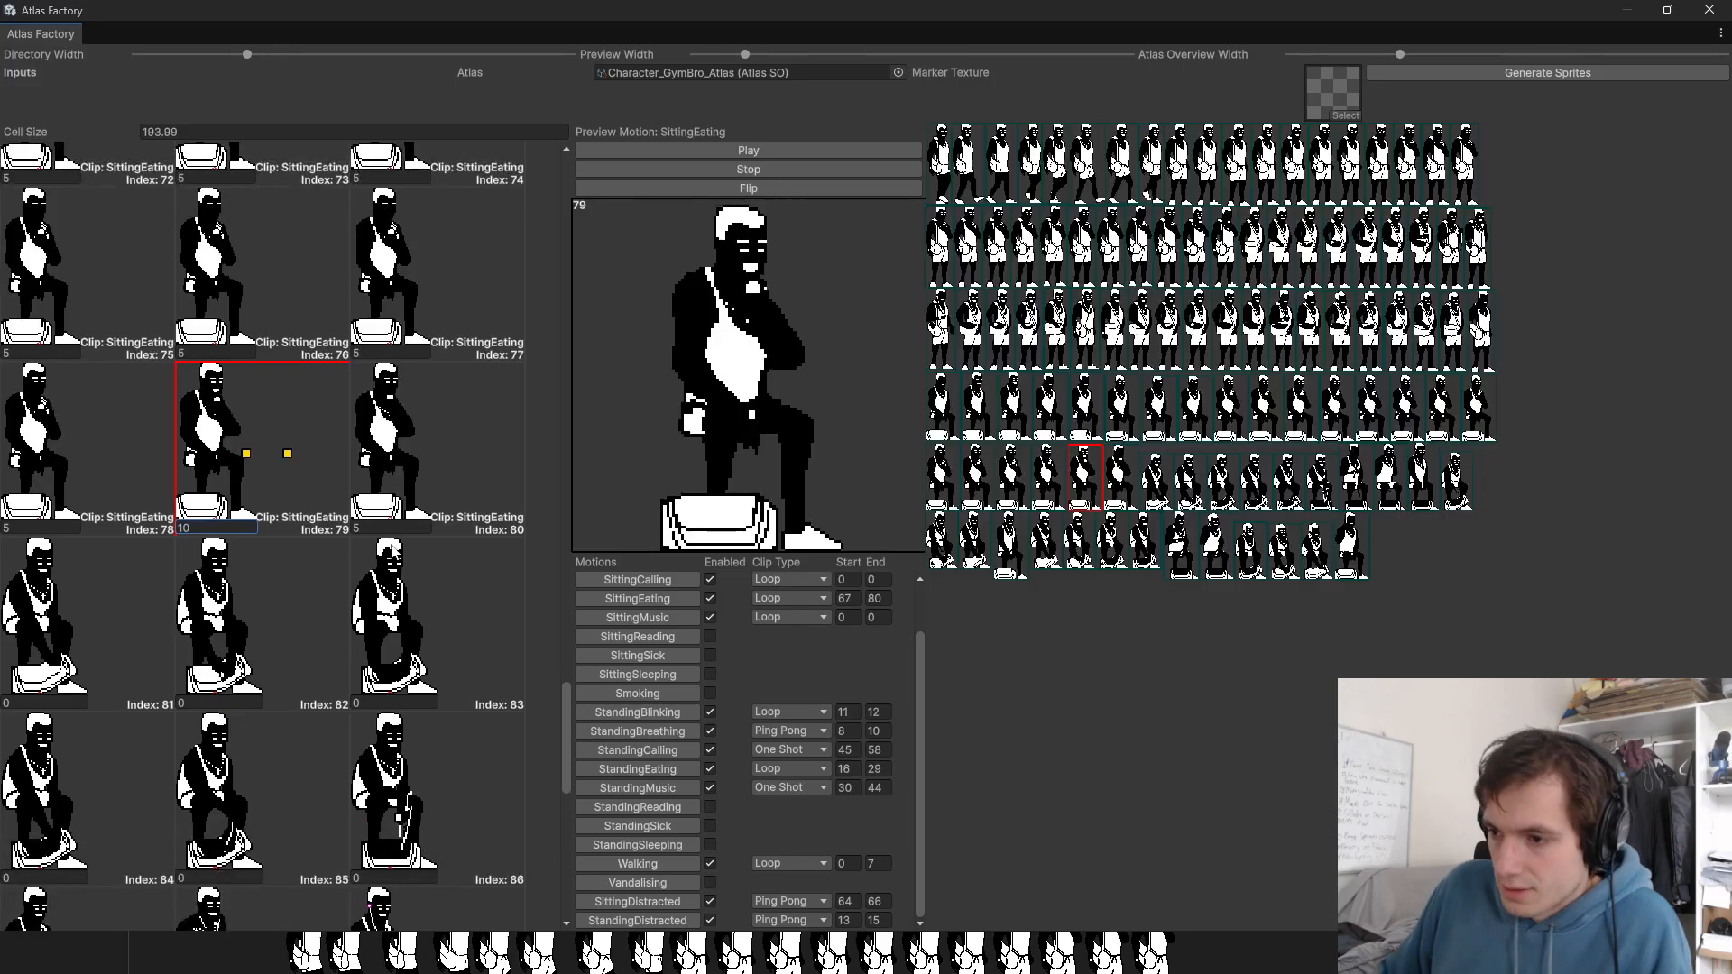
pyautogui.click(430, 405)
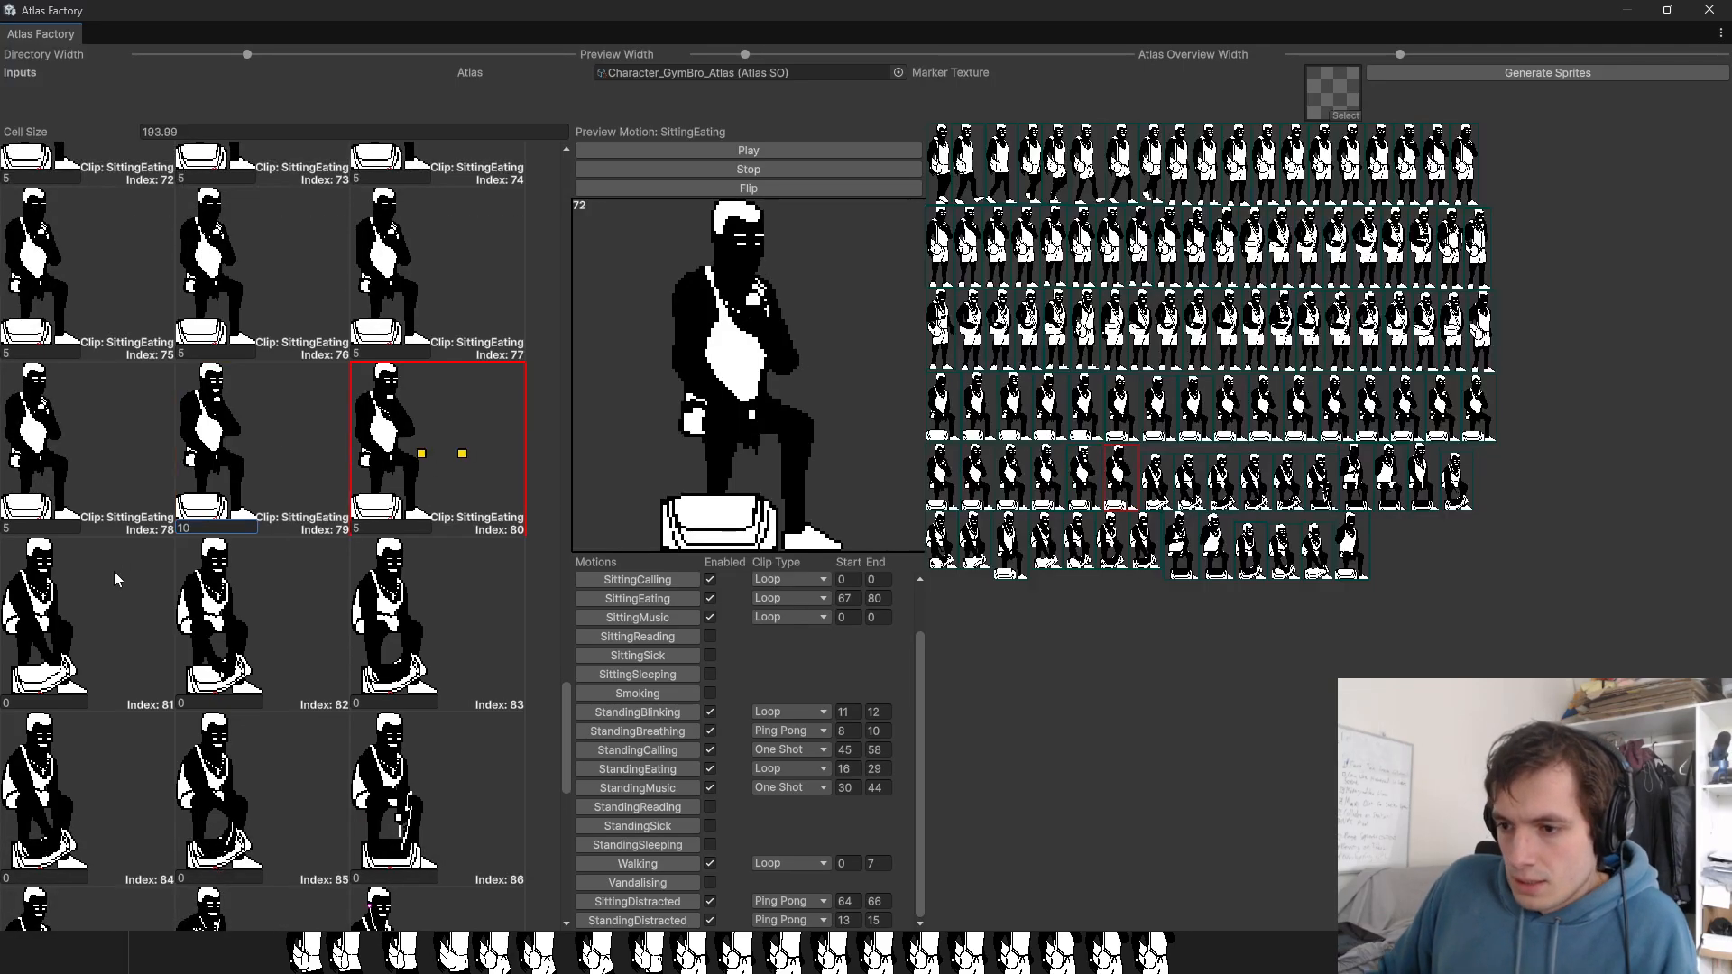
pyautogui.scroll(-3, 114, 571)
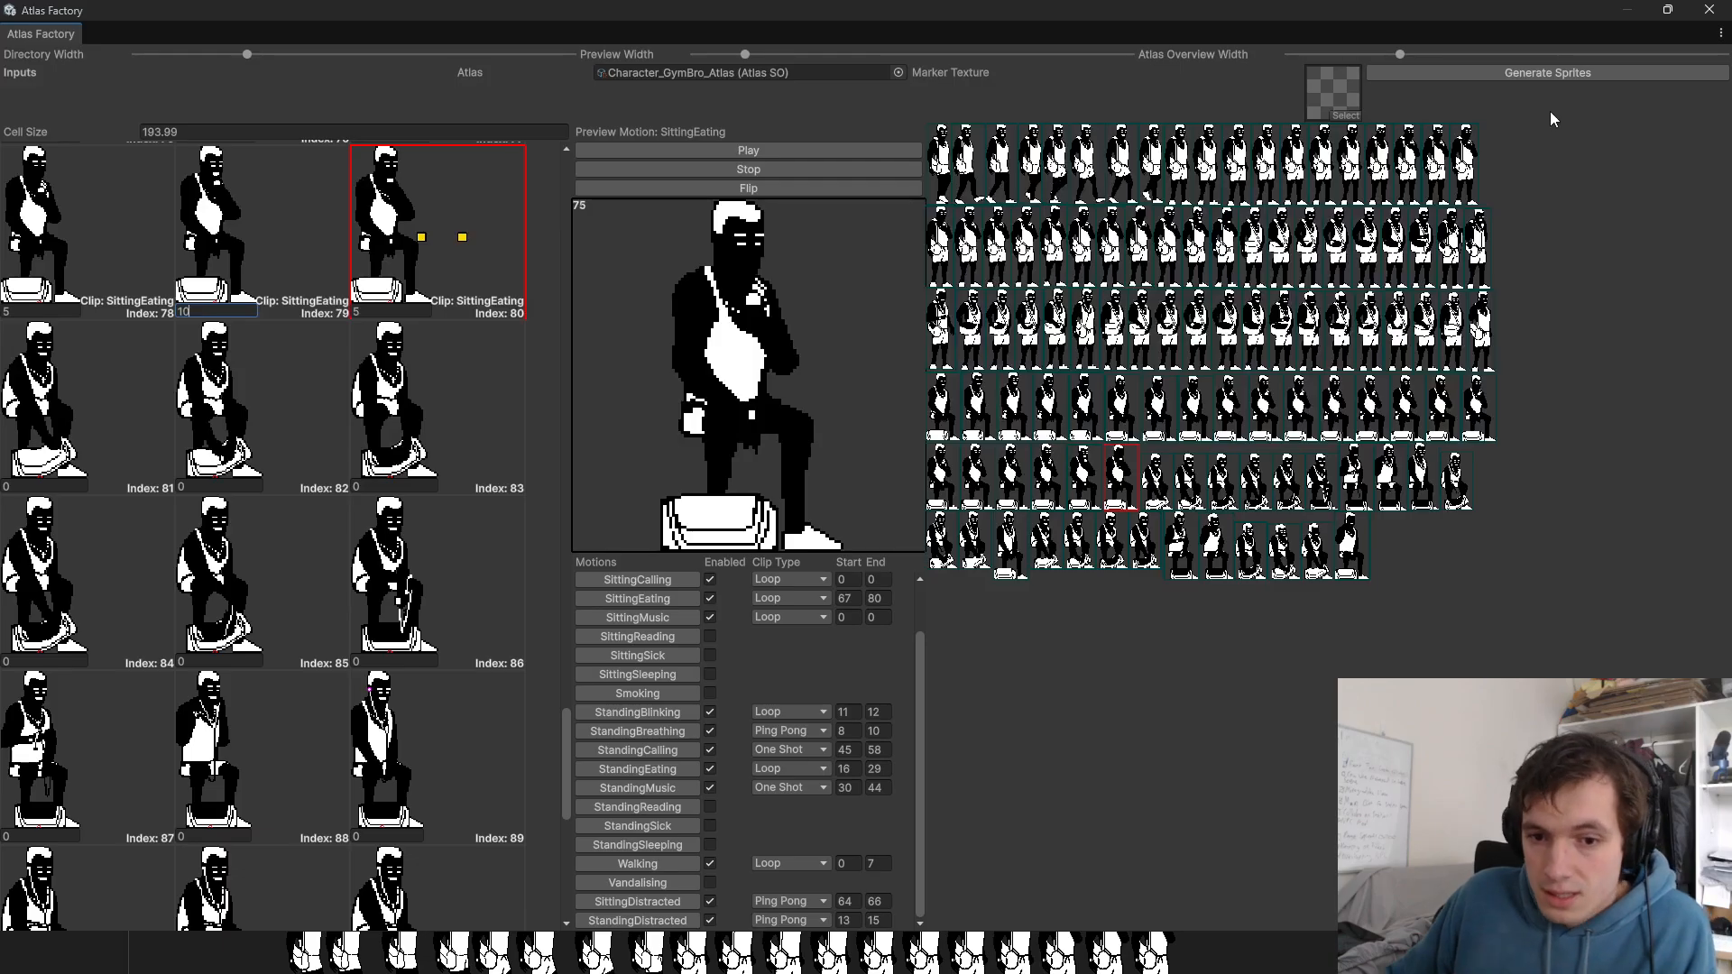
pyautogui.click(1547, 71)
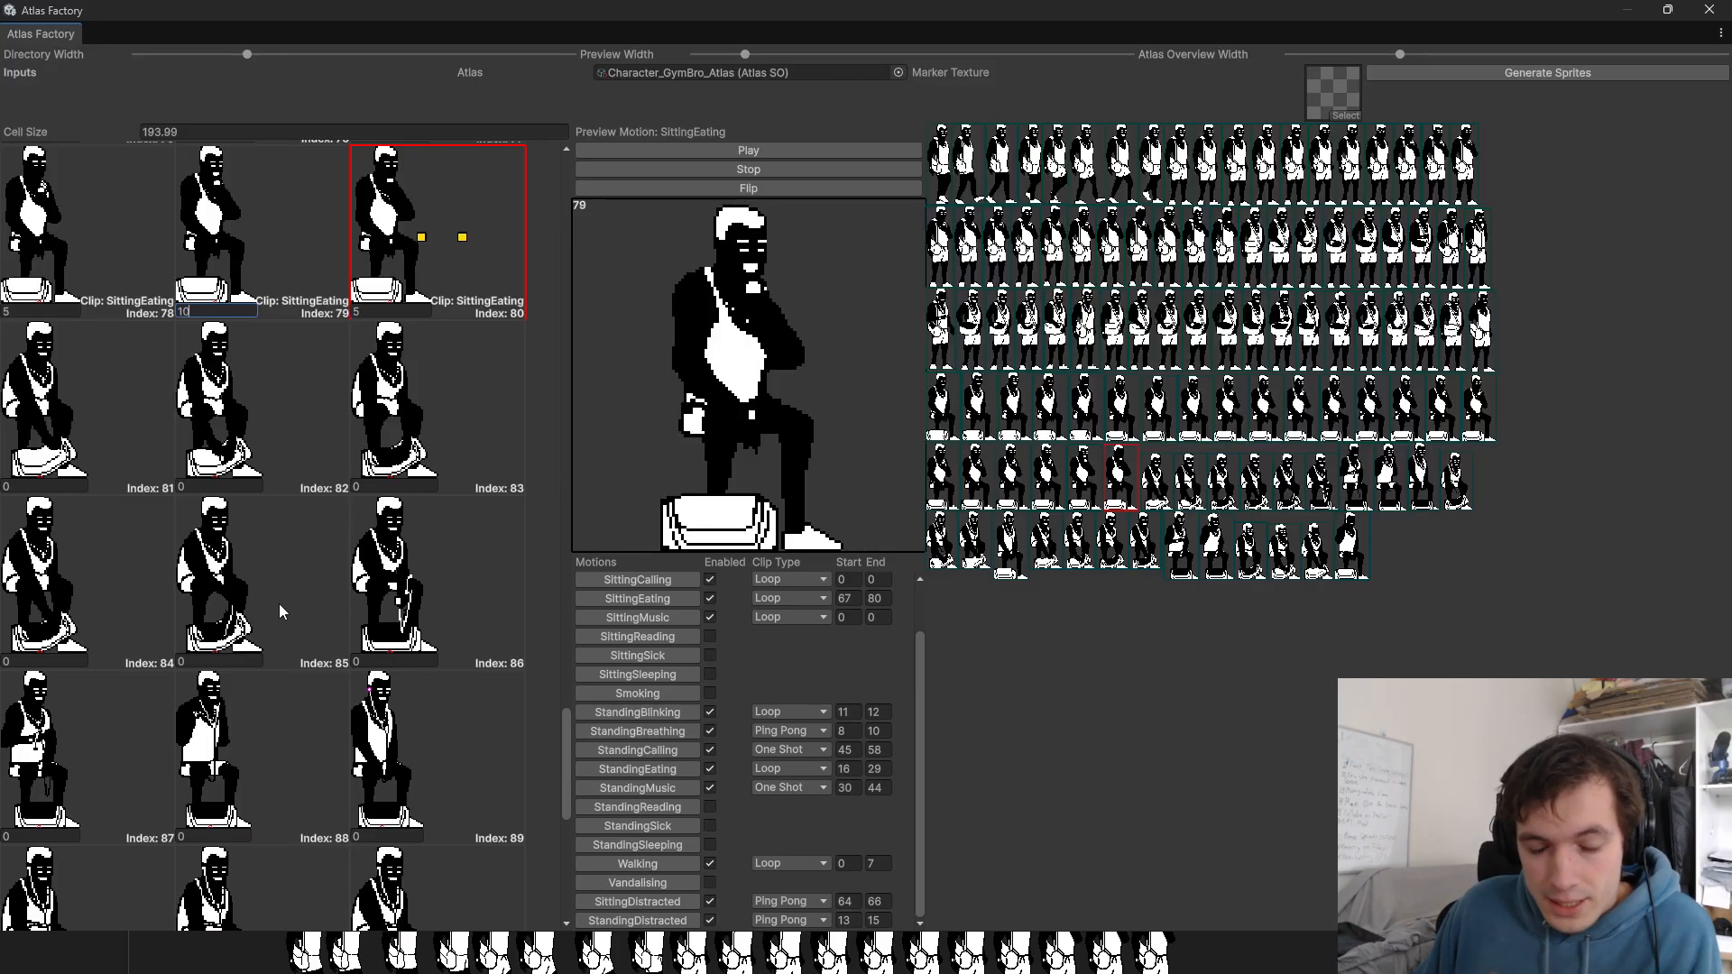
# Step: Set the SittingMusic motion to start at index 81 and end at index 89
pyautogui.scroll(-1, 276, 604)
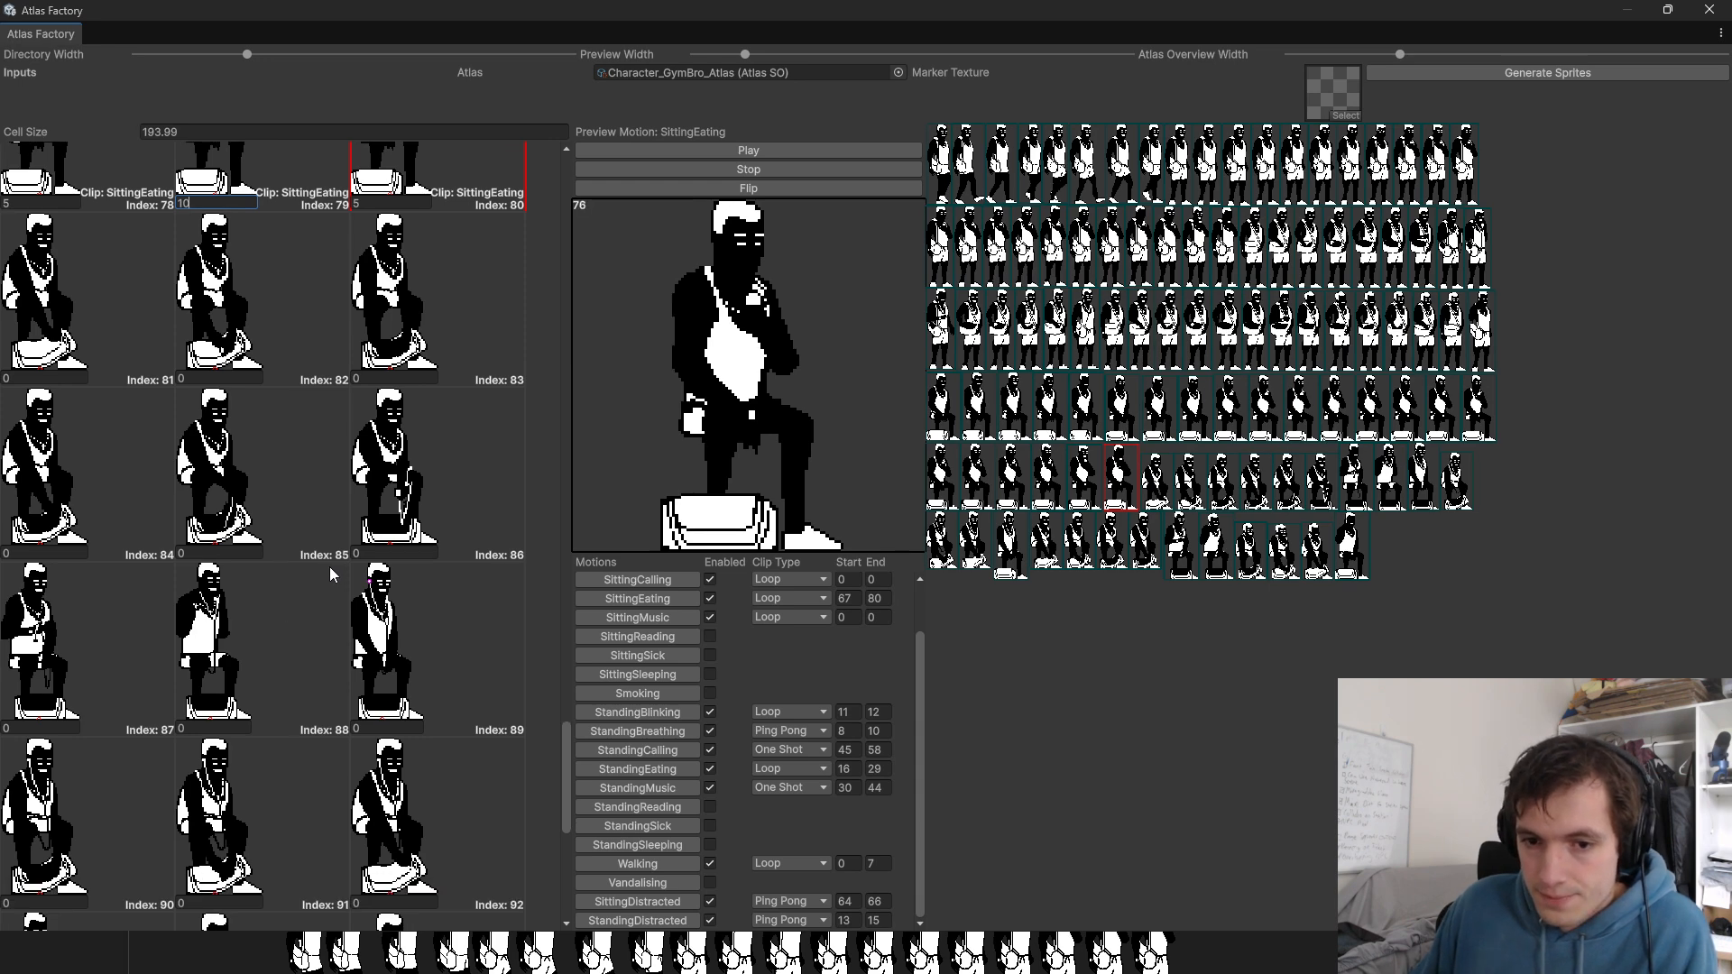
pyautogui.scroll(1, 328, 566)
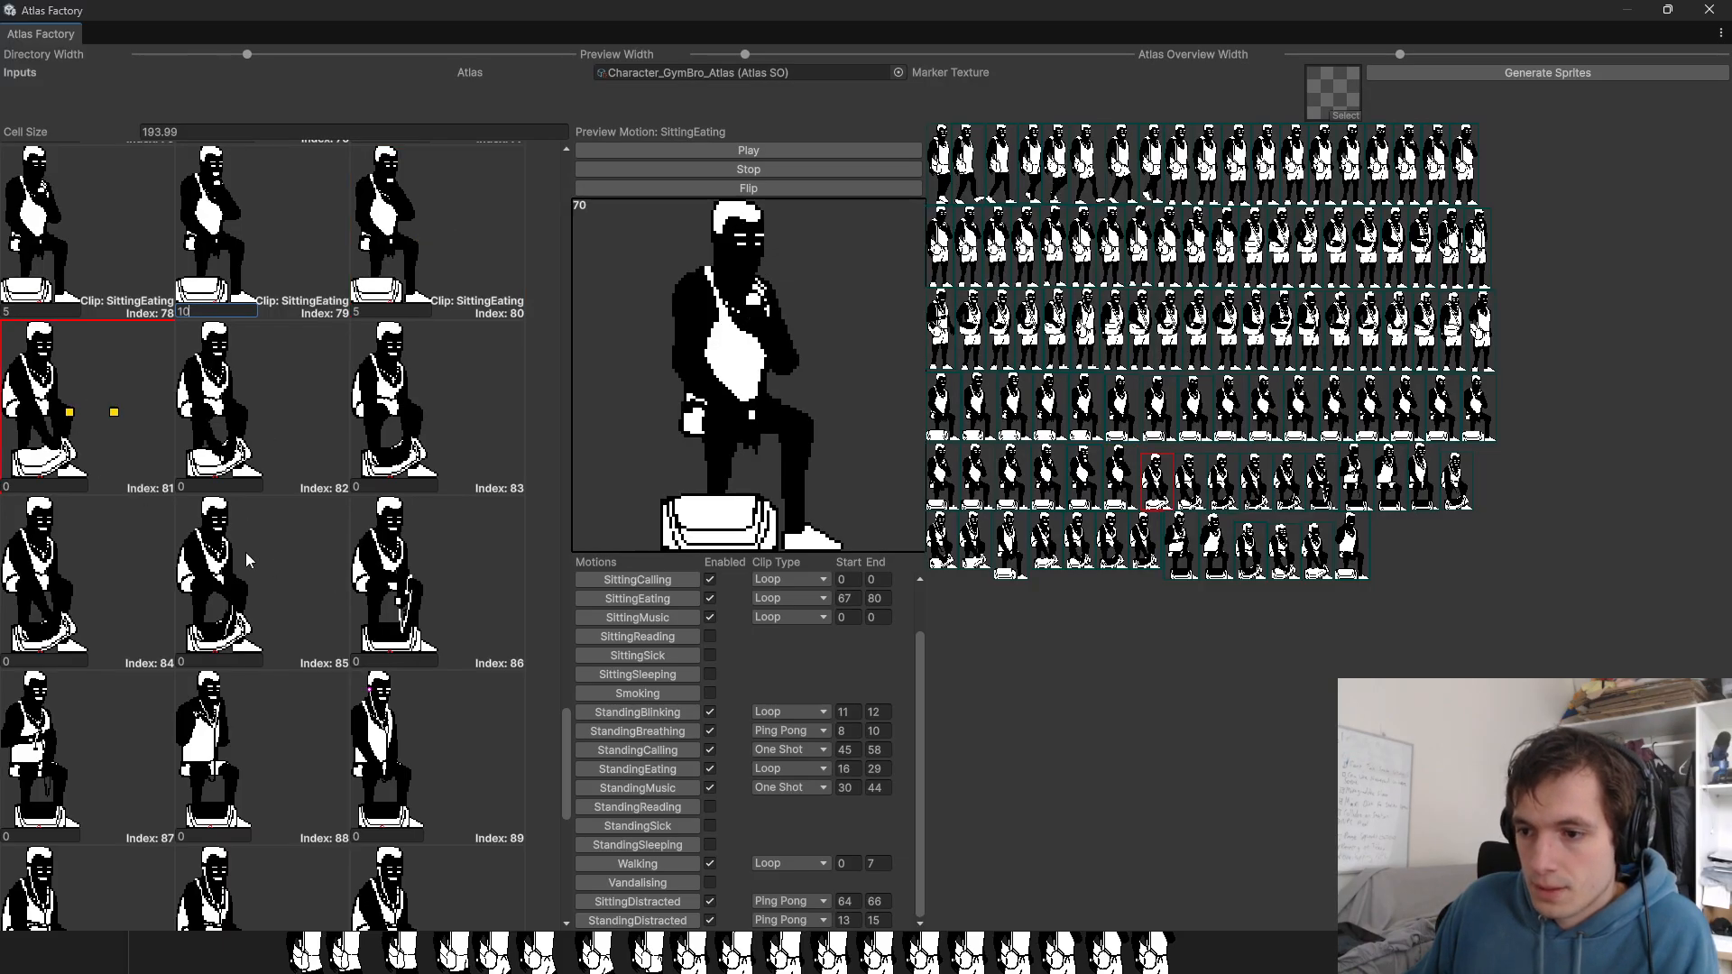
pyautogui.scroll(-1, 196, 574)
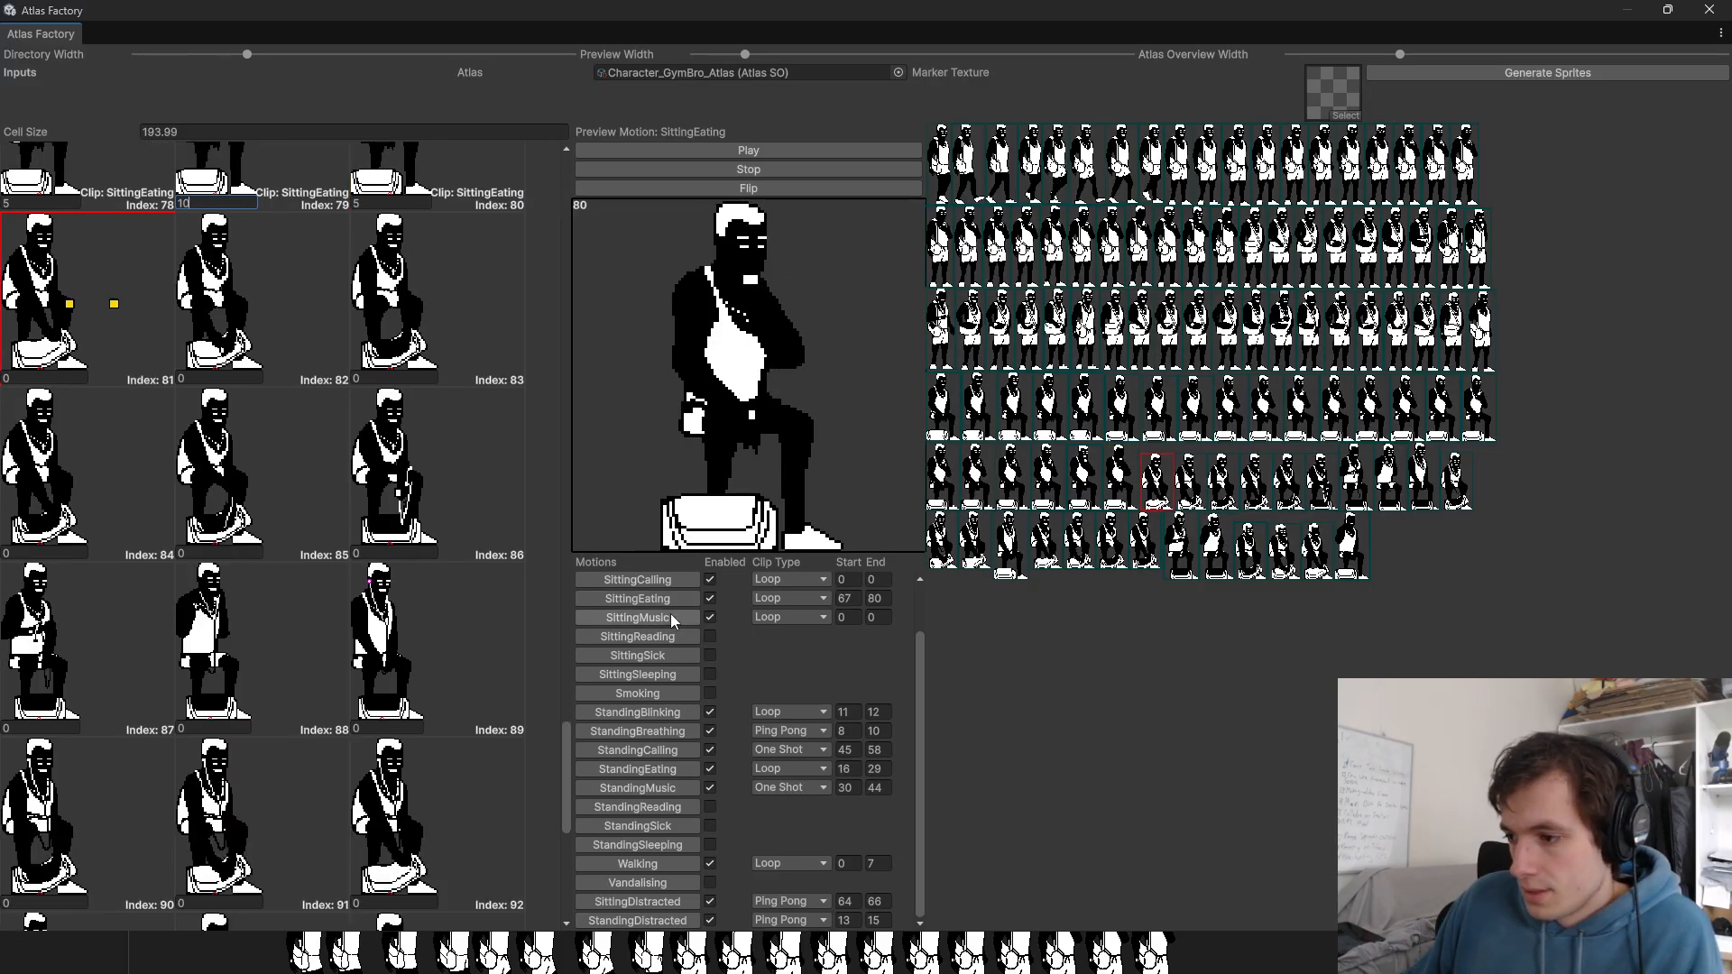
pyautogui.click(851, 619)
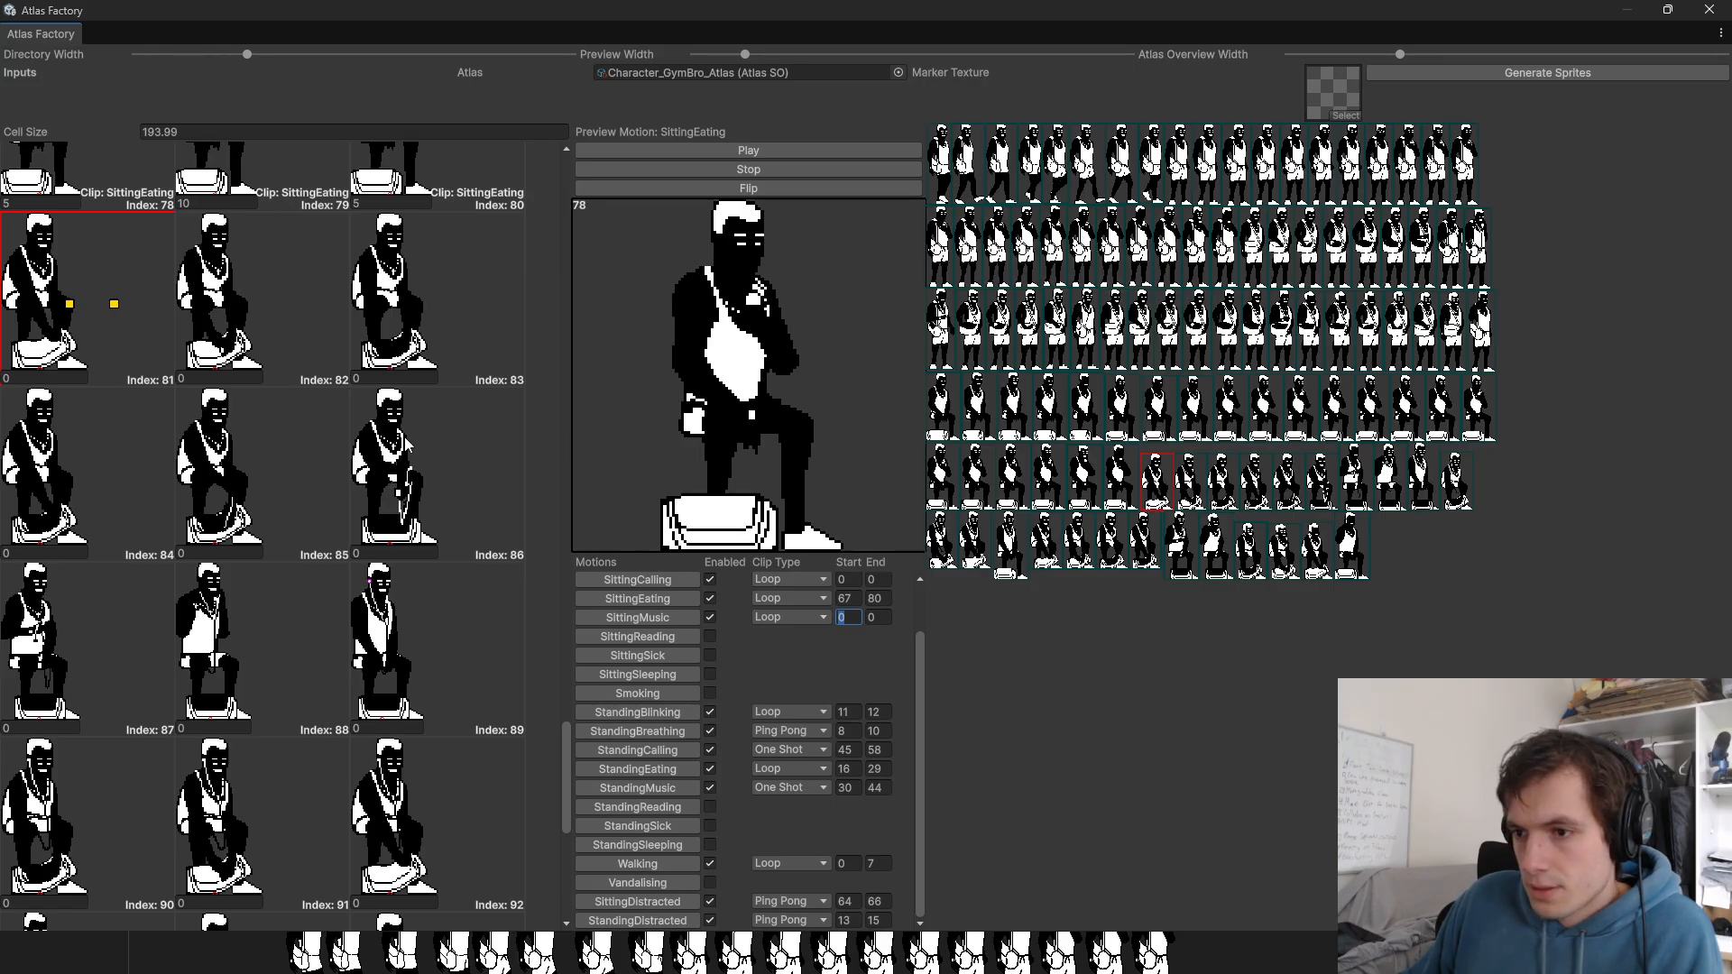
pyautogui.write('81')
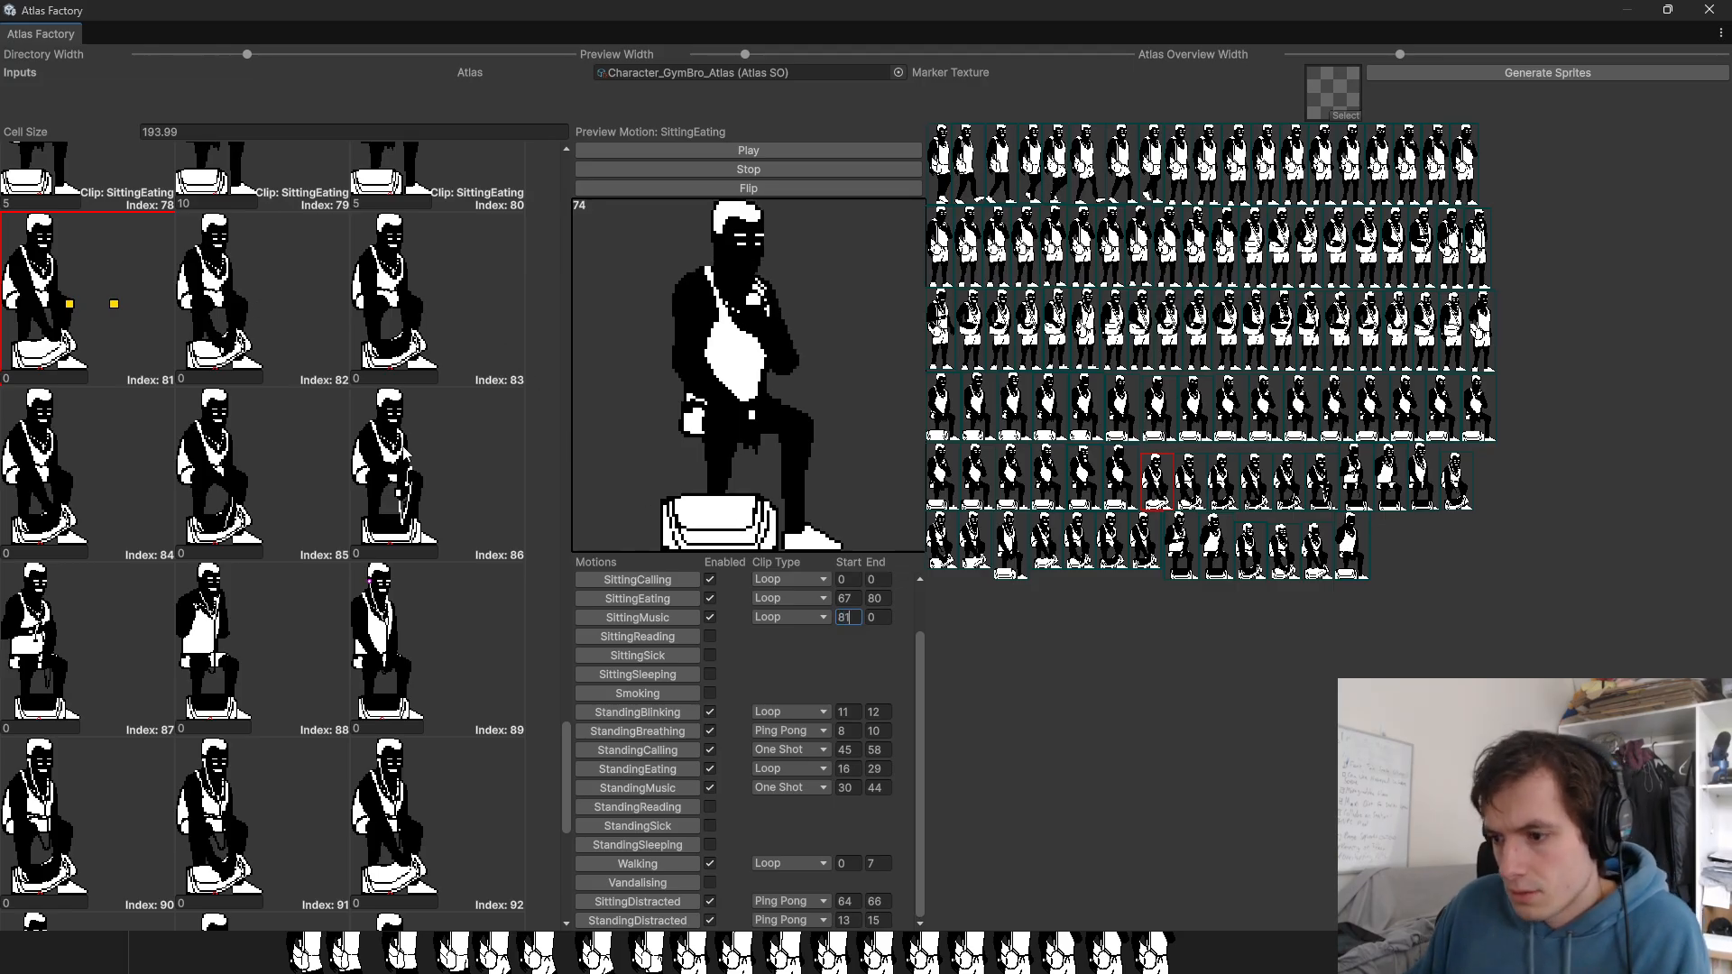
pyautogui.press('Tab')
pyautogui.write('89')
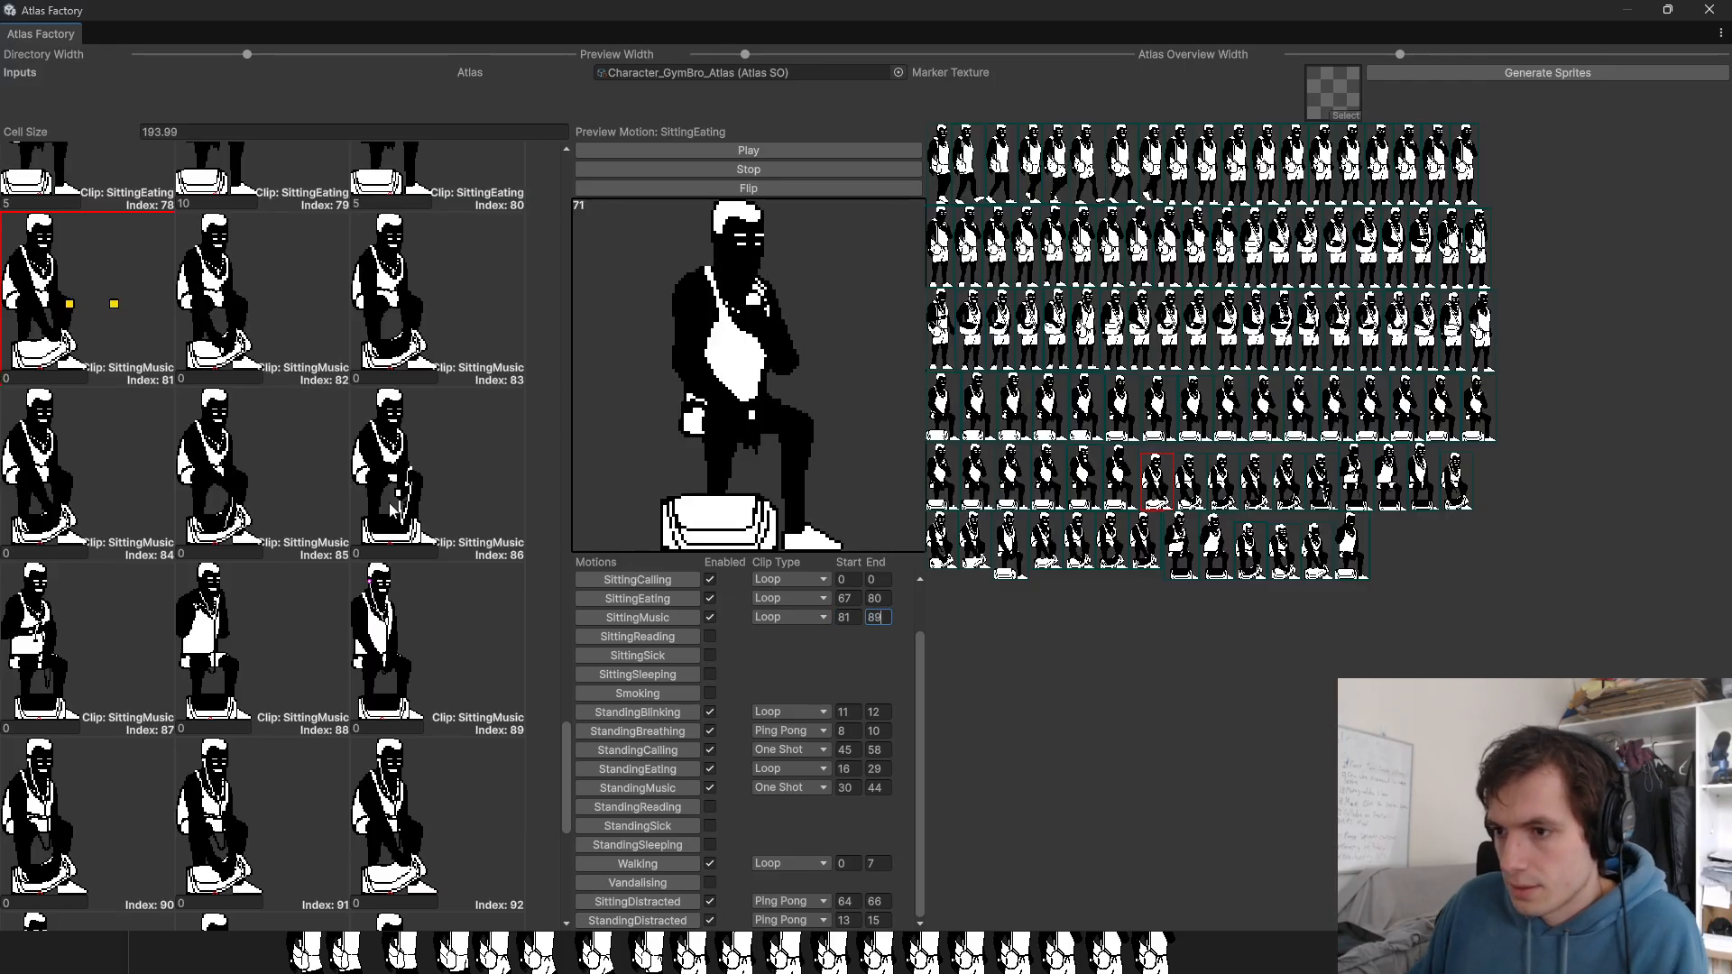
# Step: Set the SittingMusic frame values at indices 81 through 89 to 5 each
pyautogui.click(34, 378)
pyautogui.write('5')
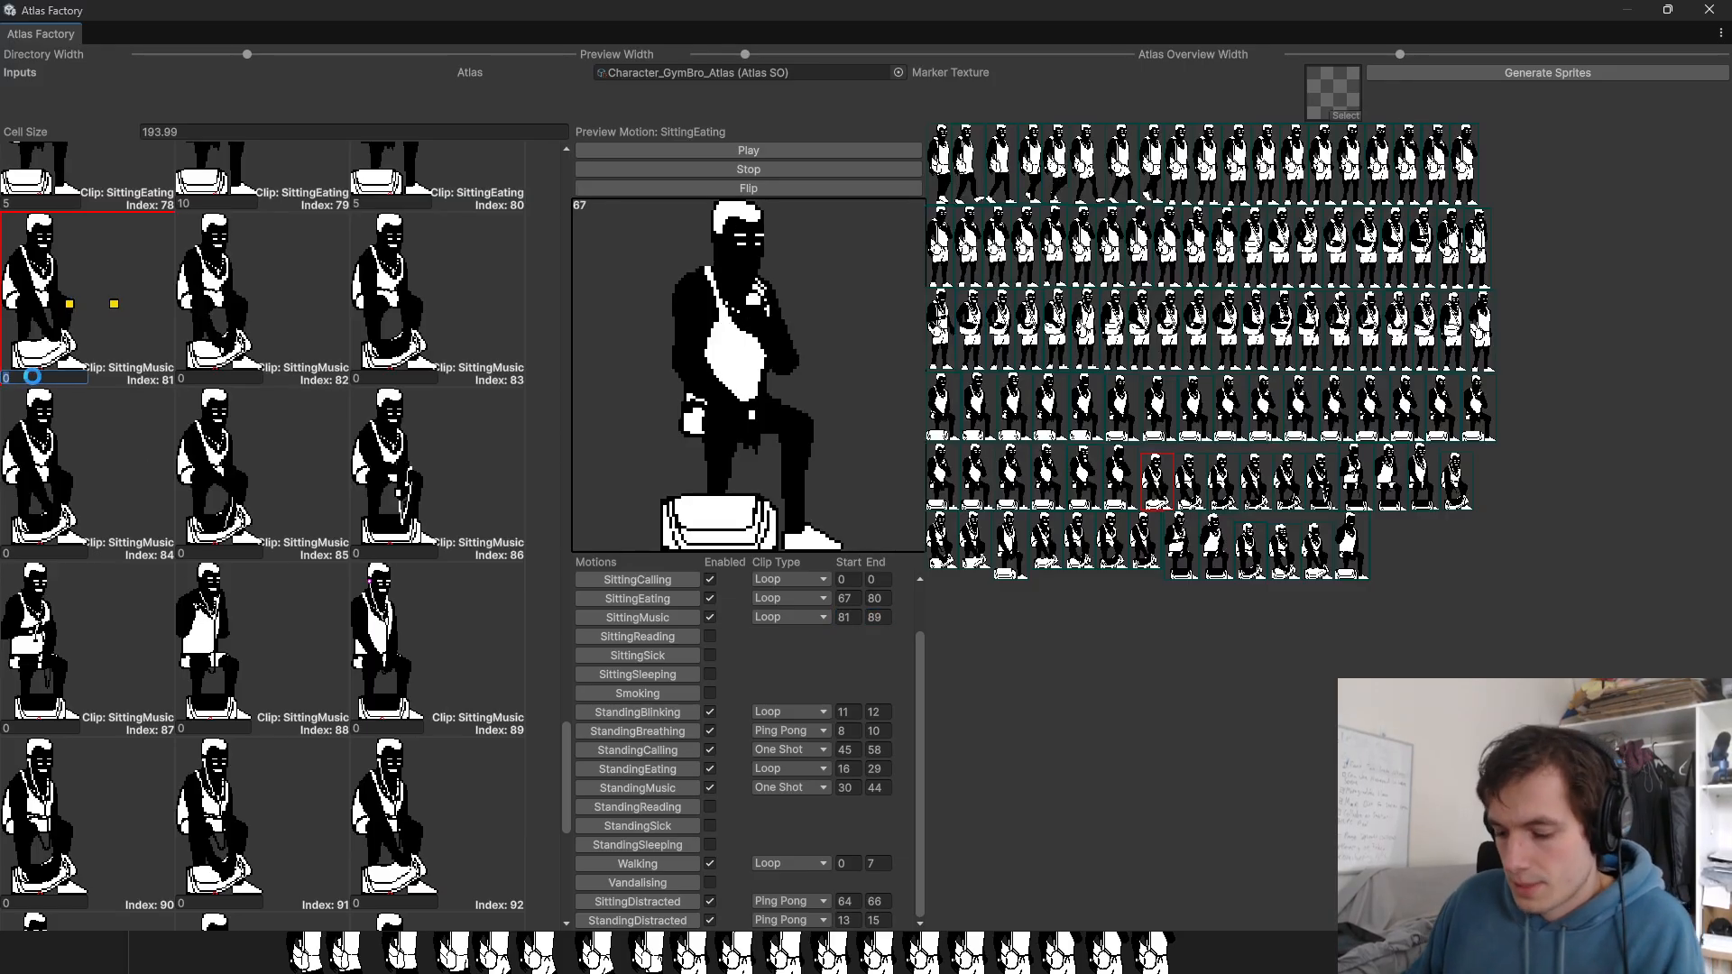
pyautogui.press('Tab')
pyautogui.write('5')
pyautogui.press('Tab')
pyautogui.write('5')
pyautogui.press('Tab')
pyautogui.write('5\t5\t5')
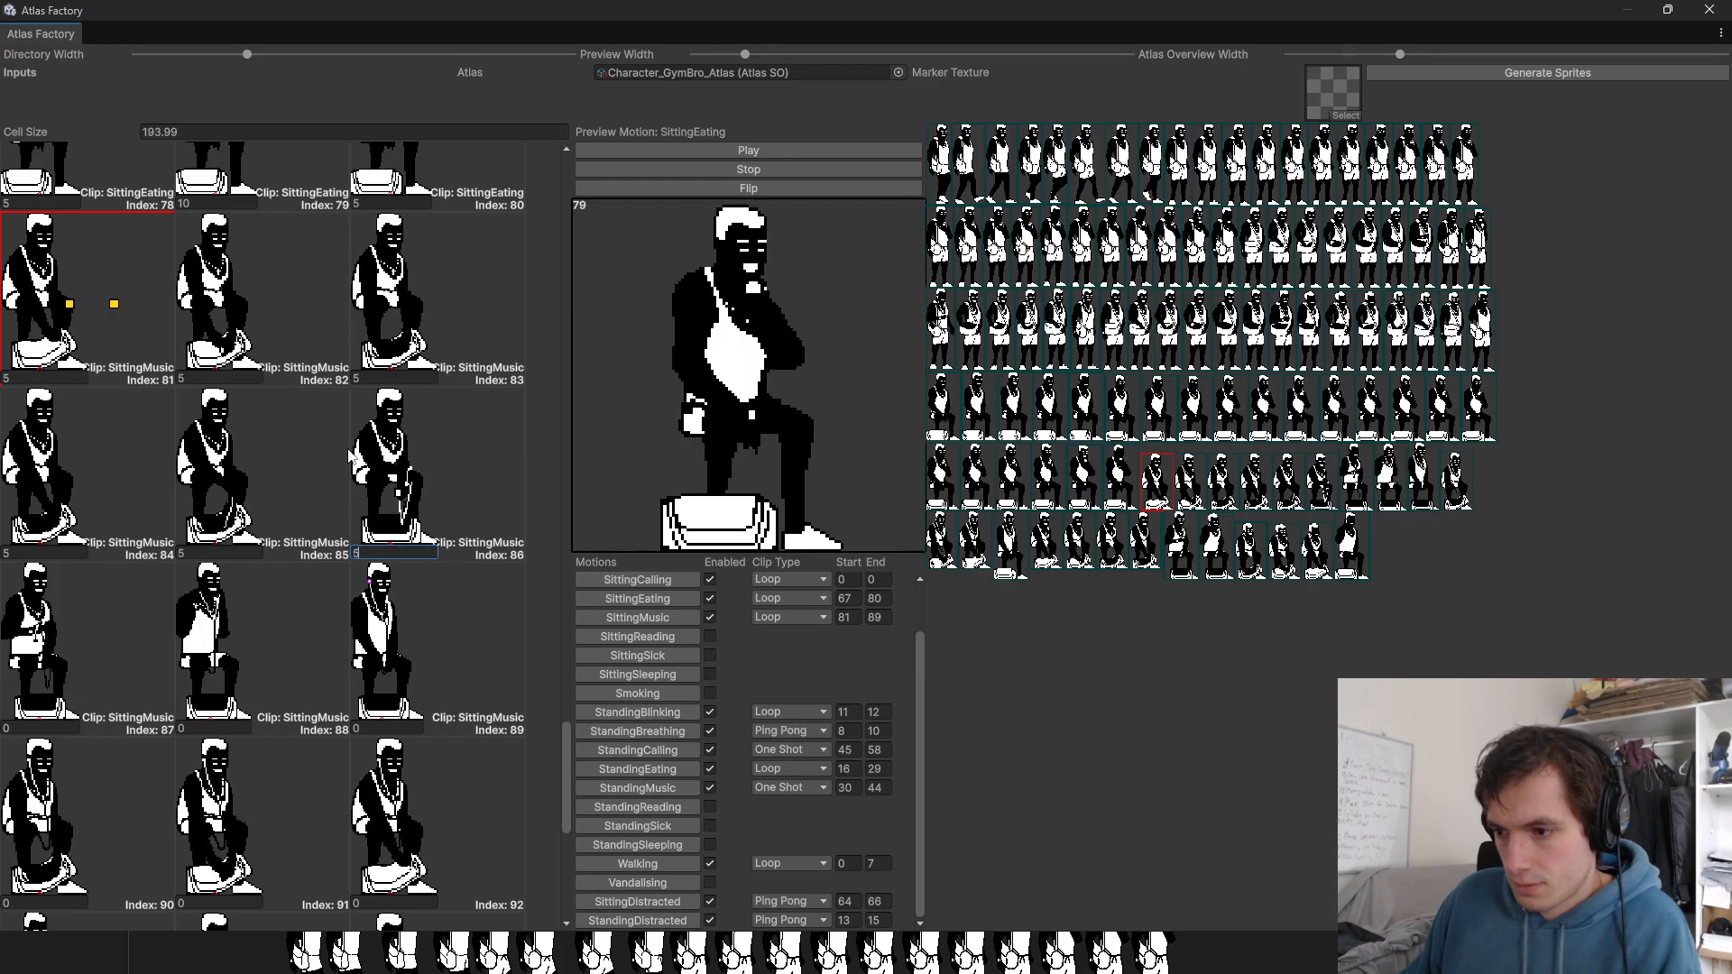
pyautogui.write('\t5\t5\t5')
# Step: Set the SittingCalling motion to start at index 93 and end at index 103
pyautogui.scroll(-6, 341, 469)
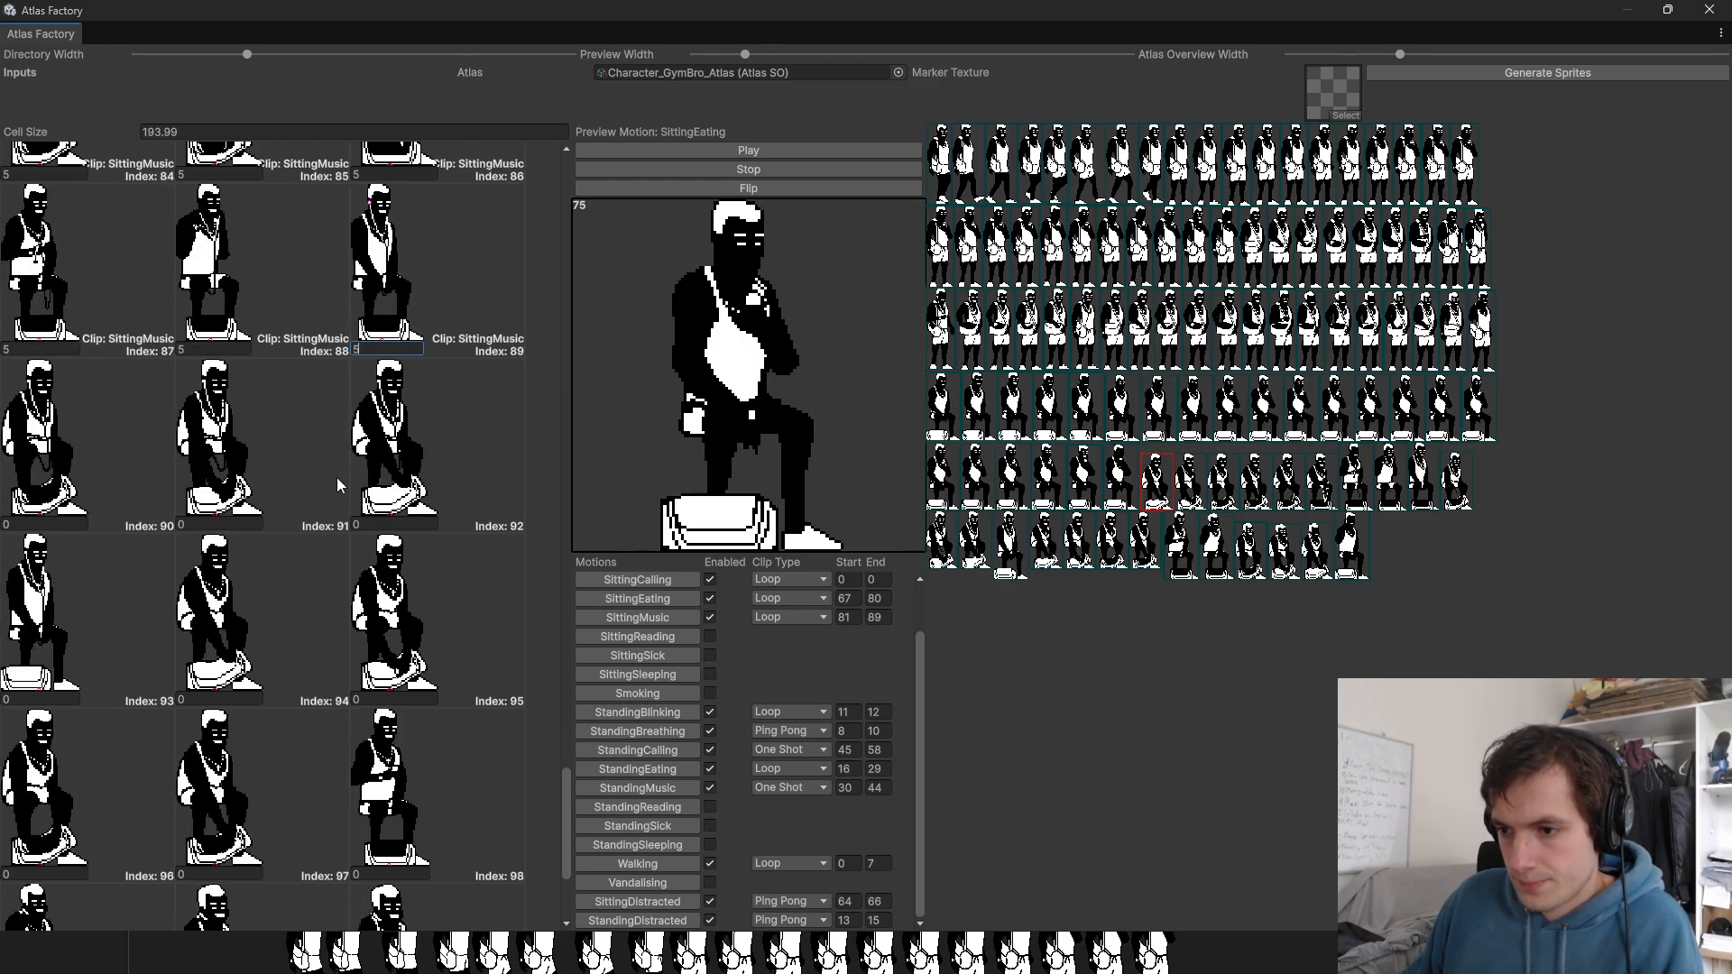
pyautogui.click(846, 580)
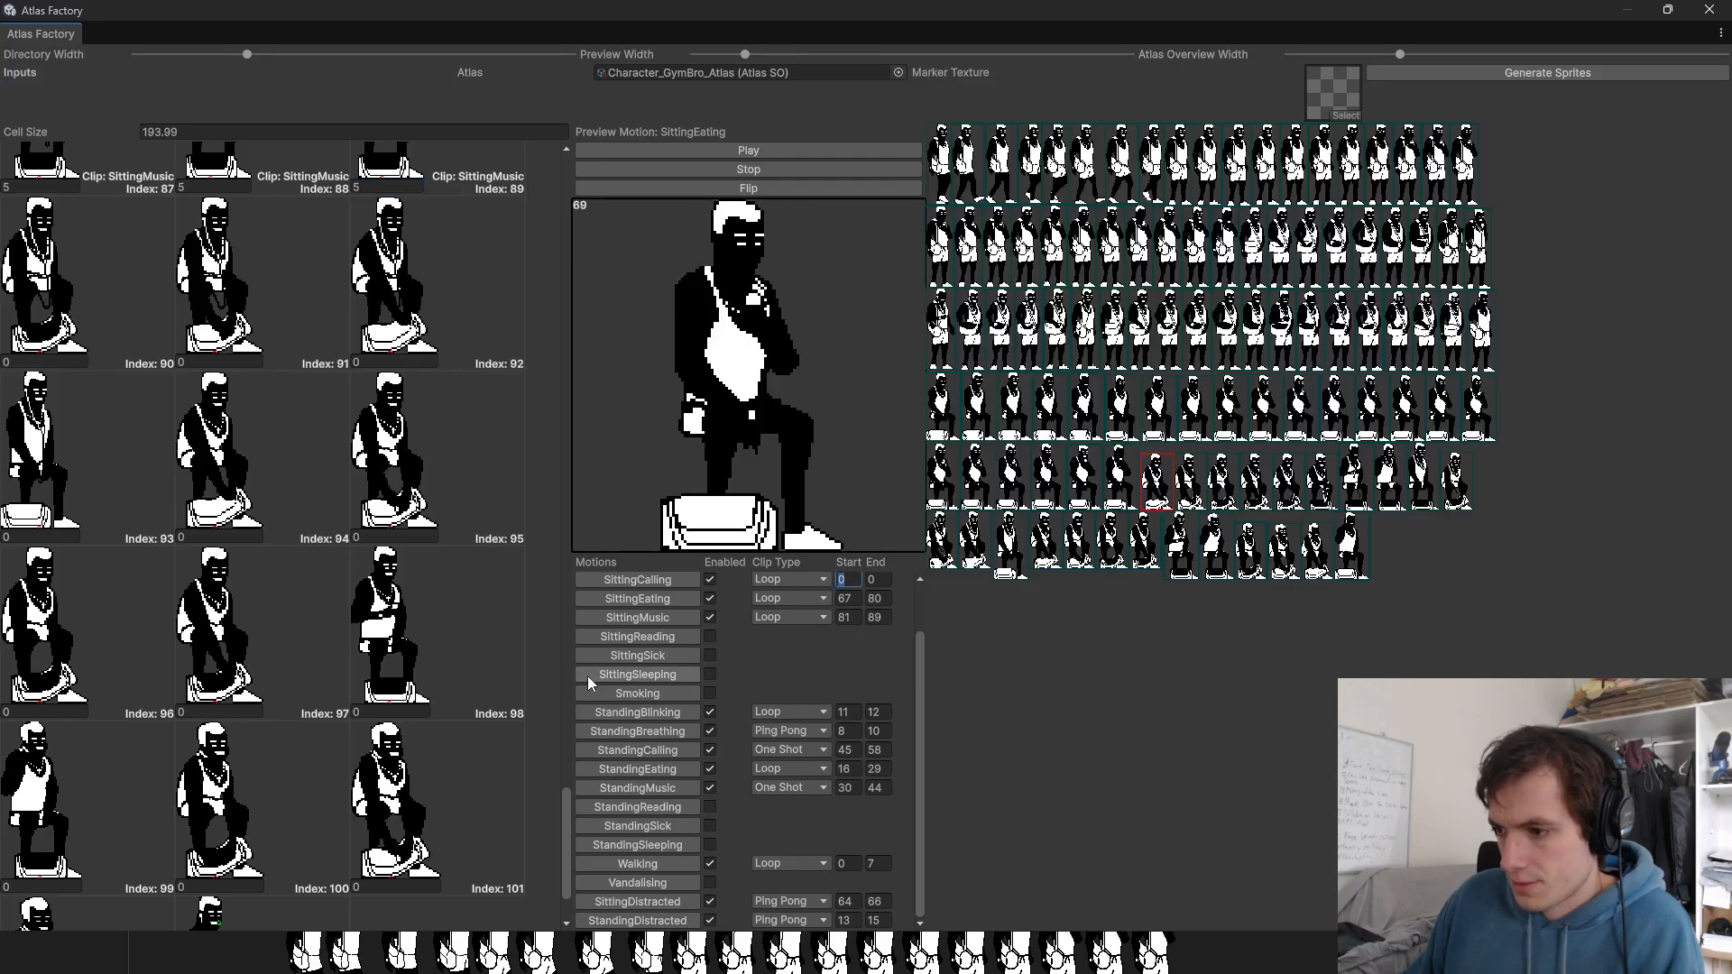
pyautogui.write('93')
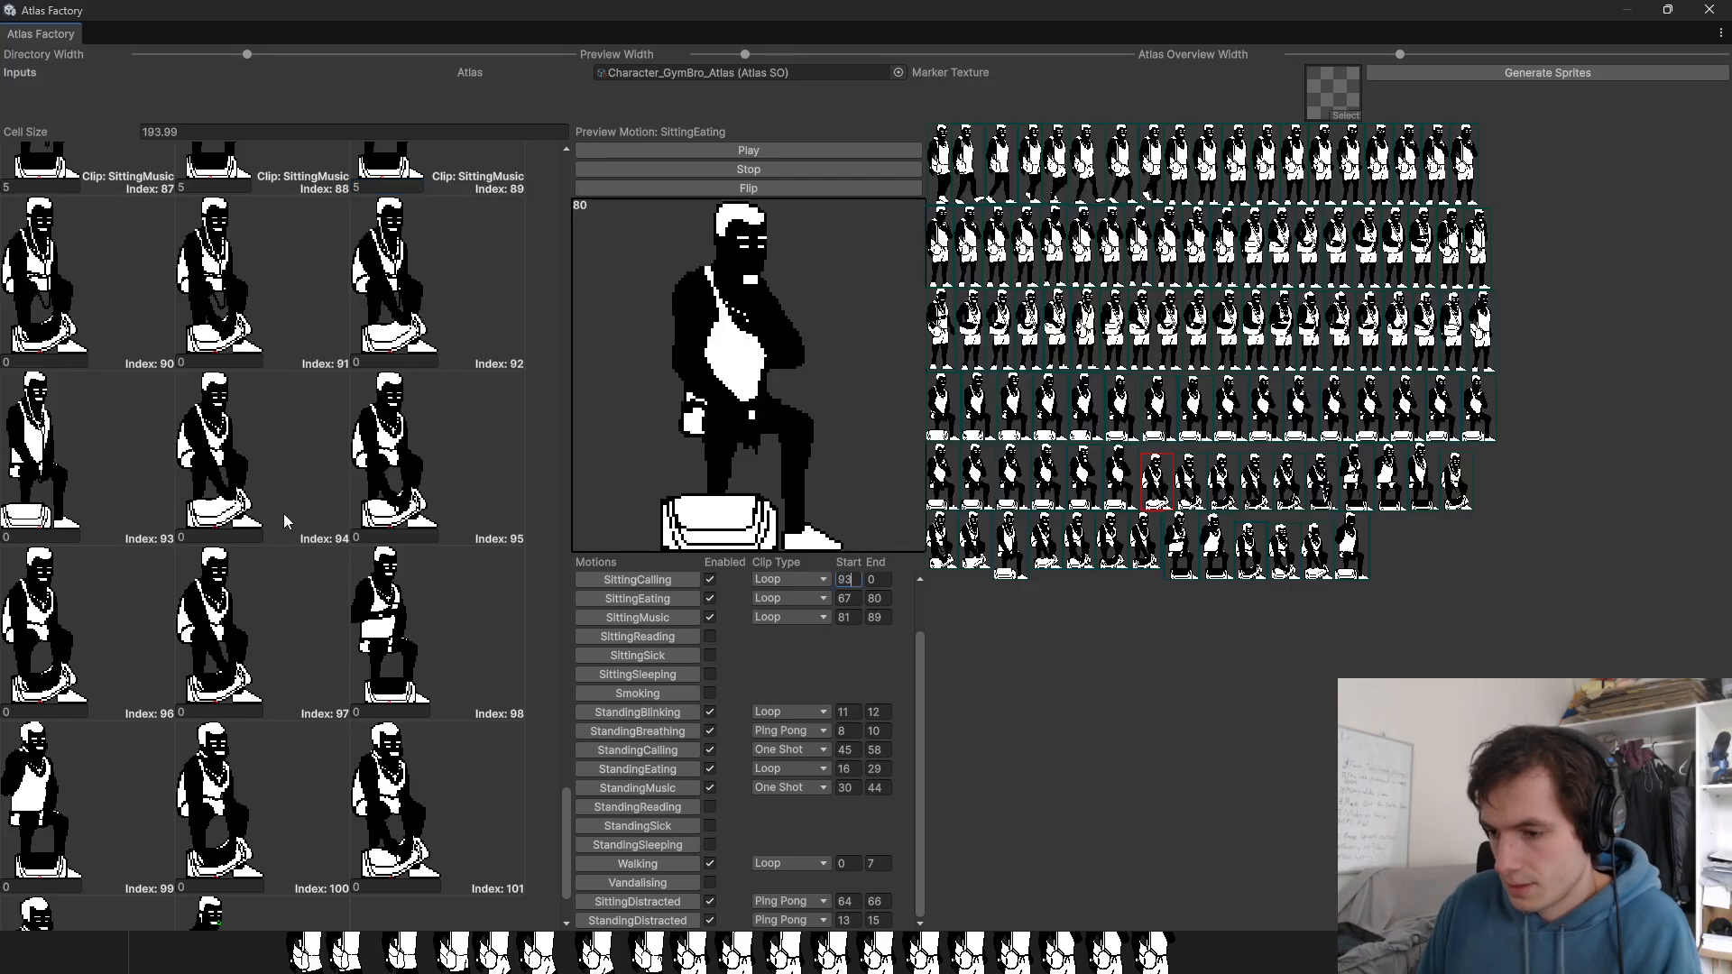
pyautogui.scroll(-2, 292, 508)
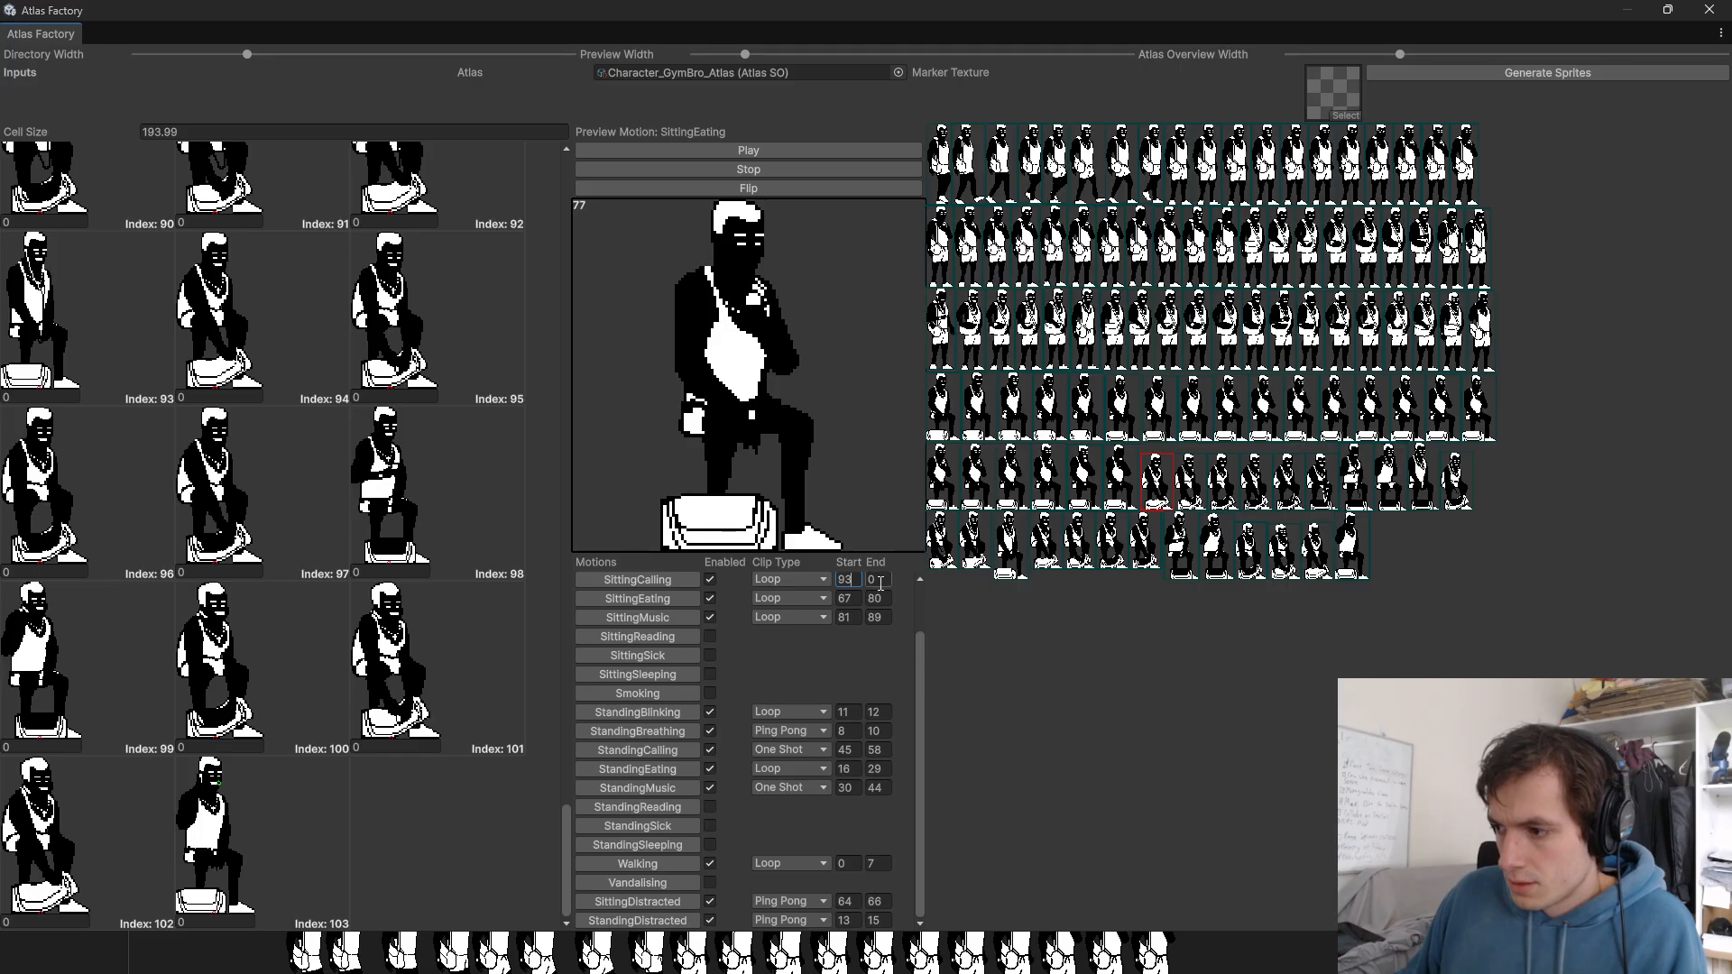
pyautogui.click(881, 582)
pyautogui.write('103')
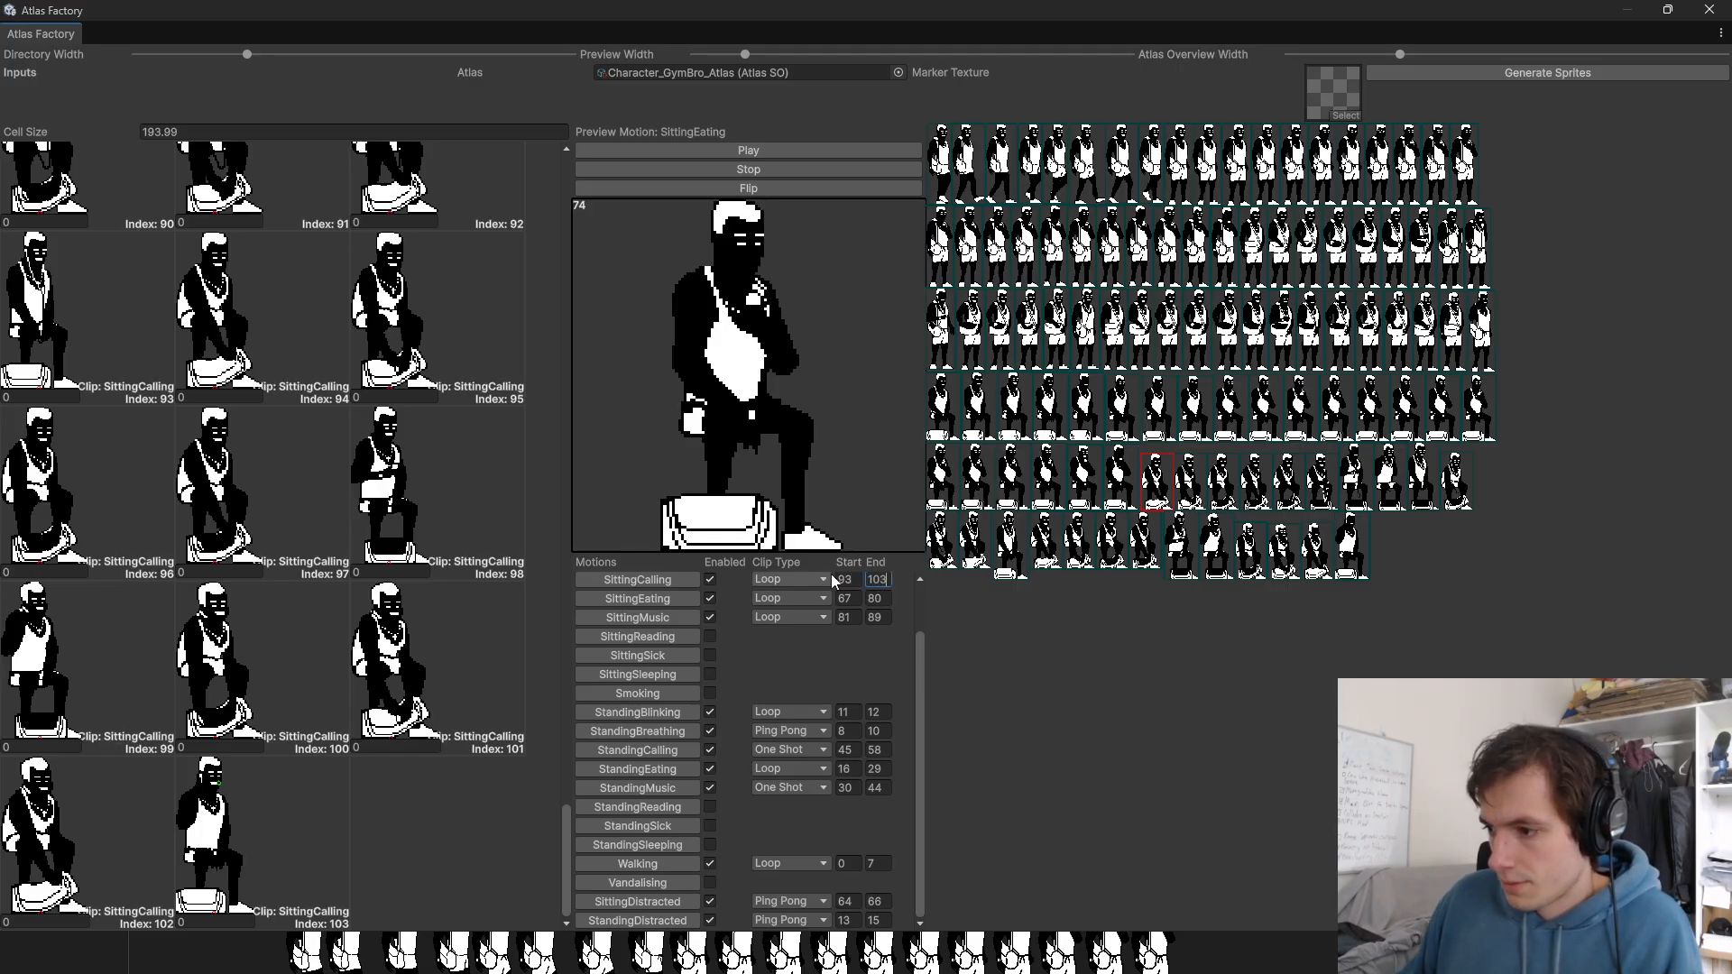
pyautogui.scroll(5, 431, 521)
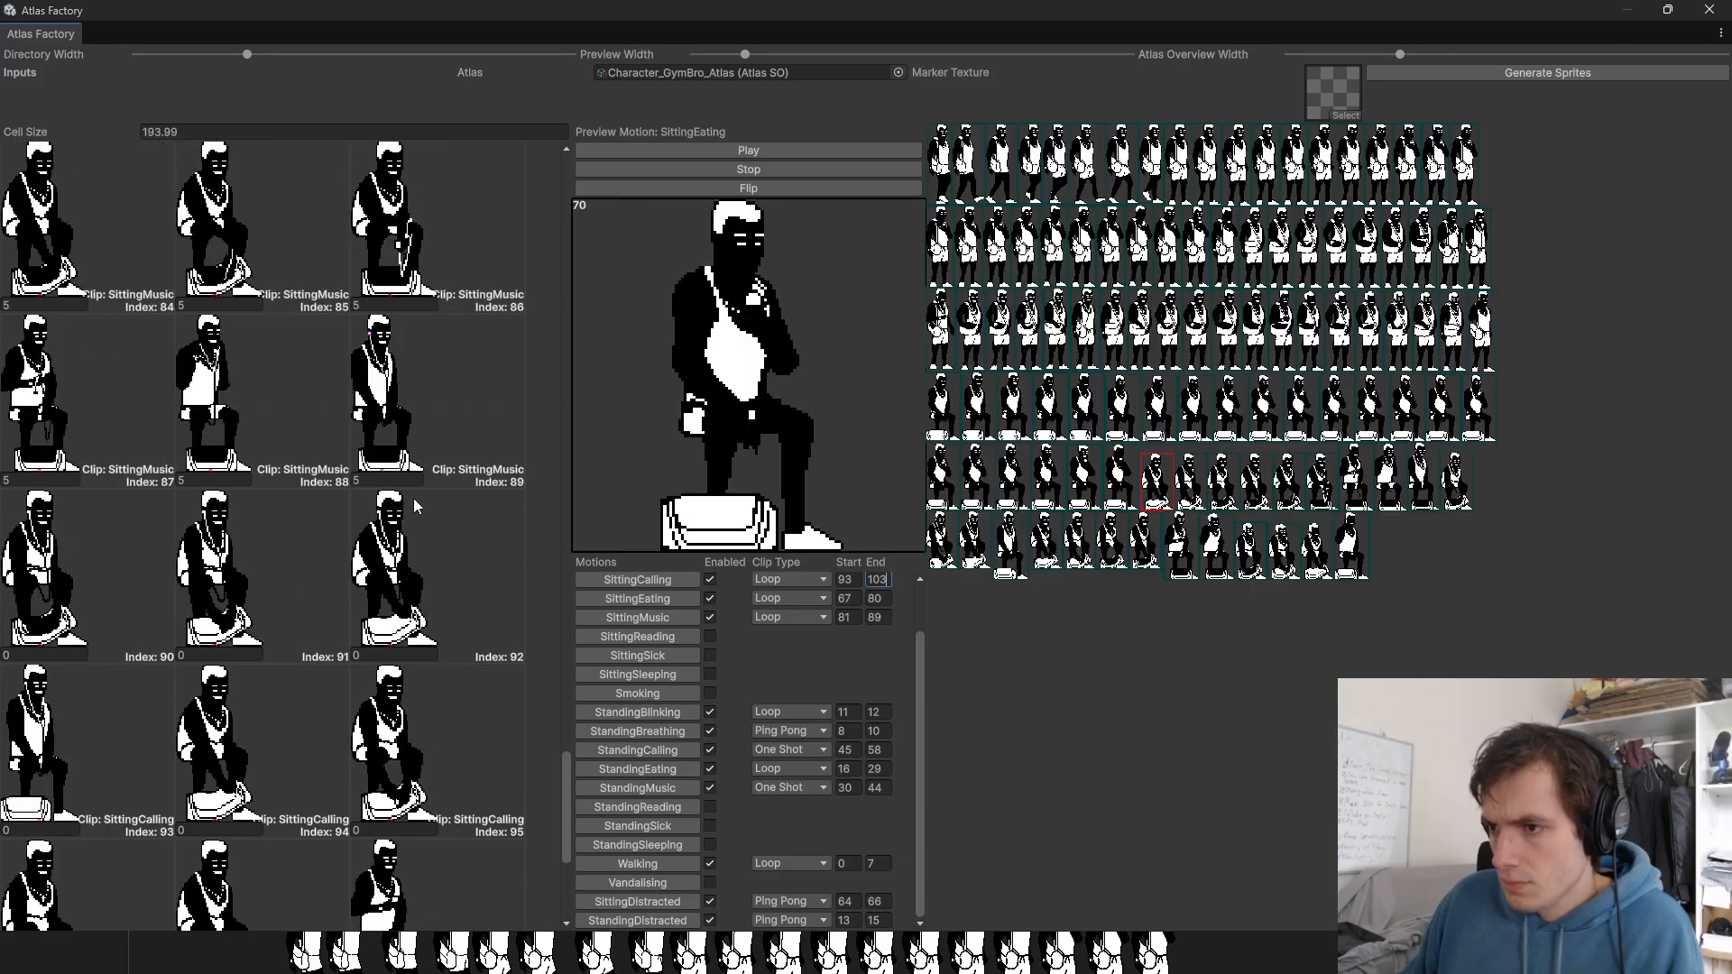
pyautogui.click(72, 647)
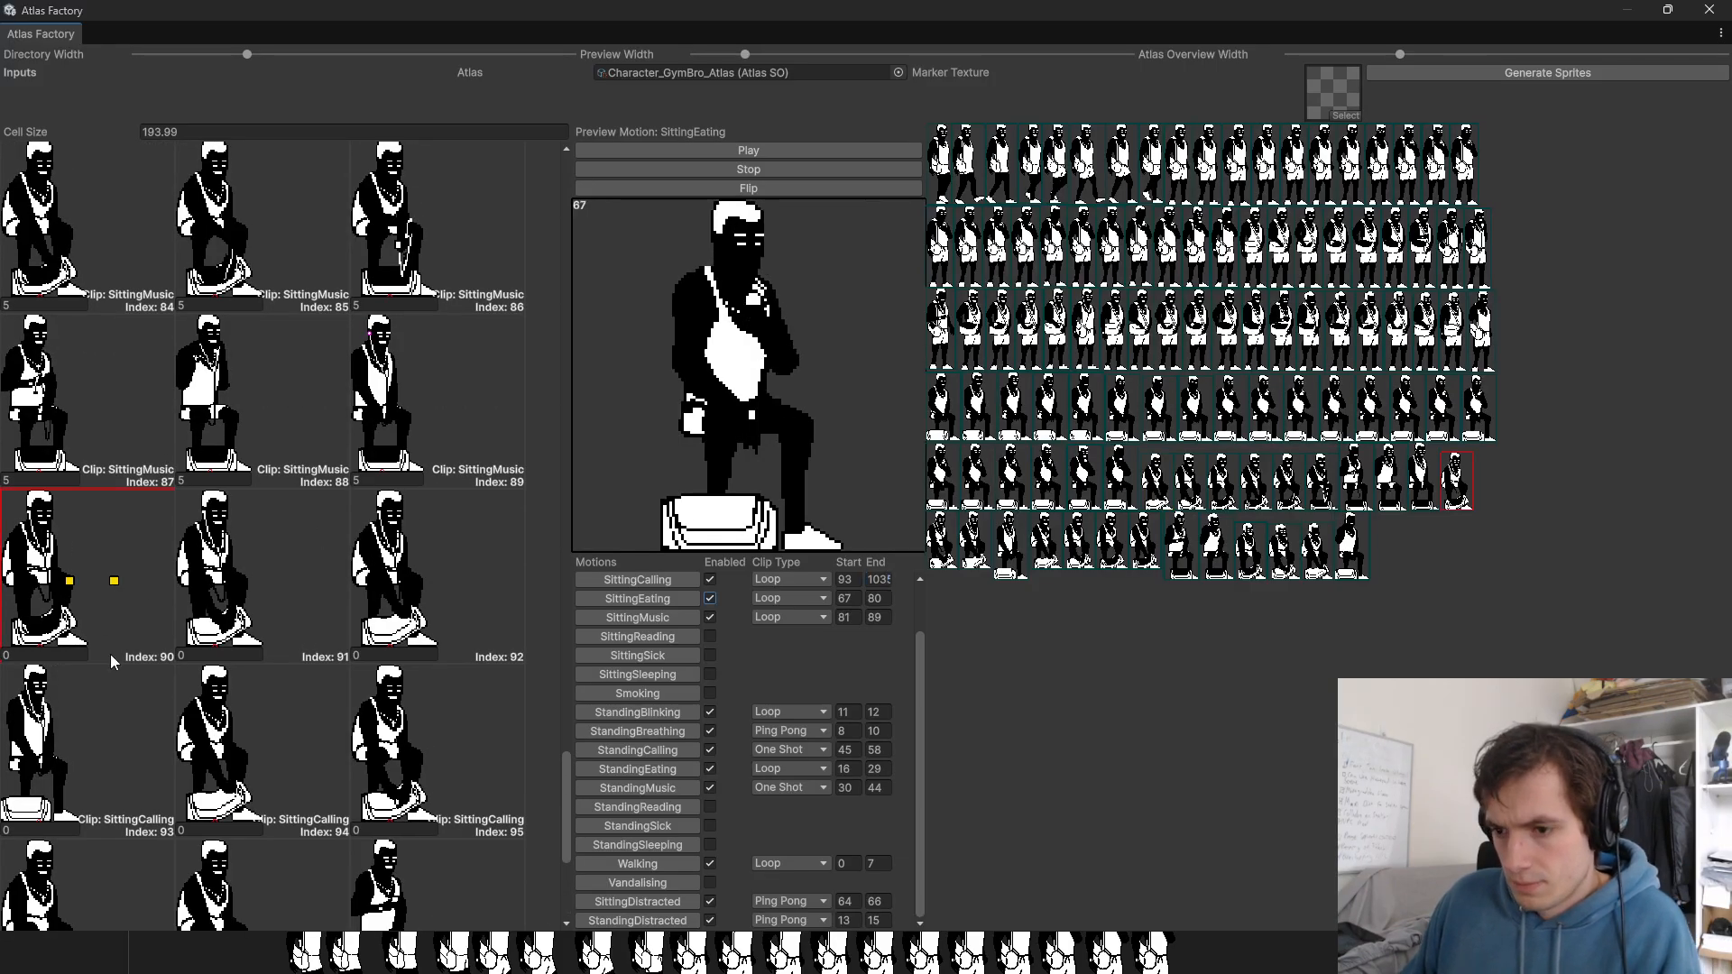
pyautogui.click(878, 580)
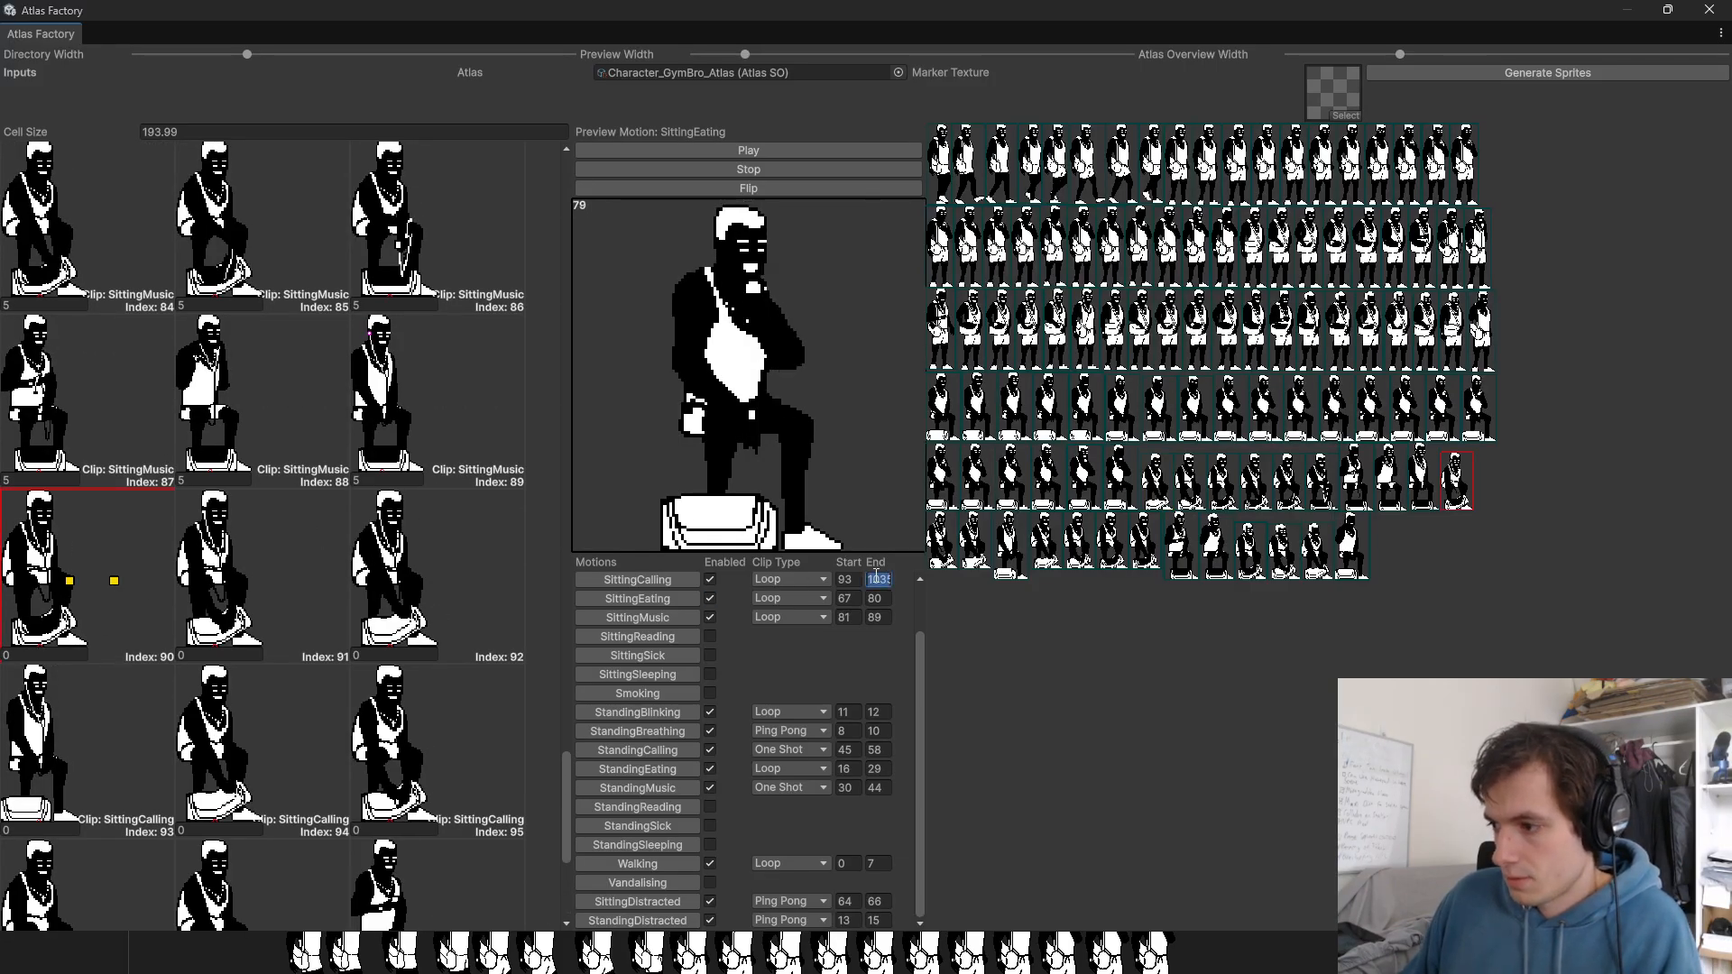
pyautogui.write('103')
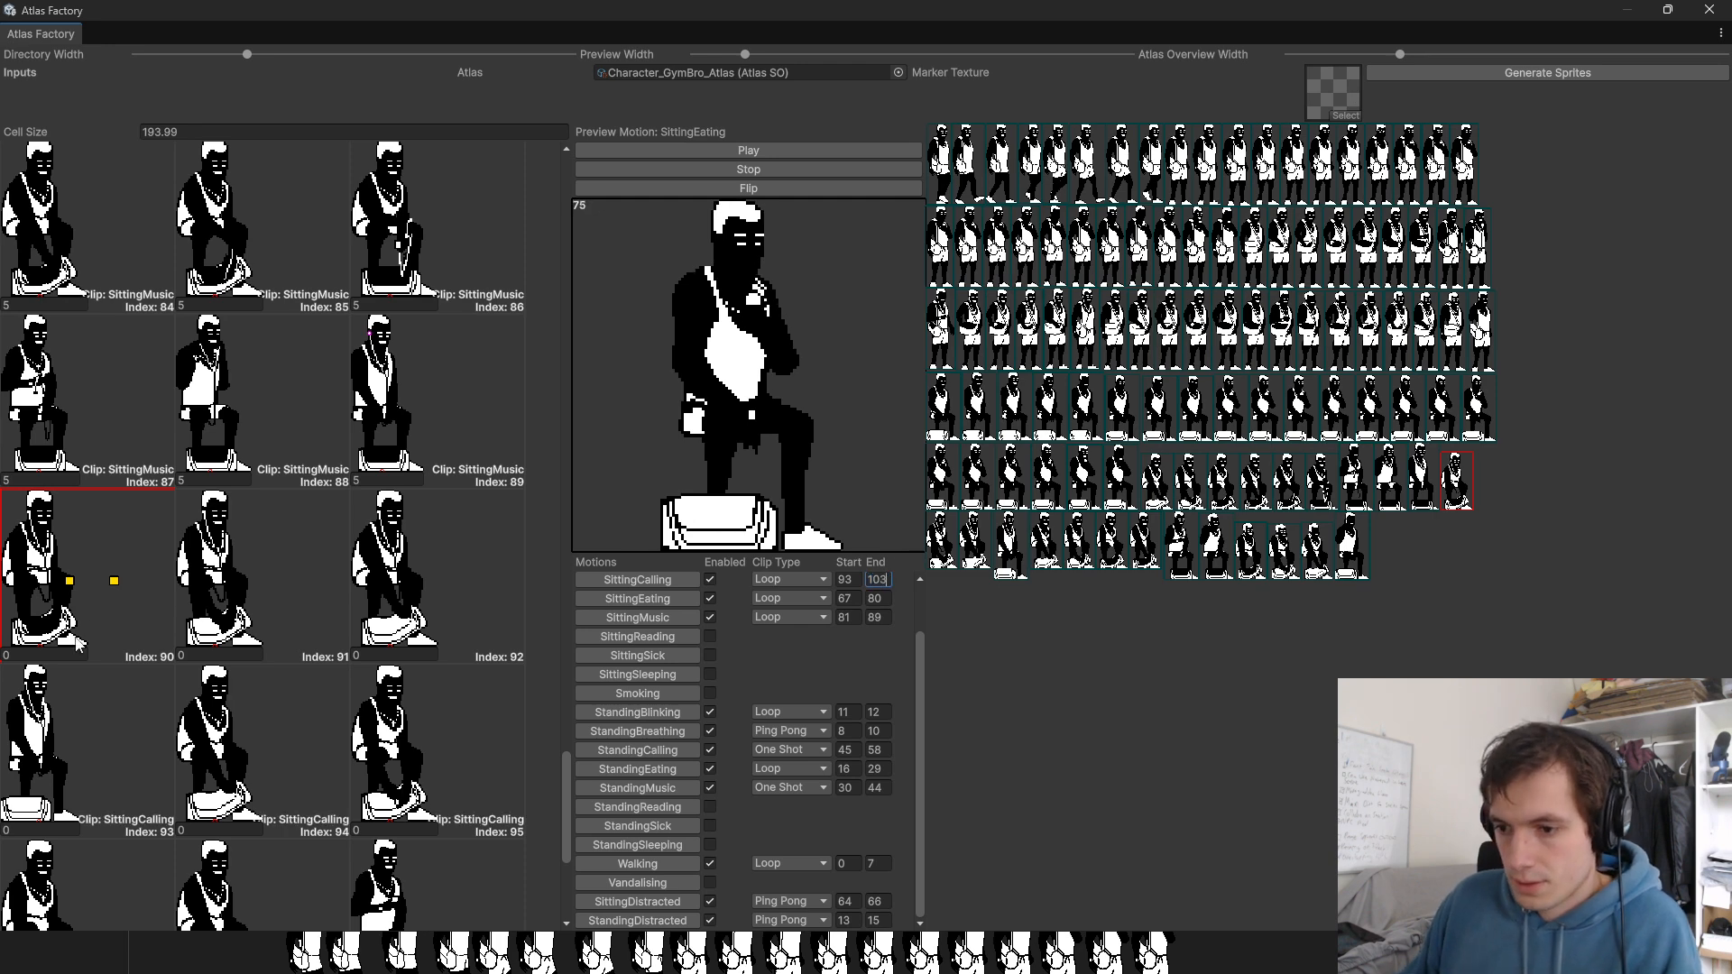
# Step: Set the frame values at indices 90 through 103 to 5 each
pyautogui.click(73, 654)
pyautogui.write('5\t5\t5\t5')
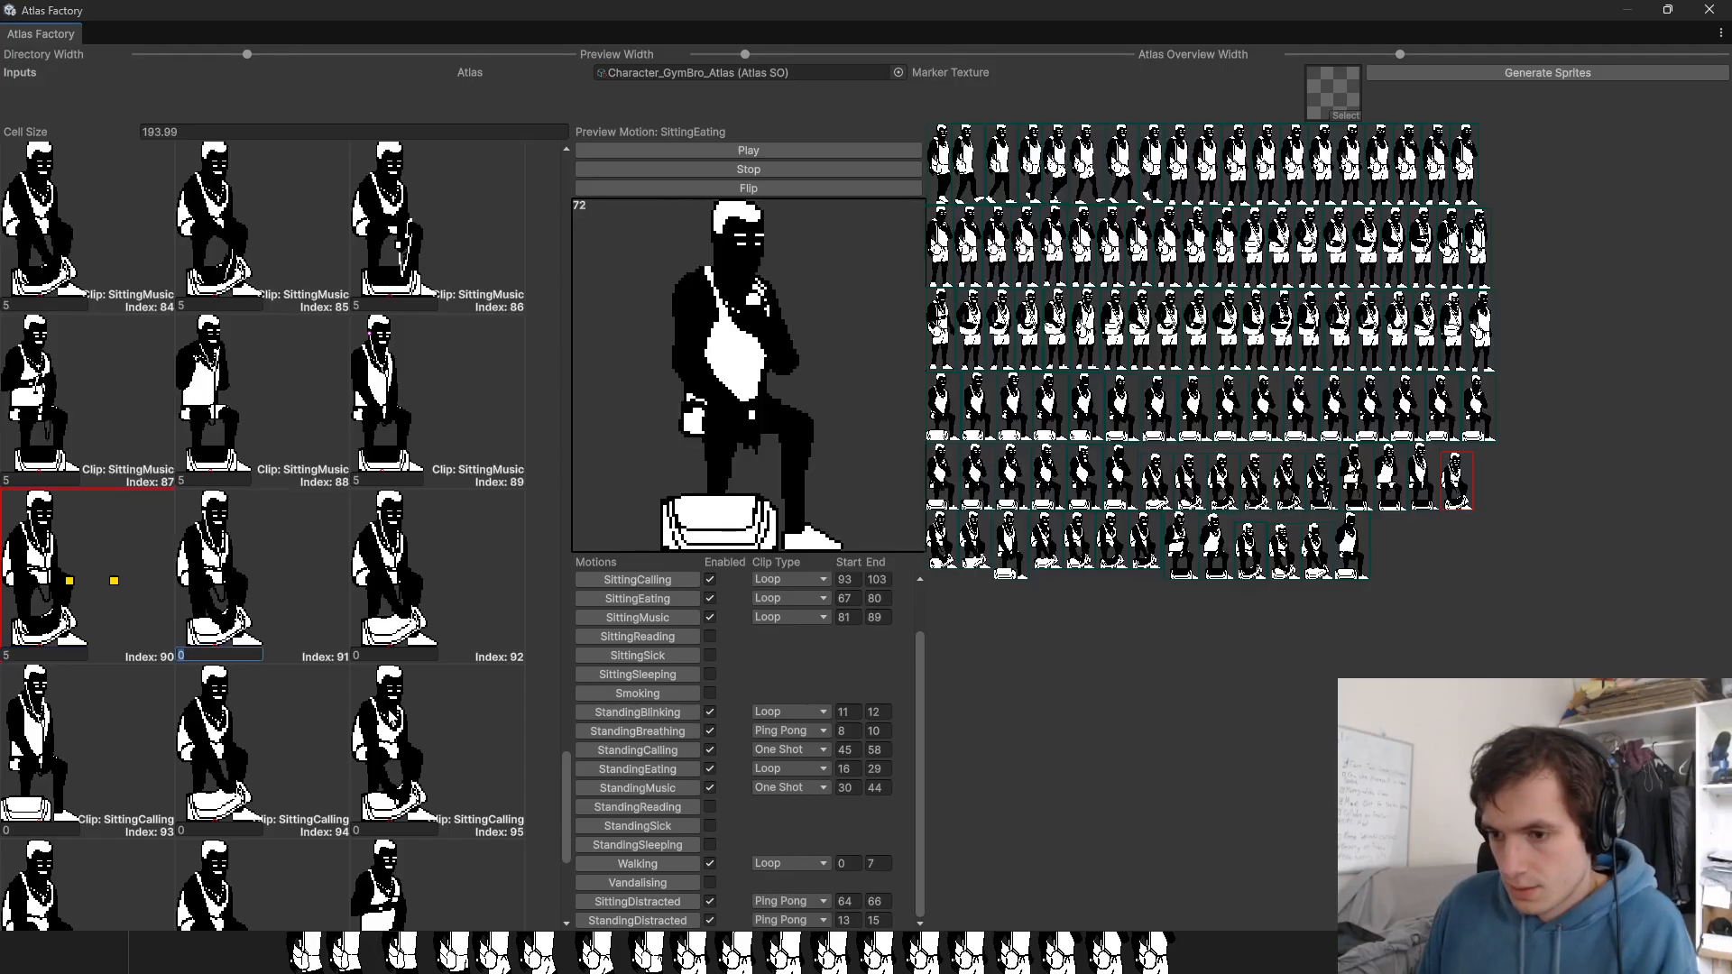
pyautogui.scroll(-3, 361, 722)
pyautogui.press('Tab')
pyautogui.write('5\t5\t5\t5')
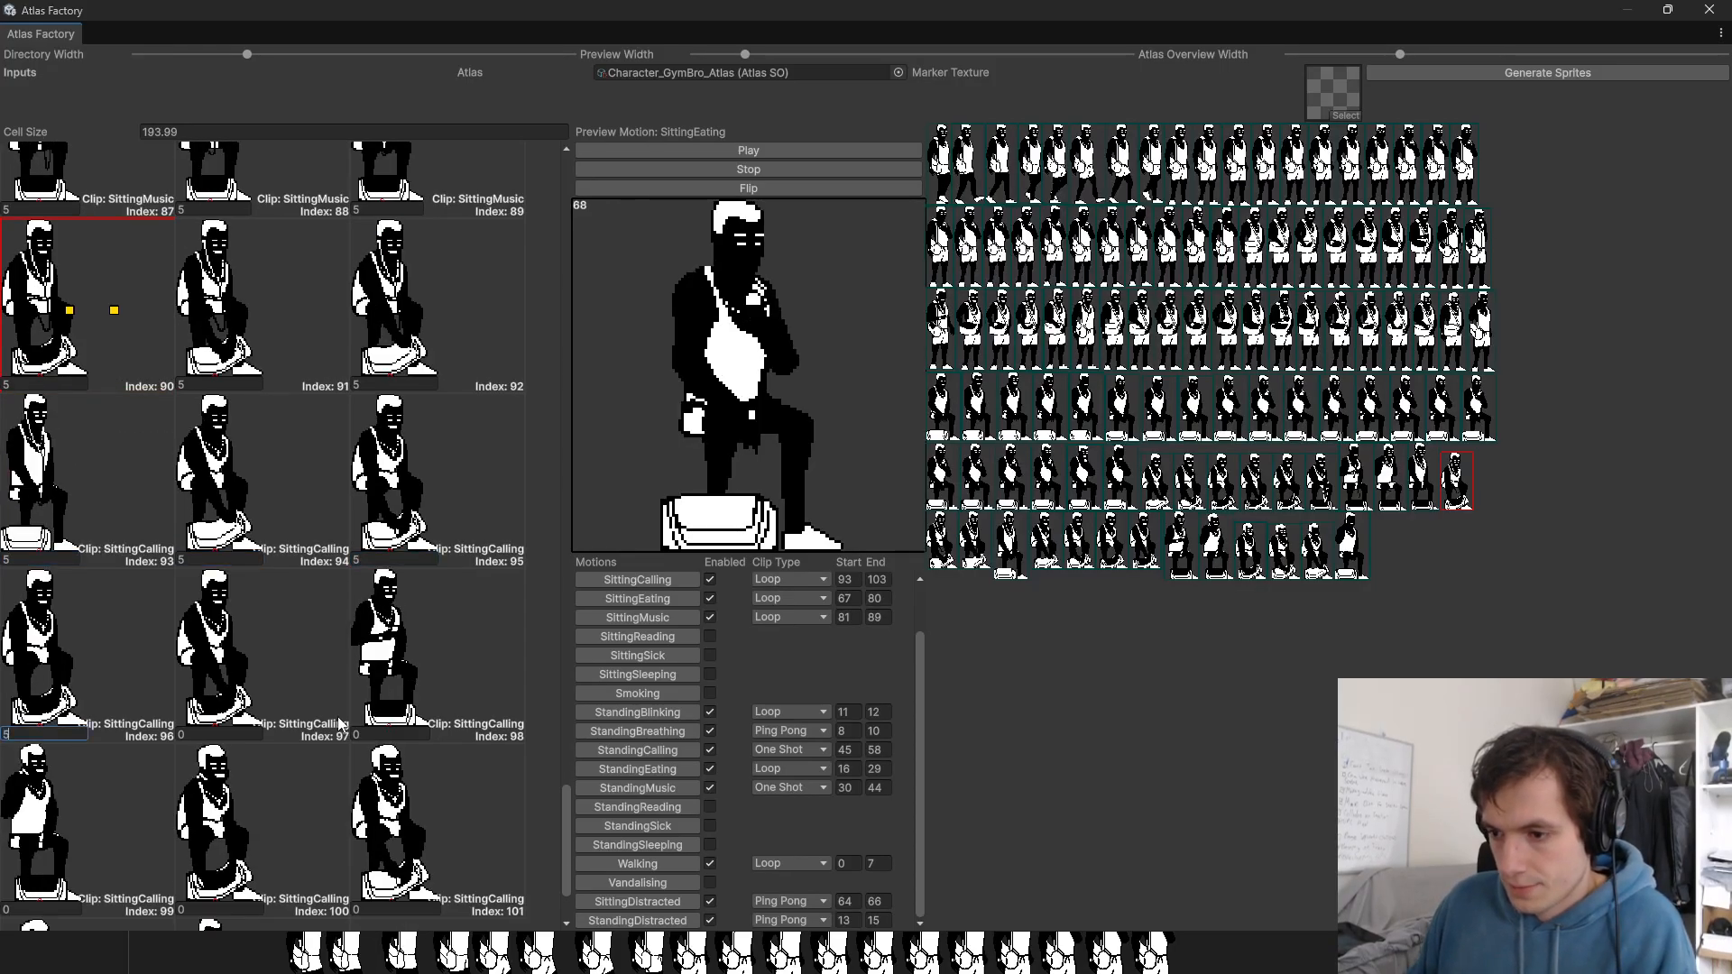
pyautogui.scroll(-2, 338, 722)
pyautogui.write('5\t5\t5\t5\t5\t5')
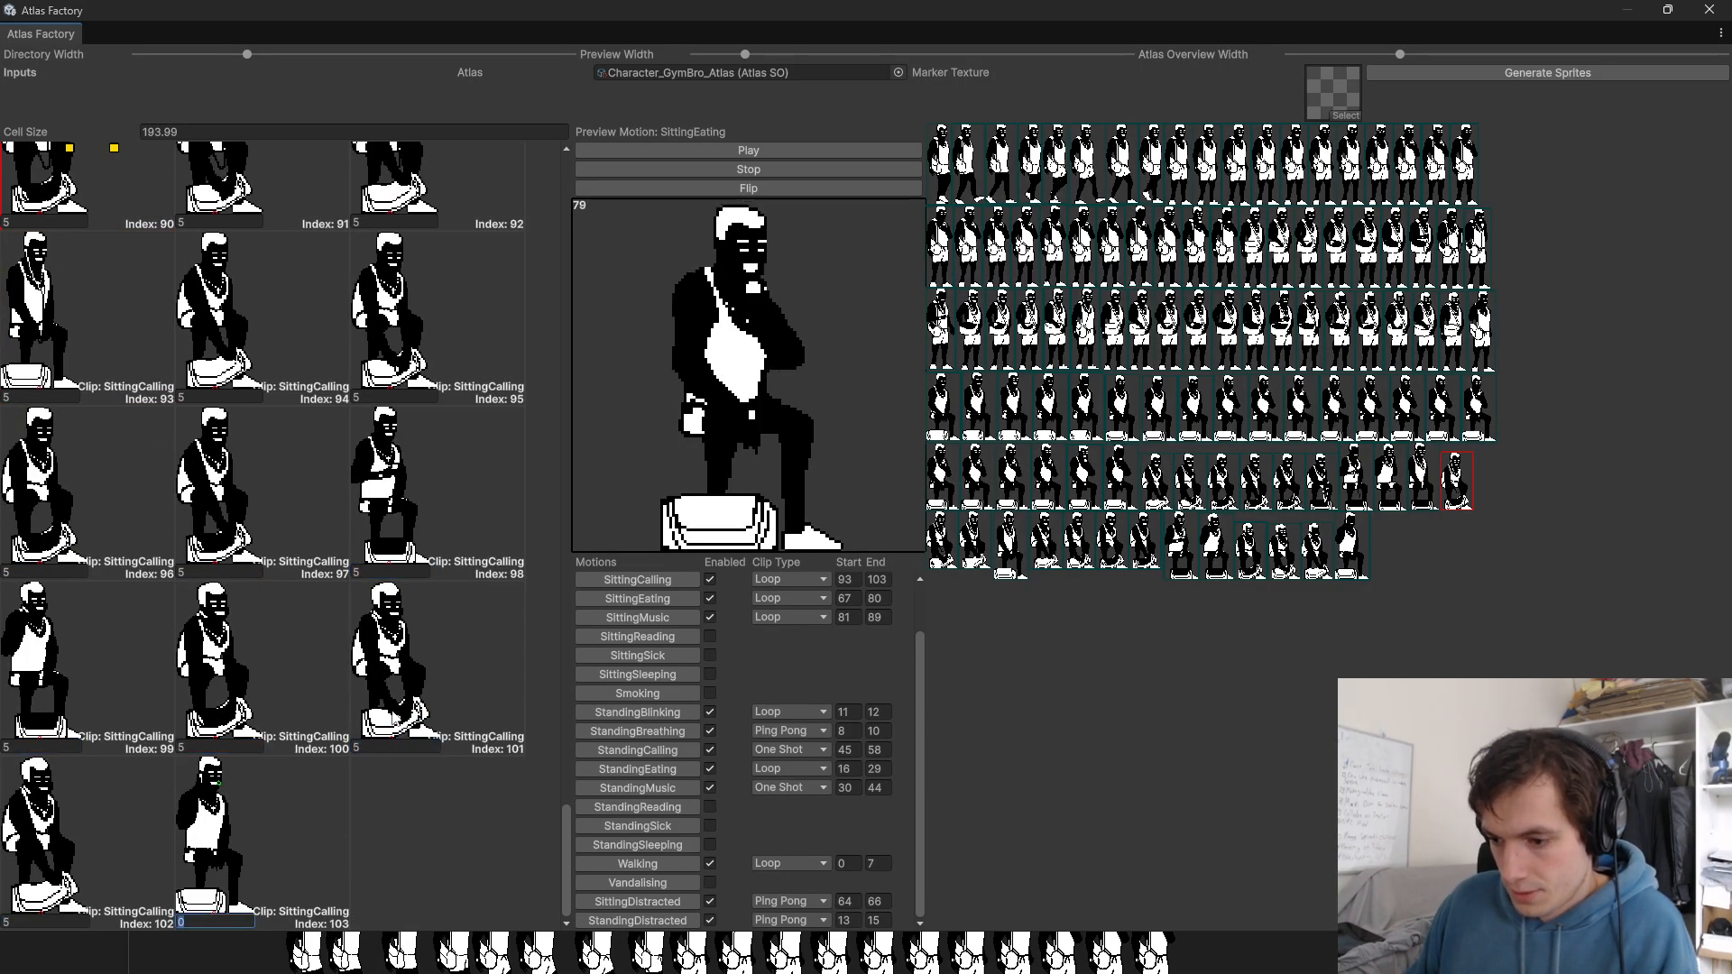
# Step: Set the clip type of the SittingCalling and SittingMusic motions to One Shot, and preview SittingMusic
pyautogui.click(759, 582)
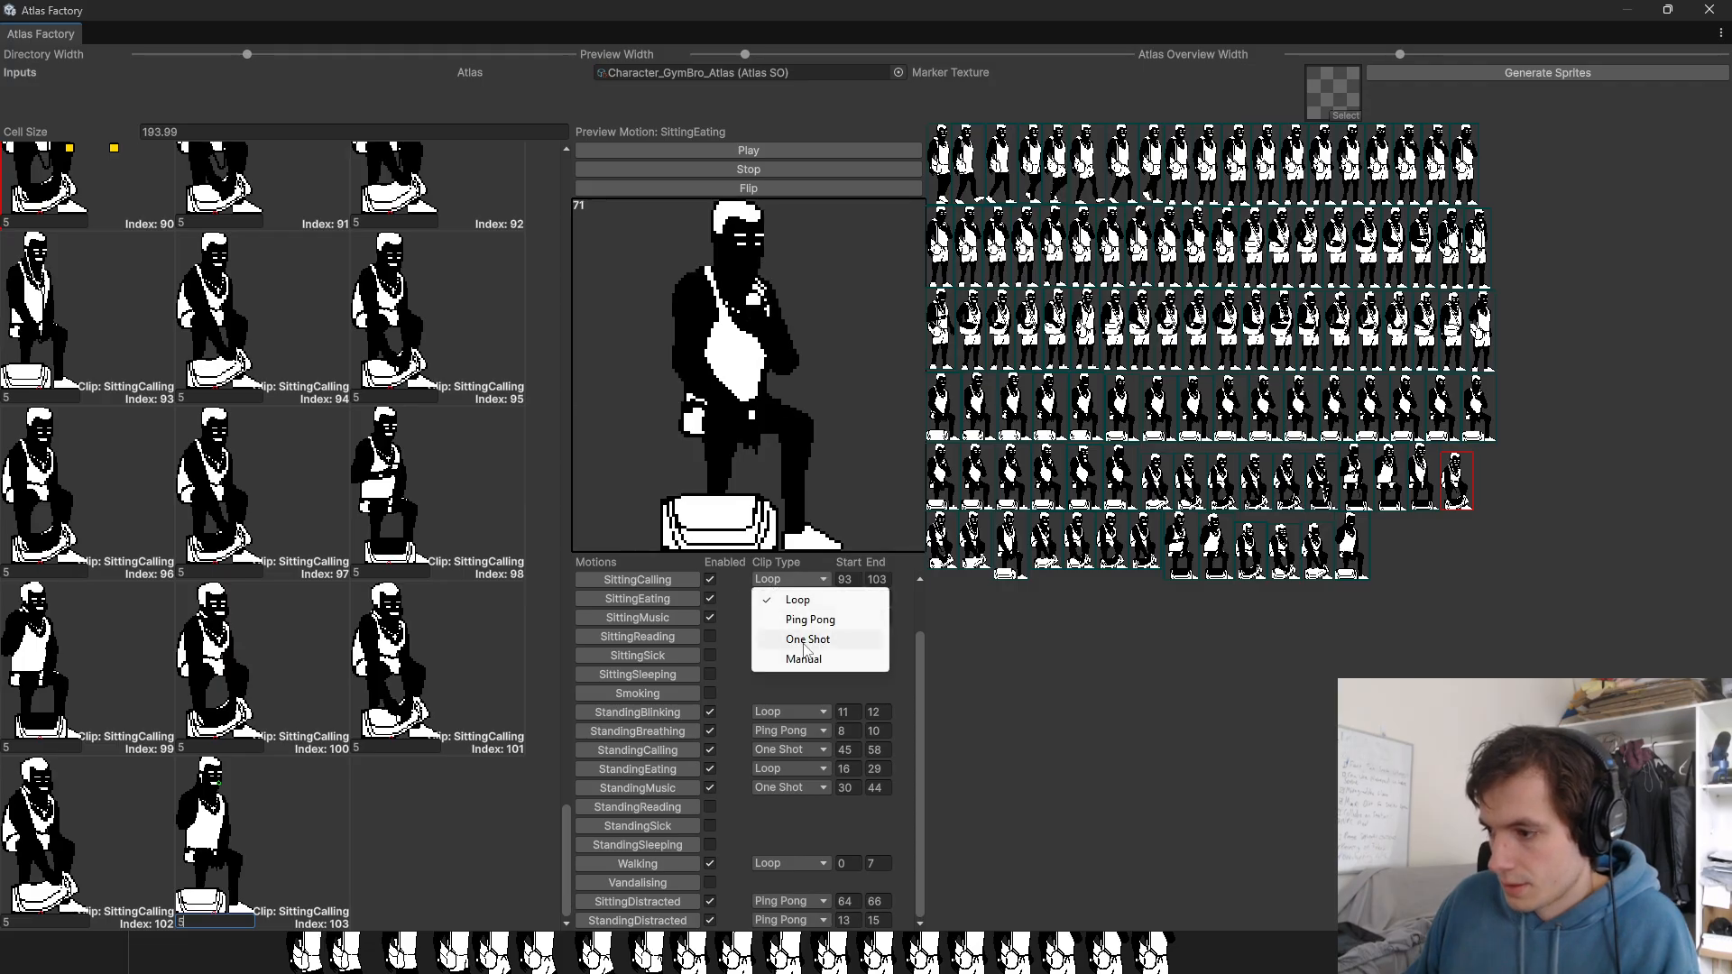
pyautogui.click(806, 640)
pyautogui.click(772, 617)
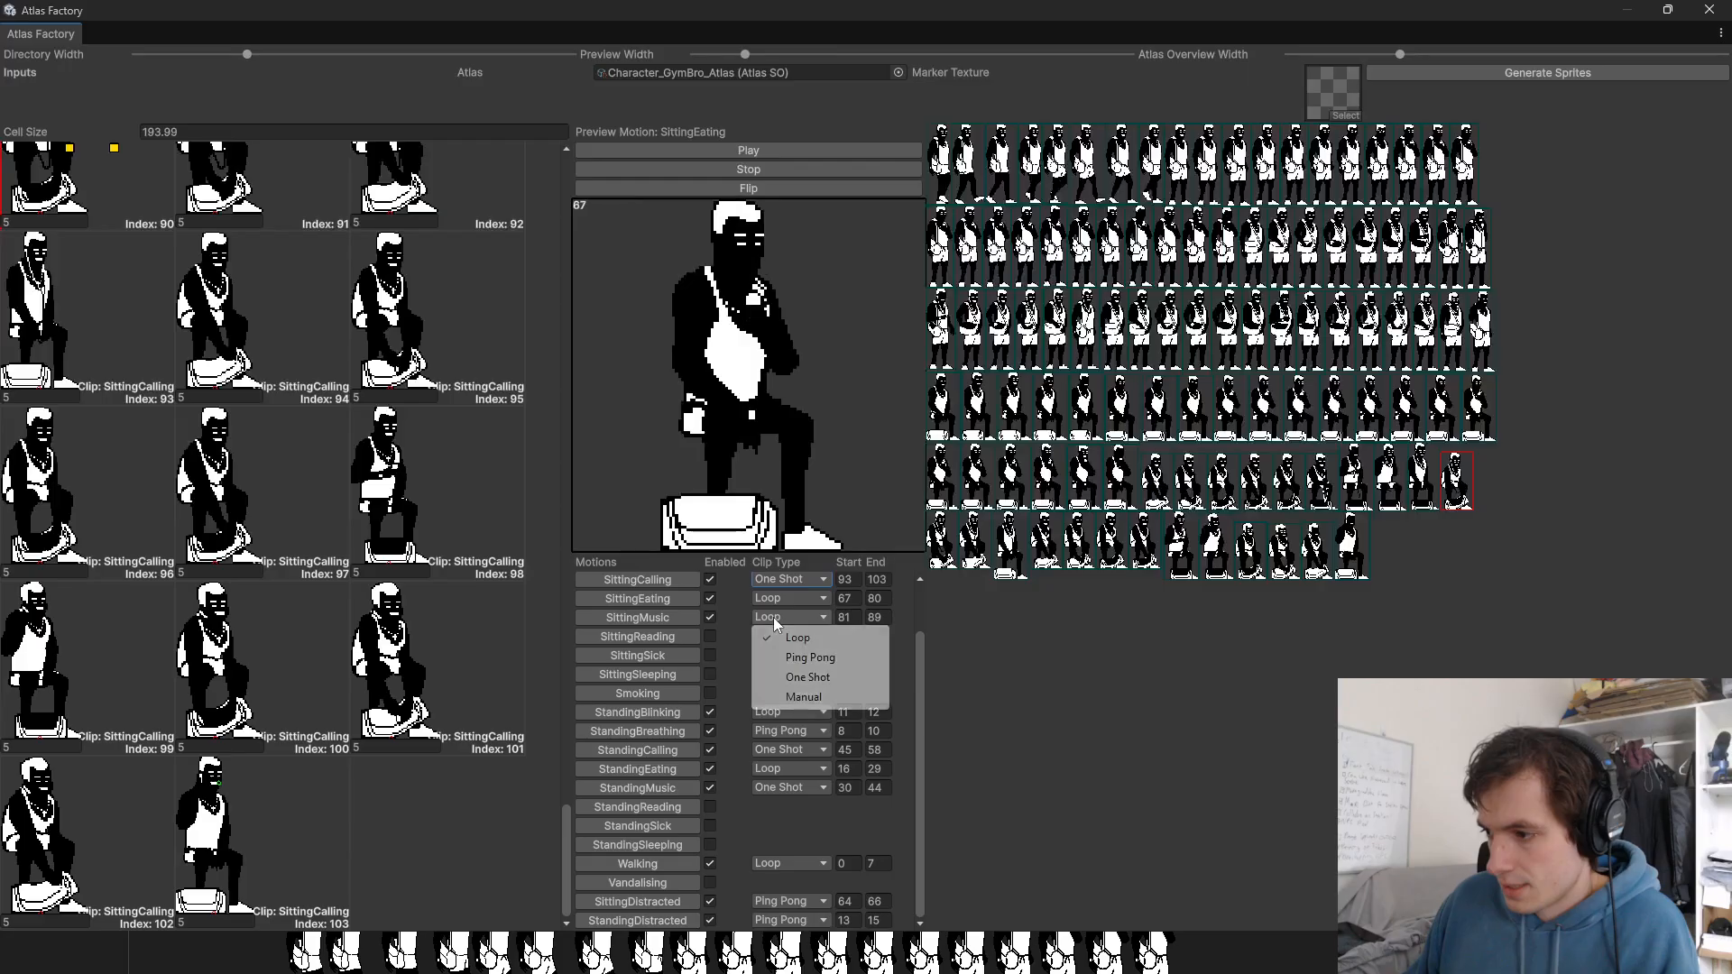
pyautogui.click(801, 679)
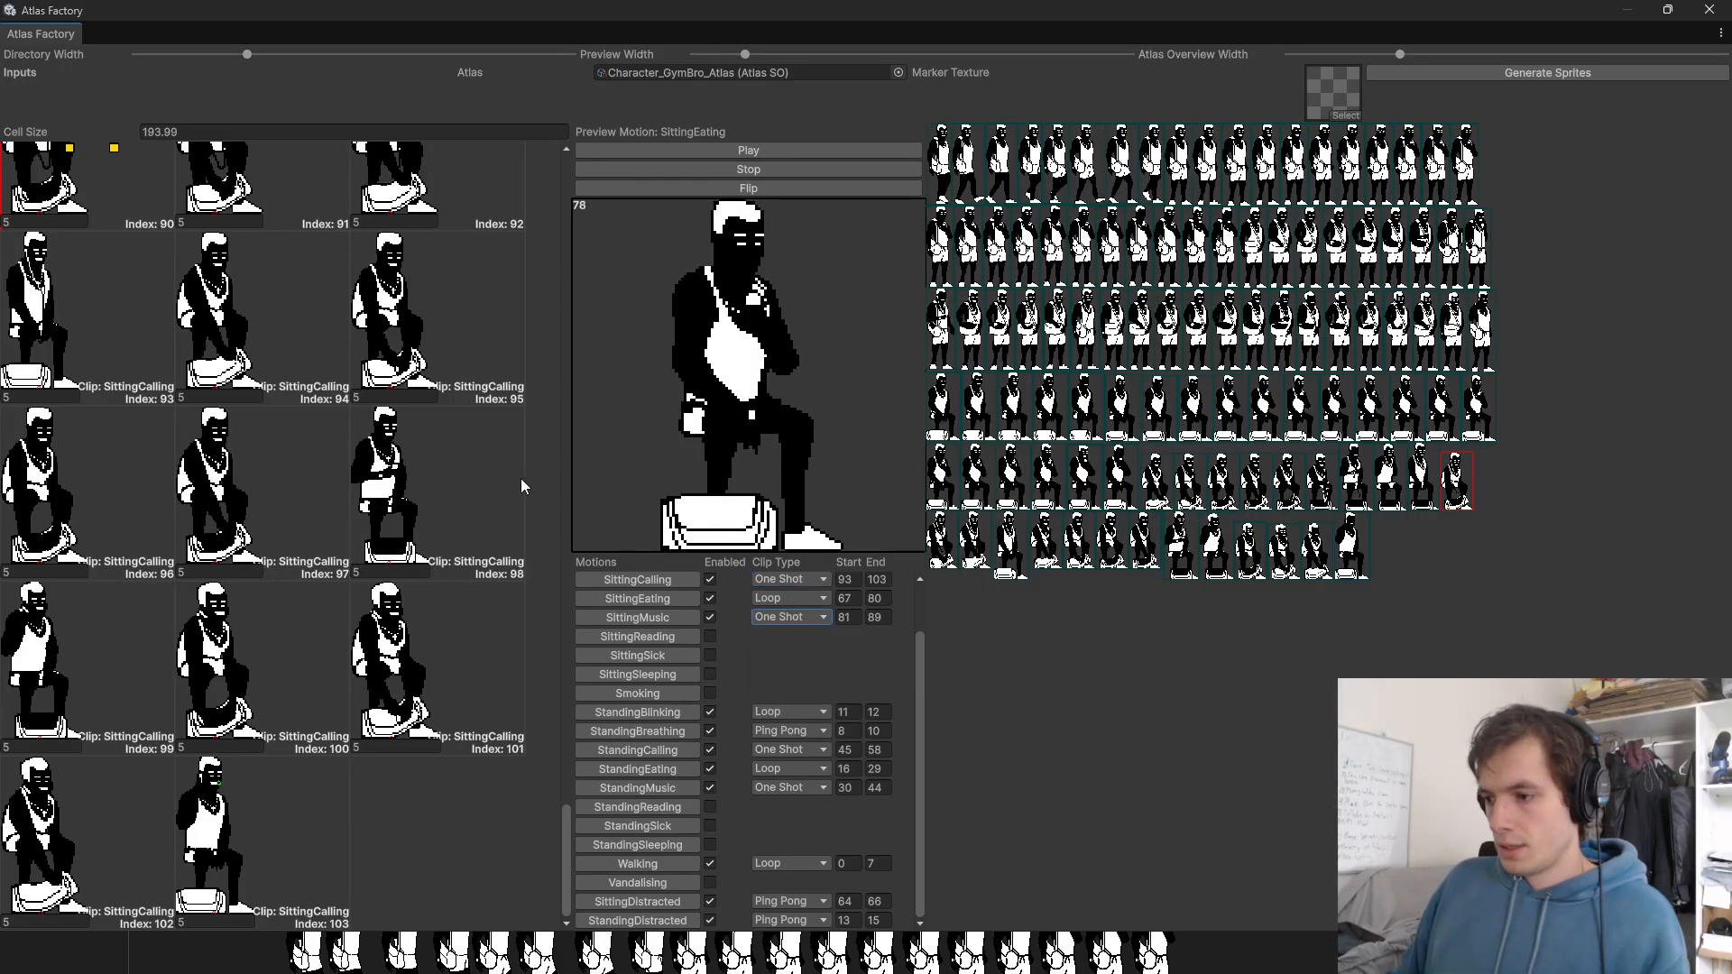
pyautogui.click(679, 617)
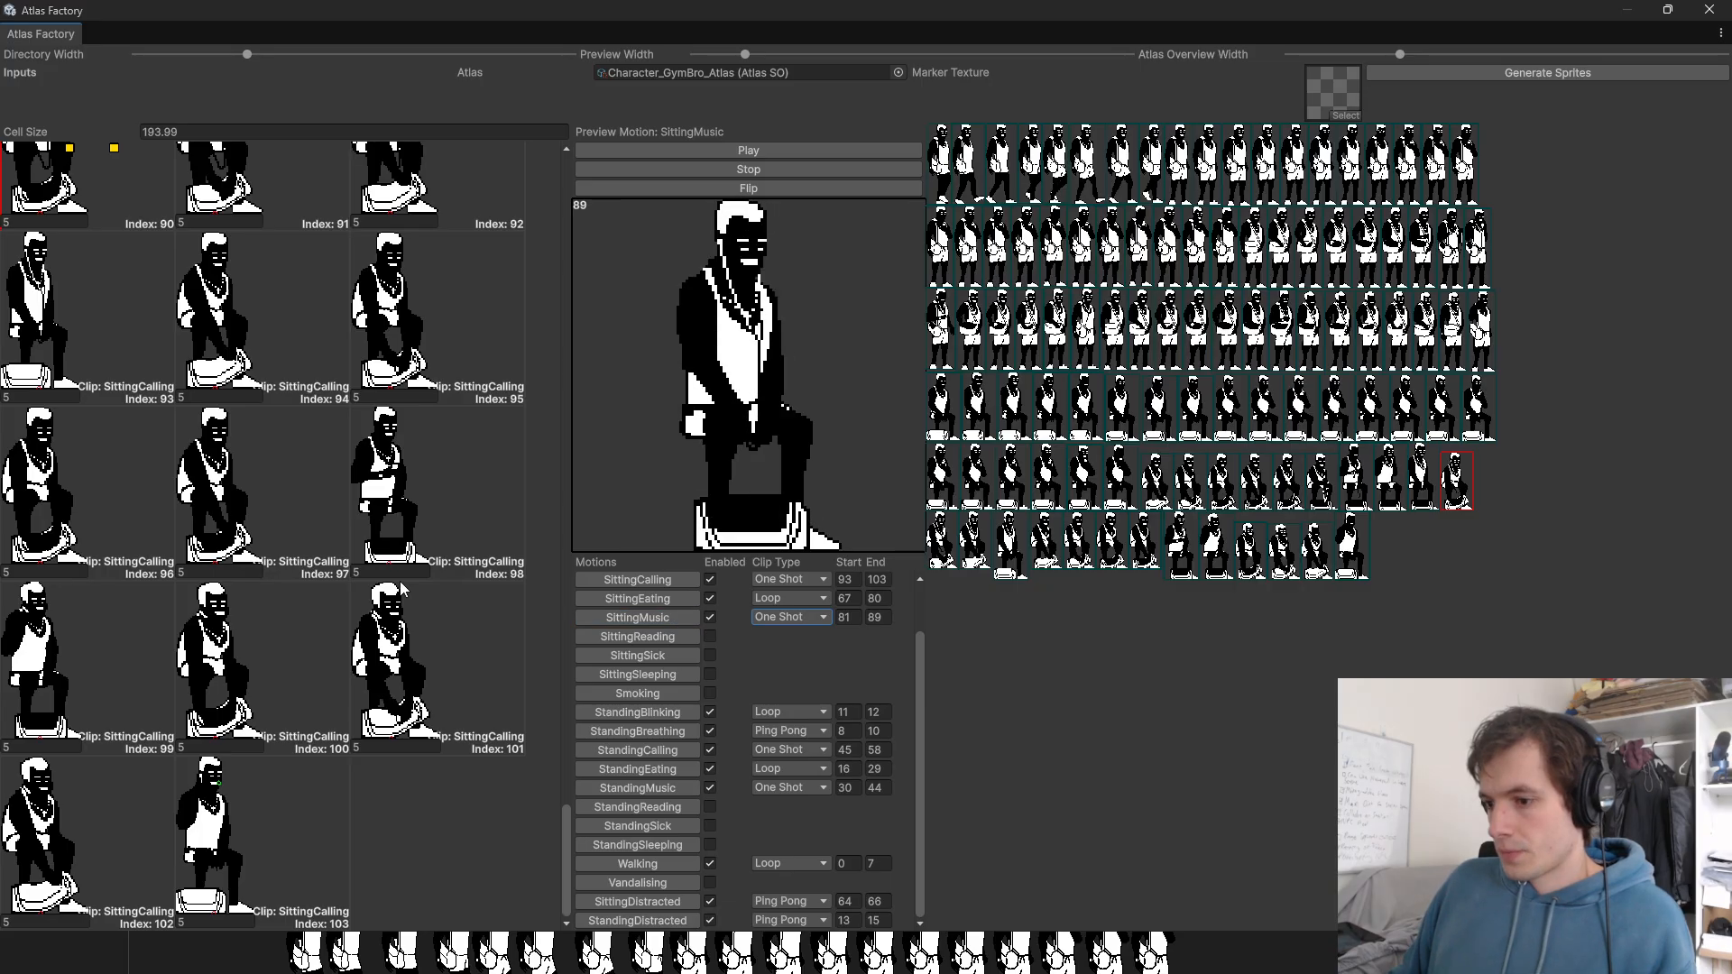
# Step: Set the SittingMusic end index to 92 and preview the motion again
pyautogui.scroll(3, 288, 428)
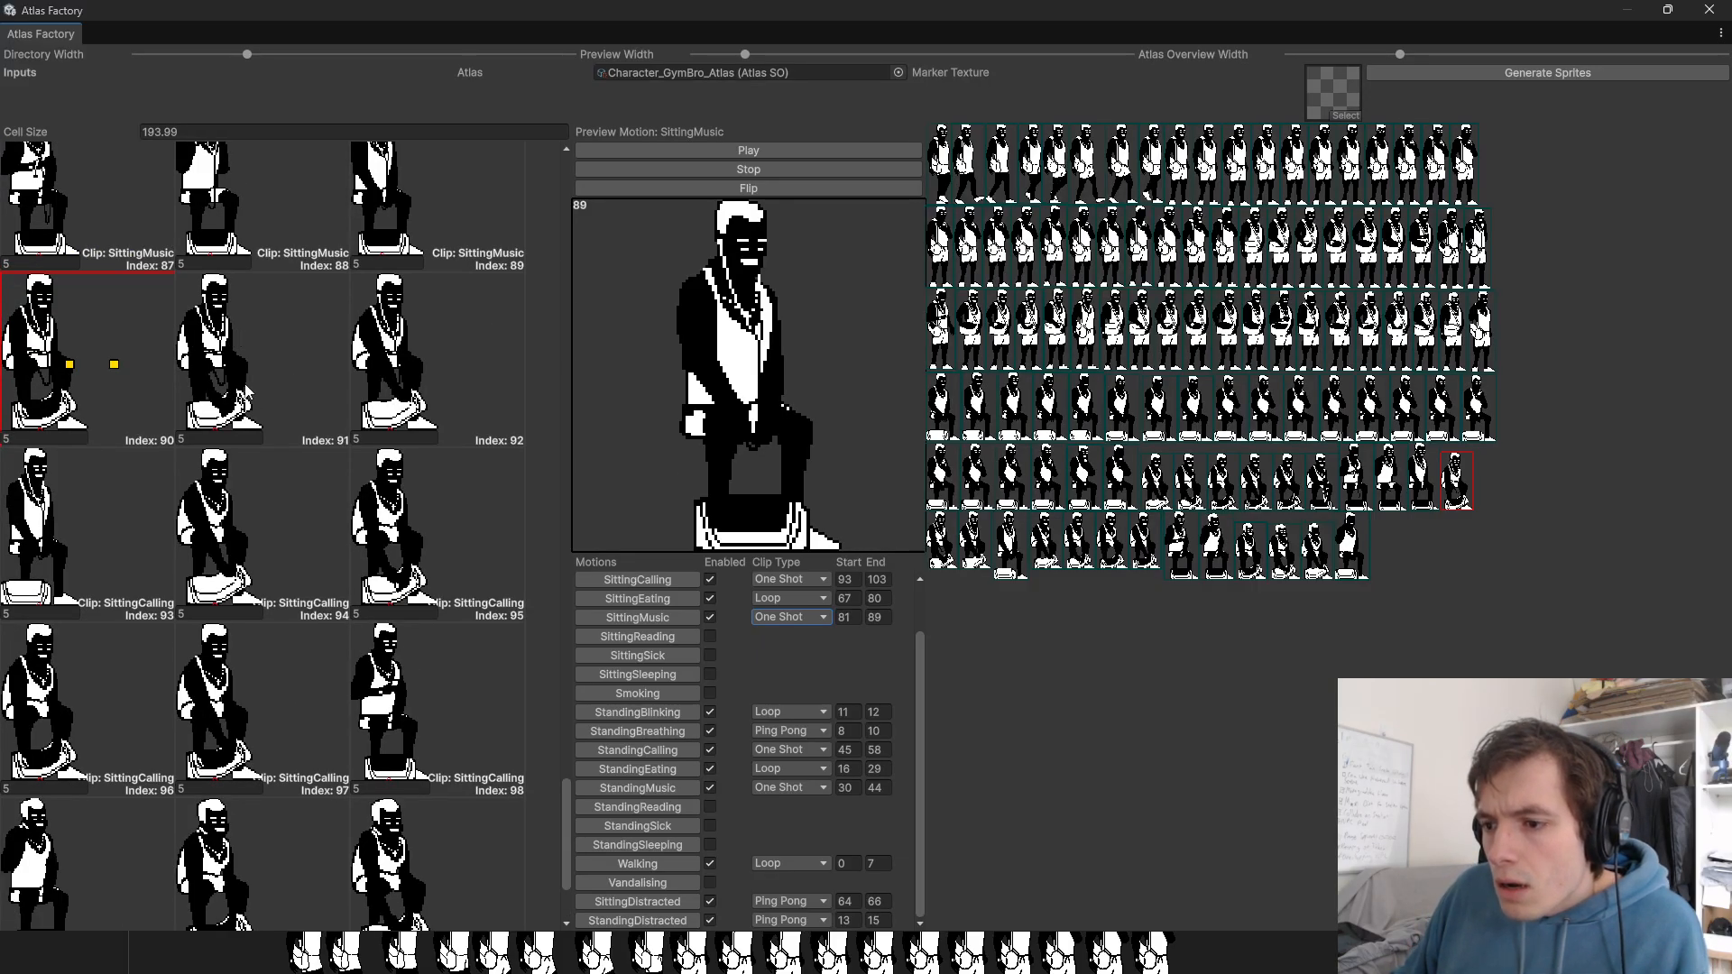
pyautogui.click(877, 617)
pyautogui.write('92')
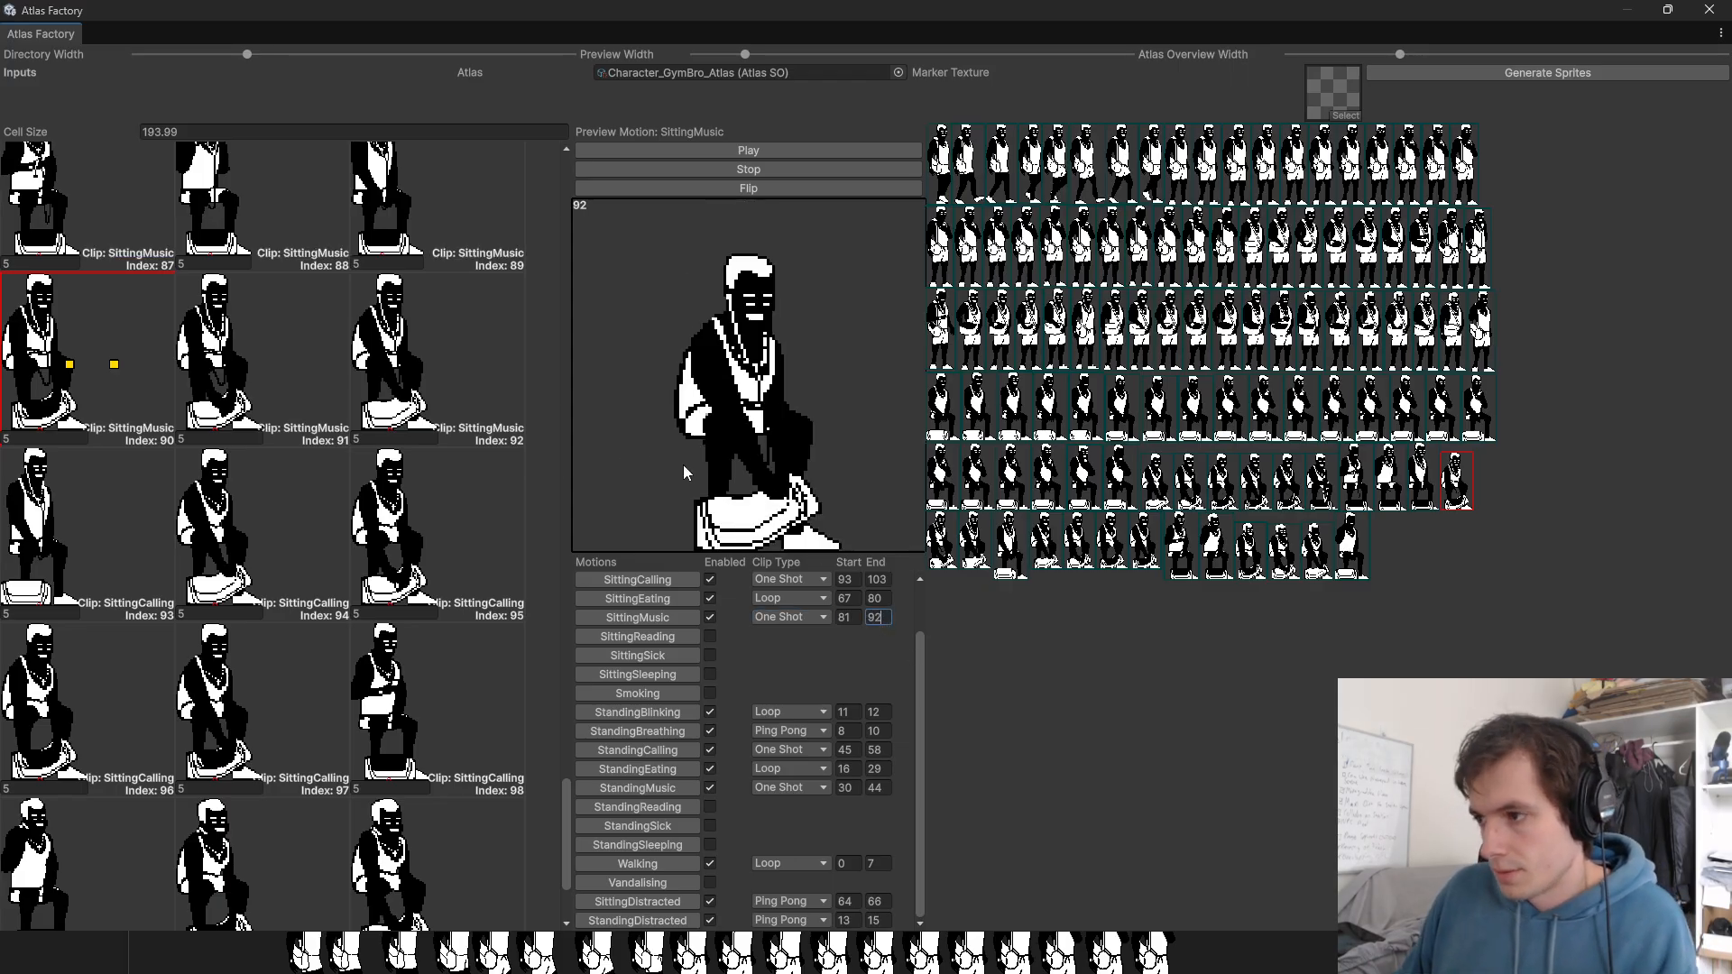
pyautogui.click(657, 619)
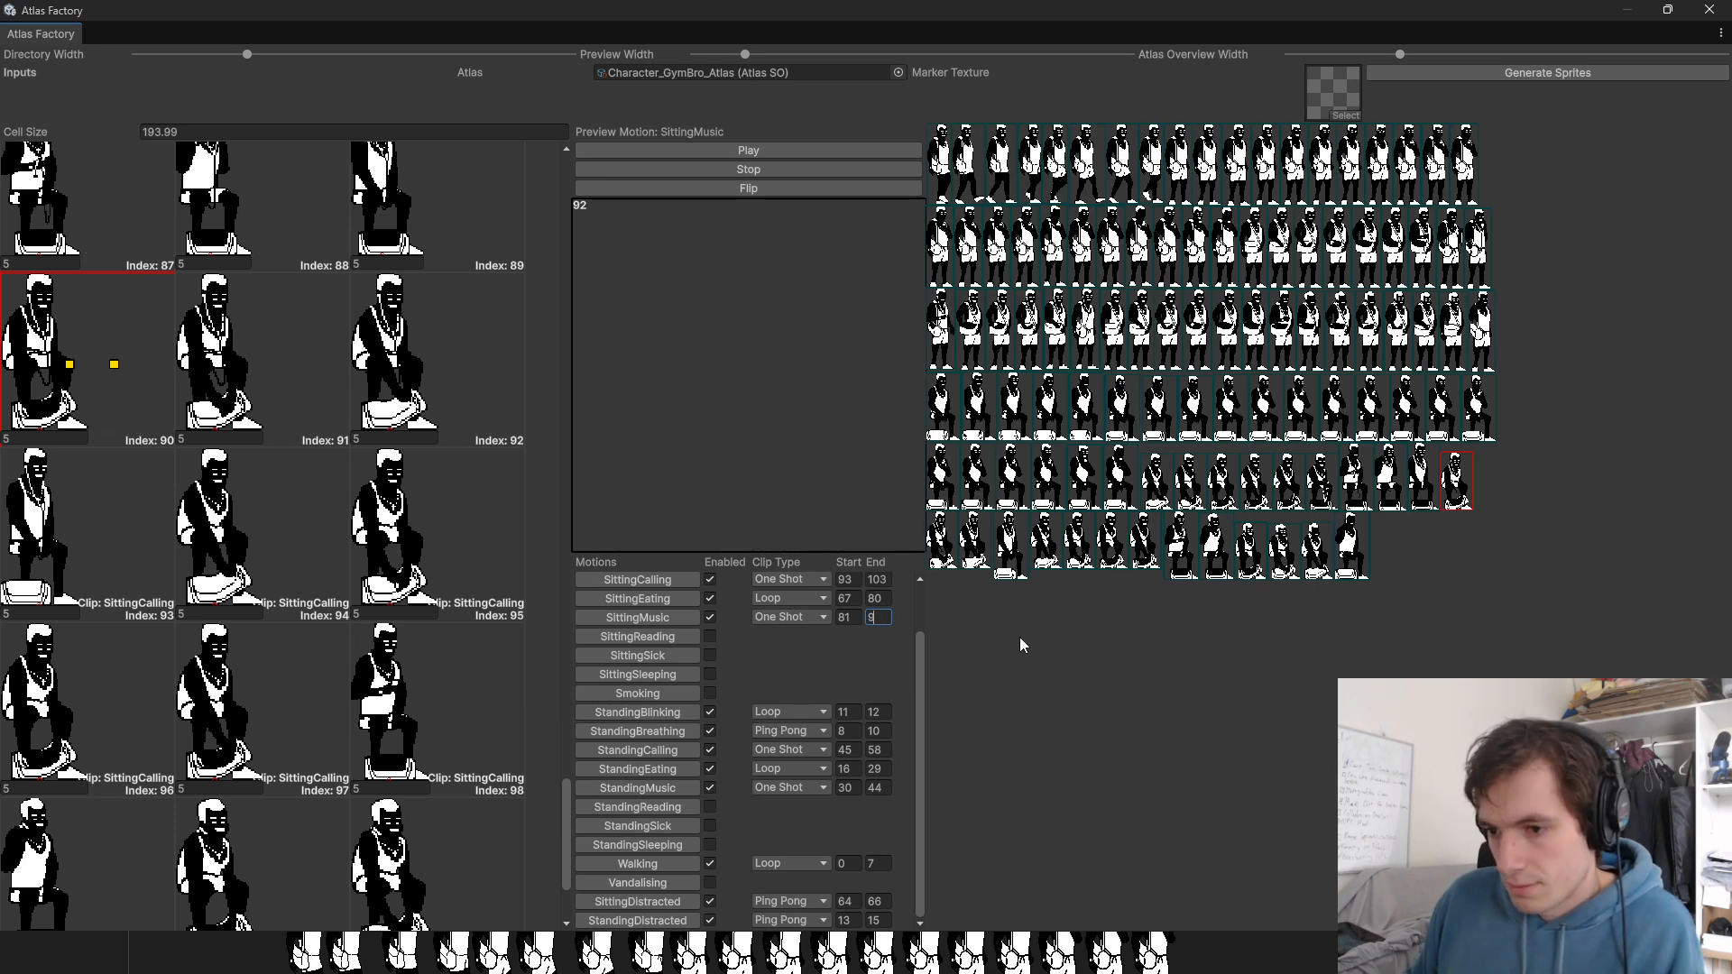
# Step: Set the SittingMusic end index to 93 and the SittingCalling start index to 94, and preview both motions
pyautogui.press('BackSpace')
pyautogui.write('3')
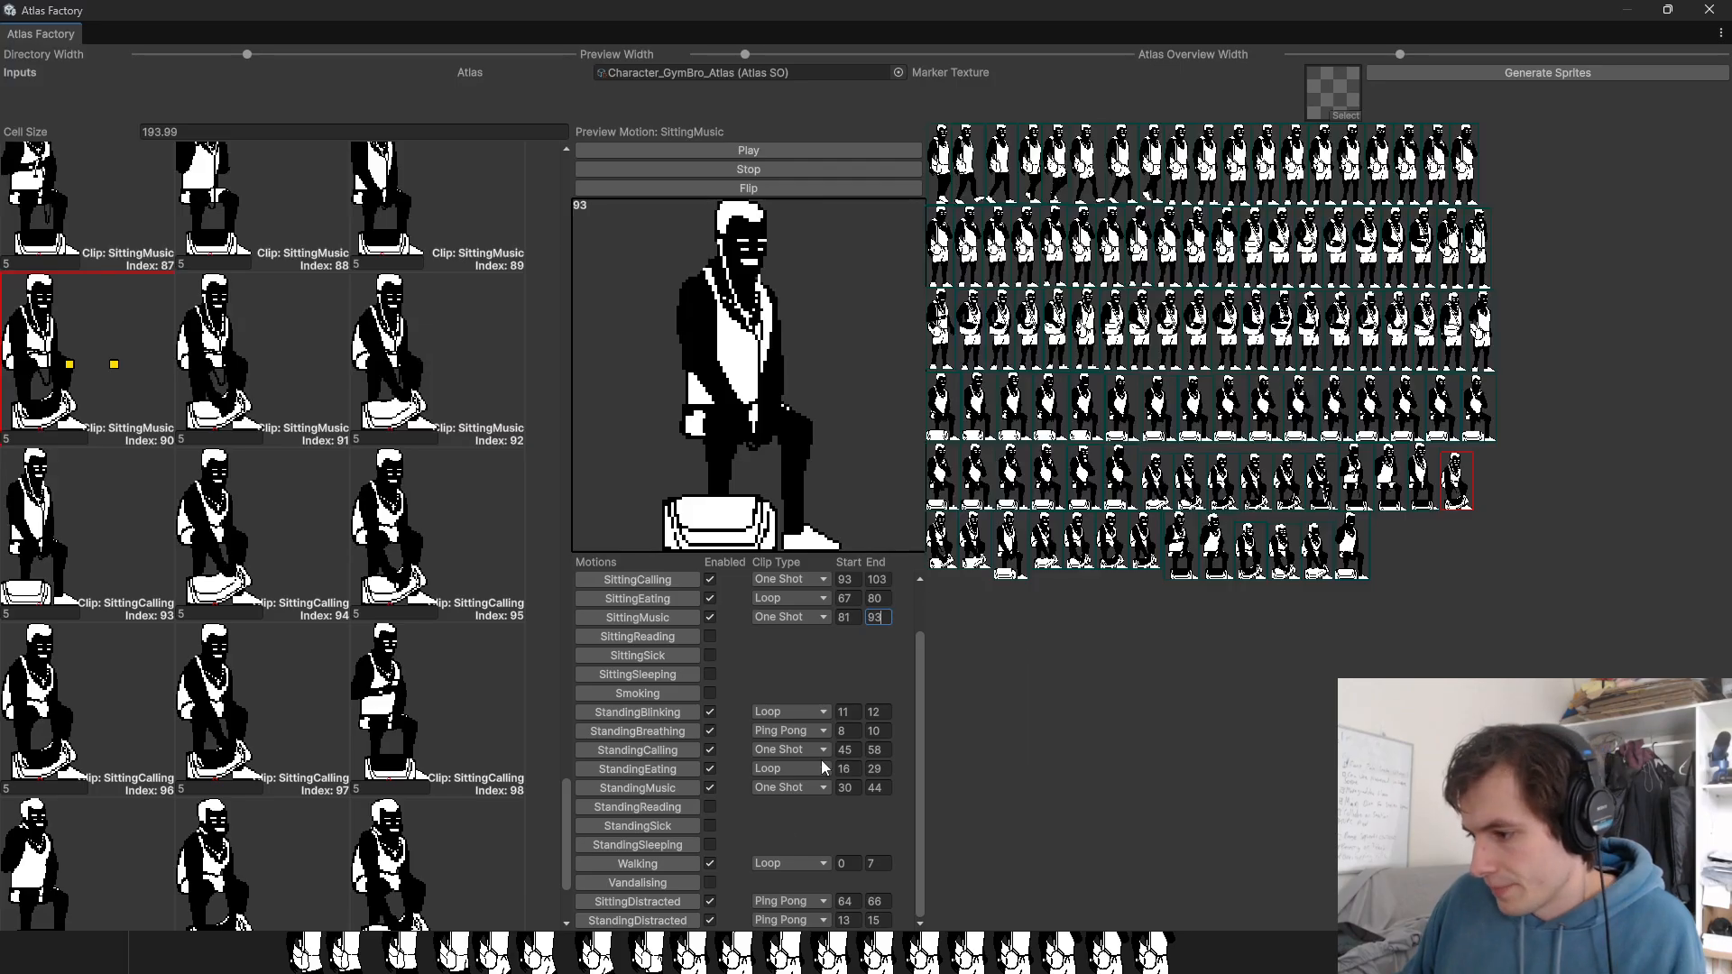
pyautogui.click(852, 580)
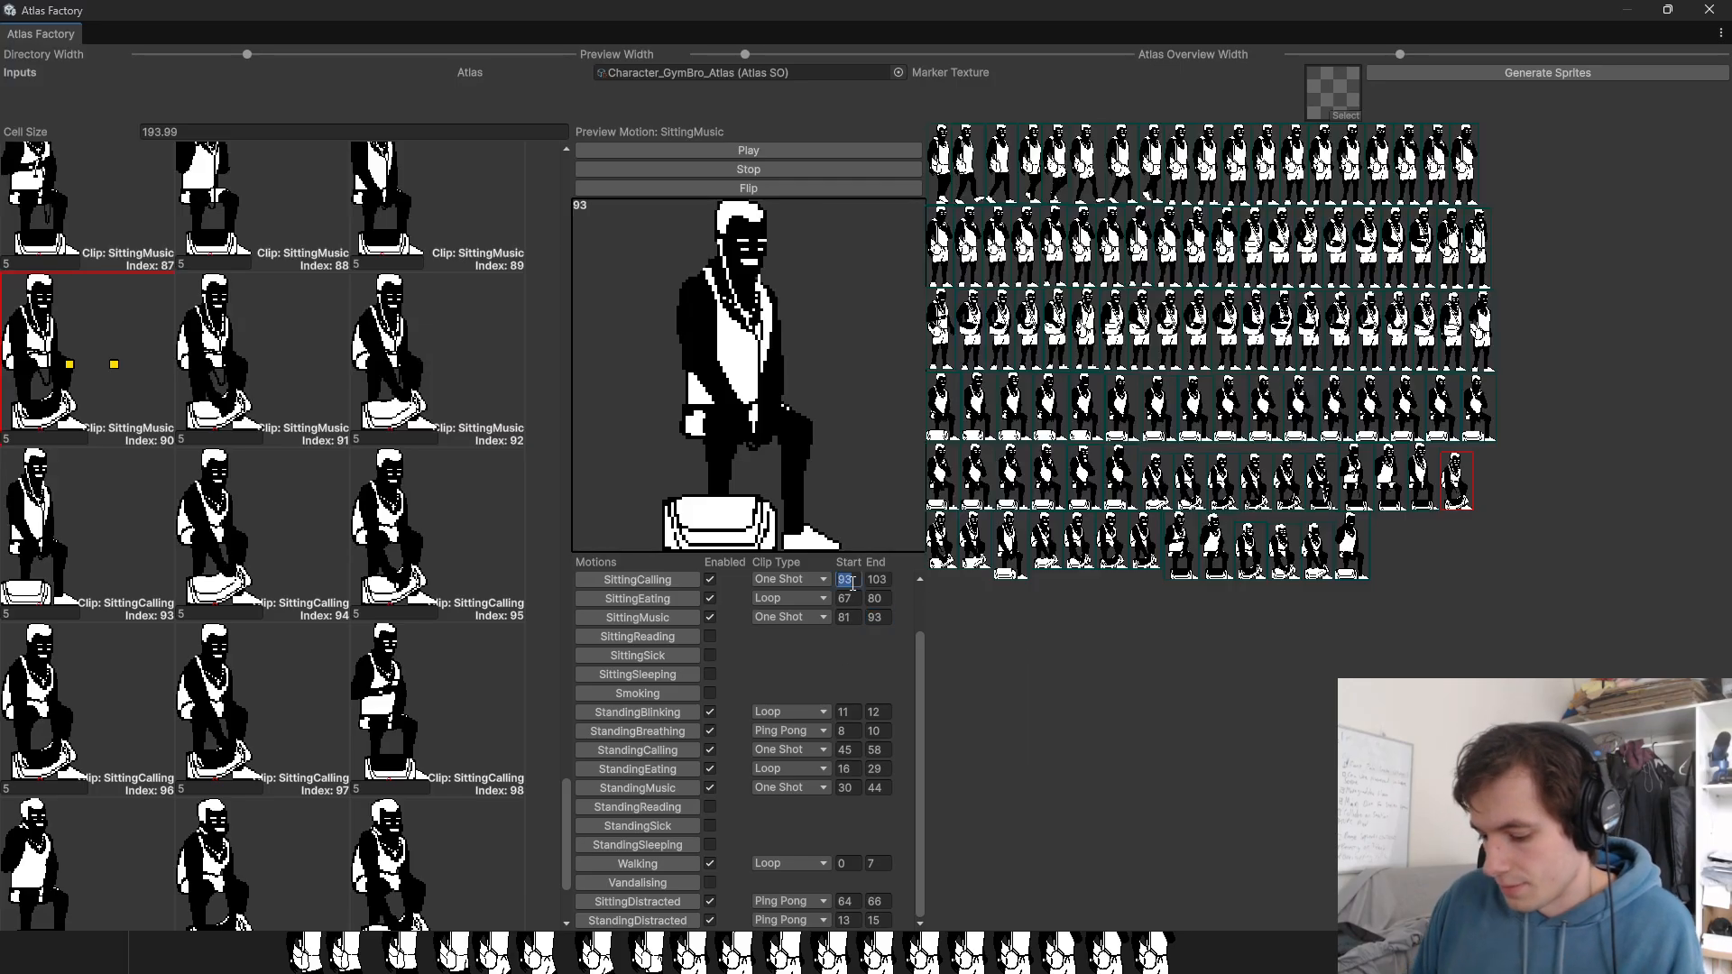
pyautogui.write('94')
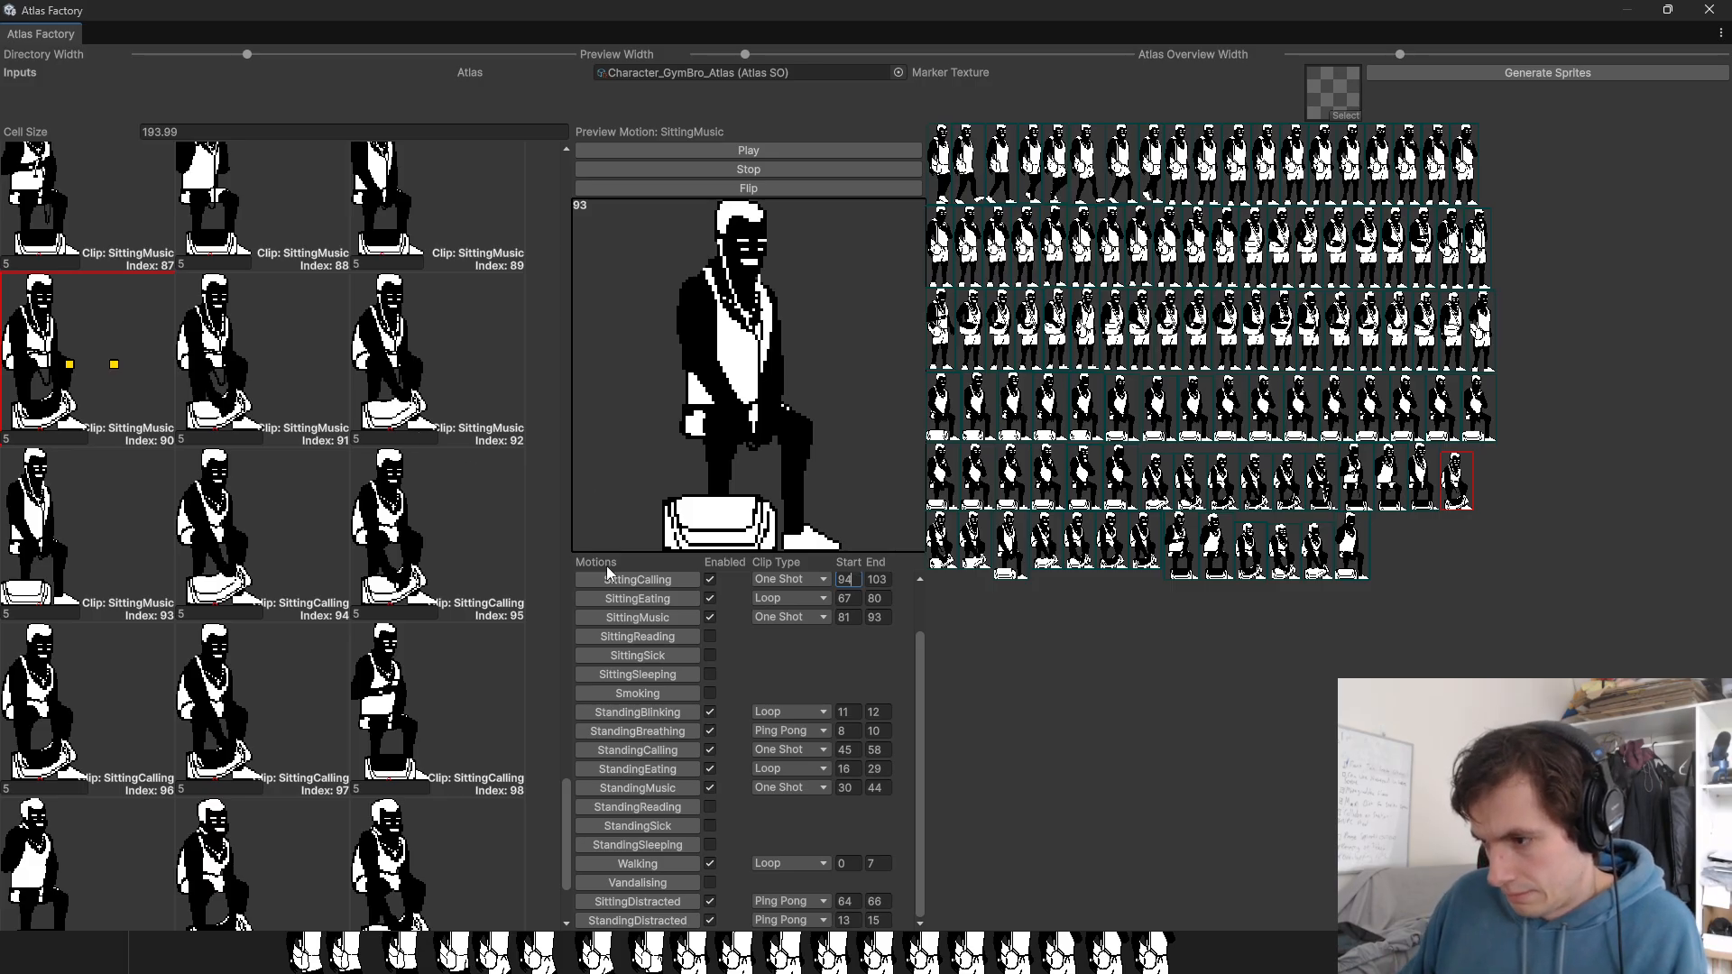
pyautogui.click(655, 620)
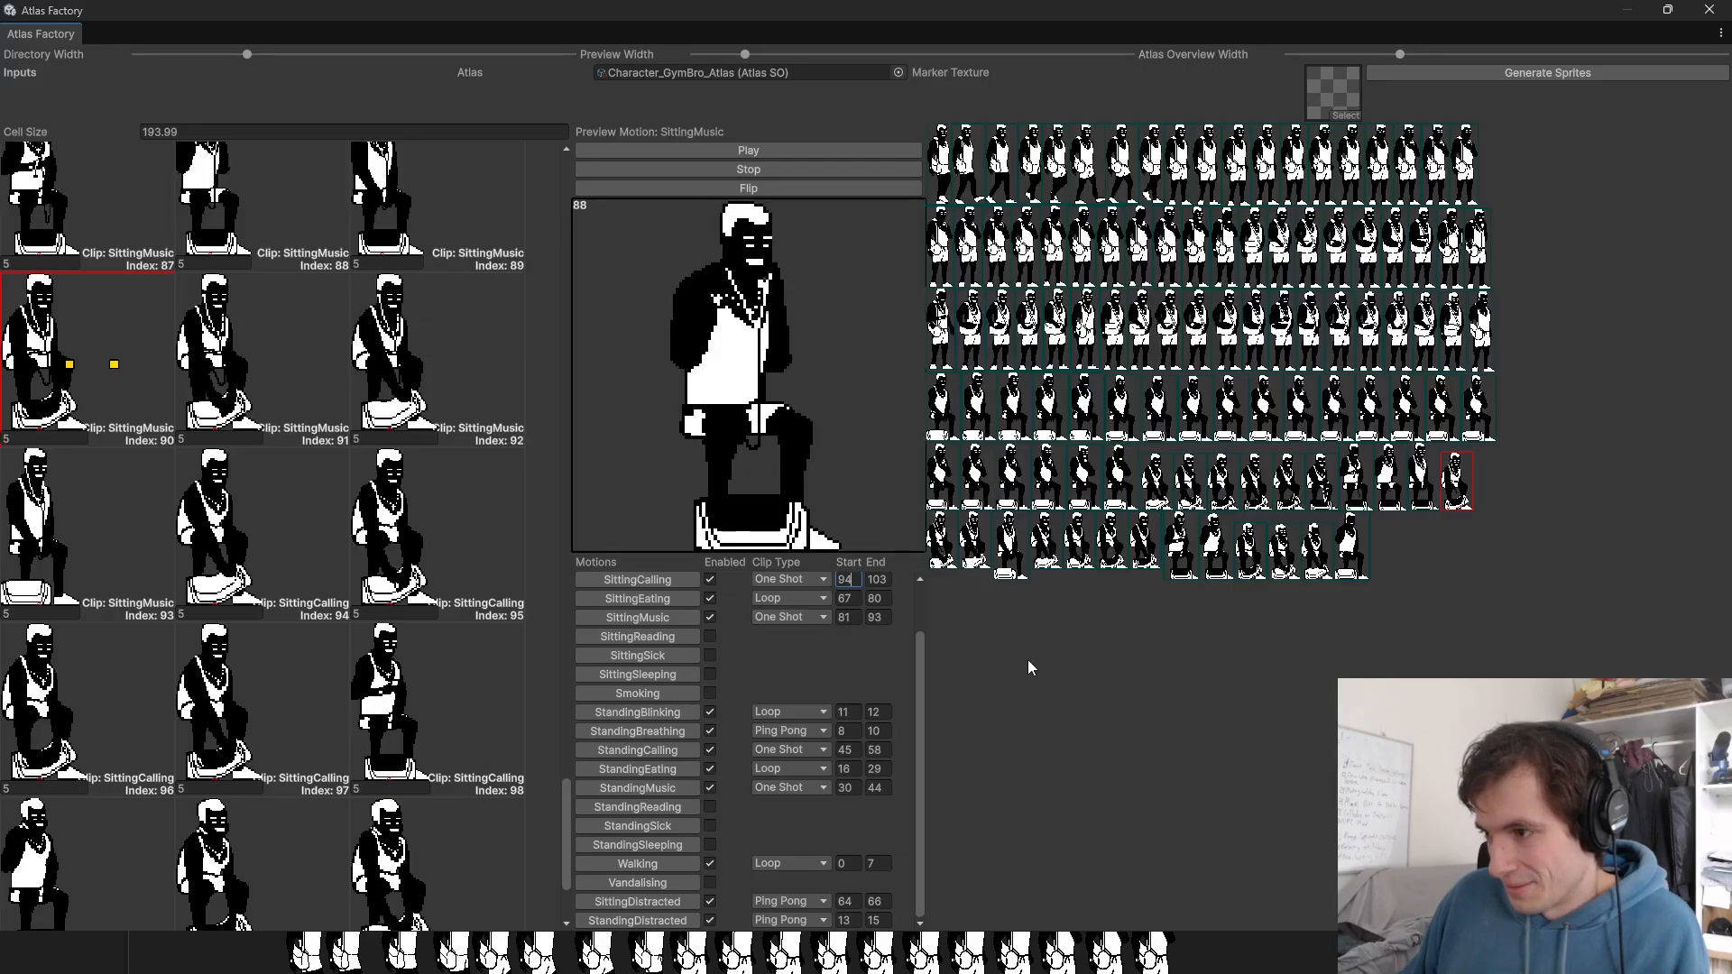
pyautogui.click(663, 582)
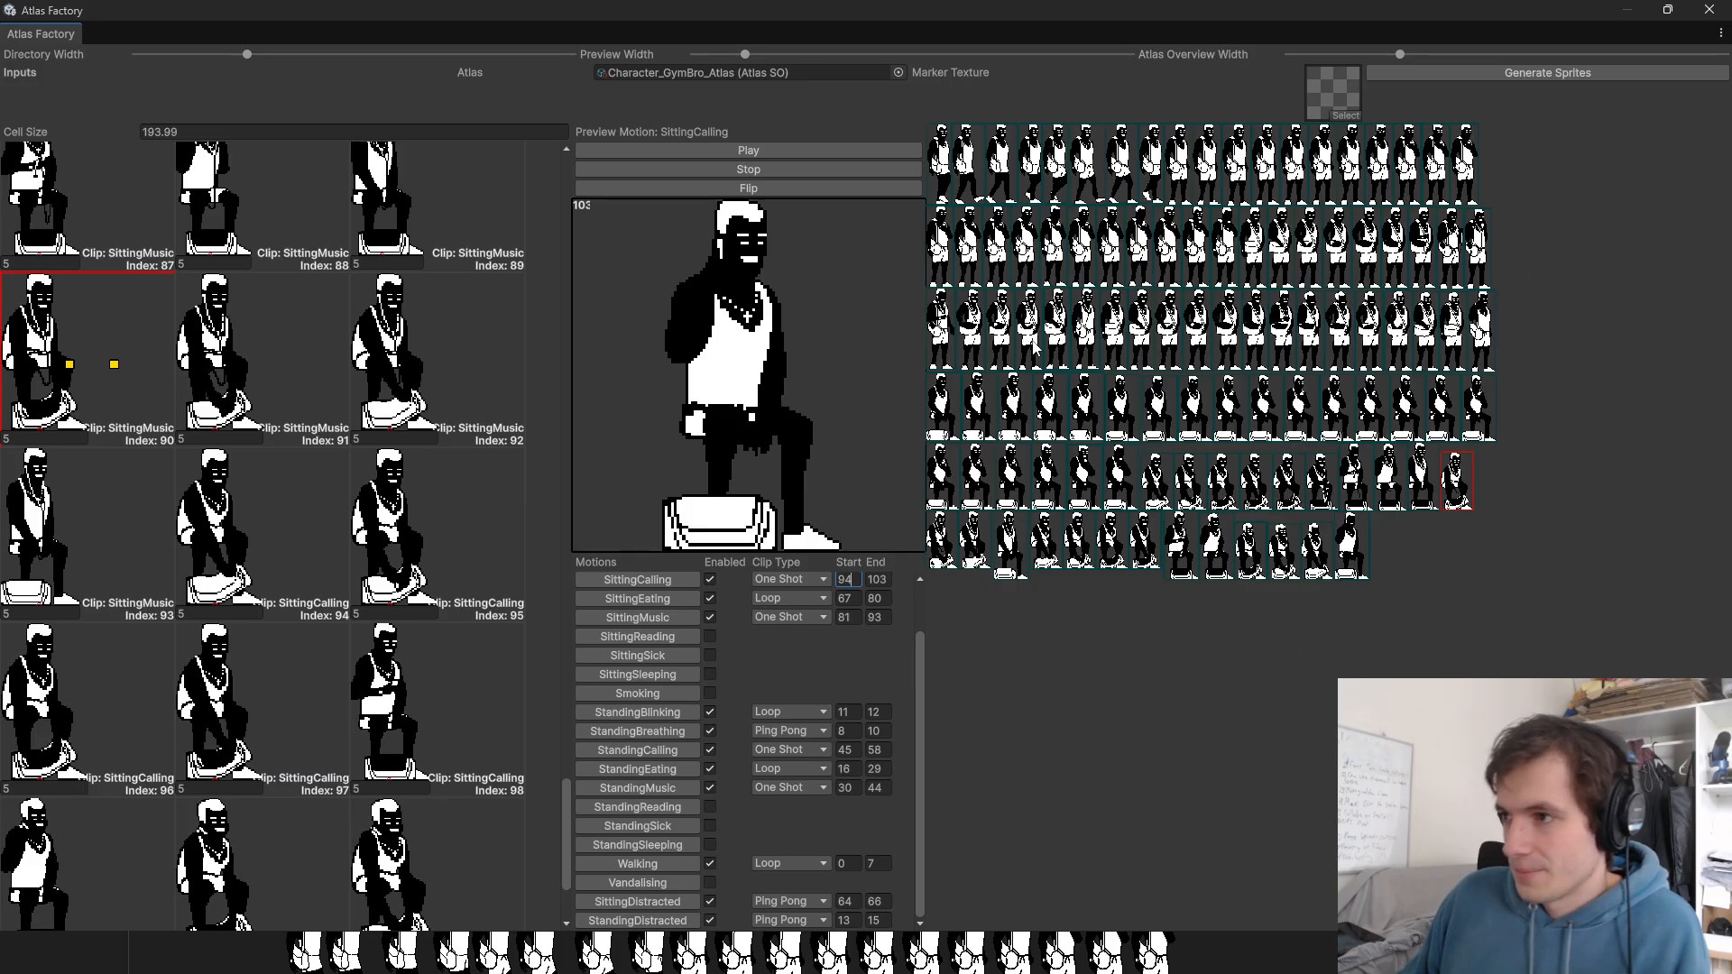
# Step: Move the Atlas Factory window out of the way in the Unity editor and reopen the NPC_GymBro prefab for editing
pyautogui.moveTo(1225, 10); pyautogui.dragTo(933, 567)
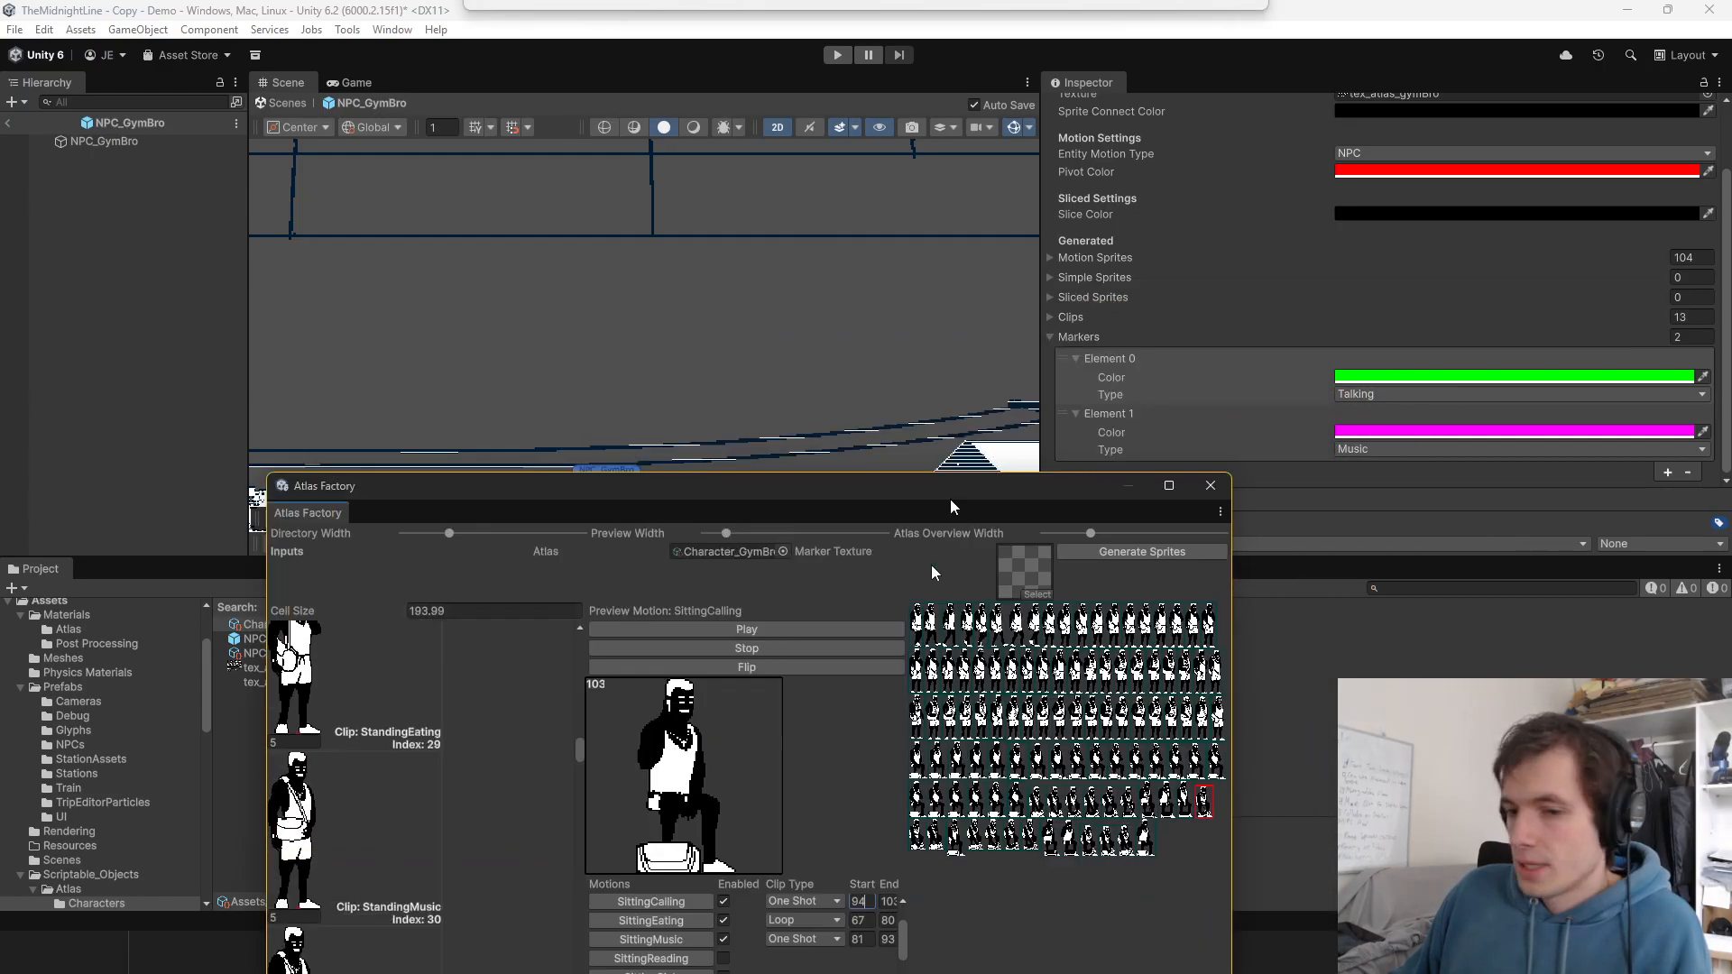
pyautogui.moveTo(952, 505); pyautogui.dragTo(813, 936)
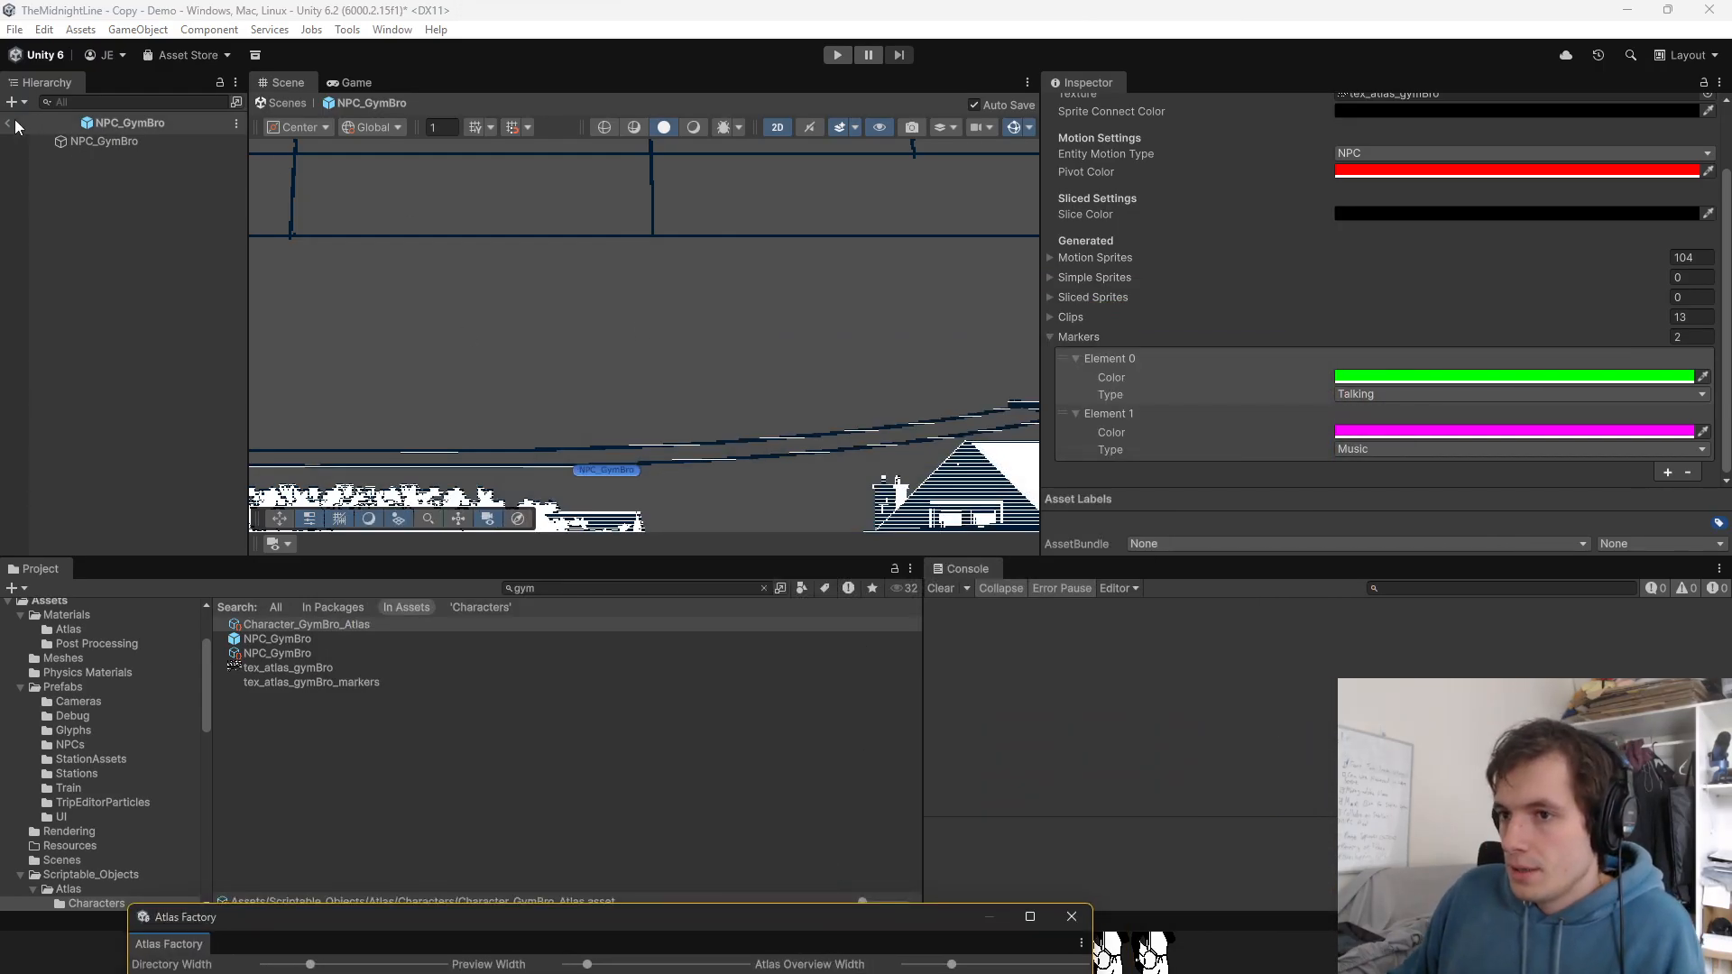
pyautogui.click(1135, 336)
pyautogui.click(9, 126)
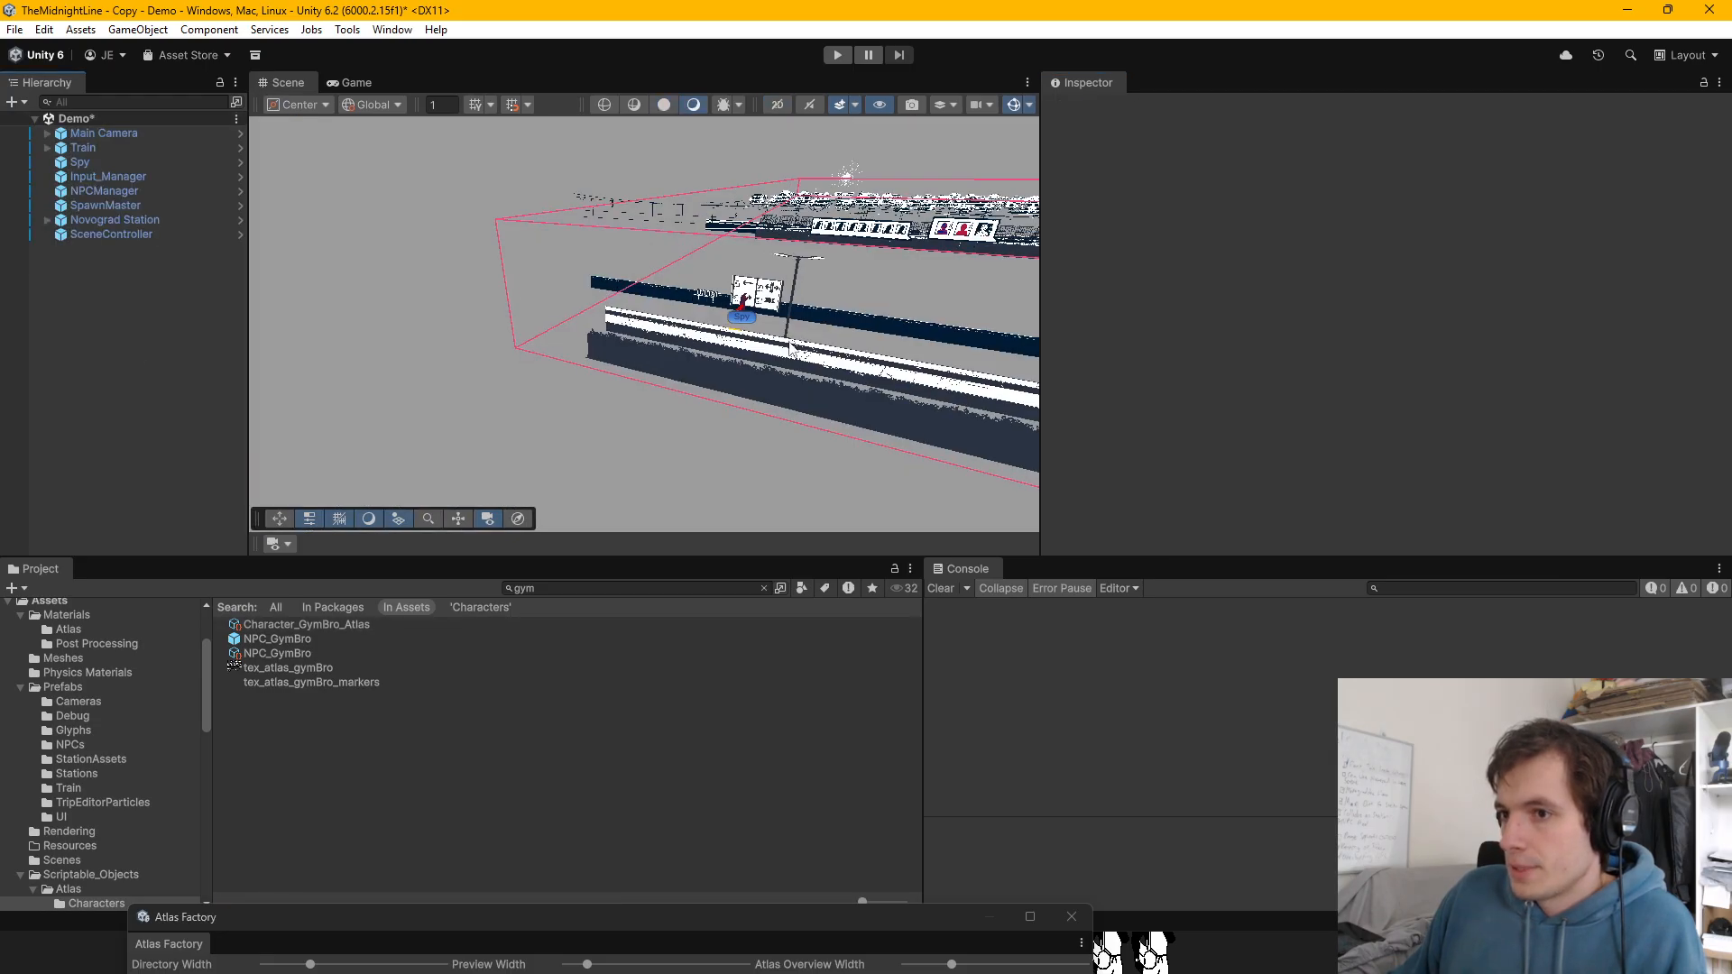
pyautogui.doubleClick(267, 640)
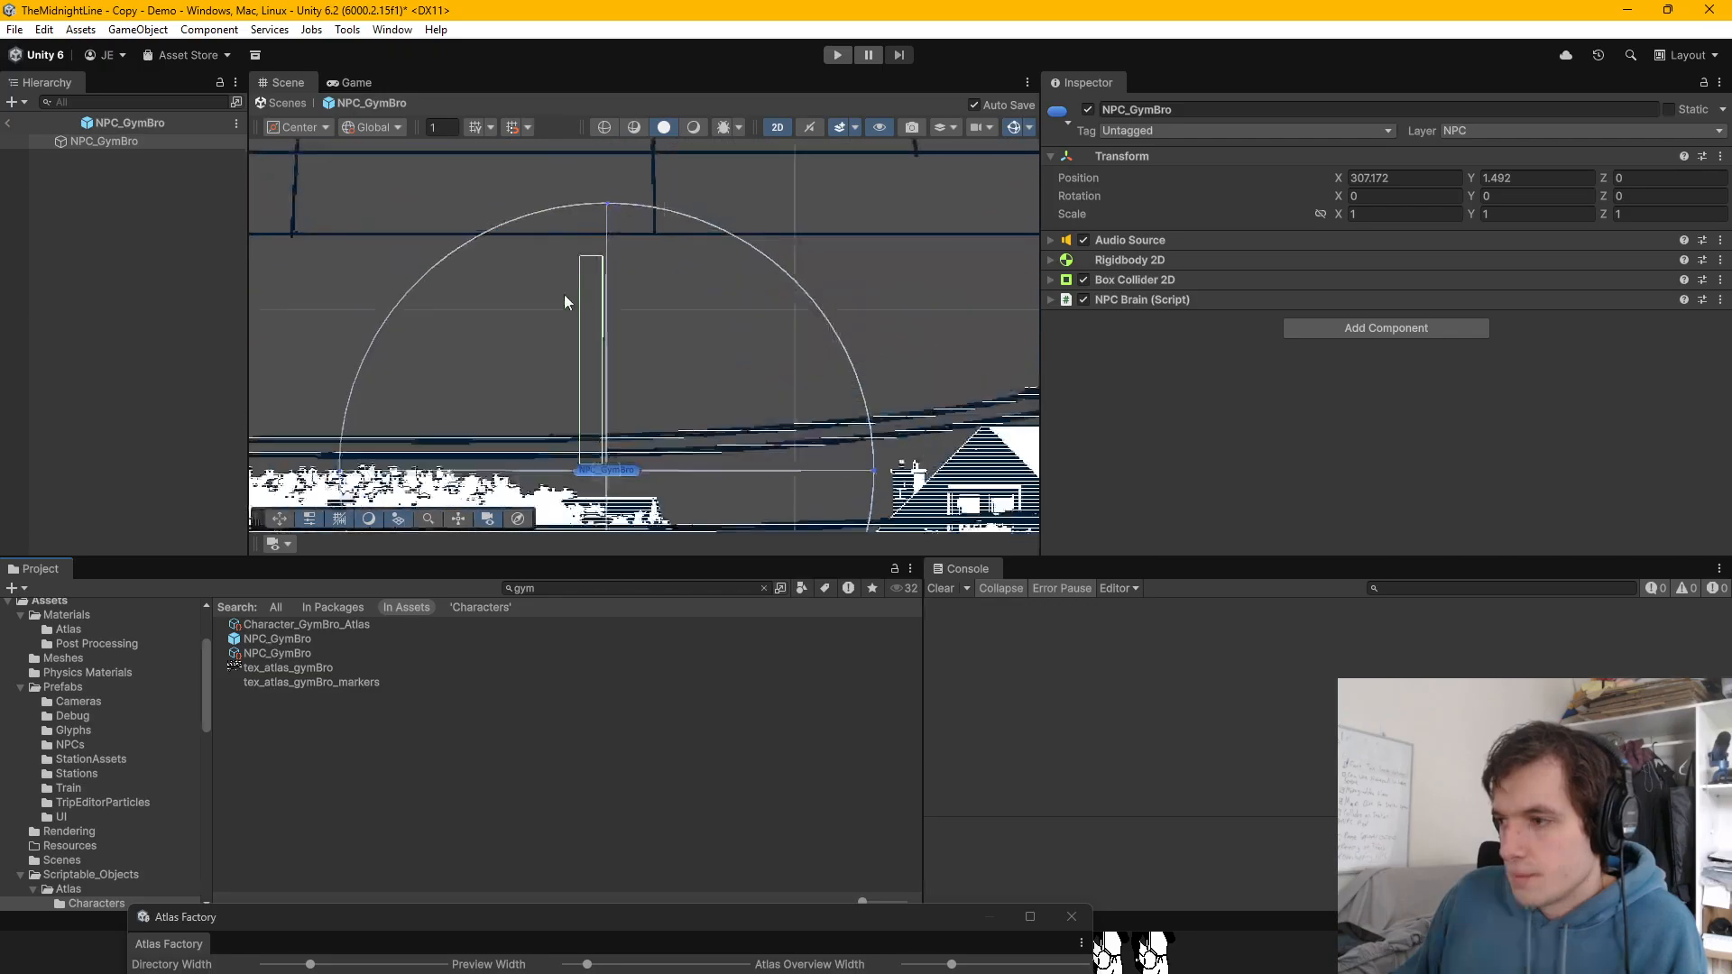
pyautogui.click(1054, 300)
pyautogui.click(1223, 308)
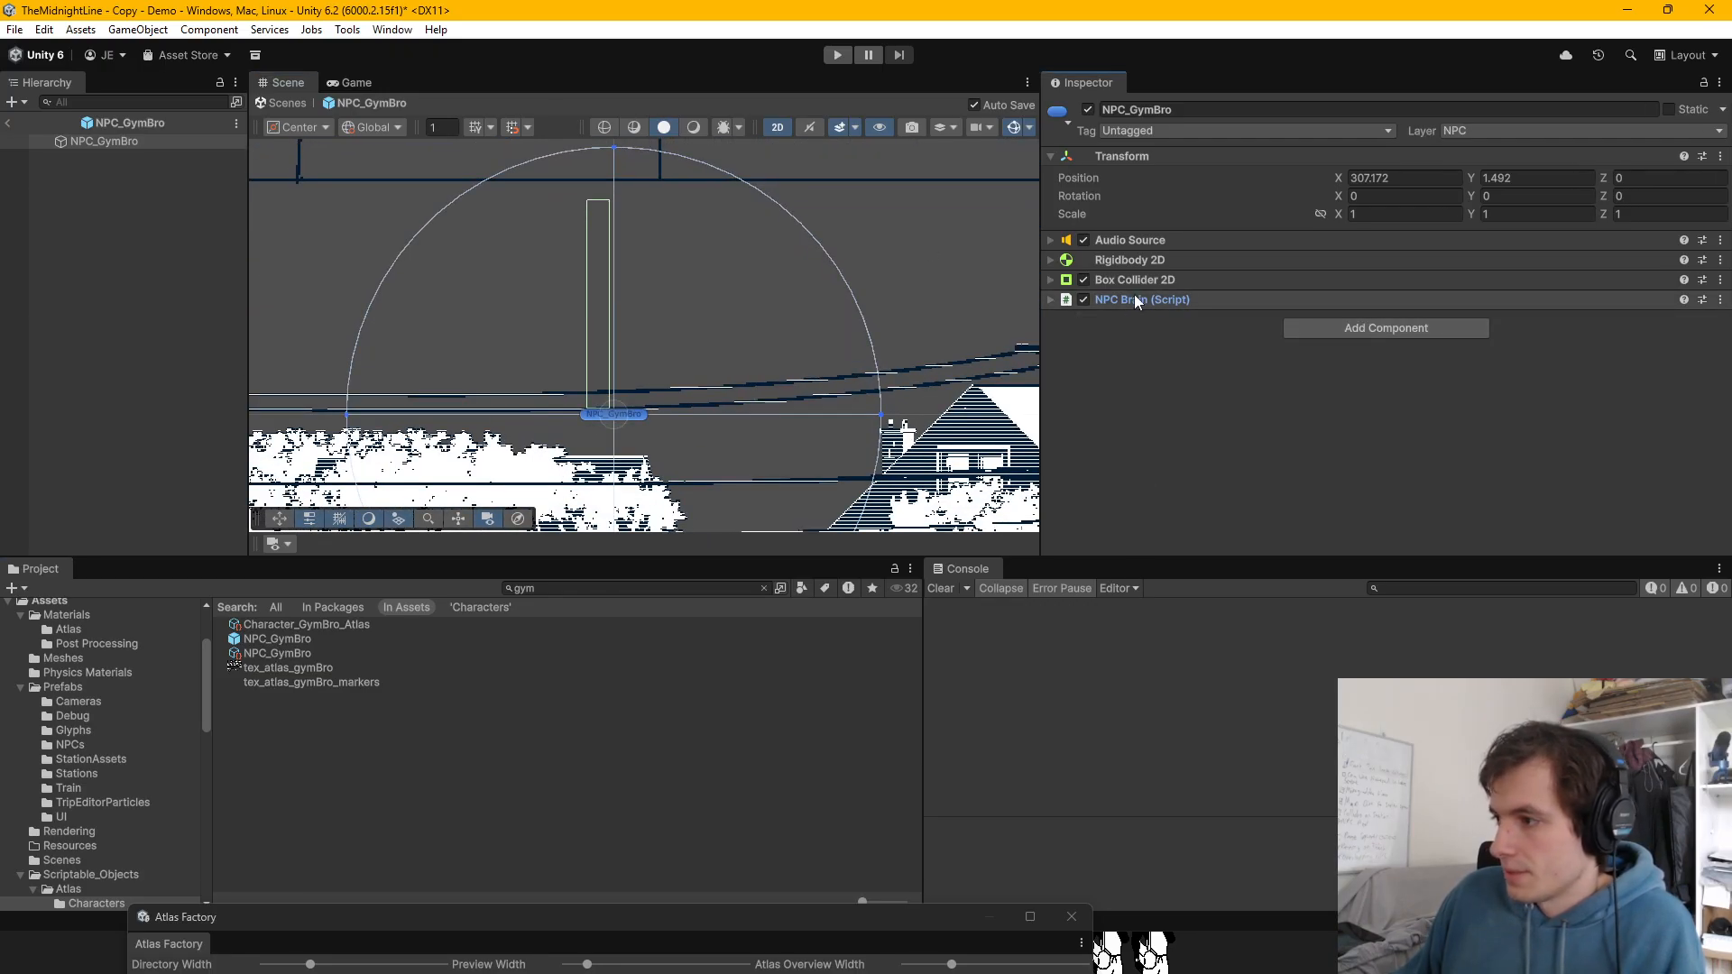
# Step: Add an Atlas Renderer component to the NPC_GymBro prefab and place it above the NPC Brain script
pyautogui.click(1387, 331)
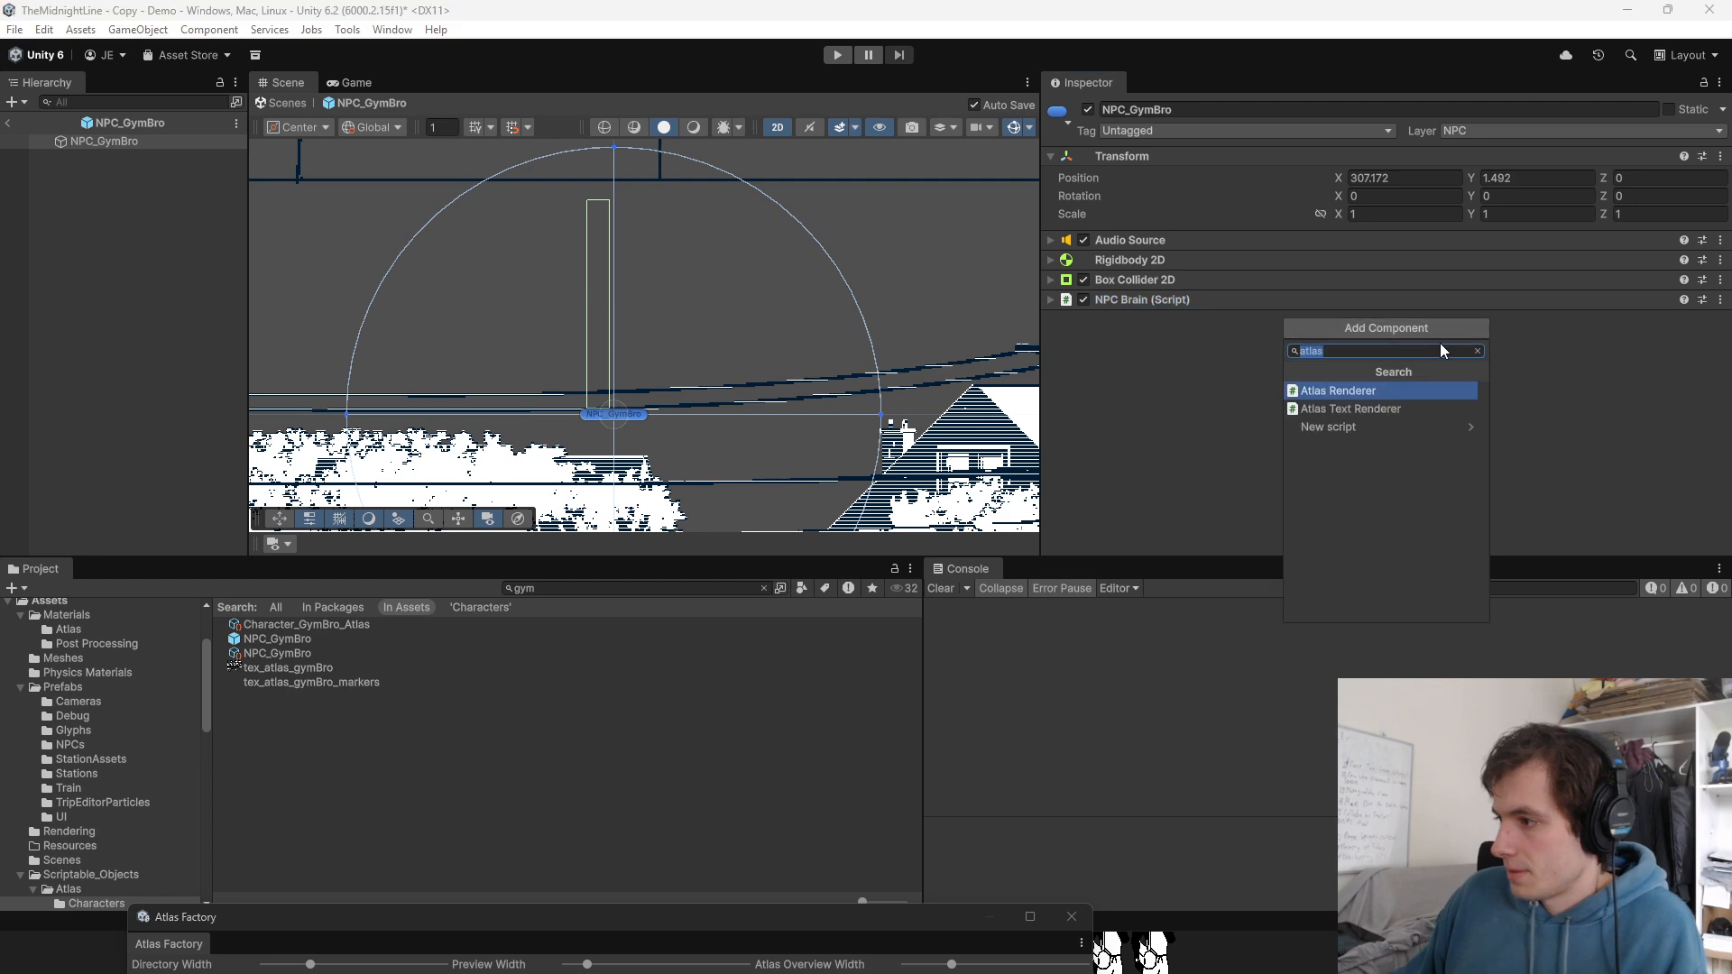
pyautogui.click(1392, 391)
pyautogui.moveTo(1200, 319); pyautogui.dragTo(1224, 289)
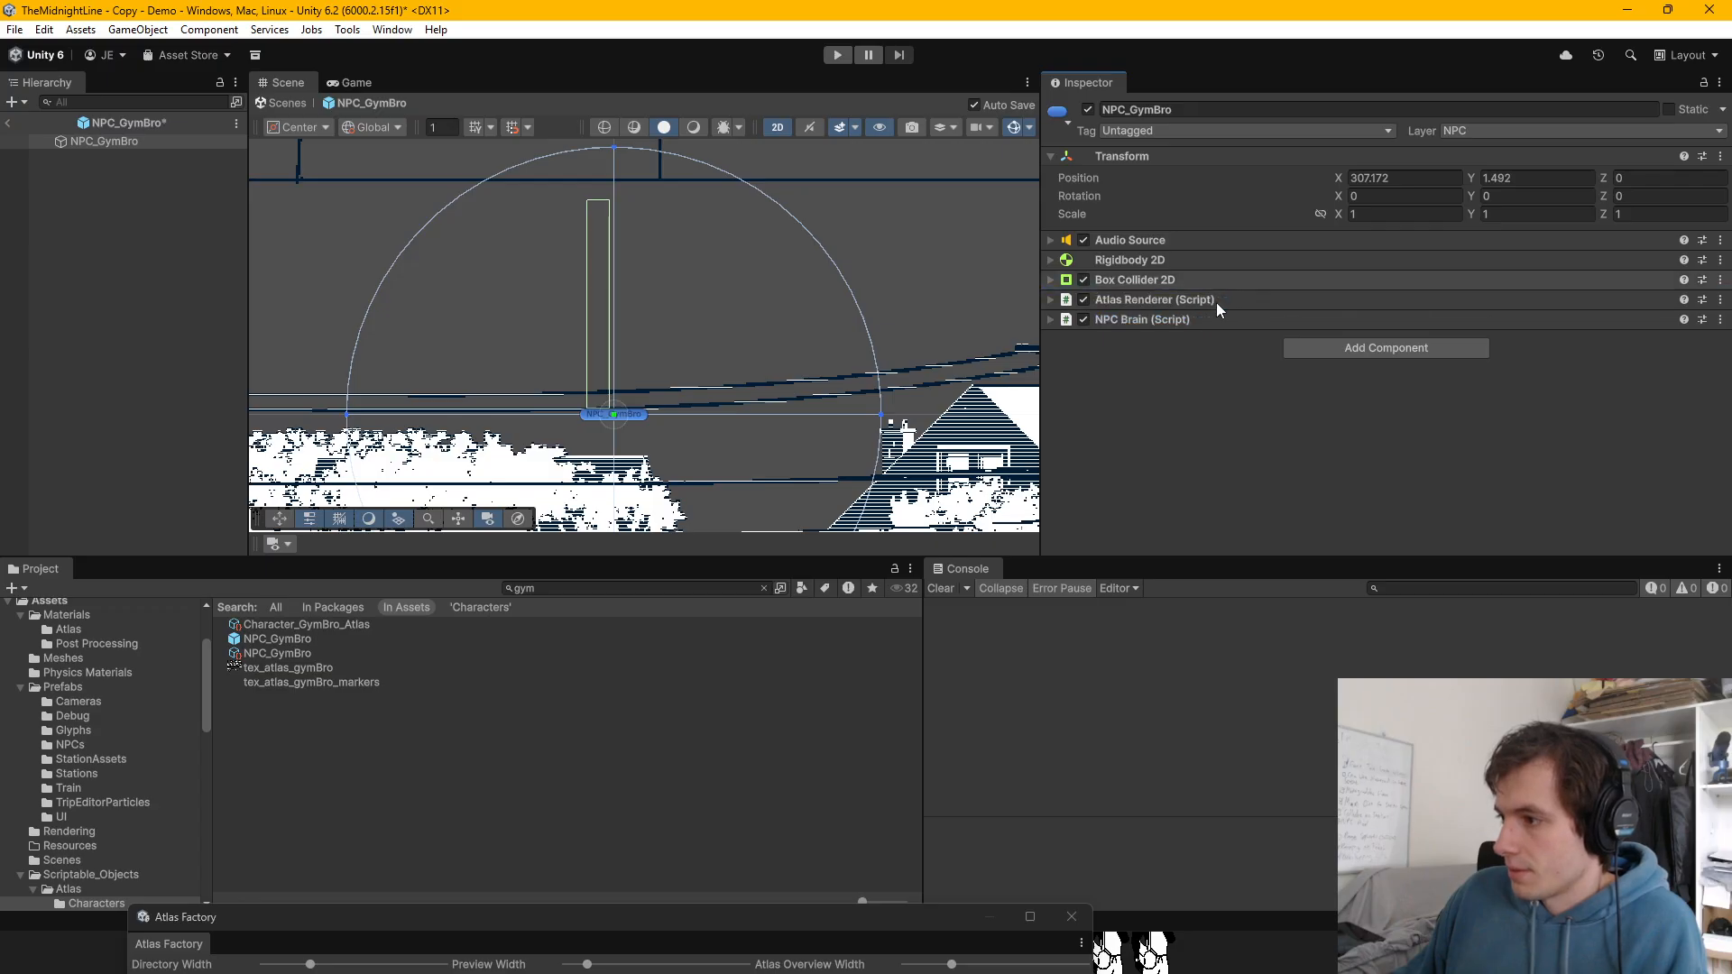
# Step: Set the Atlas Renderer's type to Motion World and assign Character_GymBro_Atlas as its atlas
pyautogui.click(1049, 299)
pyautogui.scroll(-3, 1308, 429)
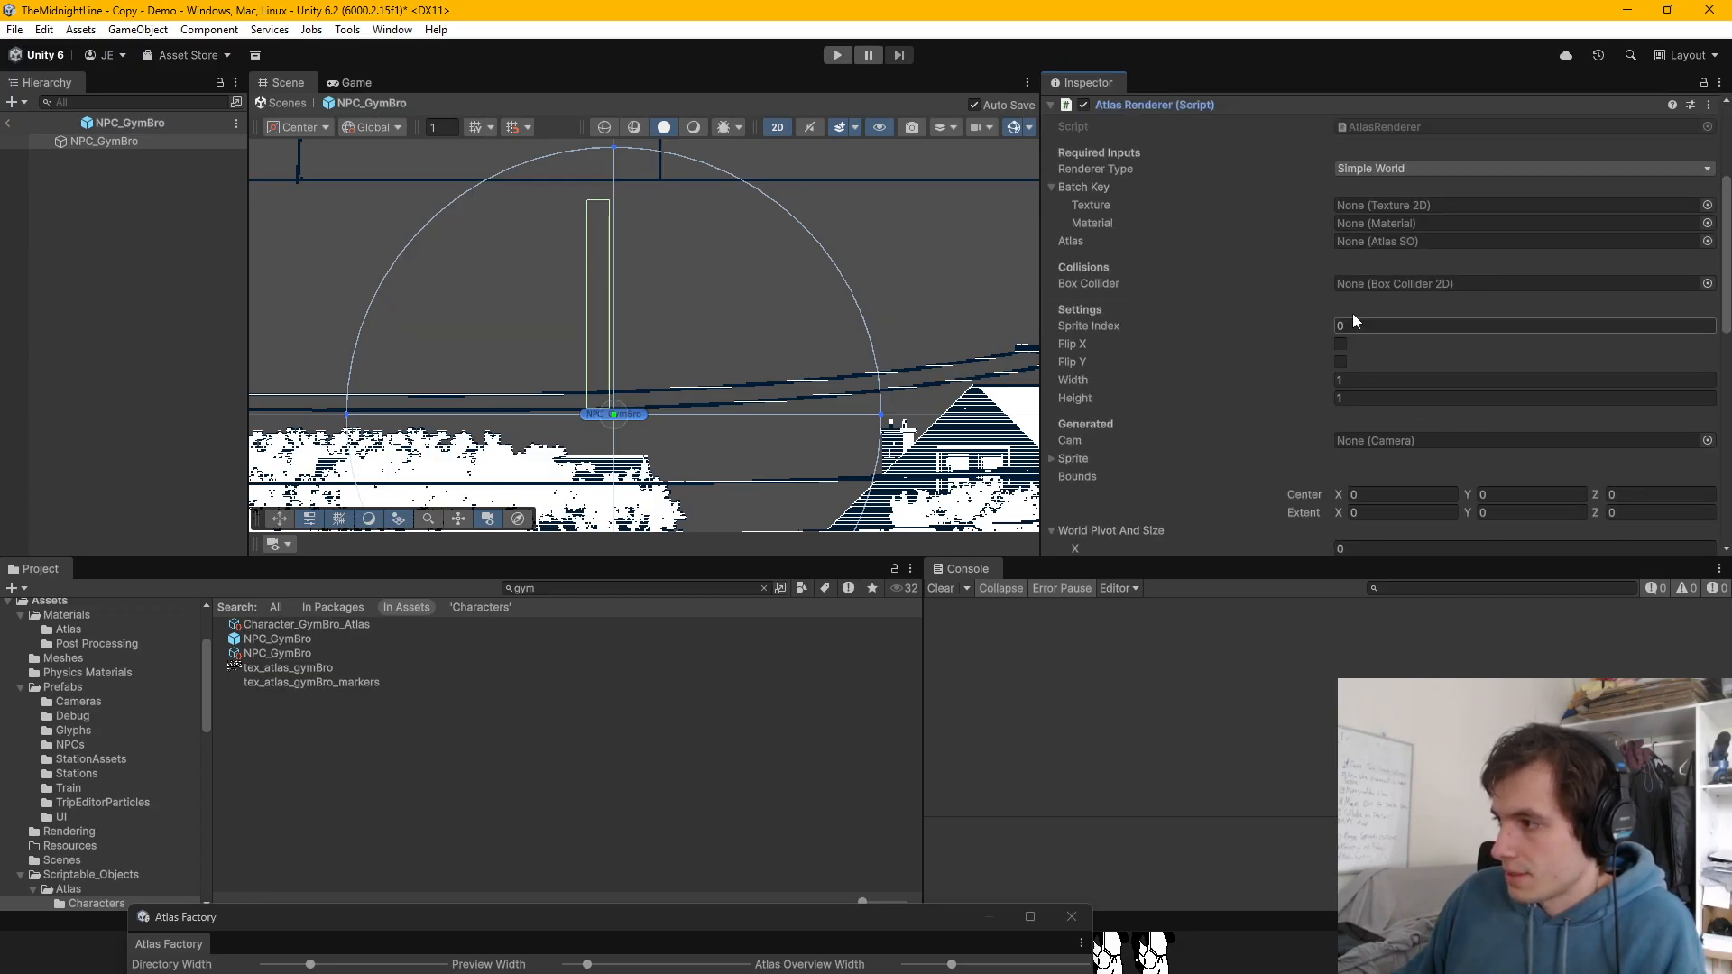
pyautogui.click(1352, 168)
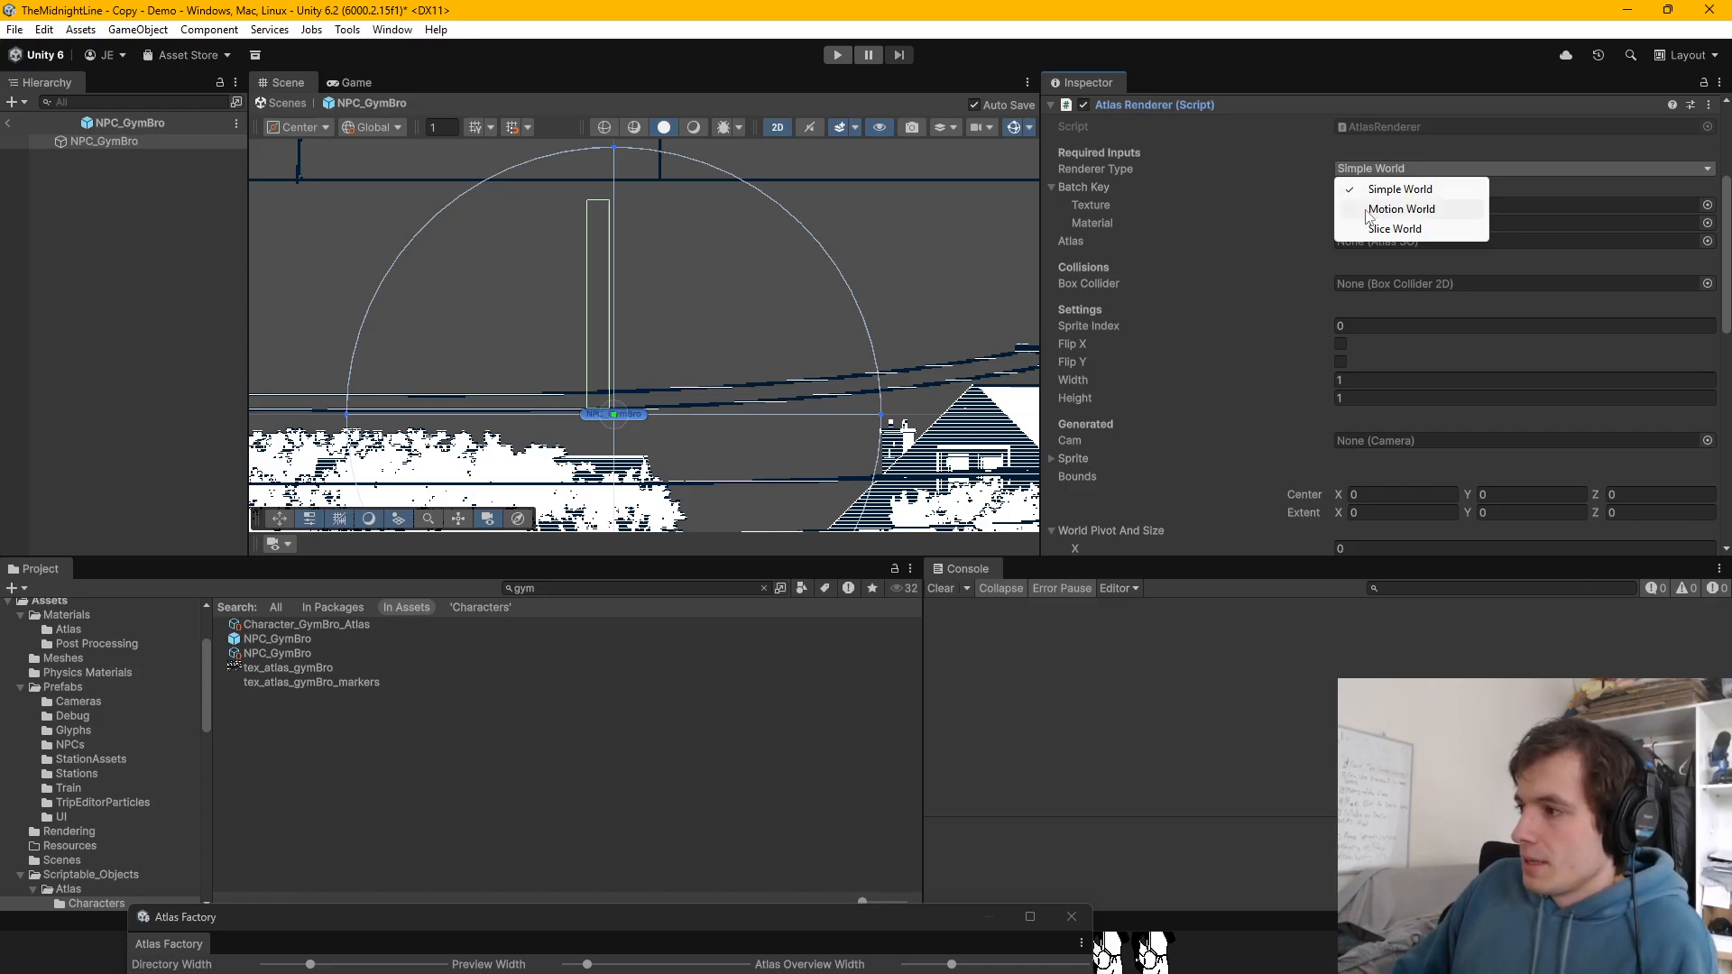
pyautogui.click(1400, 209)
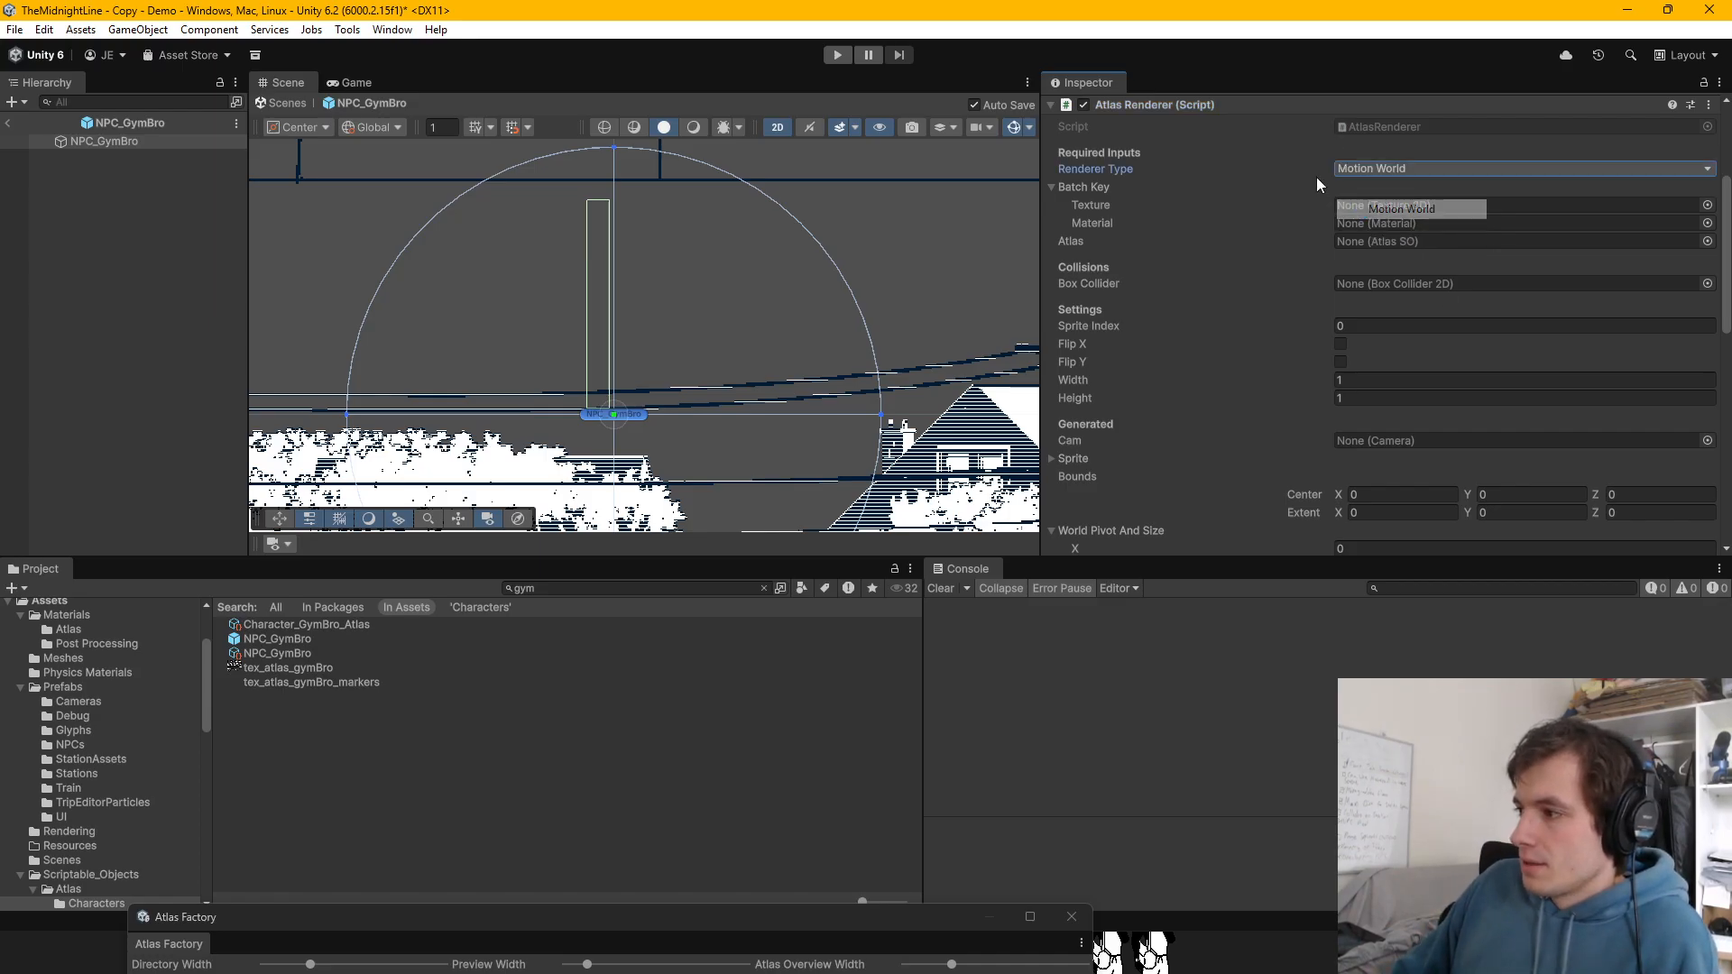
pyautogui.click(1707, 241)
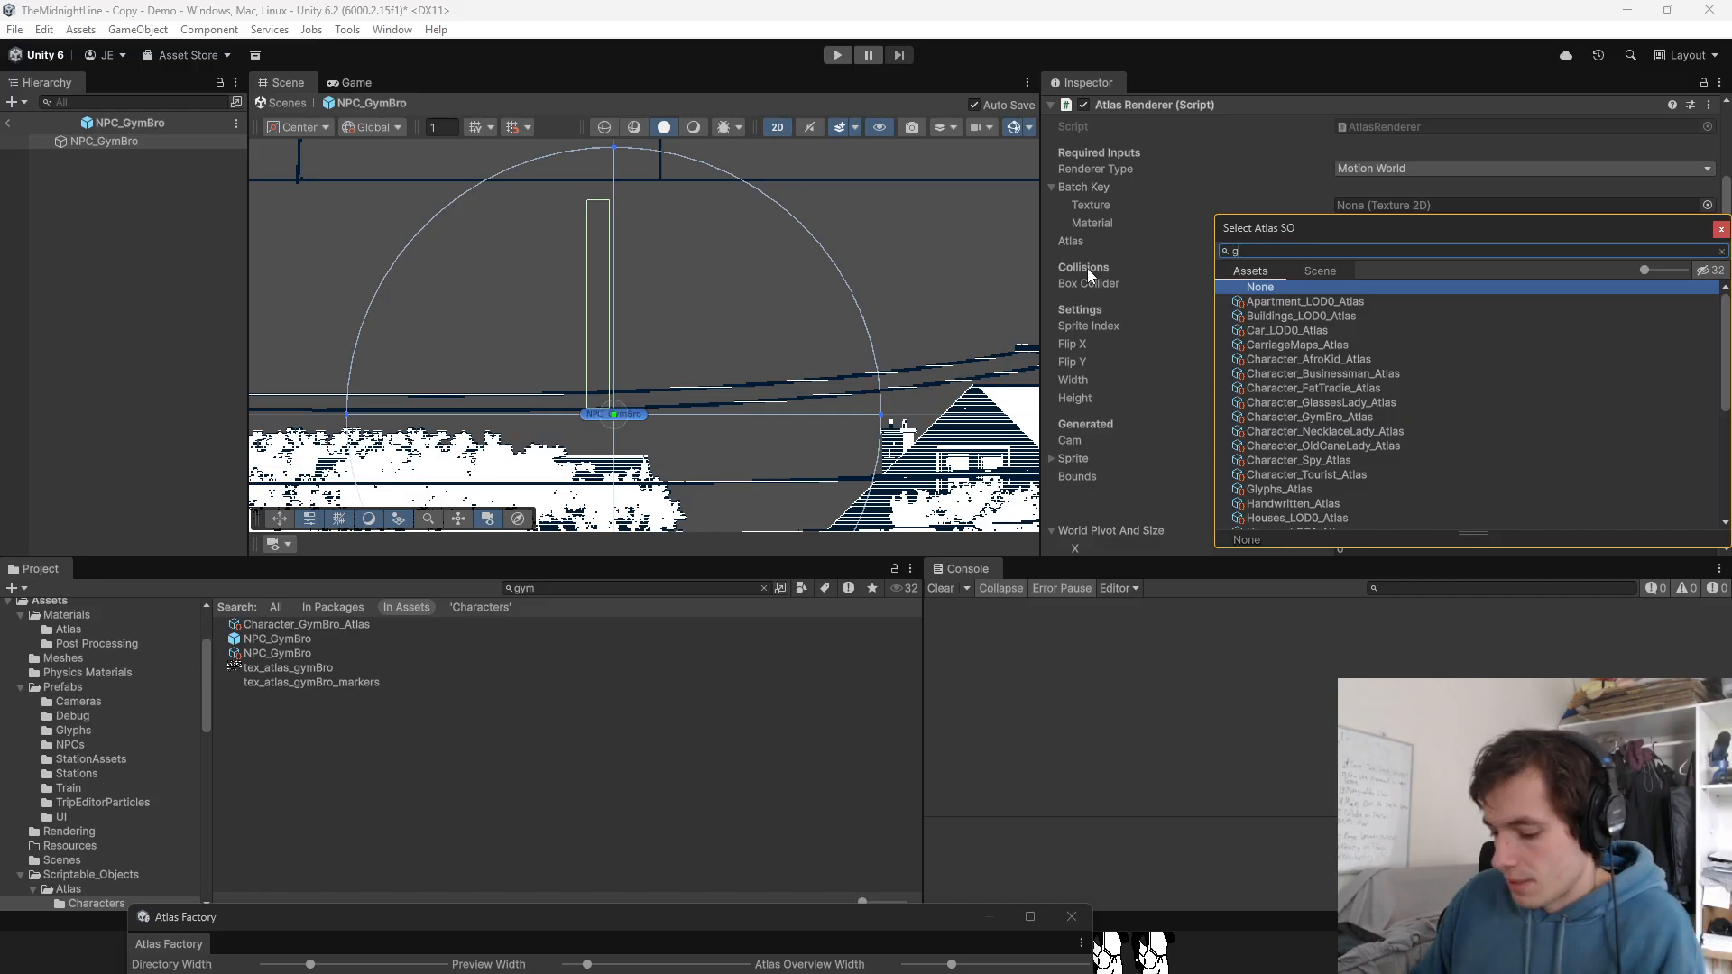
pyautogui.write('gym')
pyautogui.click(1307, 304)
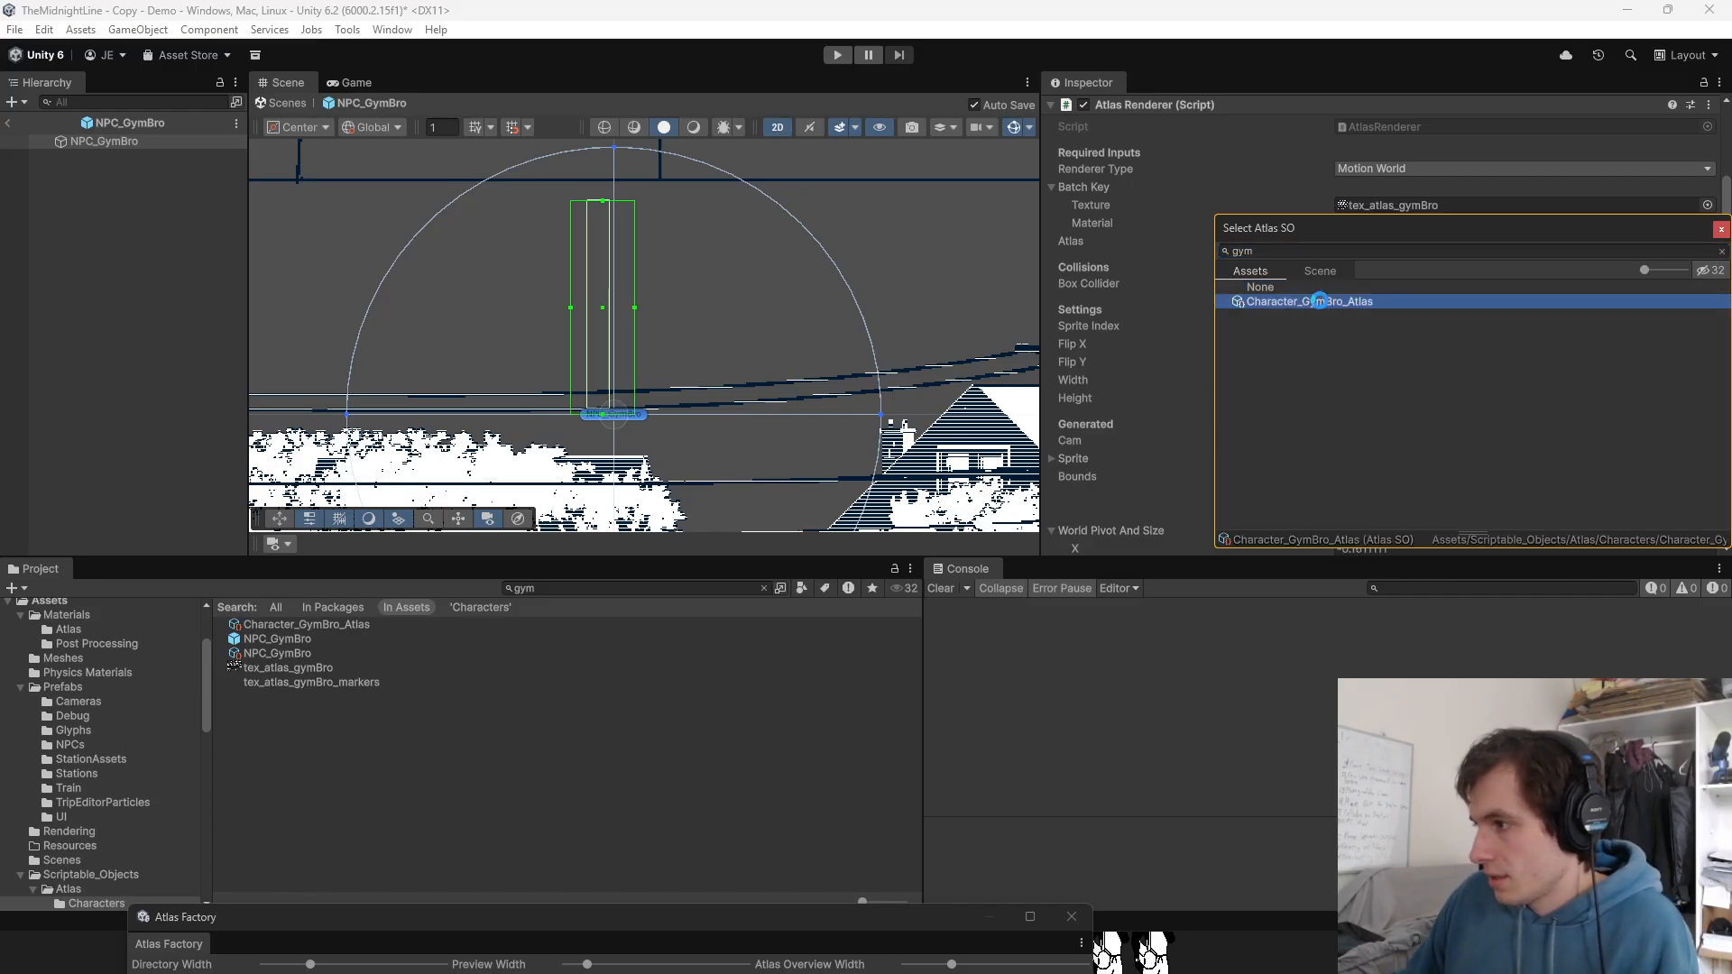
pyautogui.click(1721, 229)
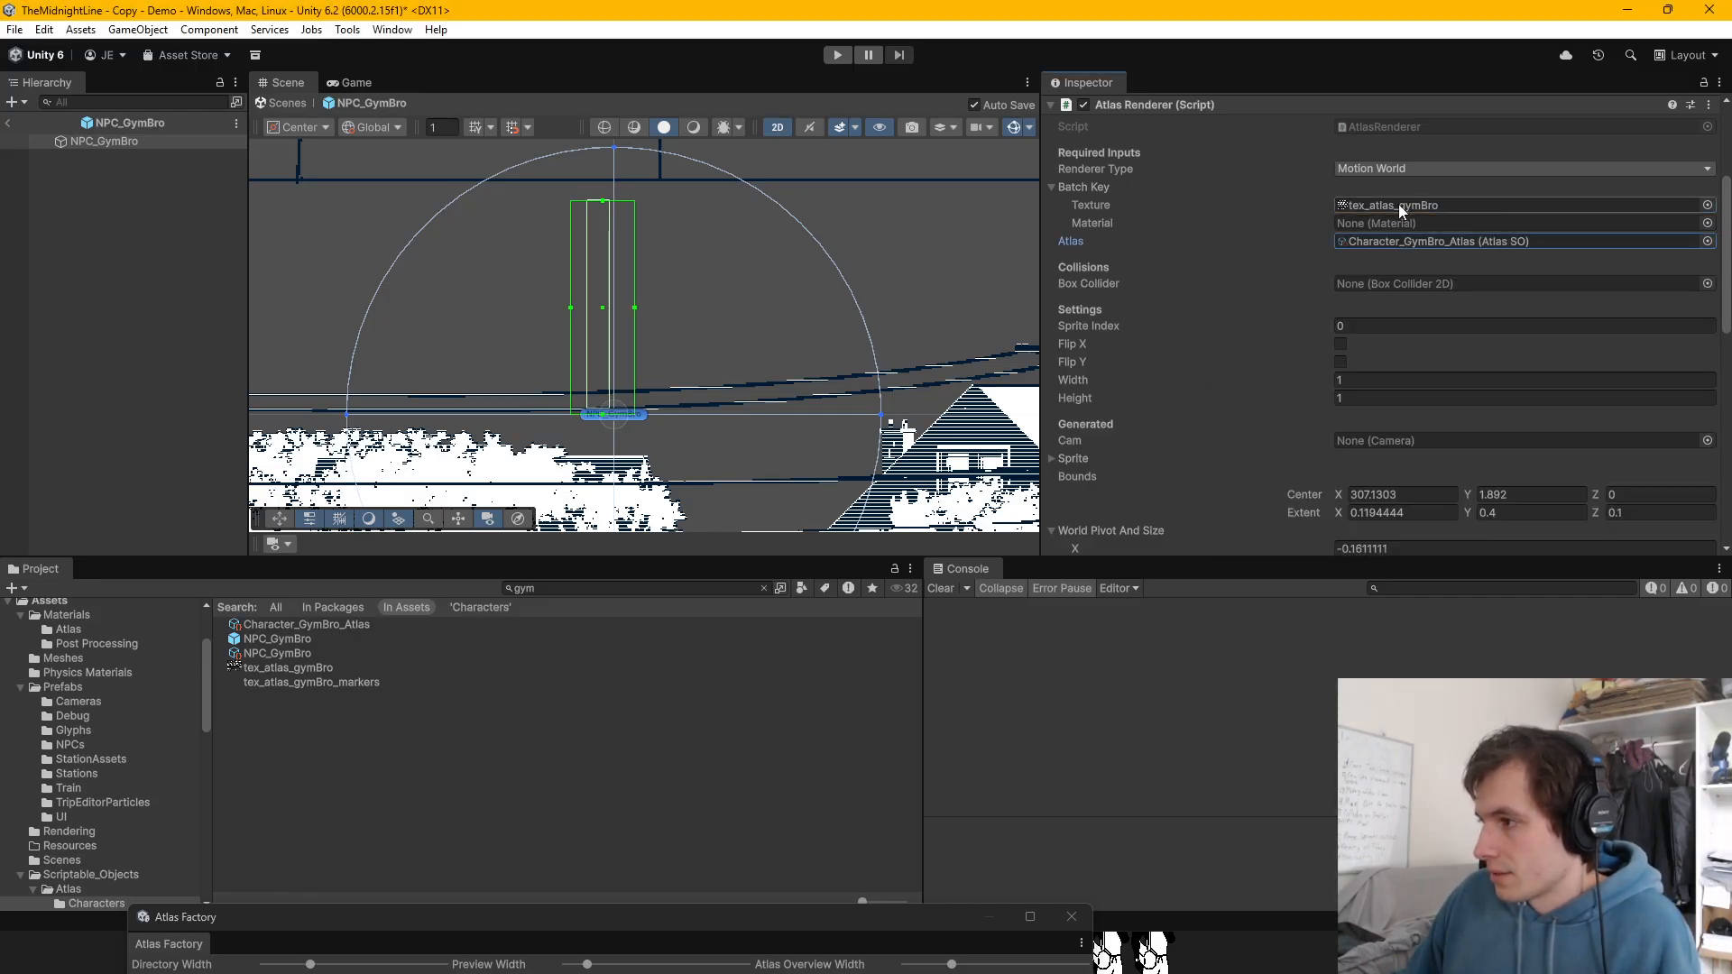
# Step: Assign the m_atlasNPC material to the Atlas Renderer's batch key and hide the gizmos in the scene view
pyautogui.click(1708, 225)
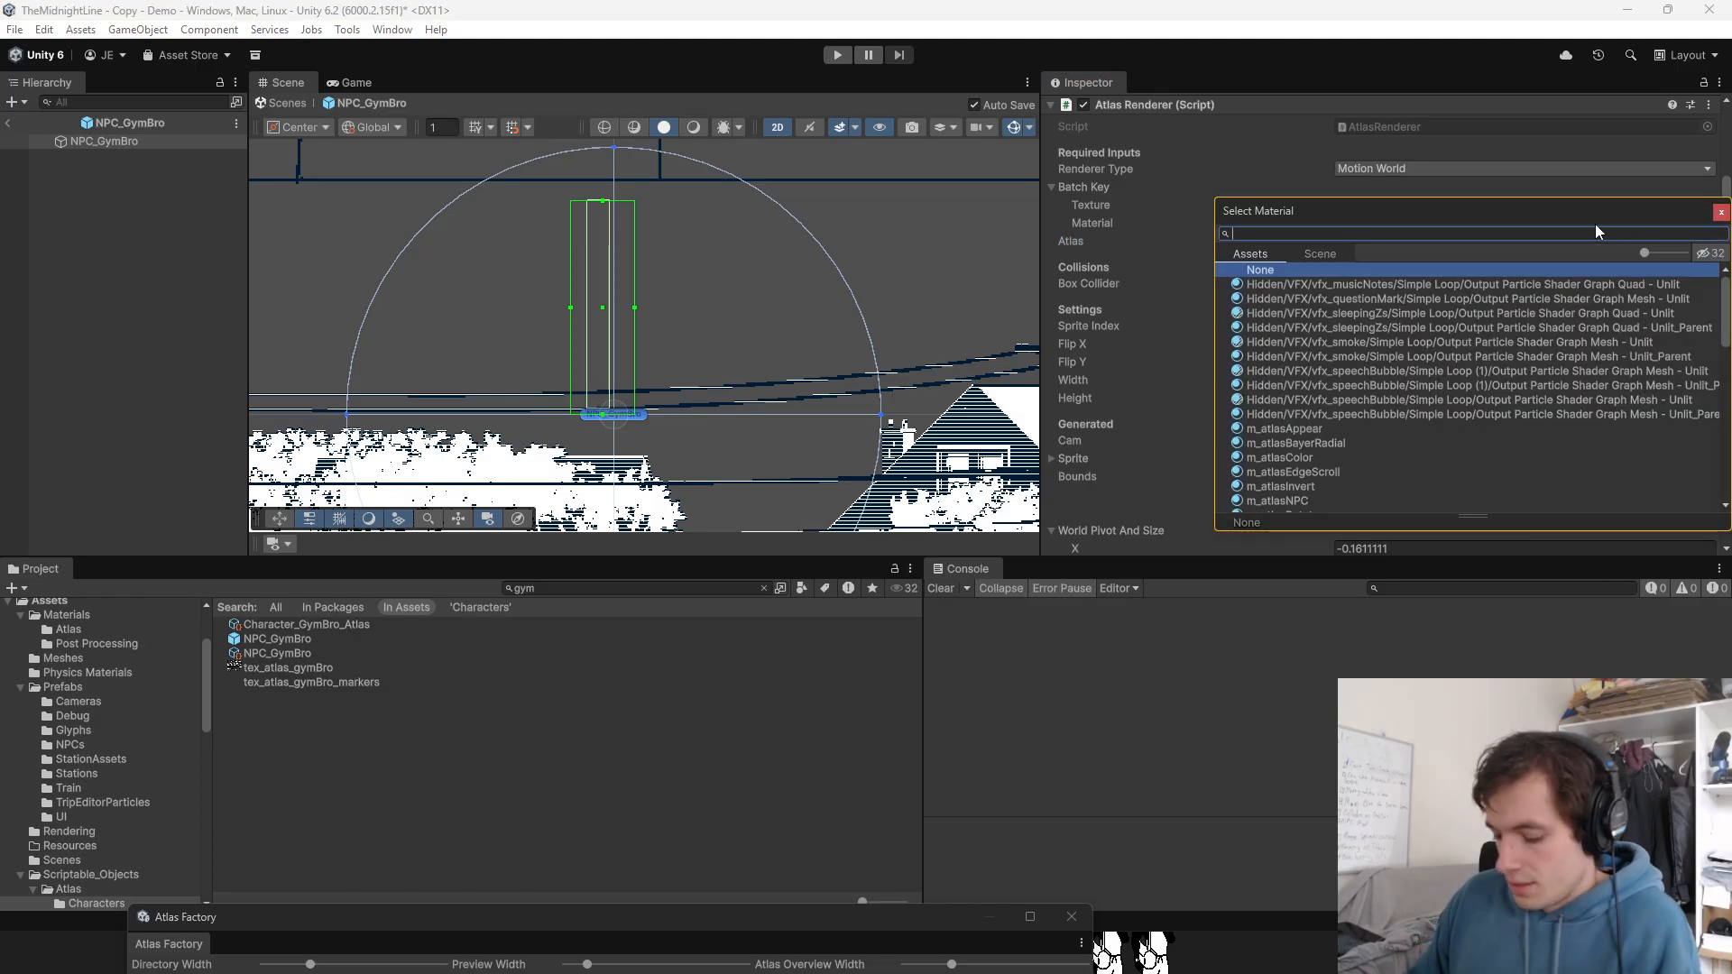
pyautogui.write('npc')
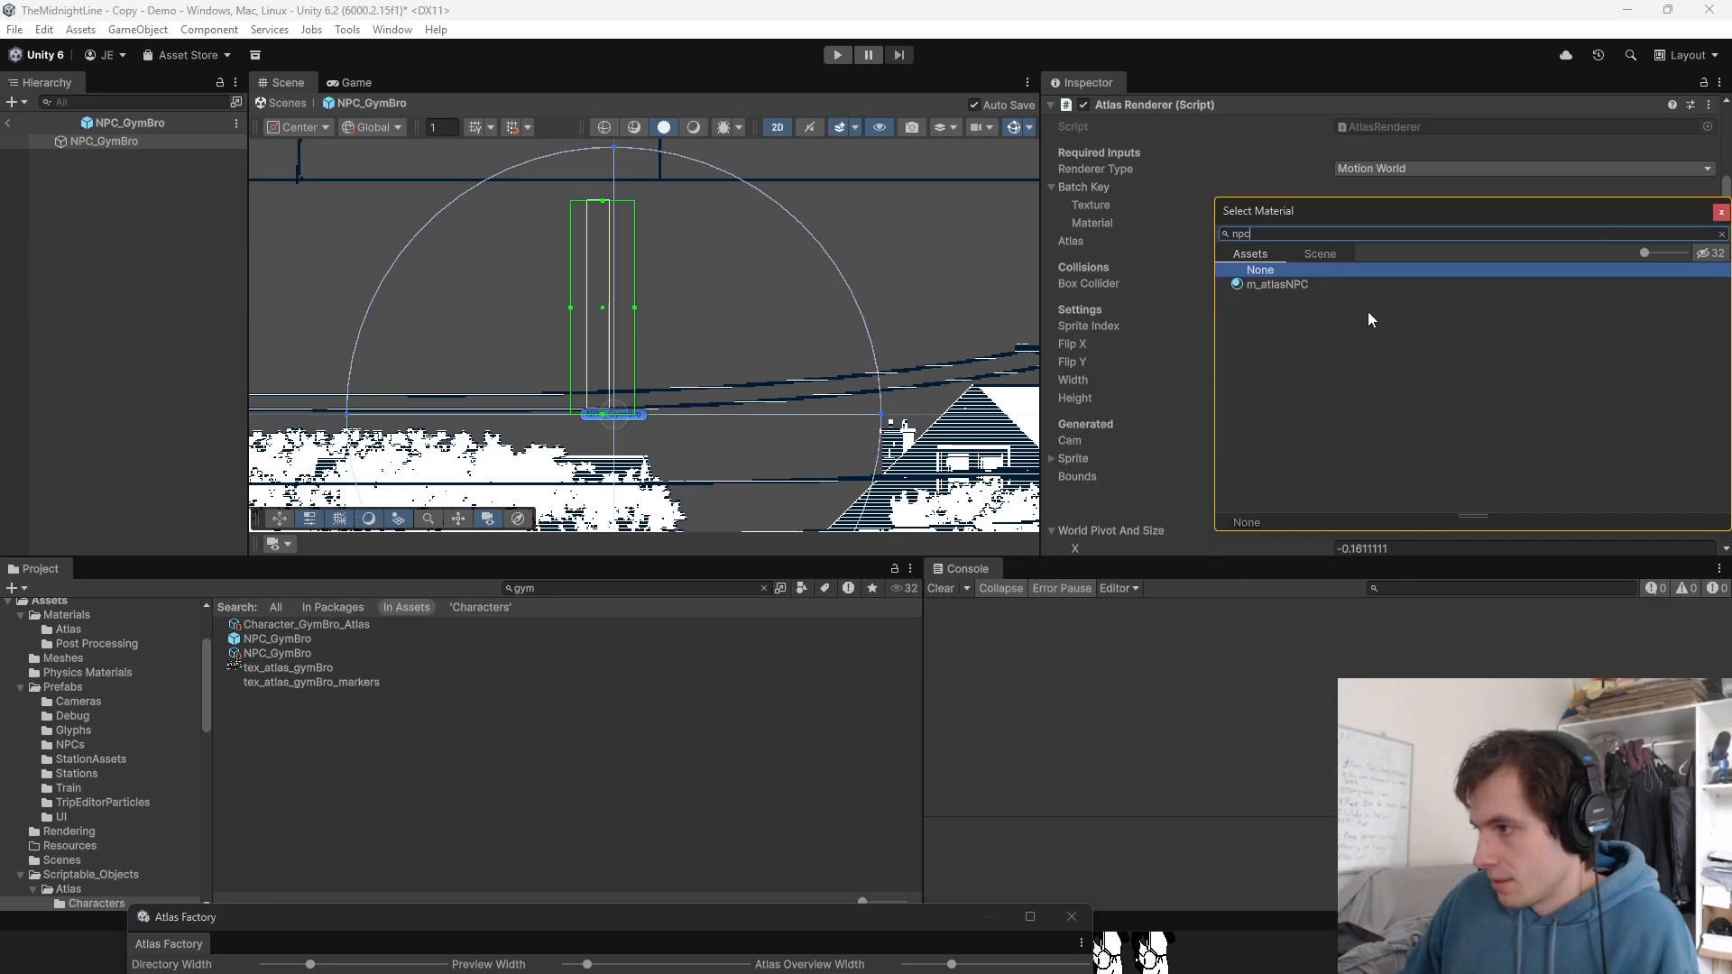
pyautogui.click(1543, 284)
pyautogui.click(1721, 212)
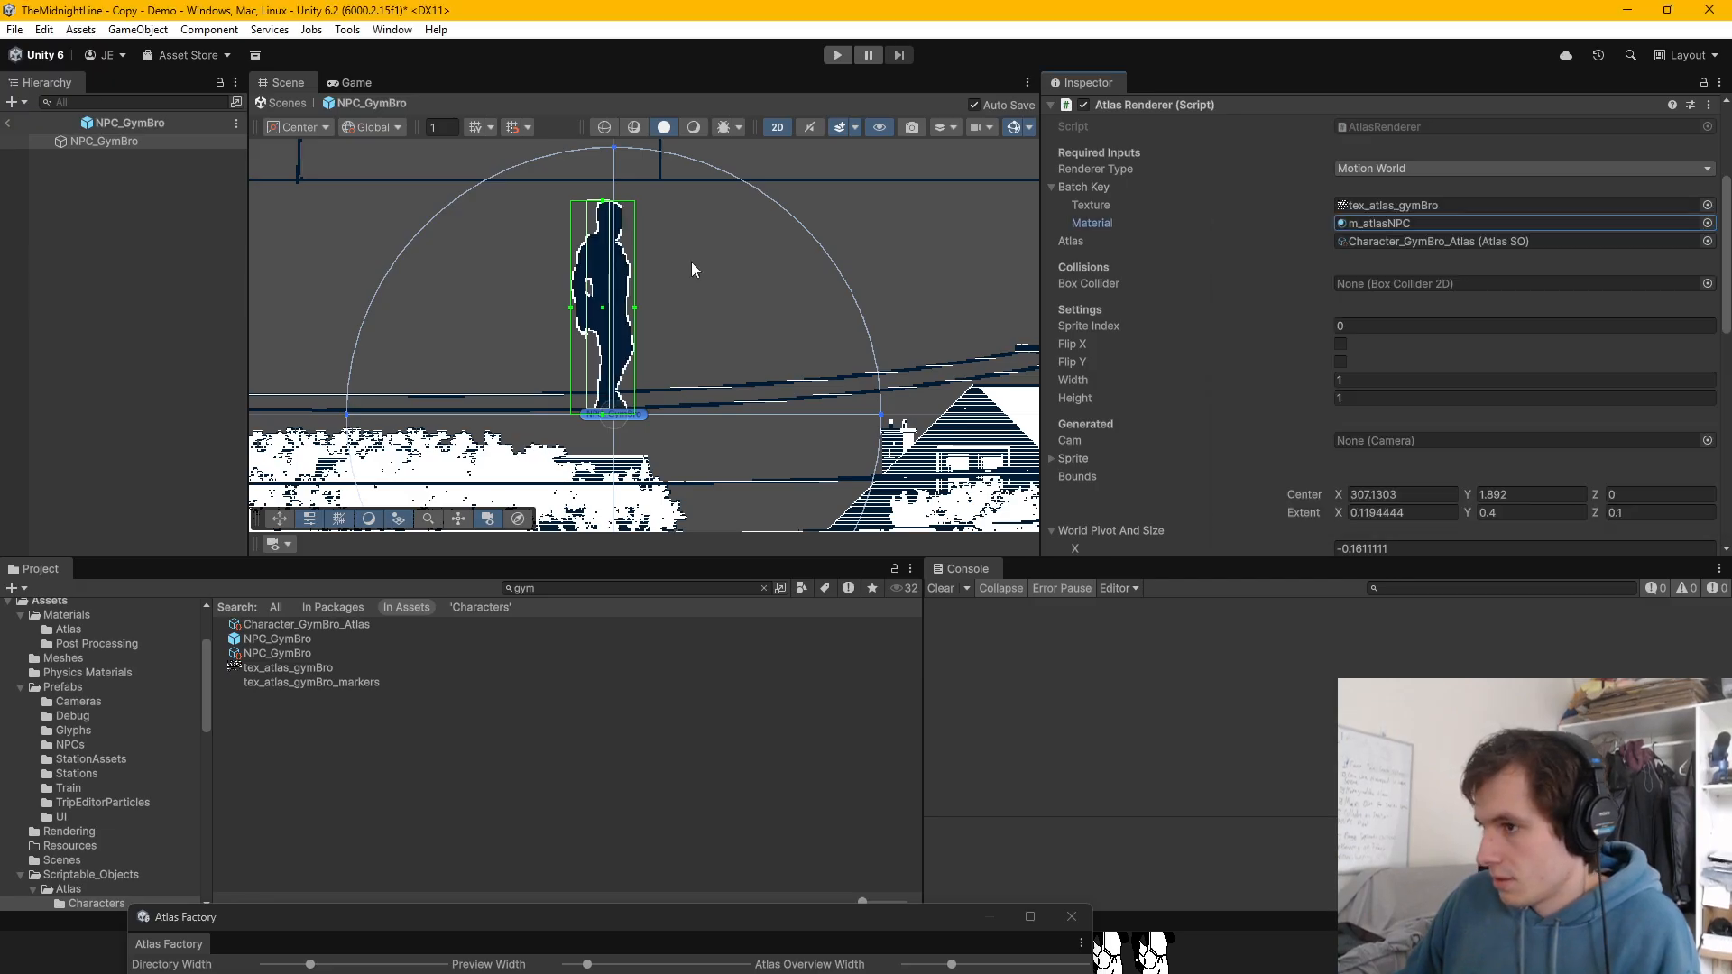
pyautogui.scroll(2, 566, 306)
pyautogui.click(1016, 127)
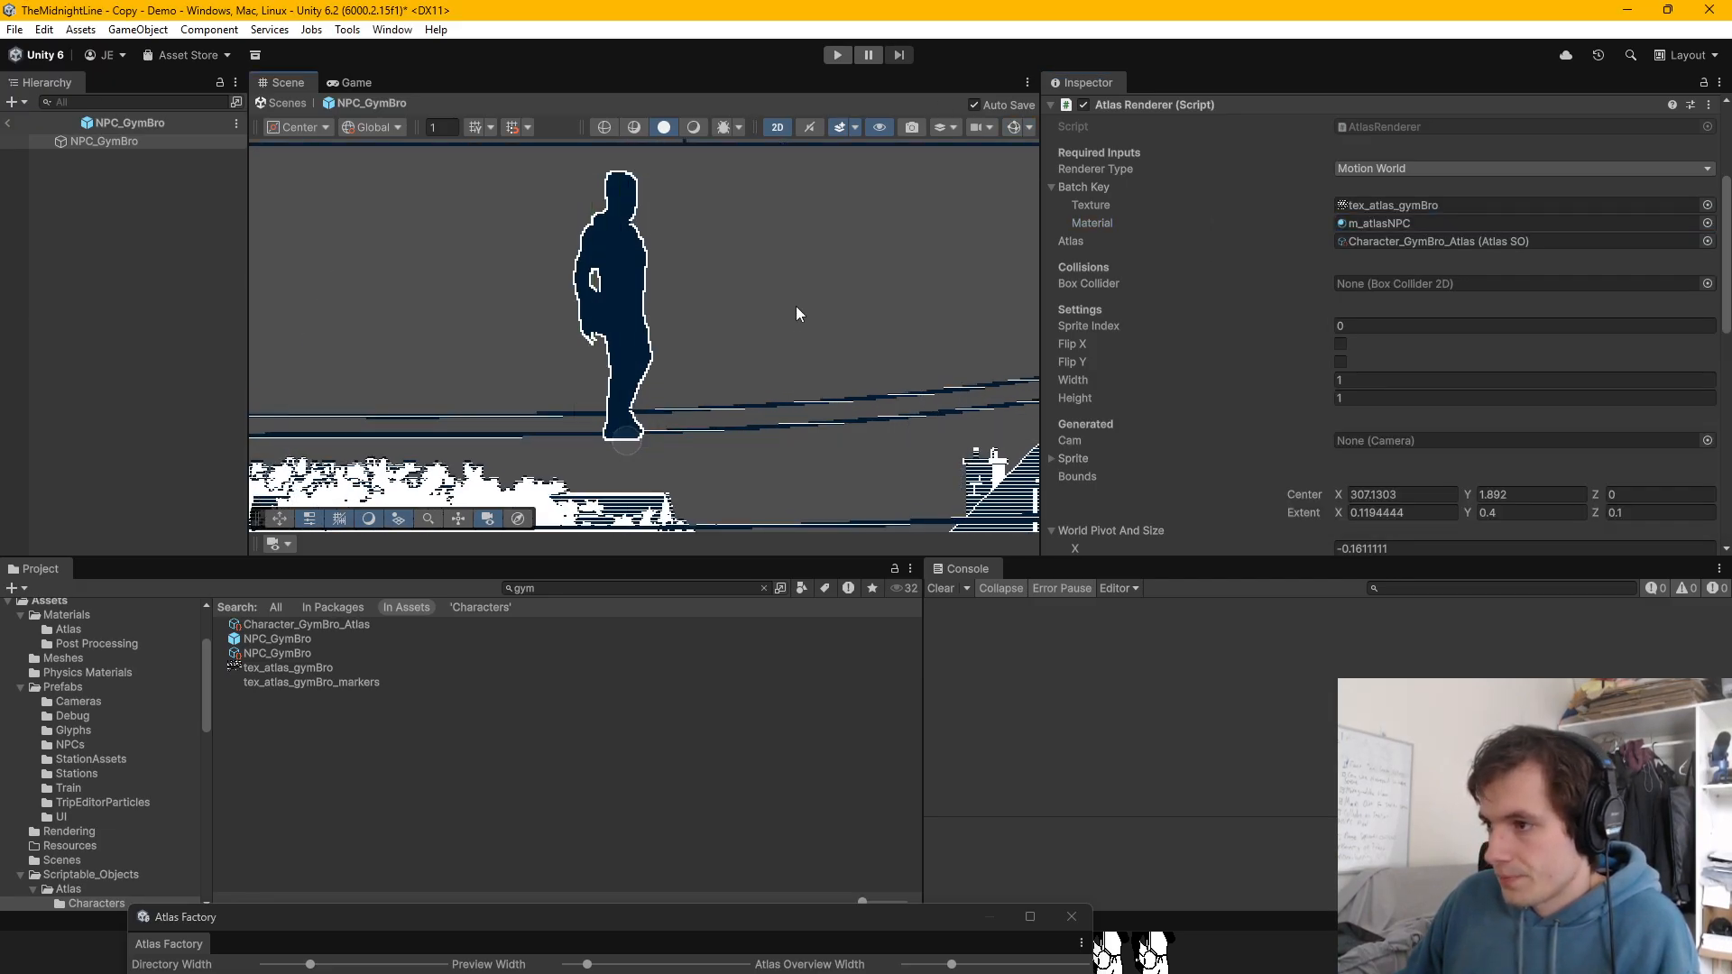
pyautogui.moveTo(783, 311); pyautogui.dragTo(754, 379, button='middle')
pyautogui.scroll(1, 742, 379)
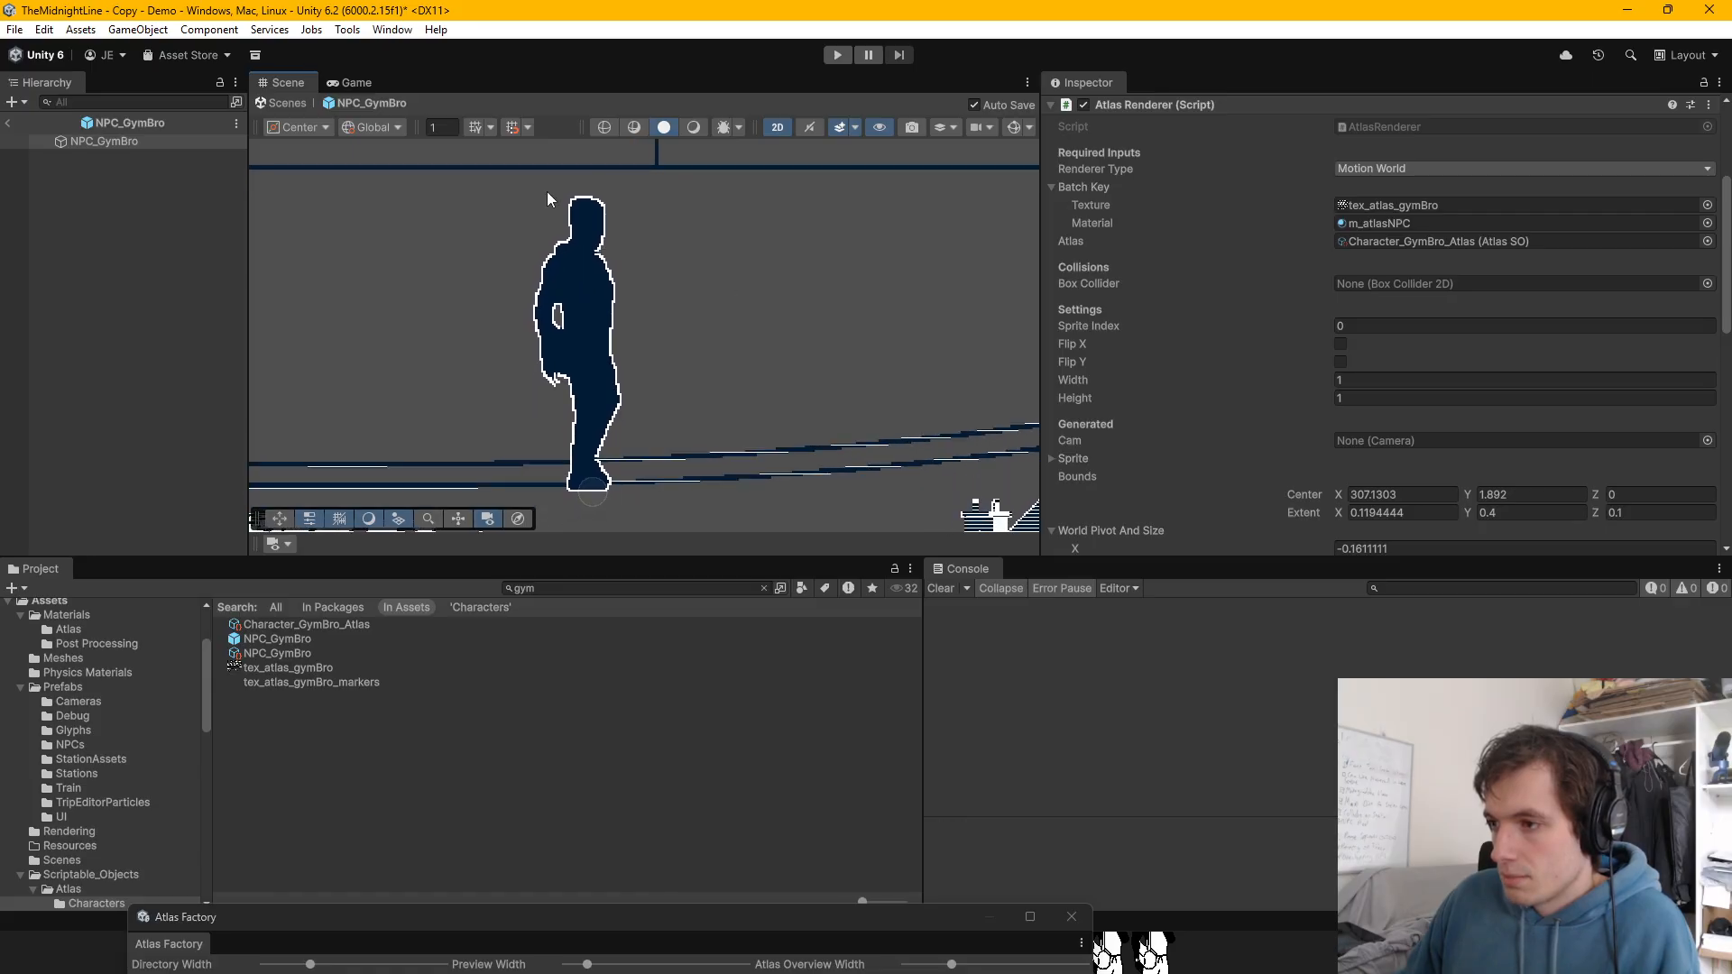
# Step: Set the Atlas Renderer's Custom Z value to 1 and scrub its sprite index to 11
pyautogui.scroll(-8, 1579, 312)
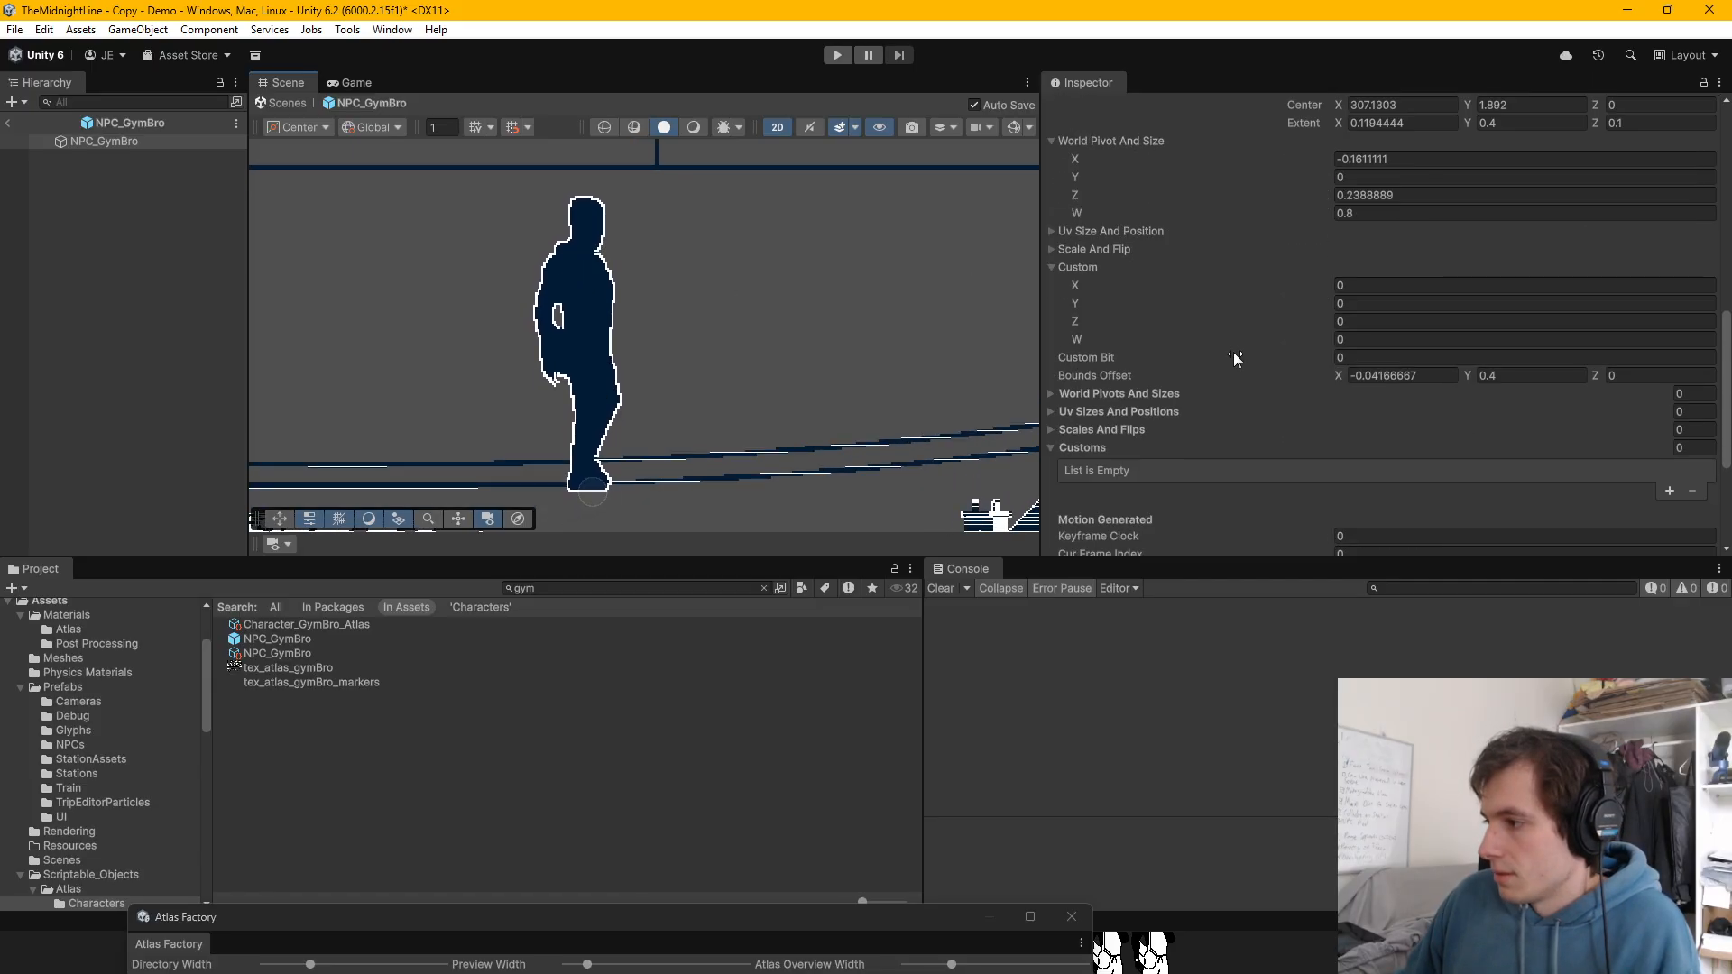
pyautogui.click(1357, 322)
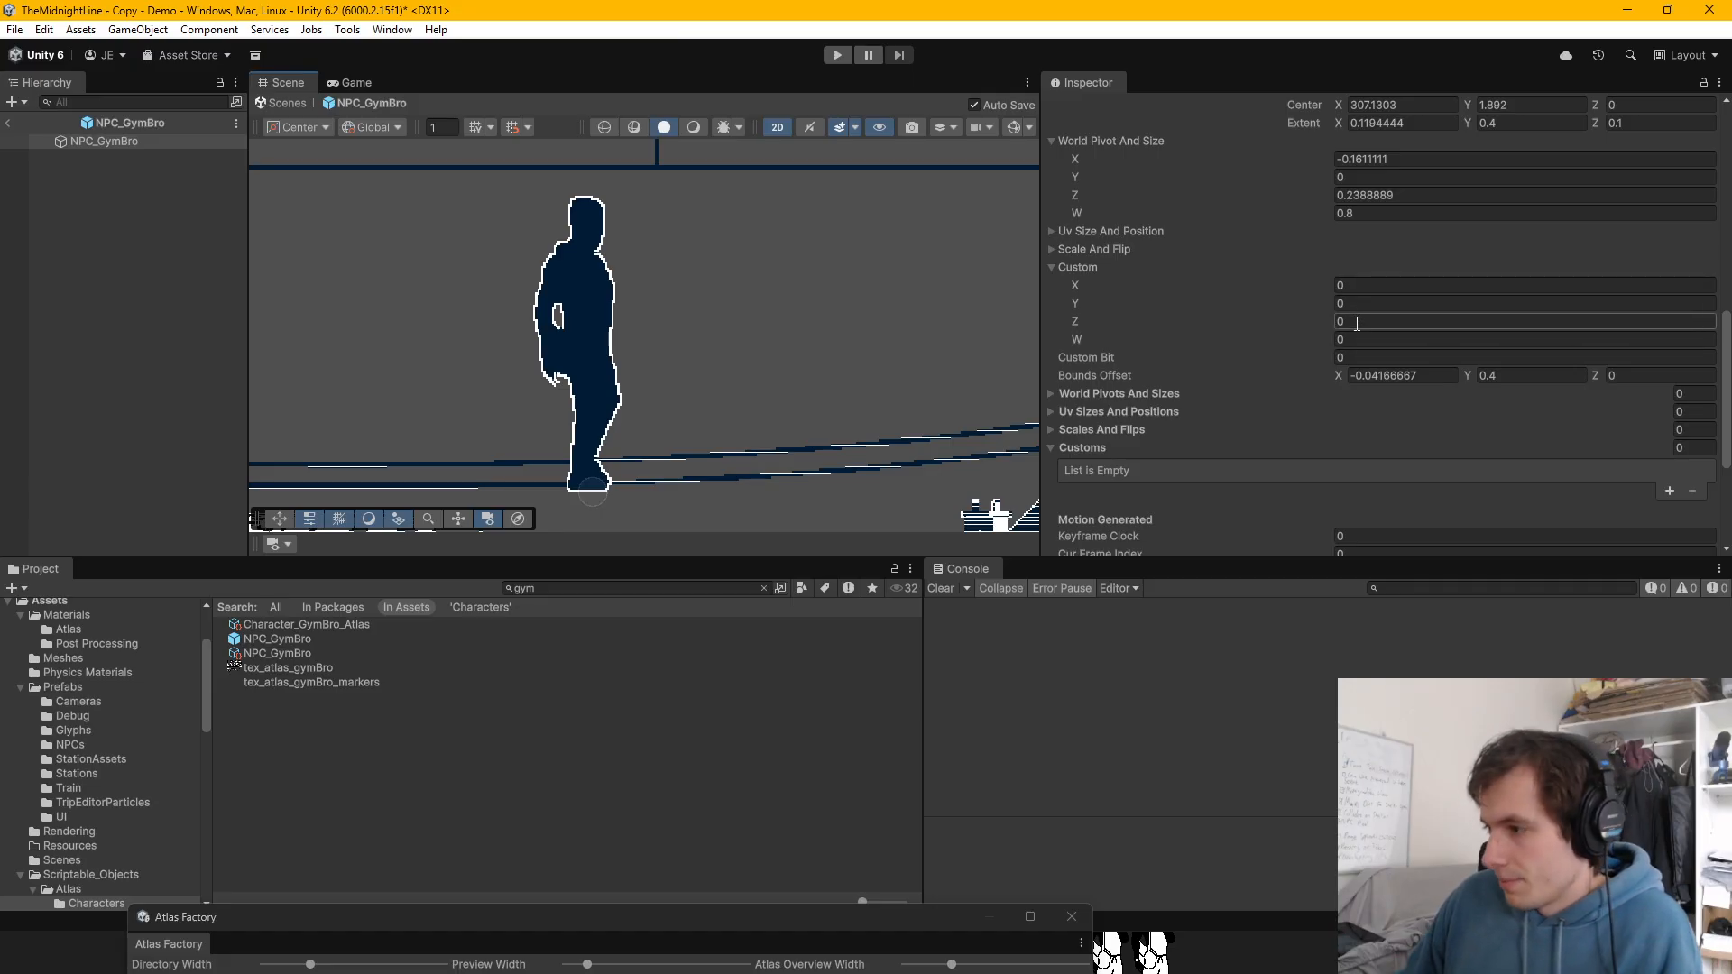
pyautogui.write('1')
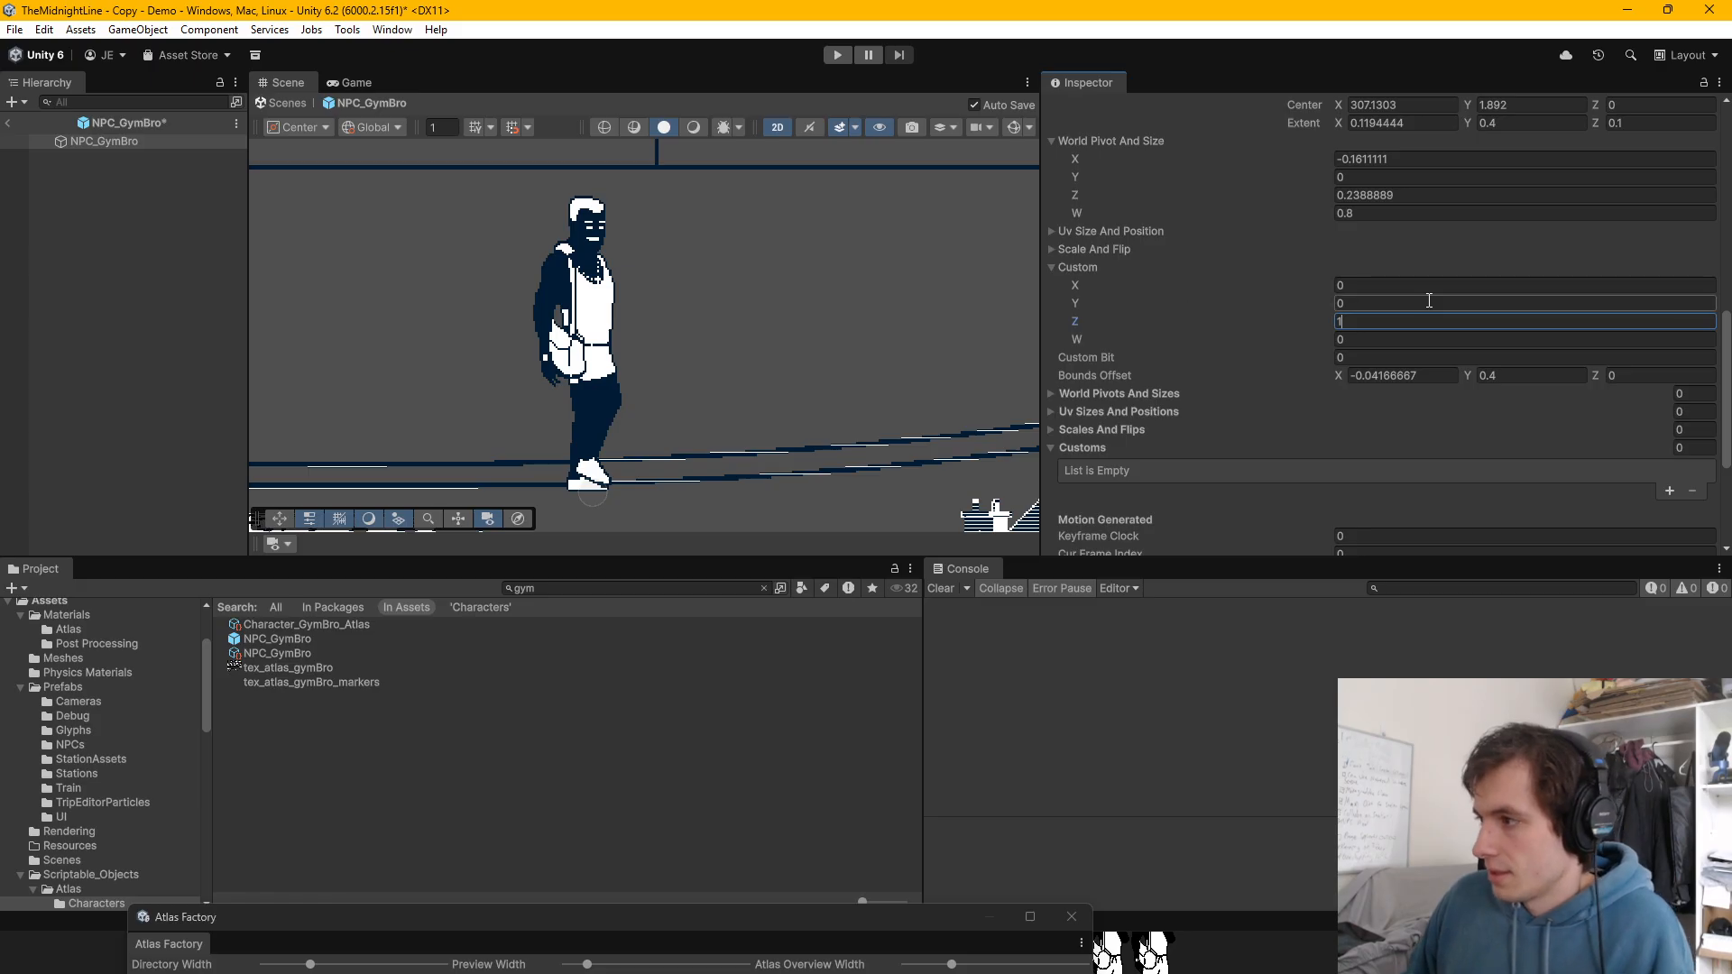
pyautogui.scroll(6, 1442, 271)
pyautogui.scroll(3, 1448, 280)
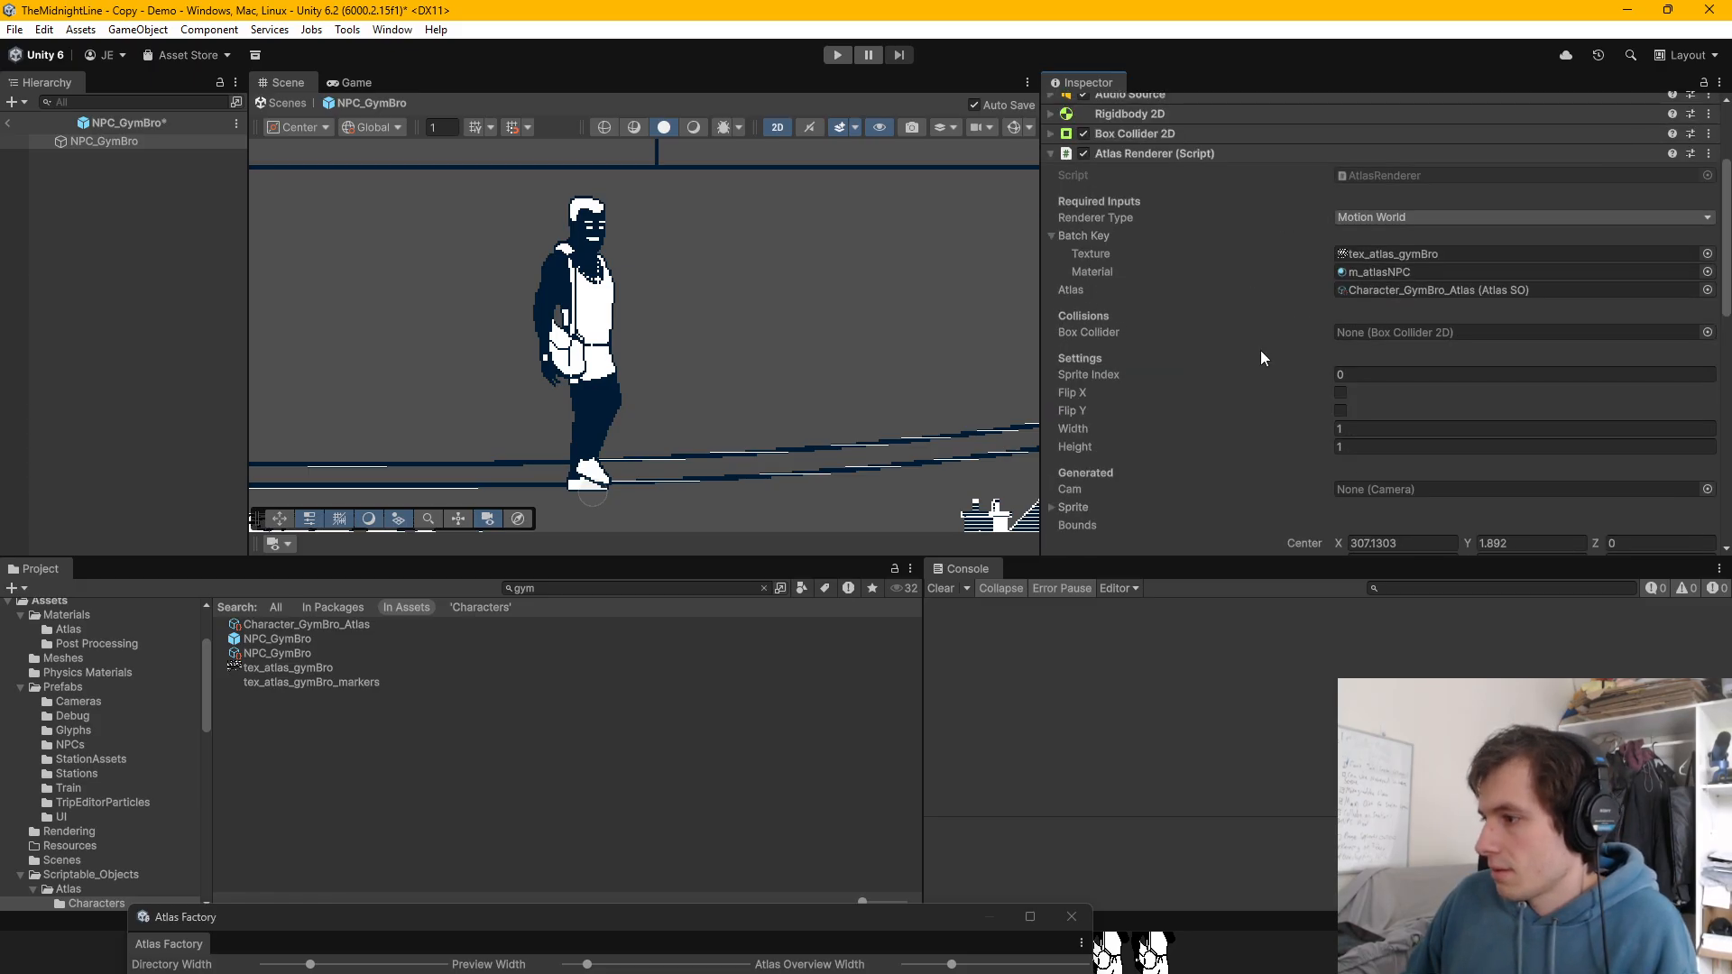
pyautogui.moveTo(1297, 363)
pyautogui.mouseDown()
pyautogui.moveTo(1404, 373)
pyautogui.moveTo(1305, 388)
pyautogui.mouseUp()
# Step: Set the Atlas Renderer's Custom Z value to 0 and exit prefab editing back to the Demo scene
pyautogui.scroll(-8, 1263, 397)
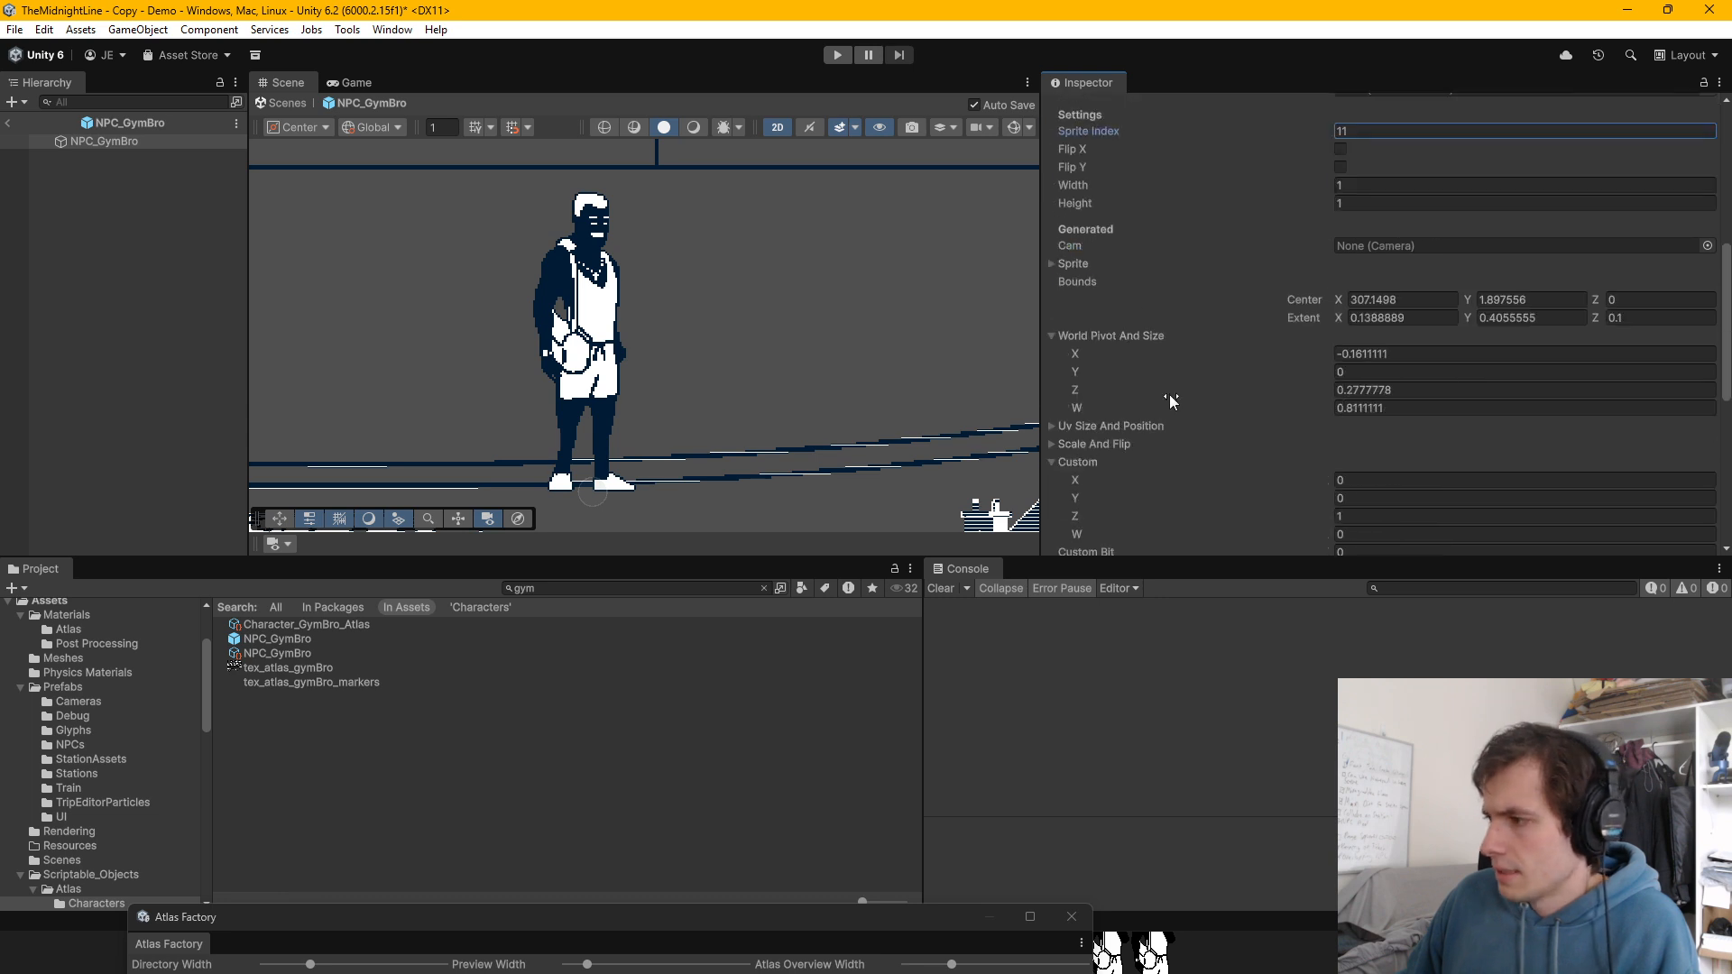
pyautogui.click(1353, 273)
pyautogui.write('0')
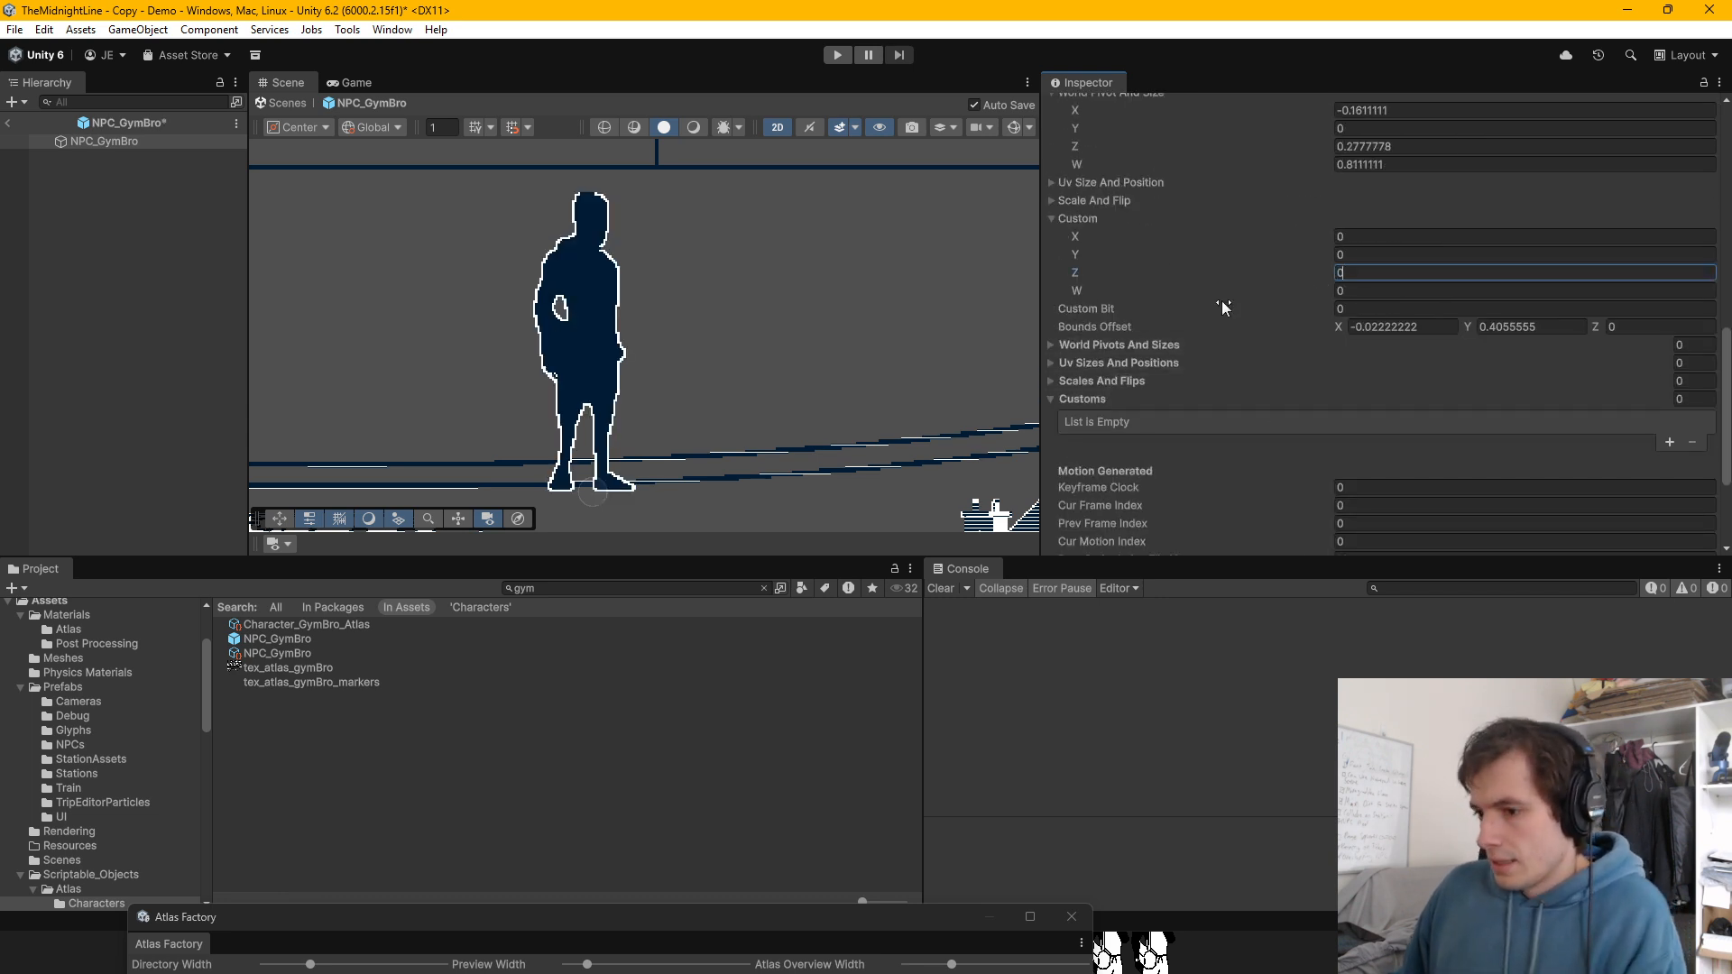
pyautogui.click(8, 123)
# Step: Inspect the Character_GymBro_Atlas and NPC_GymBro data assets, and check the Spy object's atlas asset
pyautogui.click(339, 625)
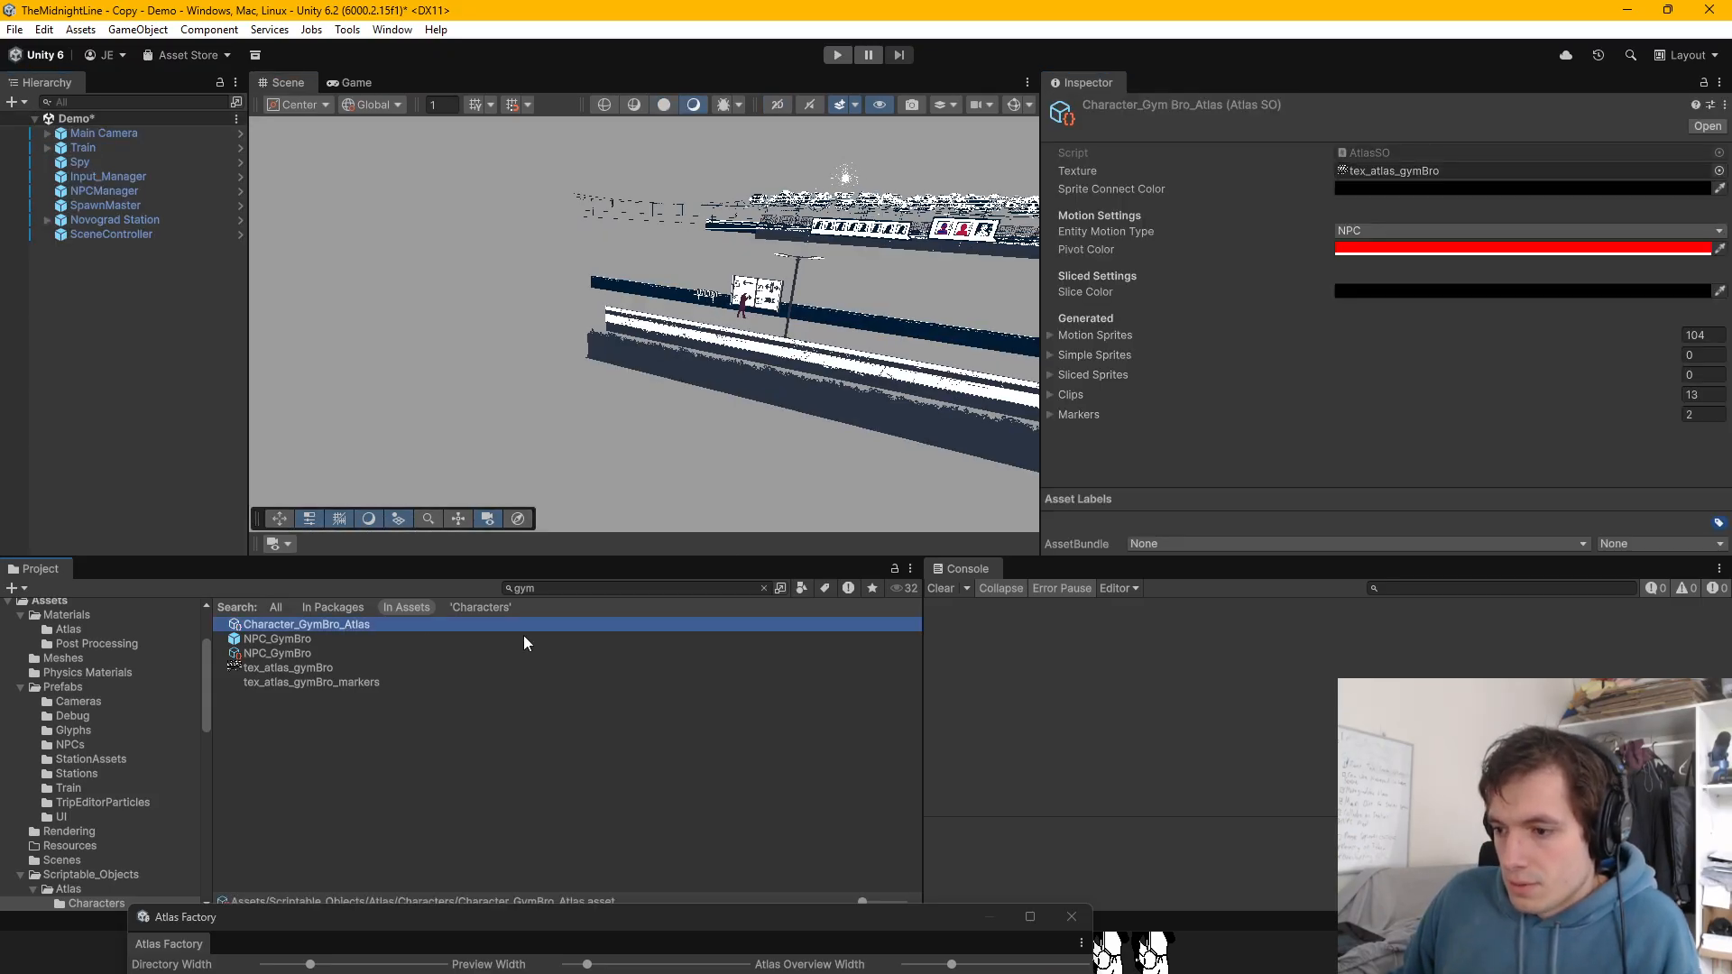
pyautogui.click(290, 652)
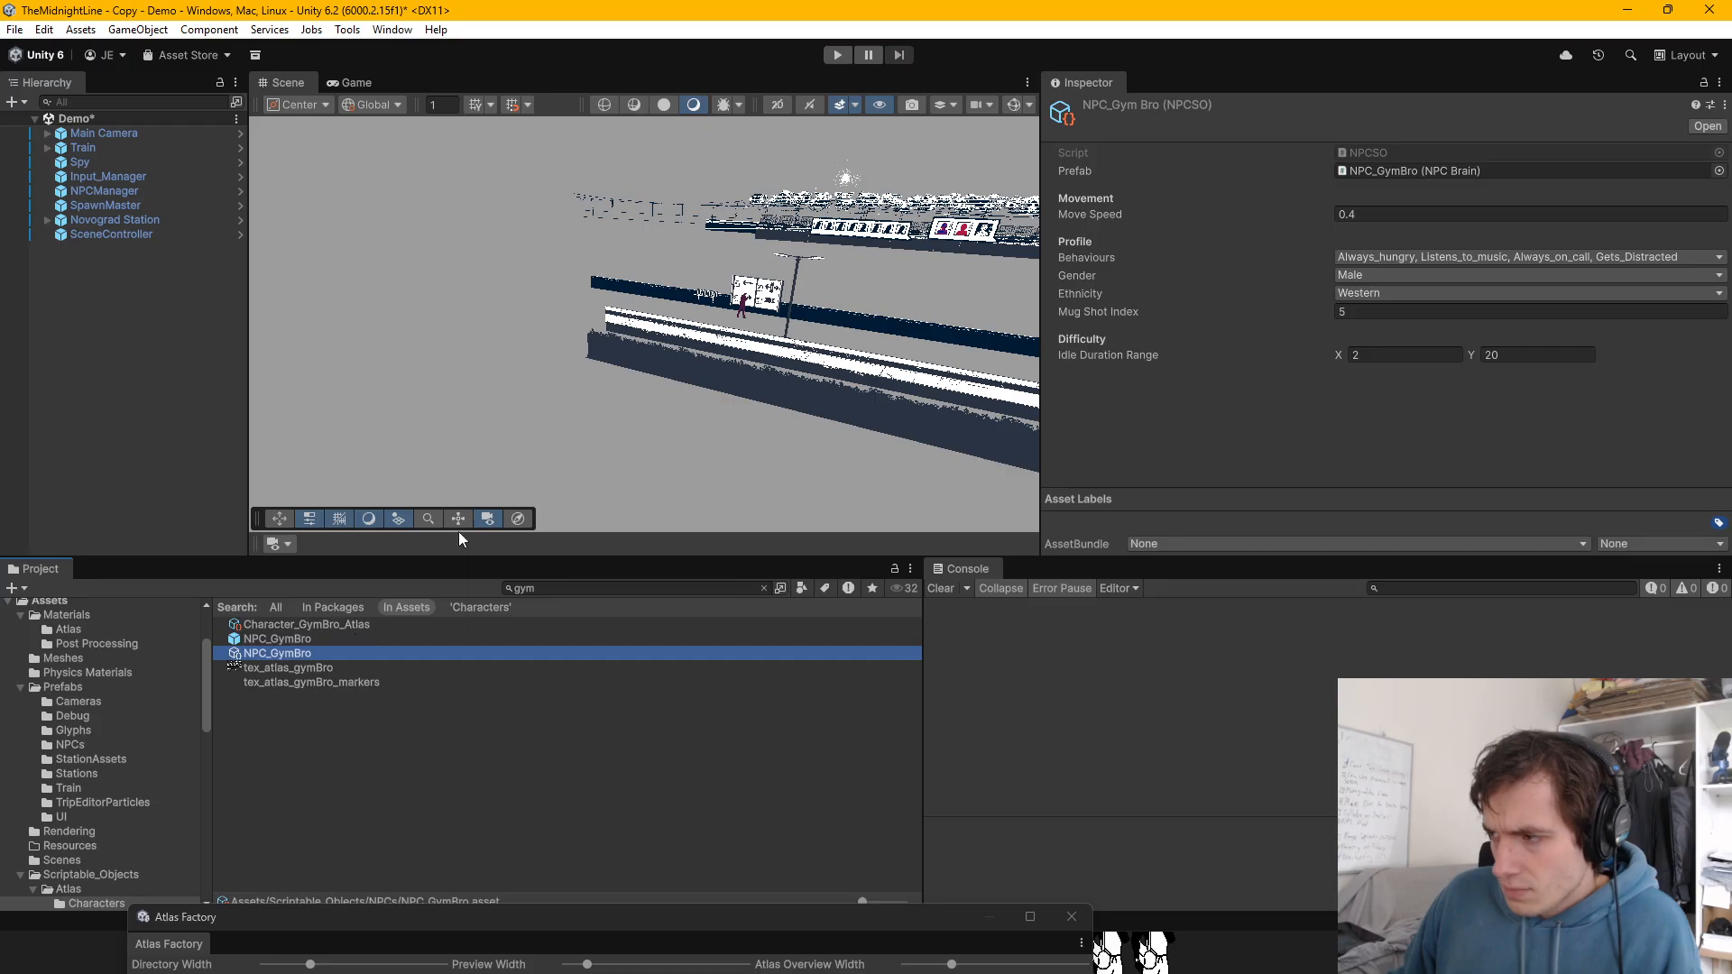
pyautogui.click(130, 176)
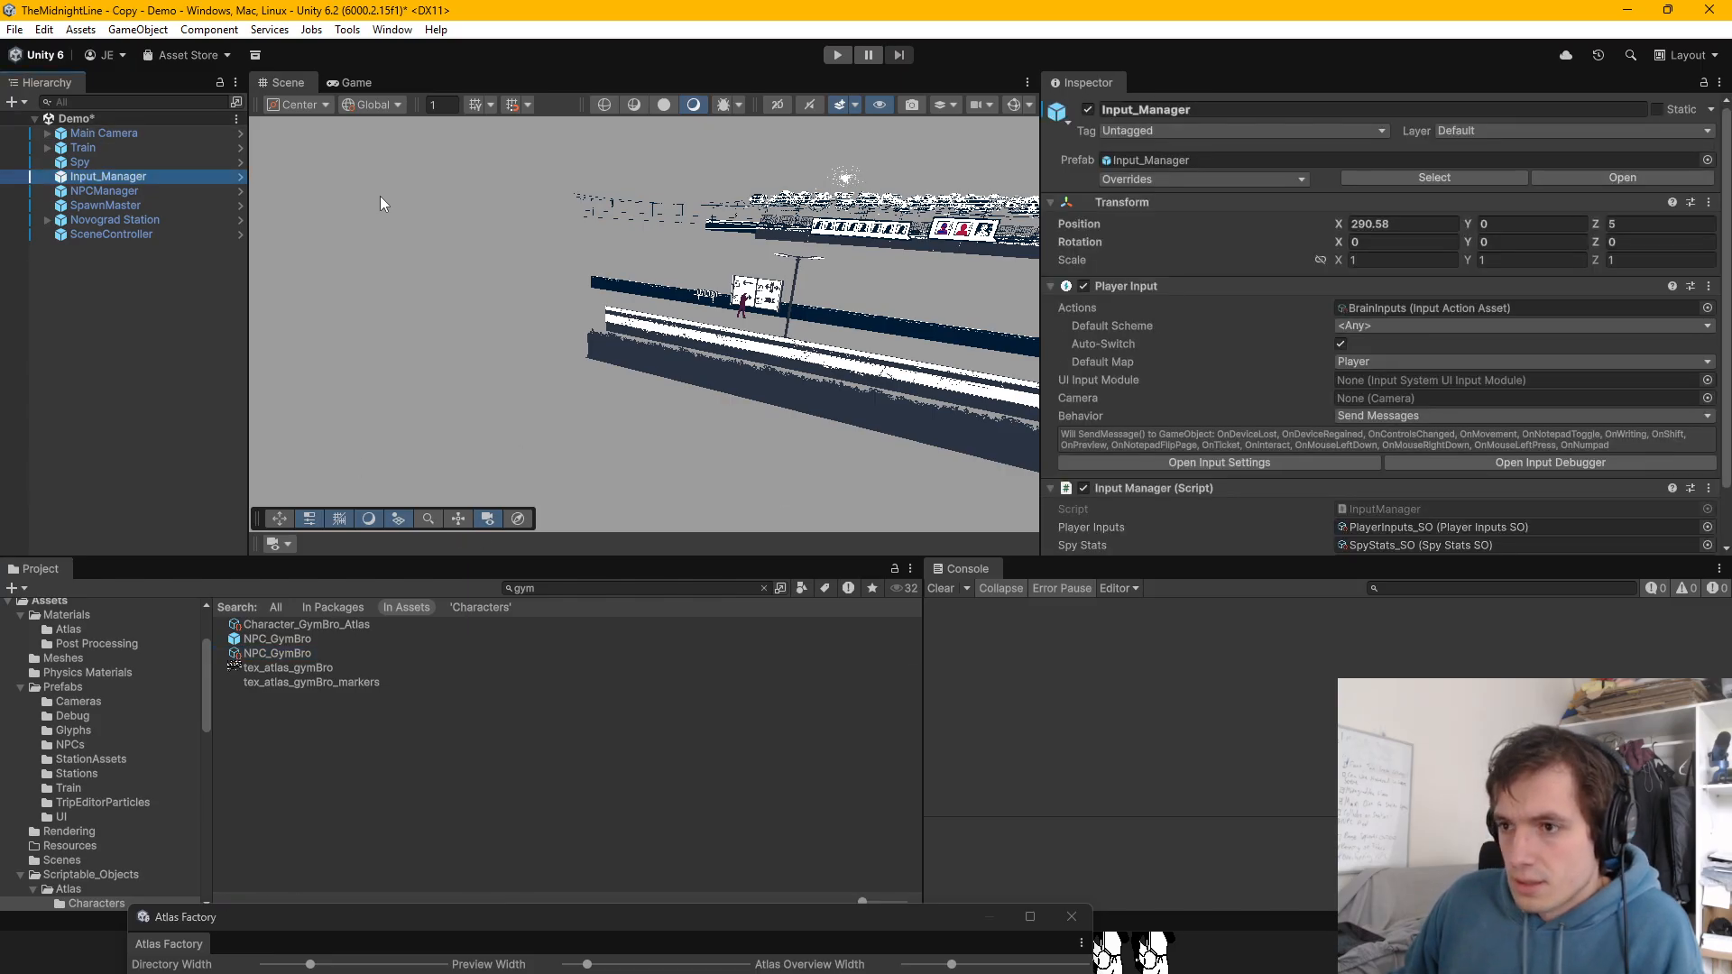
pyautogui.click(117, 161)
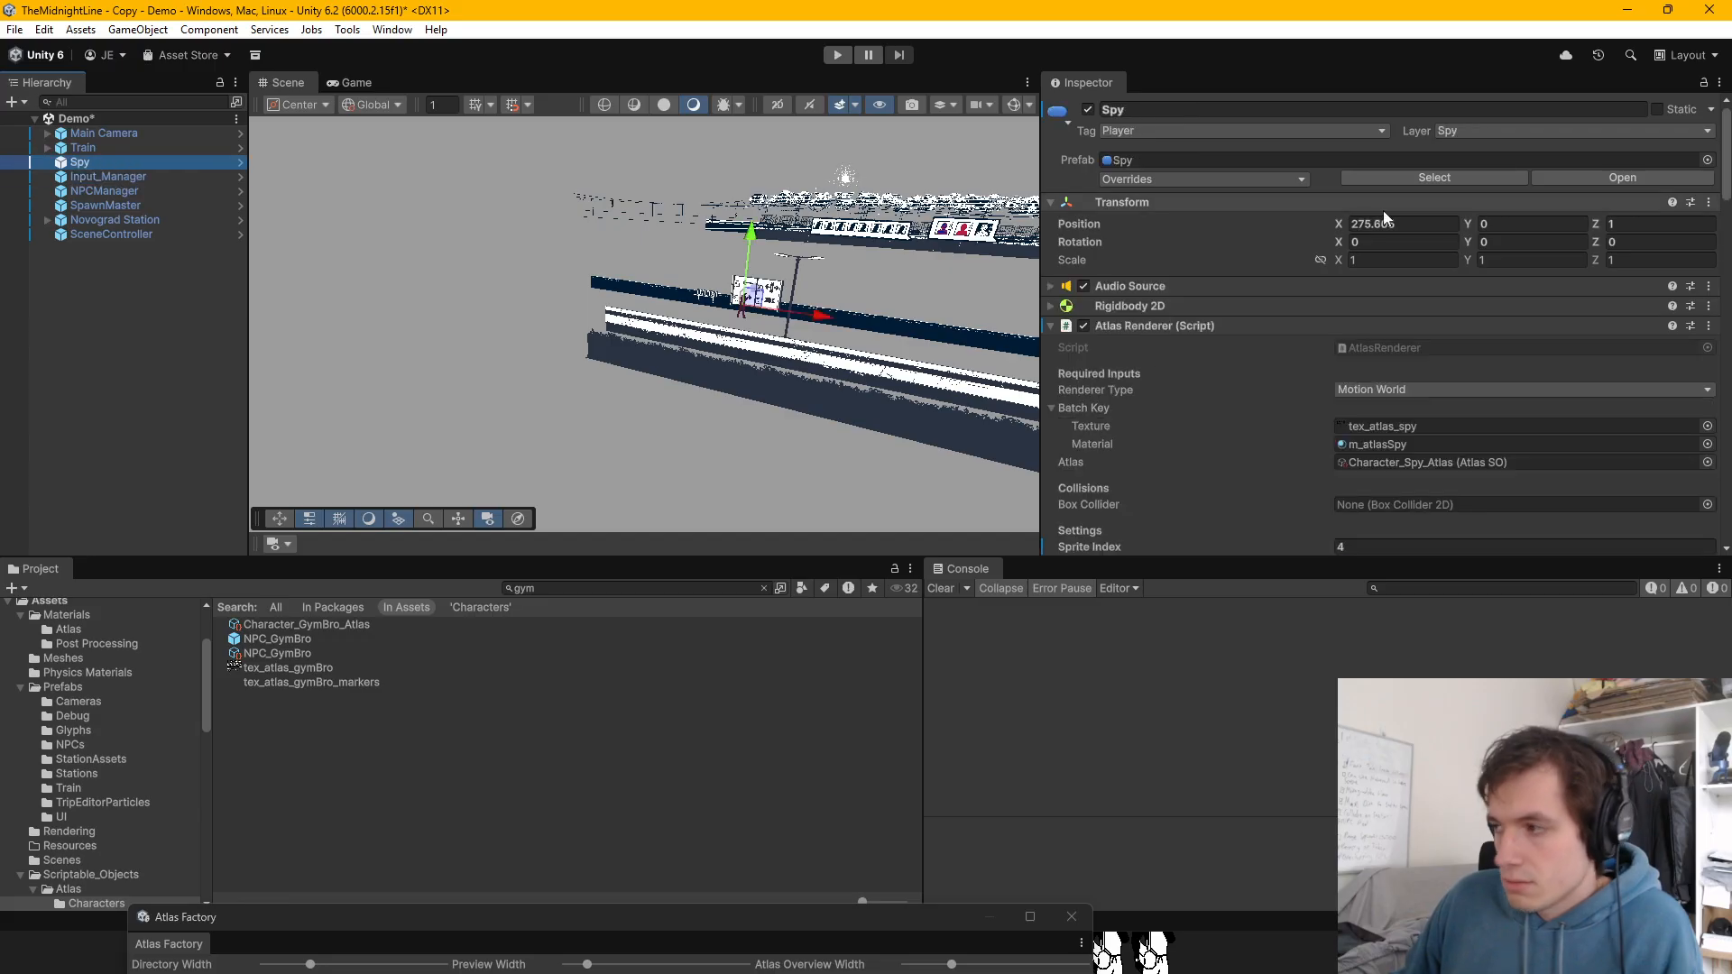
pyautogui.doubleClick(1420, 460)
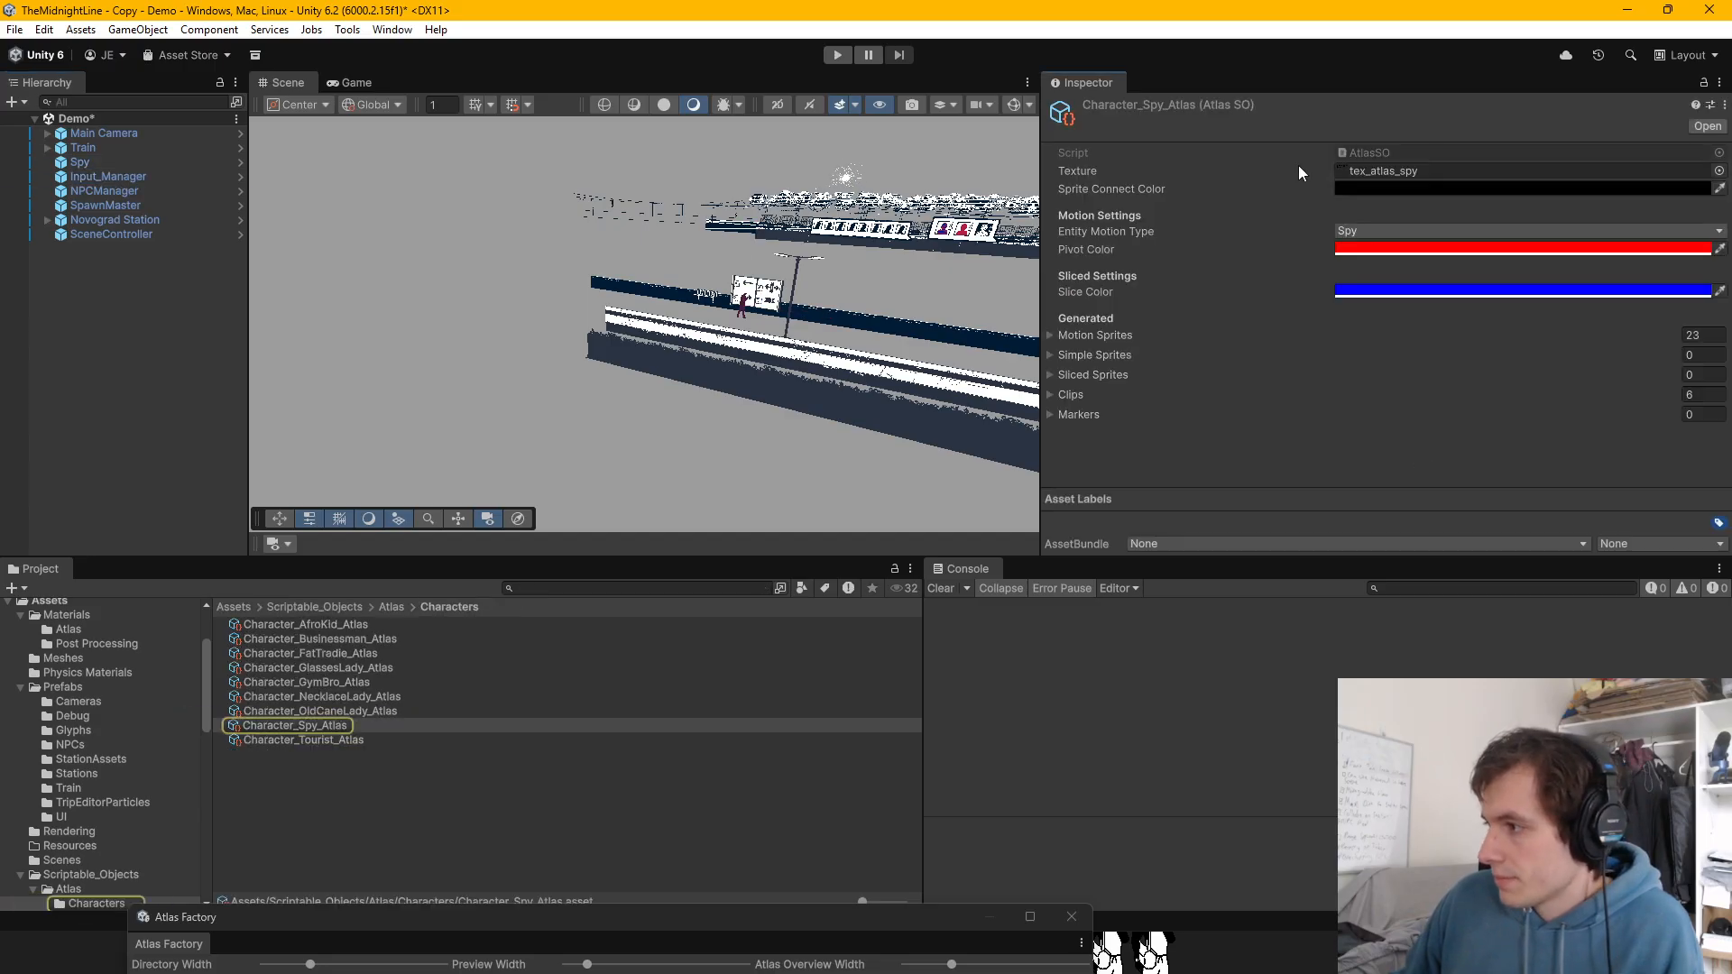
# Step: Add NPC_GymBro as a new element of the Npc Data Array in the Train's Demo_Trip asset and save
pyautogui.click(100, 152)
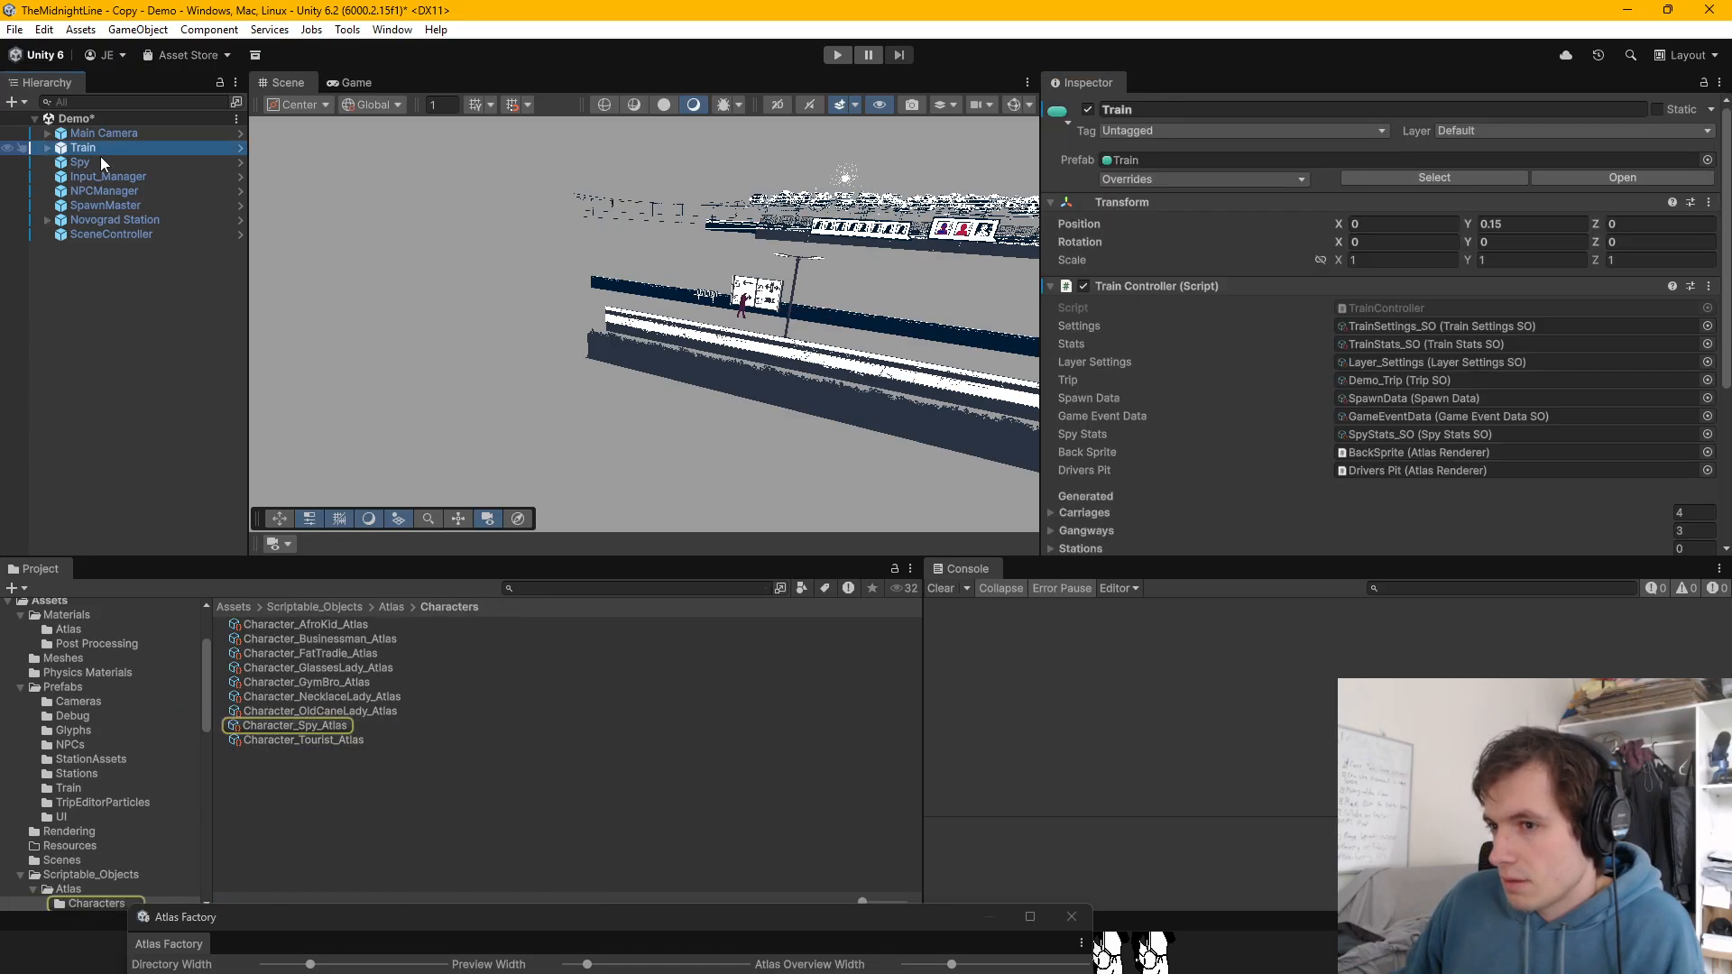
pyautogui.doubleClick(1398, 378)
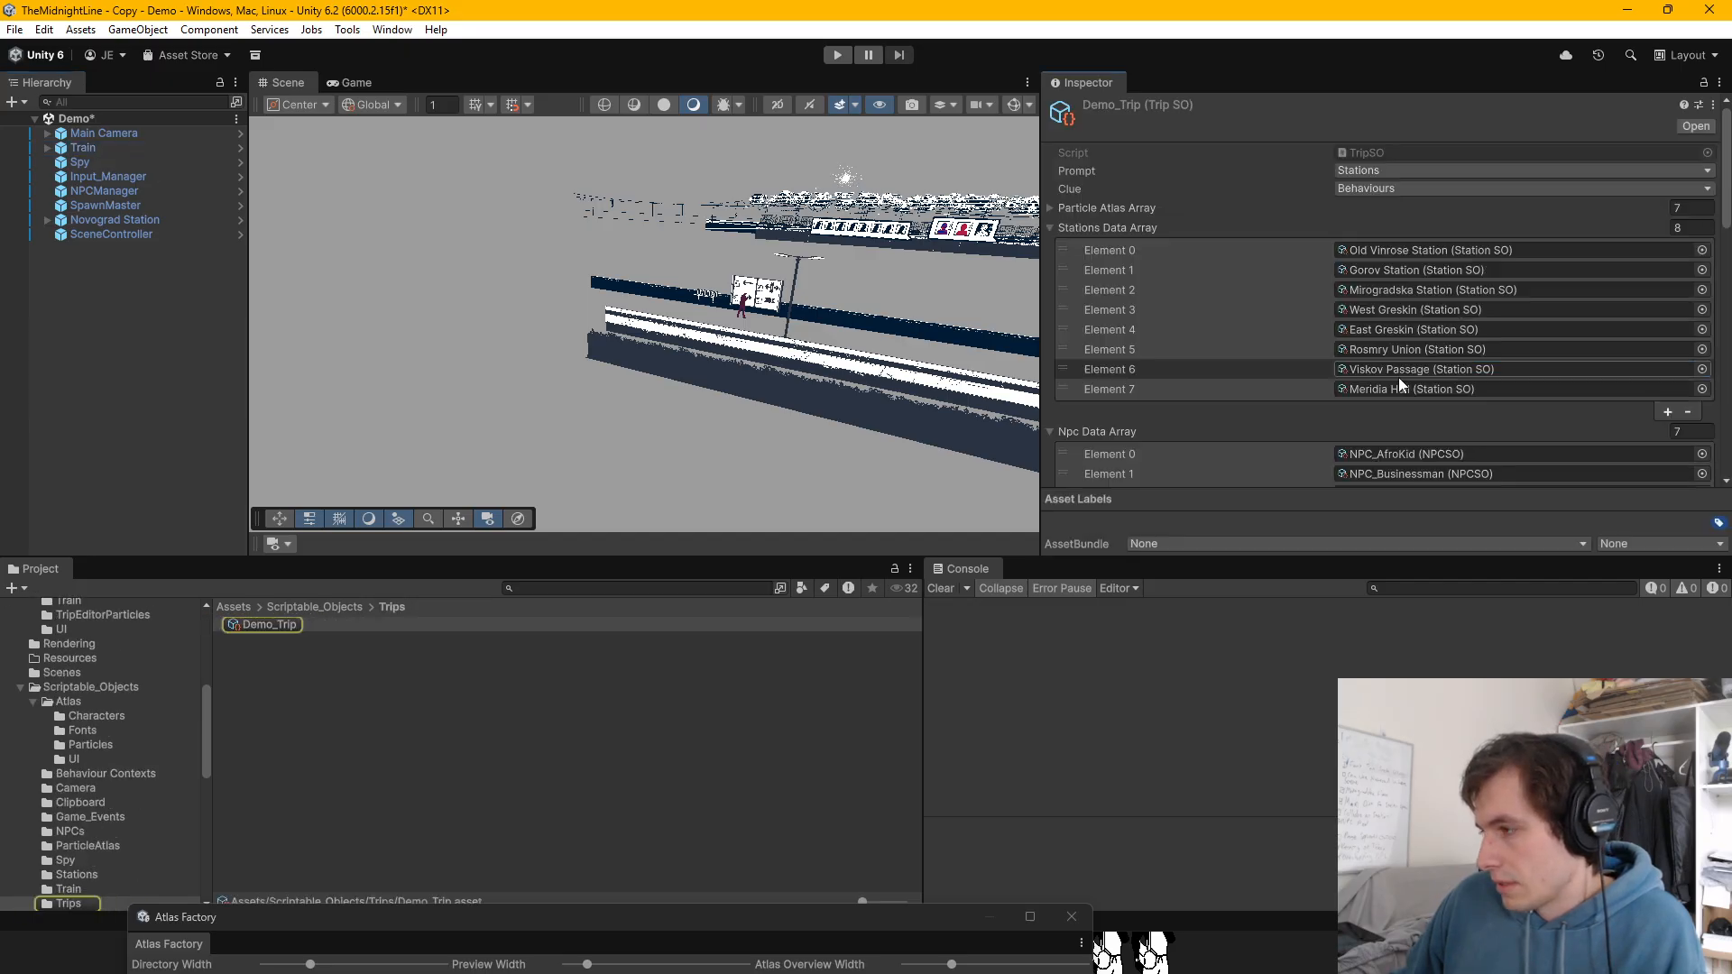
pyautogui.click(1085, 227)
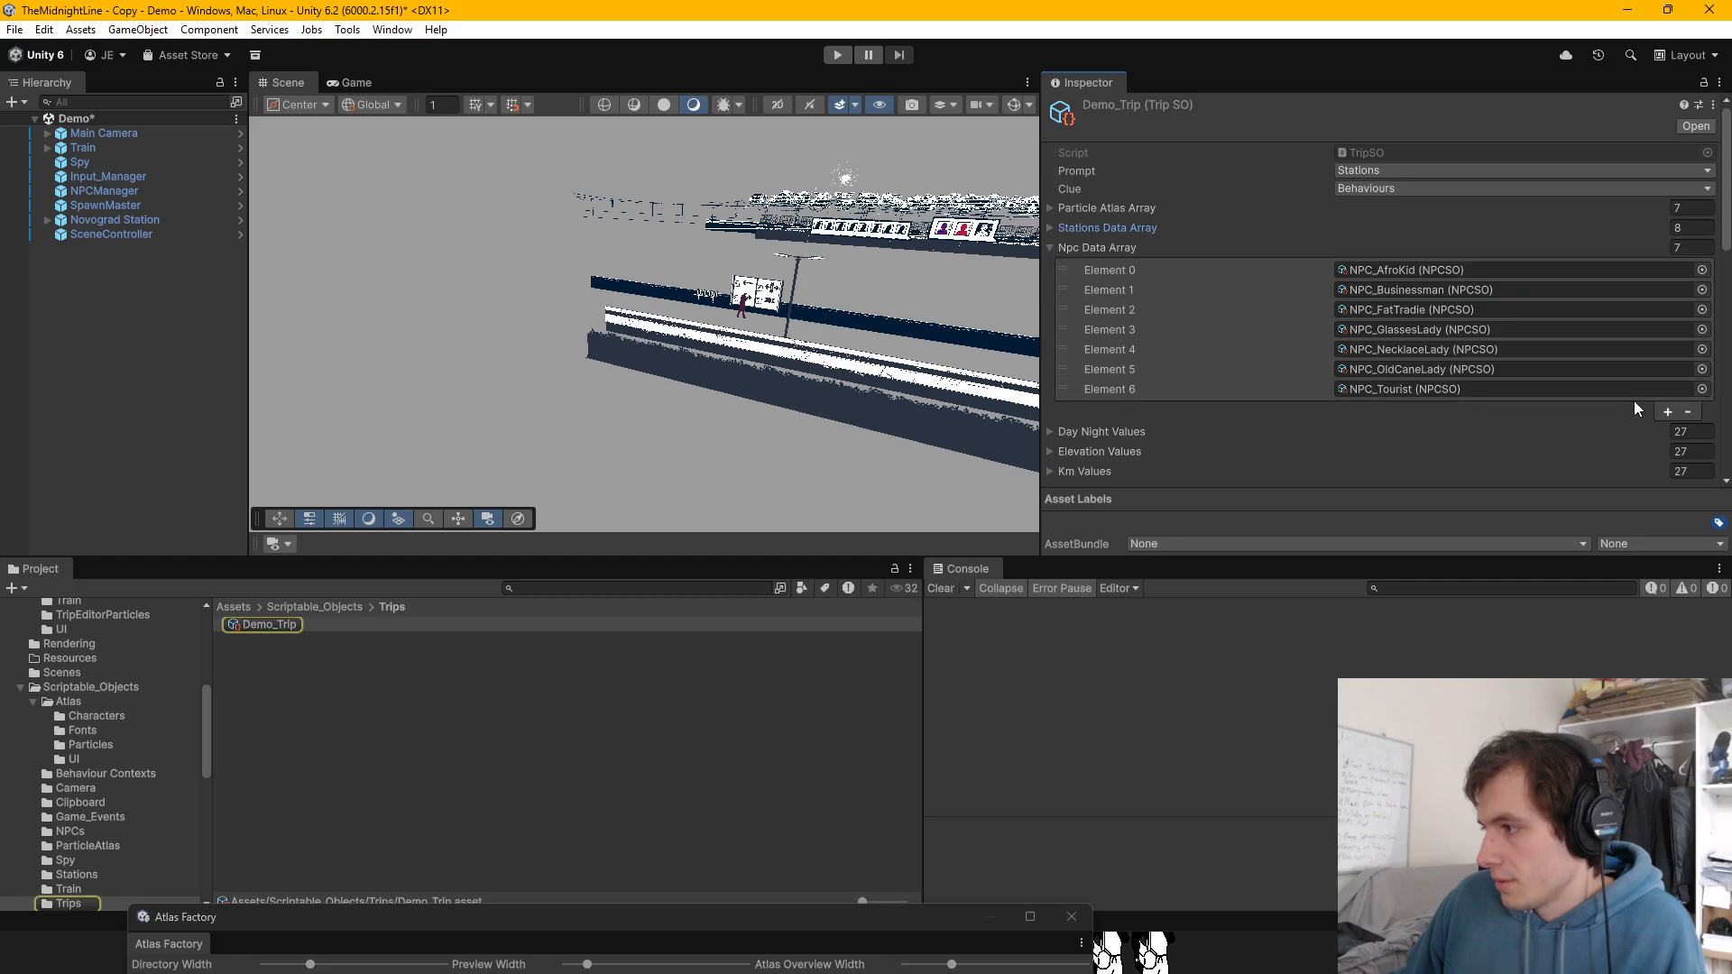
pyautogui.click(1666, 413)
pyautogui.click(1702, 409)
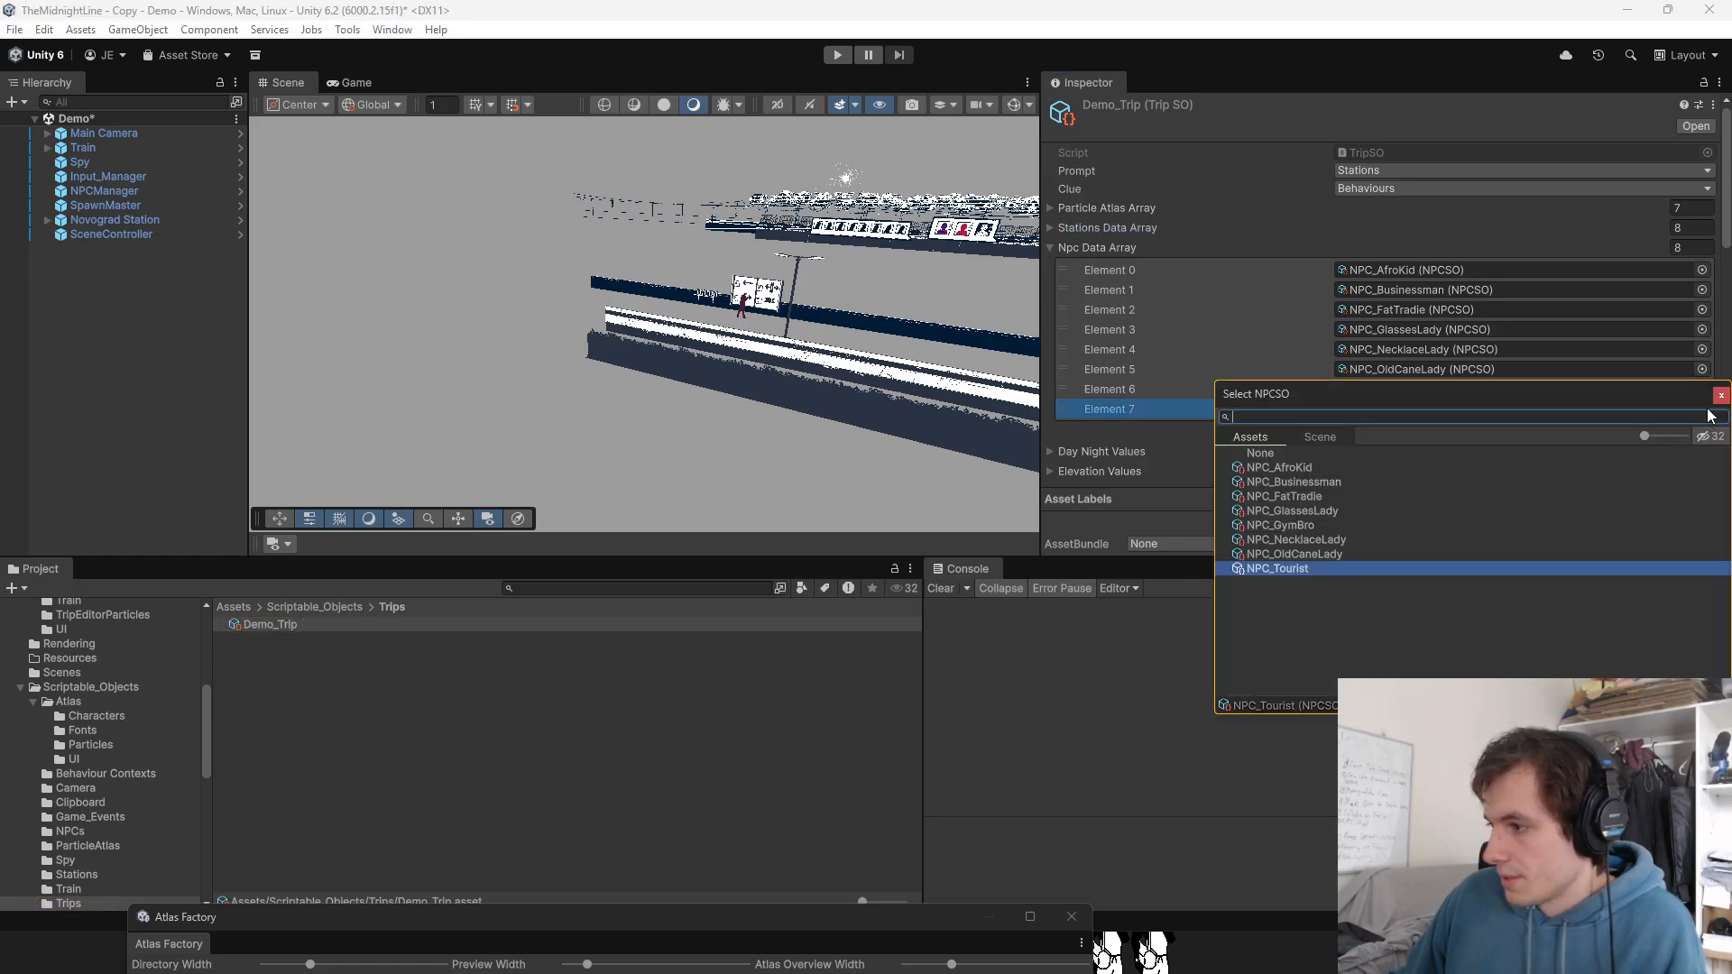
pyautogui.click(1311, 527)
pyautogui.click(1718, 395)
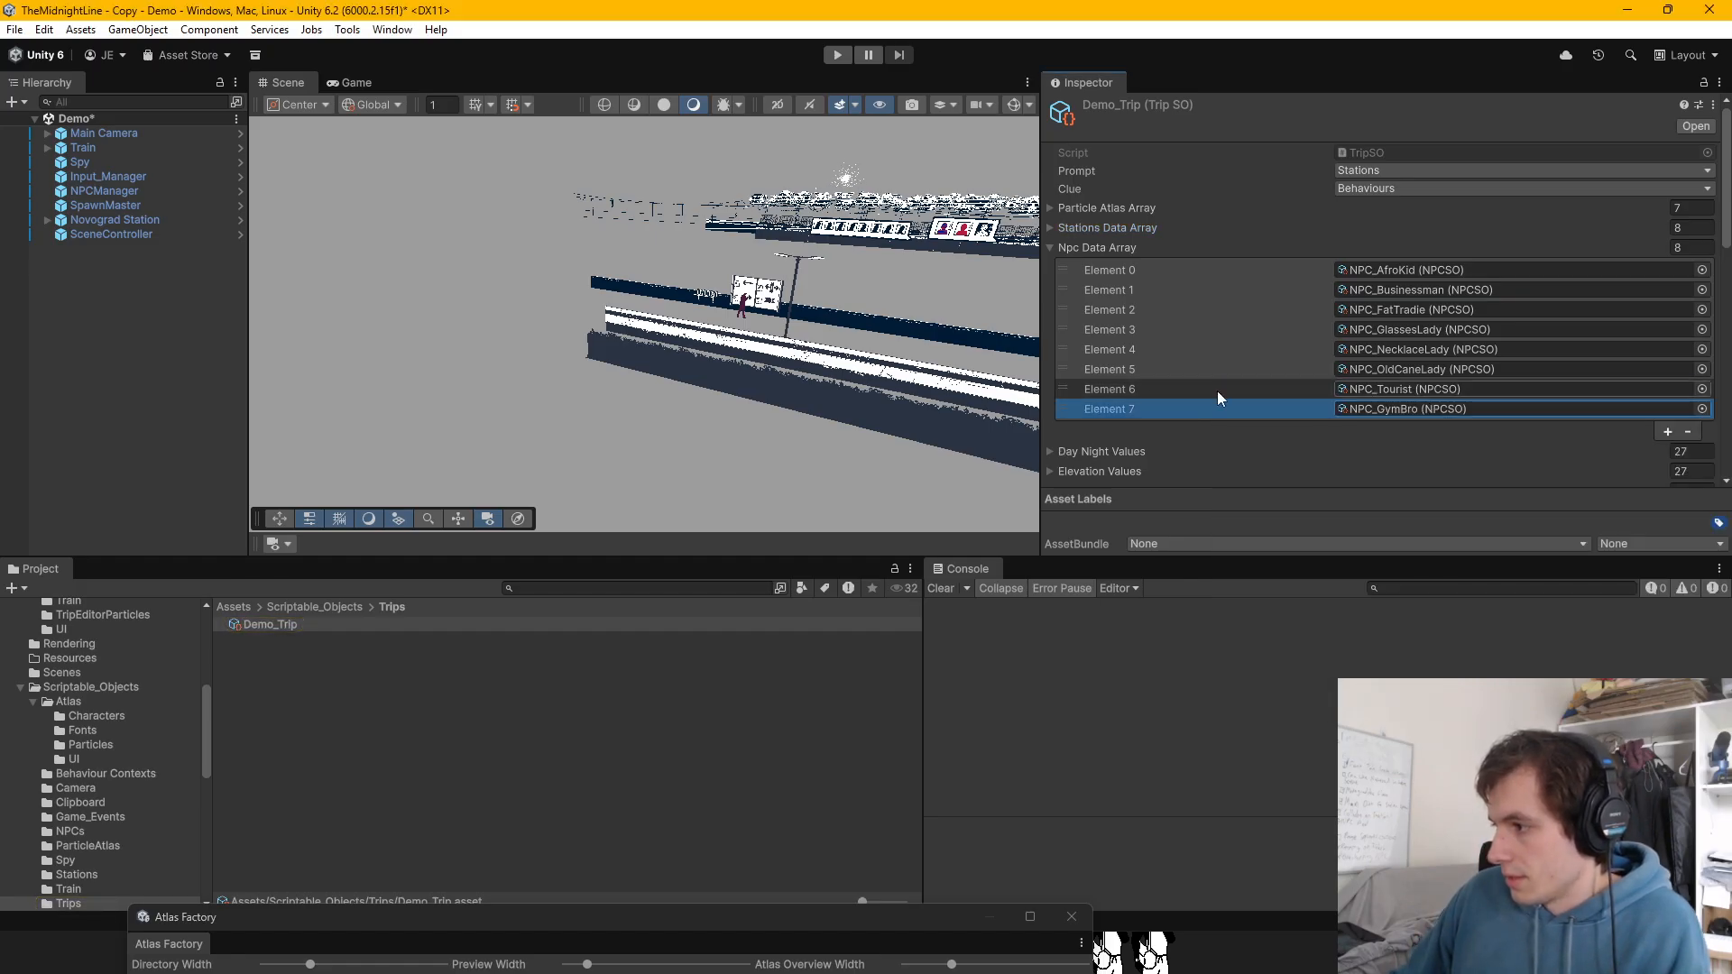
pyautogui.moveTo(1059, 413)
pyautogui.mouseDown()
pyautogui.moveTo(1064, 391)
pyautogui.moveTo(1063, 411)
pyautogui.mouseUp()
pyautogui.hotkey('ctrl', 's')
# Step: Play-test the Demo scene, open the script line behind the Station.SpawnNPCs console error, then stop playback and clear the console
pyautogui.moveTo(741, 305); pyautogui.dragTo(595, 88, button='right')
pyautogui.click(836, 56)
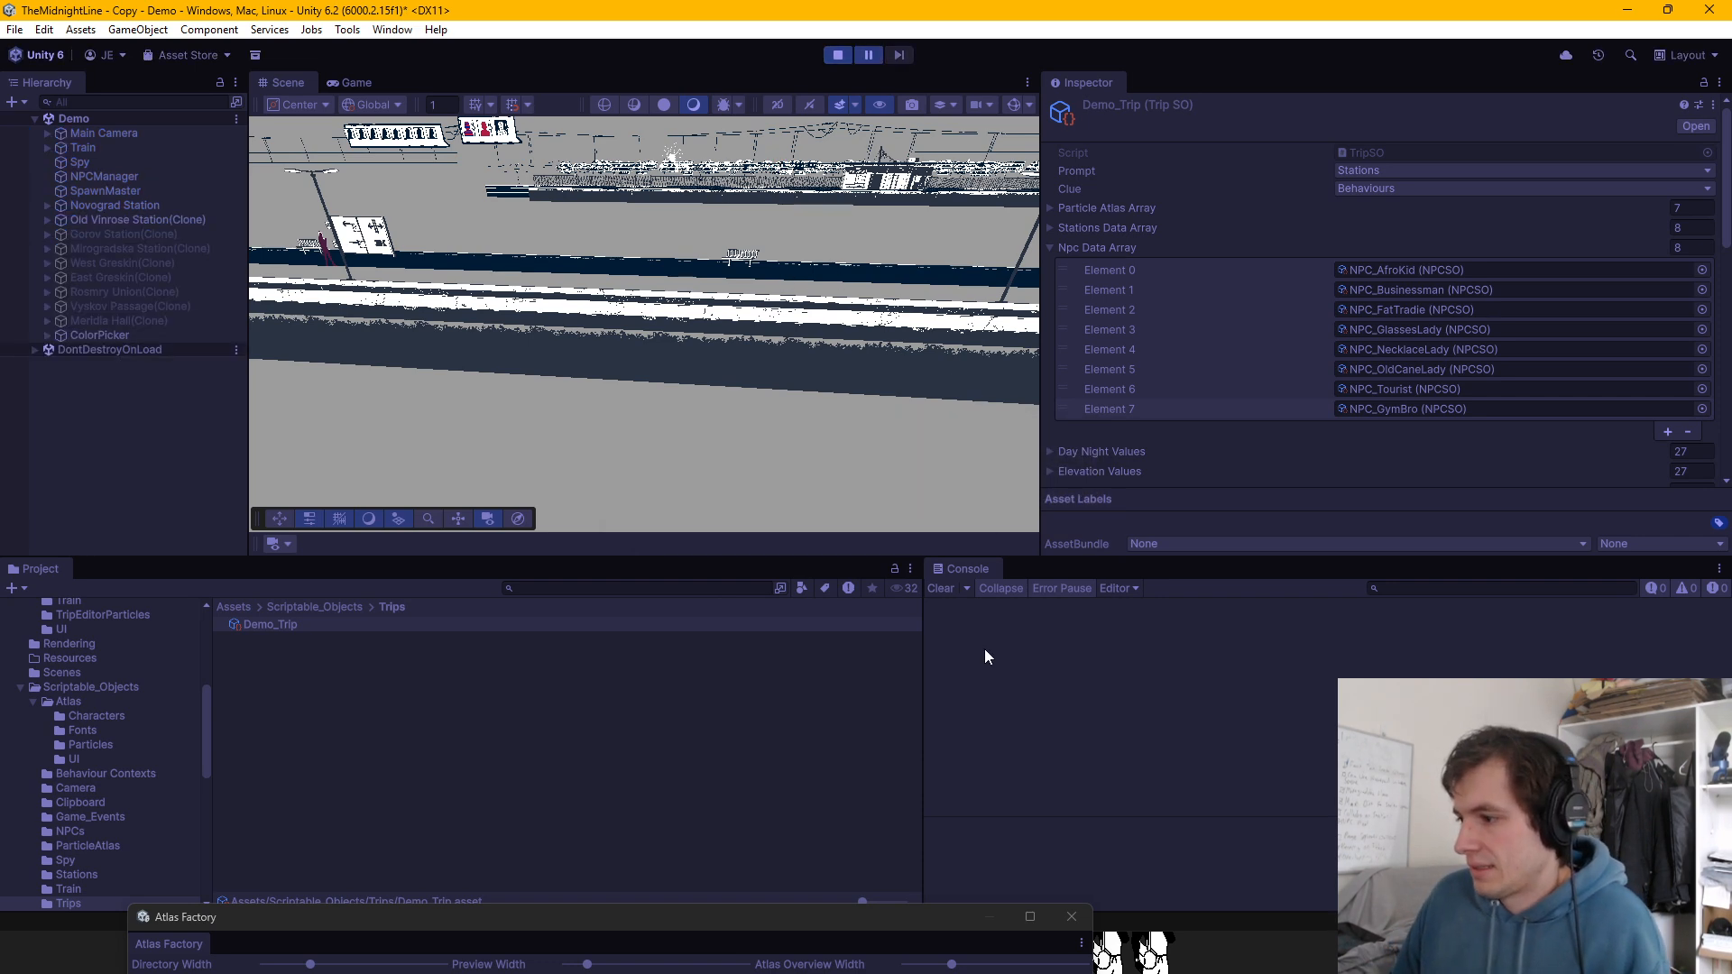
pyautogui.click(1114, 758)
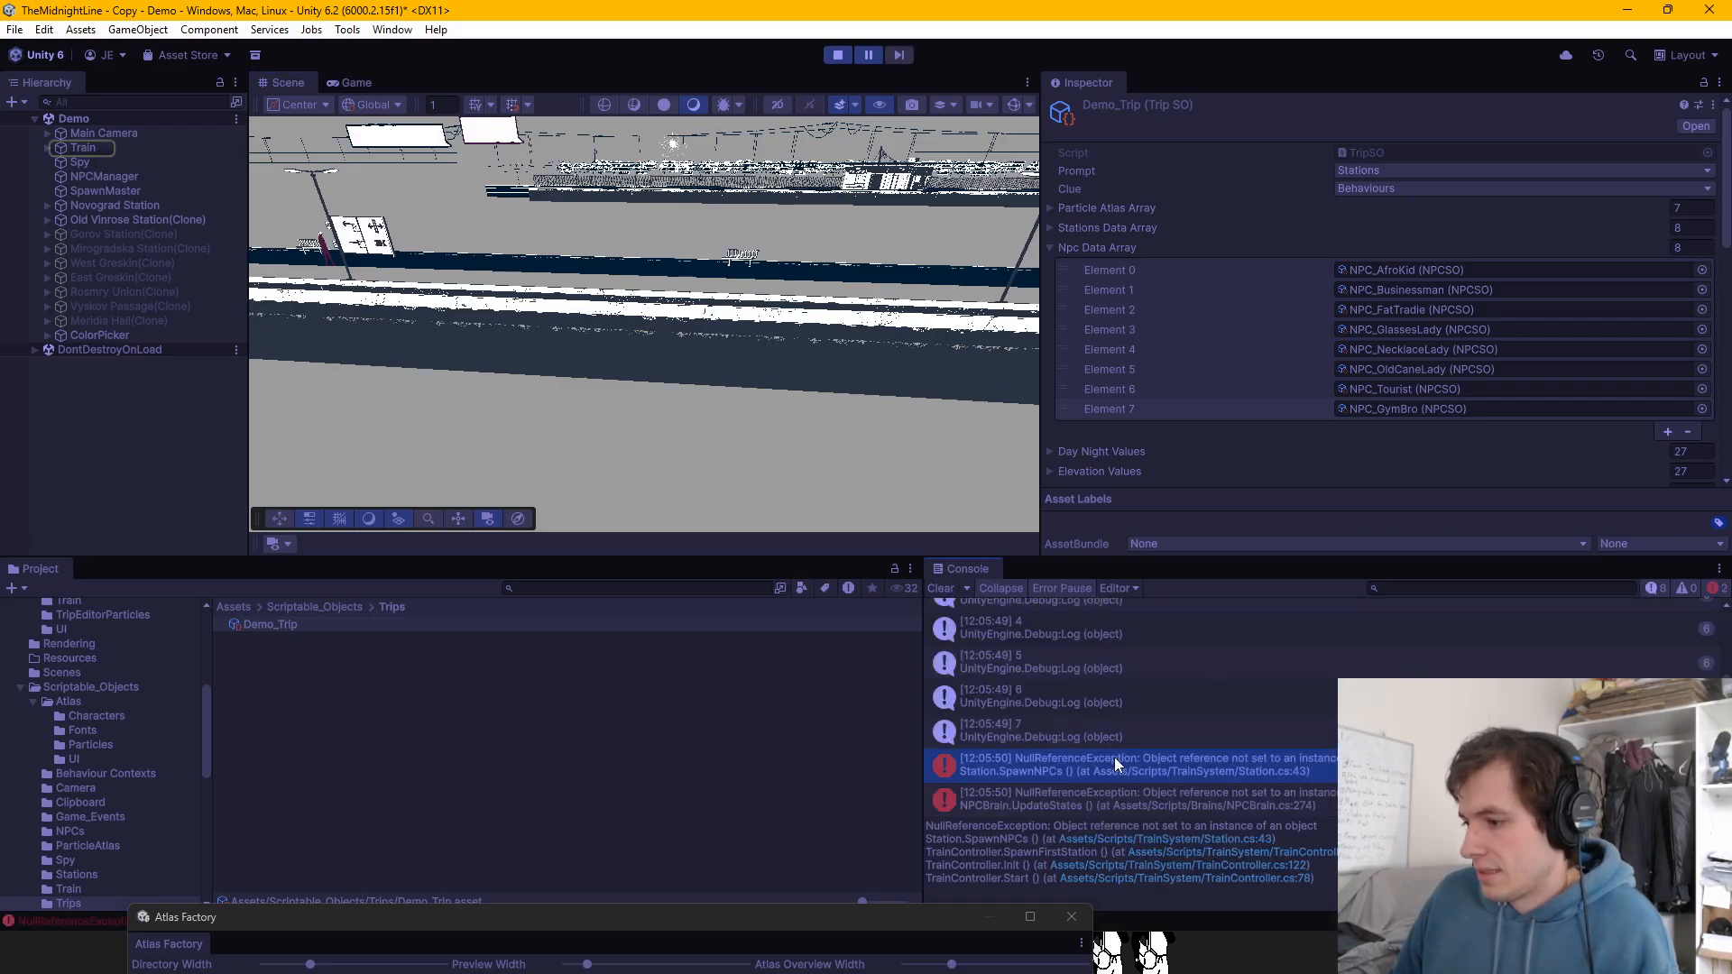
pyautogui.doubleClick(1149, 760)
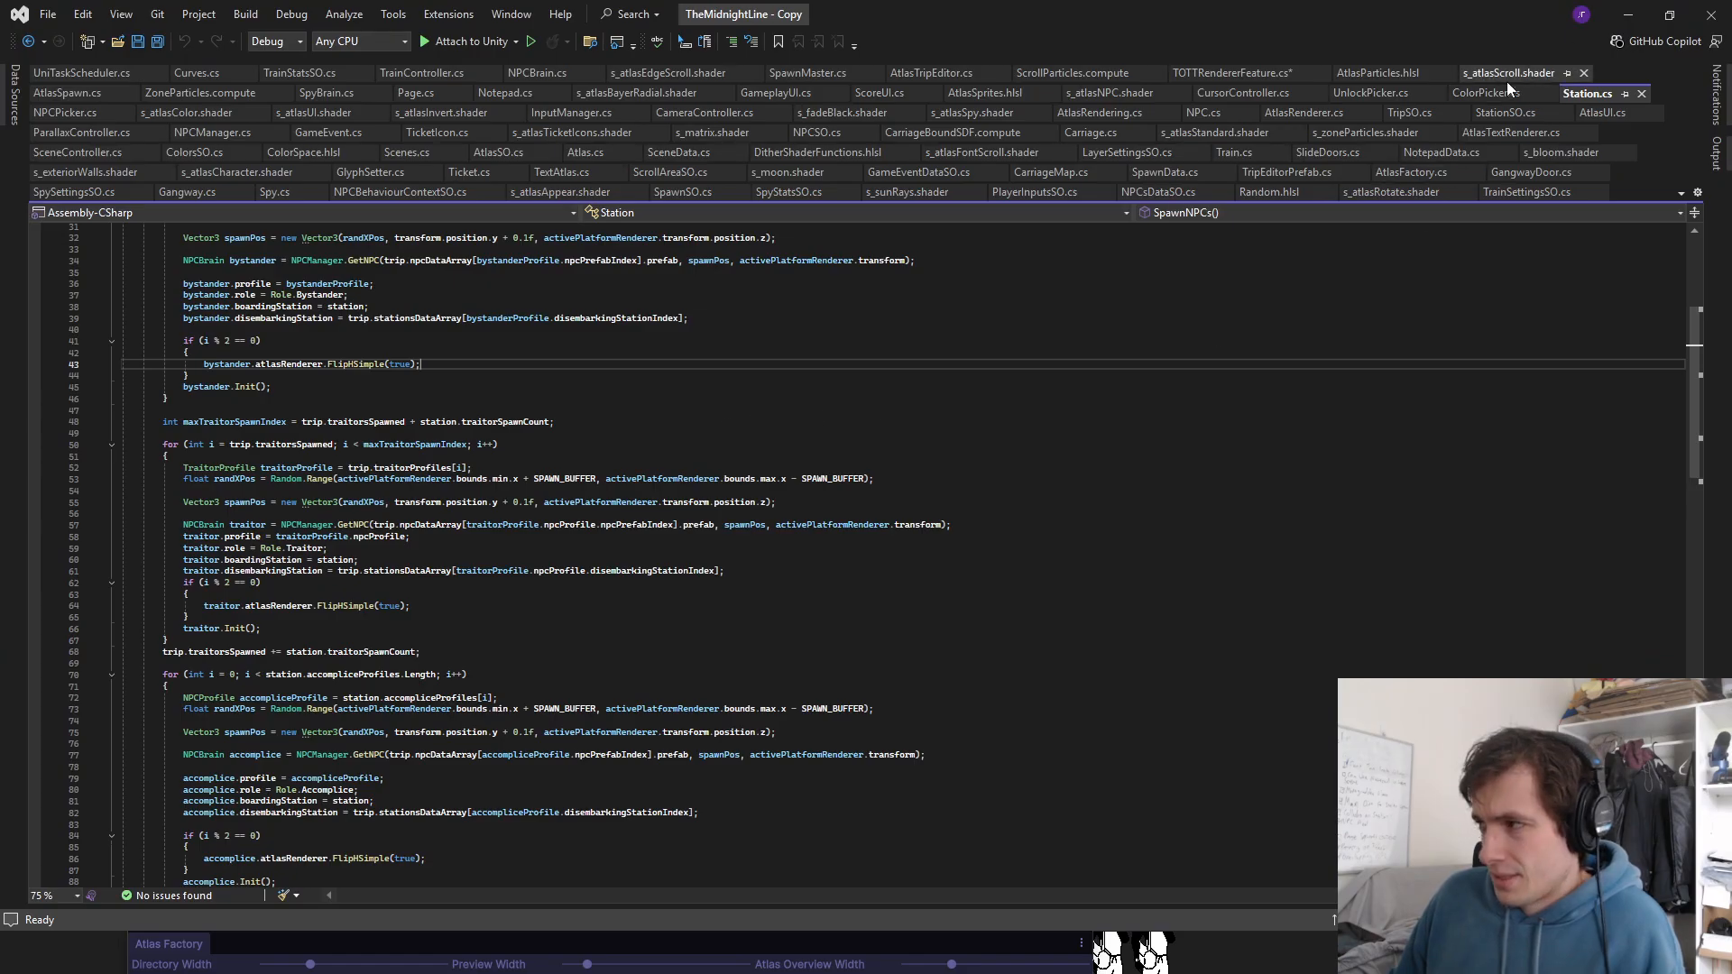
pyautogui.click(1626, 15)
pyautogui.click(838, 56)
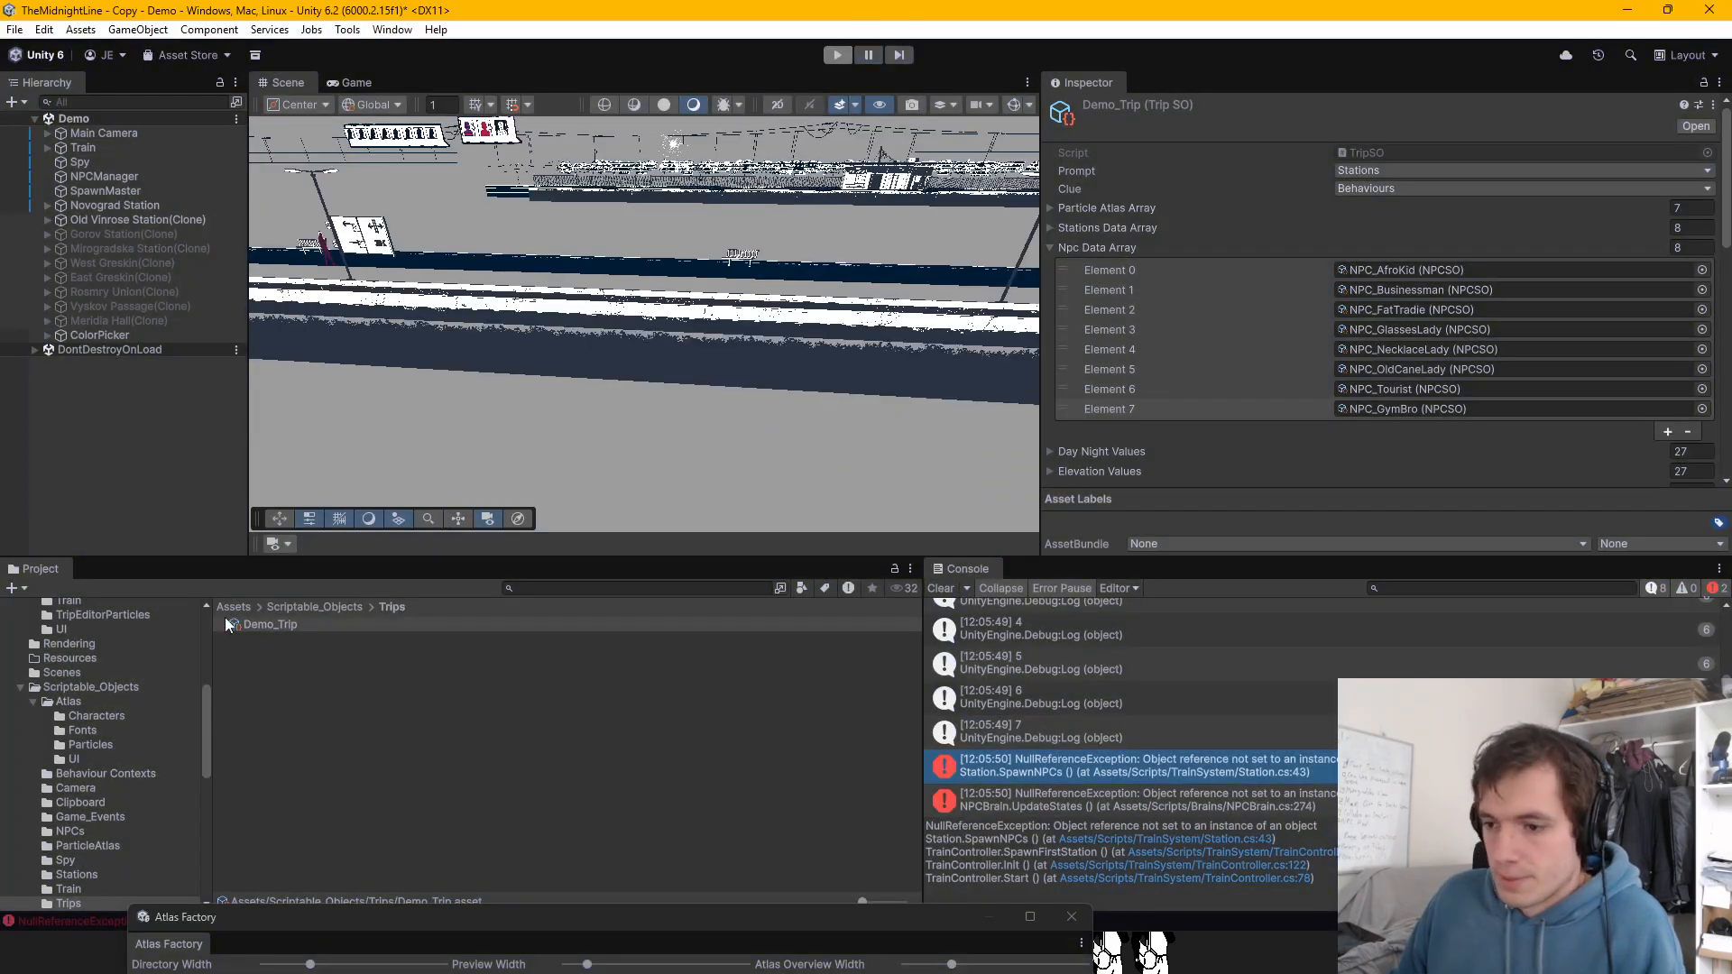
pyautogui.click(934, 591)
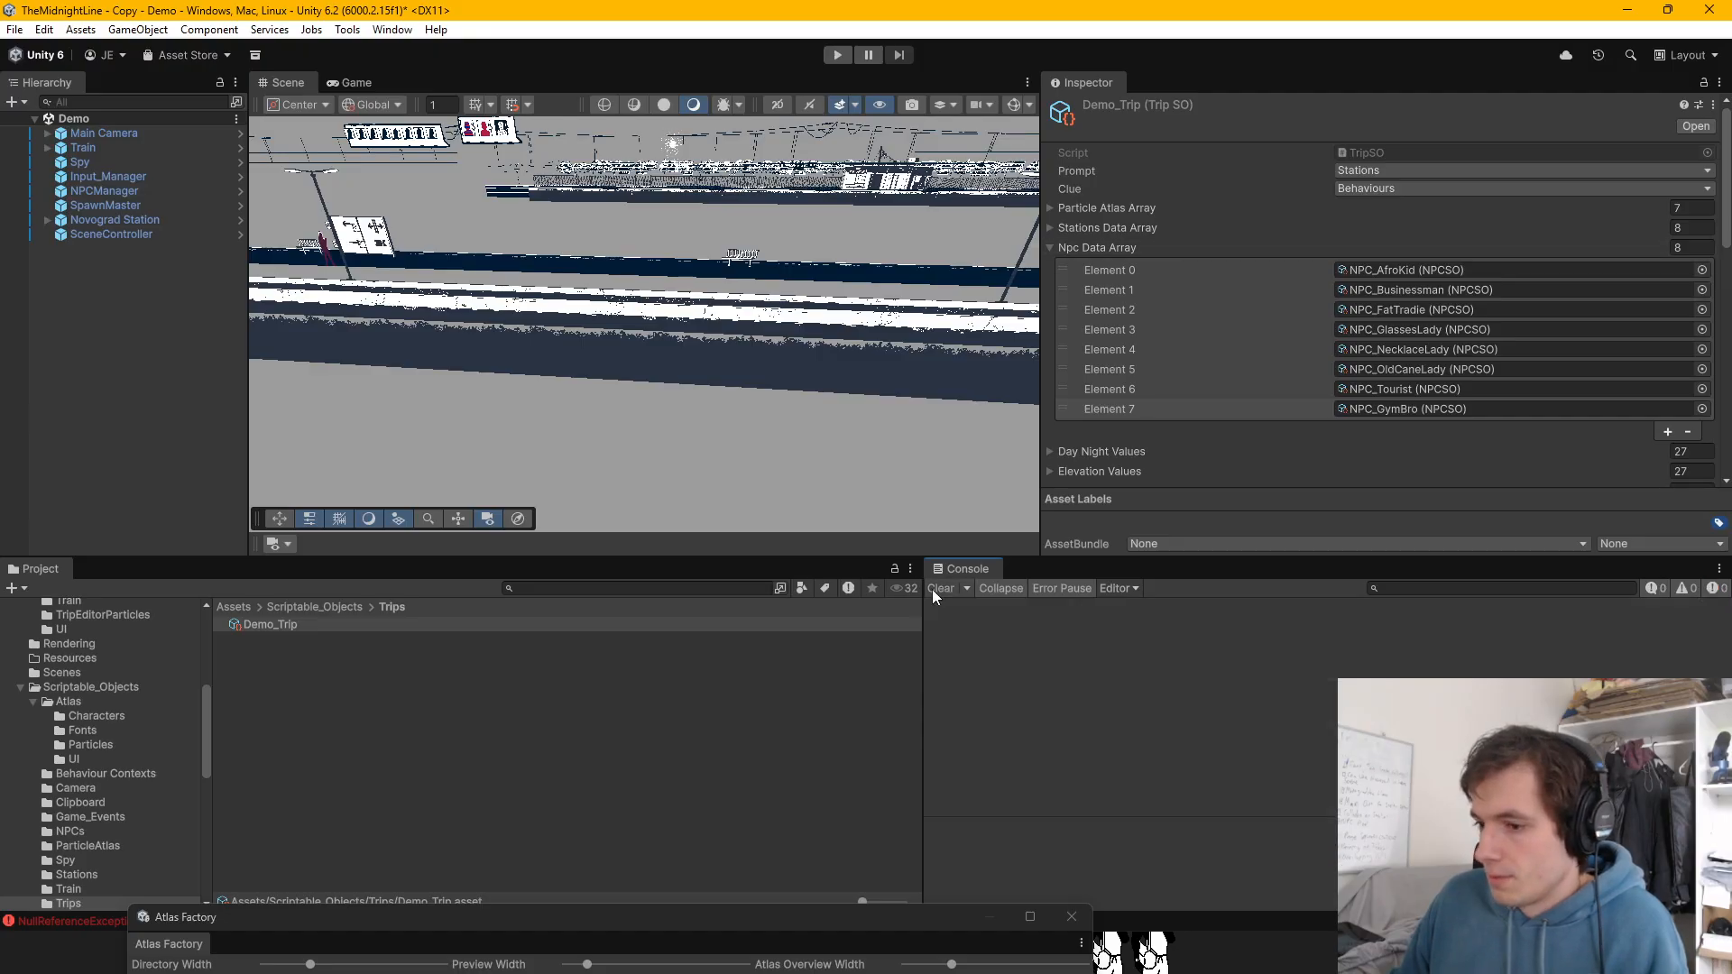
# Step: Open the NPCs prefab folder and inspect the Atlas Renderer and NPC Brain components of the NPC_GymBro prefab
pyautogui.click(236, 606)
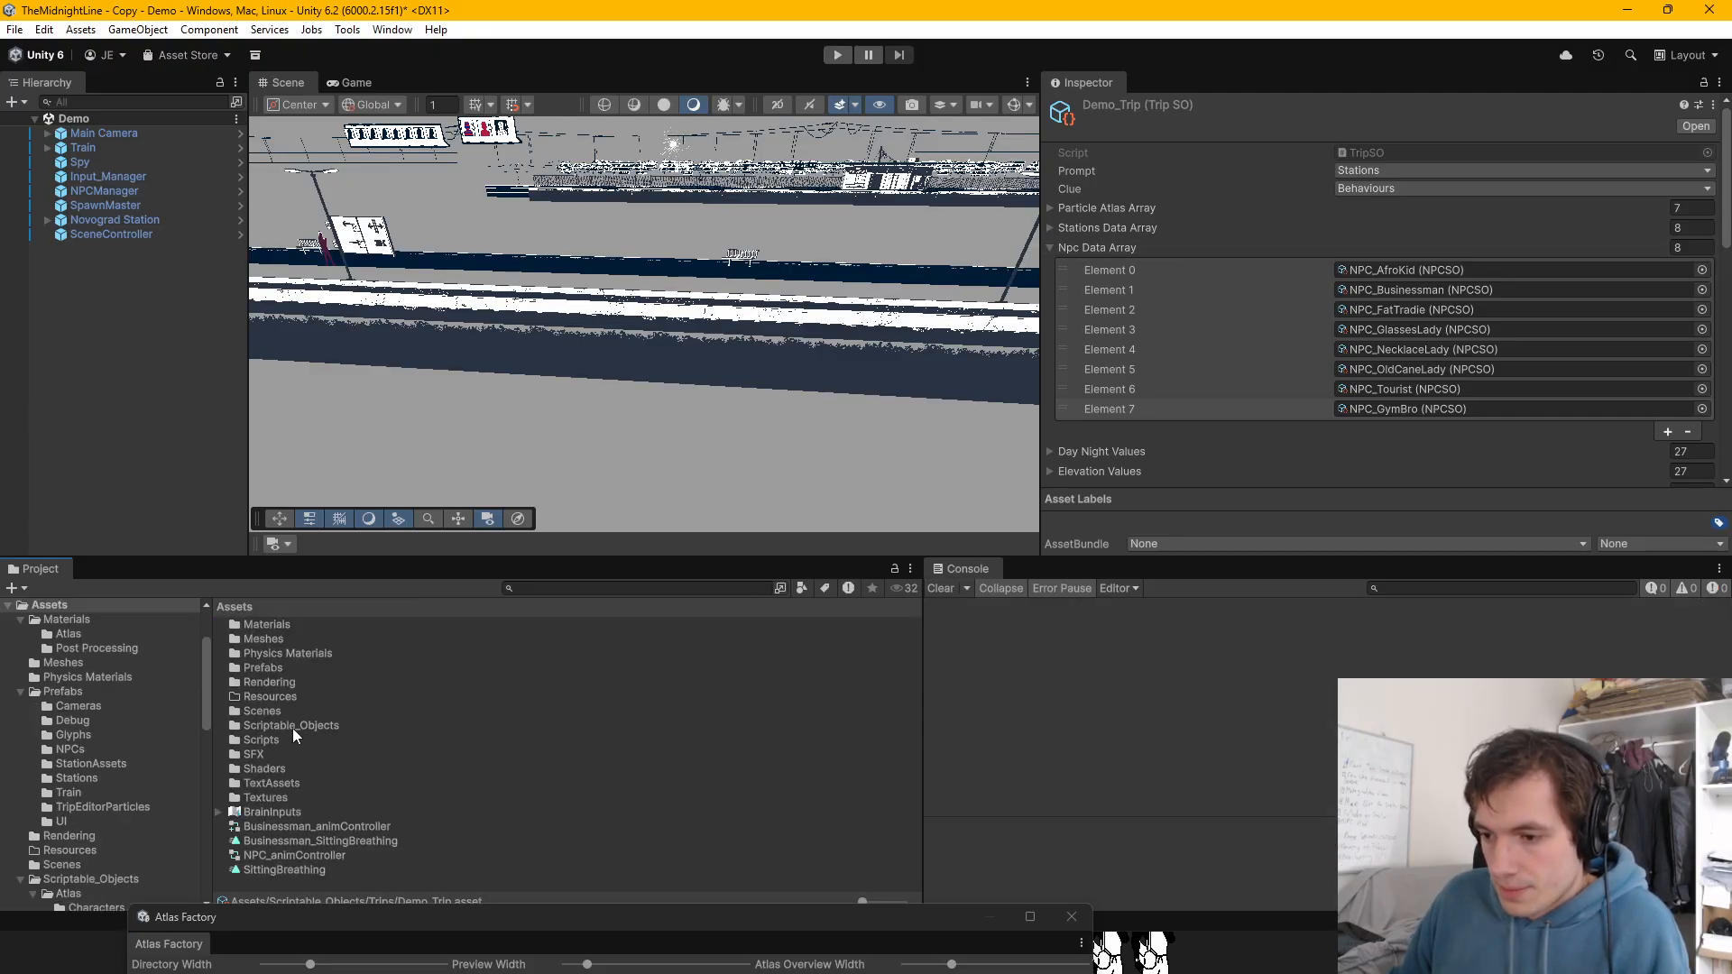
pyautogui.doubleClick(268, 669)
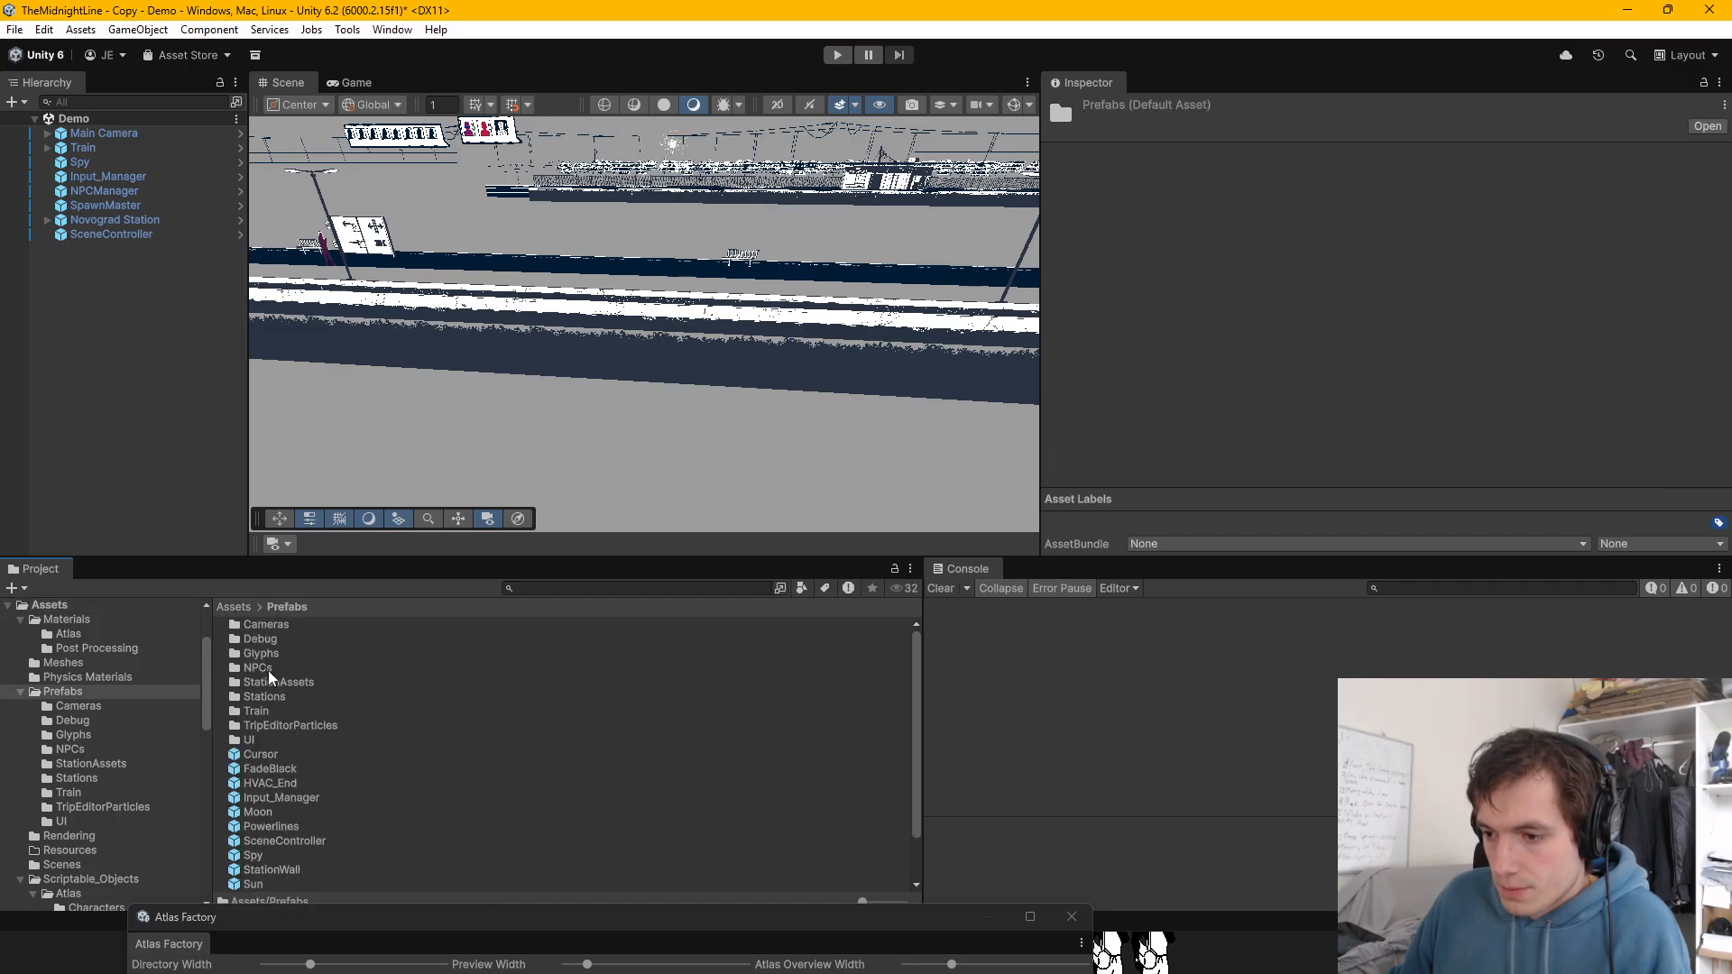
pyautogui.doubleClick(258, 668)
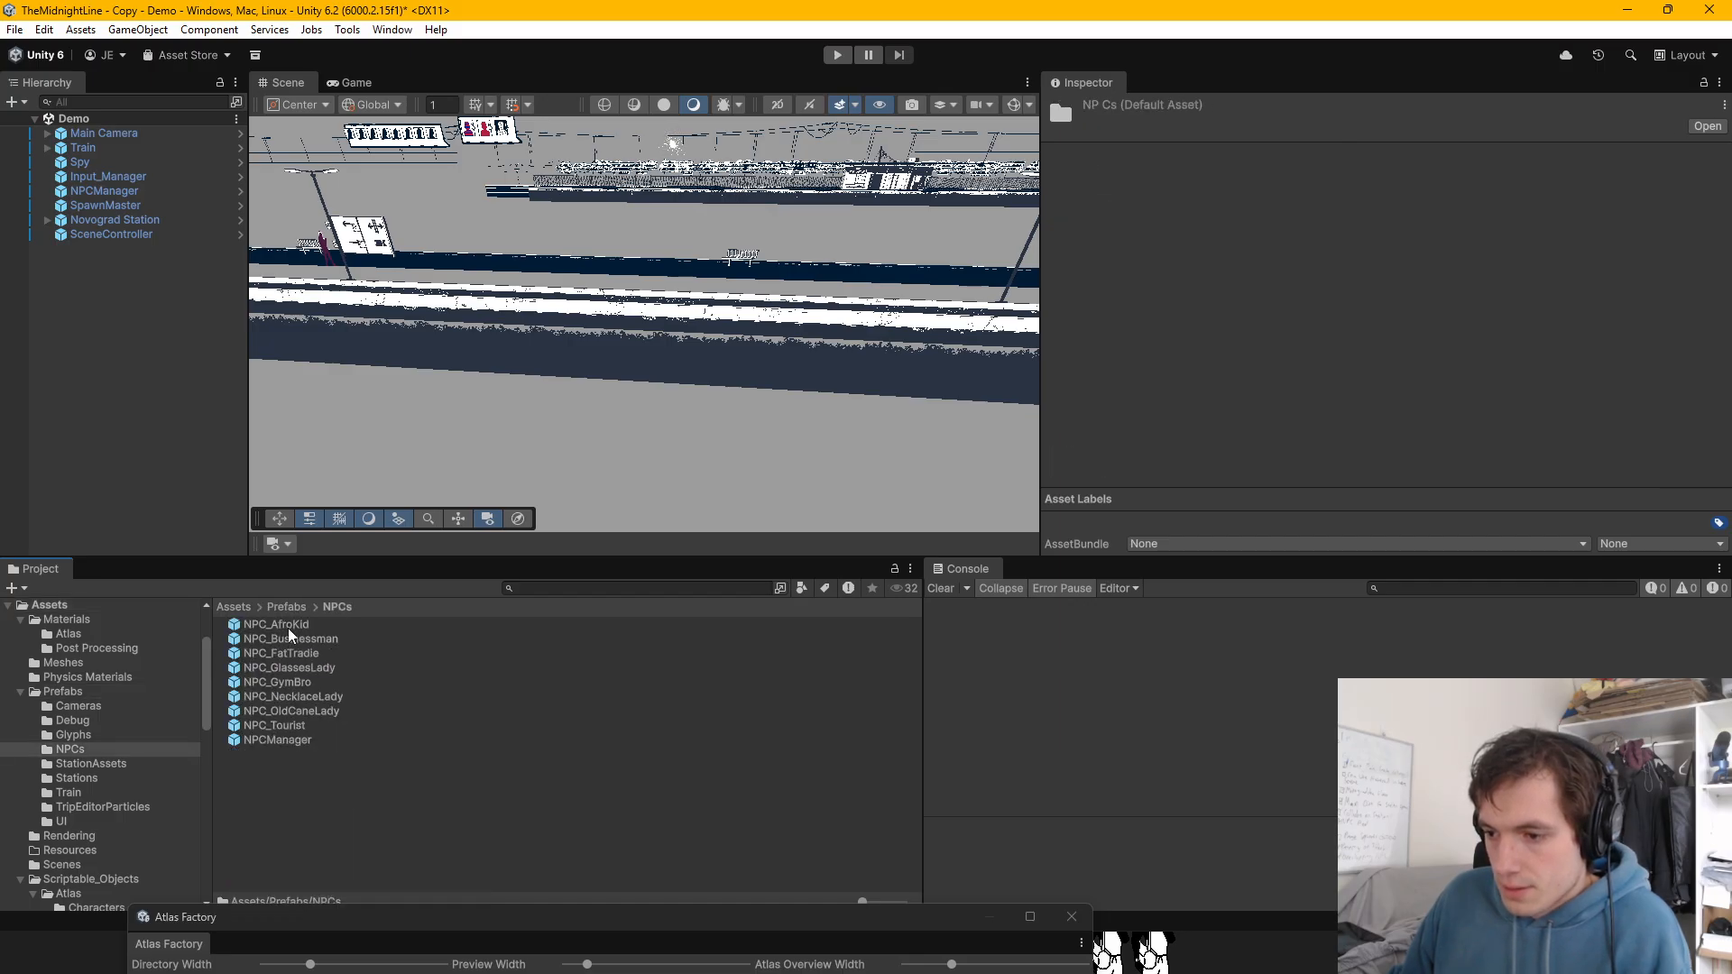
pyautogui.click(278, 686)
pyautogui.scroll(-5, 1189, 365)
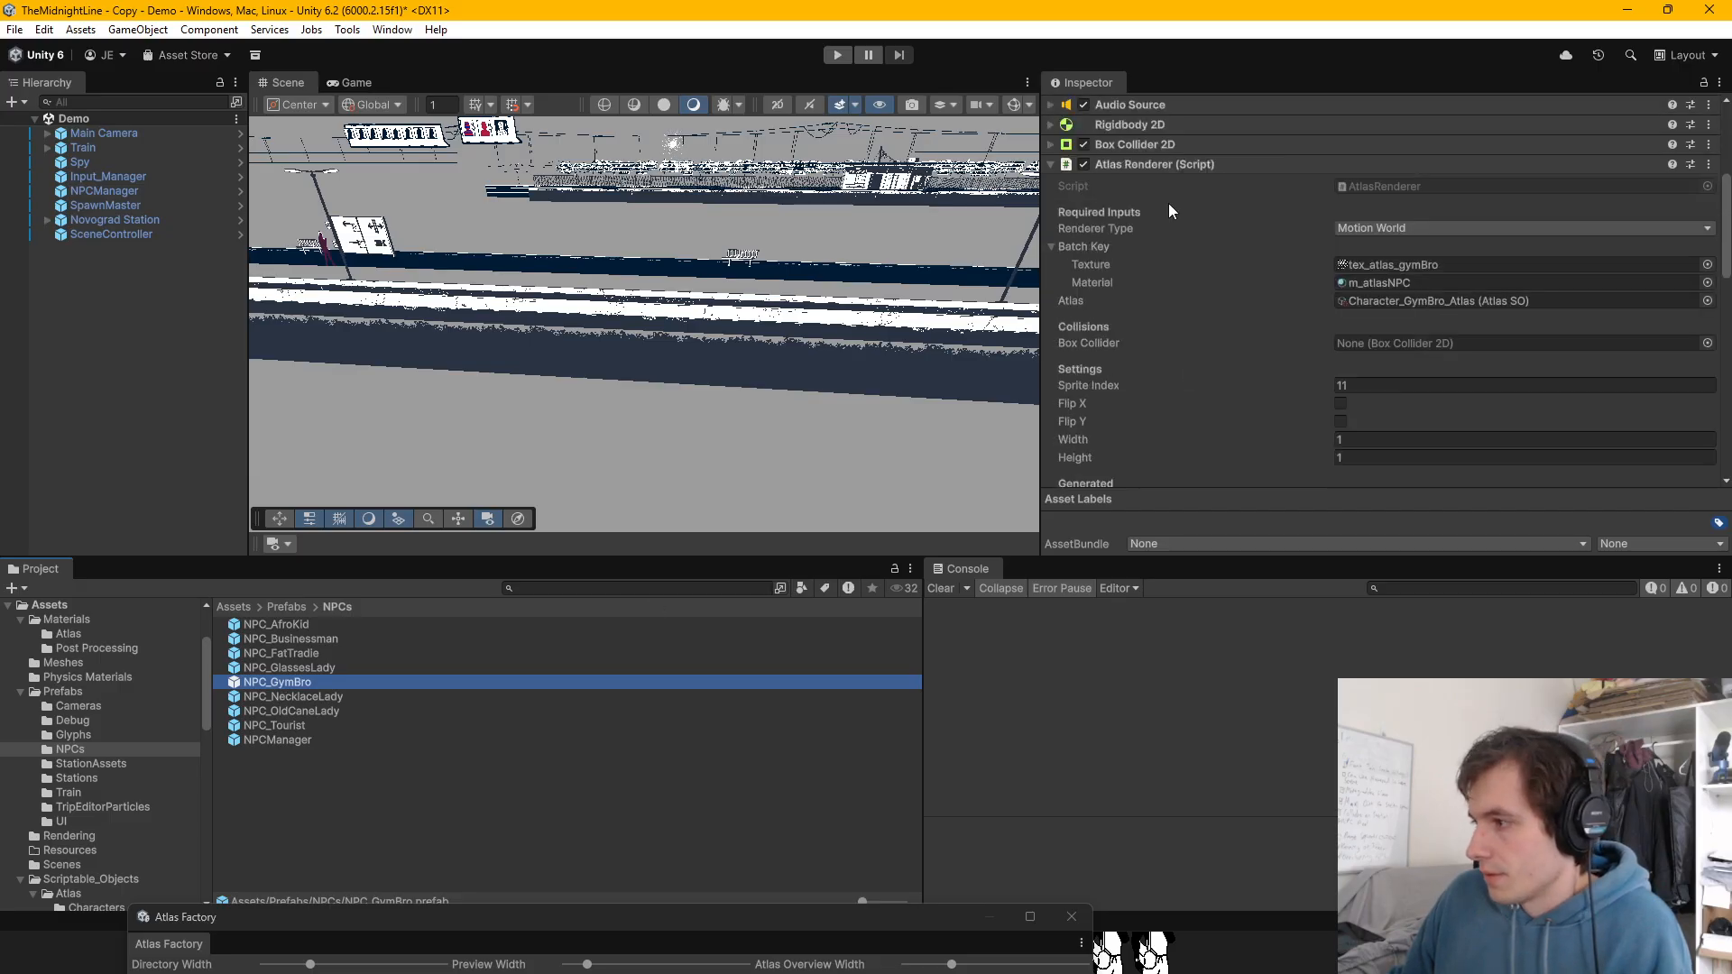
pyautogui.click(1049, 164)
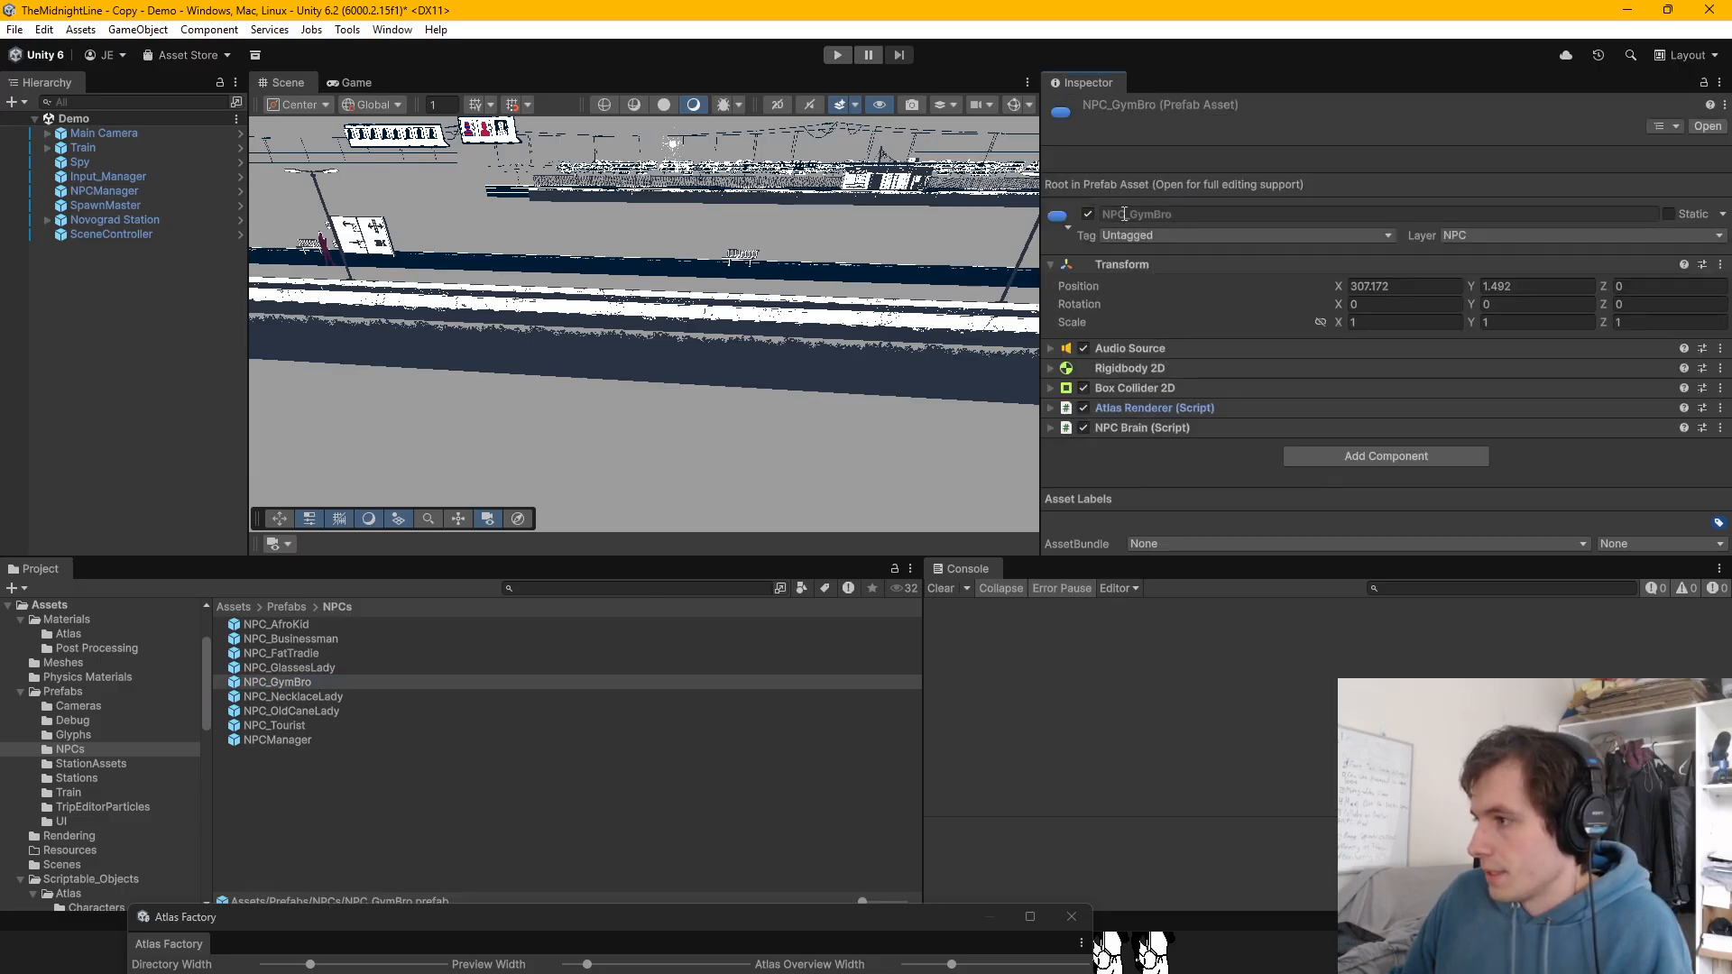
pyautogui.click(1049, 428)
pyautogui.scroll(-5, 1178, 328)
pyautogui.moveTo(1394, 237); pyautogui.dragTo(1426, 223)
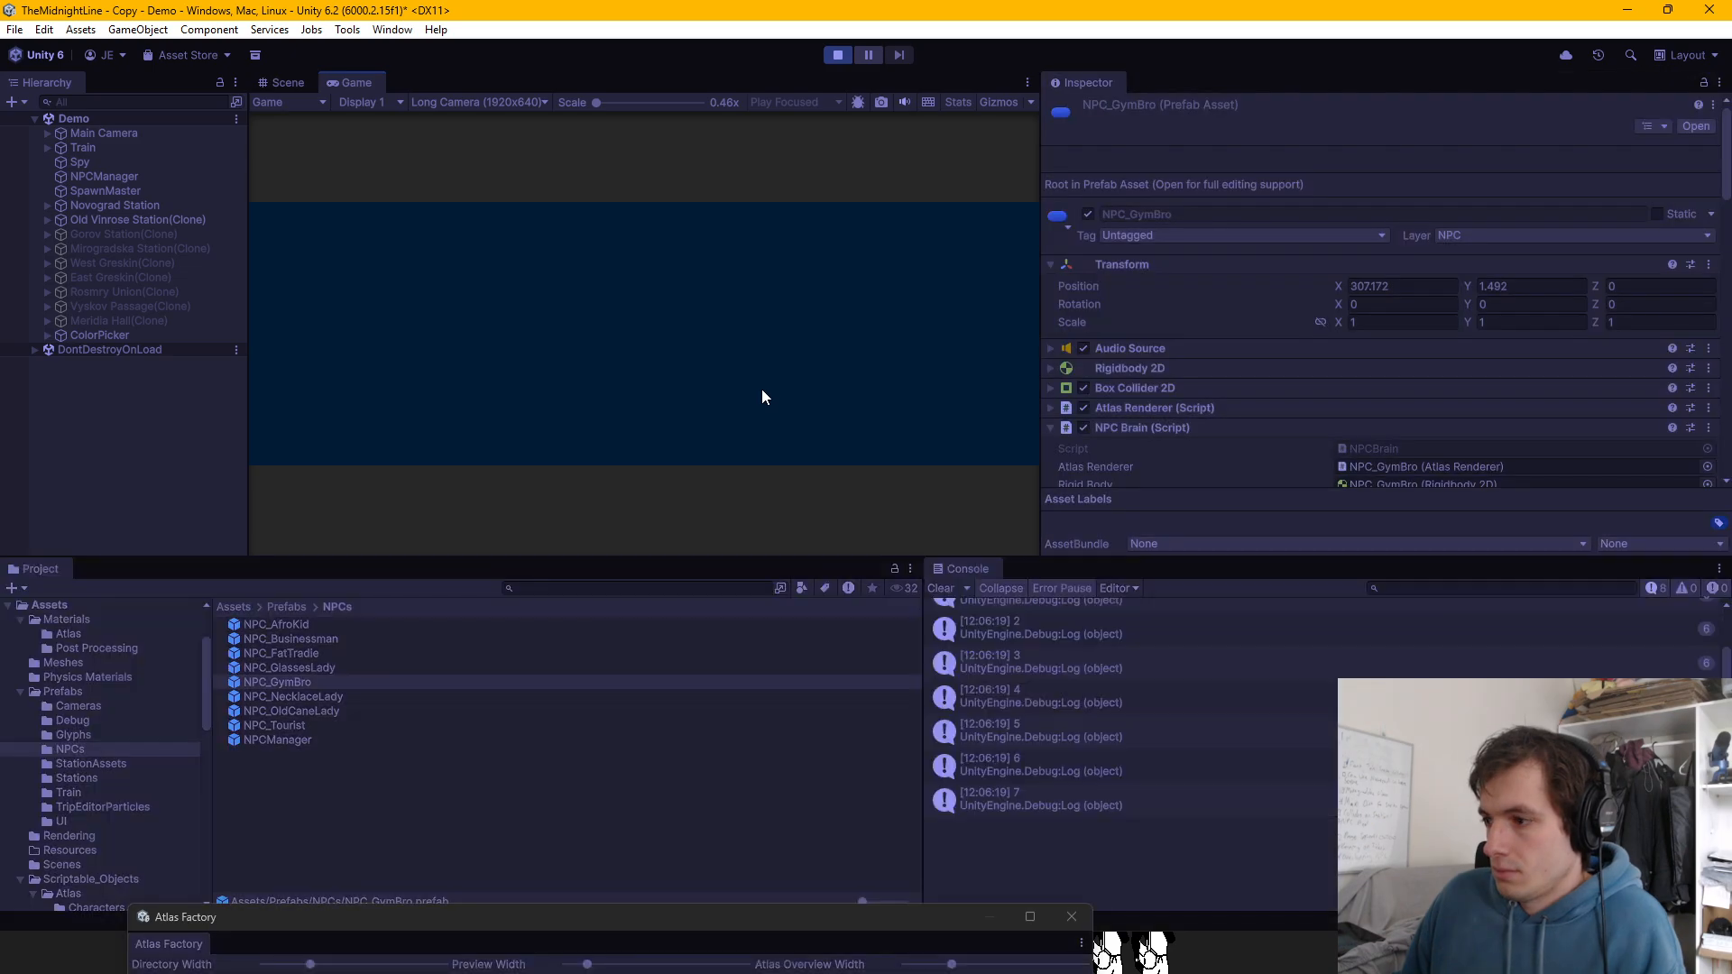
# Step: Detach the Game view into a maximized window during play mode, walk the spy along the platform and board the train
pyautogui.moveTo(379, 79); pyautogui.dragTo(689, 351)
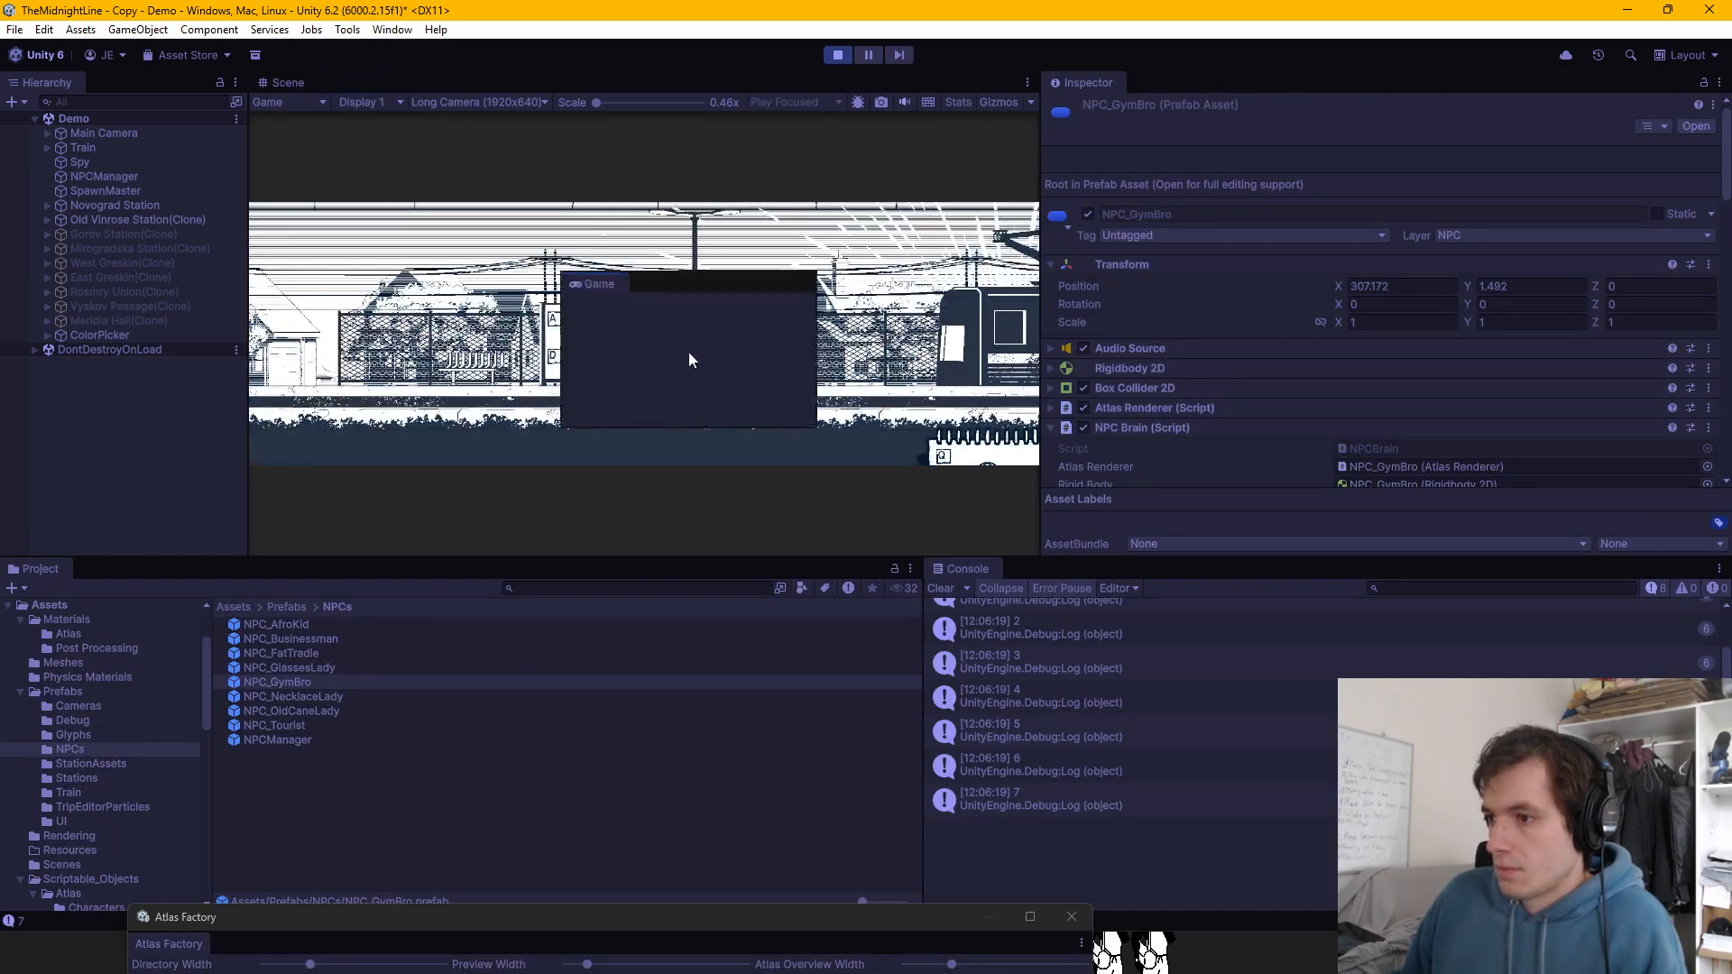
pyautogui.click(992, 91)
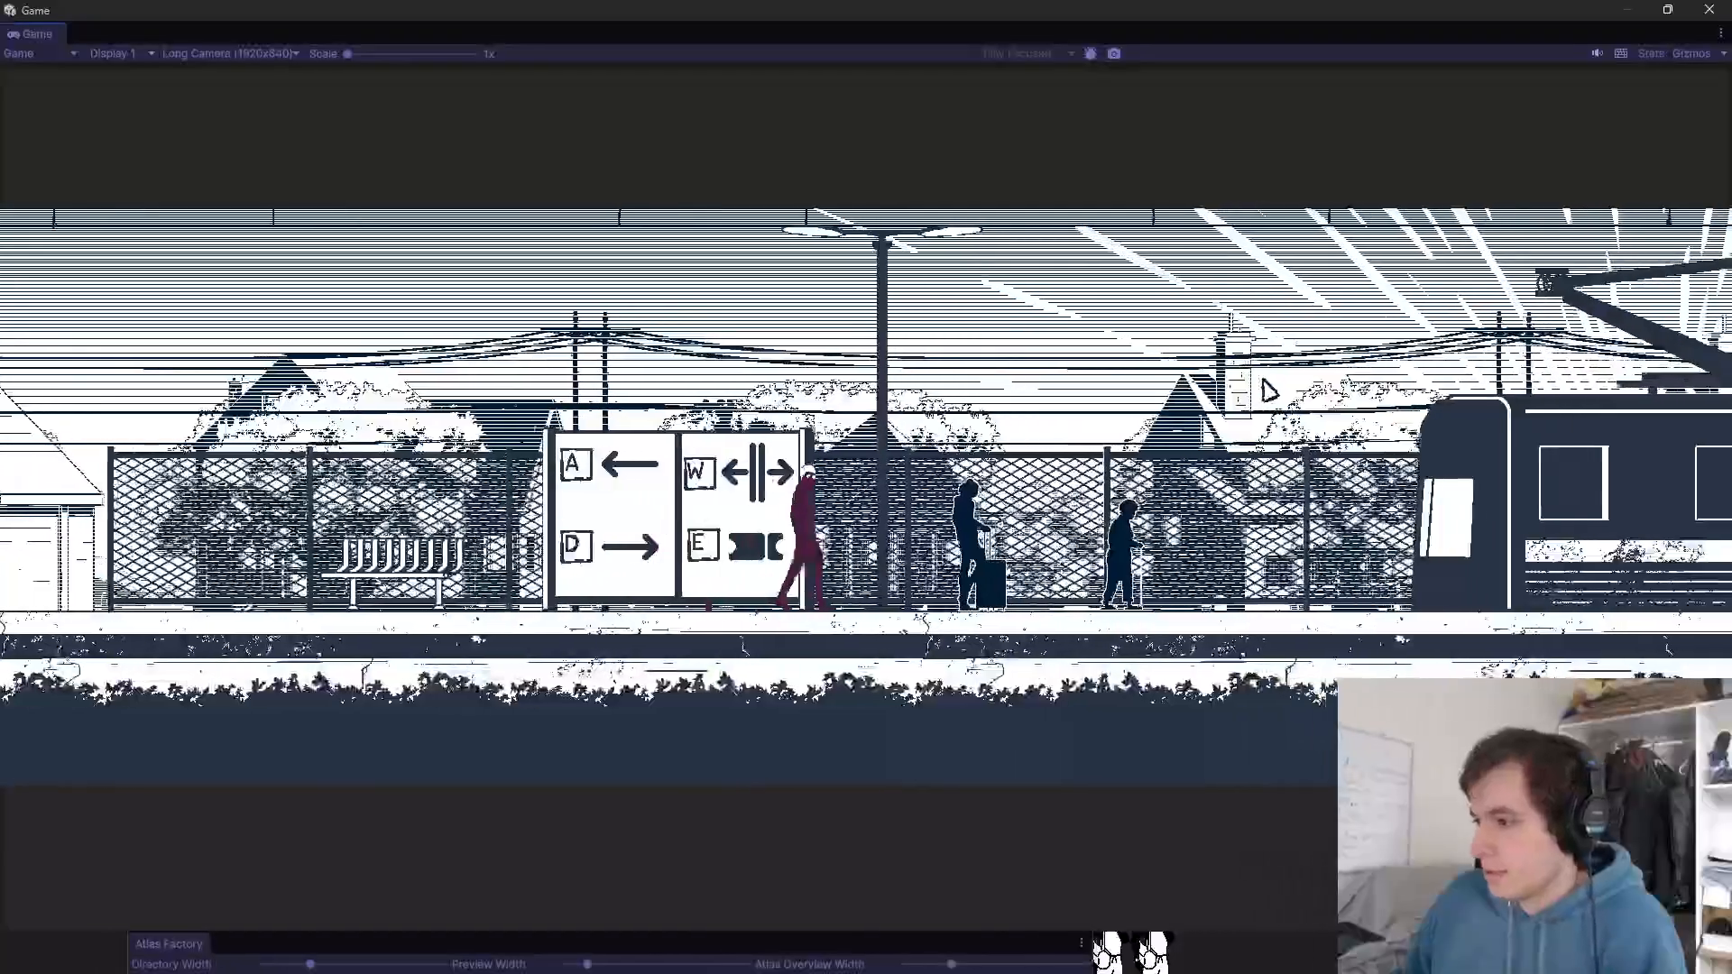
pyautogui.press('d')
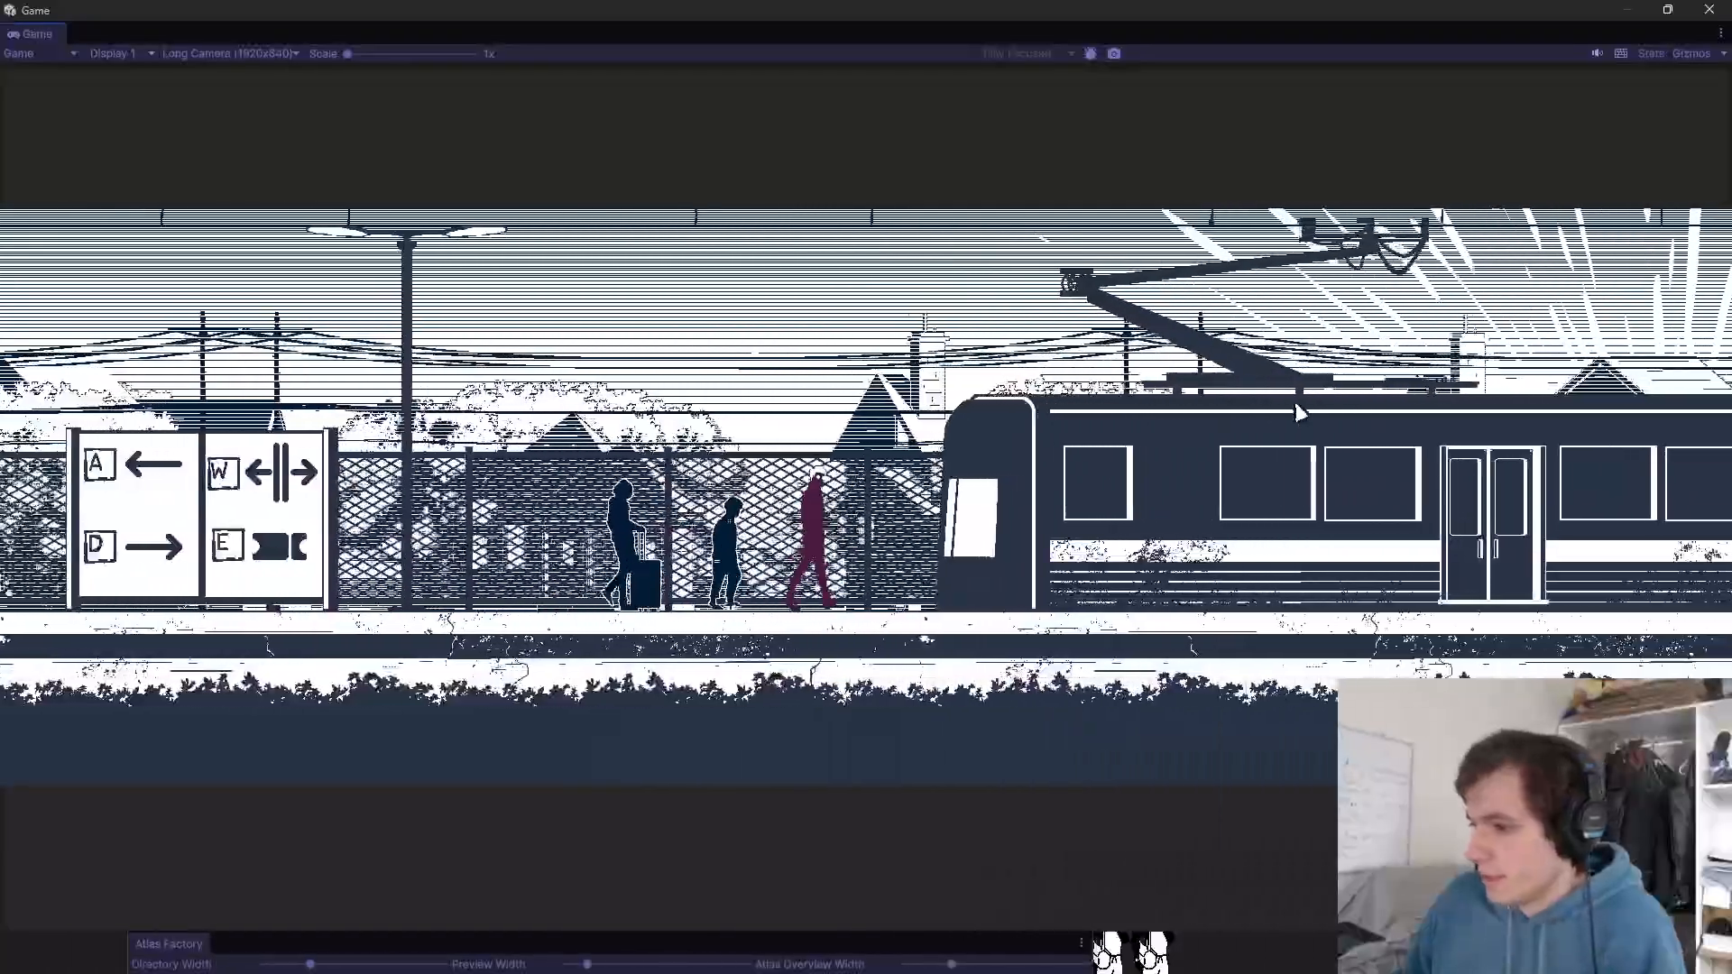
pyautogui.press('d')
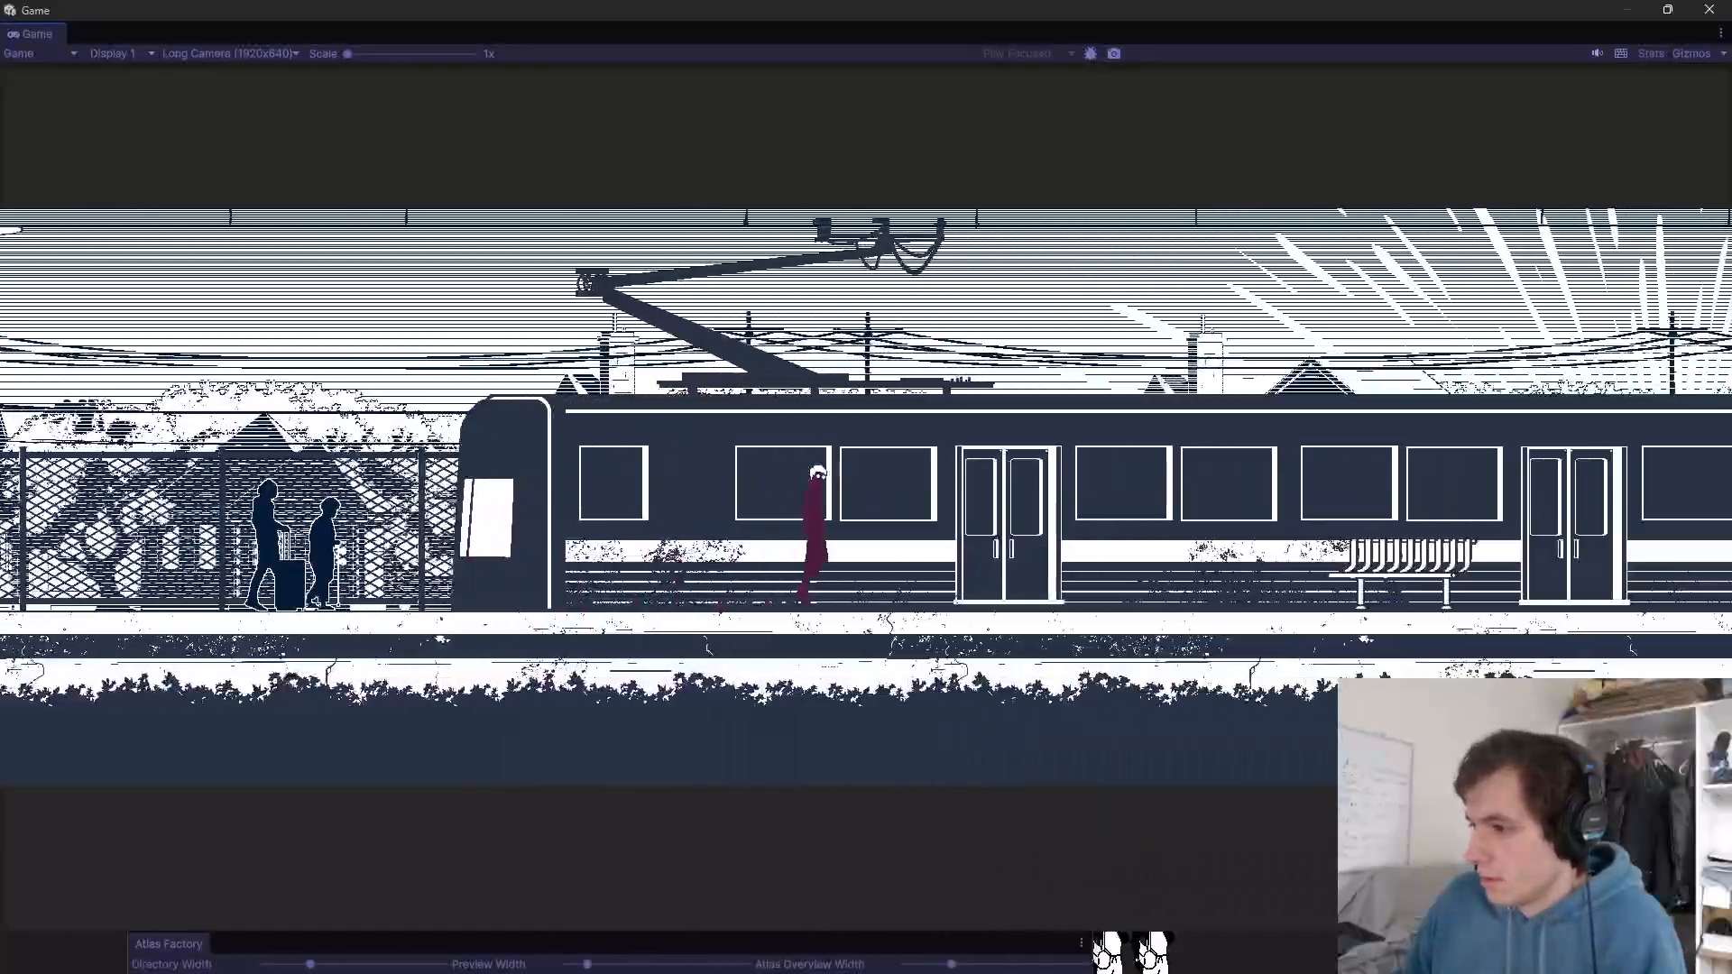
pyautogui.press('d')
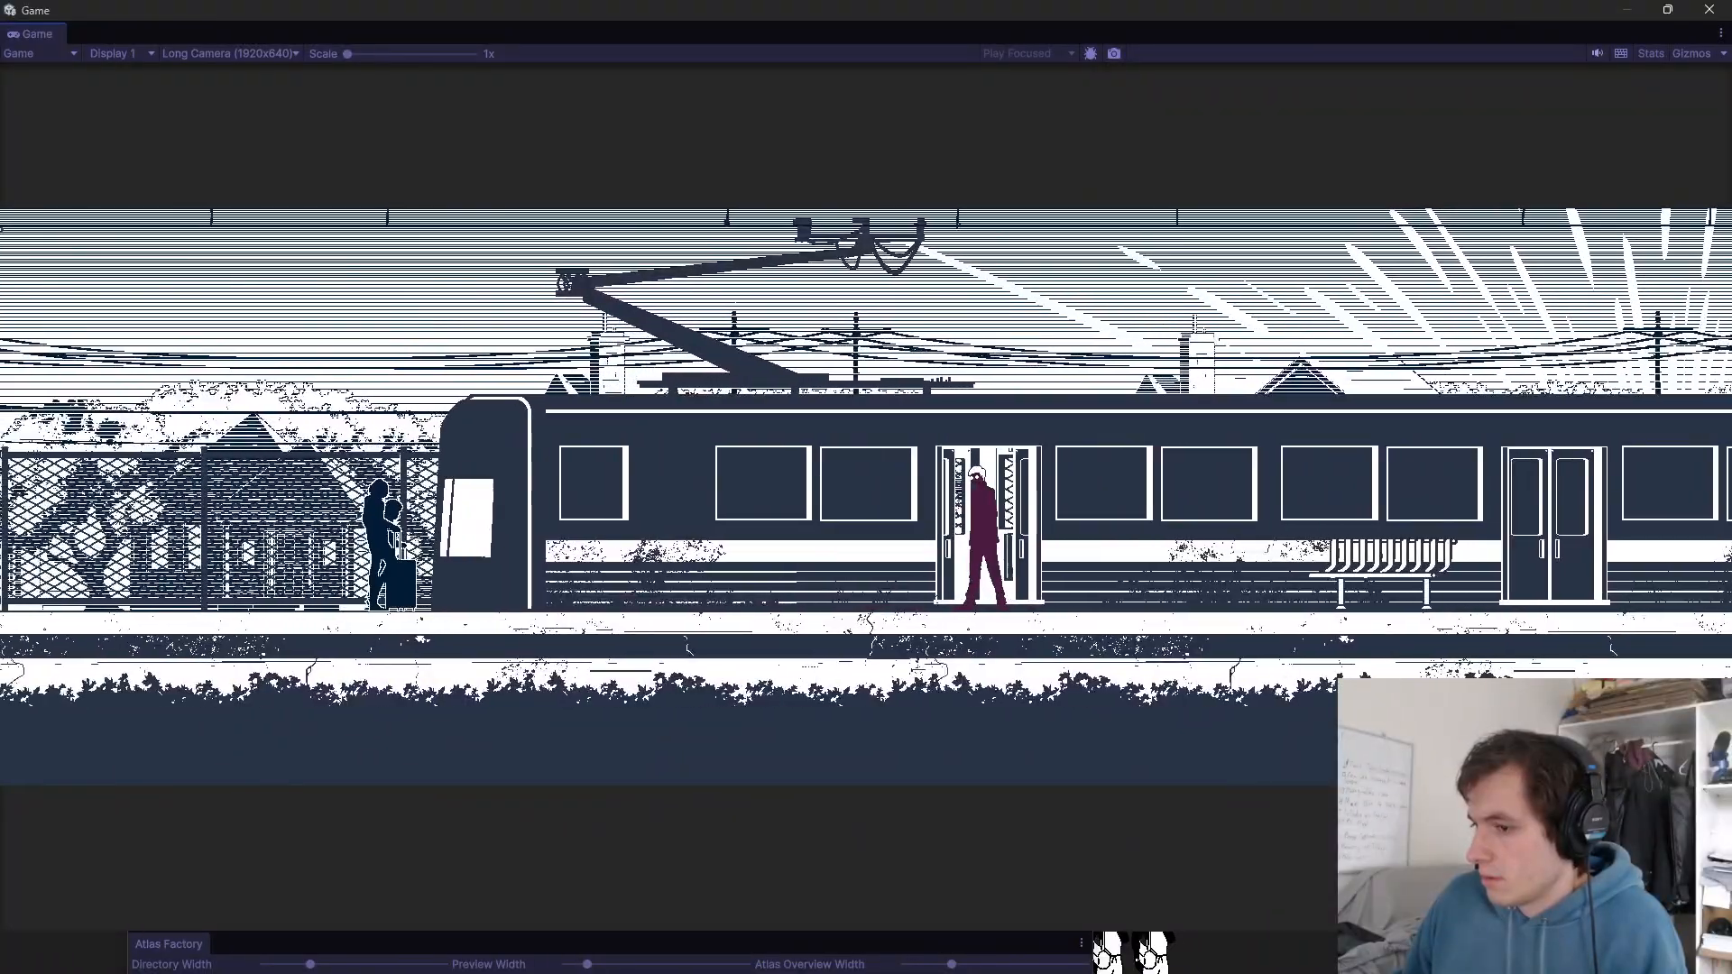
pyautogui.press('w')
# Step: Walk the spy through the train carriages to the boarded passengers and examine how the NPCs spawn and behave
pyautogui.press('d')
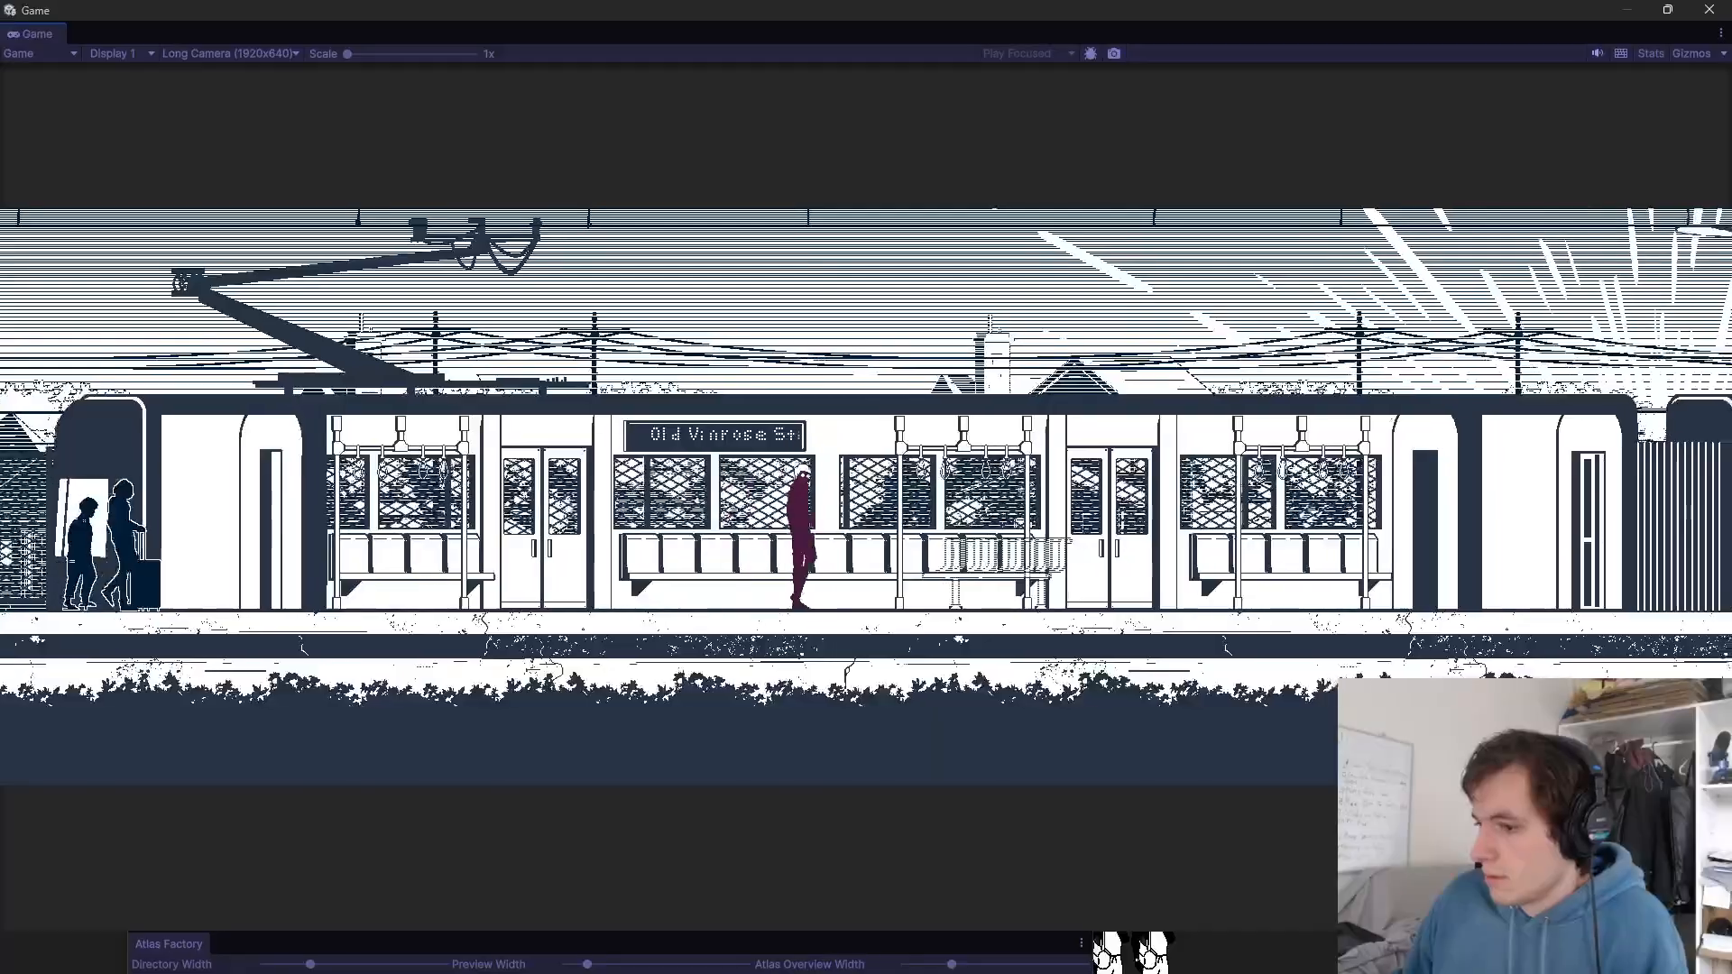
pyautogui.press('d')
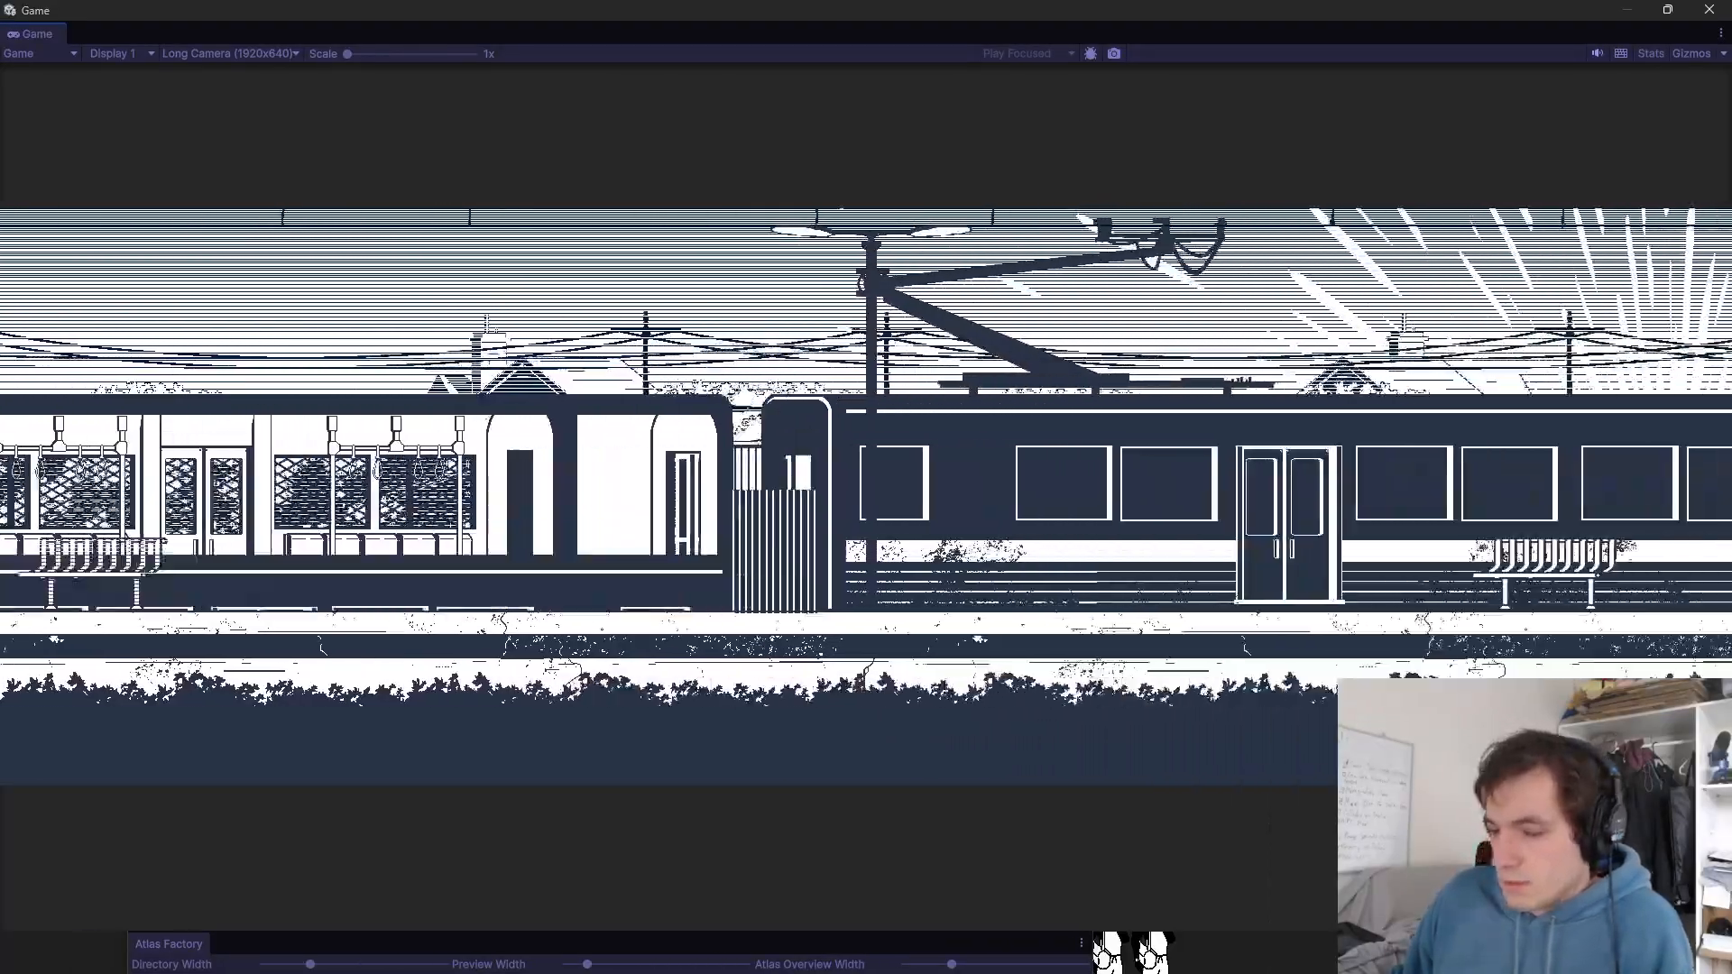
pyautogui.press('d')
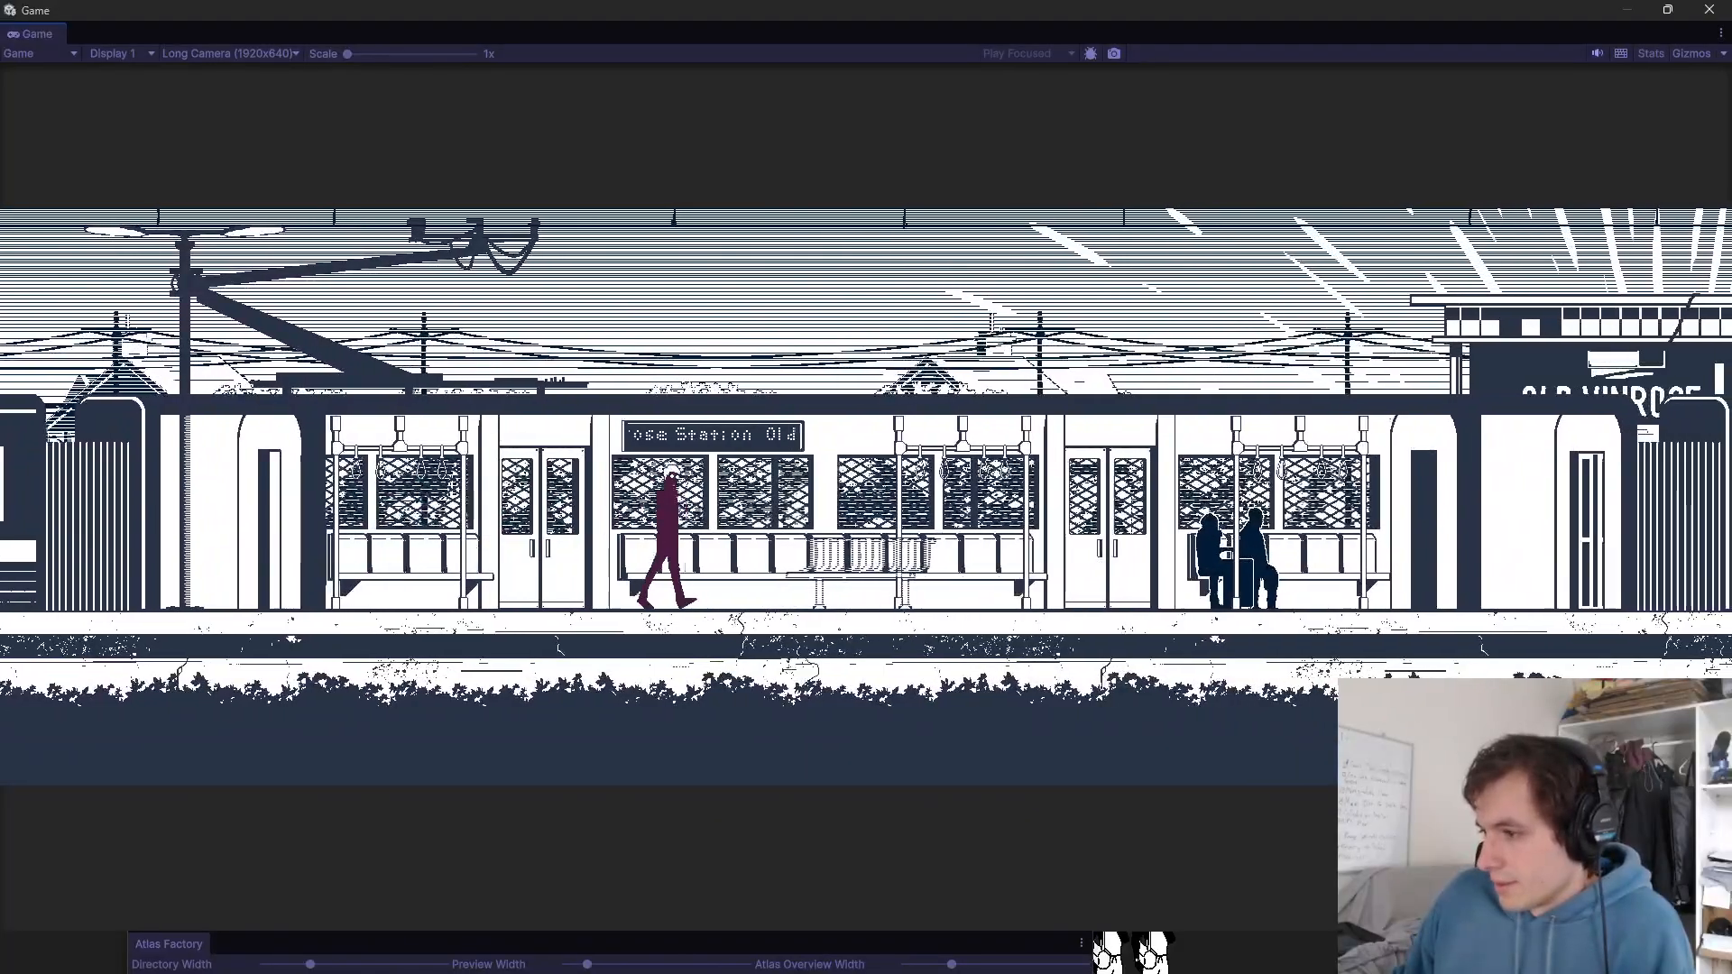
pyautogui.press('d')
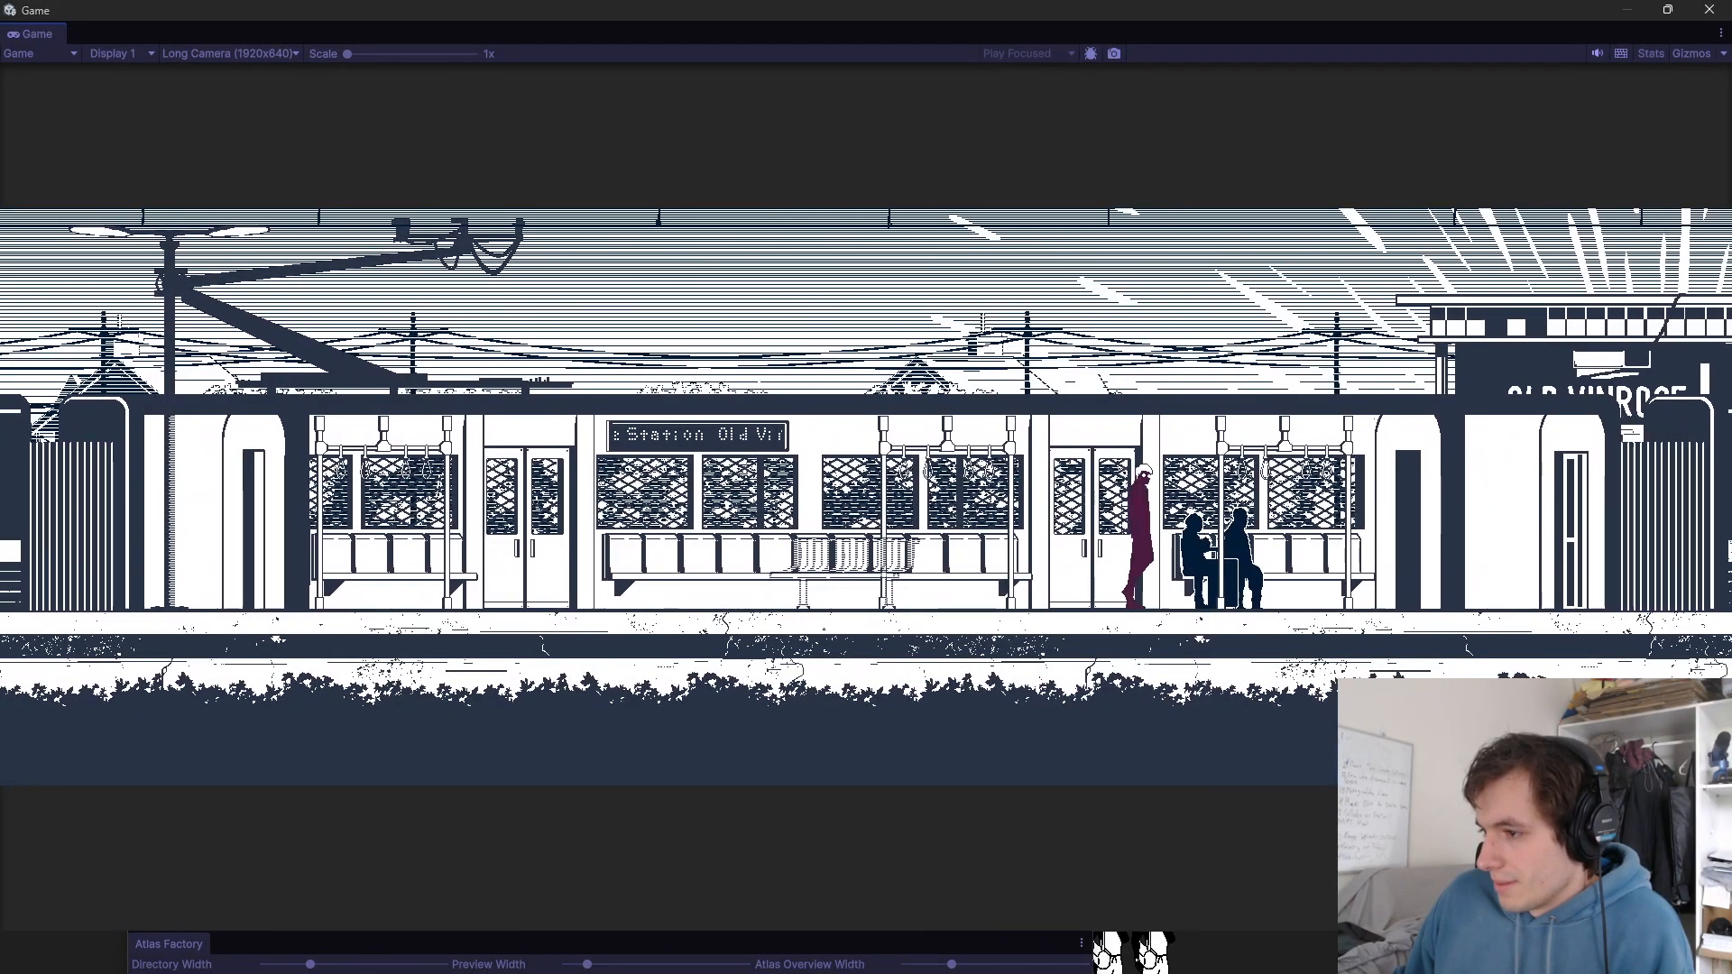
pyautogui.press('d')
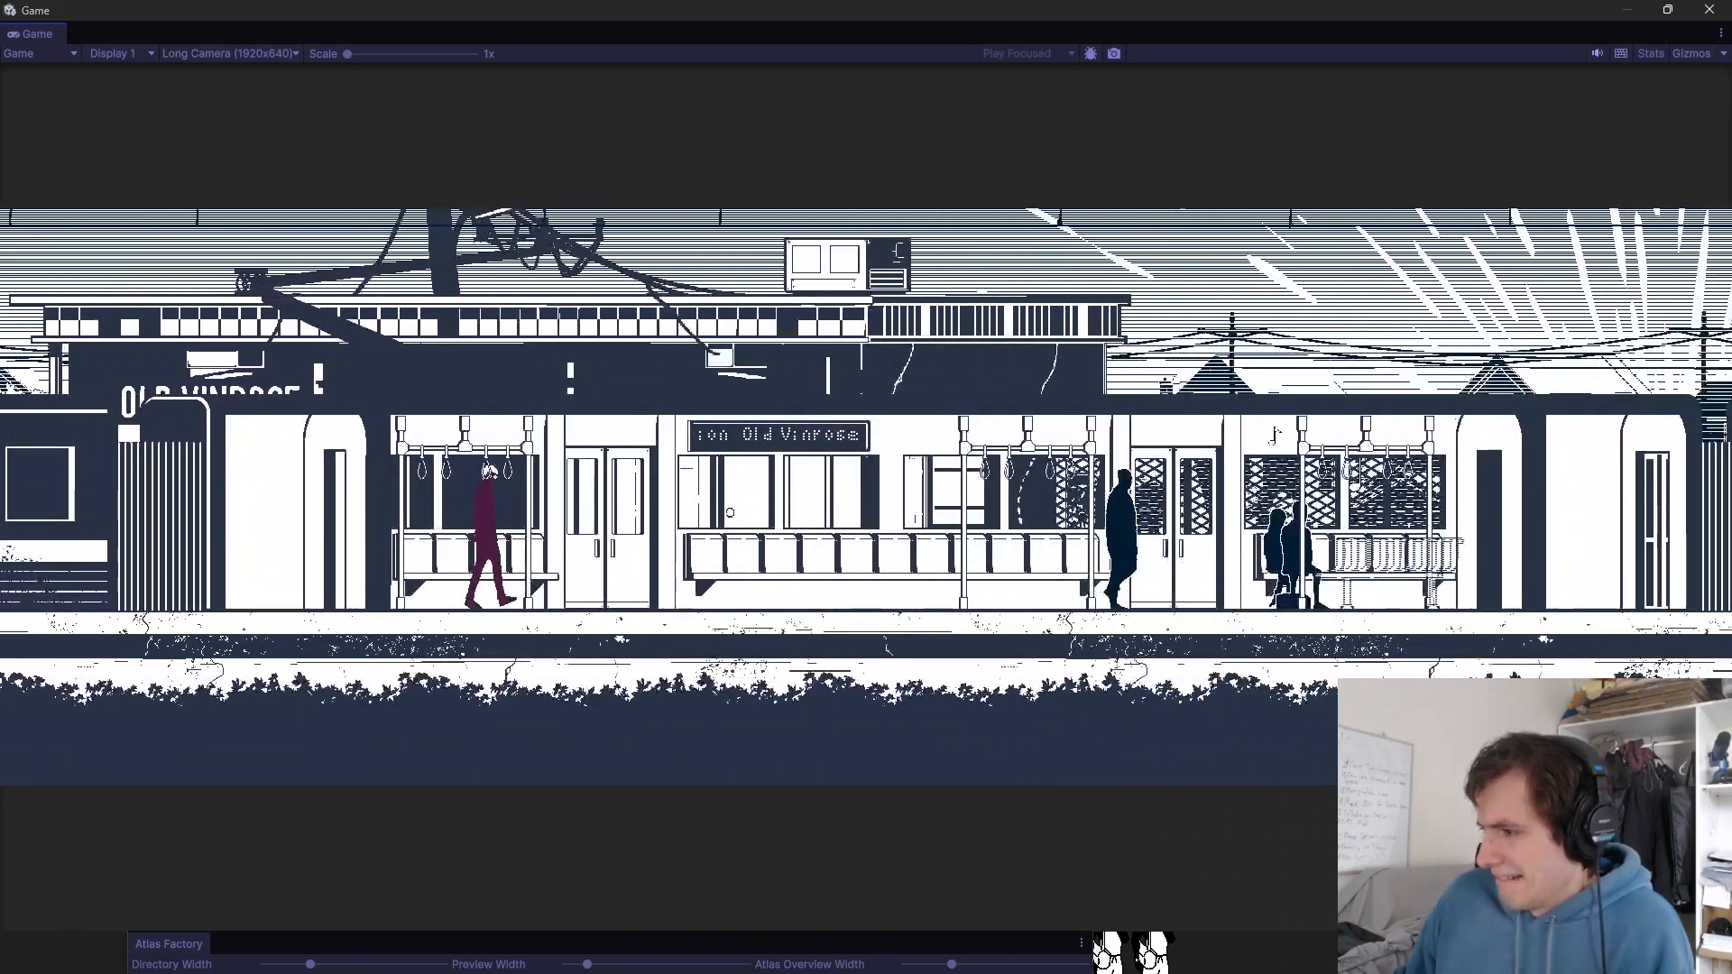
pyautogui.press('d')
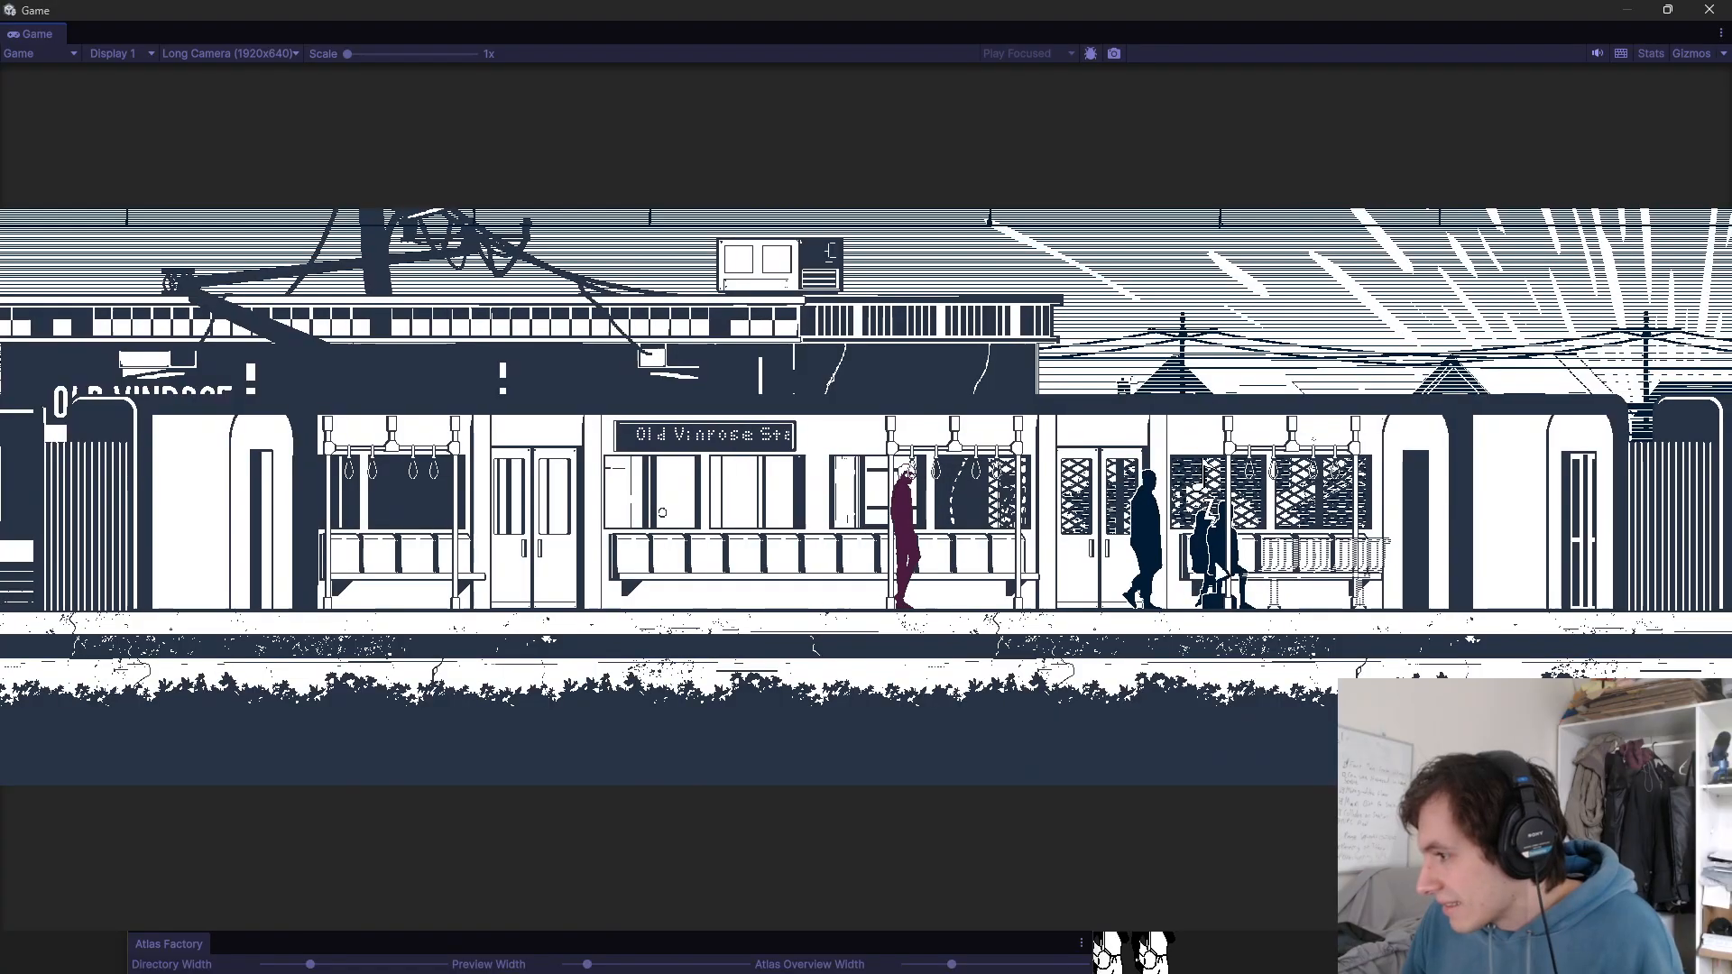
pyautogui.press('d')
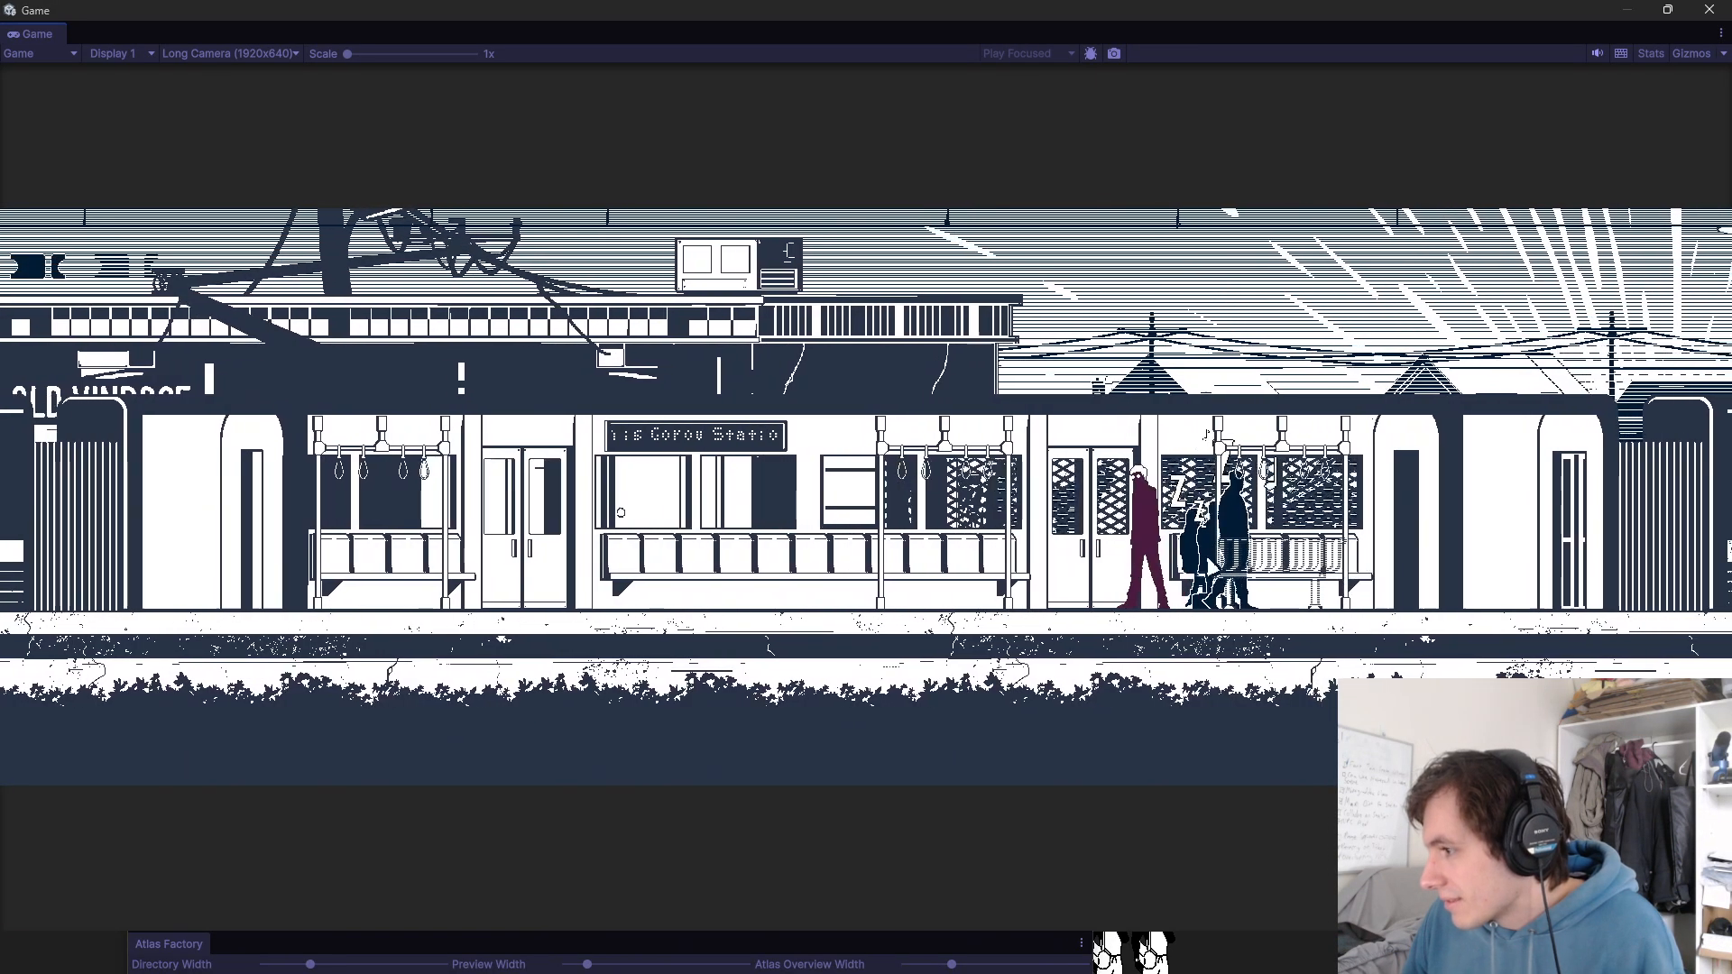
pyautogui.press('d')
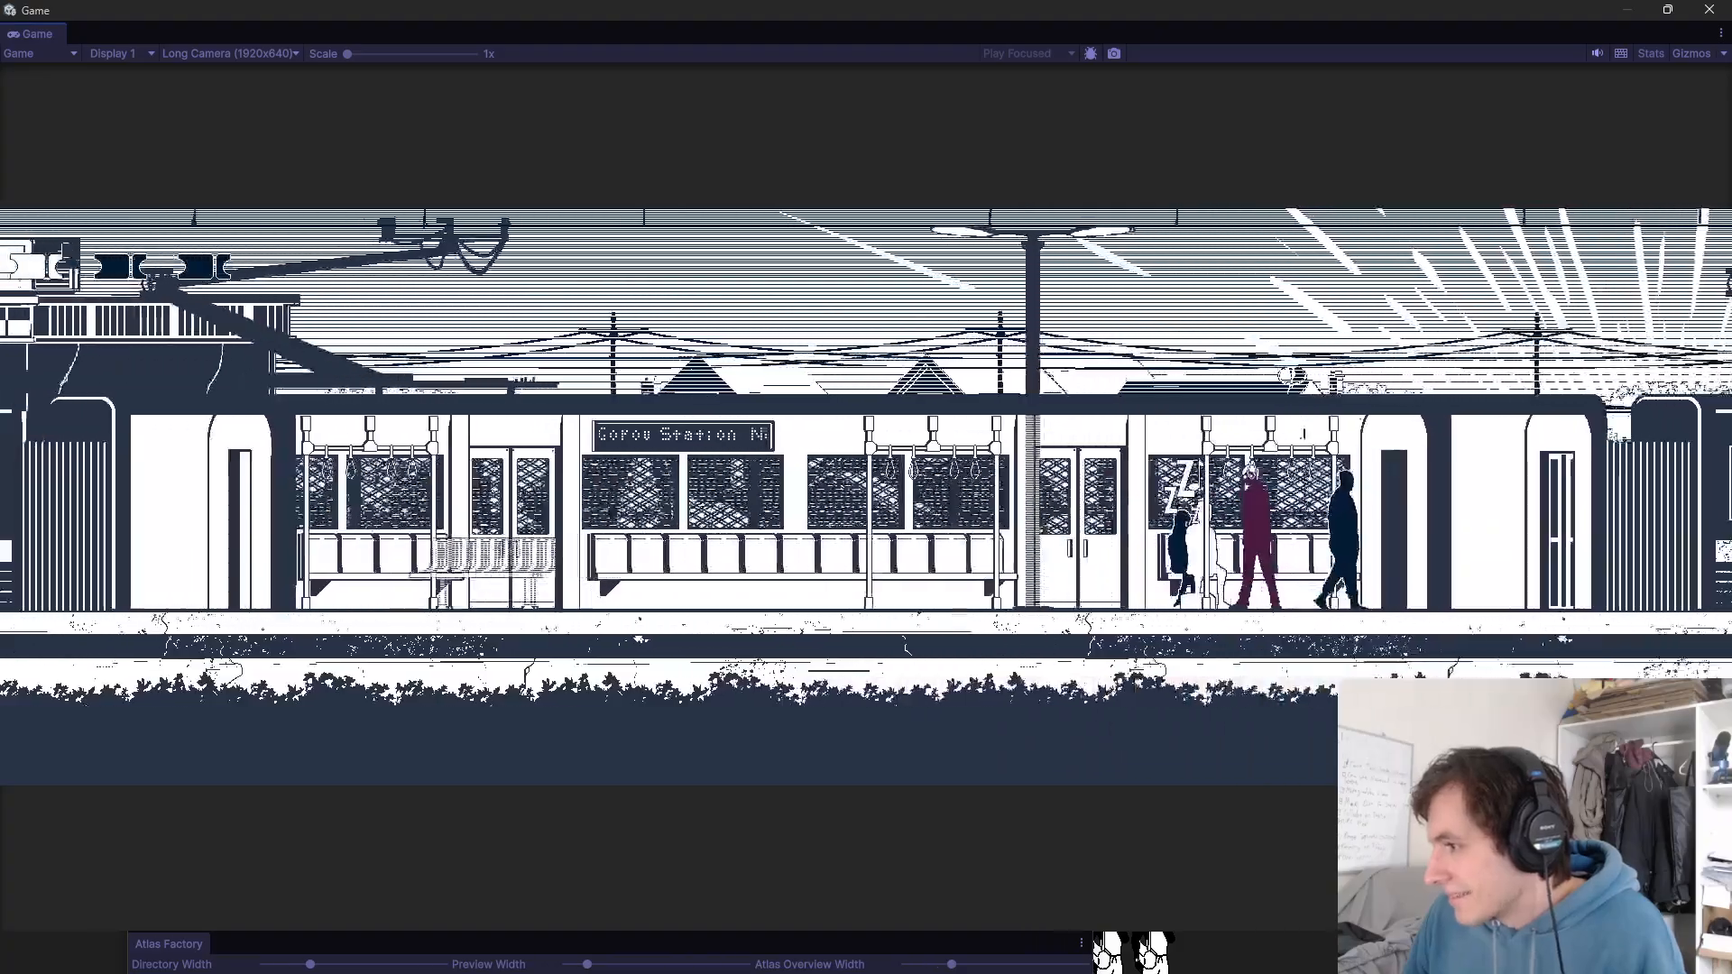
# Step: Try the ticket action near the seated passengers and walk the spy into the front carriage to examine its NPCs
pyautogui.press('e')
pyautogui.press('a')
pyautogui.press('a')
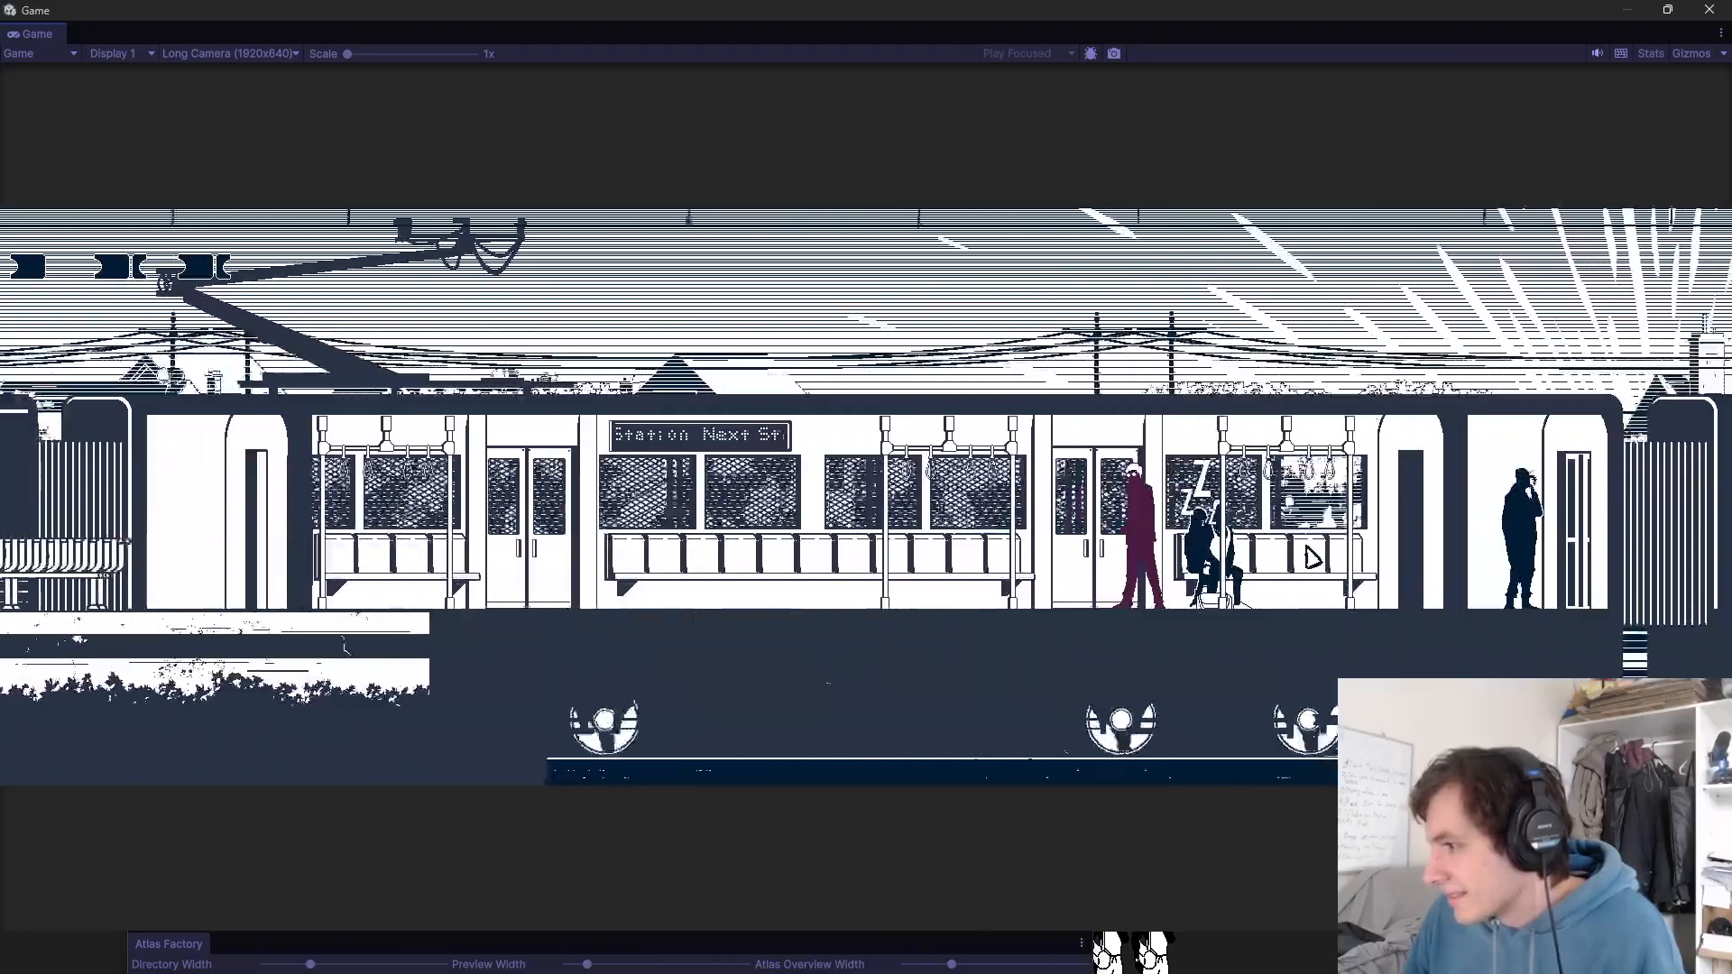
pyautogui.press('d')
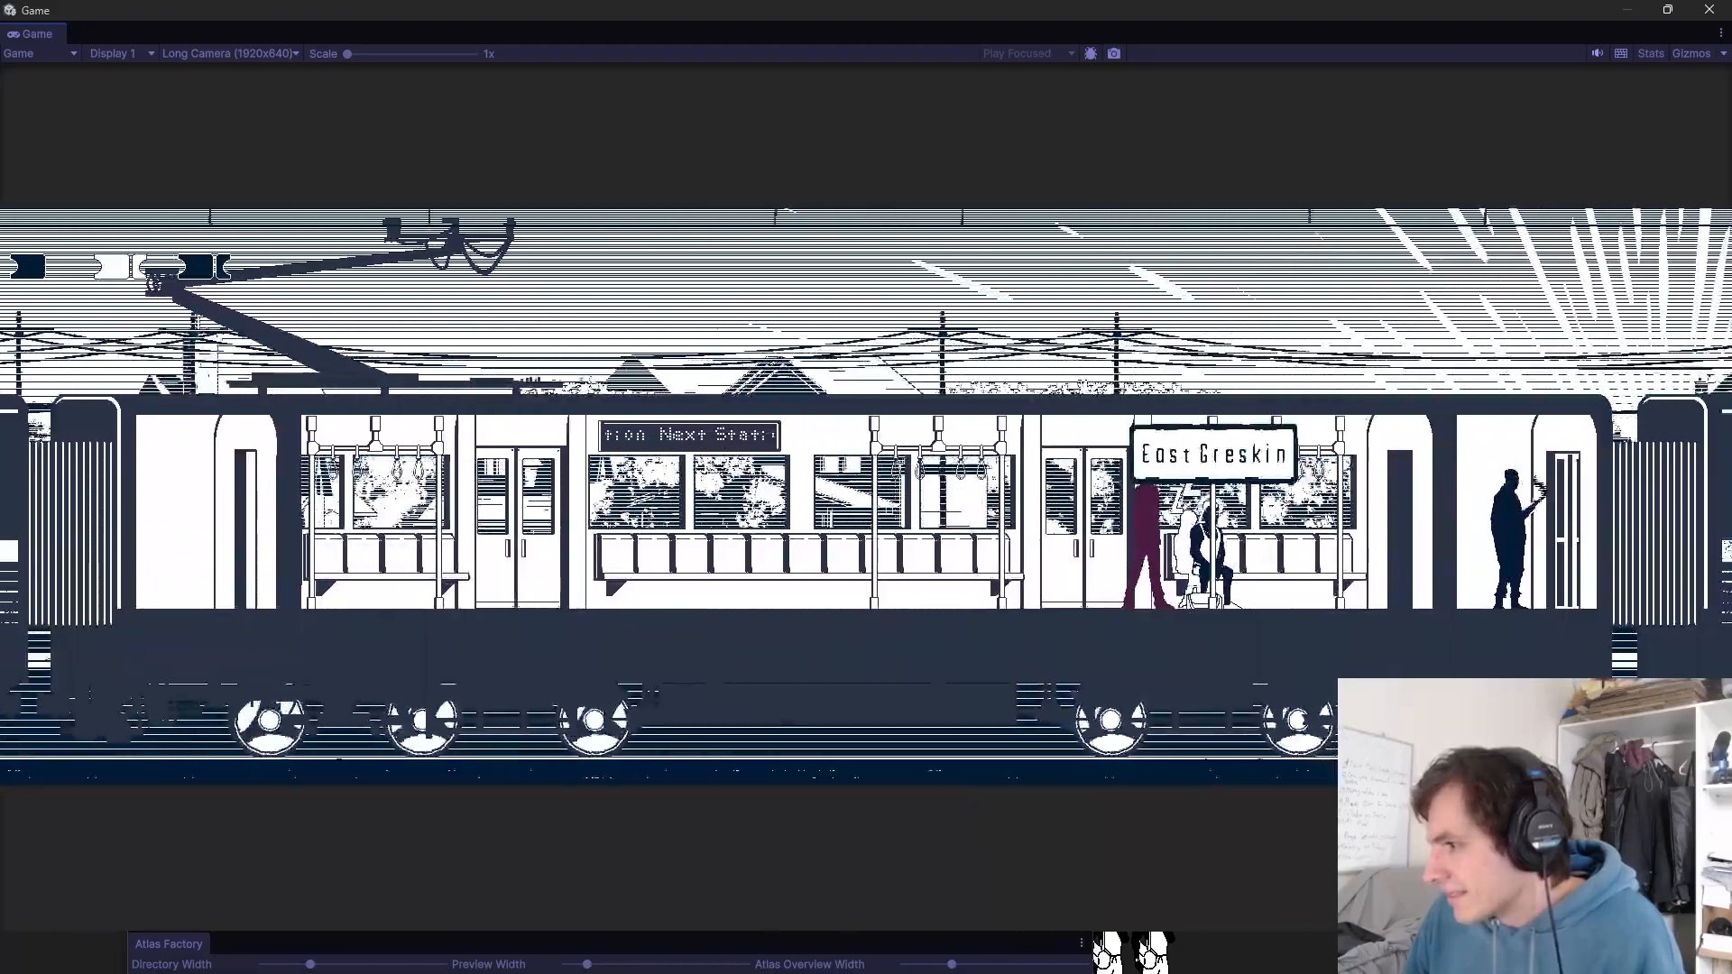
pyautogui.press('d')
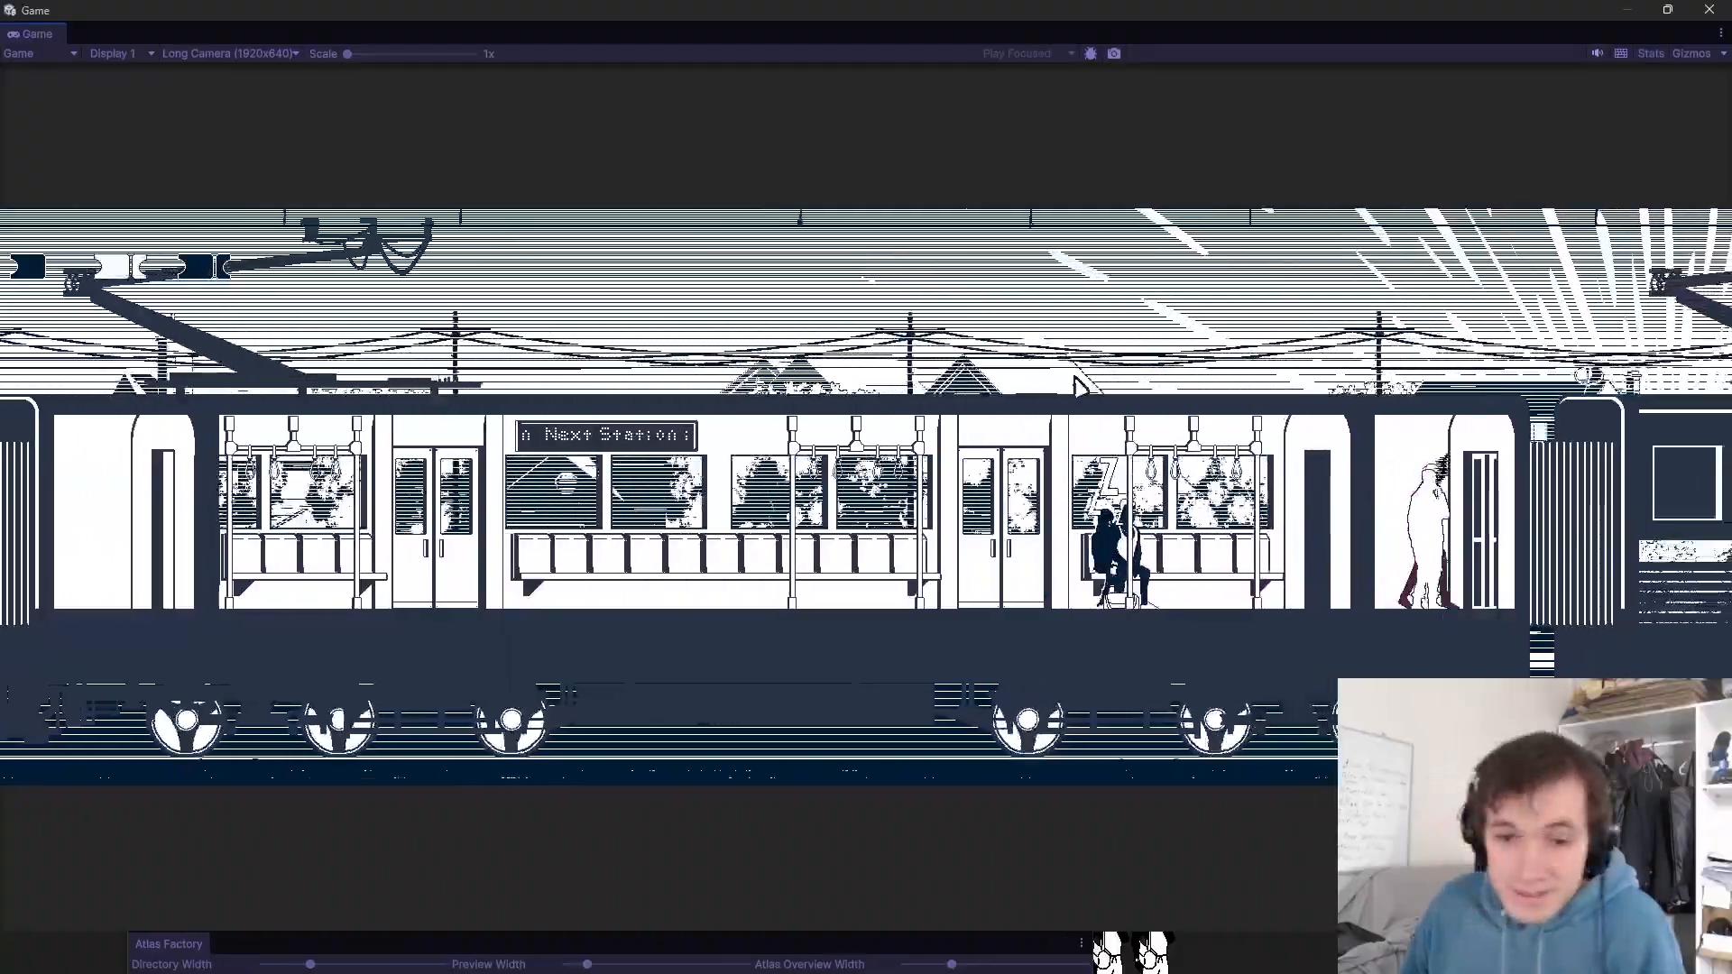
pyautogui.press('d')
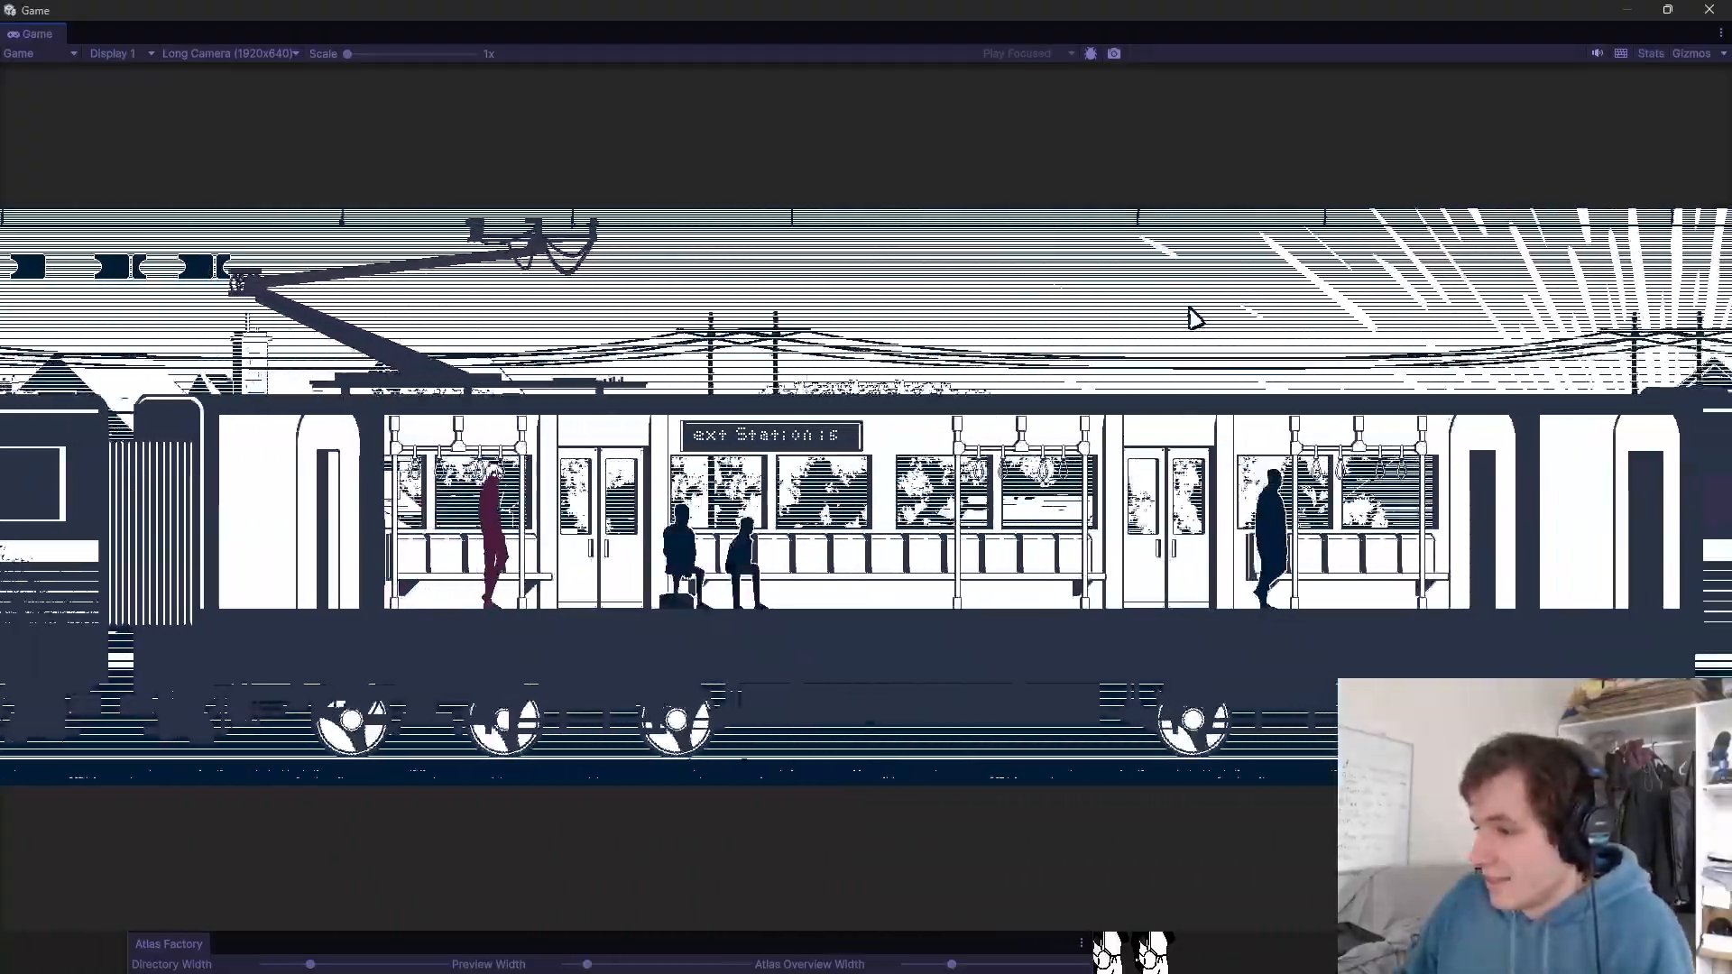
pyautogui.press('d')
pyautogui.press('a')
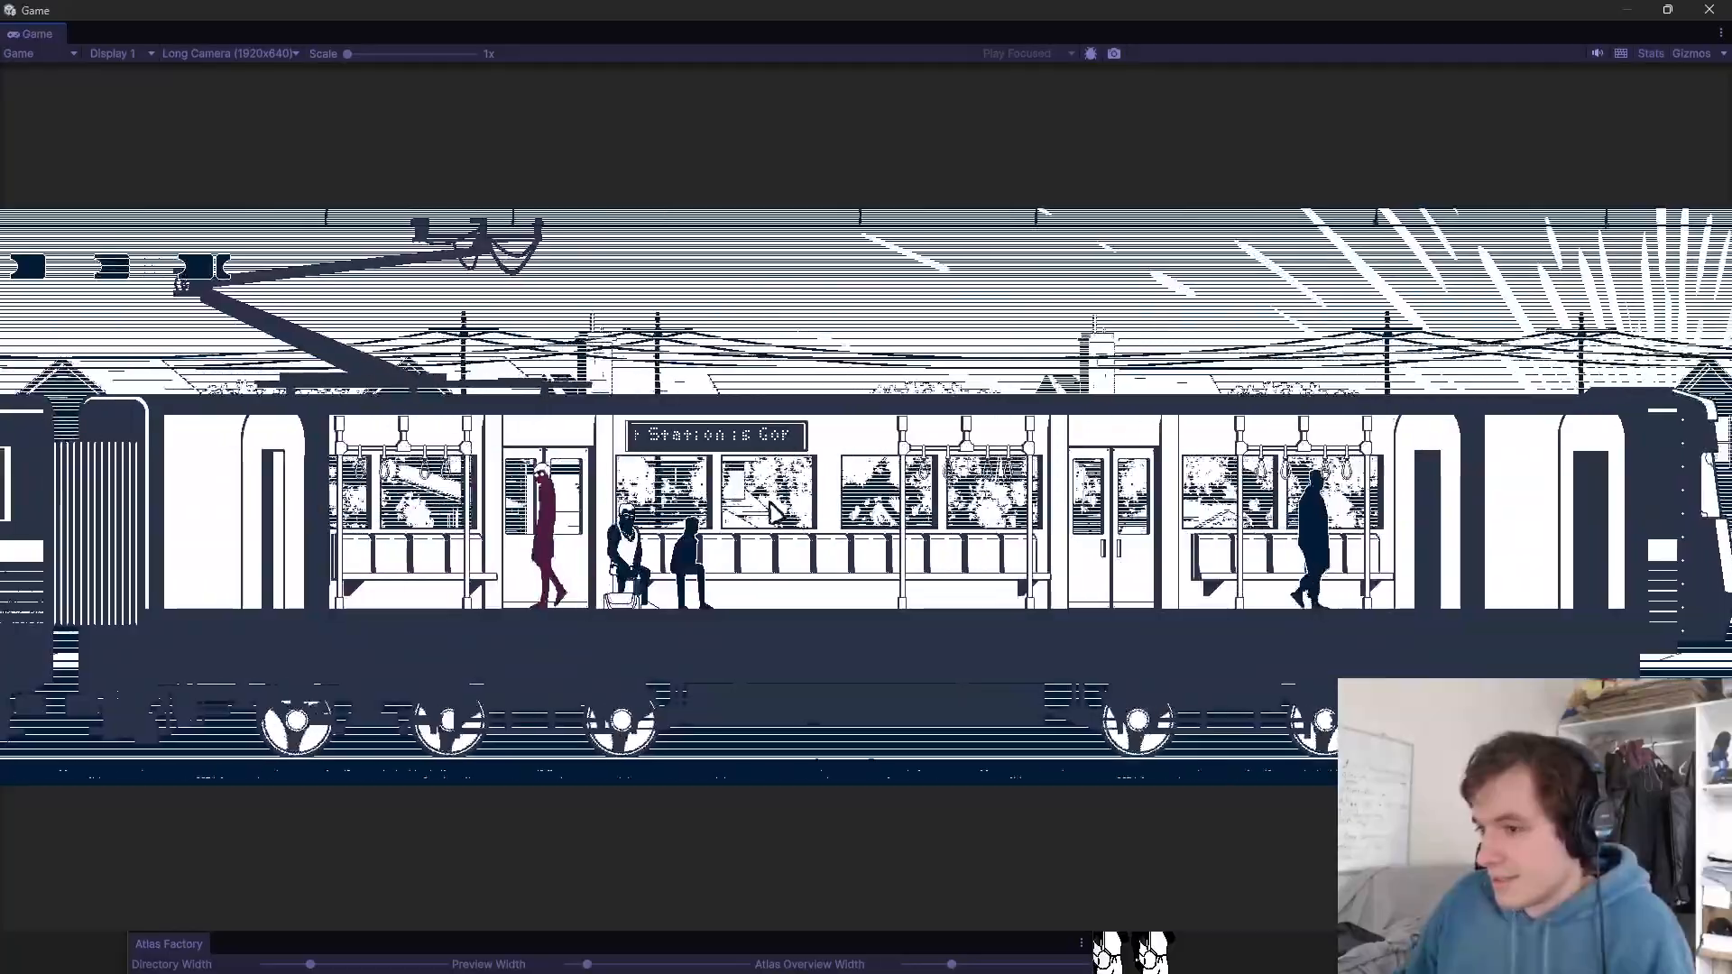